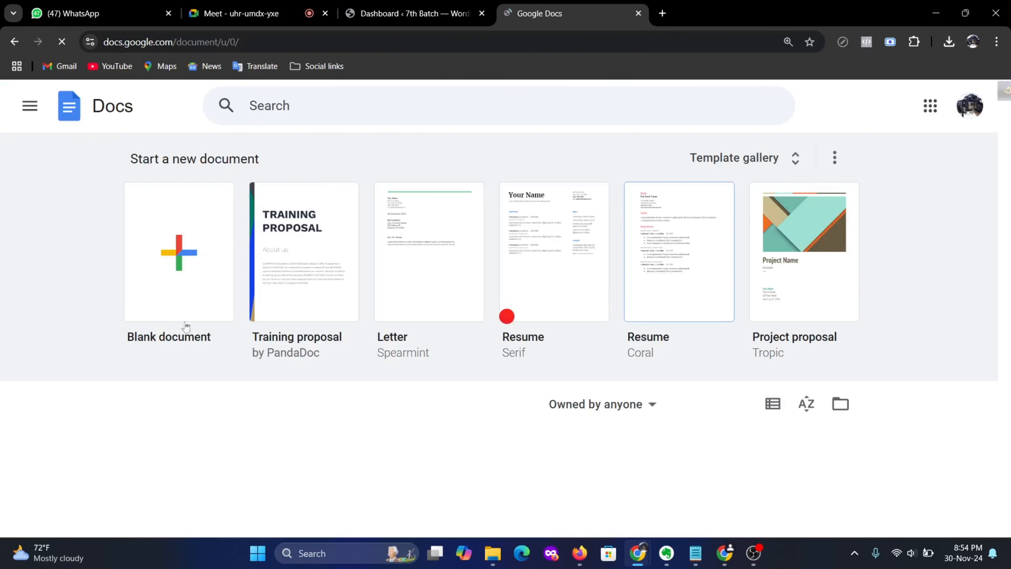
Step: Open the Today Freelancing Course Curricullam document from the recent documents and find the EP11 section on the Elementor page builder
scroll(322, 351, "down", 5)
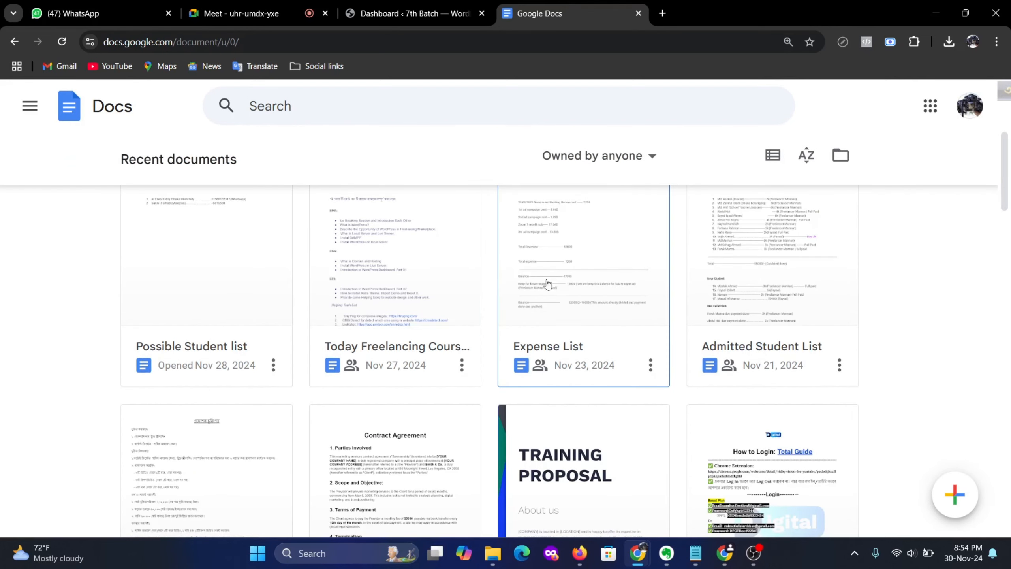
left_click(405, 282)
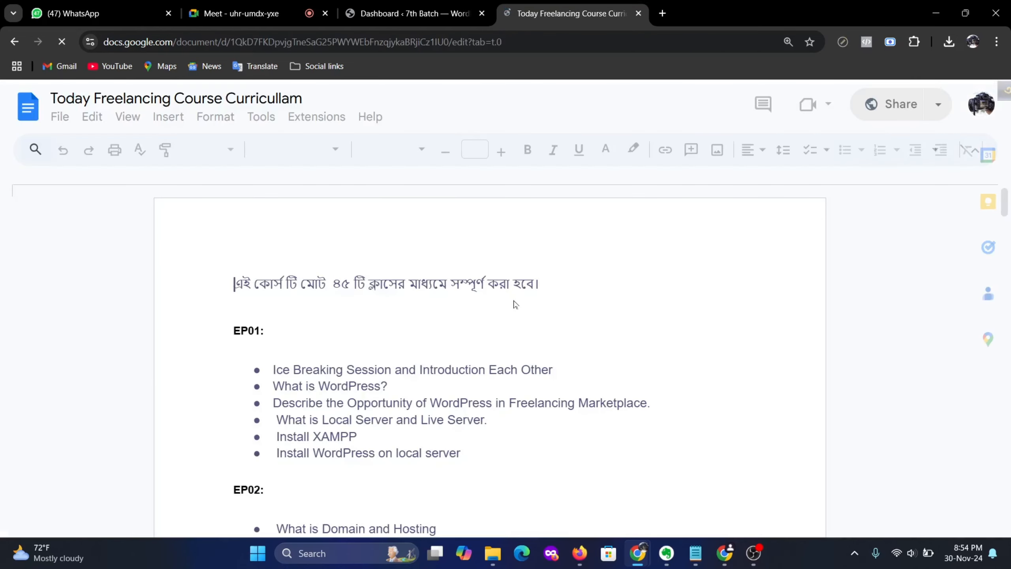
scroll(516, 303, "down", 20)
scroll(455, 326, "down", 15)
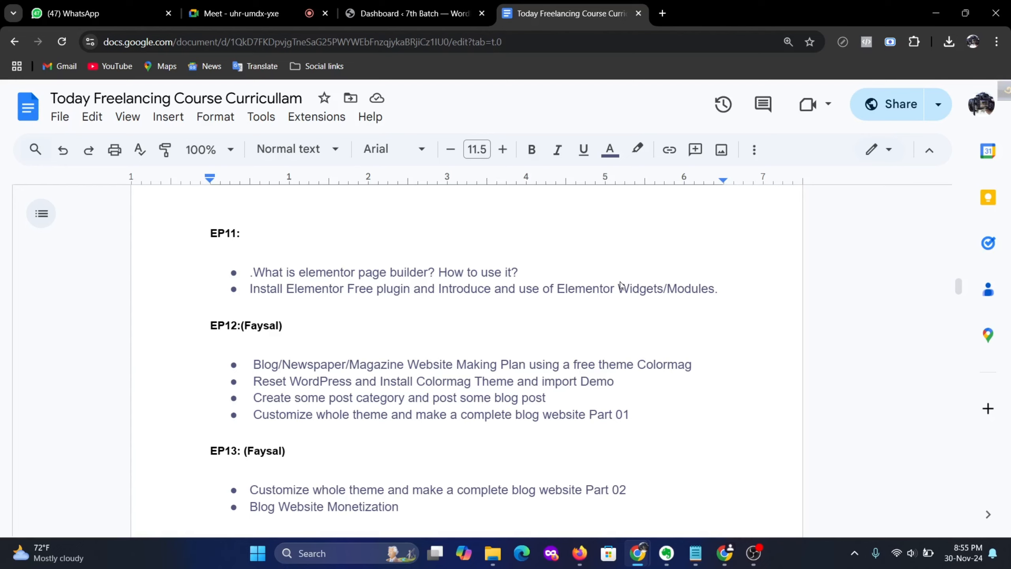
Step: Switch the typing language to Bangla, search Google for "ইলিমেন্টর কি" in a new tab and look through the results
left_click(662, 13)
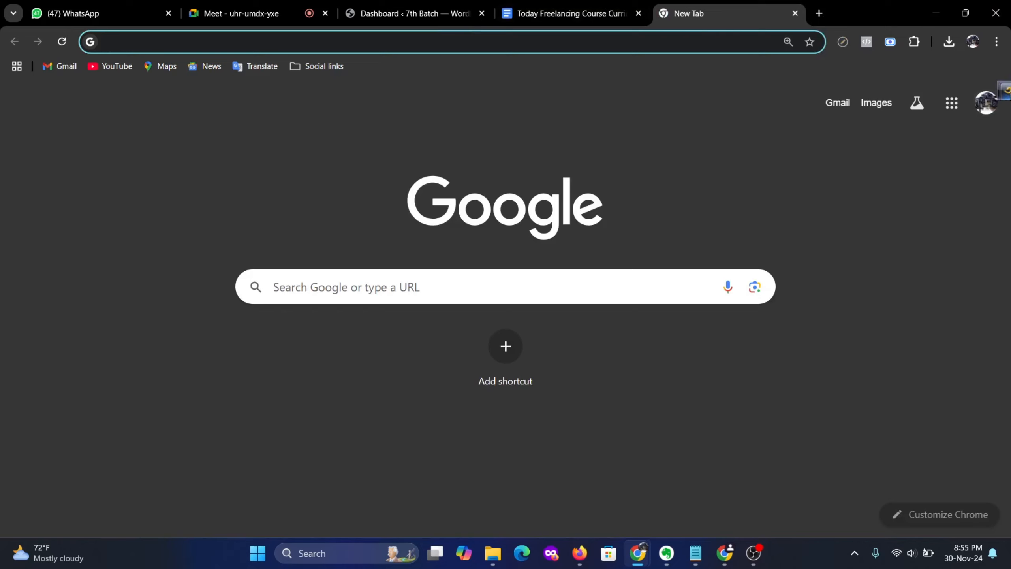
left_click(1005, 101)
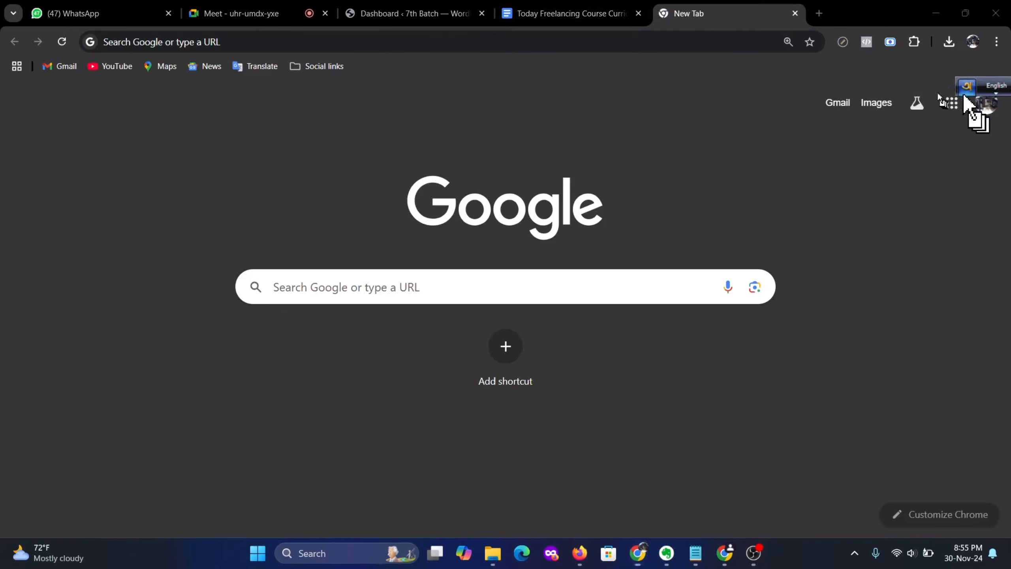
left_click(378, 35)
type("e")
key("BackSpace")
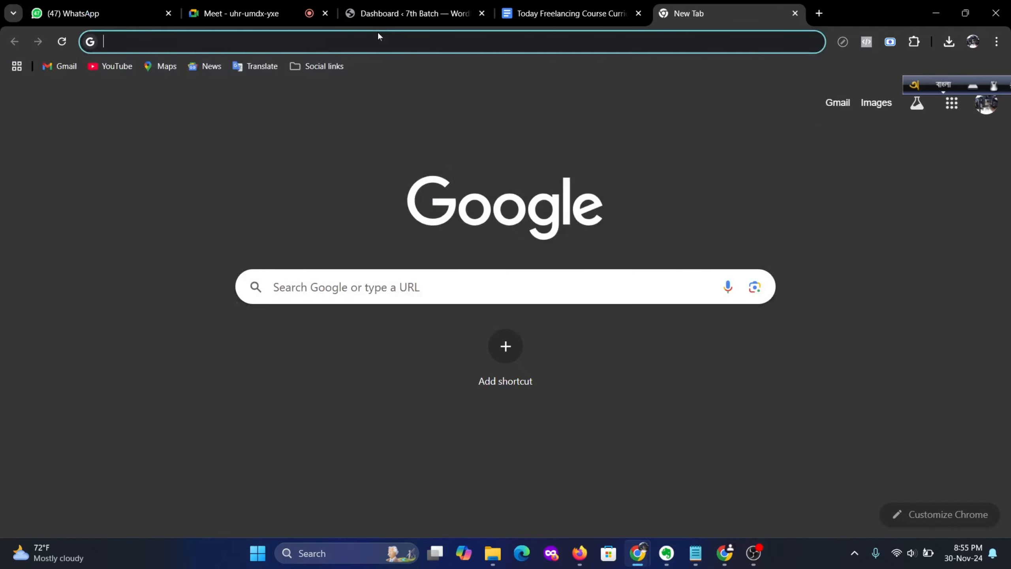
type("iliment")
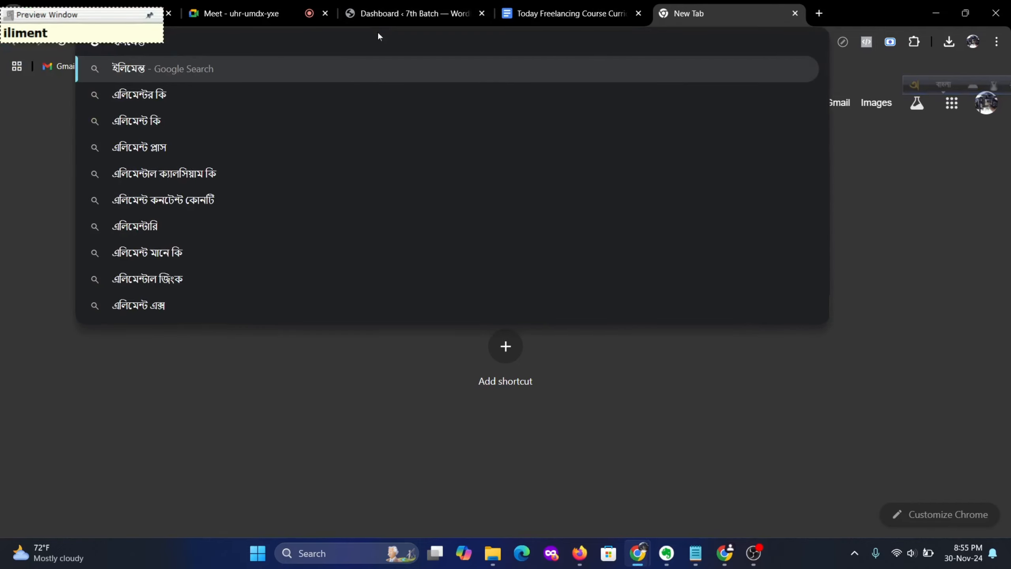
key("BackSpace")
type("T ki")
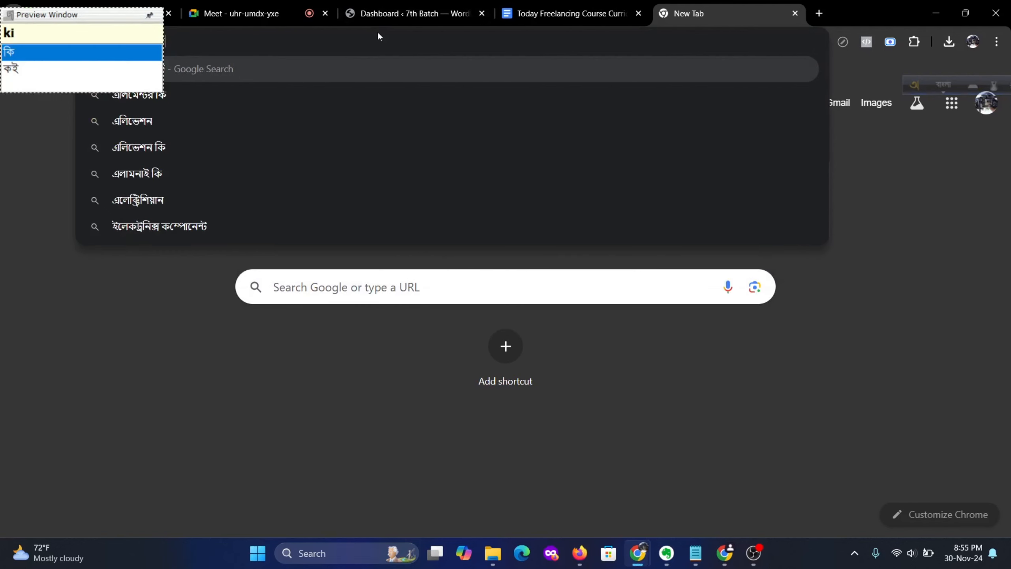
key("Return")
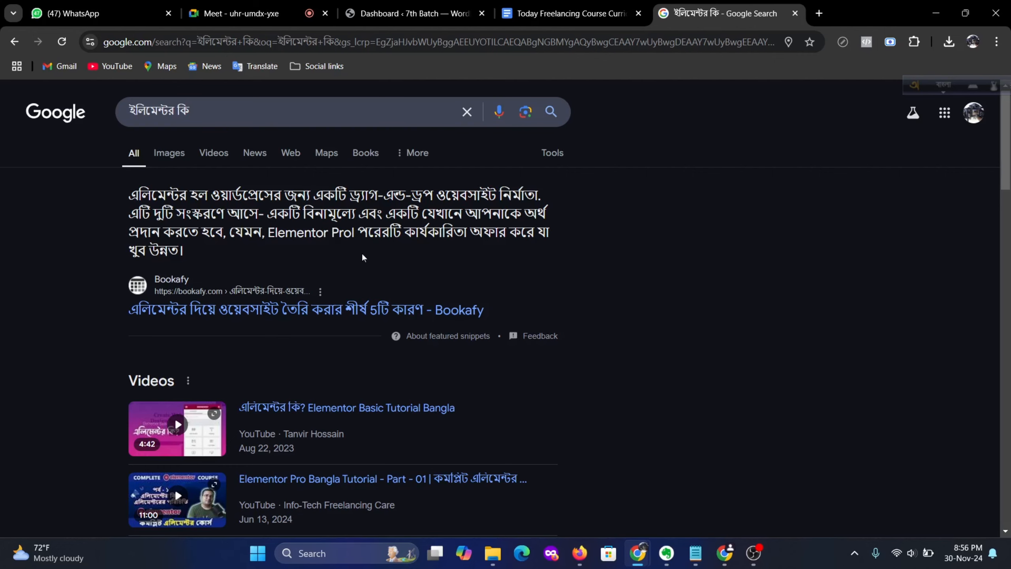
scroll(370, 255, "down", 5)
scroll(395, 265, "down", 3)
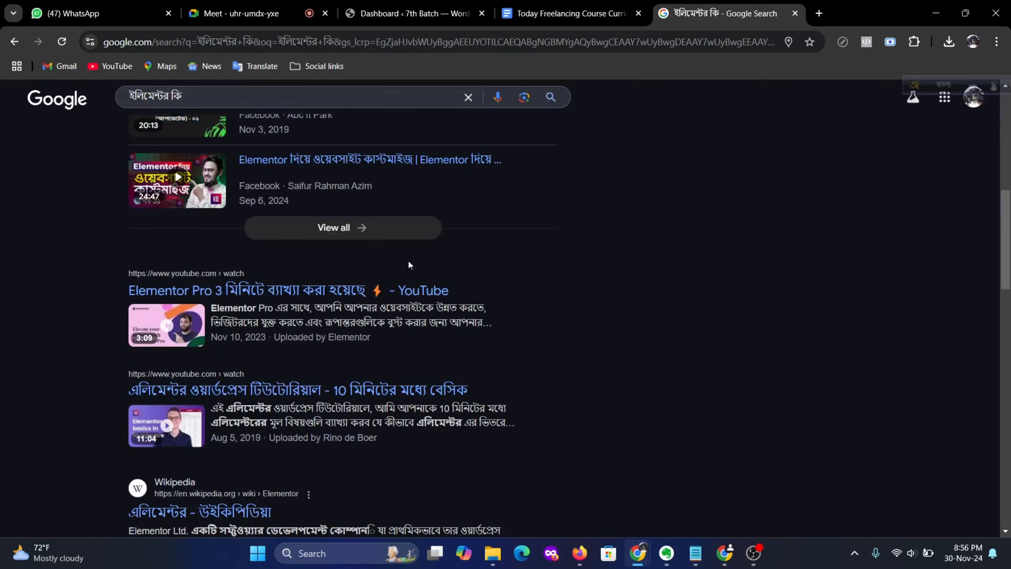
scroll(409, 264, "up", 8)
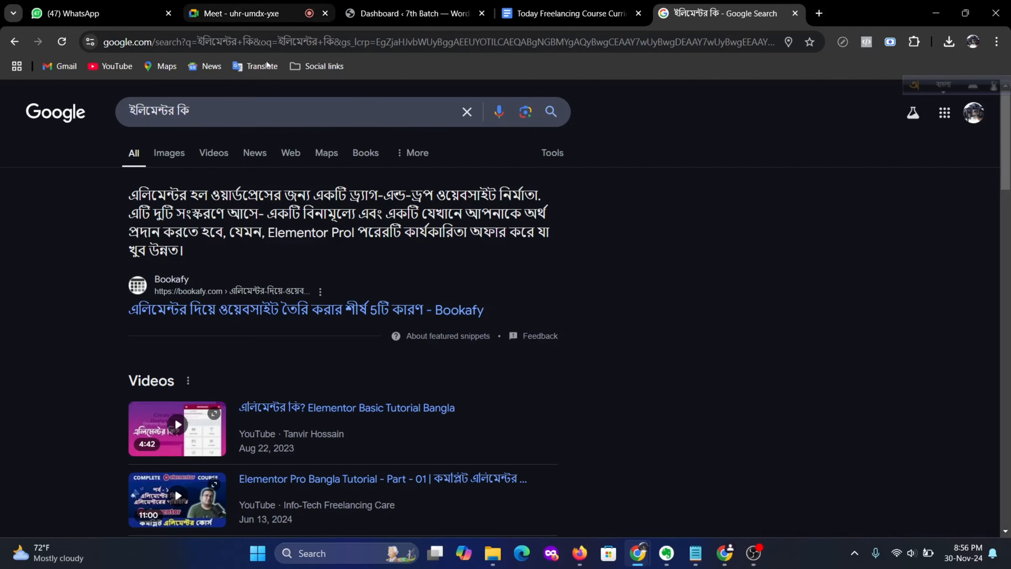
Step: Switch to the Google Meet call and admit the waiting participant
left_click(936, 478)
left_click(932, 469)
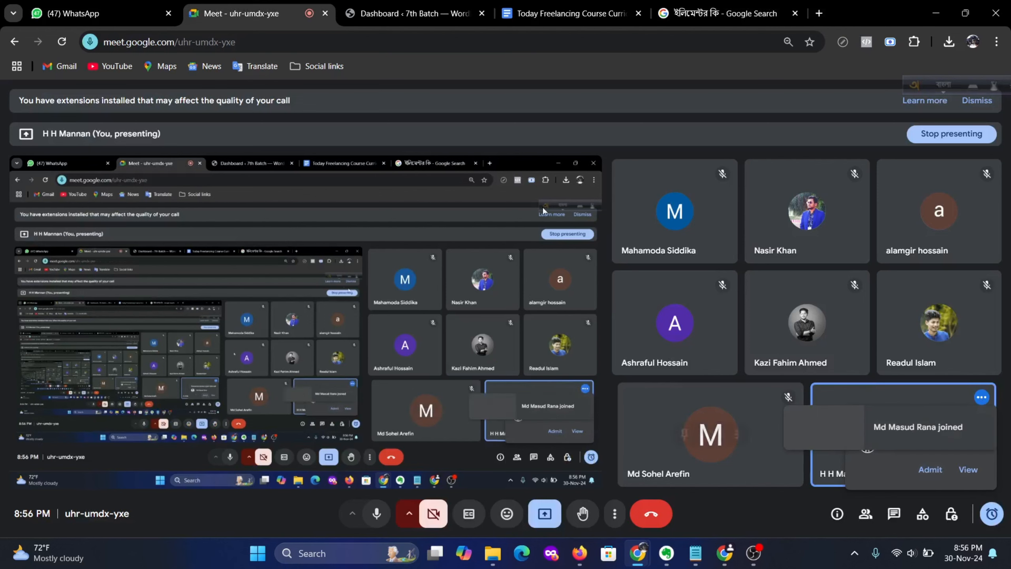
Step: Switch the typing language back to English, search Google for "elementor" in a new tab and open the official Elementor website
left_click(819, 13)
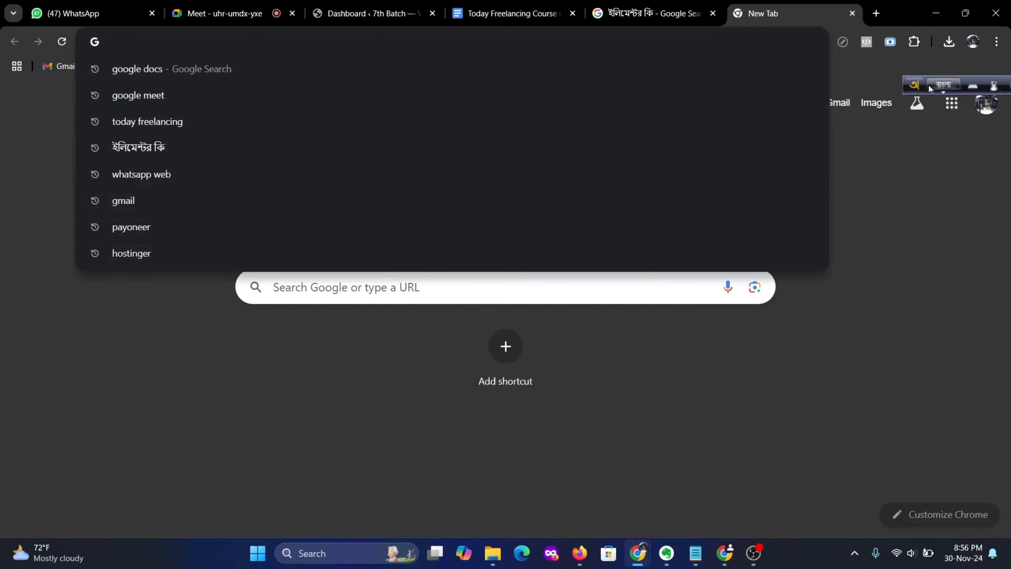
left_click(930, 84)
left_click(447, 36)
type("e")
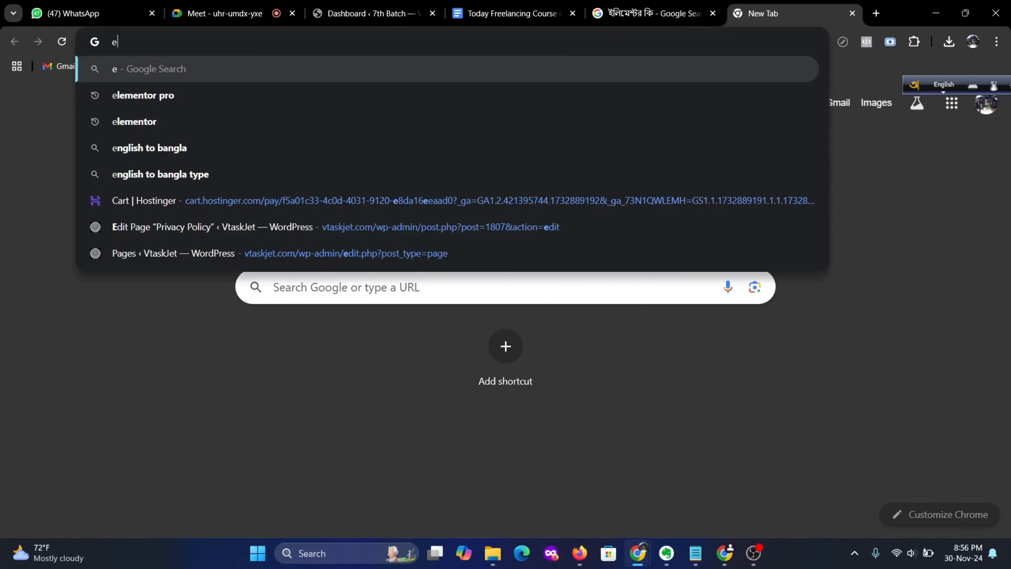
type("lementor")
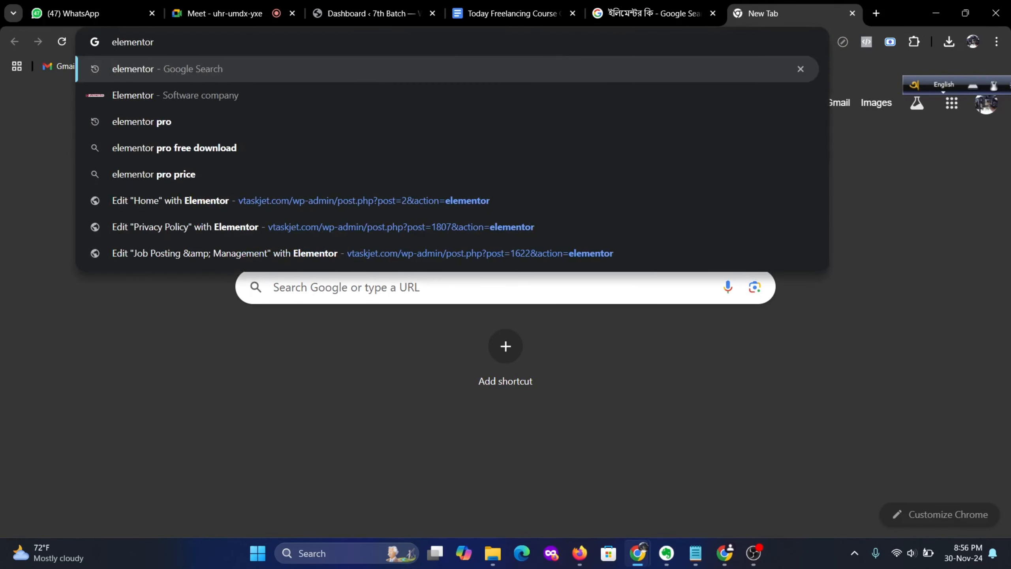
key("Return")
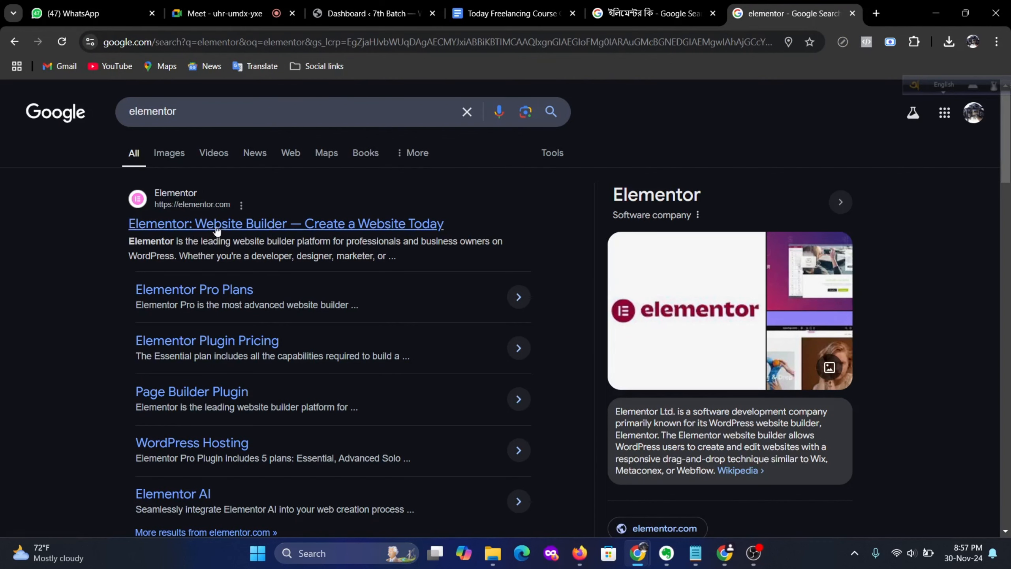
left_click(266, 226)
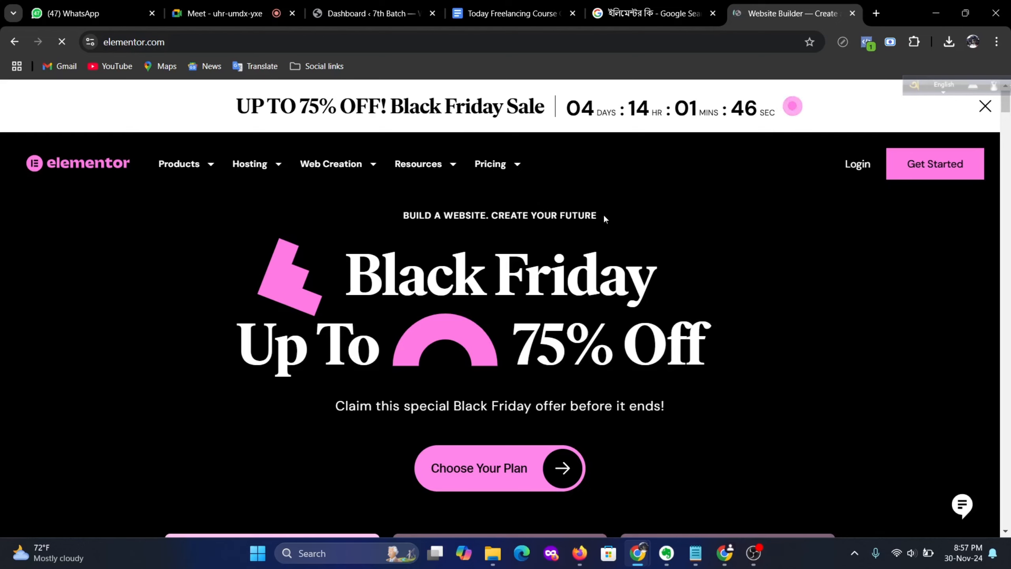
Step: Examine the Elementor homepage from the Black Friday banner through the usage statistics, building, hosting and learning resource sections to the footer
scroll(603, 213, "down", 2)
scroll(604, 214, "up", 1)
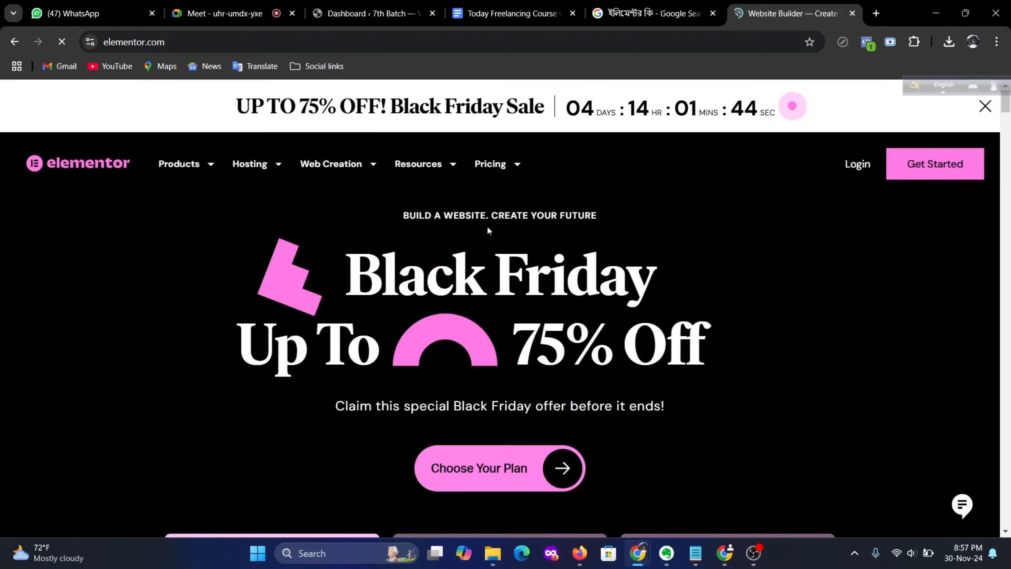
scroll(400, 227, "down", 2)
scroll(400, 234, "down", 5)
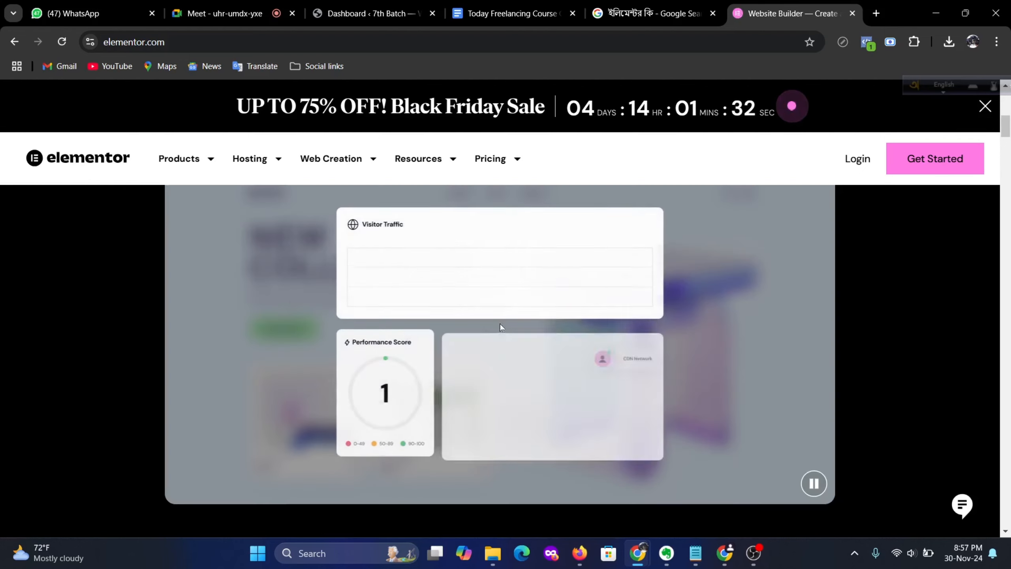
scroll(554, 302, "down", 10)
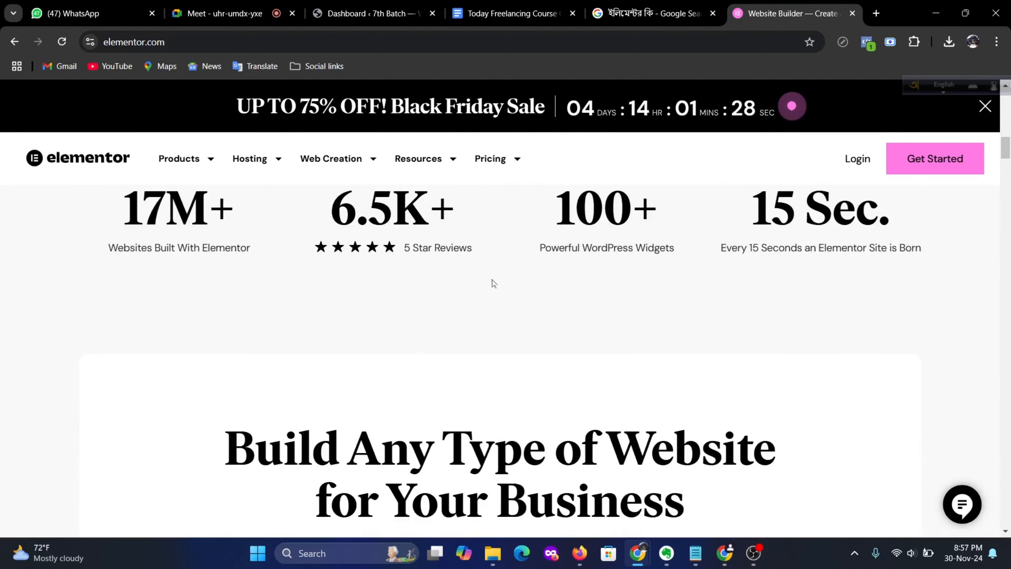
scroll(286, 273, "up", 2)
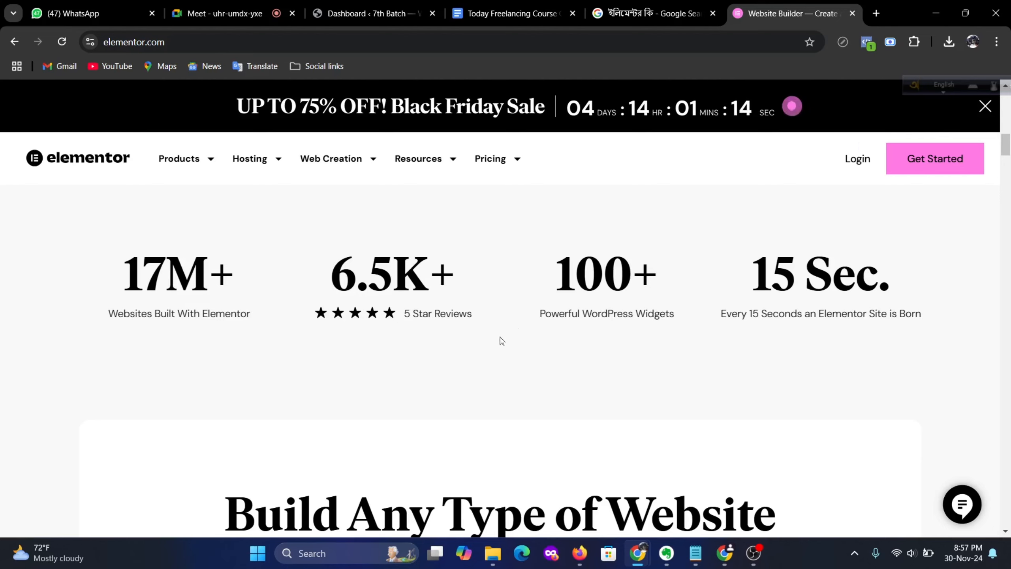
scroll(392, 310, "down", 15)
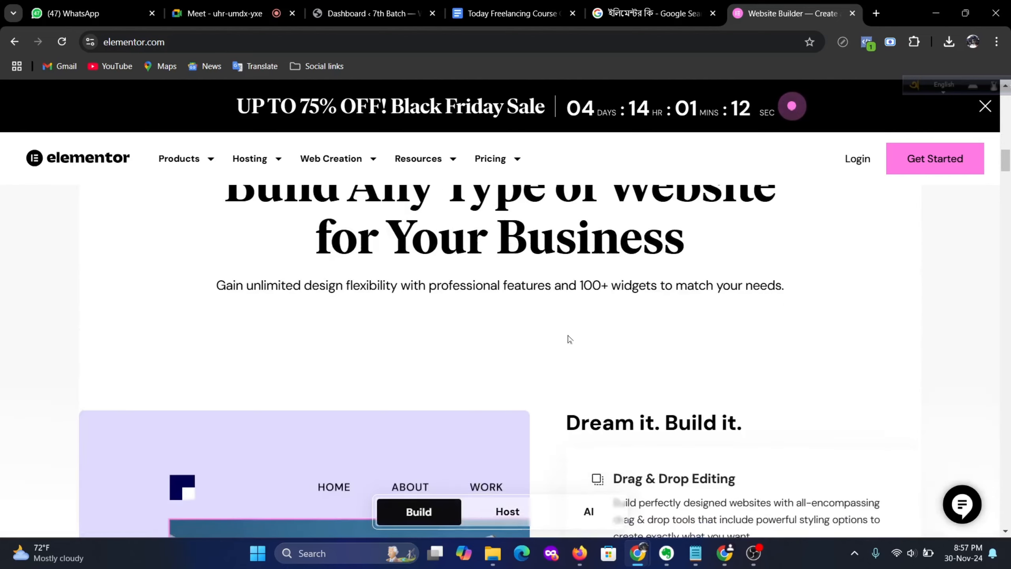
scroll(577, 329, "down", 10)
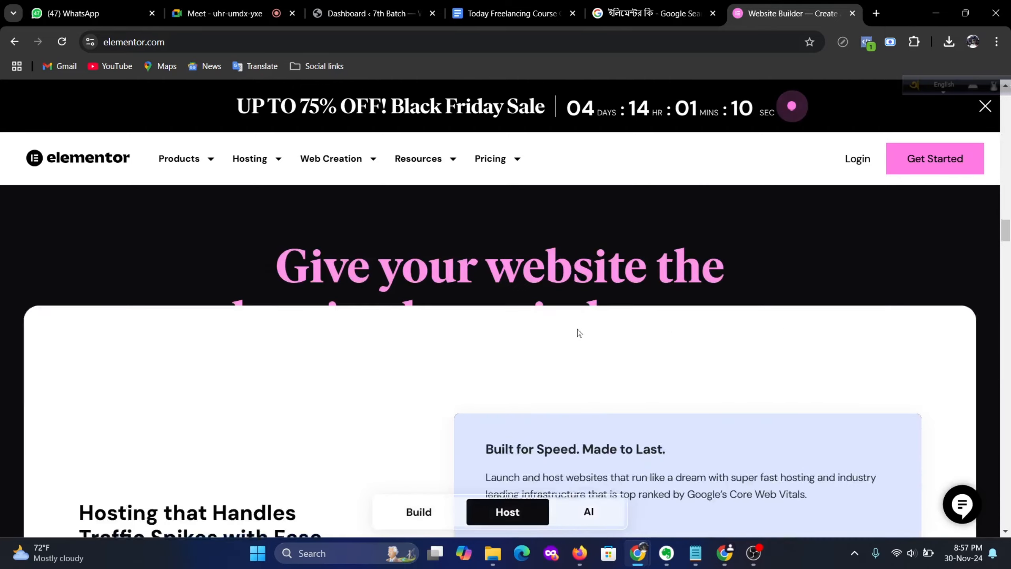
scroll(576, 331, "down", 10)
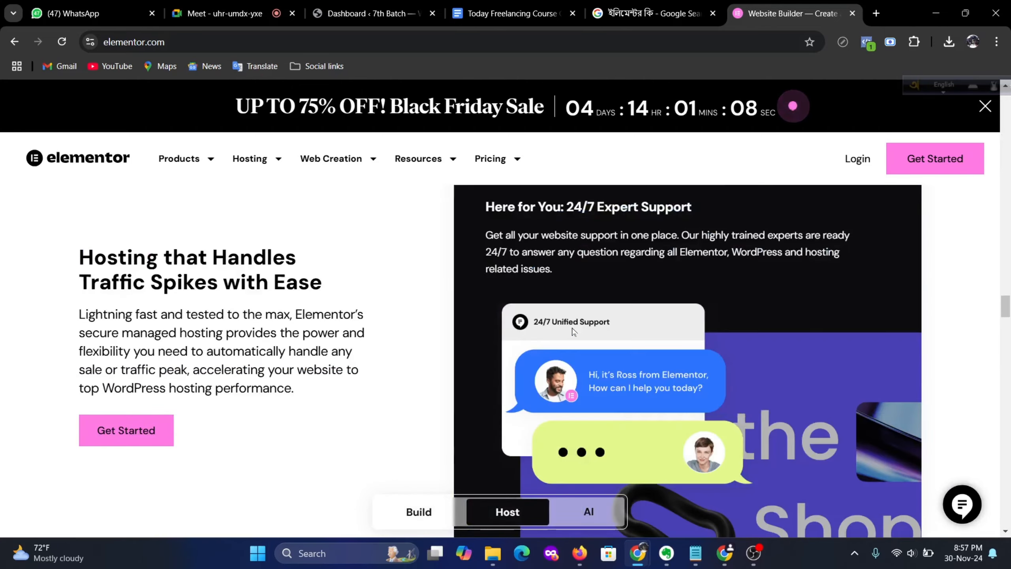
scroll(566, 326, "down", 20)
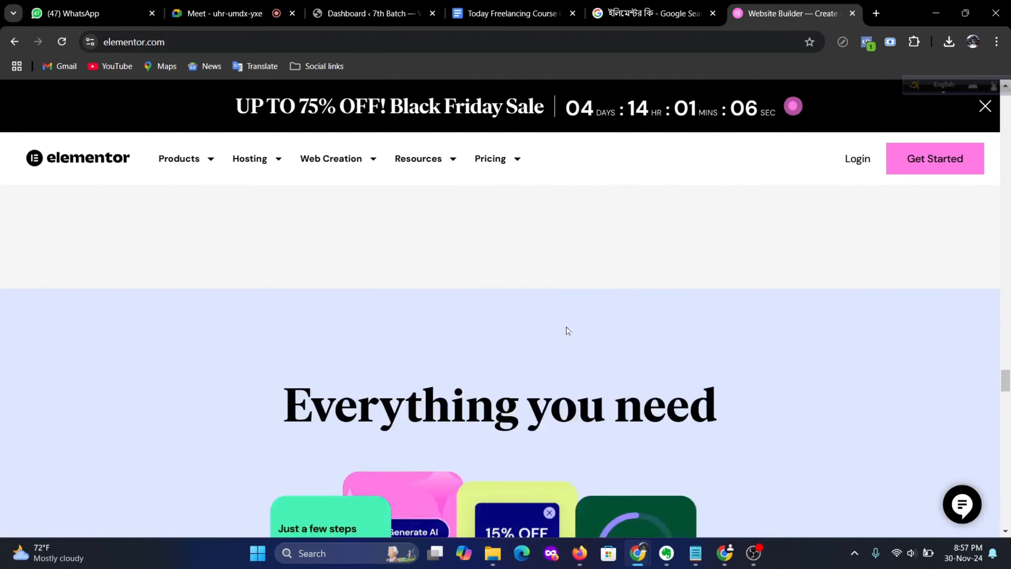
scroll(565, 325, "down", 20)
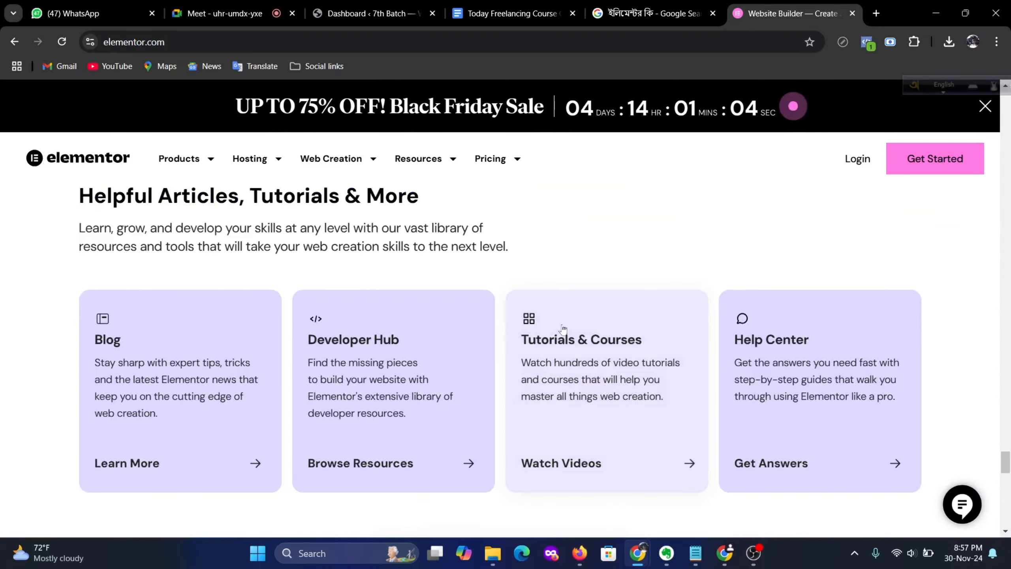
scroll(562, 318, "up", 10)
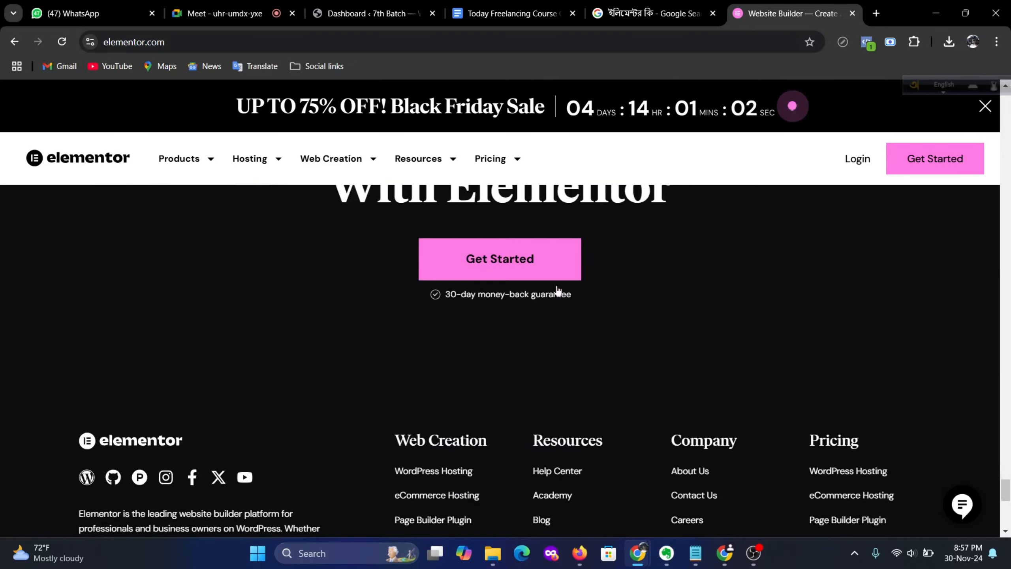
Step: Return to the start of the Elementor homepage and open the Black Friday plan selection page
left_click(518, 162)
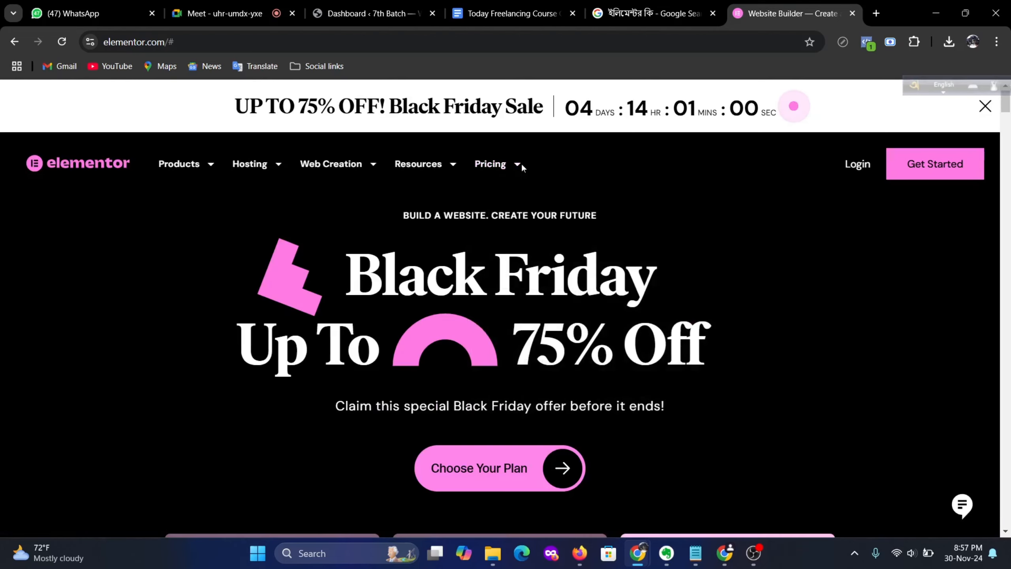
scroll(607, 236, "down", 3)
scroll(607, 235, "up", 2)
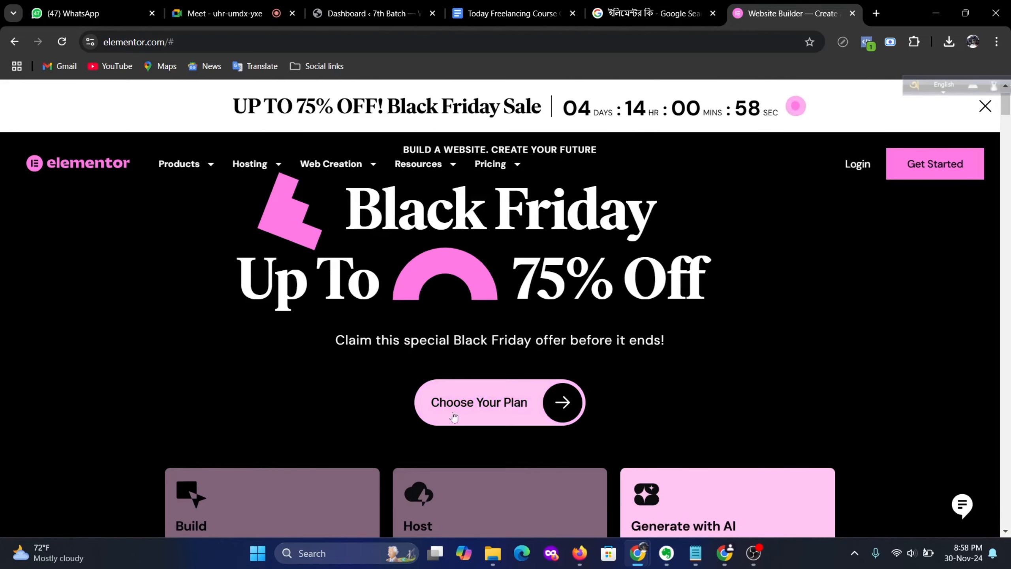
left_click(566, 394)
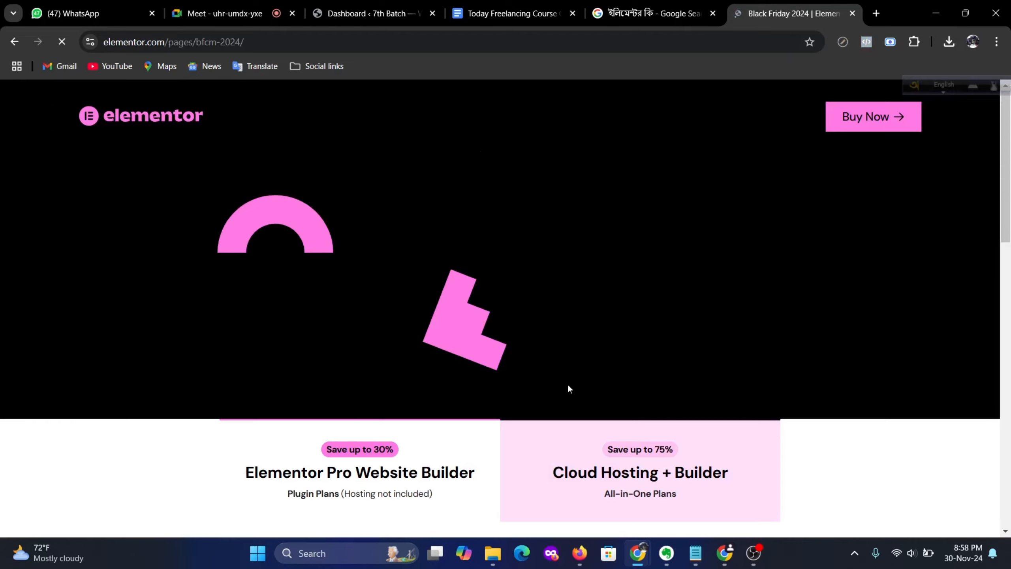
Step: Compare the prices, site limits and features of the Essential, Advanced Solo, Advanced and Expert plugin plans
scroll(458, 365, "down", 10)
scroll(473, 362, "down", 3)
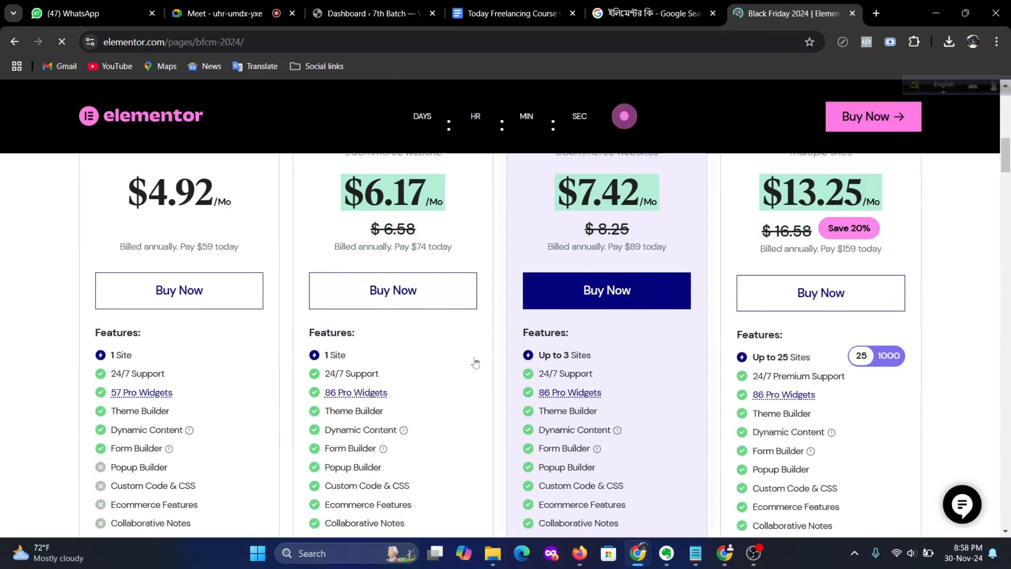
scroll(394, 398, "up", 3)
scroll(279, 354, "up", 5)
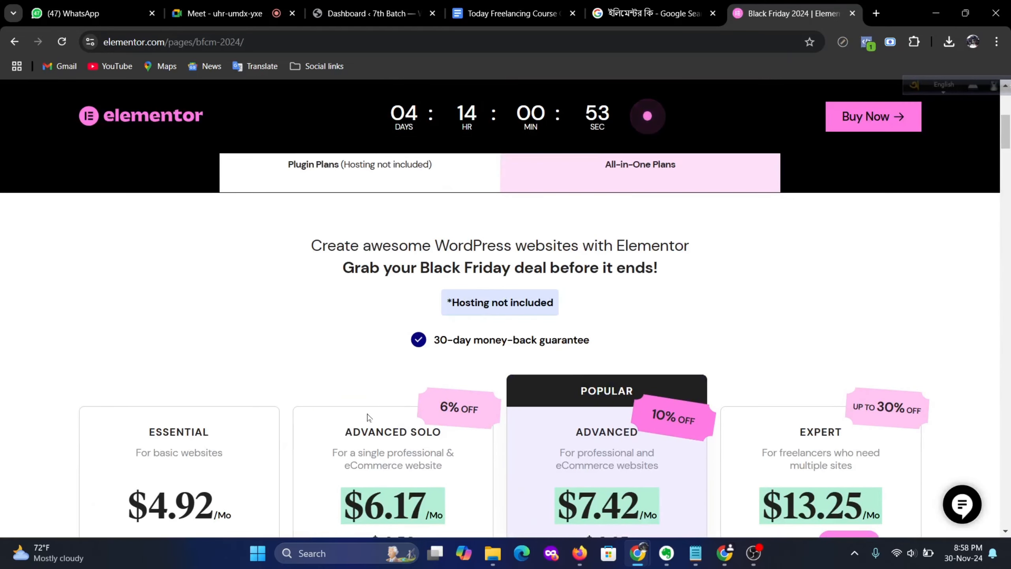
scroll(259, 453, "down", 3)
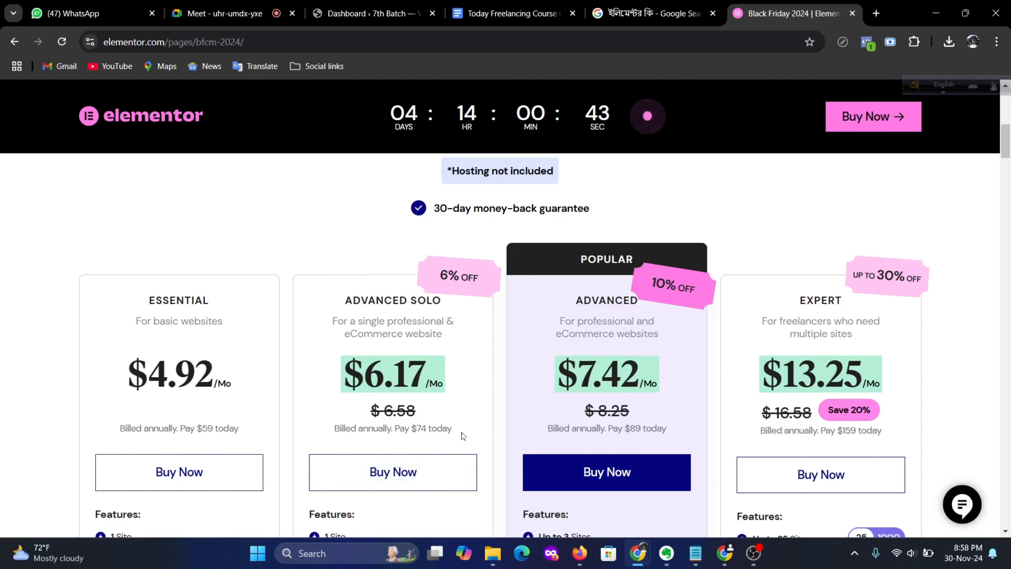
scroll(464, 436, "down", 2)
scroll(463, 418, "down", 3)
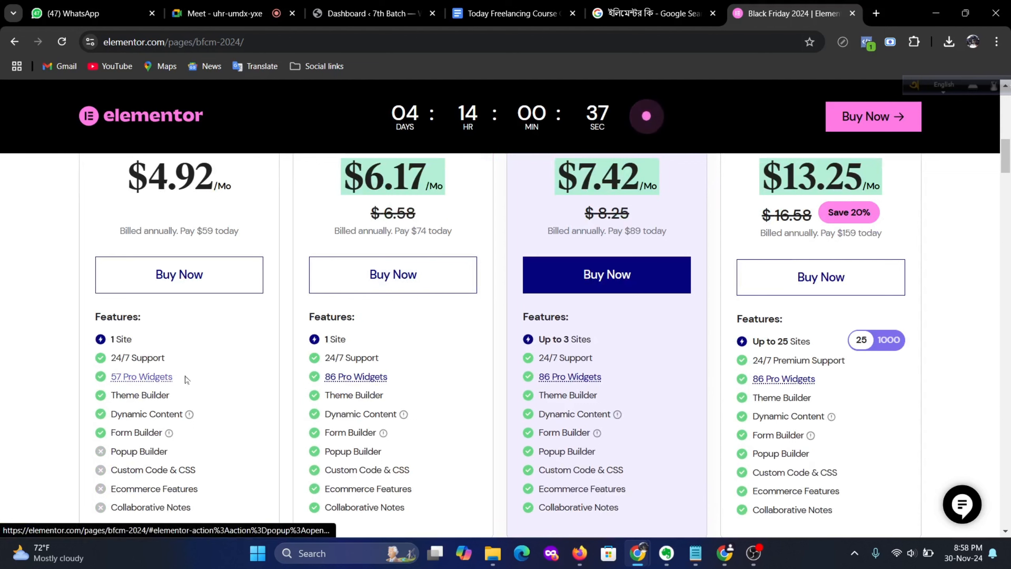
scroll(538, 385, "up", 2)
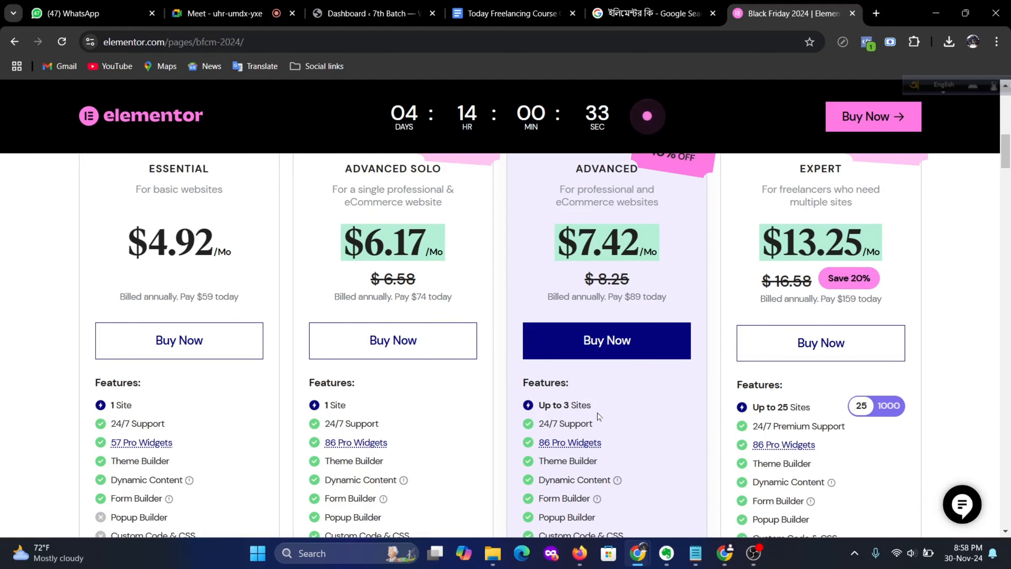
Step: Review the Expert plan's price, site limit and feature list alongside the other plugin plans
scroll(599, 416, "up", 2)
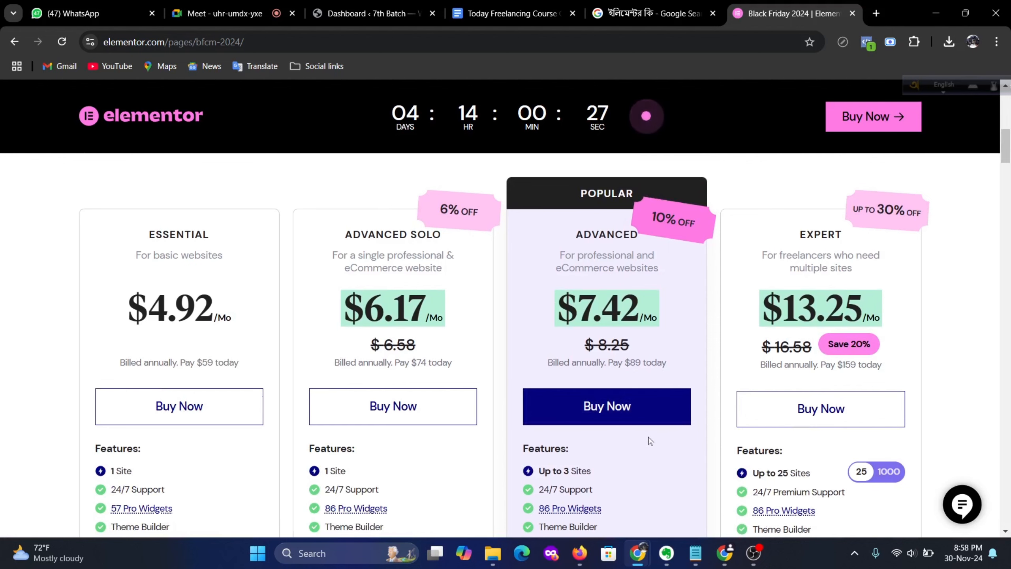
scroll(858, 390, "down", 3)
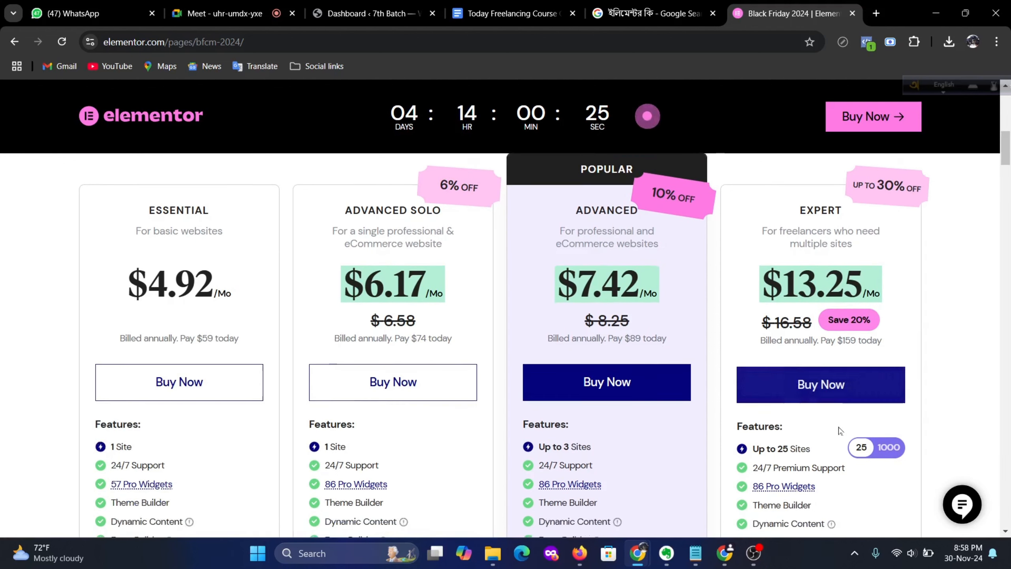
scroll(849, 366, "down", 9)
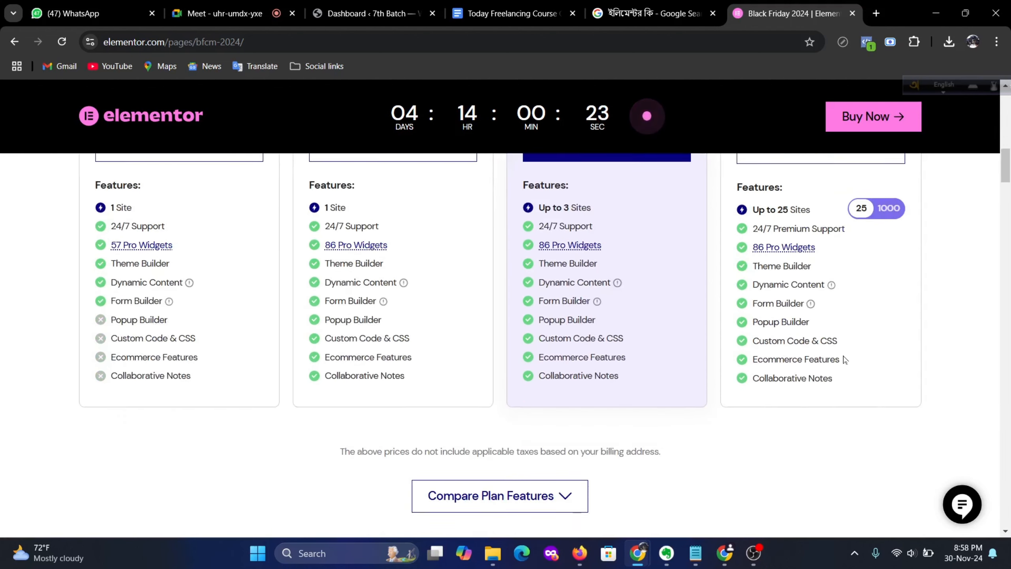
scroll(842, 345, "up", 4)
scroll(839, 343, "up", 2)
scroll(828, 347, "down", 3)
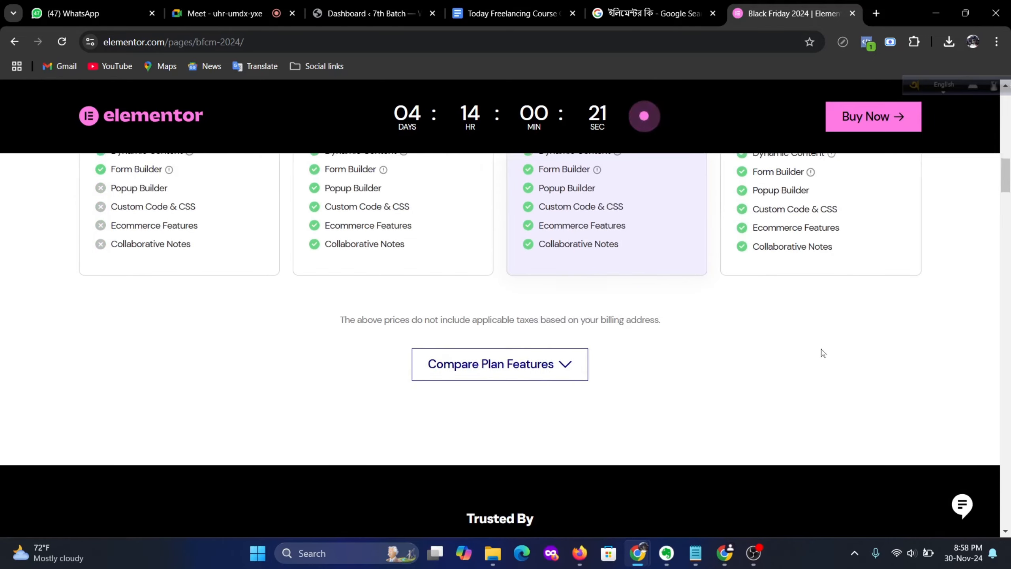
Step: Expand the full plan feature comparison and examine it from the Website Builder rows through Marketing to the WooCommerce Builder row
left_click(563, 371)
scroll(597, 367, "down", 4)
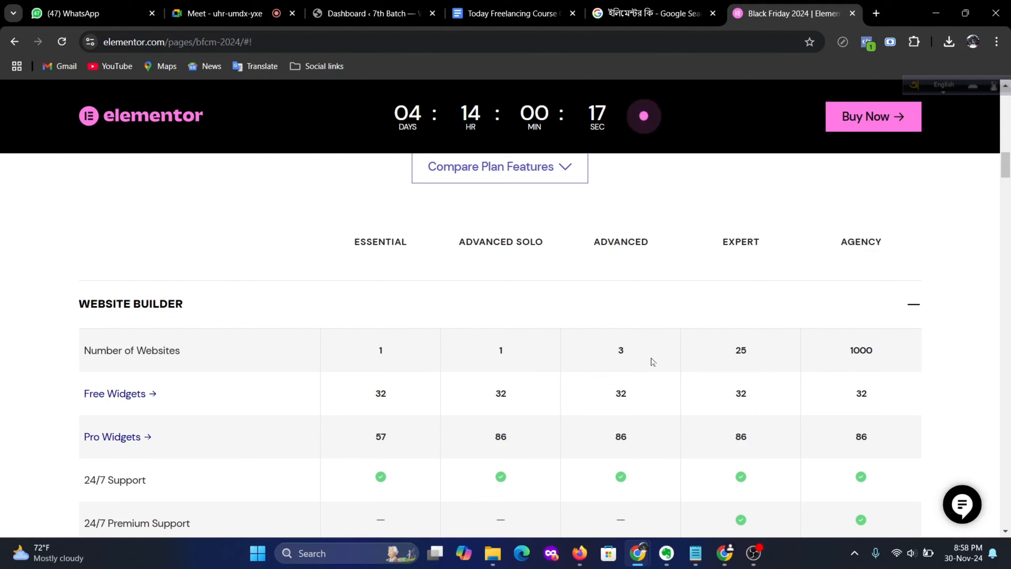
scroll(836, 375, "up", 2)
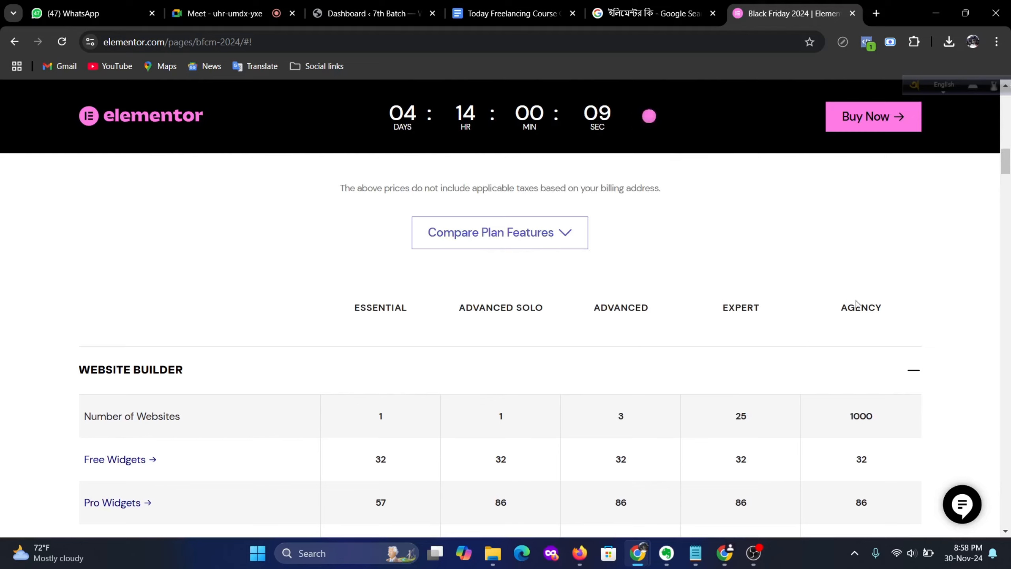
scroll(878, 420, "down", 3)
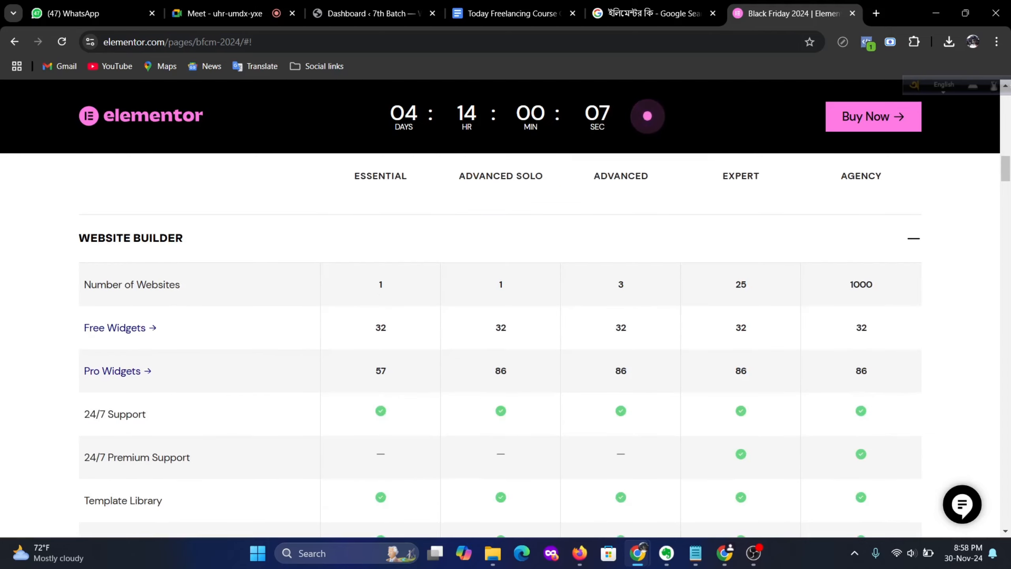
scroll(868, 289, "down", 1)
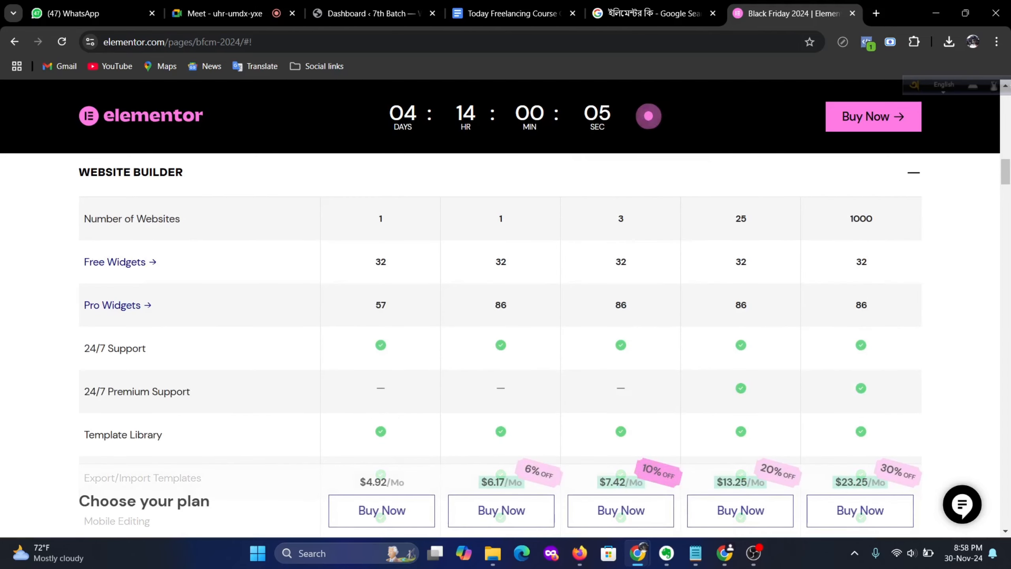
scroll(867, 231, "down", 1)
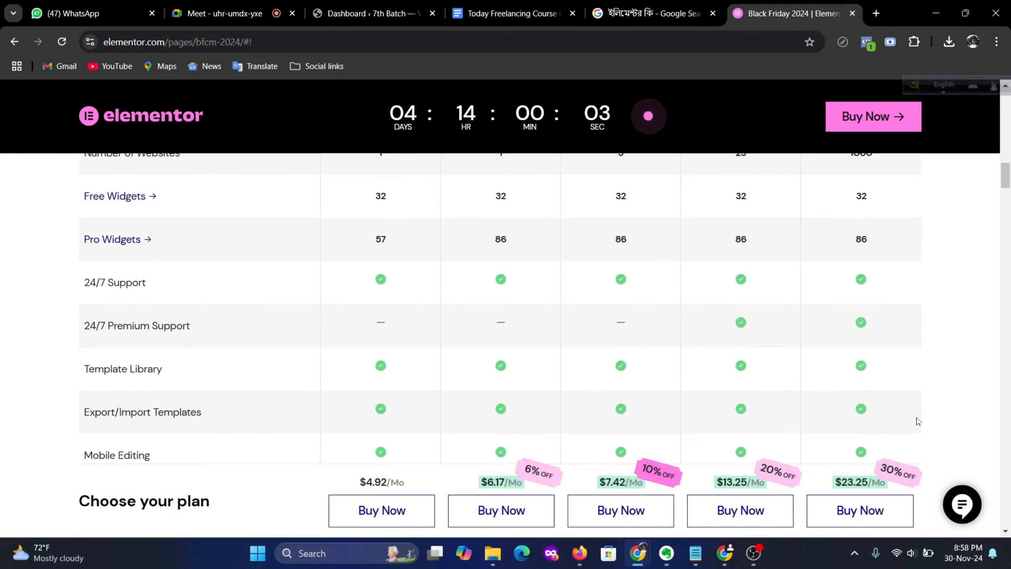
scroll(876, 367, "up", 3)
scroll(876, 353, "down", 8)
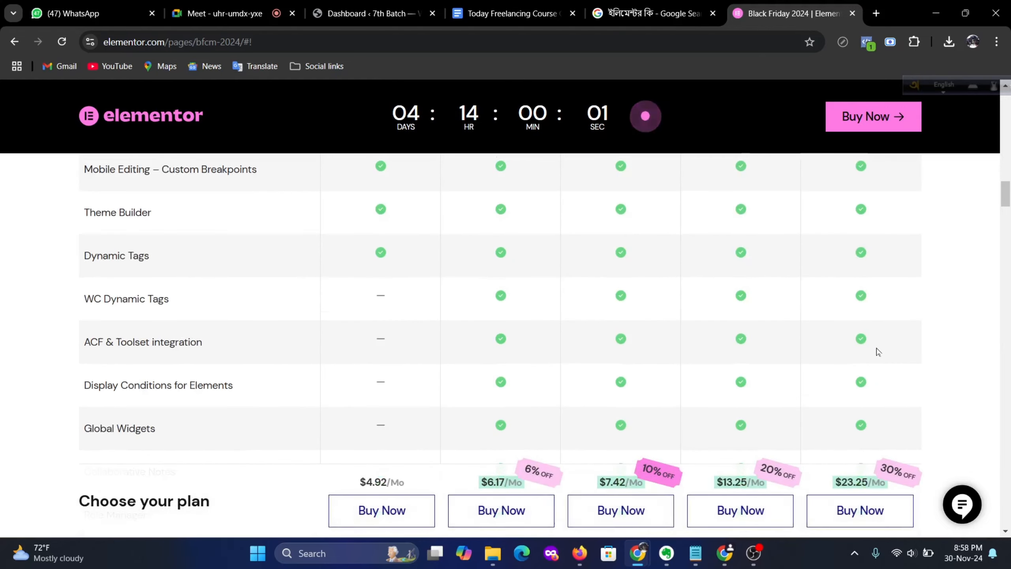
scroll(874, 343, "down", 20)
scroll(872, 339, "up", 4)
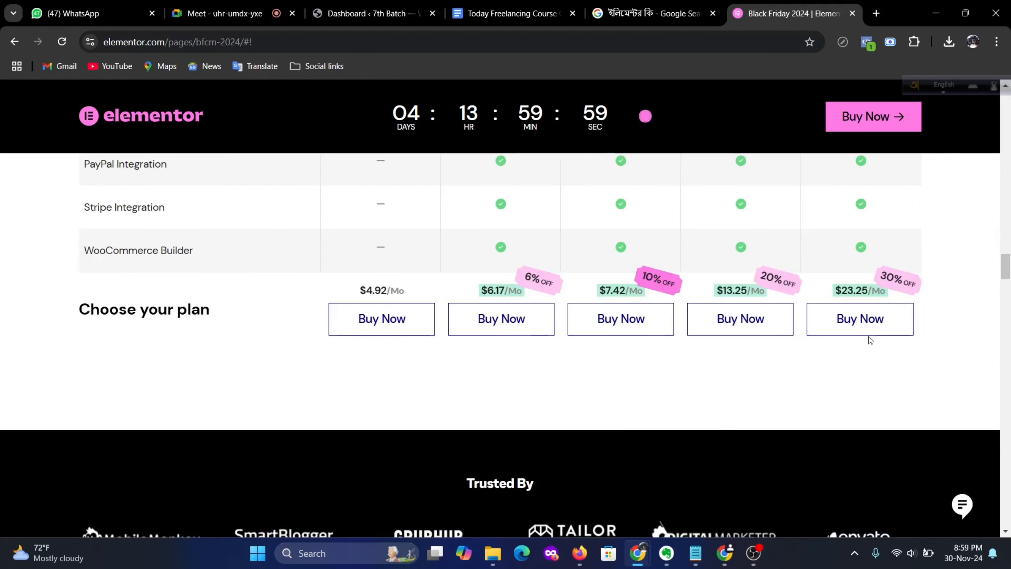
scroll(870, 339, "up", 12)
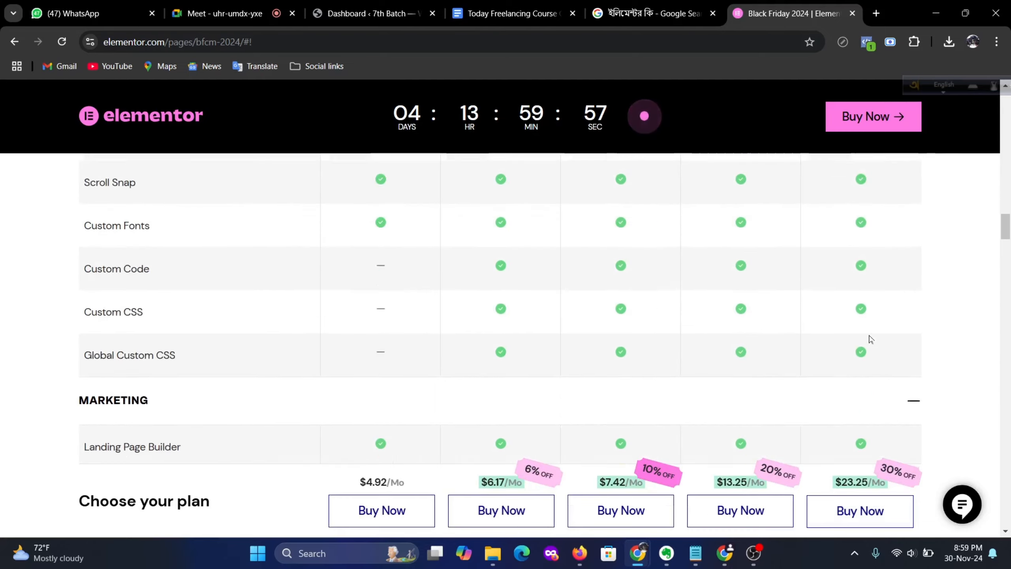
scroll(870, 339, "up", 15)
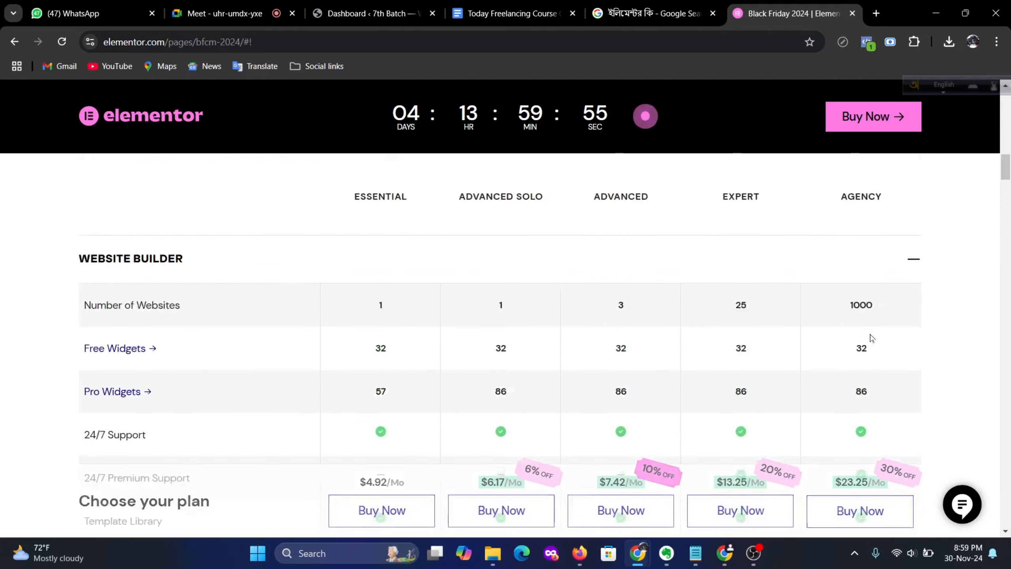
scroll(870, 339, "up", 3)
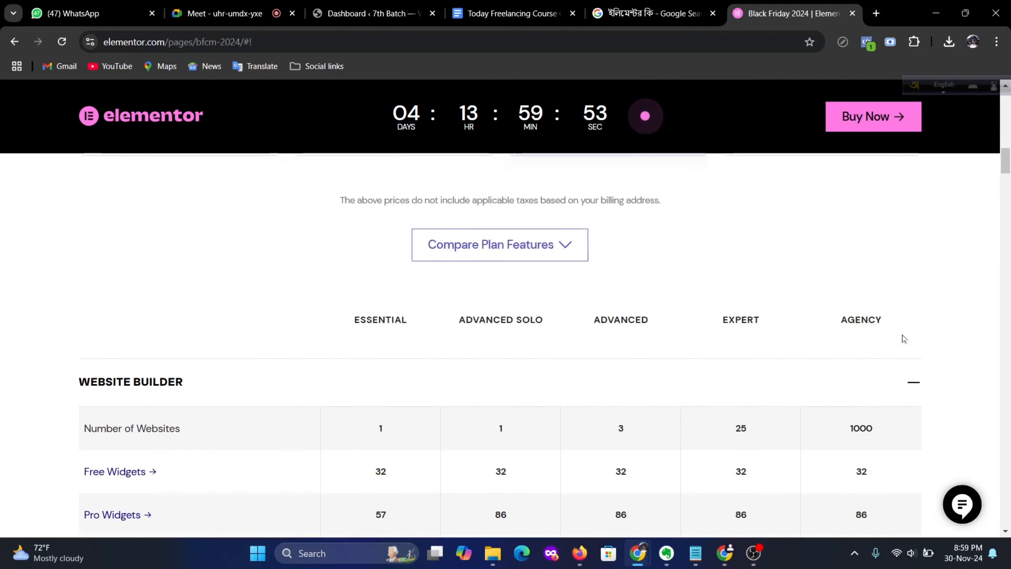
Step: Go back over the plan prices to the Black Friday discount heading and the two plan categories at the page start
scroll(902, 336, "up", 8)
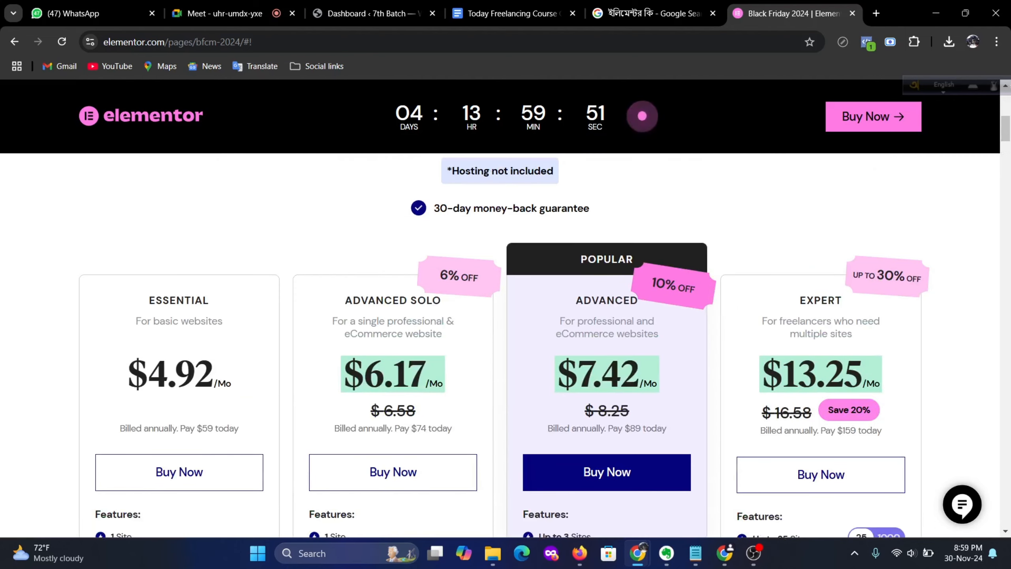
scroll(819, 340, "up", 5)
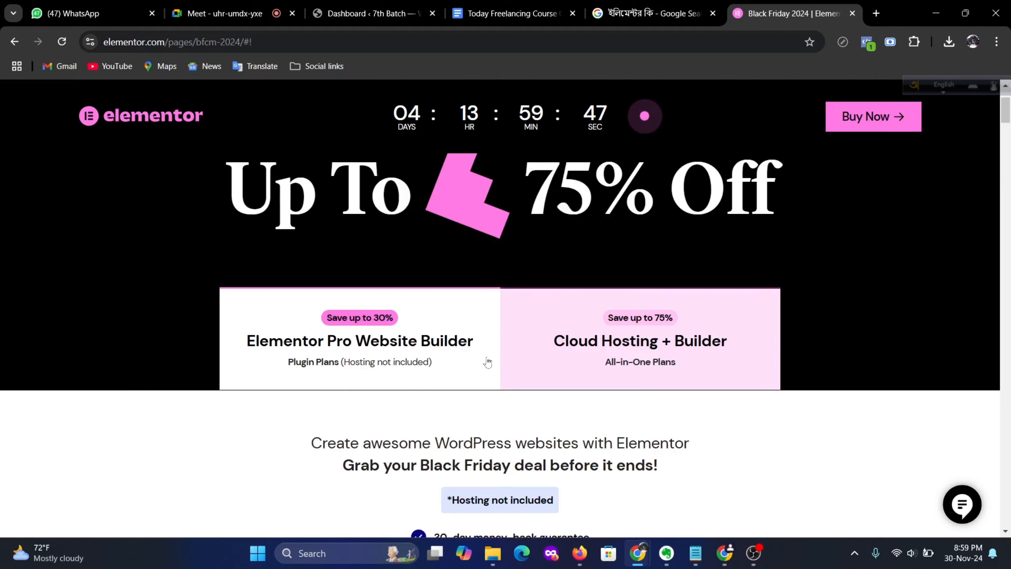
scroll(486, 358, "up", 3)
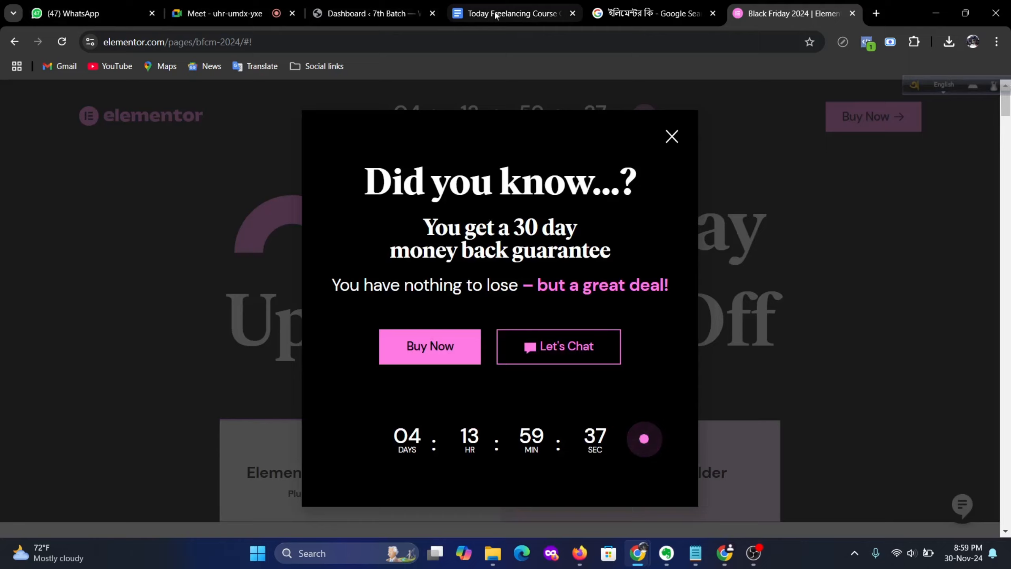
Step: Switch to the Today Freelancing Course curriculum document and check the EP11 topics on Elementor
left_click(513, 13)
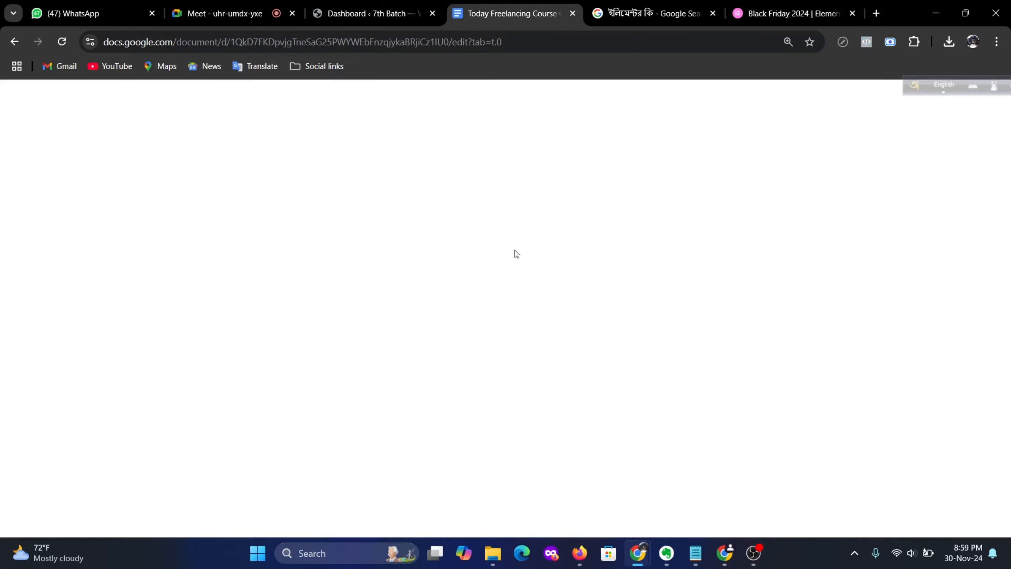
scroll(335, 333, "down", 2)
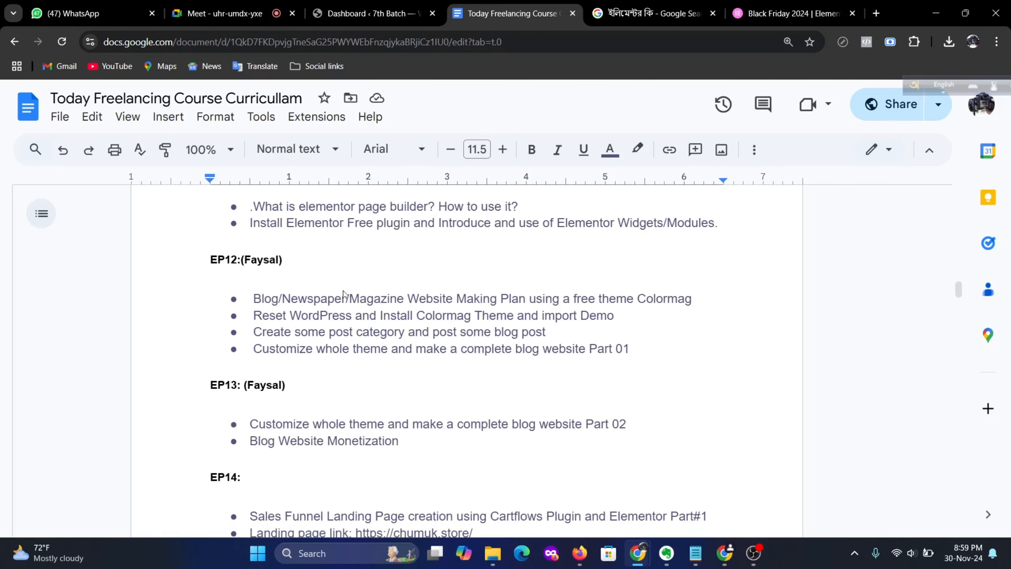
scroll(344, 294, "up", 2)
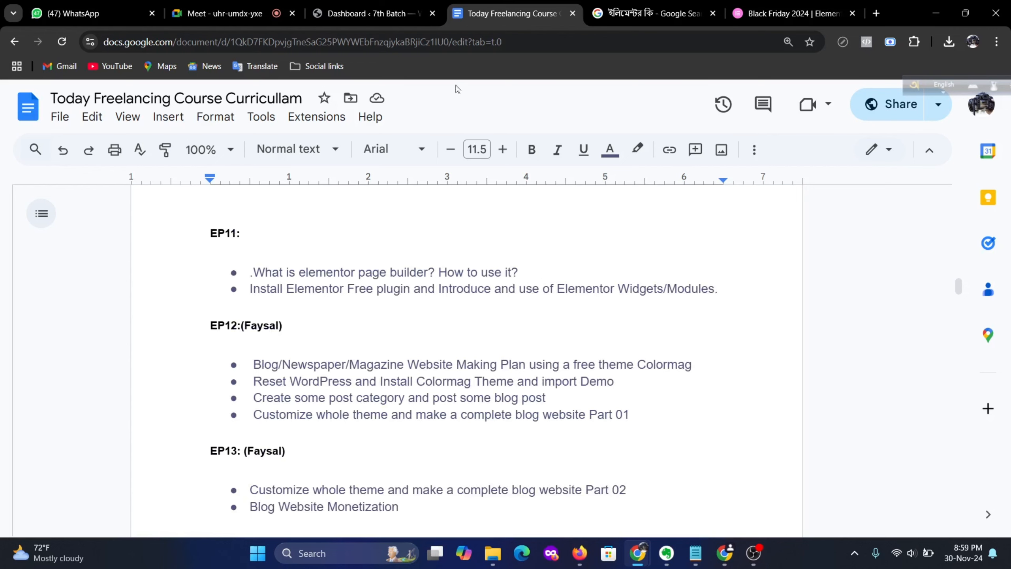
Step: Switch to the 7th Batch WordPress dashboard and open its live site in a new tab
left_click(371, 20)
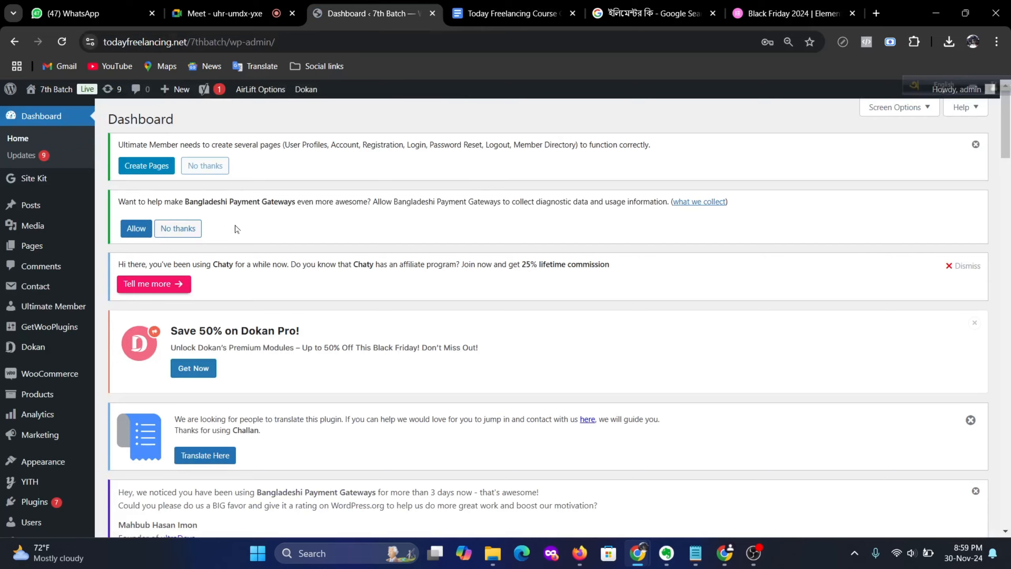
scroll(236, 228, "down", 5)
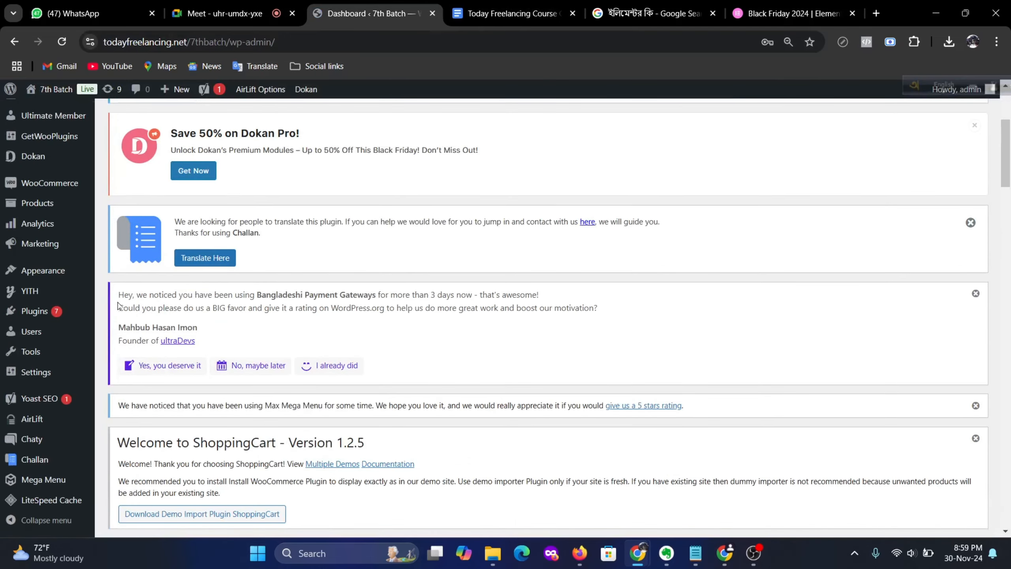
scroll(505, 315, "up", 5)
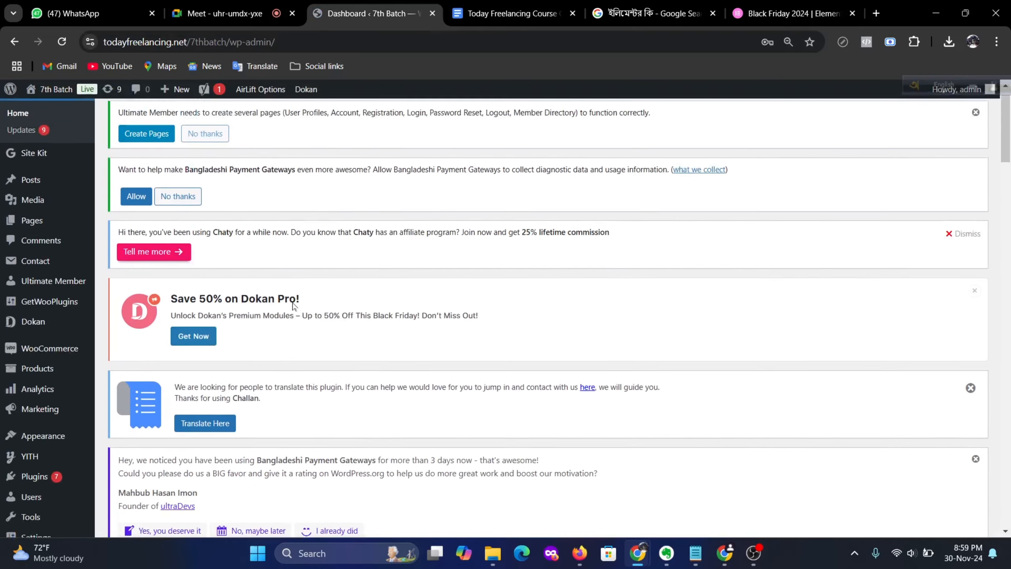
mouse_move(56, 89)
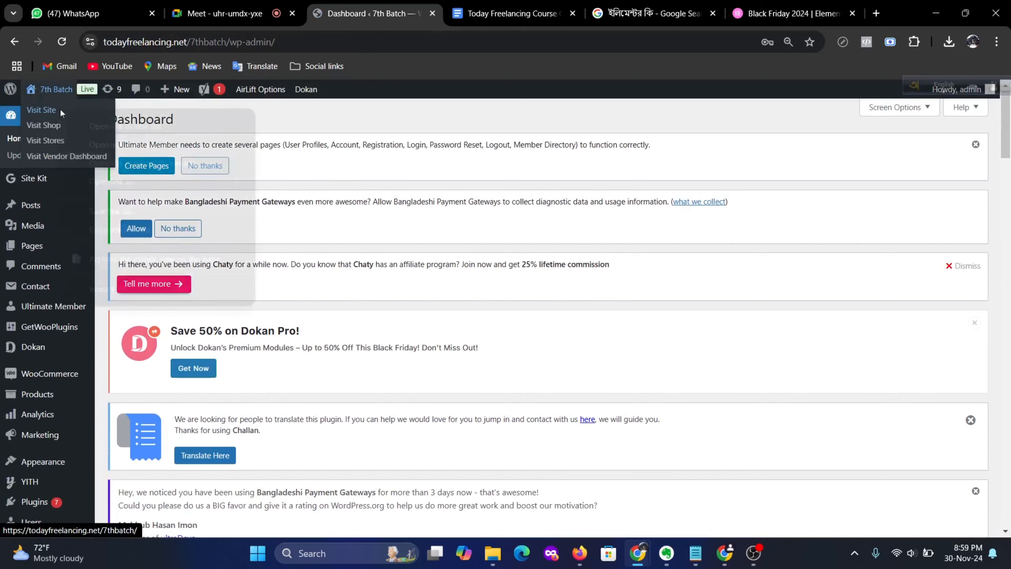
right_click(60, 108)
left_click(98, 124)
left_click(433, 13)
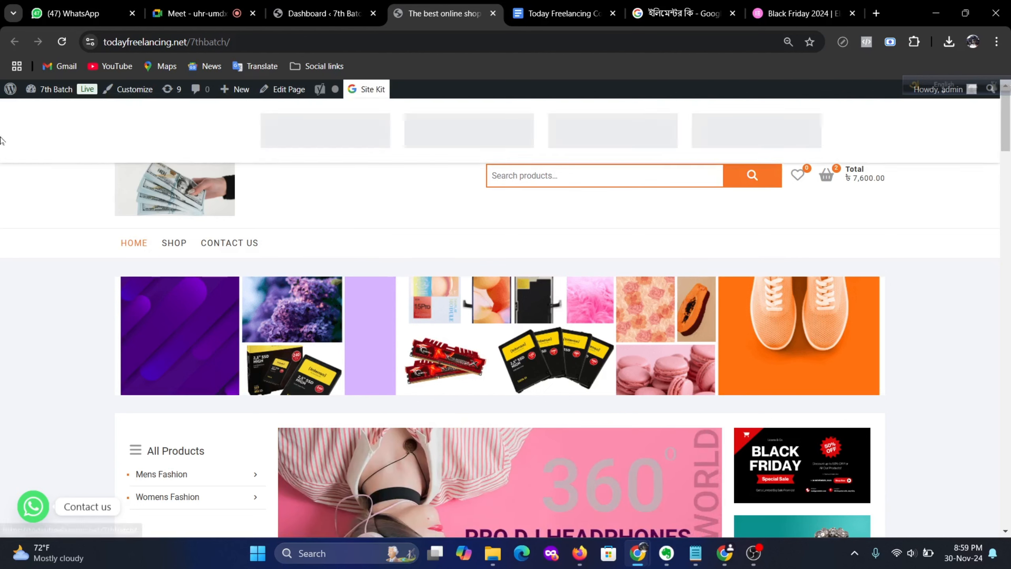
Step: Return from the live site to its WordPress dashboard and open the page for adding new plugins
mouse_move(51, 96)
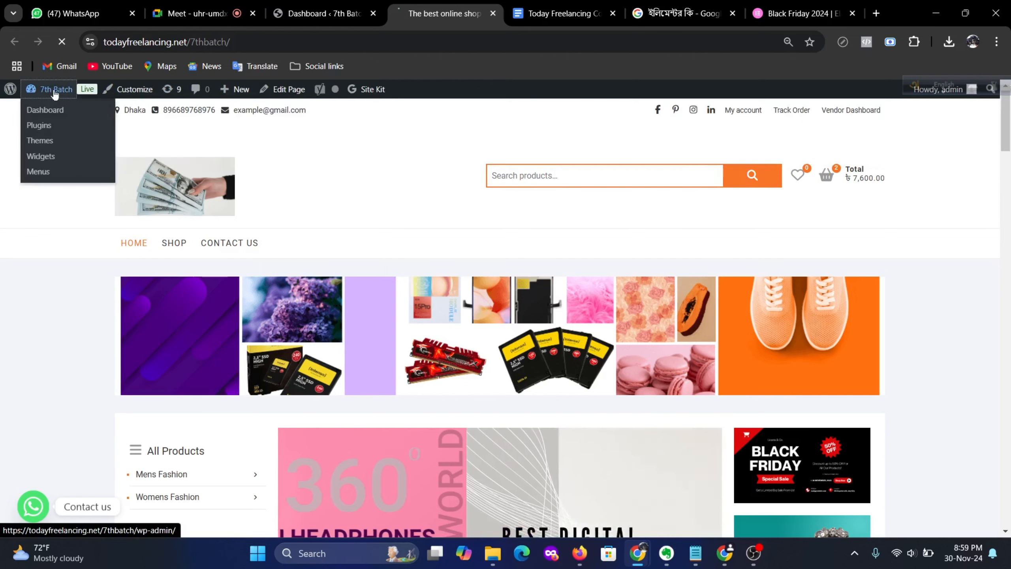
left_click(150, 253)
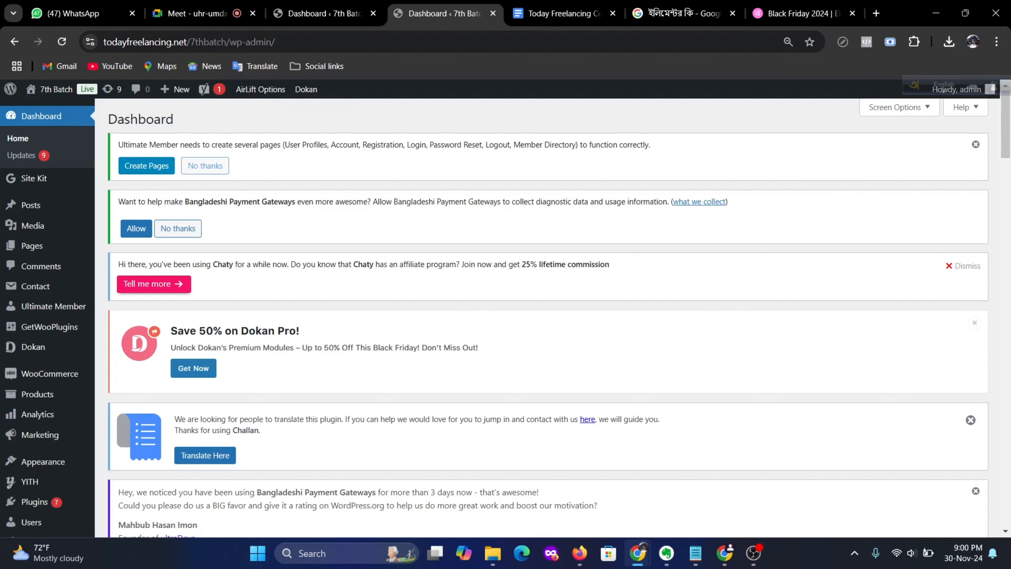
scroll(101, 350, "down", 6)
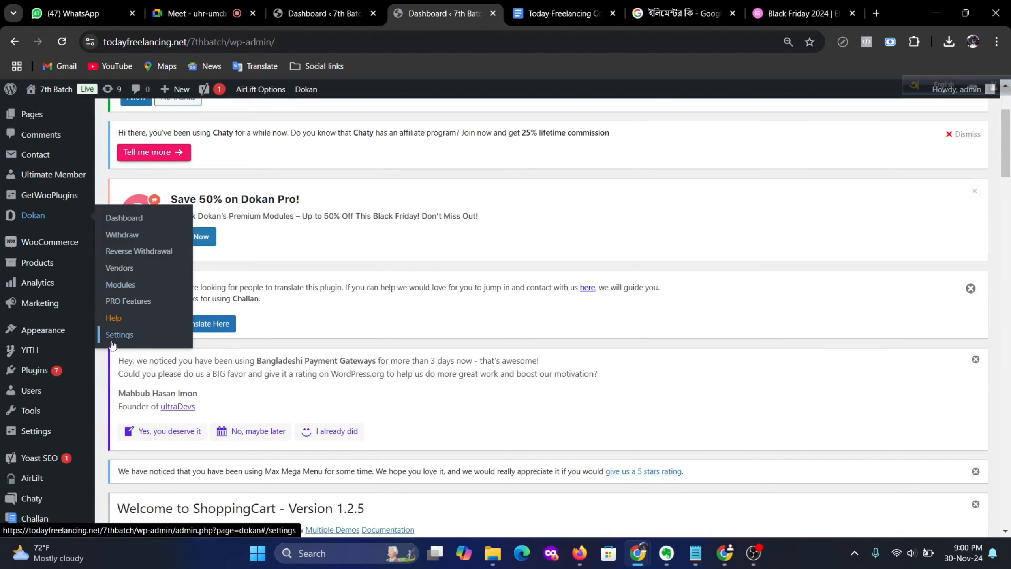
scroll(100, 350, "down", 2)
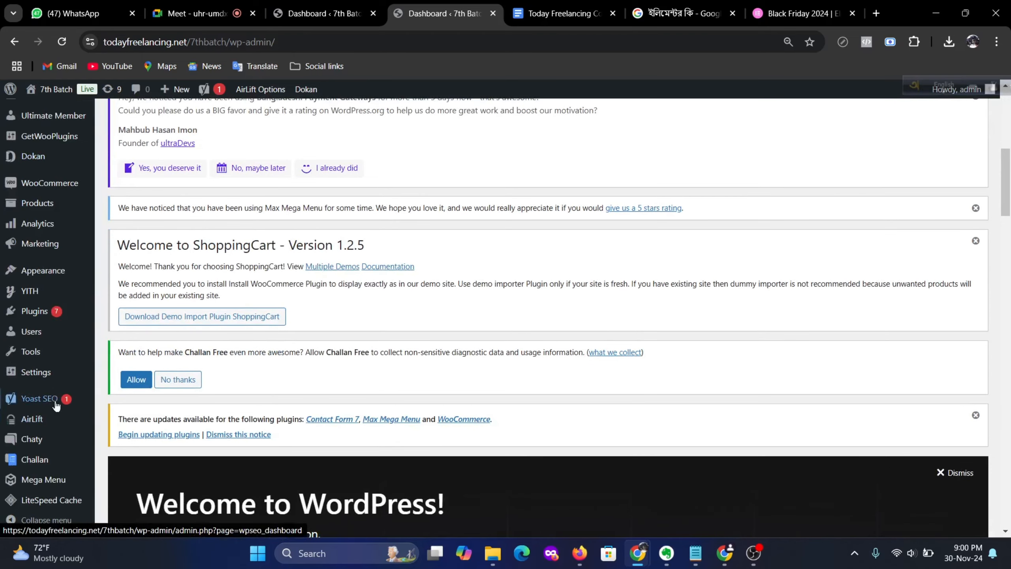
mouse_move(51, 315)
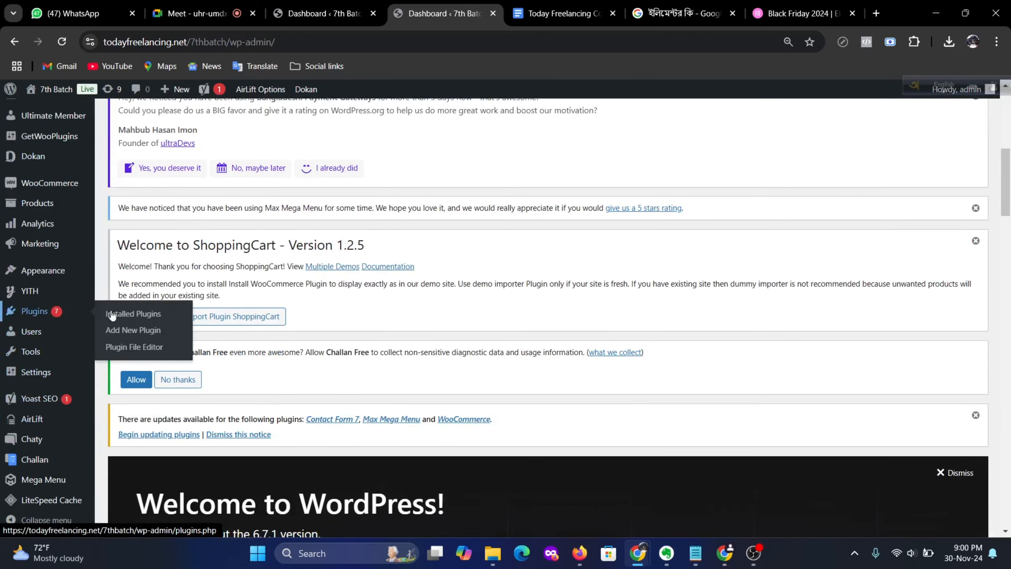
left_click(133, 330)
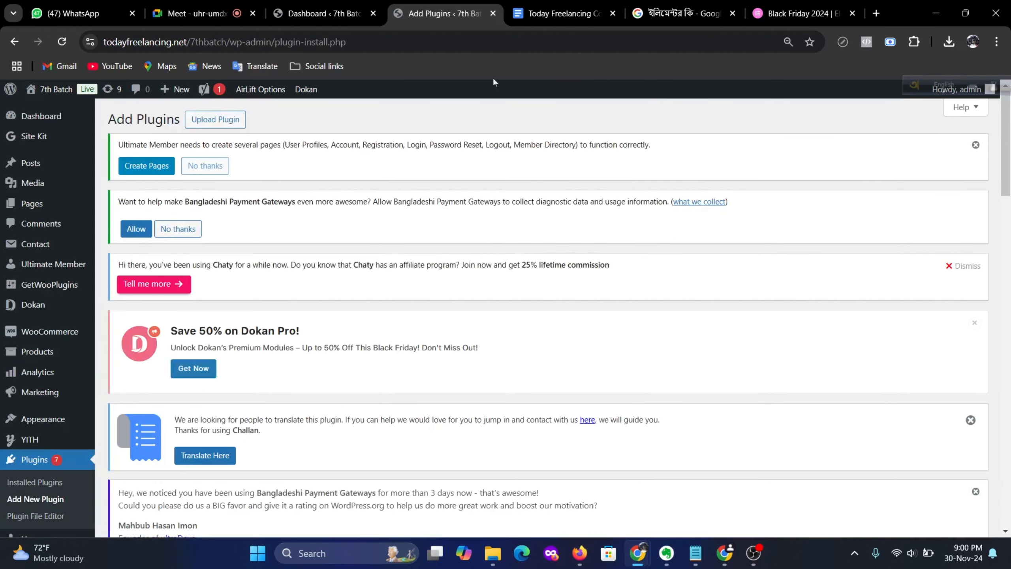
Step: Switch to the course curriculum document and add the EP11 bullet "How to reset Wordpress website using a plugin?" below the Elementor page builder question
left_click(565, 13)
scroll(368, 319, "down", 5)
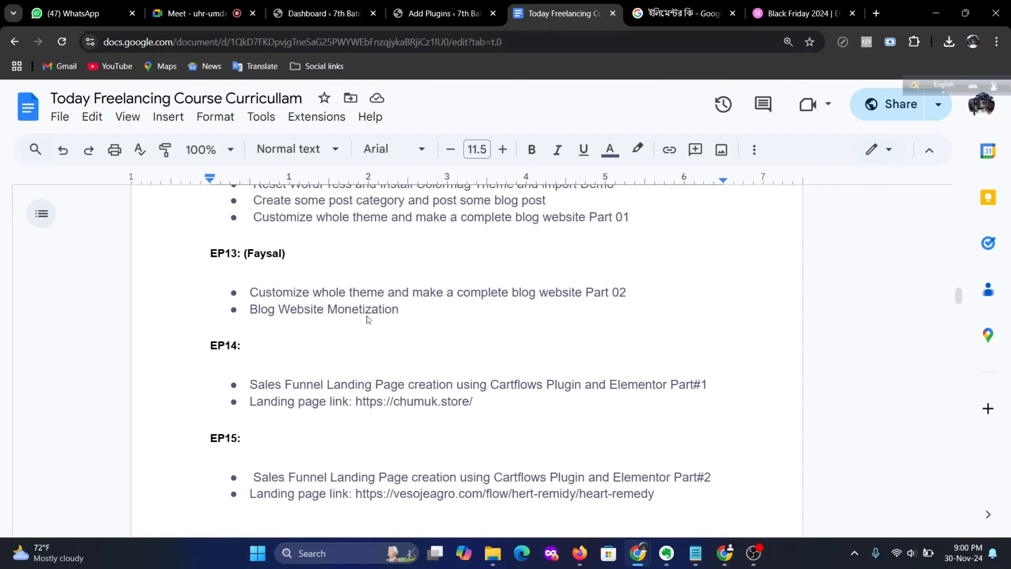
scroll(368, 319, "up", 5)
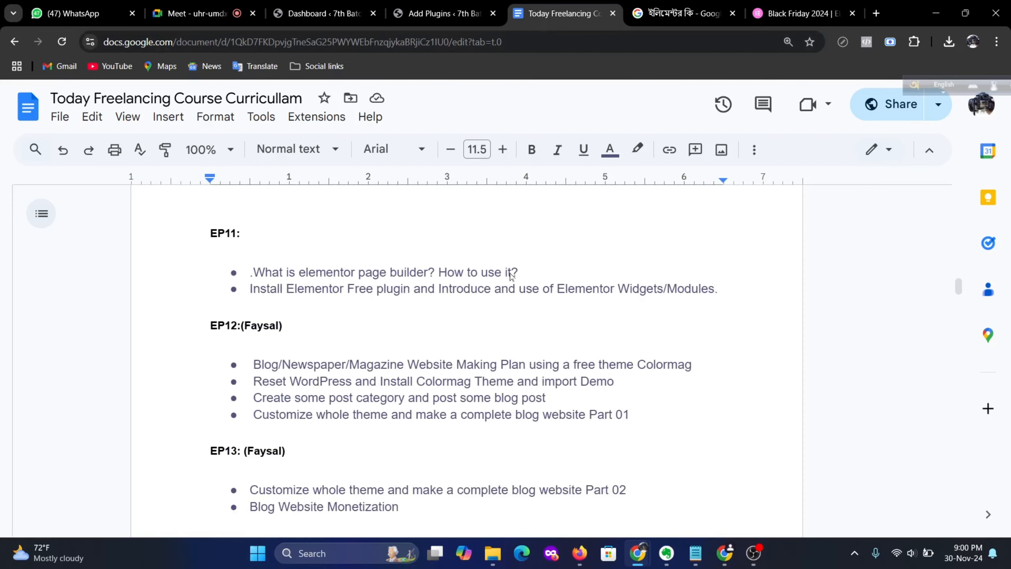
left_click(533, 275)
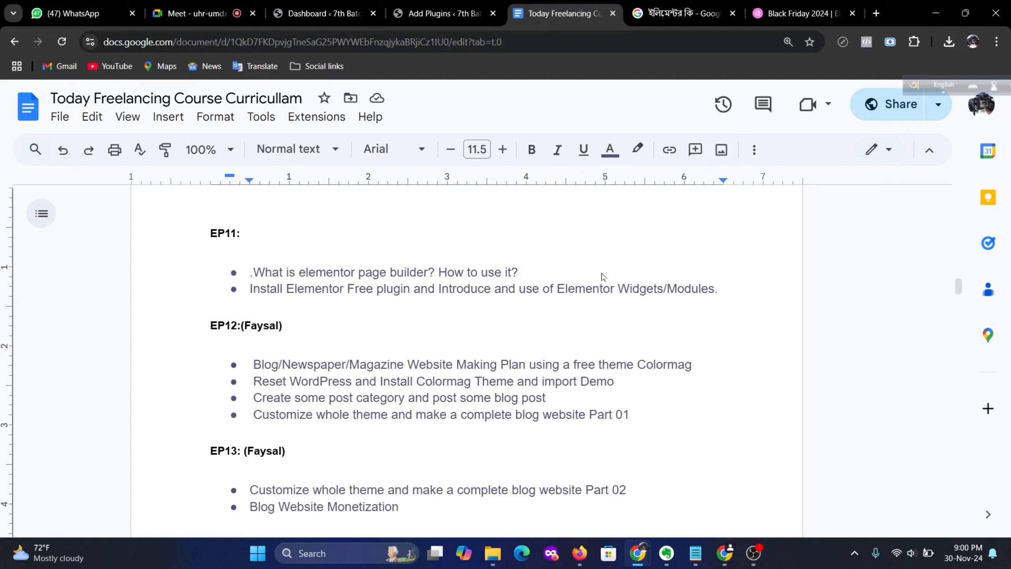
key("Return")
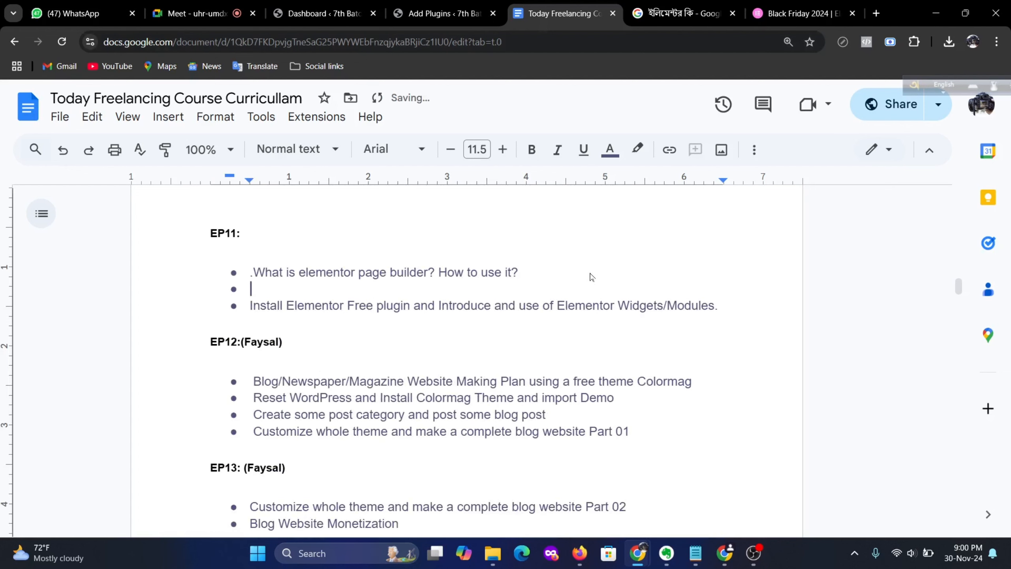
type("How to reset Wo")
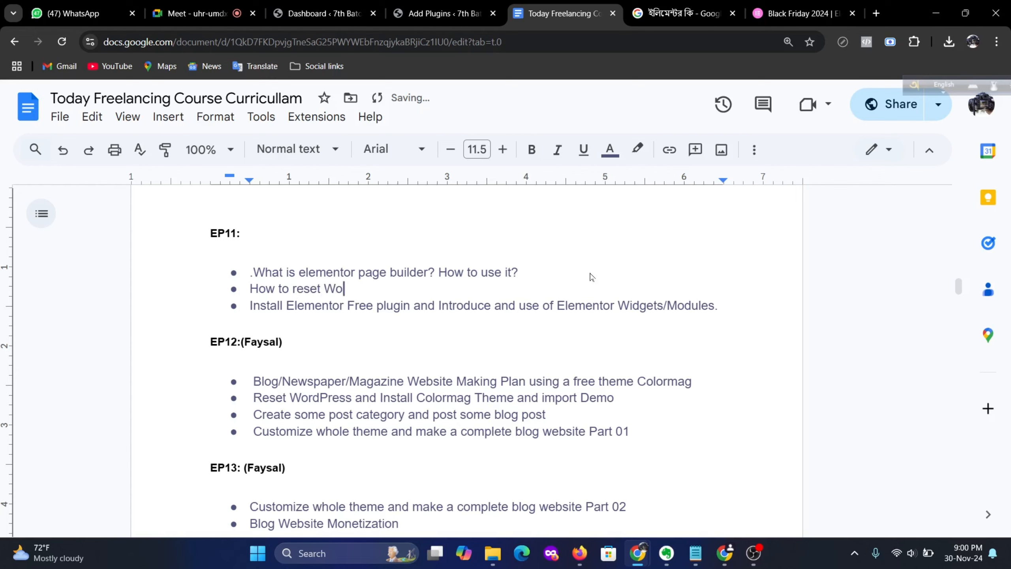
type("rdpress website")
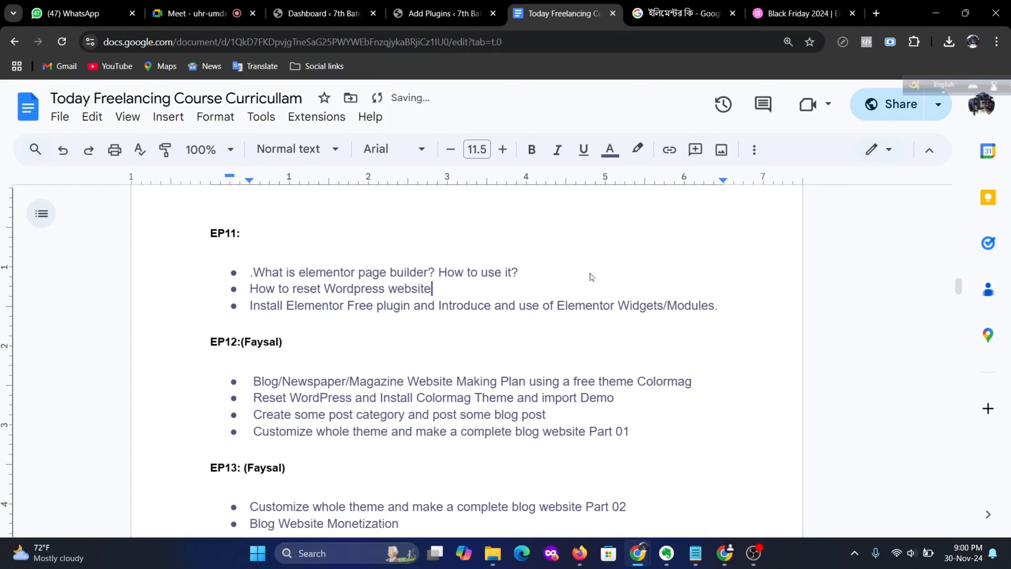
type(" using")
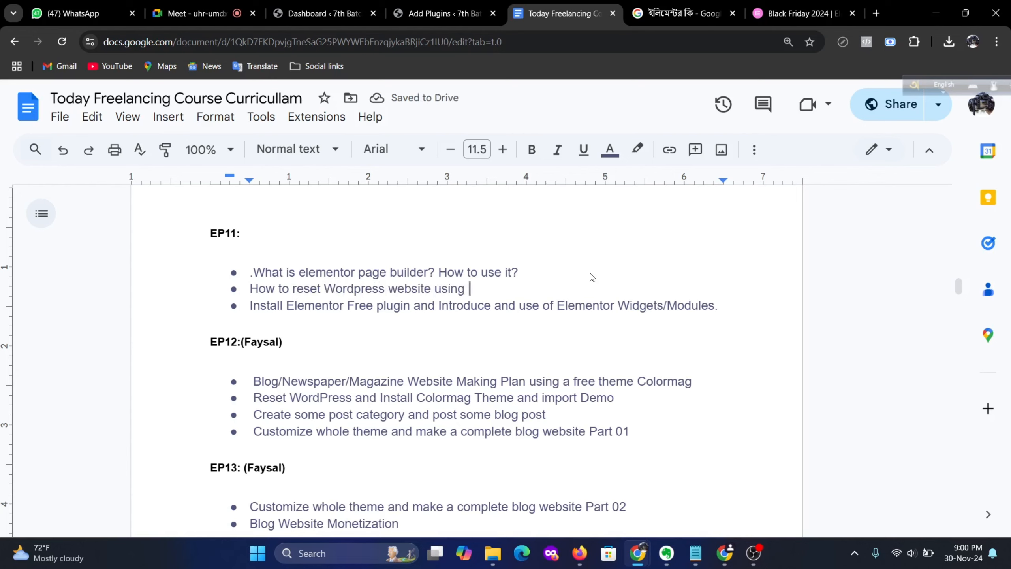
type(" a plugin")
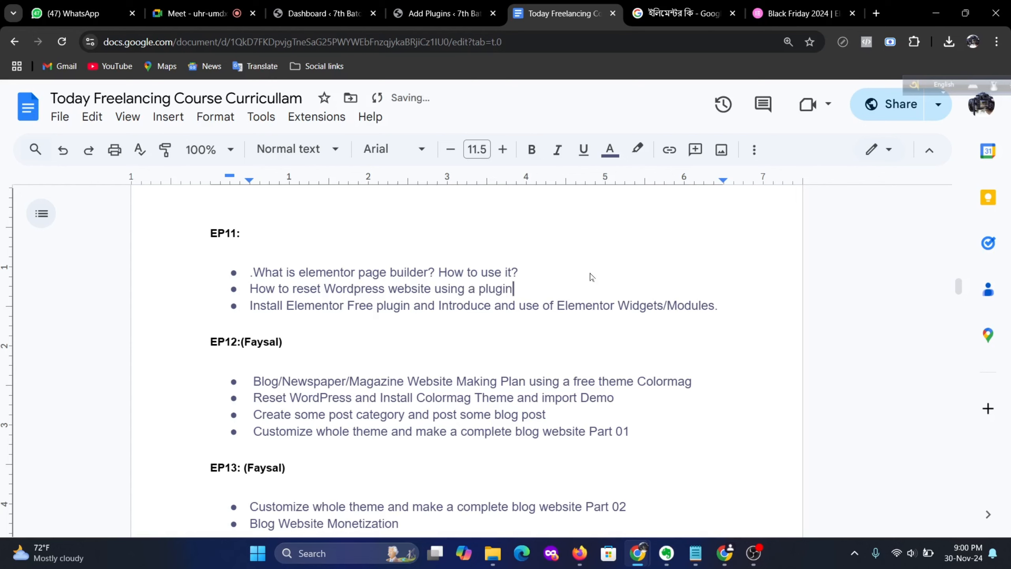
type("?")
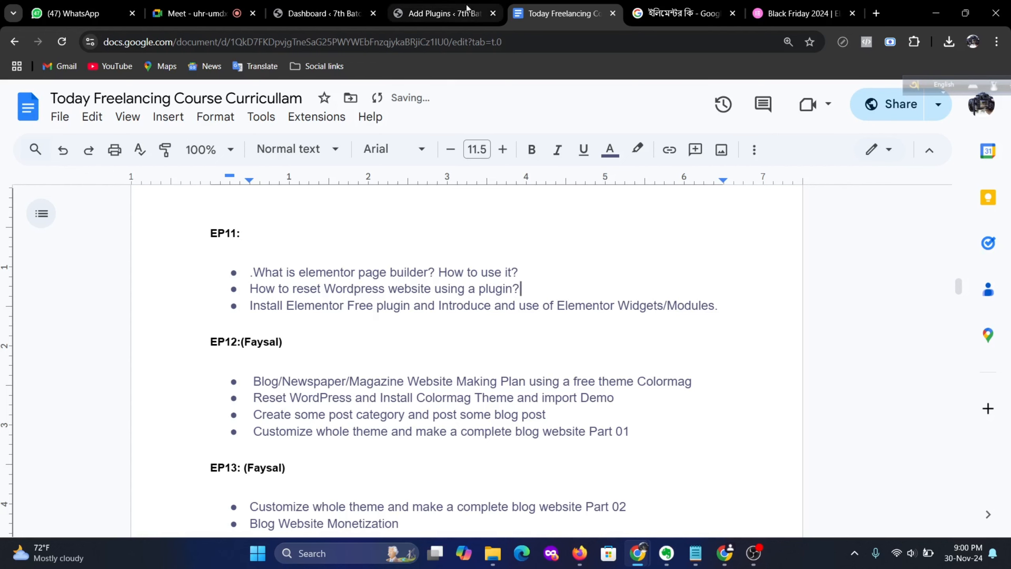
Step: Return to the Add Plugins page of the 7th Batch site, search for "reset" and check the WP Reset plugin entry
left_click(438, 13)
scroll(410, 302, "down", 10)
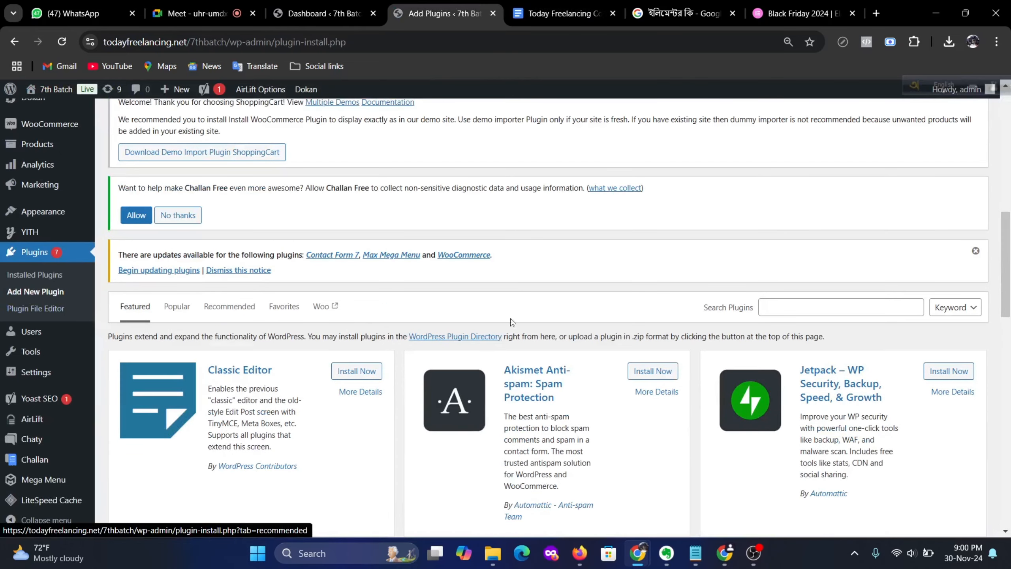
left_click(841, 307)
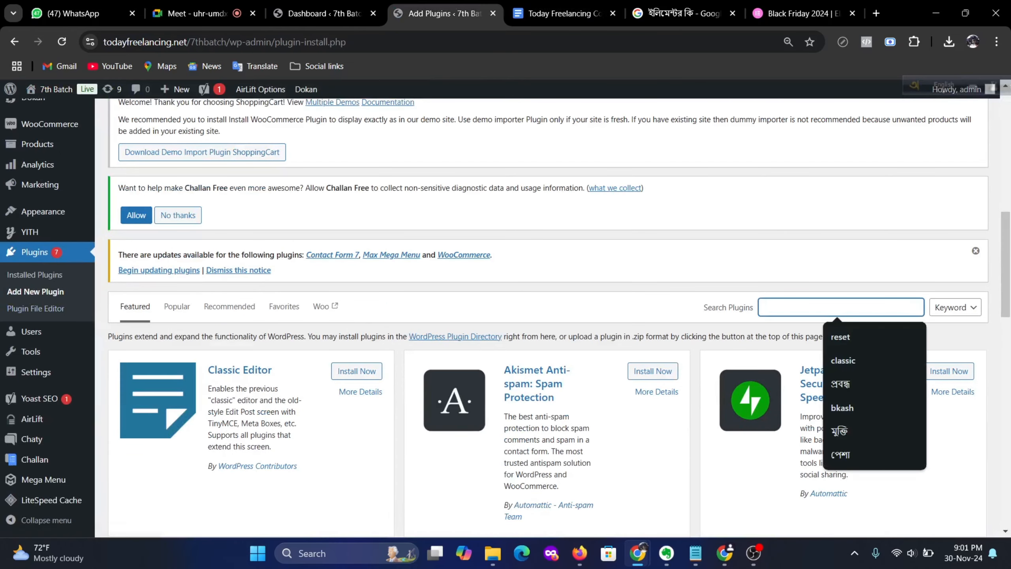
type("re")
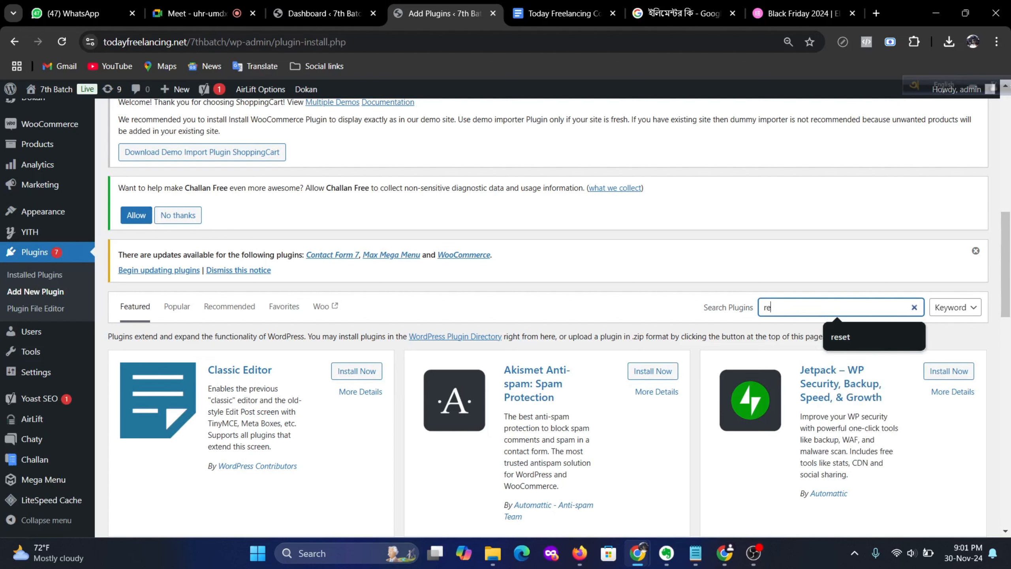
type("set")
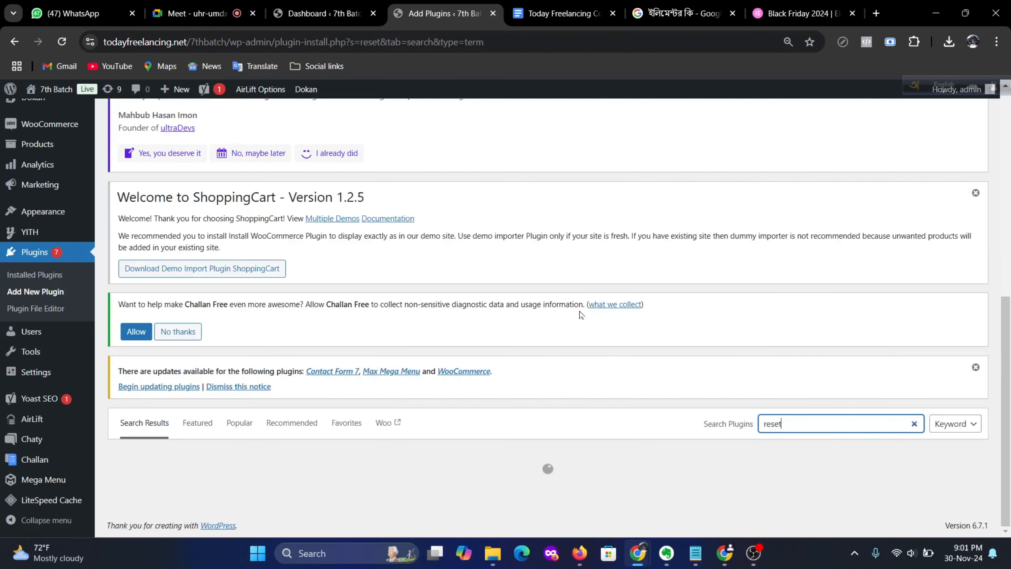
scroll(572, 315, "down", 3)
scroll(572, 315, "down", 2)
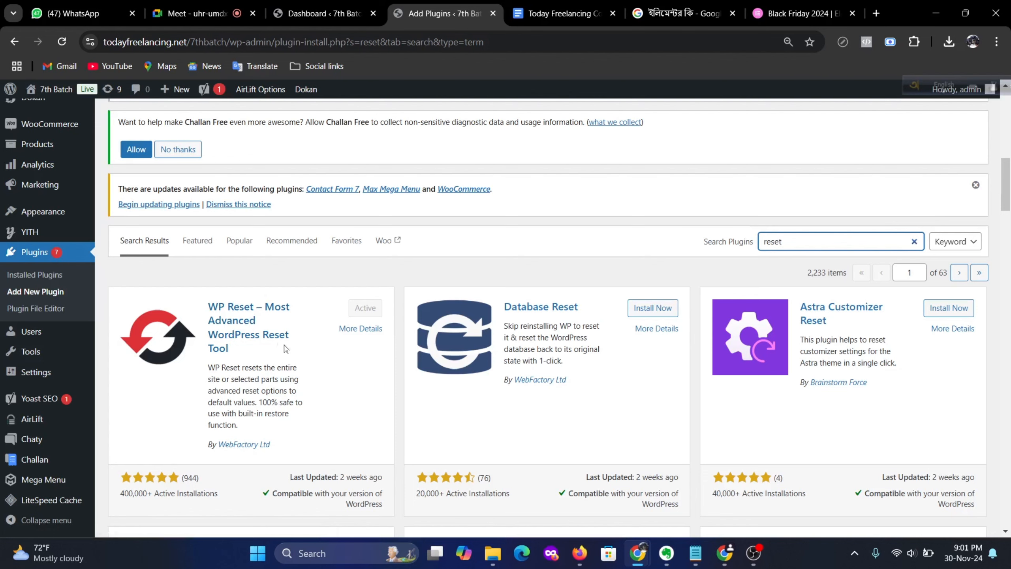
scroll(213, 375, "down", 3)
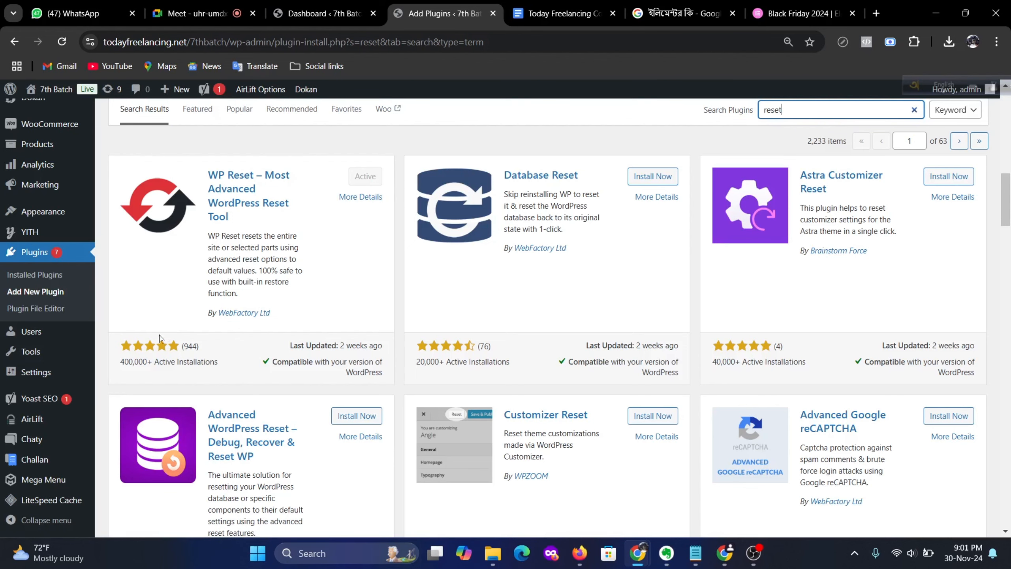
Step: Open the WP Reset tool page in the site's dashboard and dismiss its PRO offer
scroll(164, 339, "down", 3)
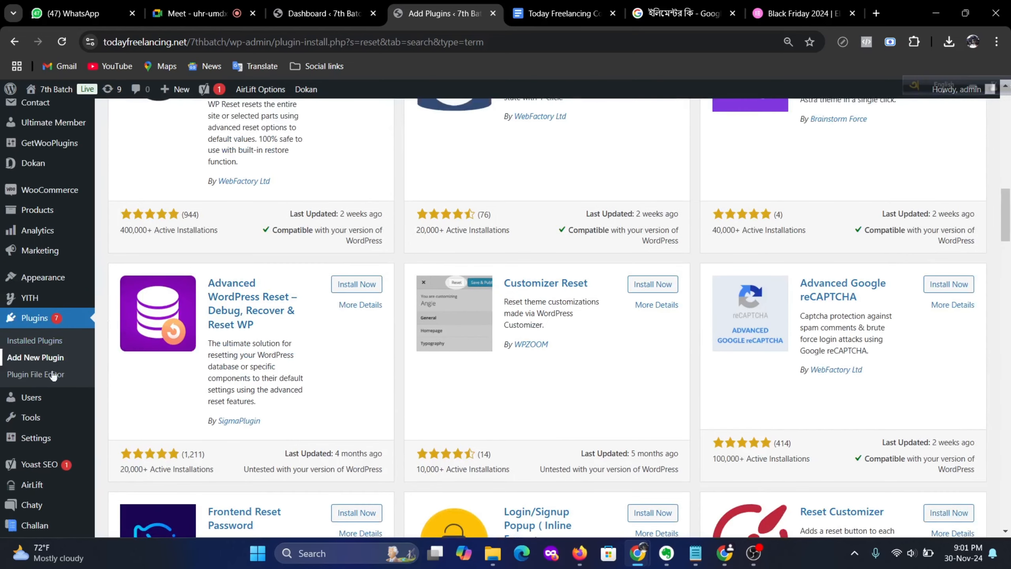
scroll(70, 431, "down", 3)
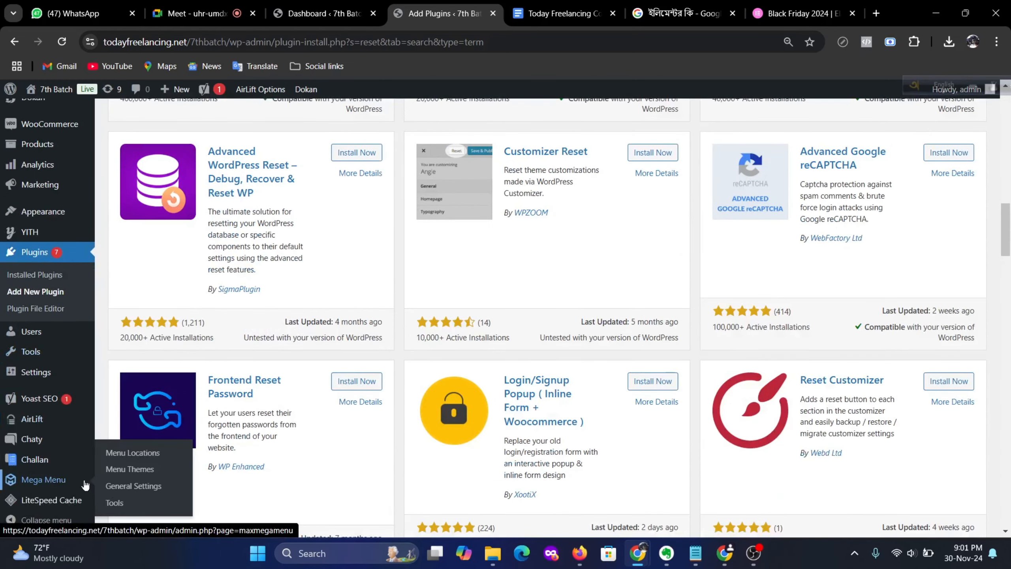
mouse_move(59, 372)
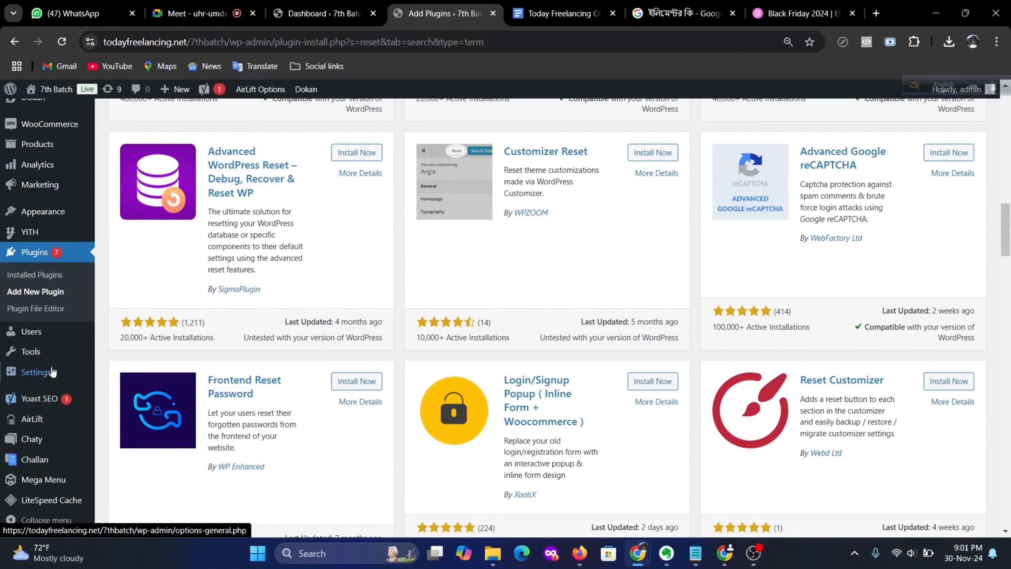
mouse_move(50, 353)
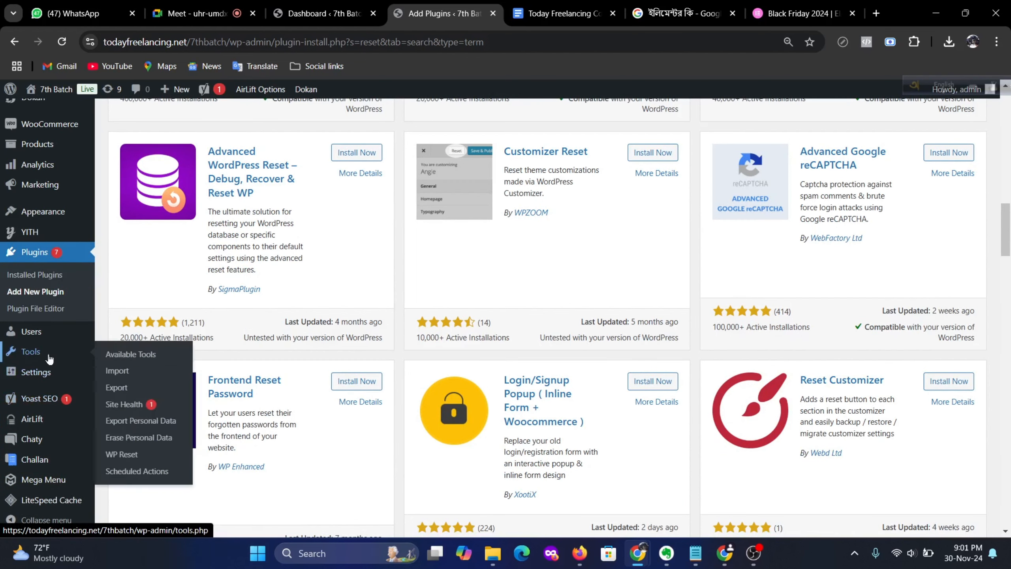
left_click(123, 458)
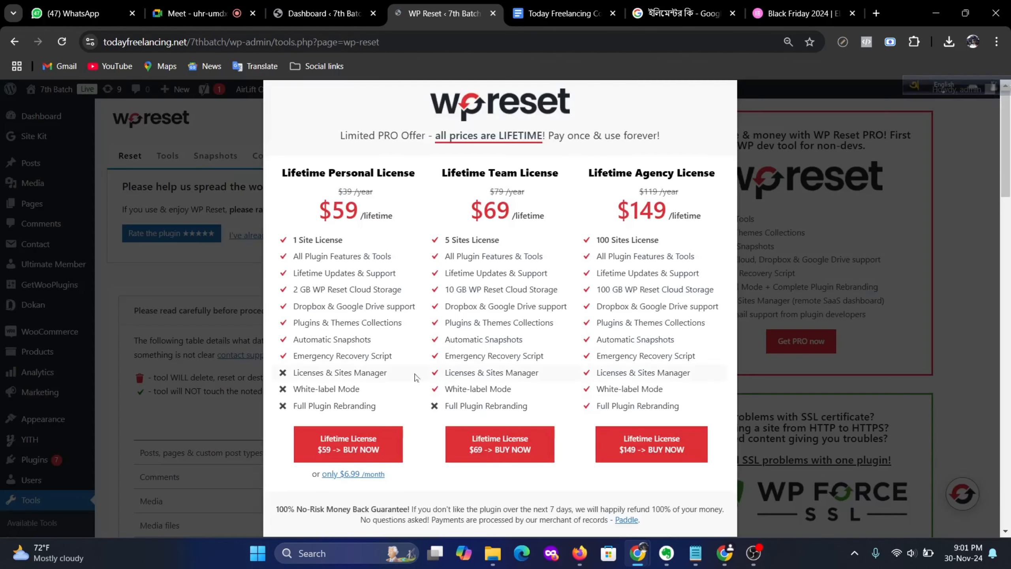
left_click(896, 329)
Step: Run the Site Reset with "reset" as the confirmation word and confirm resetting WordPress
scroll(896, 329, "down", 1)
scroll(470, 336, "down", 15)
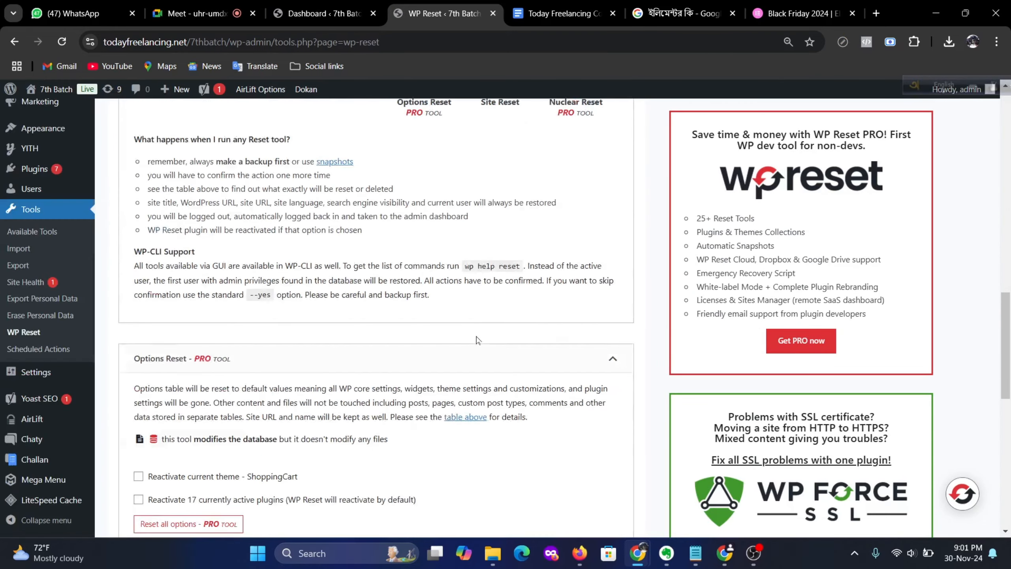
scroll(470, 336, "down", 3)
scroll(462, 335, "up", 3)
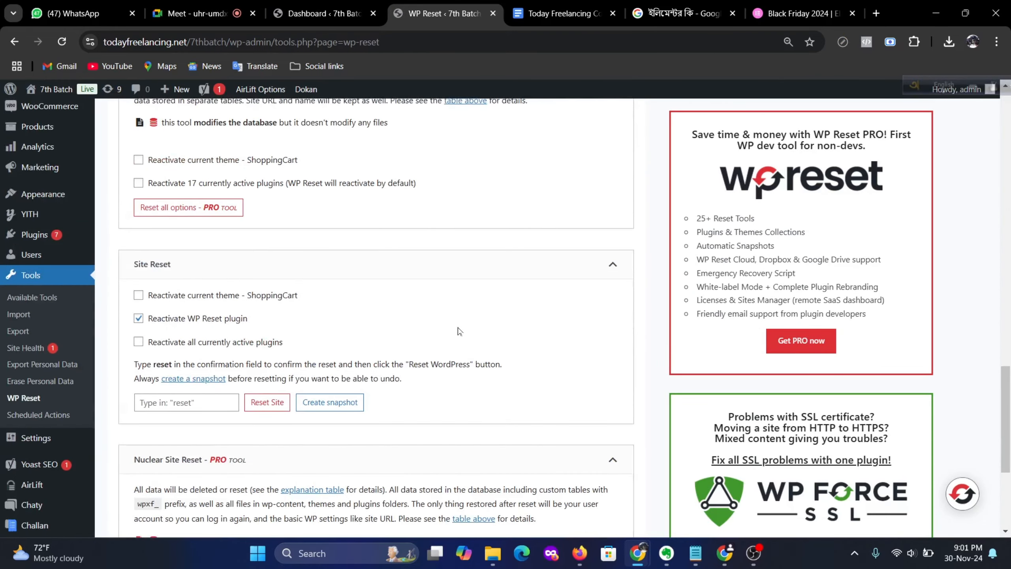
scroll(462, 335, "down", 5)
left_click(186, 271)
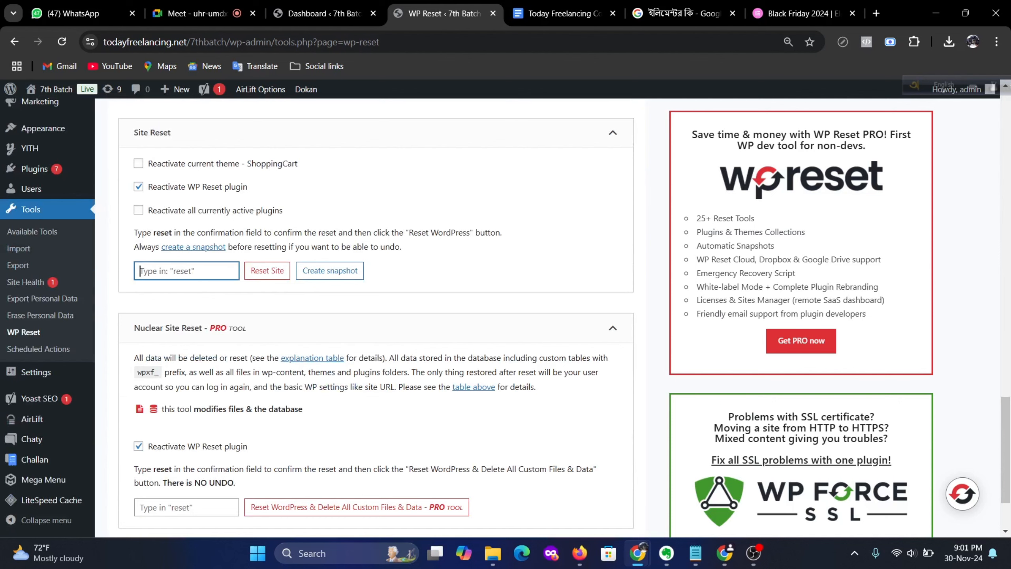
type("reset")
left_click(267, 271)
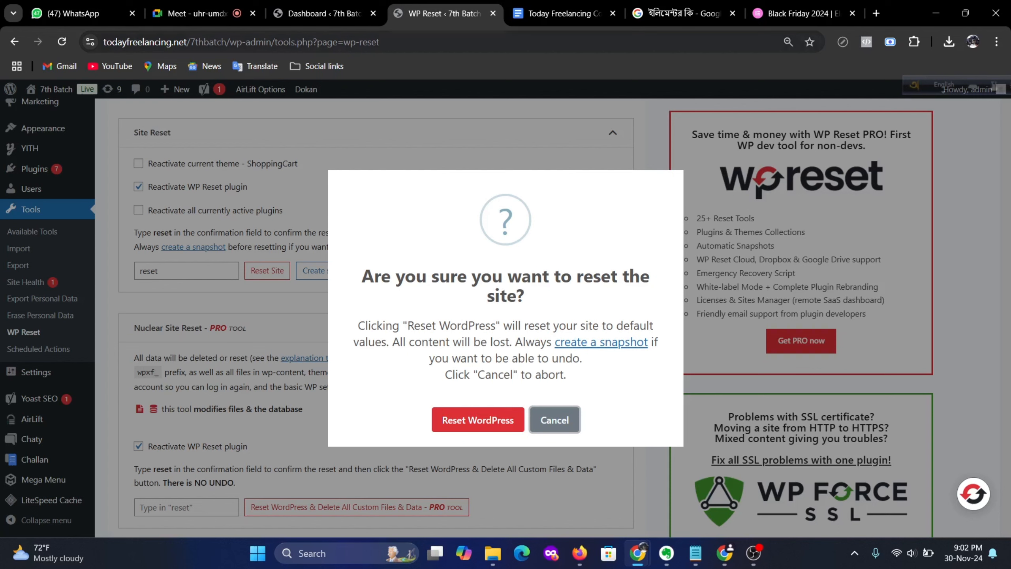
left_click(267, 42)
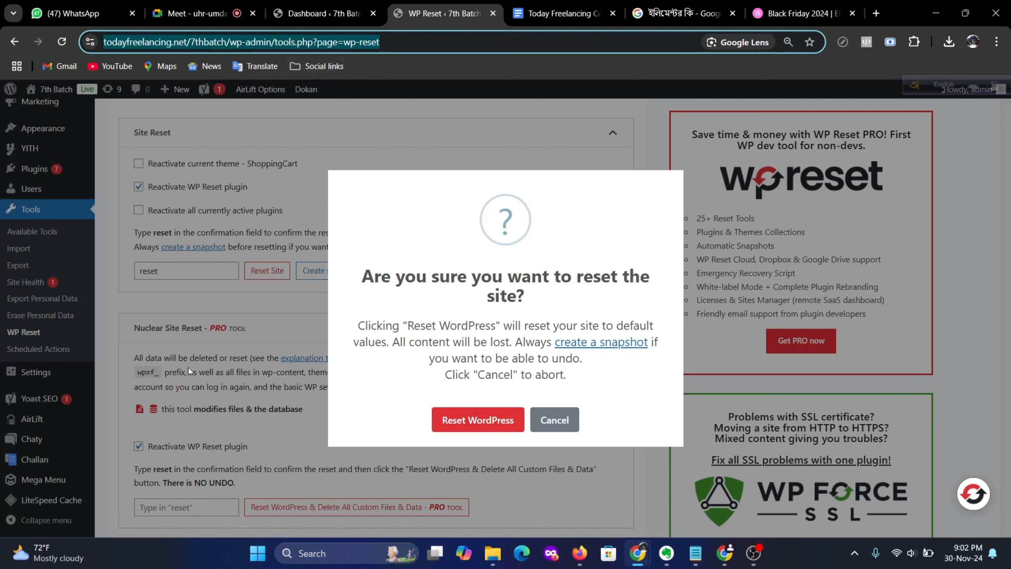
left_click(476, 424)
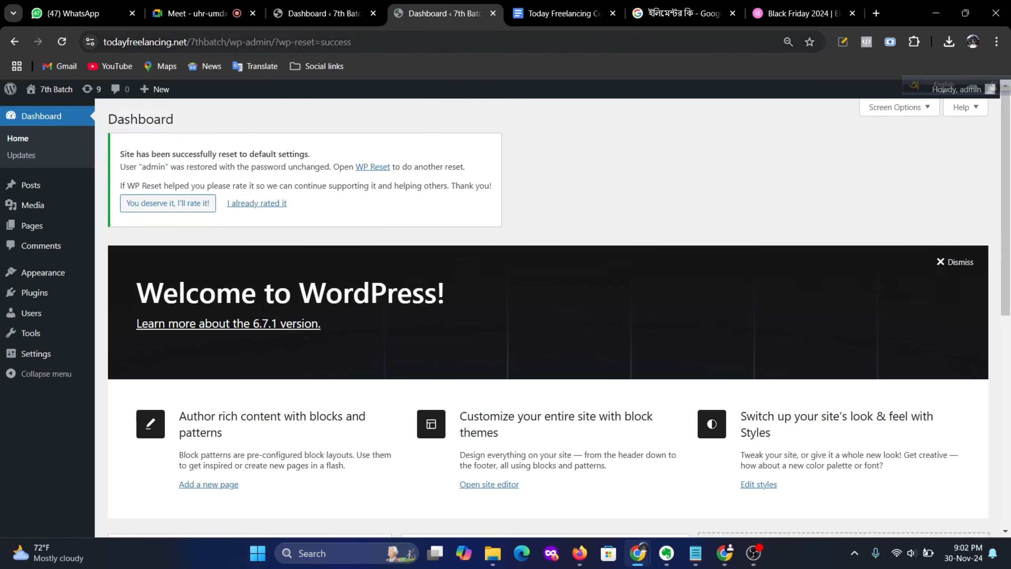
Step: Open the installed plugins list of the 7th Batch site and look through the plugins
left_click(246, 46)
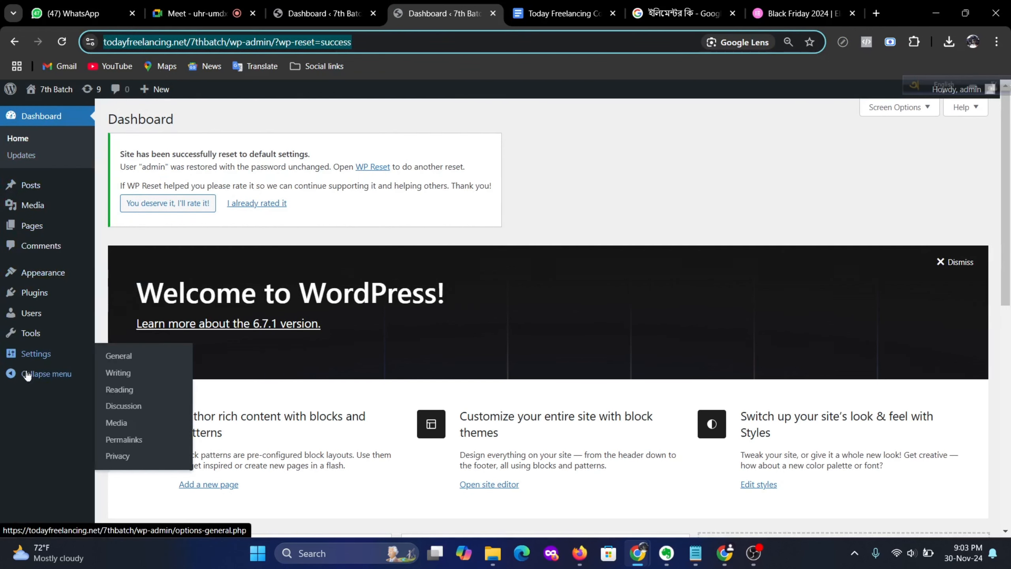
mouse_move(48, 196)
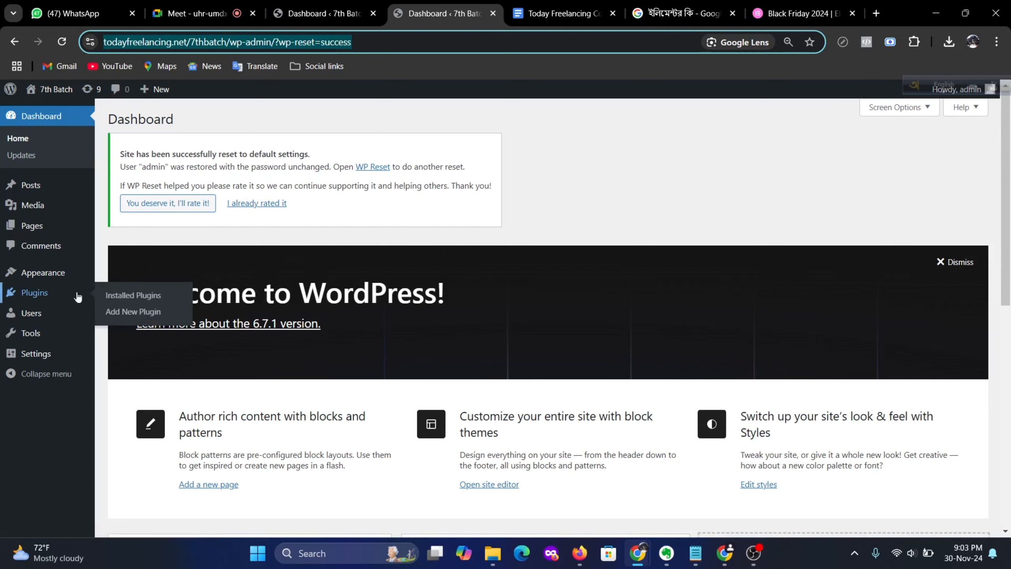
left_click(37, 293)
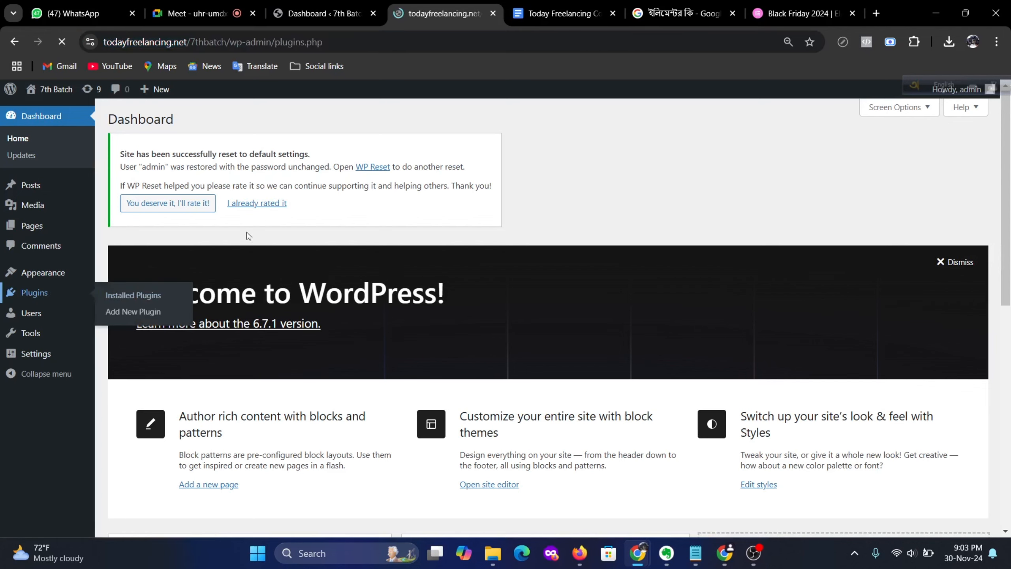
scroll(266, 244, "down", 3)
scroll(265, 243, "down", 4)
scroll(265, 244, "up", 8)
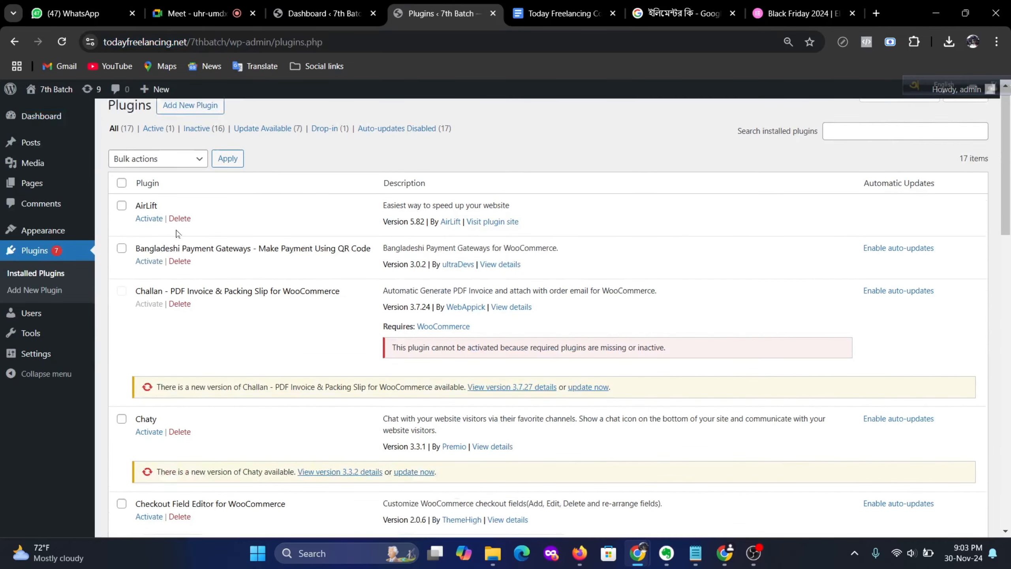
Step: Select all selectable plugins, bulk delete them with confirmation, and check which plugins remain in the list
left_click(121, 198)
left_click(158, 173)
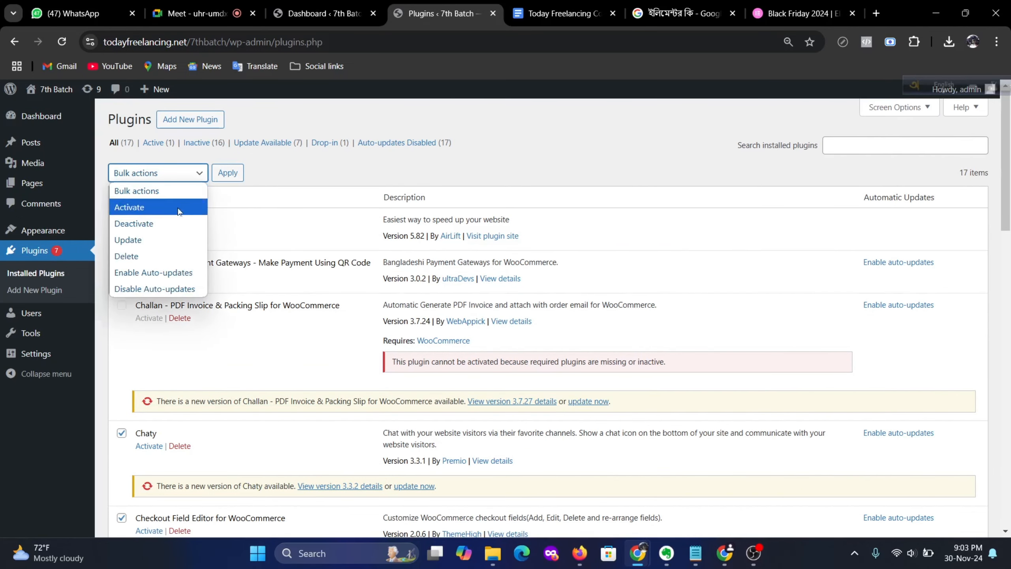
left_click(129, 256)
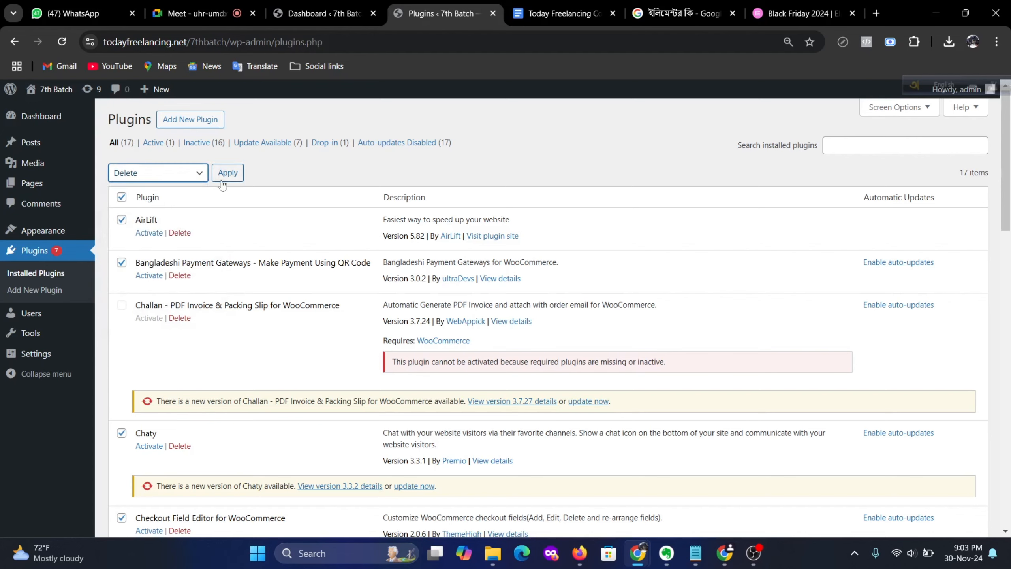
left_click(227, 172)
left_click(564, 139)
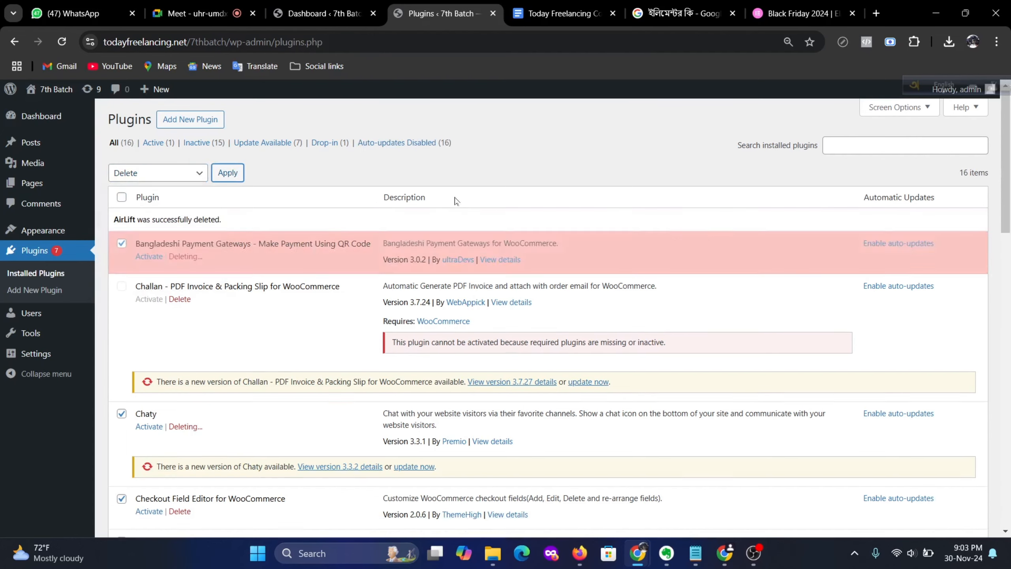
scroll(358, 286, "down", 15)
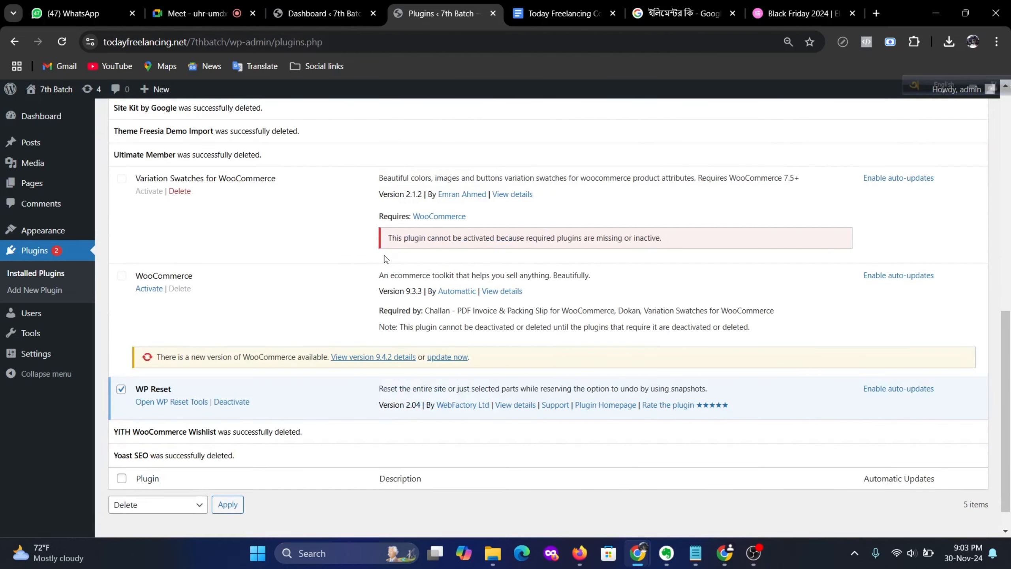
scroll(383, 257, "up", 5)
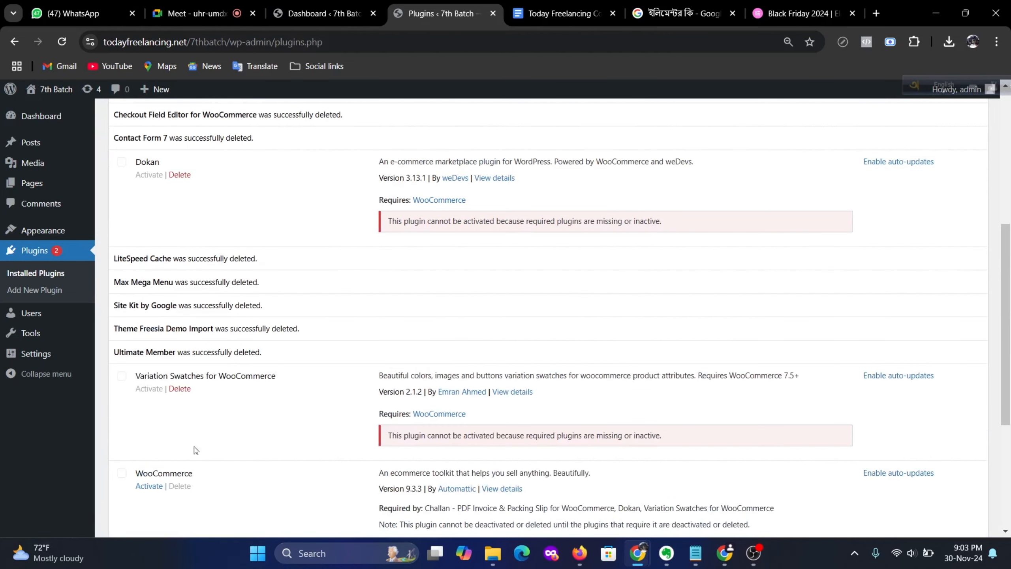
Step: Delete the Variation Swatches for WooCommerce plugin, confirm the deletion and reload the plugins list
left_click(180, 389)
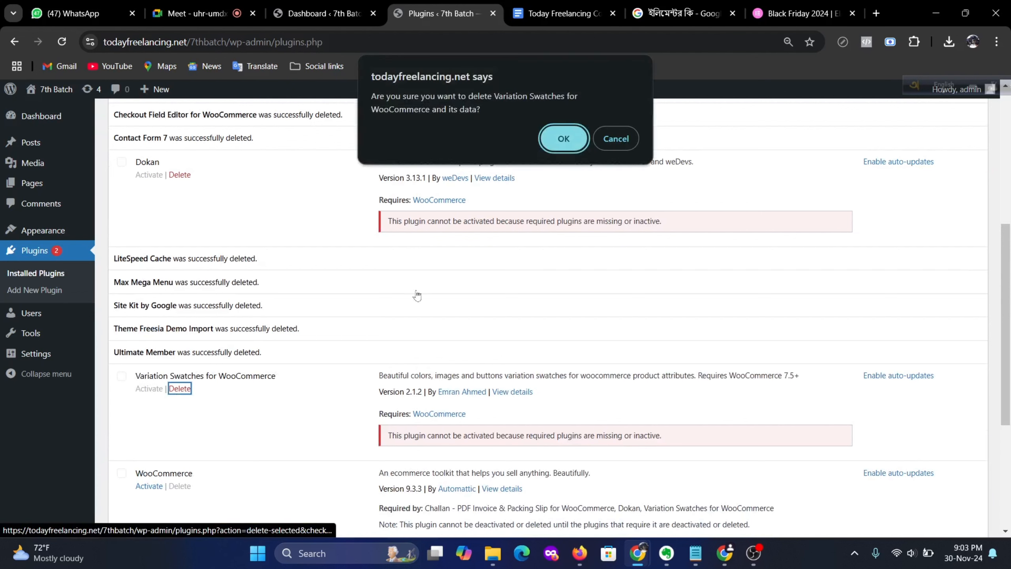
left_click(564, 138)
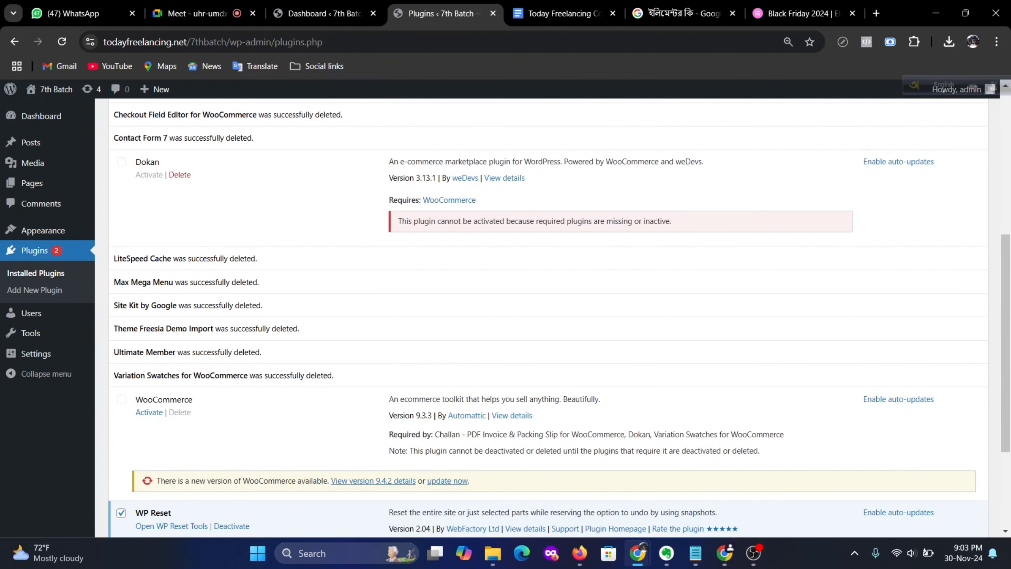
left_click(62, 42)
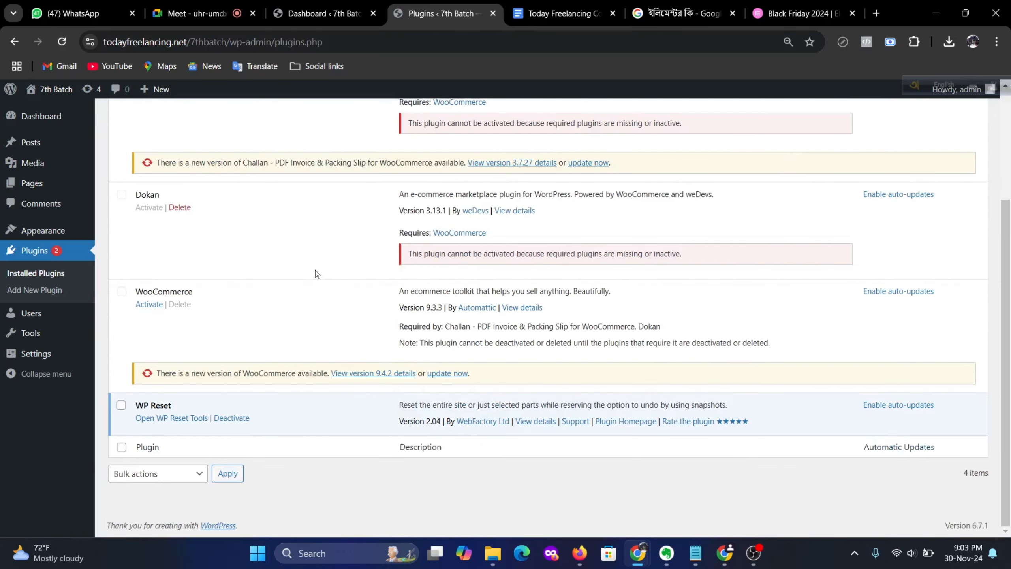
Step: Delete the Dokan plugin and the Challan - PDF Invoice & Packing Slip for WooCommerce plugin, confirming each deletion
scroll(221, 343, "up", 2)
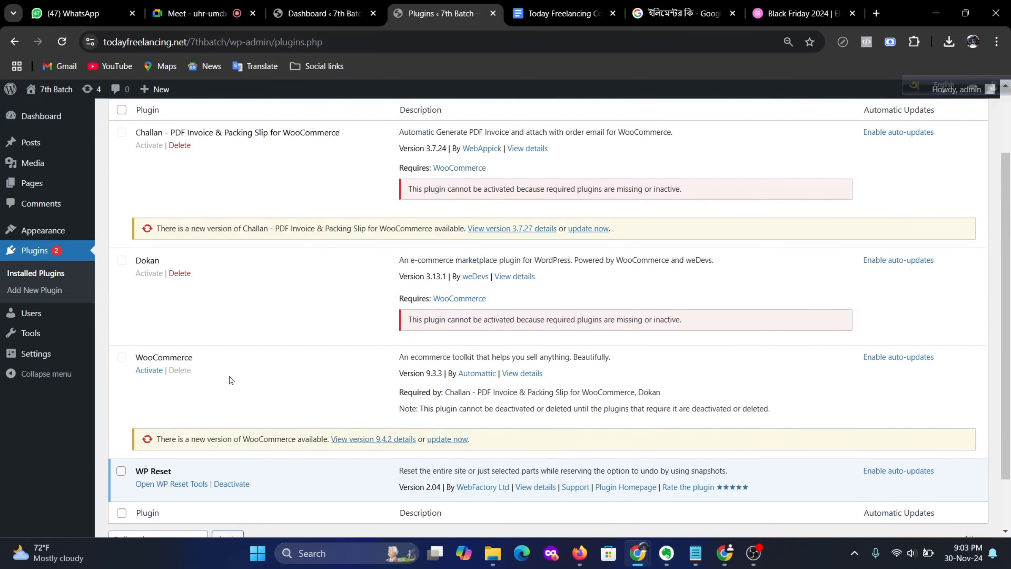
scroll(209, 334, "up", 3)
left_click(186, 365)
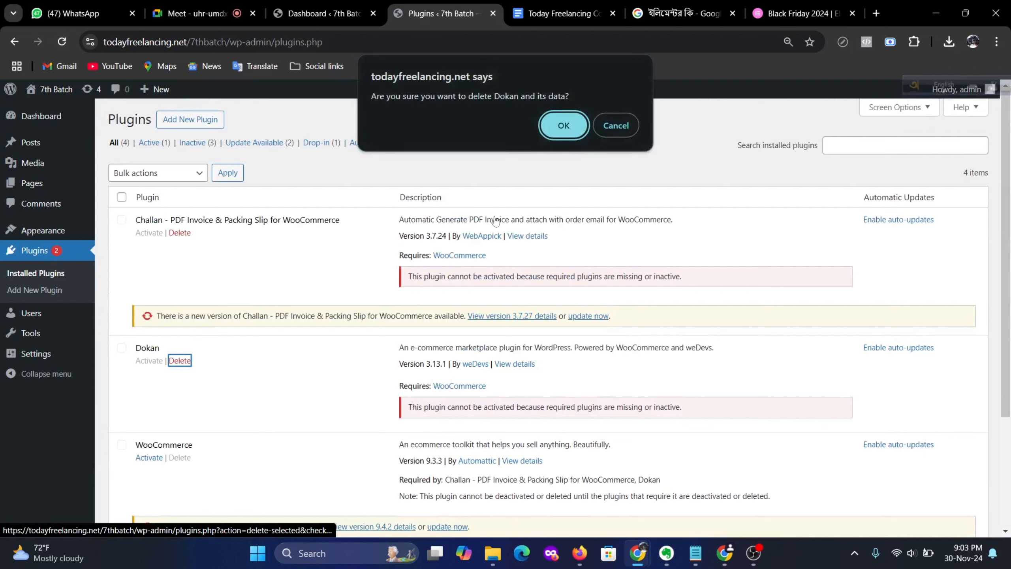
key("Return")
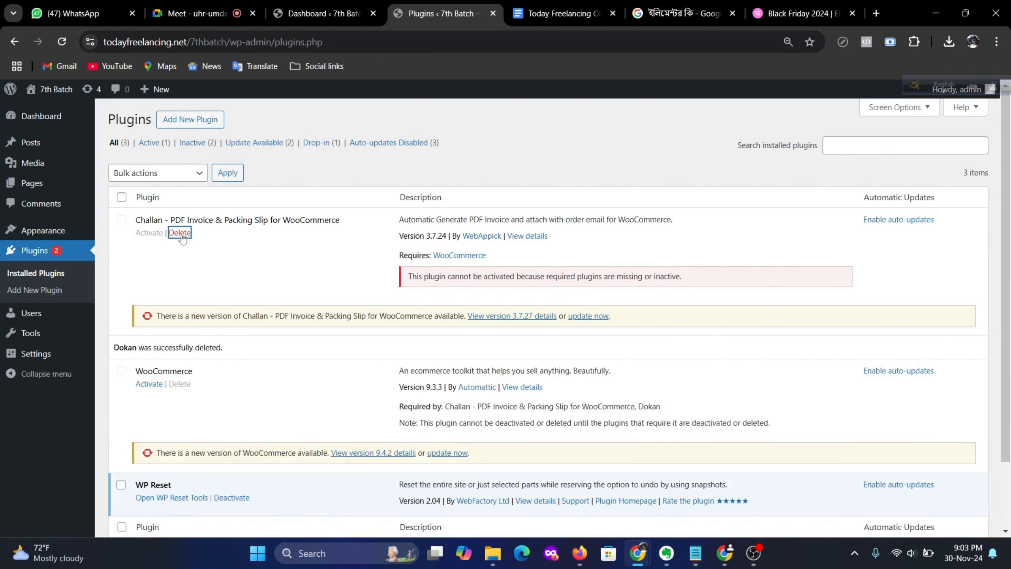
left_click(180, 233)
left_click(566, 138)
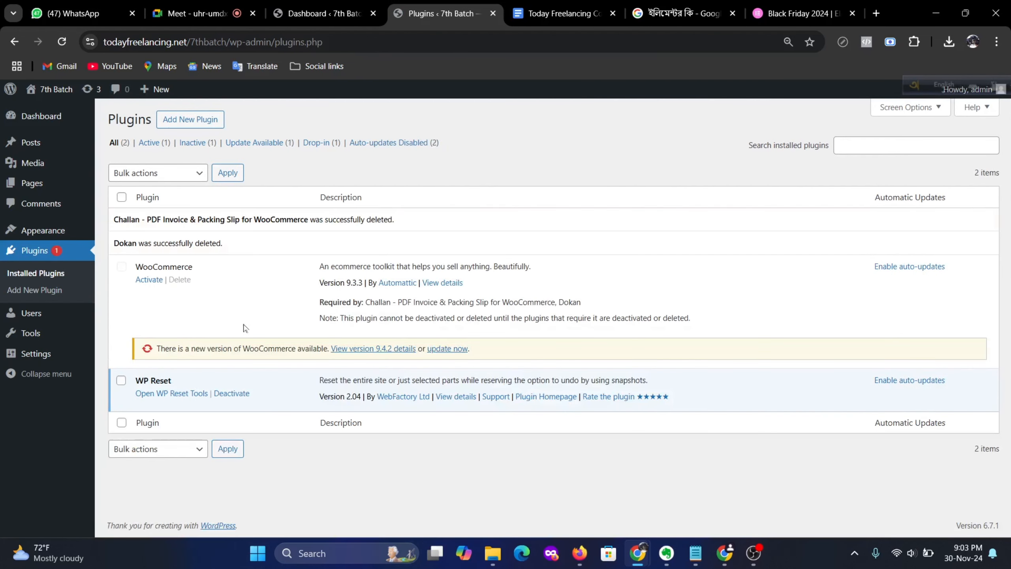
Step: Reload the plugins list, delete WooCommerce with confirmation, and deactivate the WP Reset plugin
left_click(61, 47)
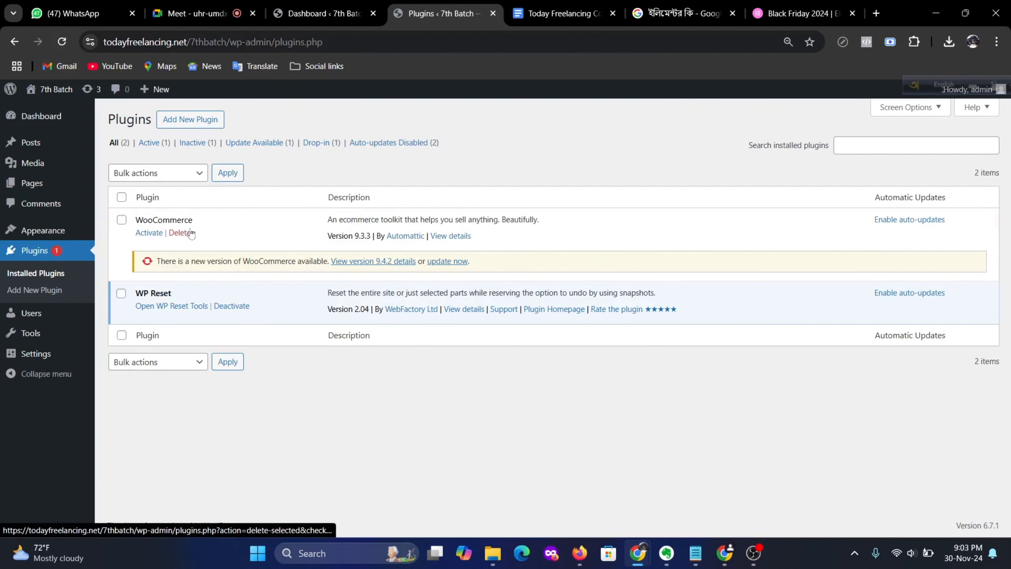
left_click(180, 233)
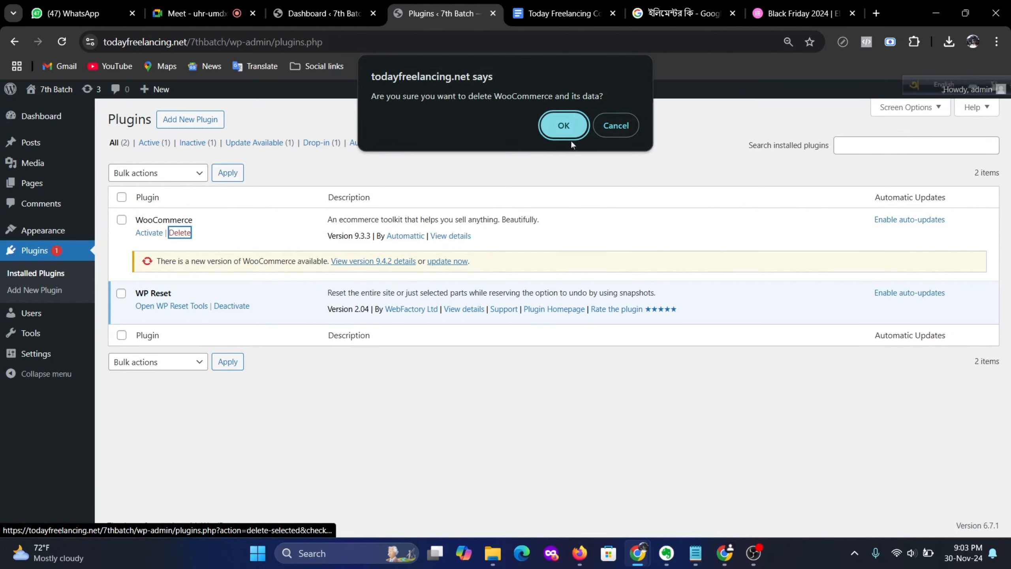
left_click(563, 130)
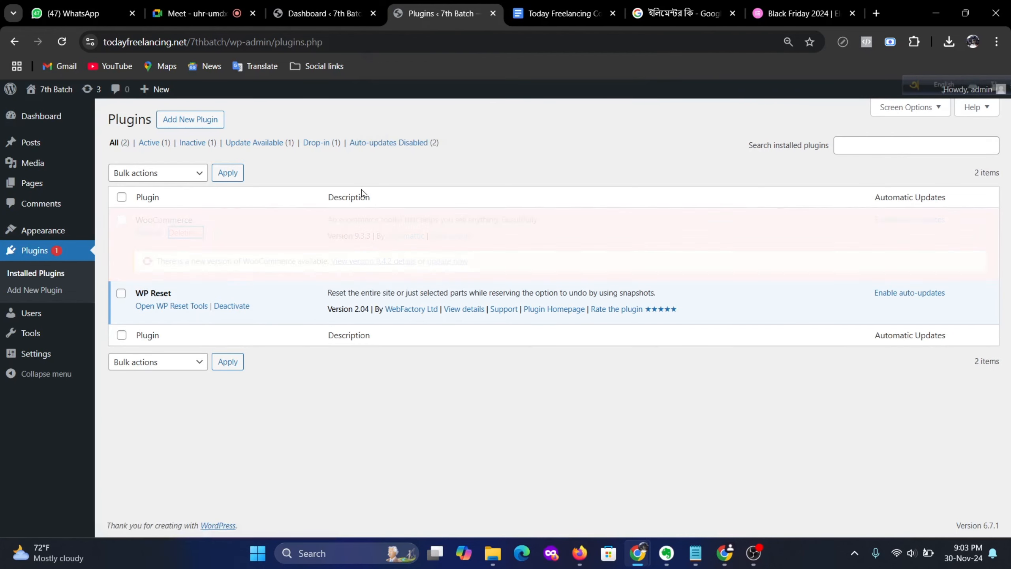
left_click(233, 257)
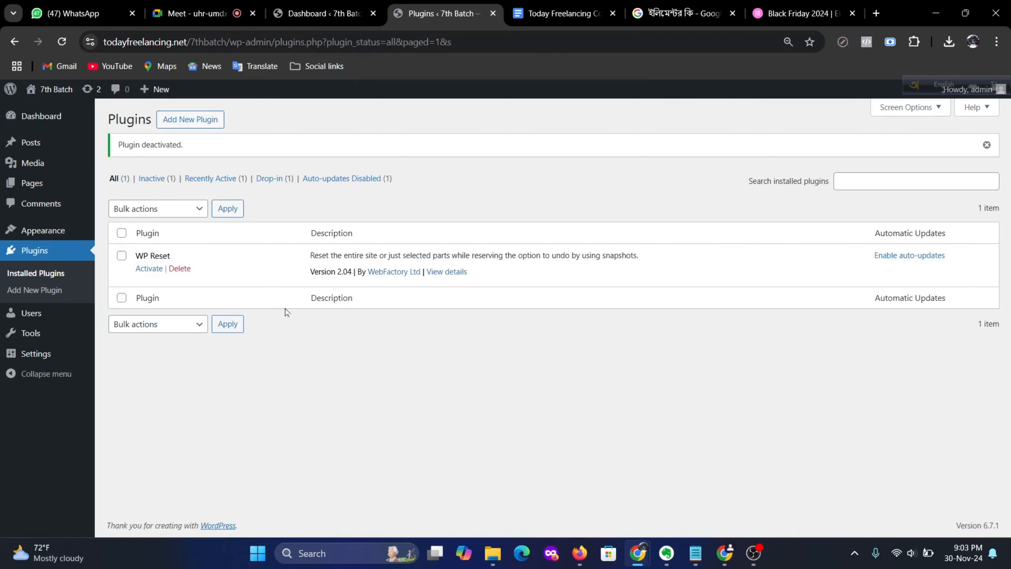
Step: Delete the inactive Twenty Twenty-Four, ShoppingCart and Astra themes from the site, confirming each deletion
left_click(43, 230)
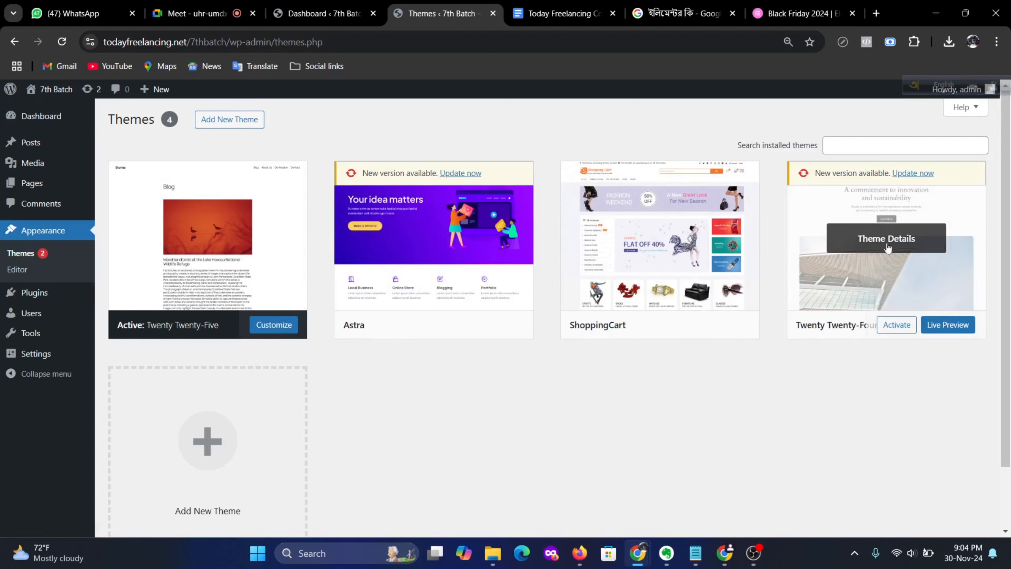
left_click(886, 244)
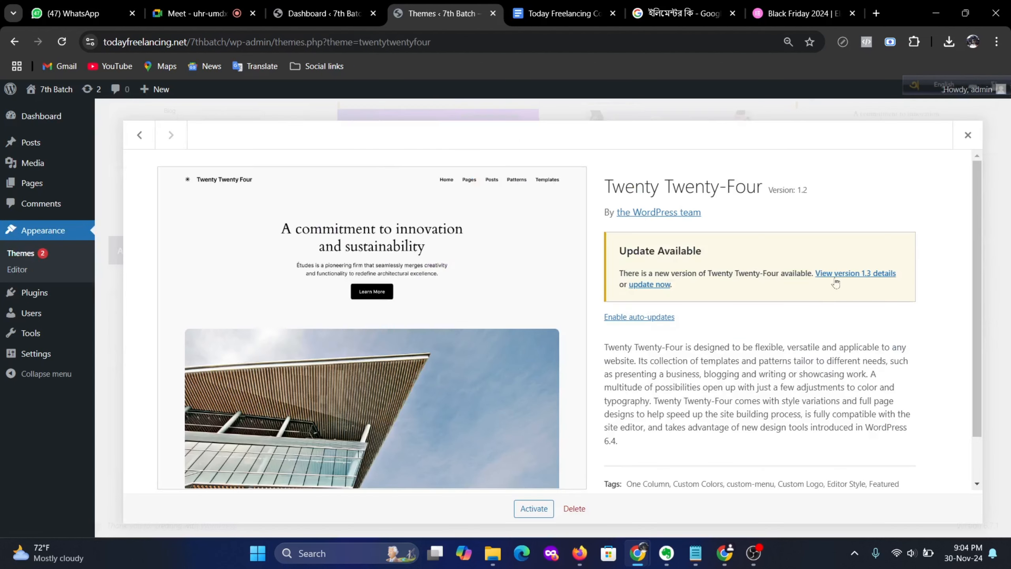
left_click(574, 508)
left_click(563, 151)
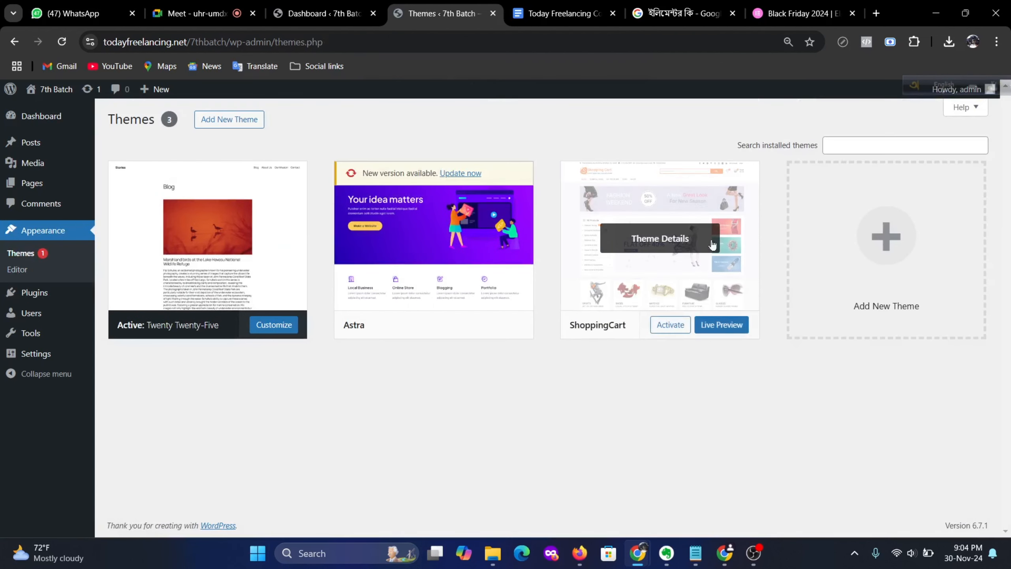
left_click(713, 245)
left_click(600, 512)
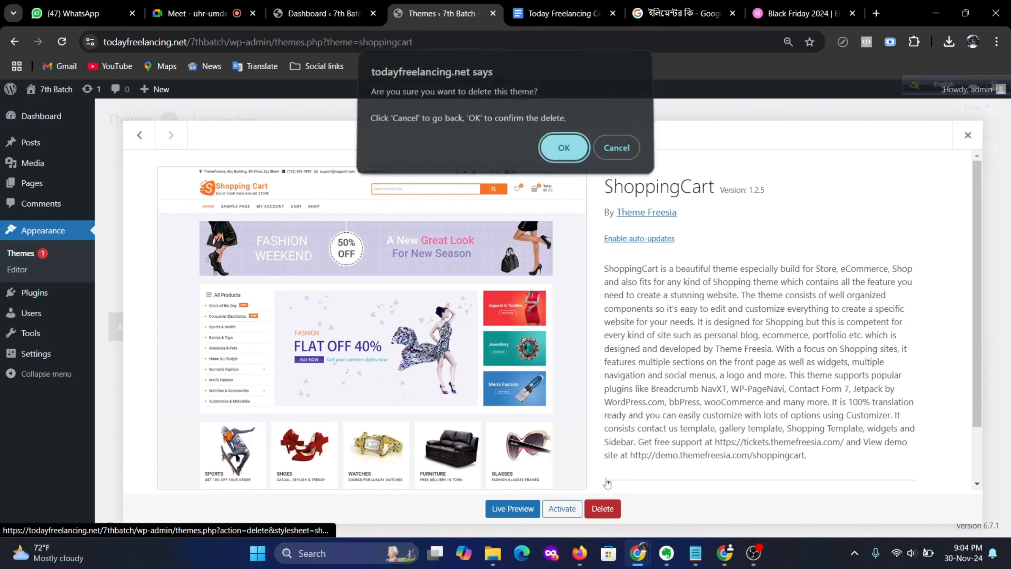
left_click(564, 148)
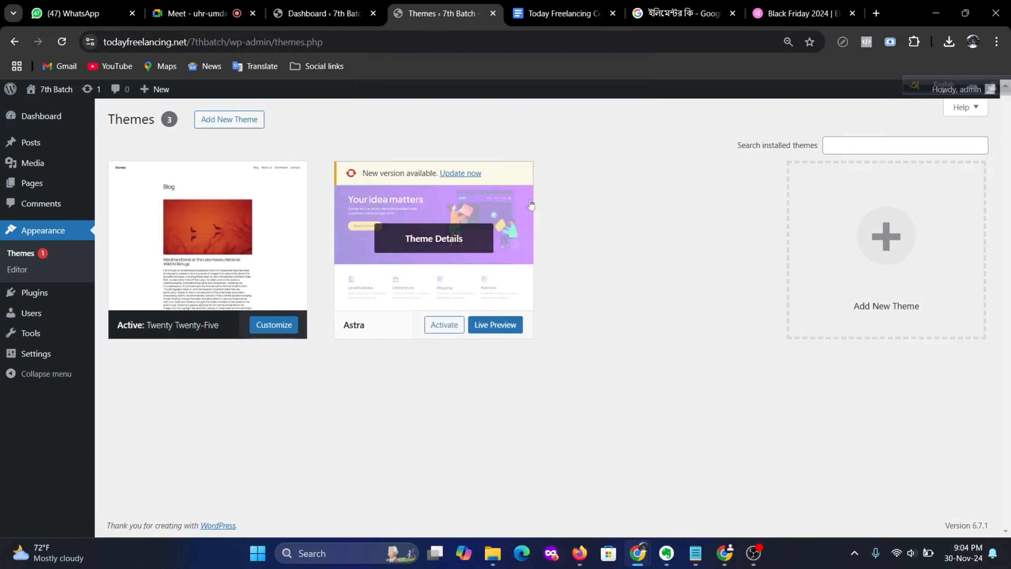
left_click(466, 251)
left_click(602, 509)
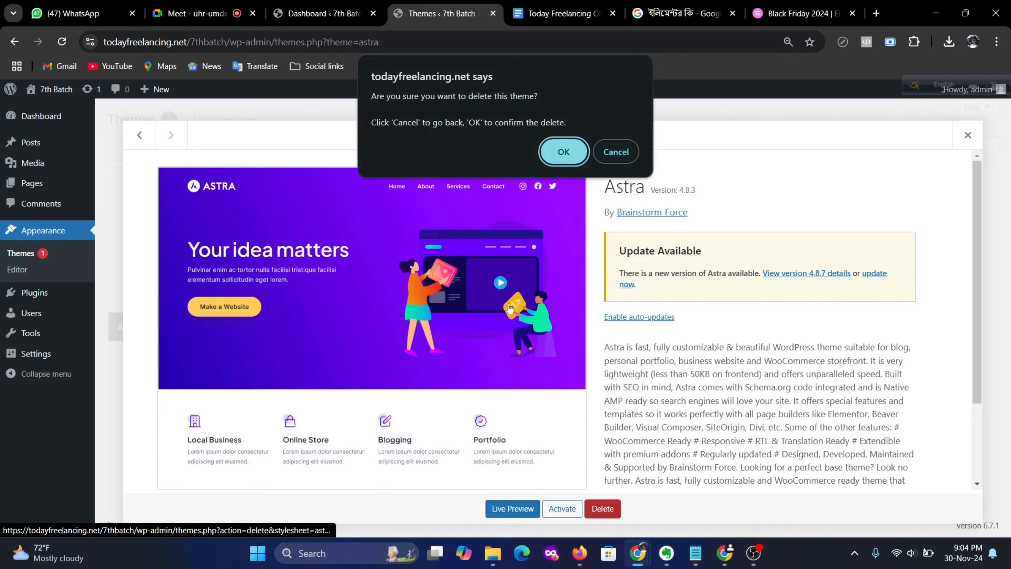
left_click(566, 150)
Step: Set the site's permalink structure to Post name and save the permalink settings
mouse_move(35, 353)
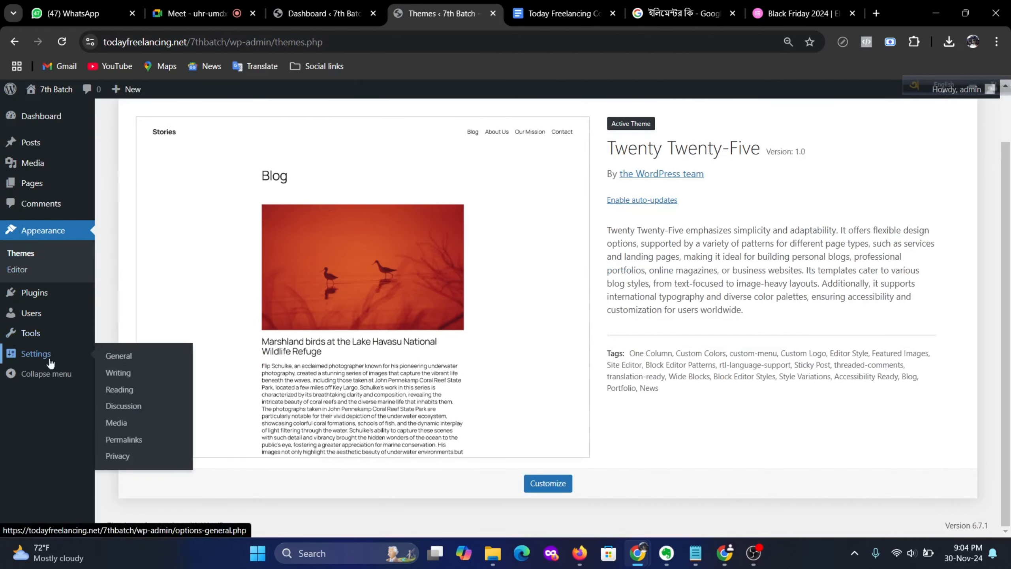
left_click(140, 444)
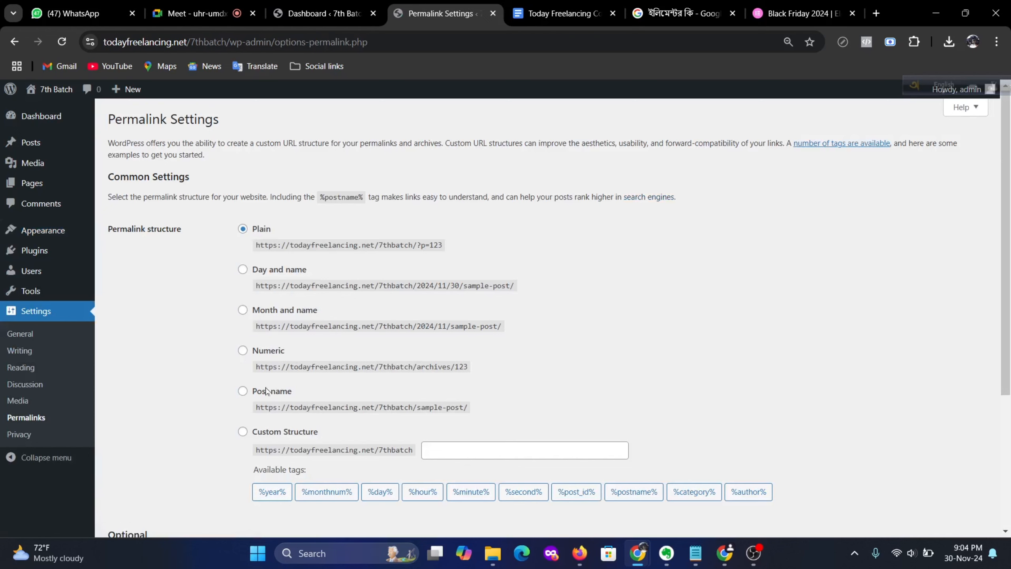
left_click(267, 391)
scroll(474, 350, "down", 5)
left_click(136, 480)
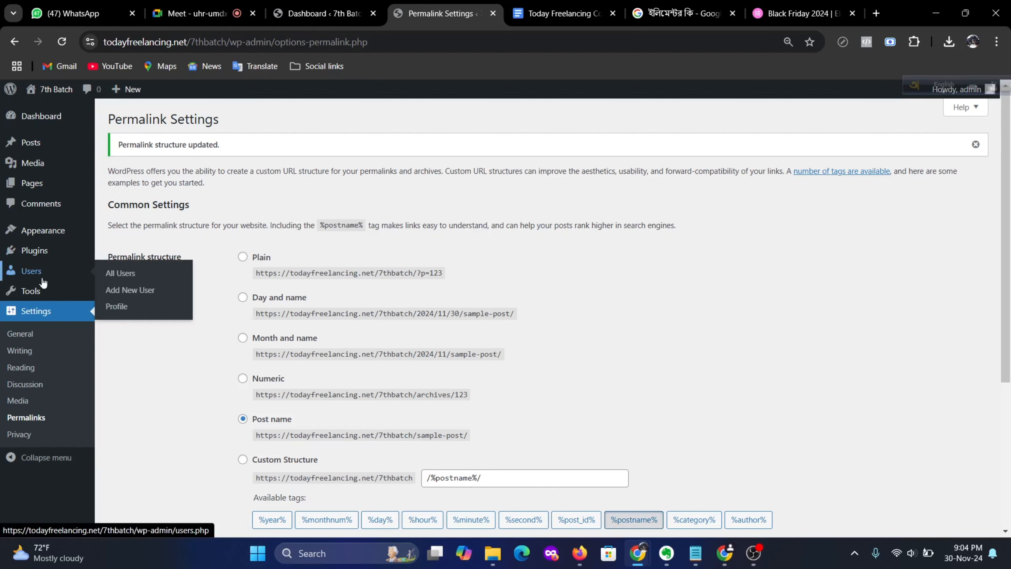
Step: Search the plugin directory for "elementor", then install and activate Elementor Website Builder
mouse_move(35, 250)
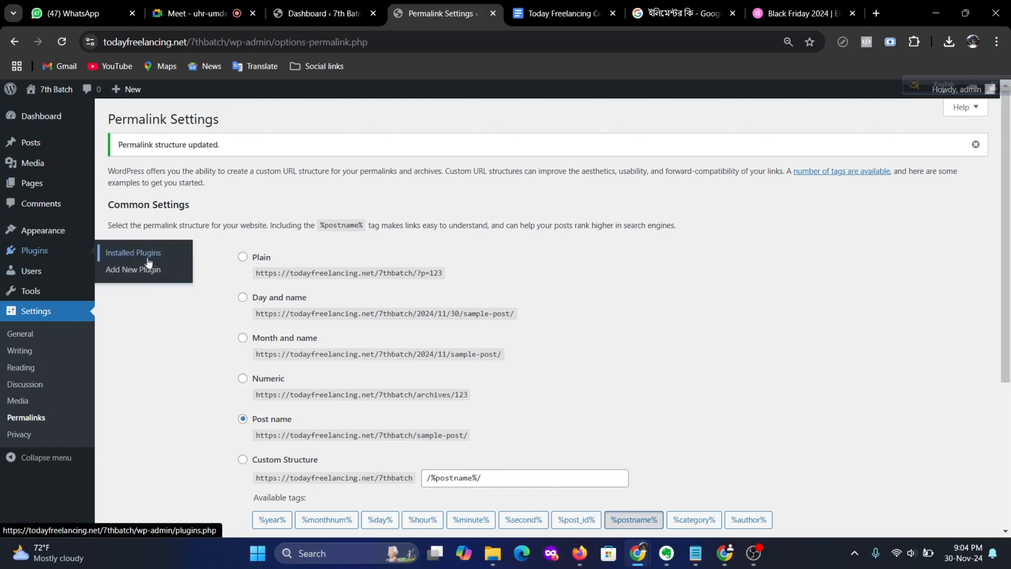
left_click(152, 274)
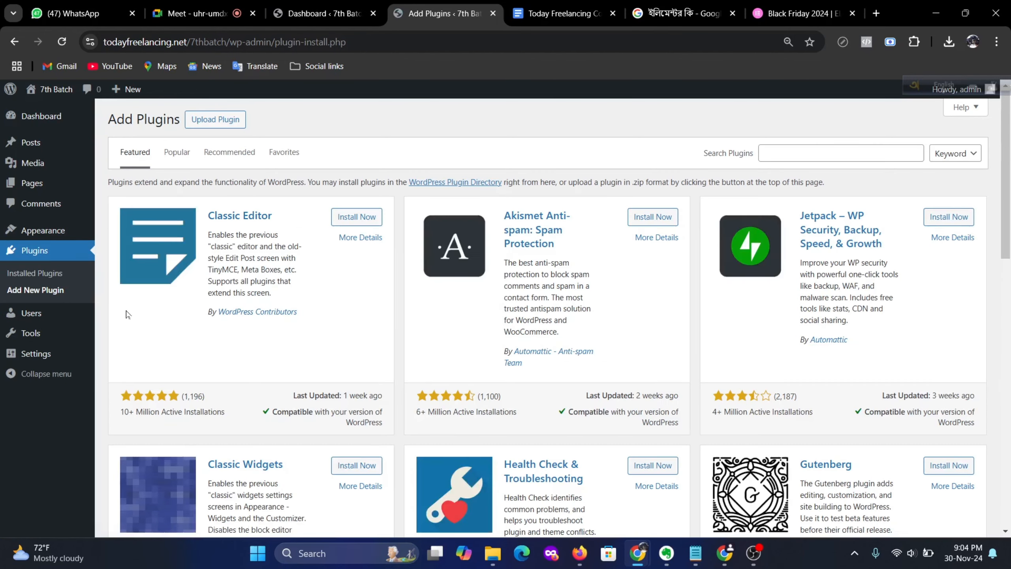
mouse_move(58, 230)
left_click(841, 153)
type("eleme")
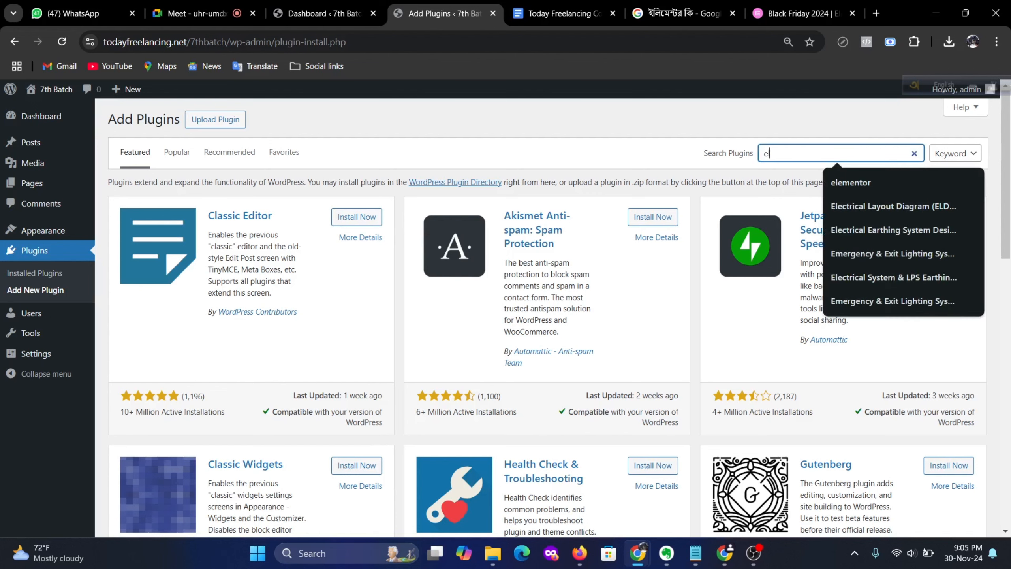
type("ntor")
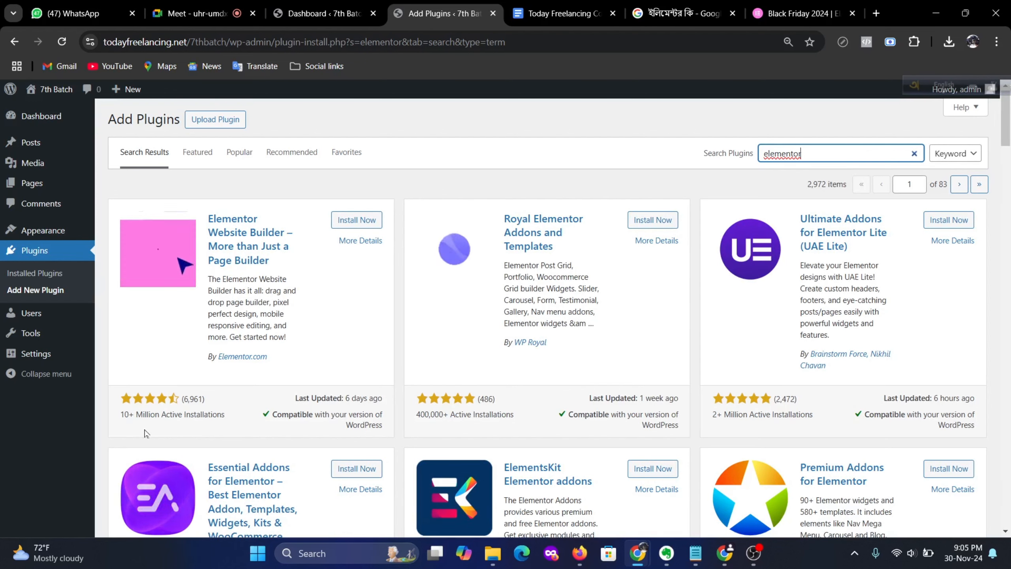
left_click(357, 219)
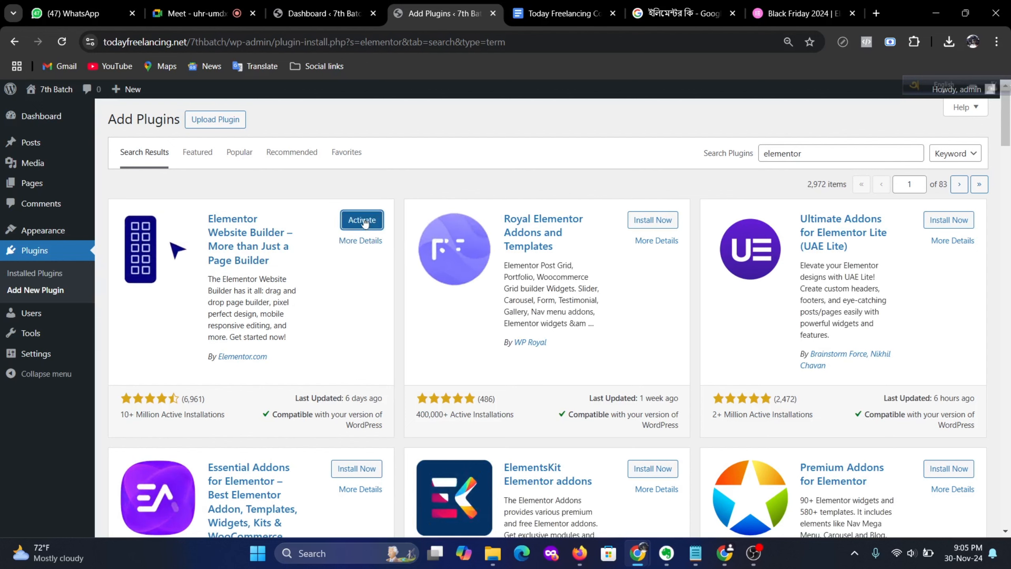
left_click(379, 224)
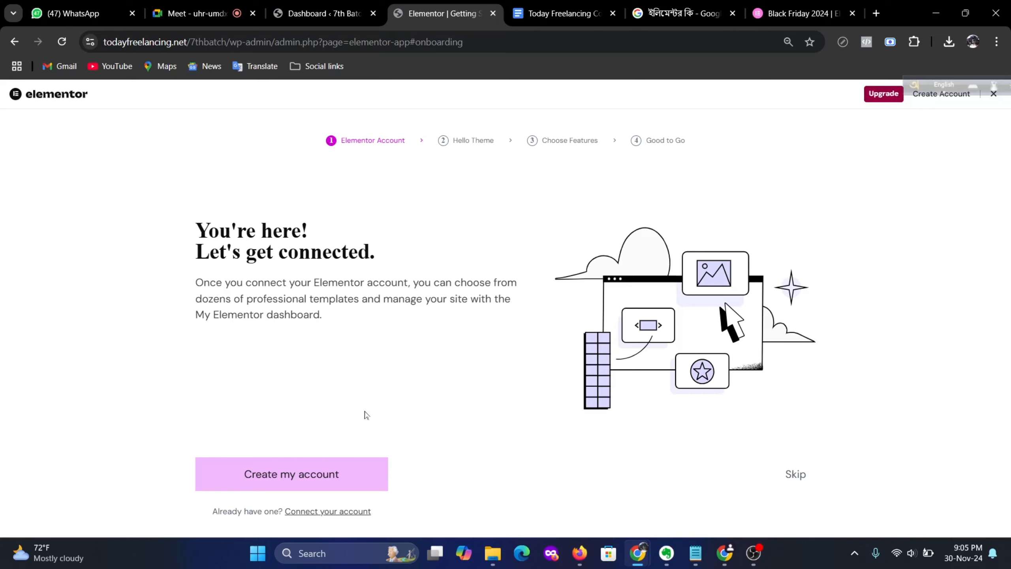
Step: Open the Elementor account sign-up window from the onboarding page, review its sign-up options, and close it
left_click(939, 97)
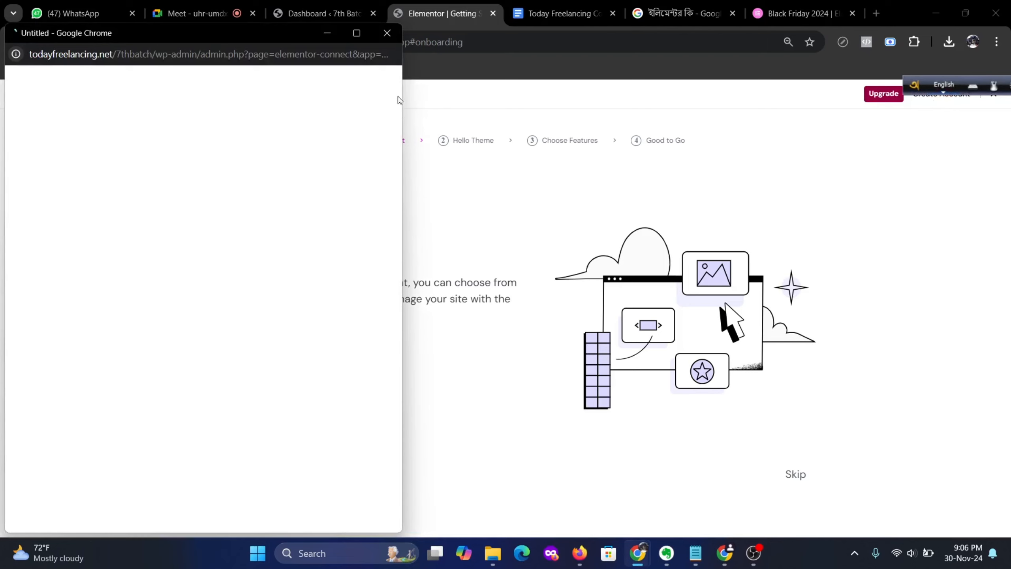
left_click(387, 33)
left_click(283, 482)
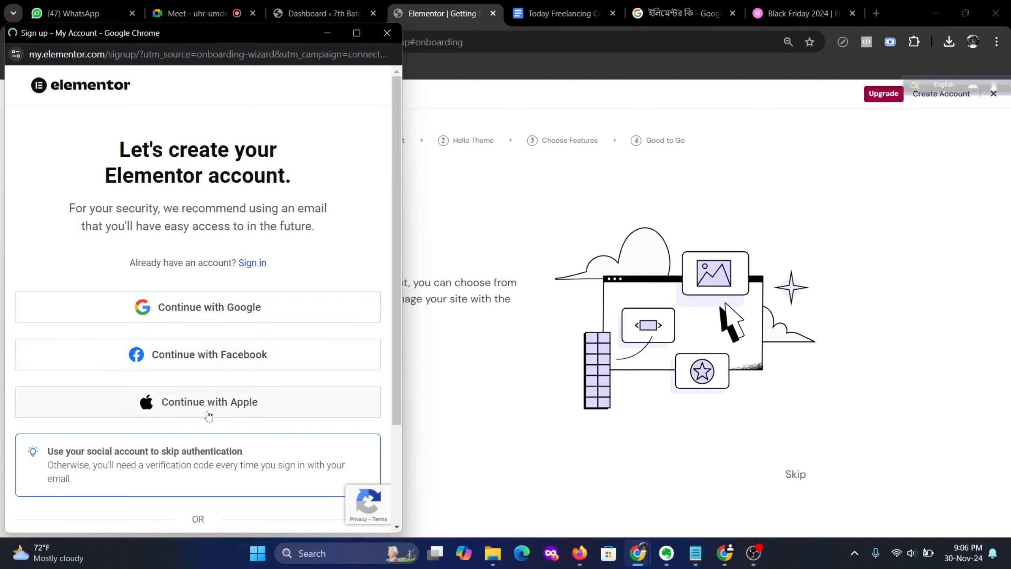
scroll(251, 412, "down", 3)
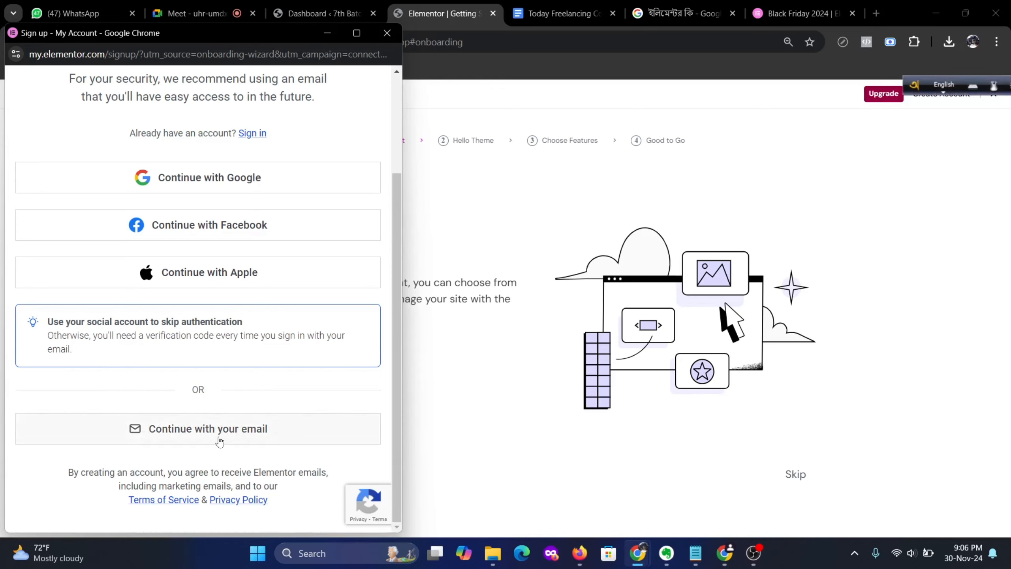
scroll(218, 436, "up", 3)
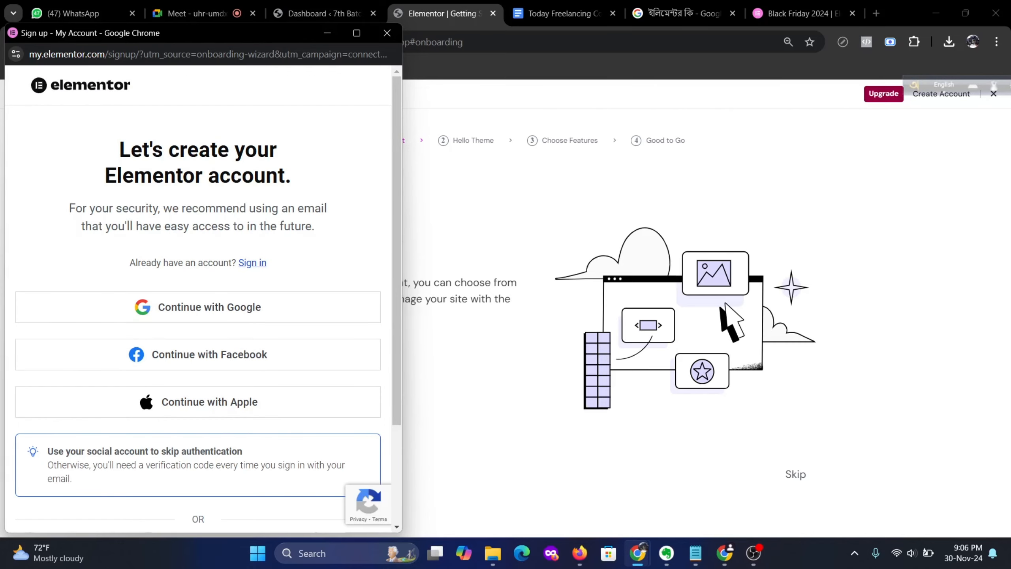
left_click(387, 34)
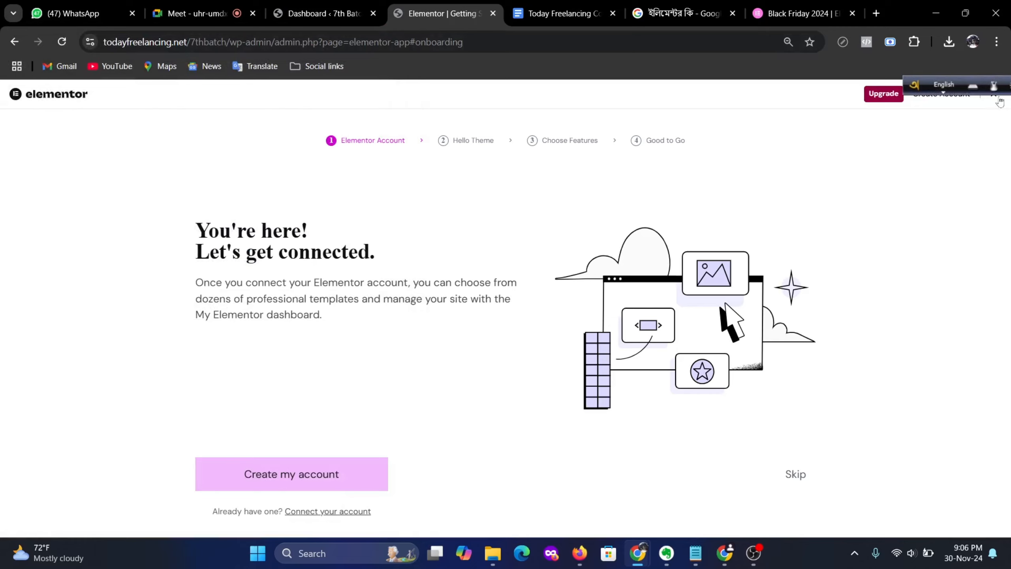
Step: Move the floating language bar out of the way, exit the Elementor onboarding wizard, and open the installed plugins list
left_click_drag(917, 87, 896, 11)
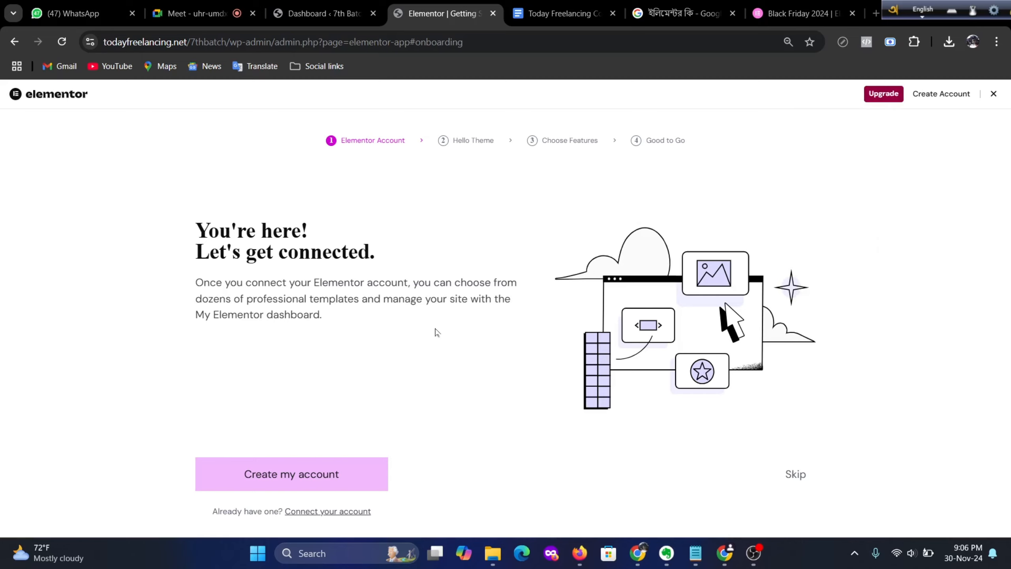
left_click(994, 94)
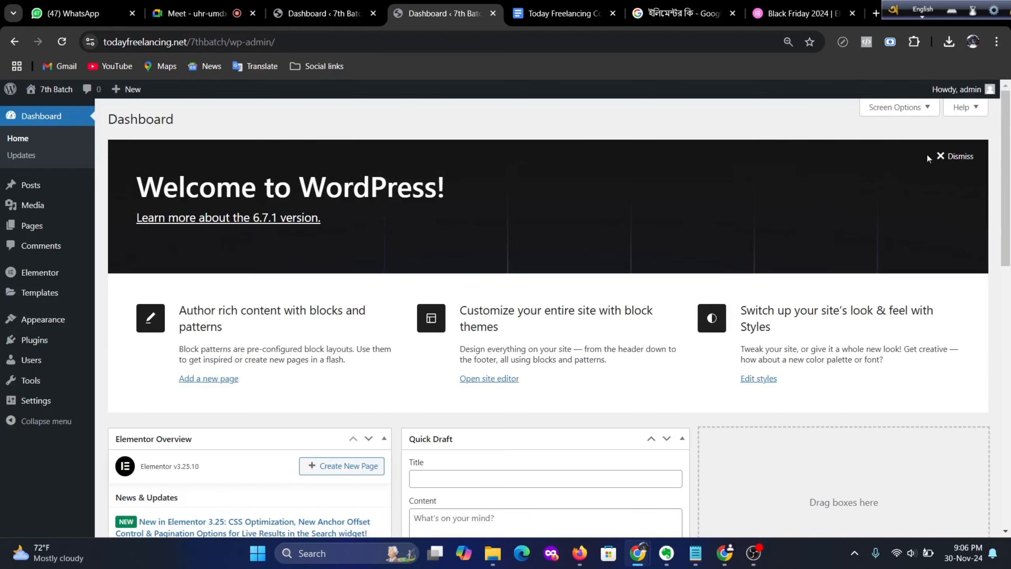
left_click(36, 339)
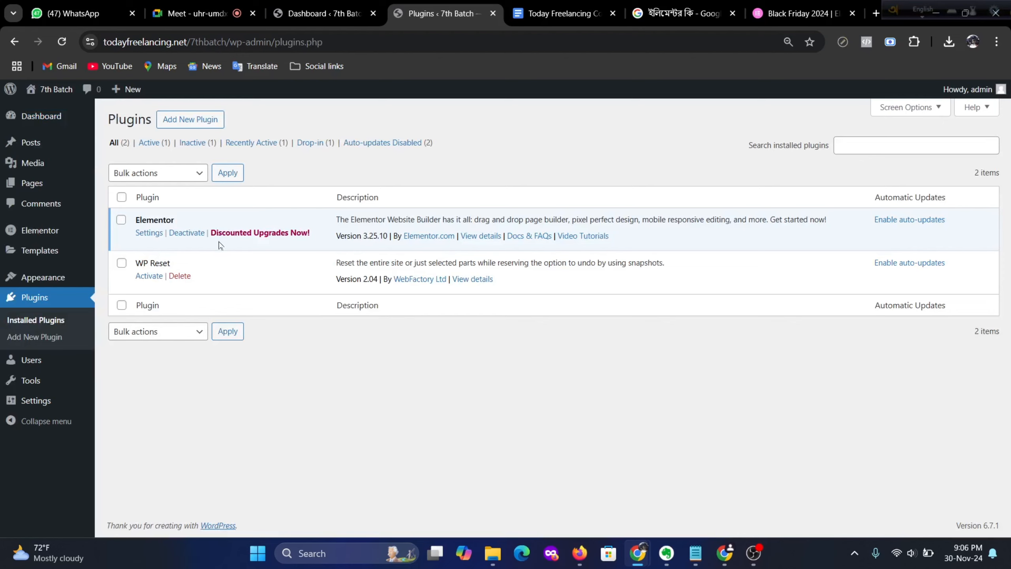
mouse_move(79, 259)
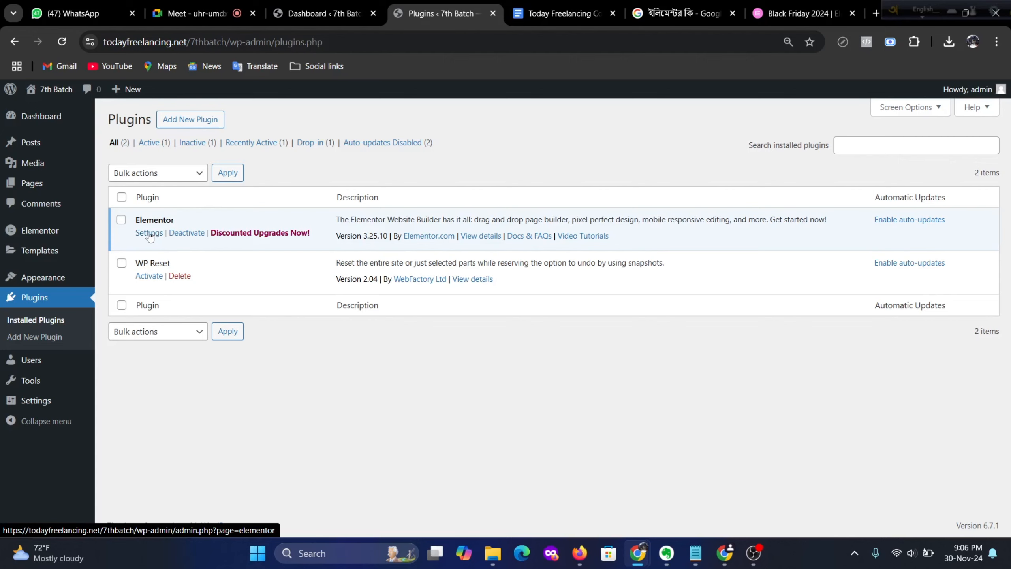
Step: Open the Elementor home page and review its page creation option, web-creation shortcuts and design toolkit add-ons
mouse_move(44, 237)
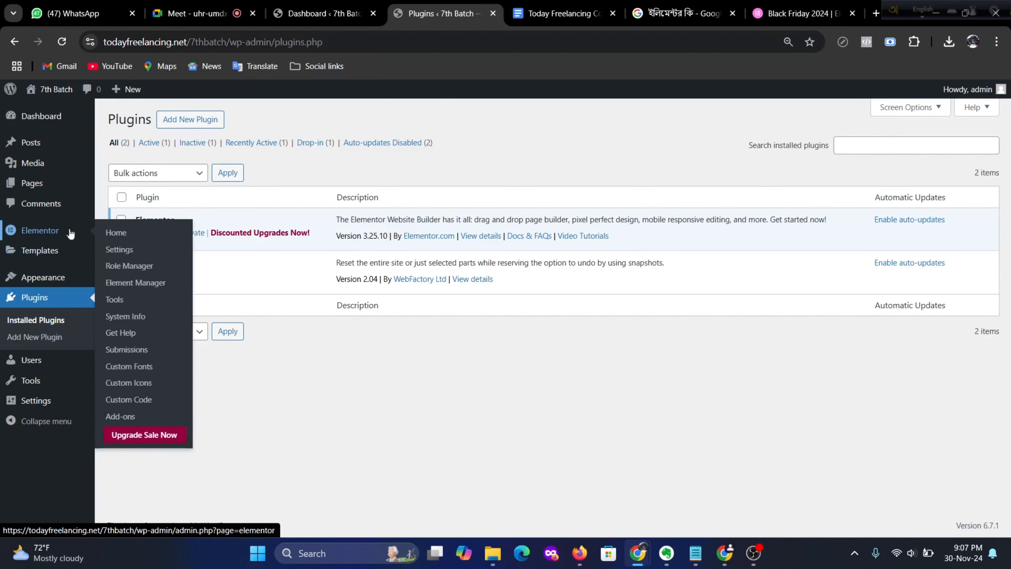
left_click(114, 232)
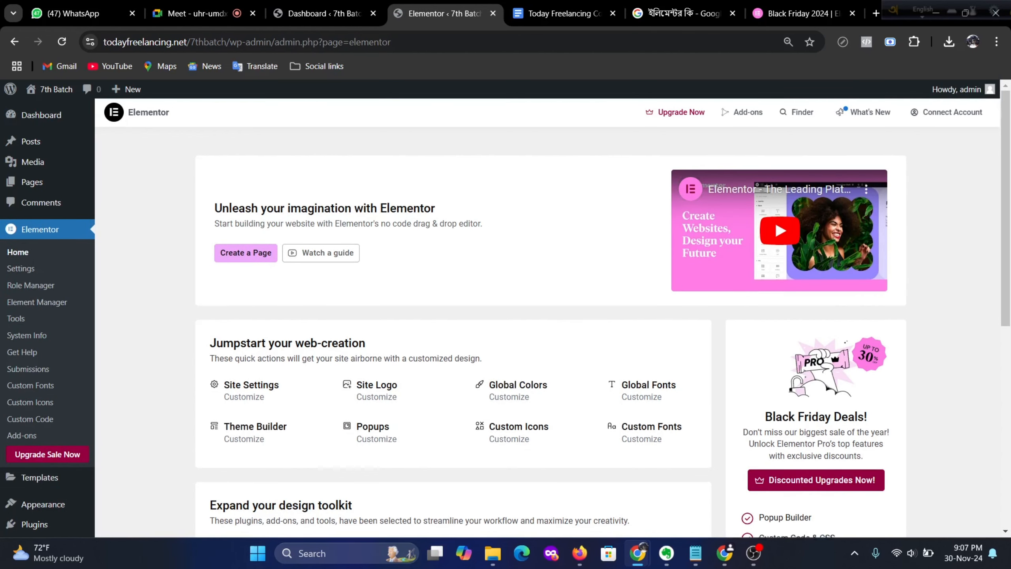
scroll(406, 217, "down", 2)
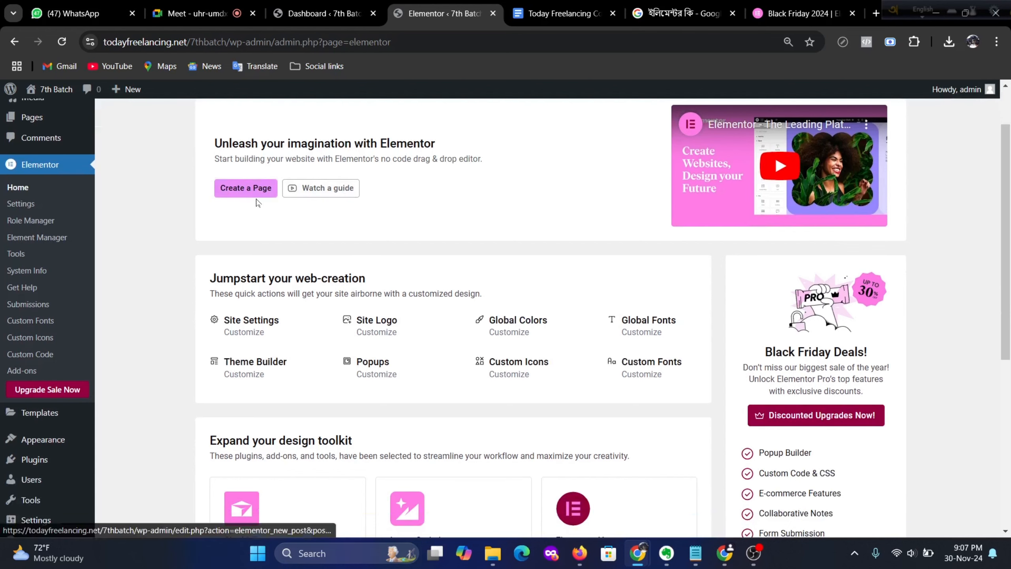
scroll(345, 219, "down", 2)
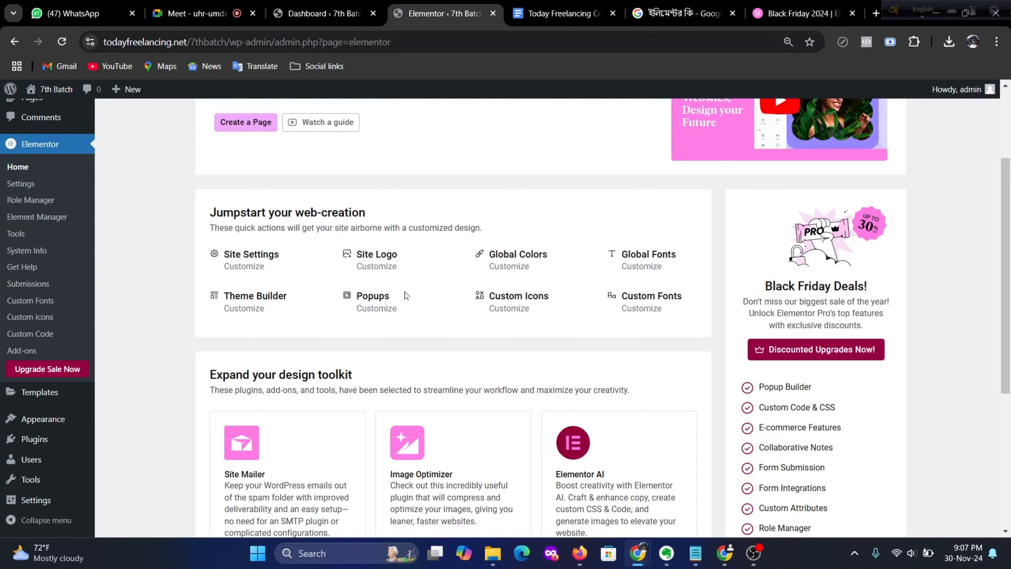
scroll(449, 290, "down", 5)
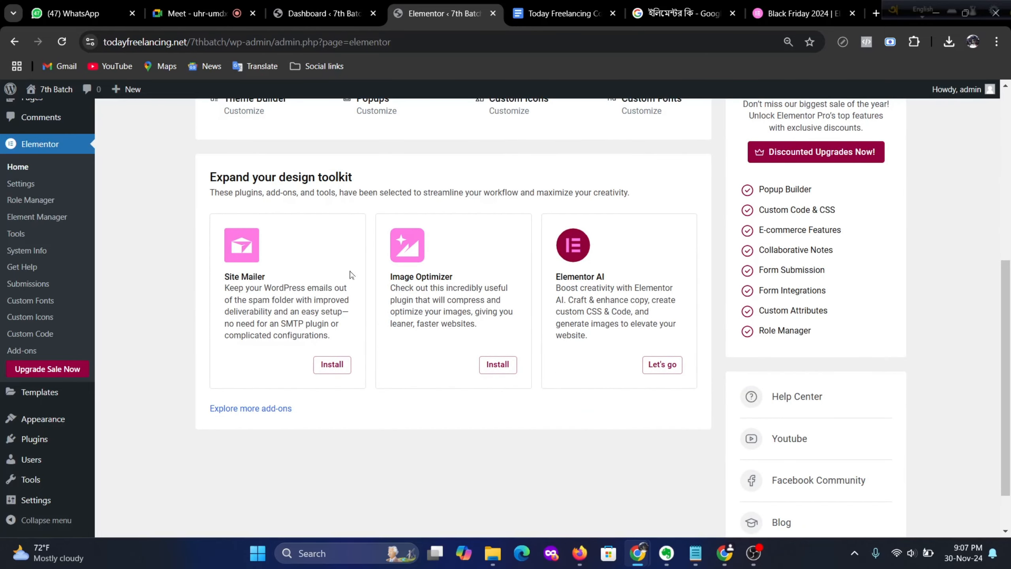
scroll(356, 268, "up", 7)
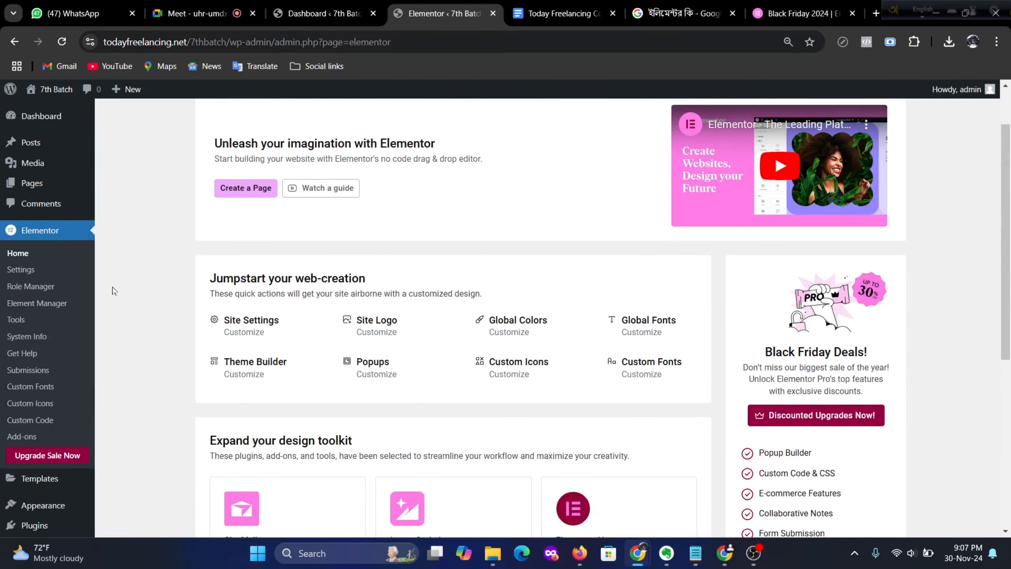
Step: Open the Elementor settings and look through the General, Integrations and Advanced options
left_click(19, 270)
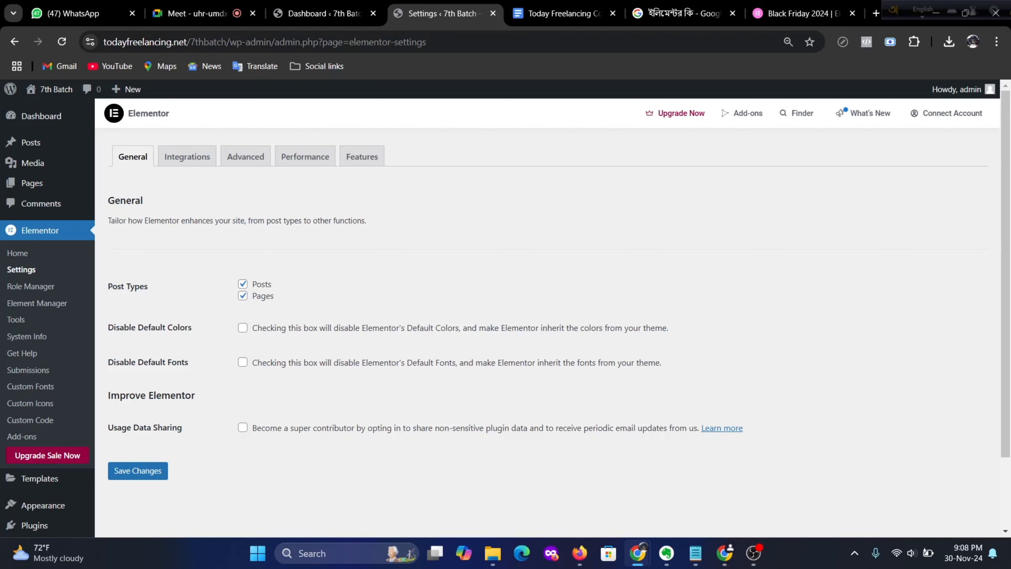
left_click(188, 161)
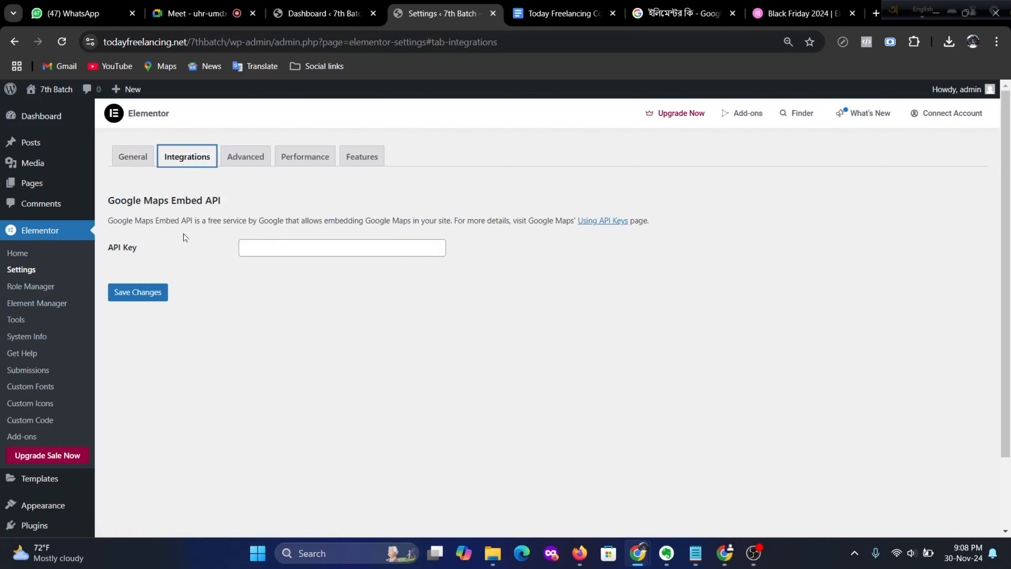
left_click(245, 157)
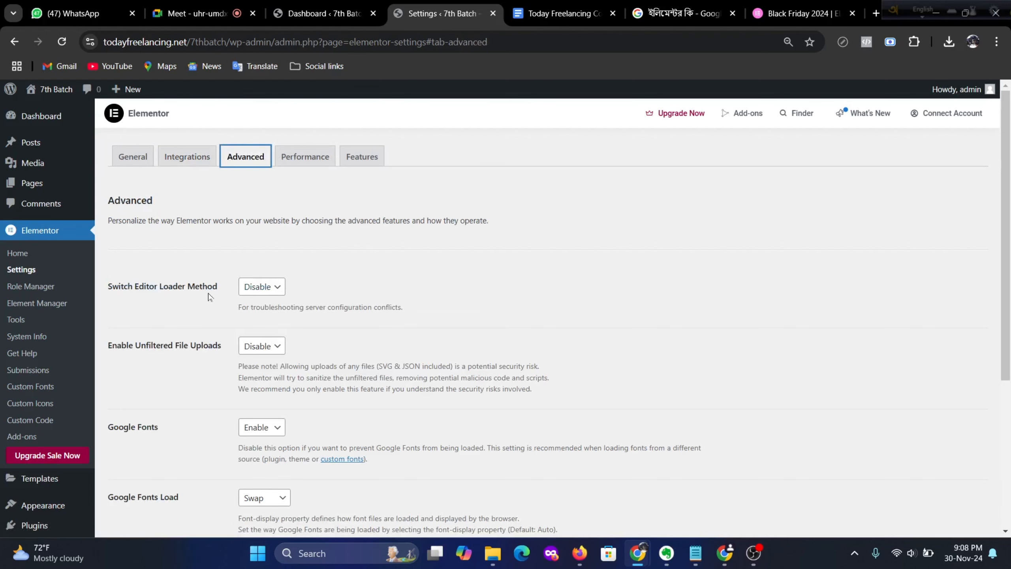
scroll(177, 296, "down", 1)
scroll(206, 279, "down", 3)
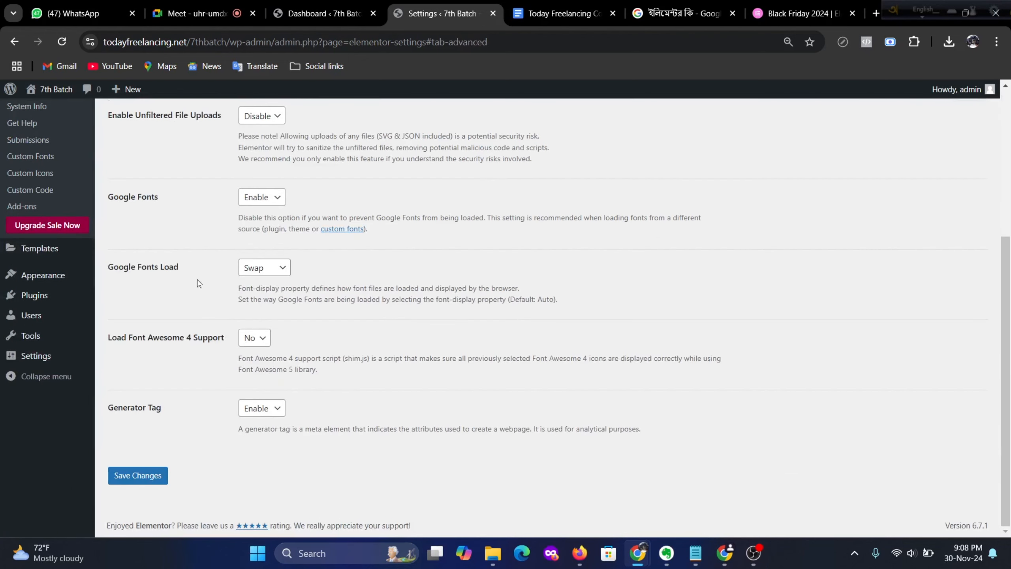
scroll(205, 279, "up", 3)
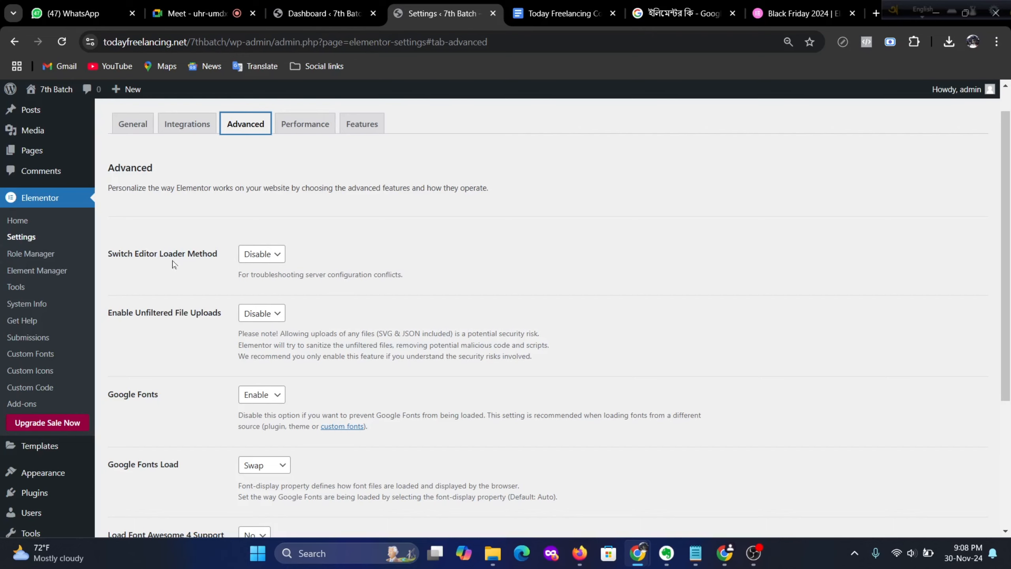
Step: Inspect the choices for Switch Editor Loader Method without changing it, and review the remaining Advanced settings down to Generator Tag
left_click(277, 255)
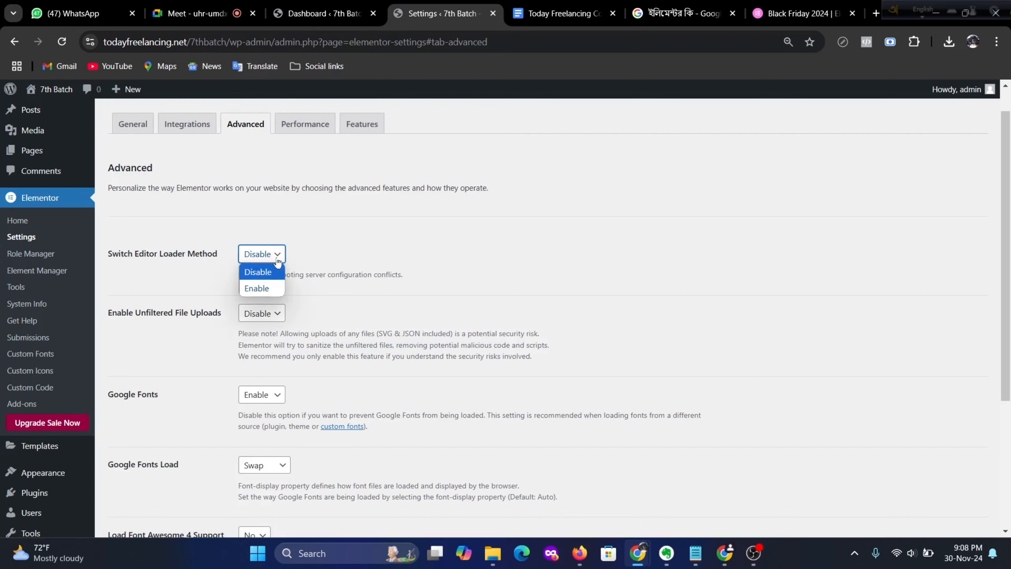
left_click(427, 241)
scroll(280, 278, "down", 1)
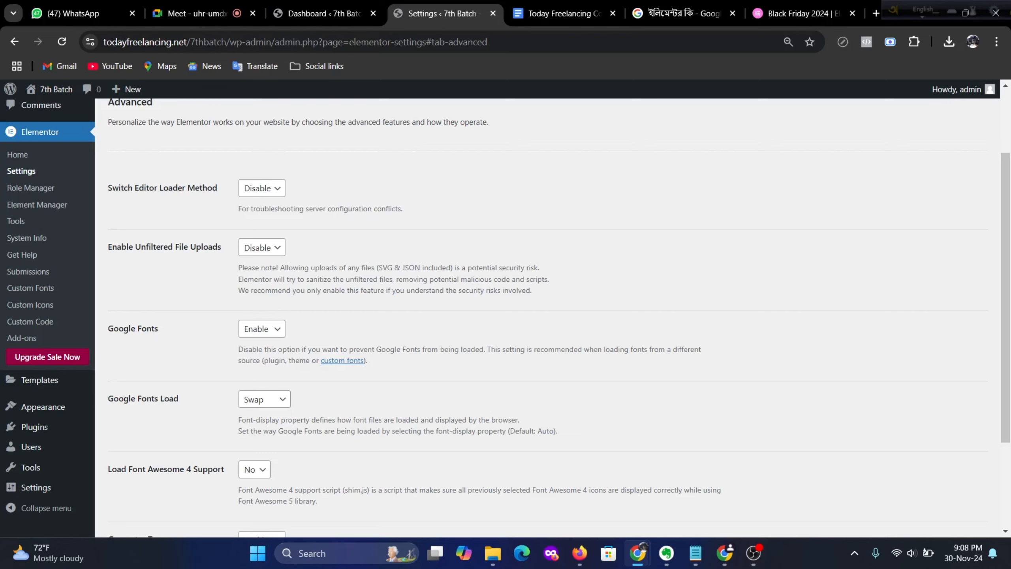
scroll(316, 268, "down", 2)
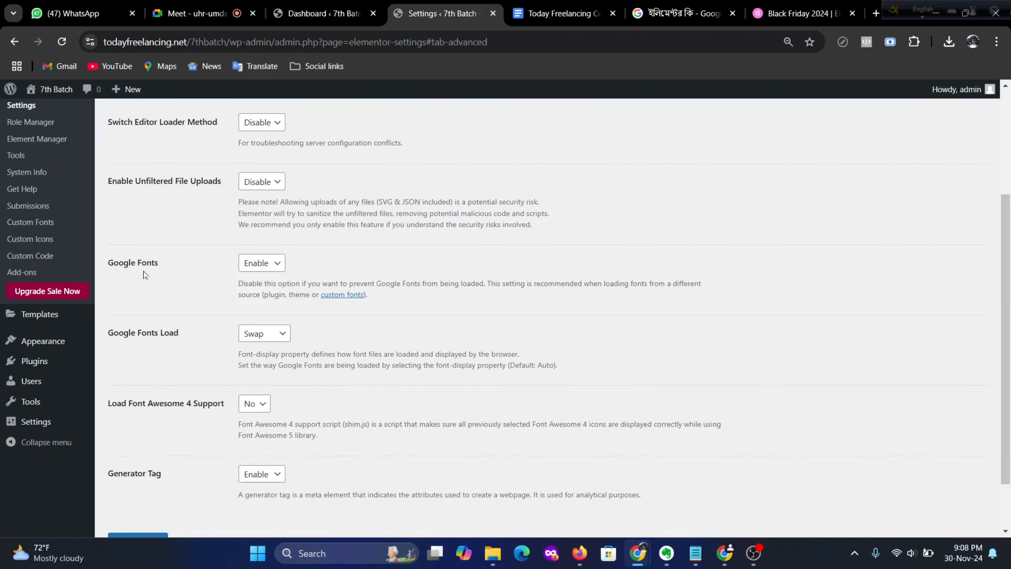
scroll(203, 323, "down", 2)
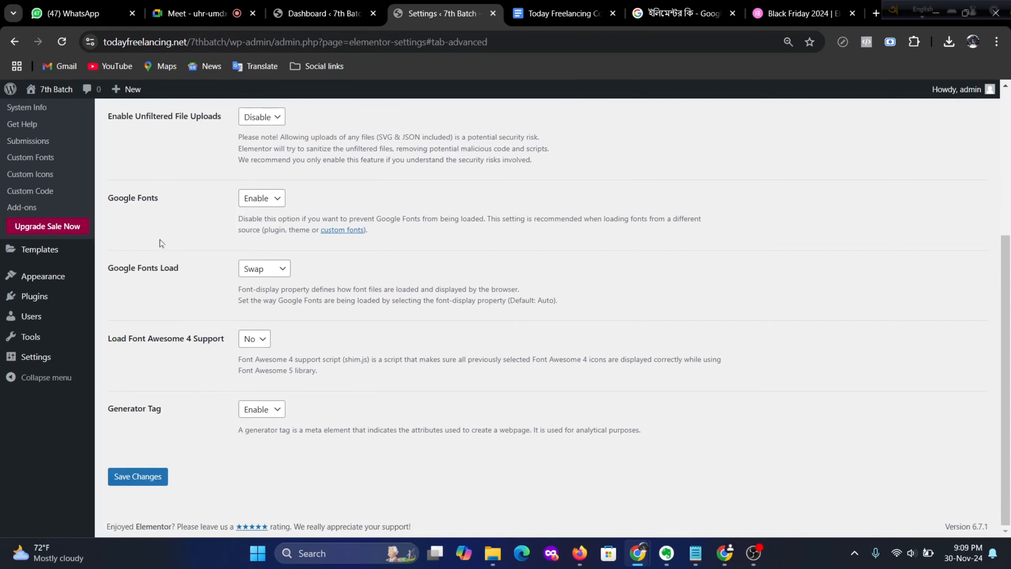
scroll(164, 287, "up", 6)
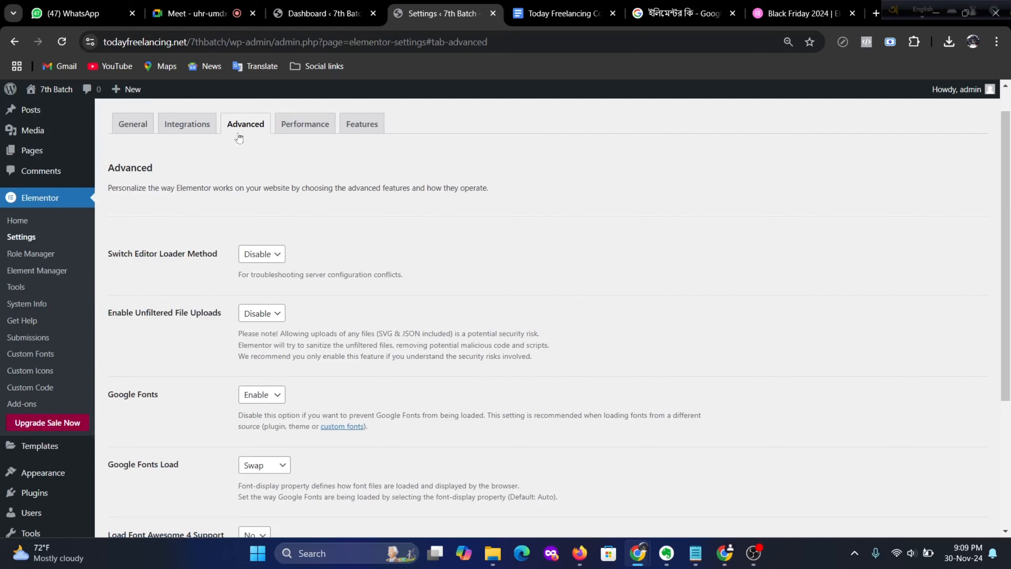
Step: Review Elementor's Performance settings and the ongoing experiments and stable features in the Features settings
left_click(305, 124)
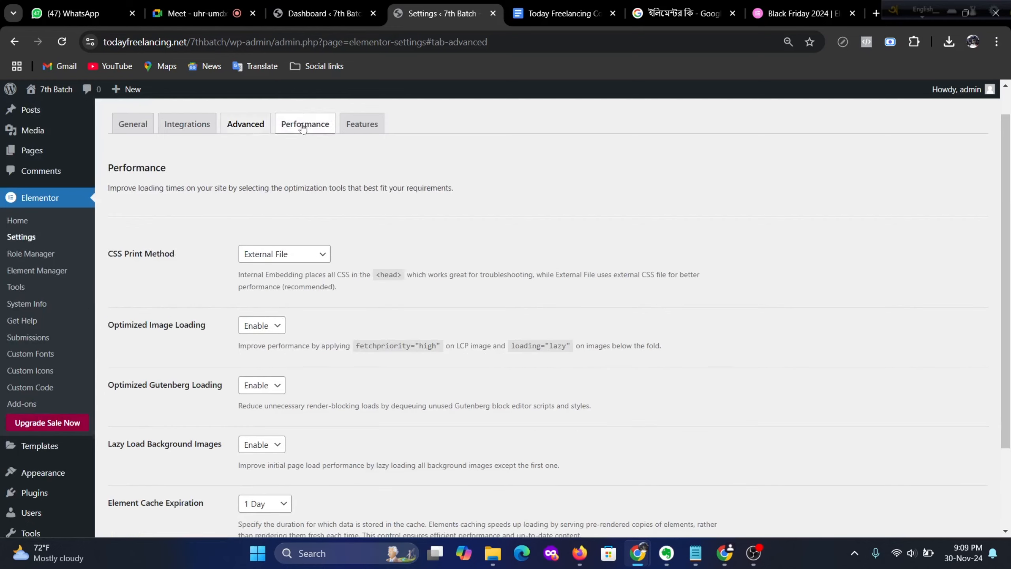
left_click(362, 131)
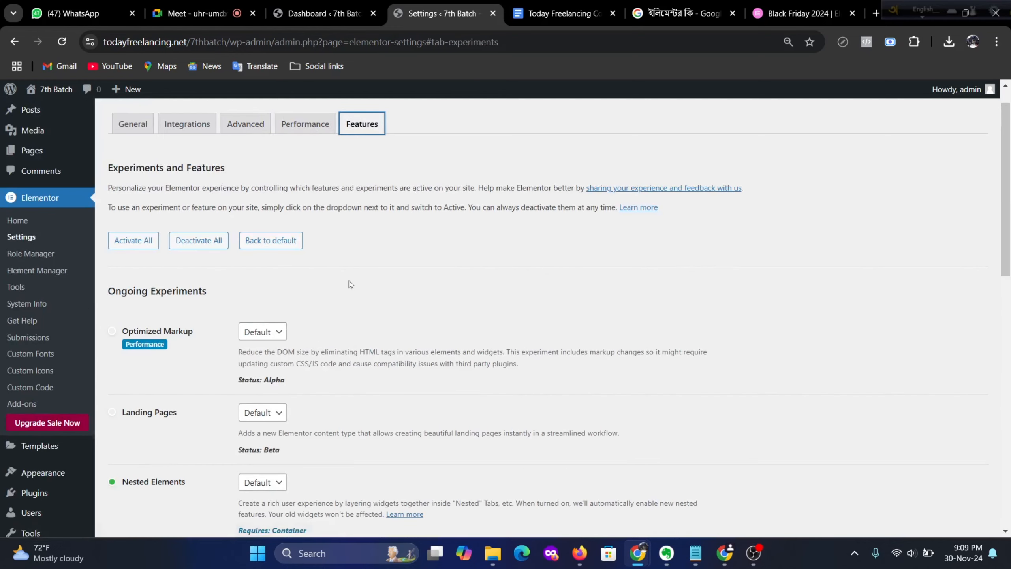
scroll(350, 283, "down", 10)
scroll(361, 287, "down", 5)
scroll(175, 222, "up", 10)
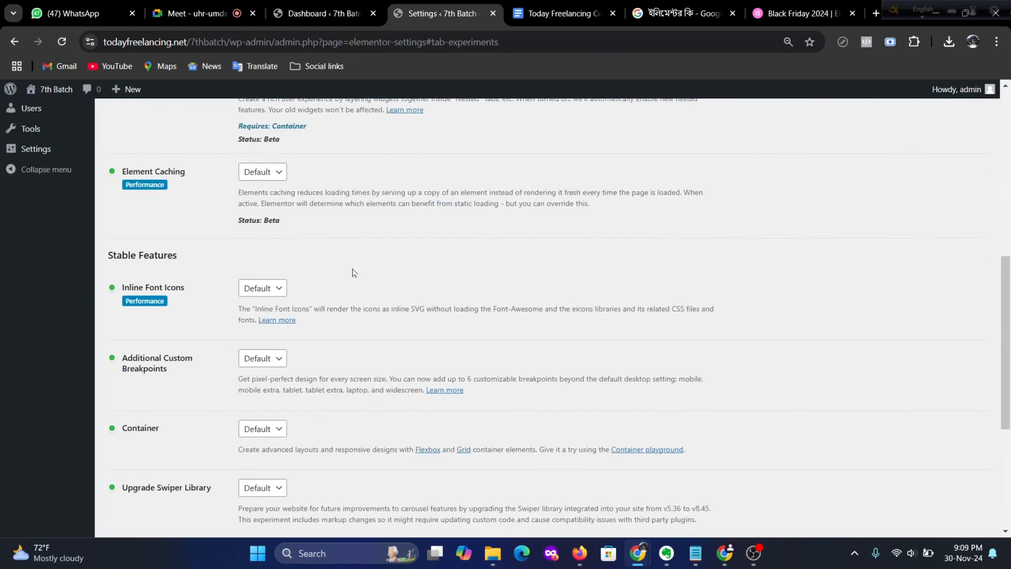
scroll(175, 221, "up", 3)
scroll(175, 221, "down", 15)
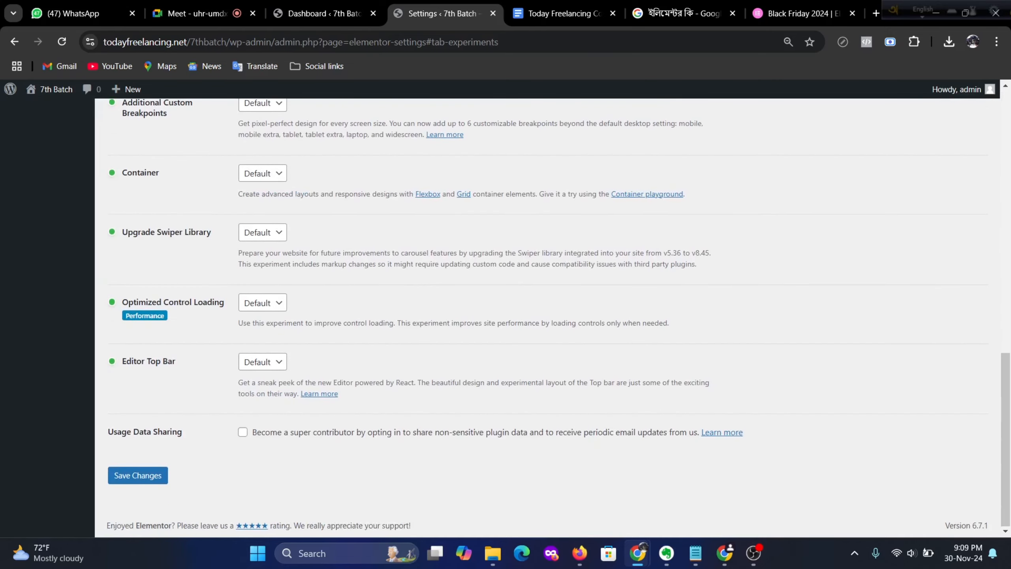
scroll(425, 294, "up", 15)
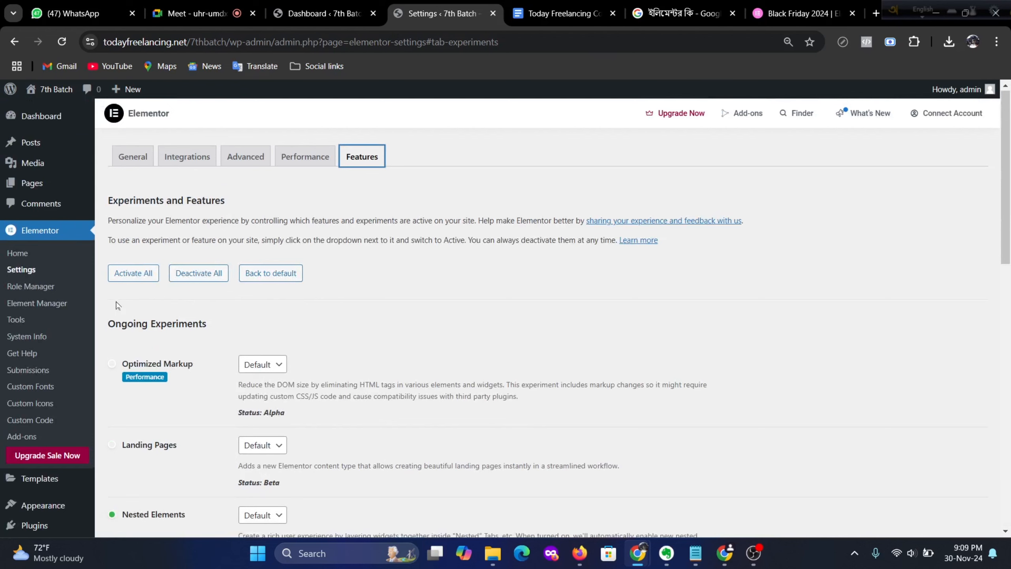
Step: Open the Elementor Role Manager and expand the permissions of the Editor, Author, Contributor and Subscriber roles
left_click(46, 288)
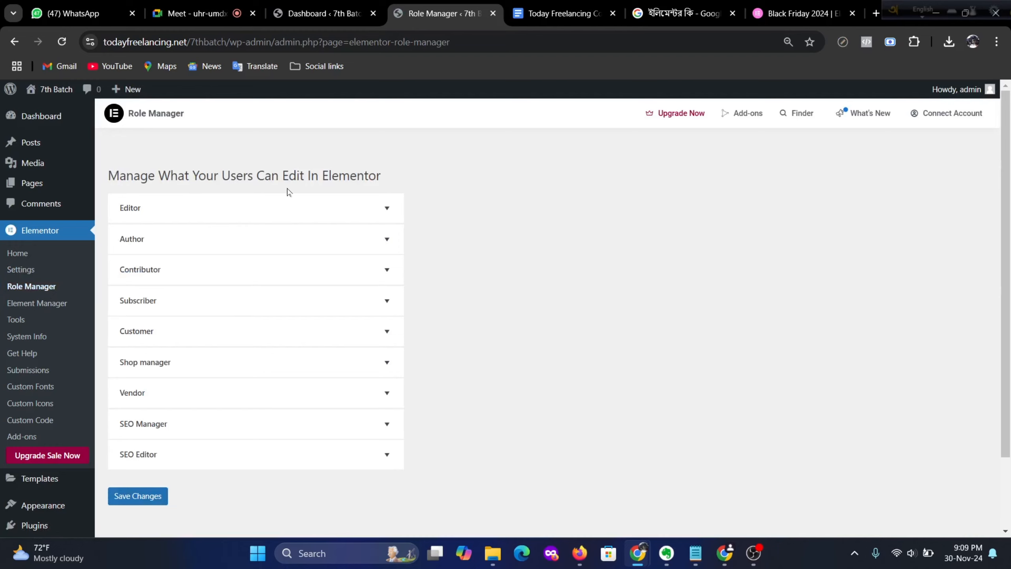
left_click(386, 208)
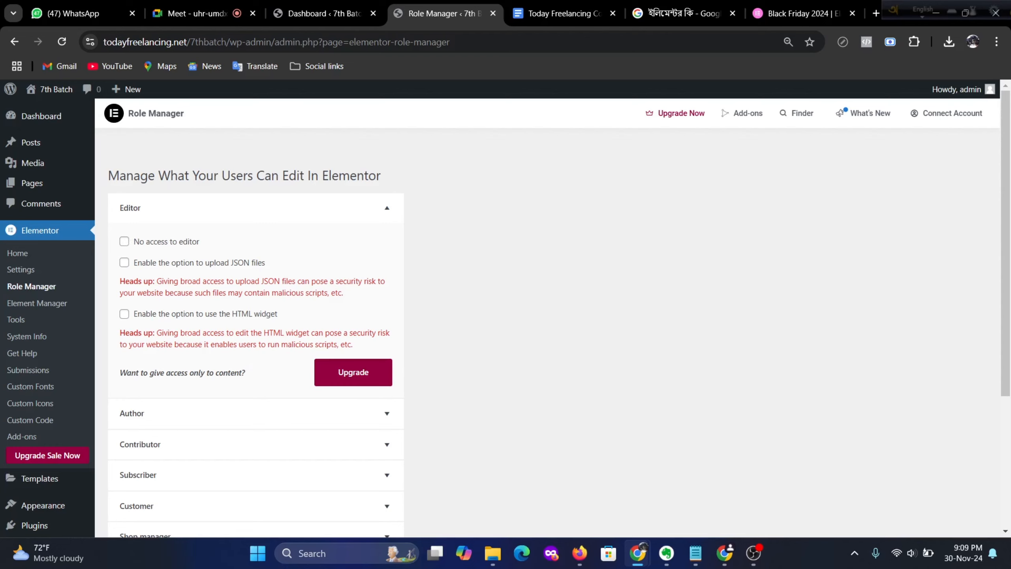
left_click(392, 425)
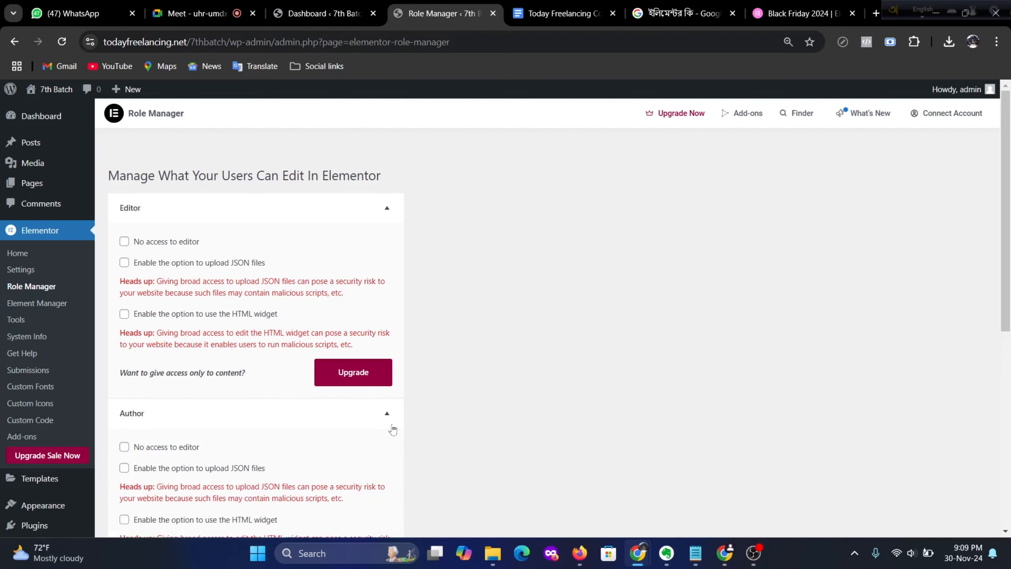
scroll(427, 411, "down", 7)
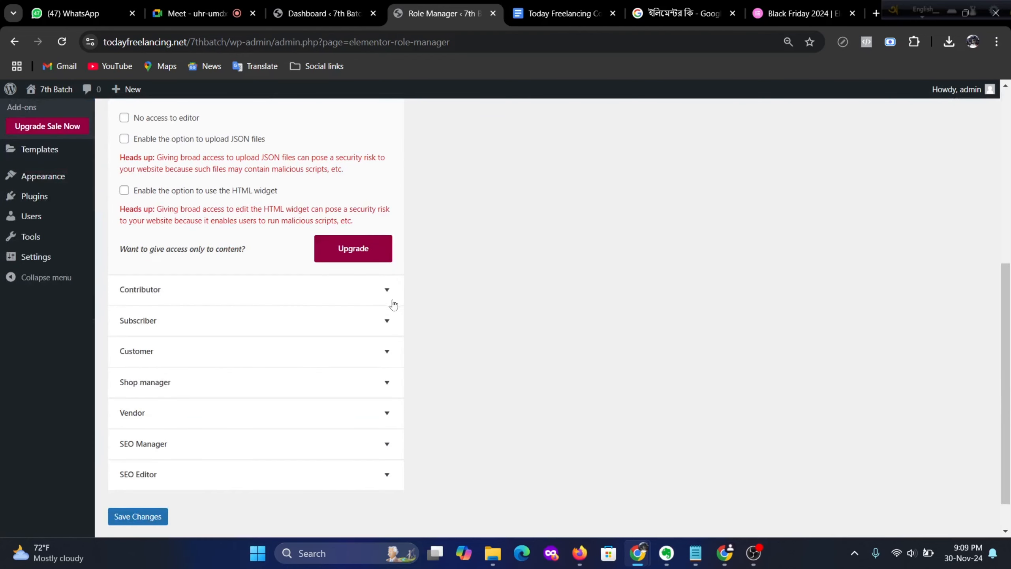
left_click(393, 301)
scroll(395, 305, "down", 5)
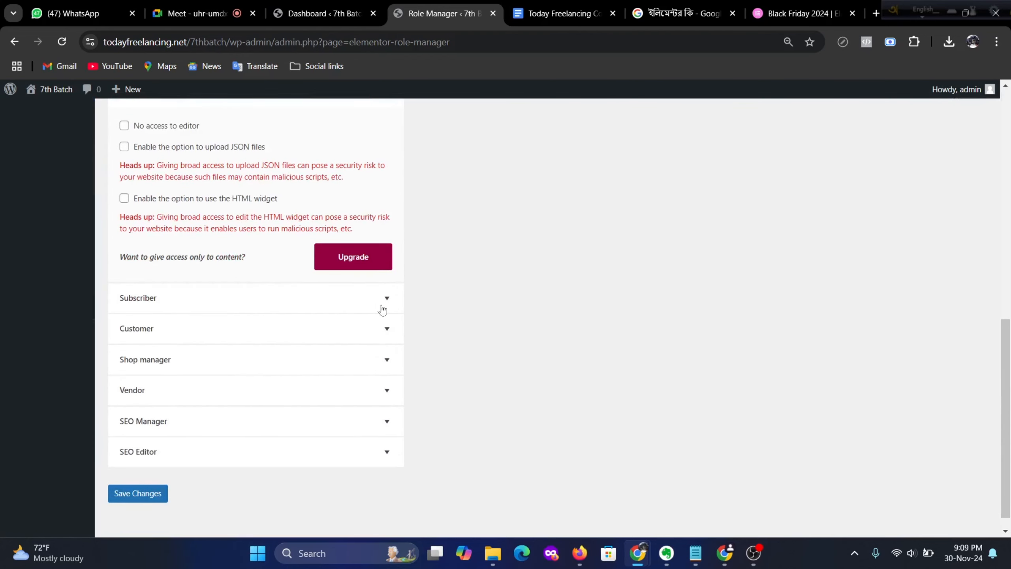
left_click(384, 303)
scroll(385, 311, "down", 1)
scroll(385, 313, "down", 3)
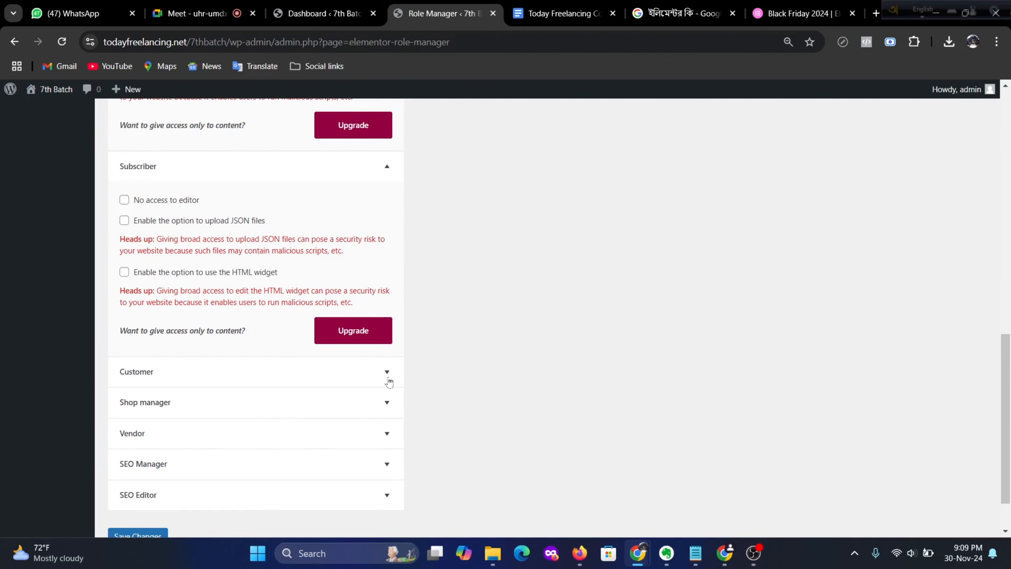
Step: Expand the Role Manager permissions for Customer, Shop manager, Vendor, SEO Manager and SEO Editor
left_click(388, 380)
scroll(393, 379, "down", 5)
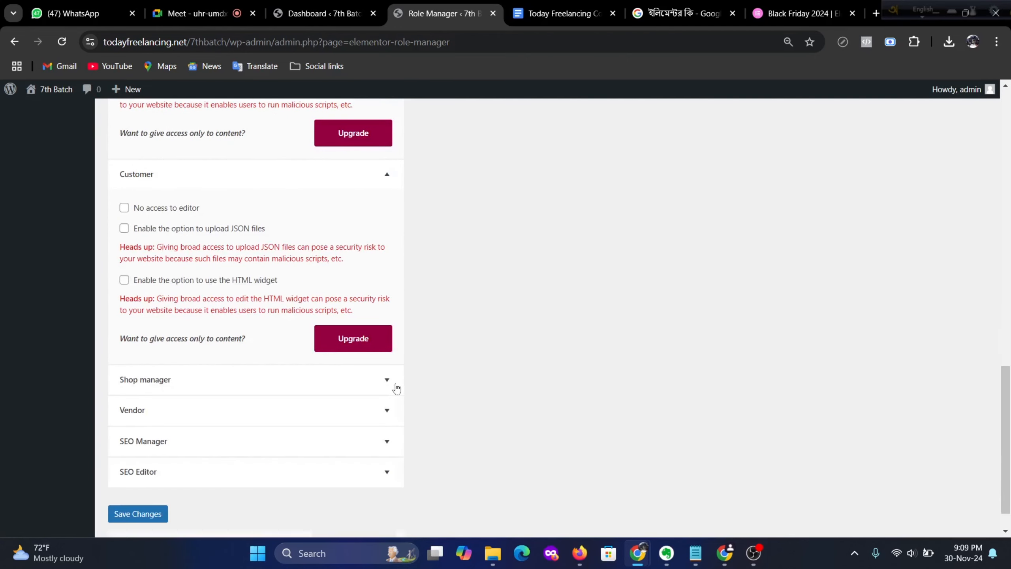
left_click(394, 384)
scroll(389, 395, "down", 5)
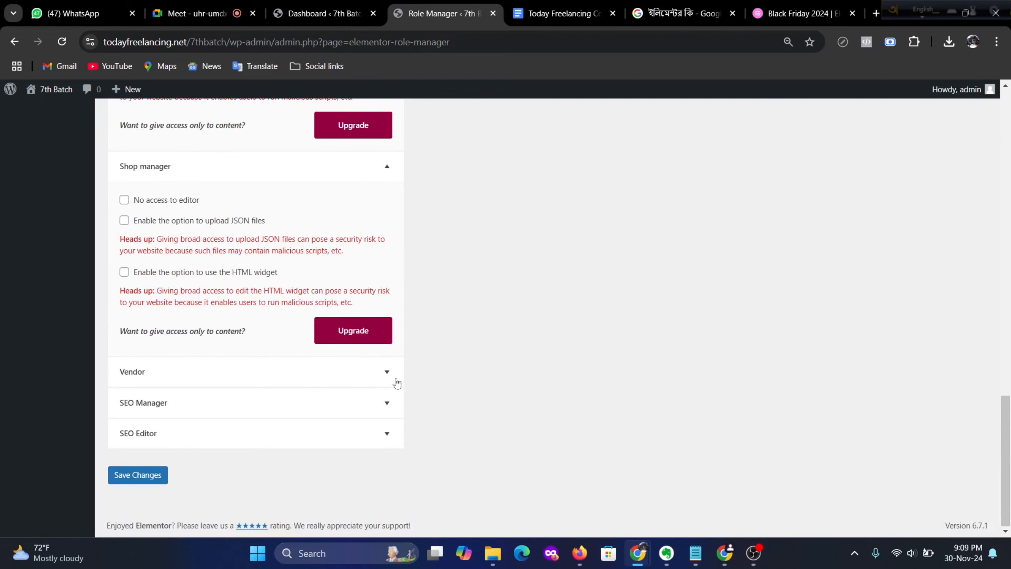
left_click(394, 381)
scroll(394, 381, "down", 4)
left_click(389, 405)
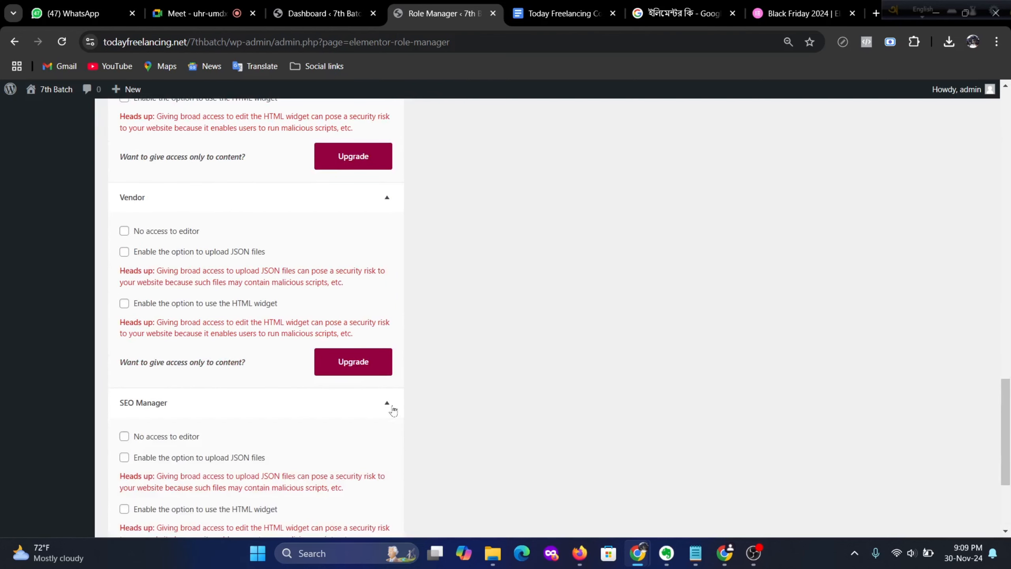
scroll(390, 410, "down", 4)
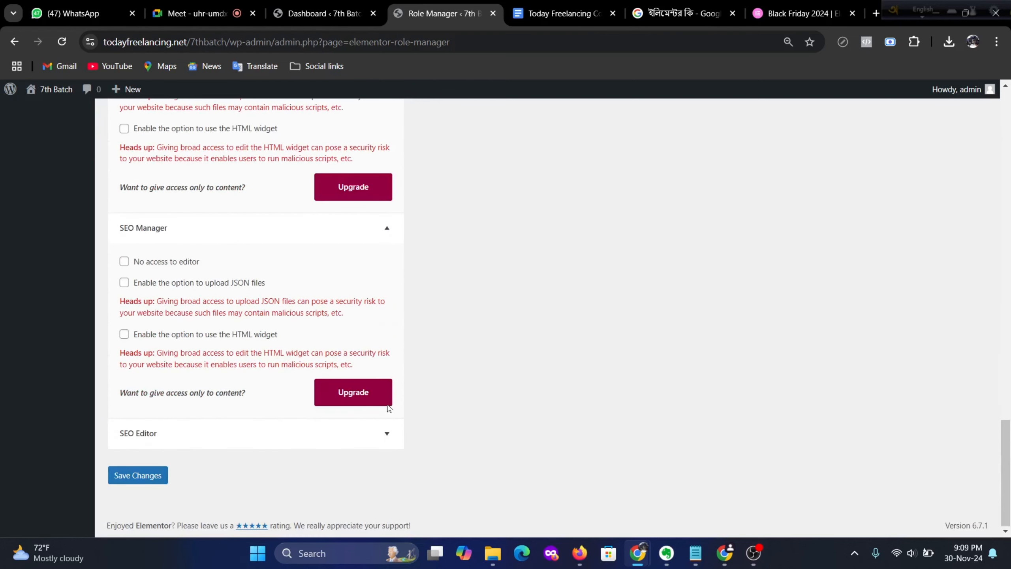
left_click(388, 433)
Step: Review the editor access, JSON upload and HTML widget options under the Editor and Author roles
scroll(303, 388, "up", 20)
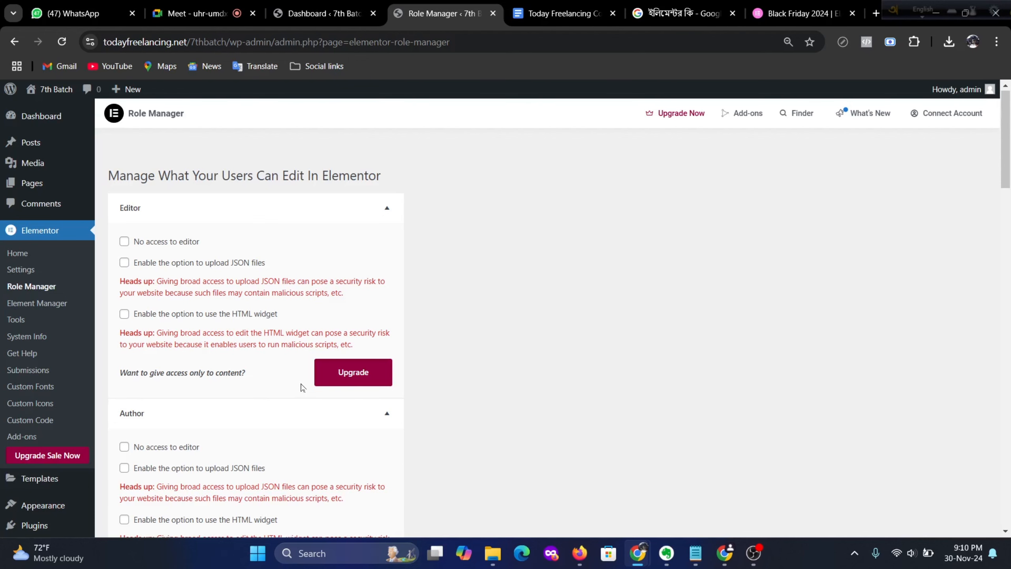
scroll(251, 338, "down", 5)
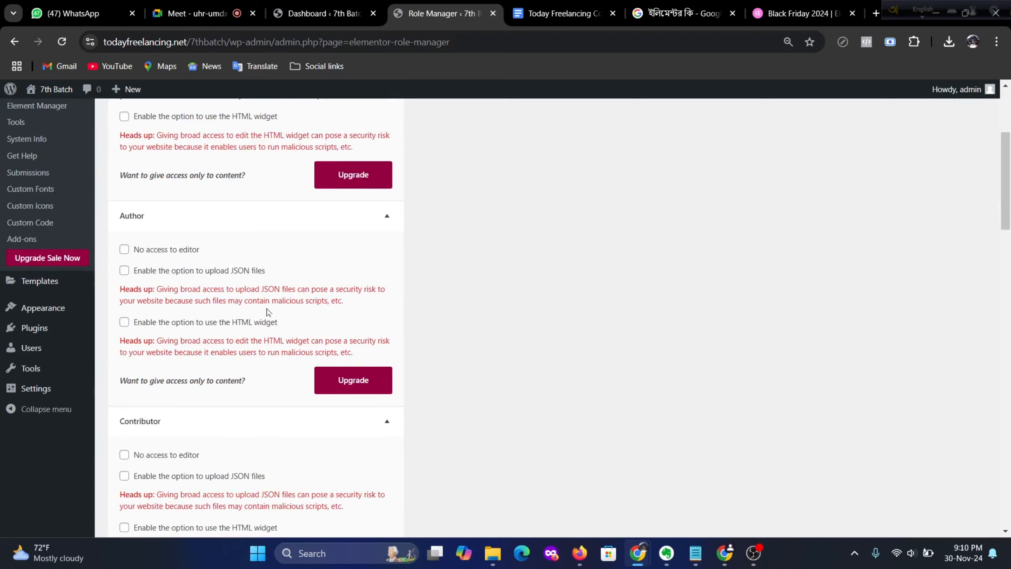
scroll(267, 312, "up", 5)
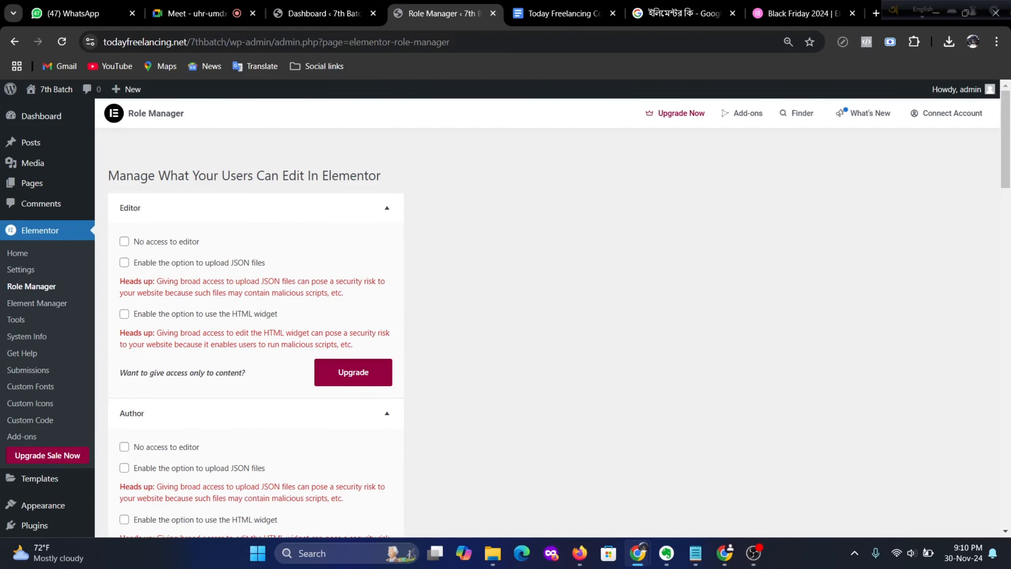
scroll(344, 364, "down", 3)
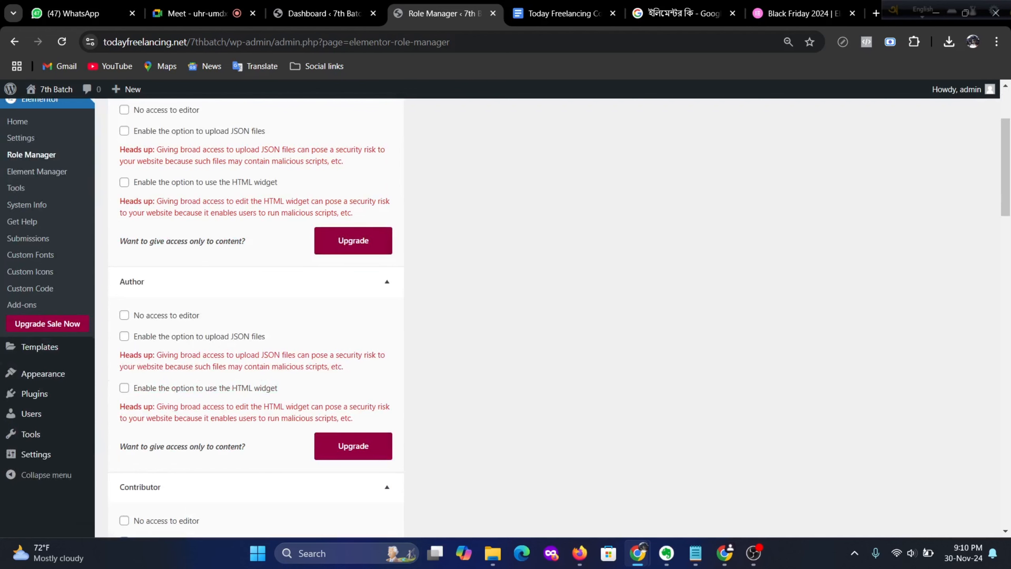
Step: Open Elementor's Element Manager and skim the widget list down to the Elementor Pro elements section
scroll(171, 223, "up", 2)
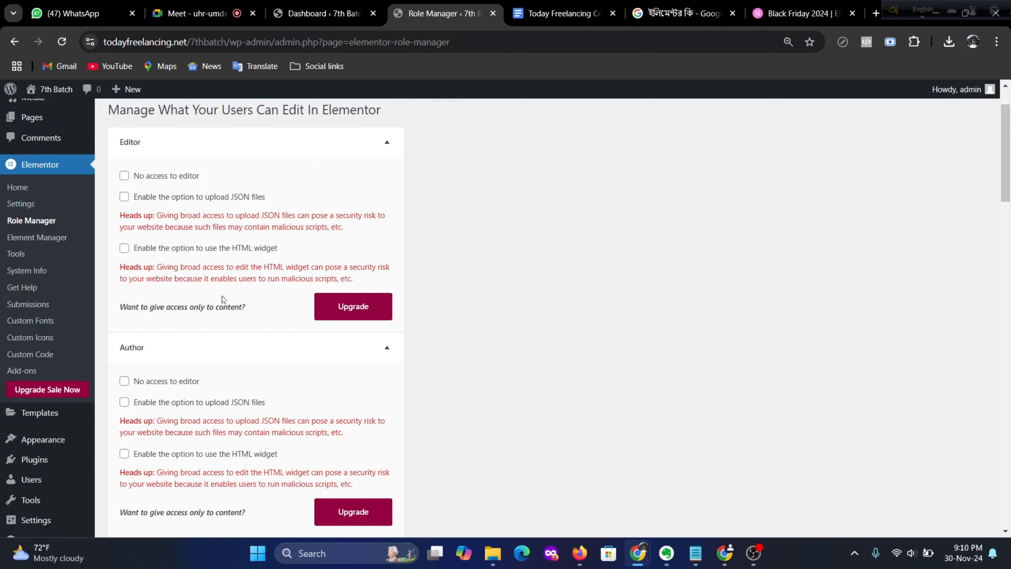
scroll(223, 299, "down", 3)
scroll(254, 305, "up", 5)
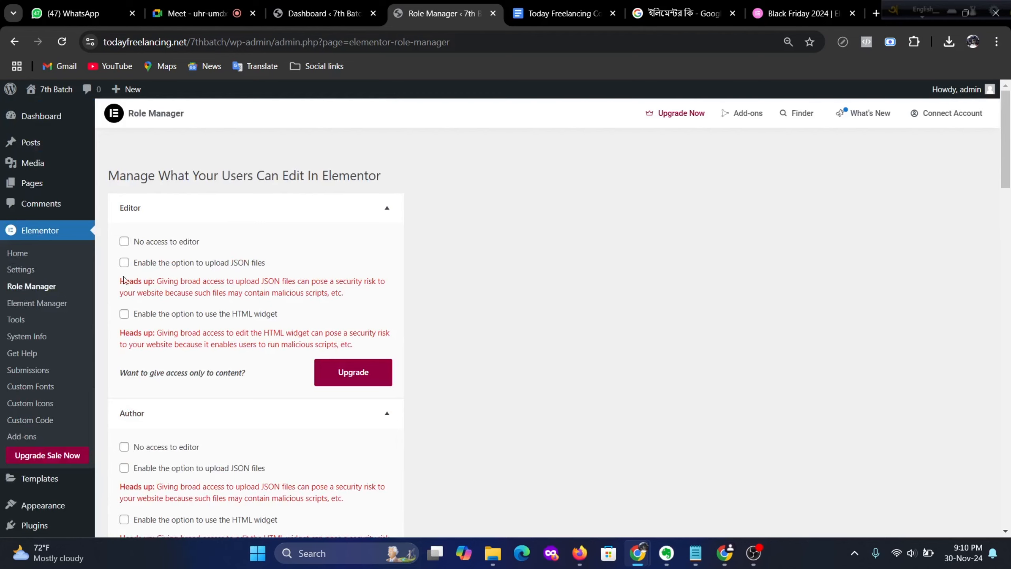
left_click(47, 306)
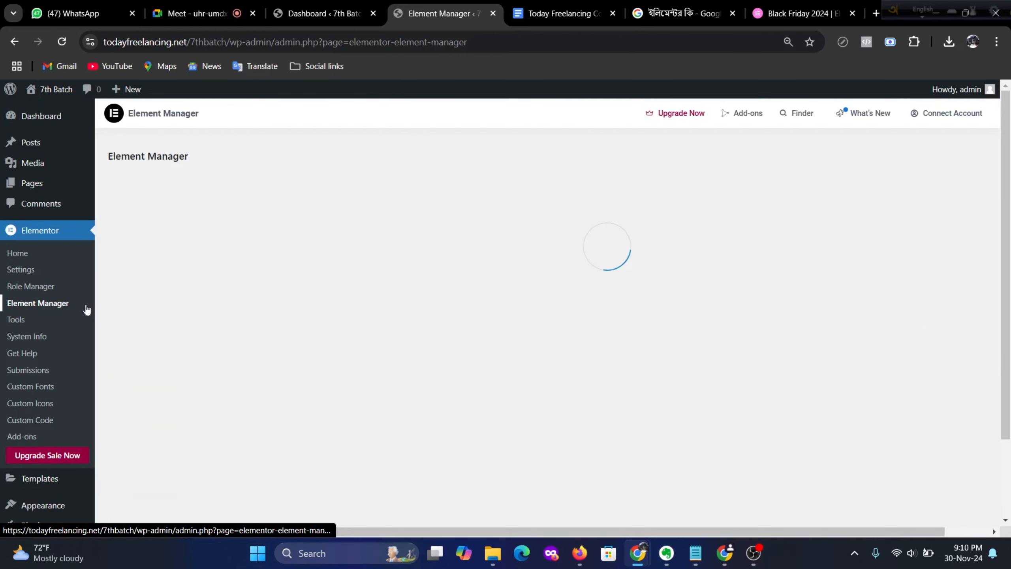
scroll(458, 351, "down", 5)
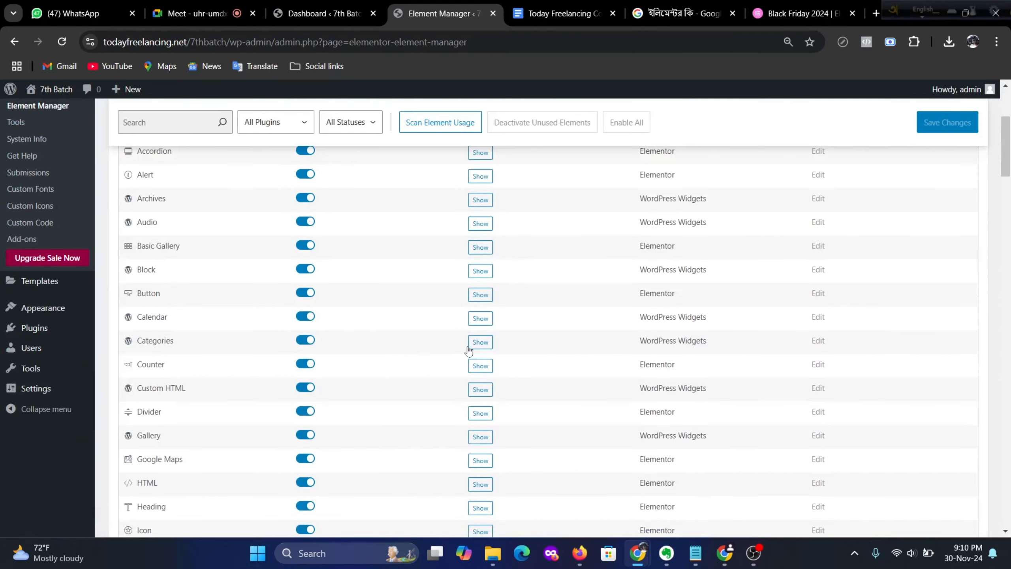
scroll(468, 349, "down", 15)
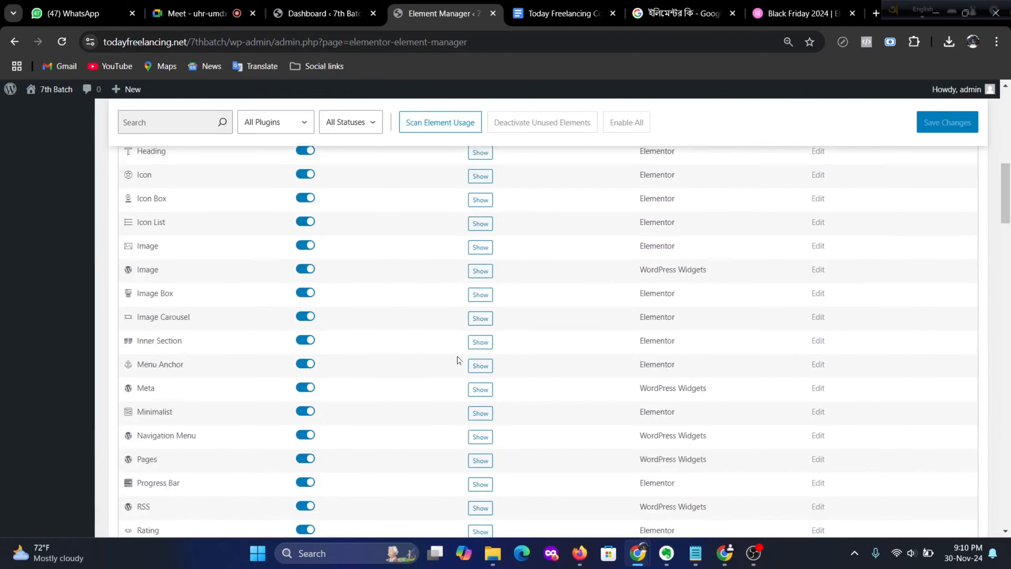
scroll(450, 342, "down", 10)
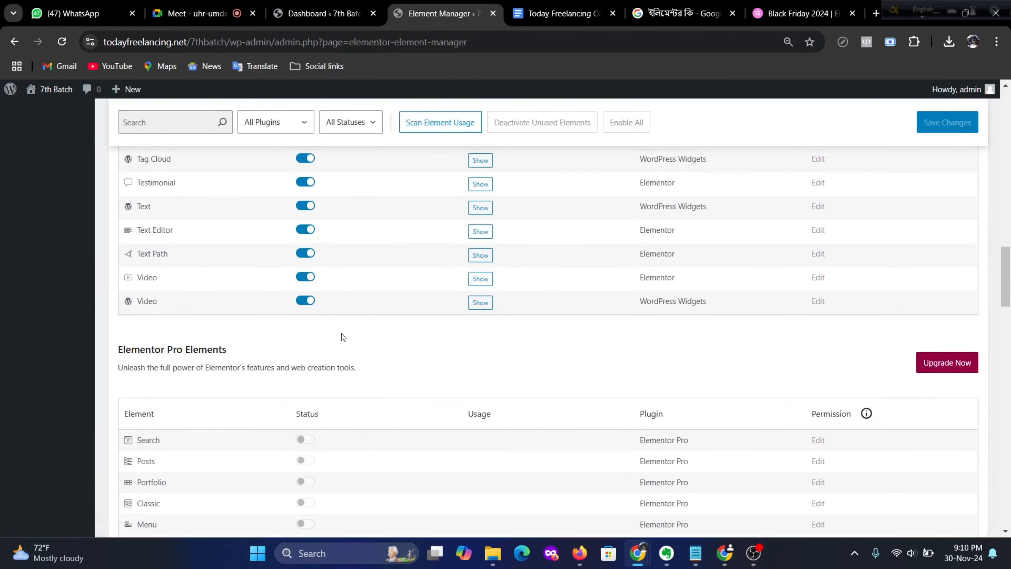
scroll(319, 338, "up", 5)
scroll(305, 335, "up", 20)
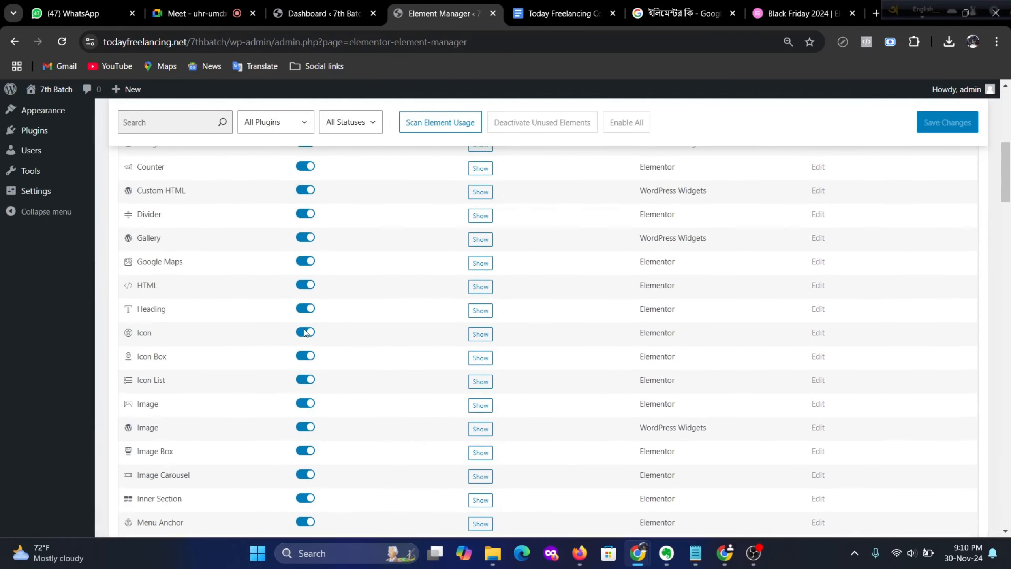
scroll(305, 334, "up", 3)
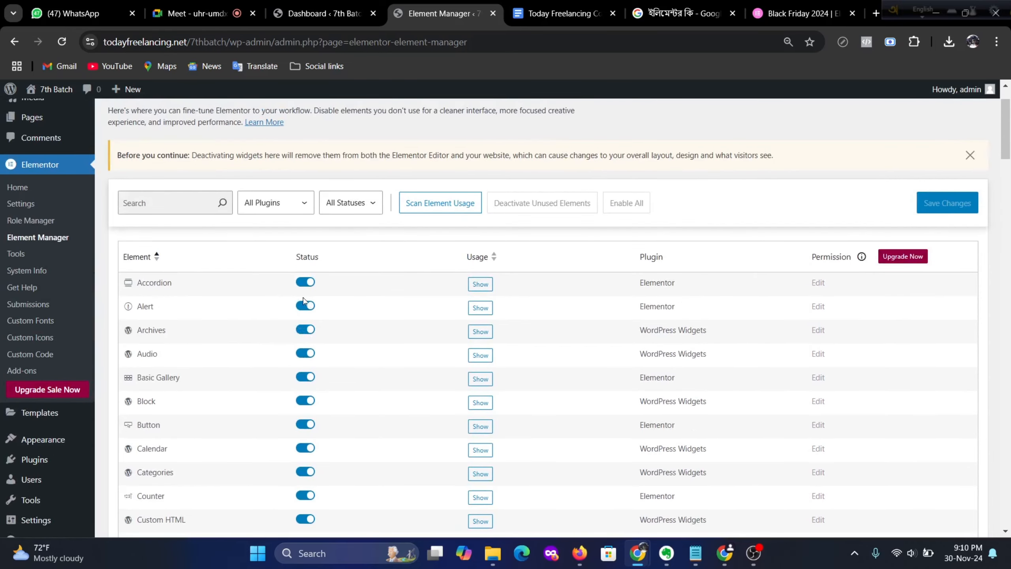
Step: Examine the free Elementor and WordPress widgets and their status switches in the Element Manager
scroll(192, 342, "down", 5)
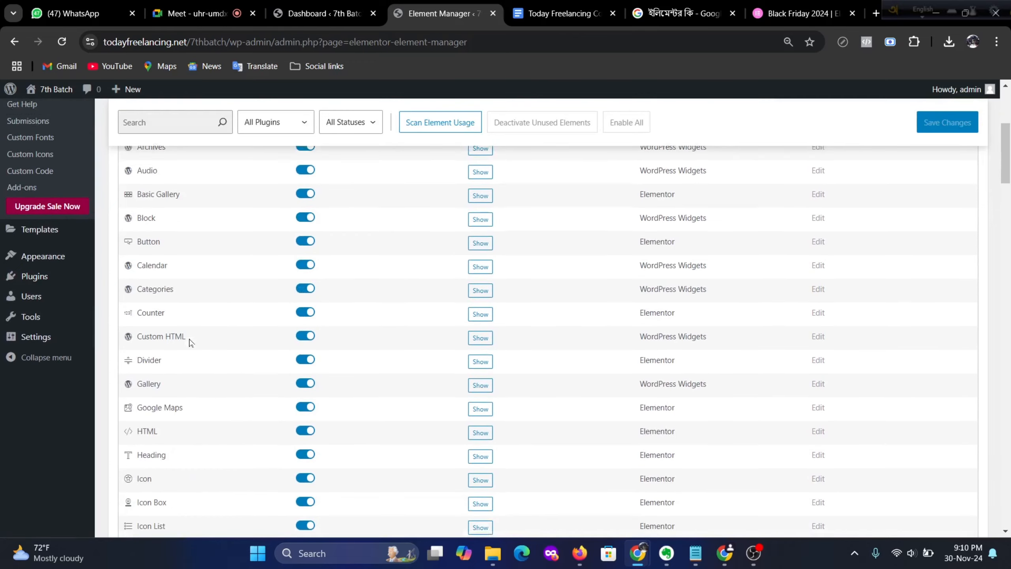
scroll(193, 329, "down", 3)
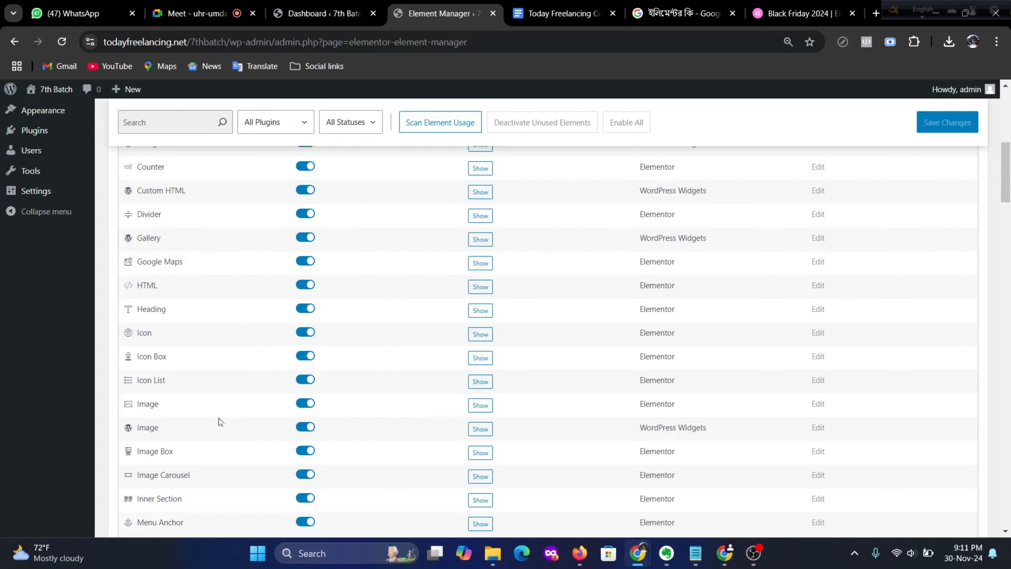
scroll(191, 426, "down", 2)
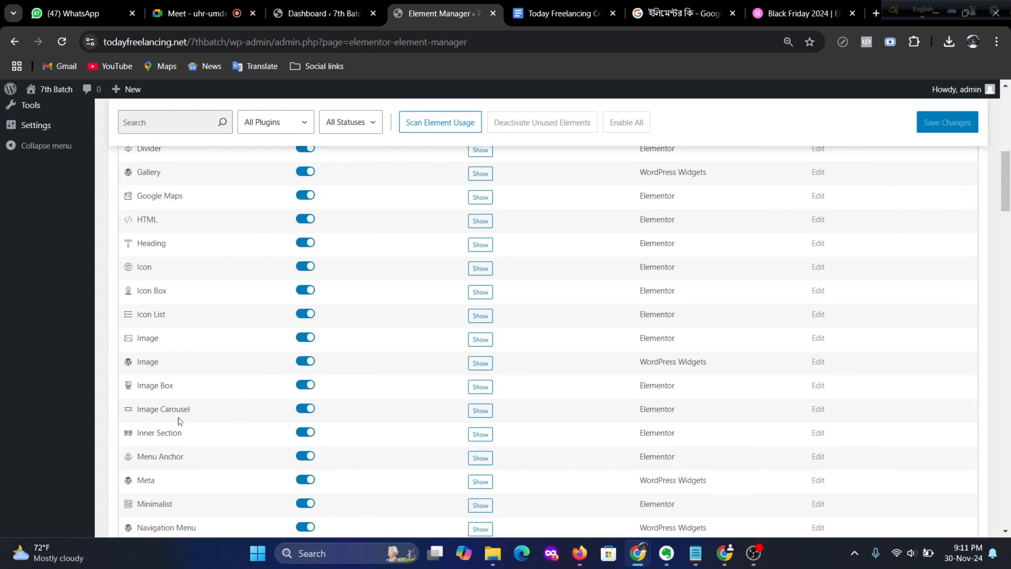
scroll(207, 419, "down", 2)
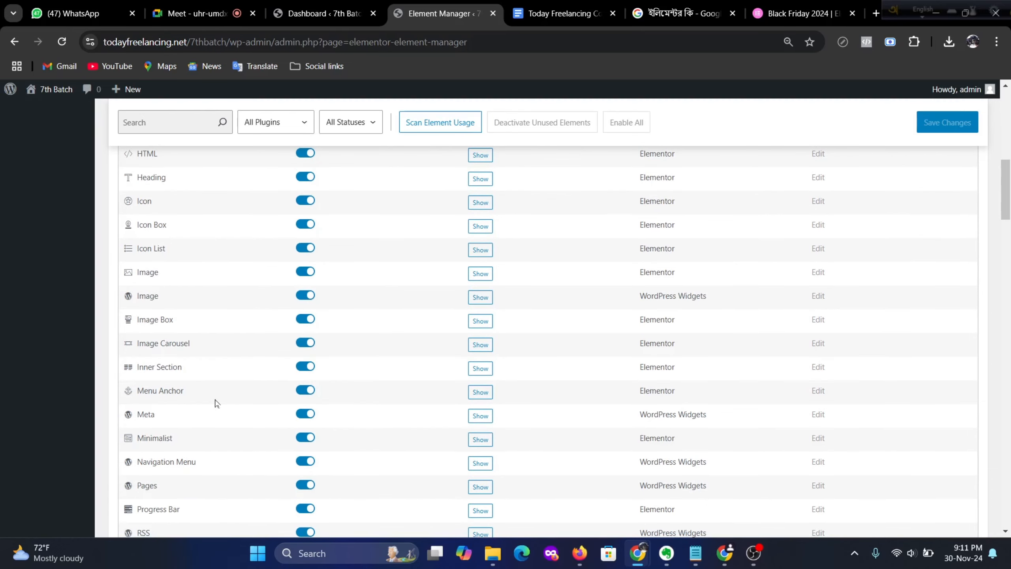
scroll(173, 418, "down", 2)
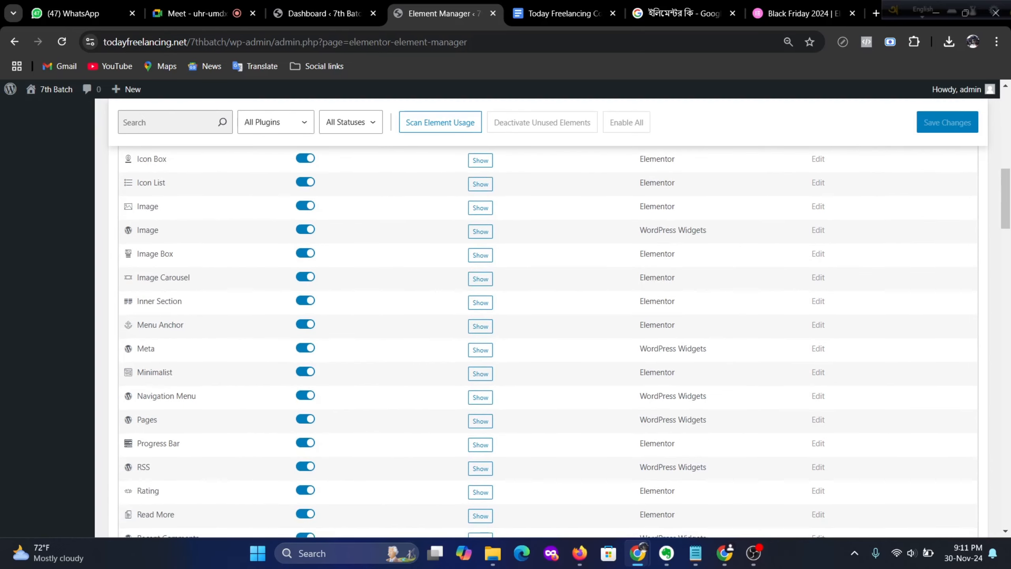
scroll(300, 341, "up", 10)
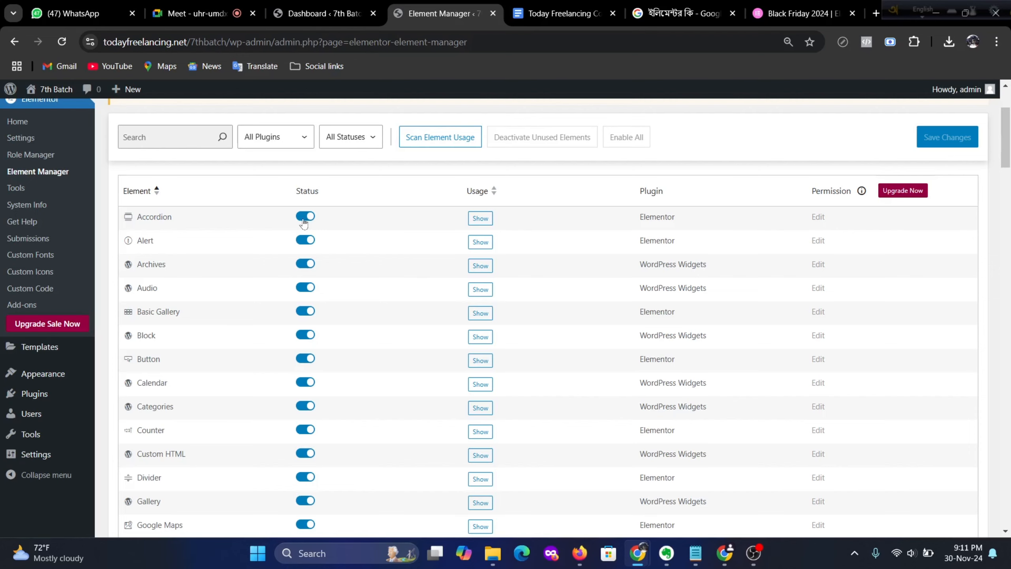
Step: Look through the locked Elementor Pro elements in the Element Manager, down to WooCommerce Notices
scroll(346, 303, "down", 15)
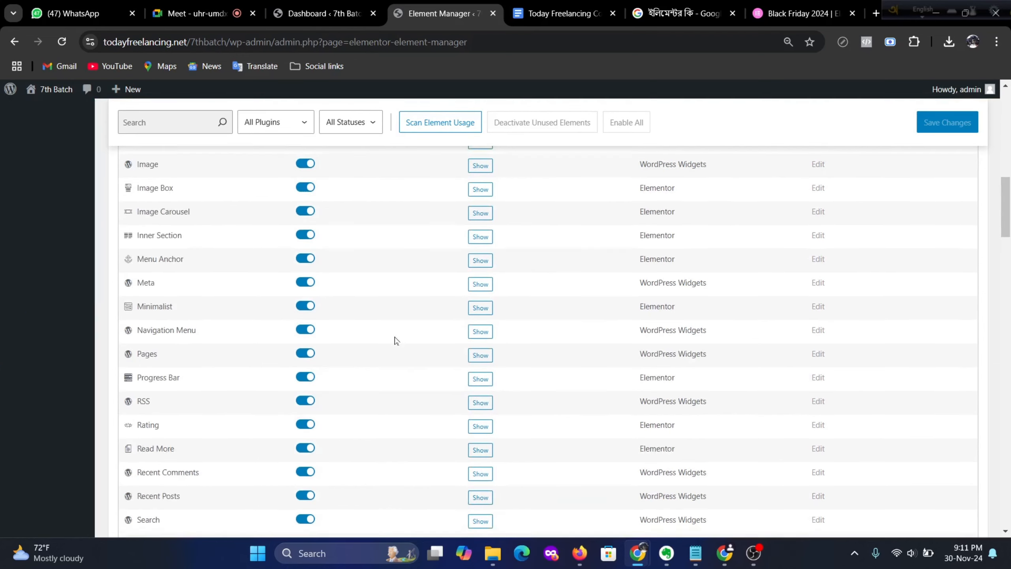
scroll(384, 342, "down", 5)
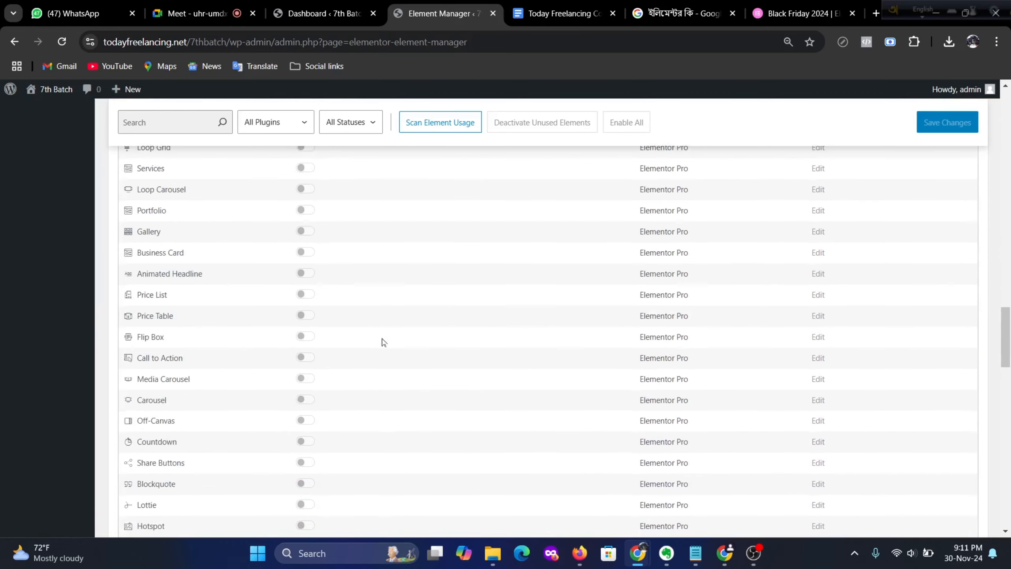
scroll(381, 341, "up", 7)
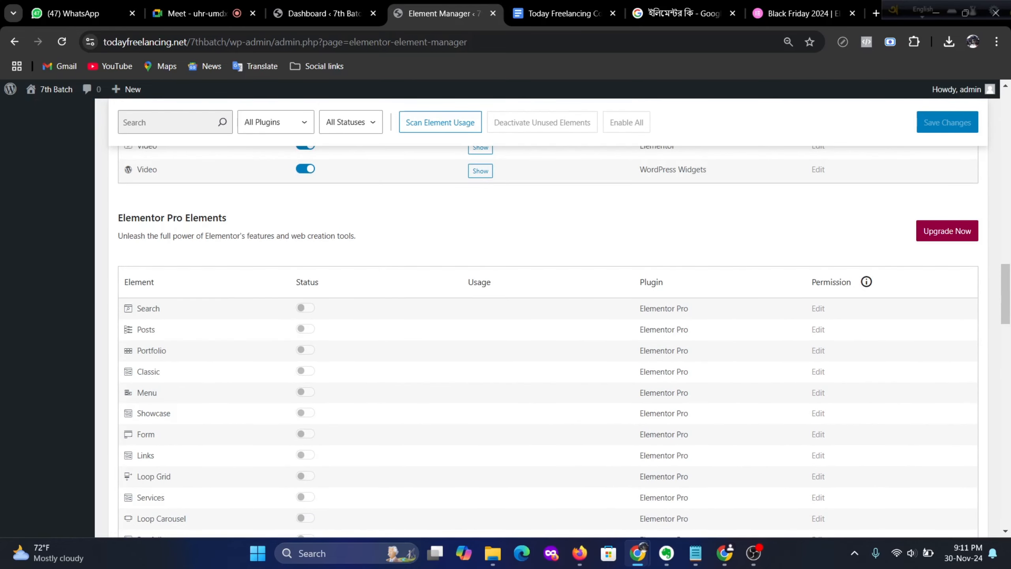
scroll(237, 425, "down", 15)
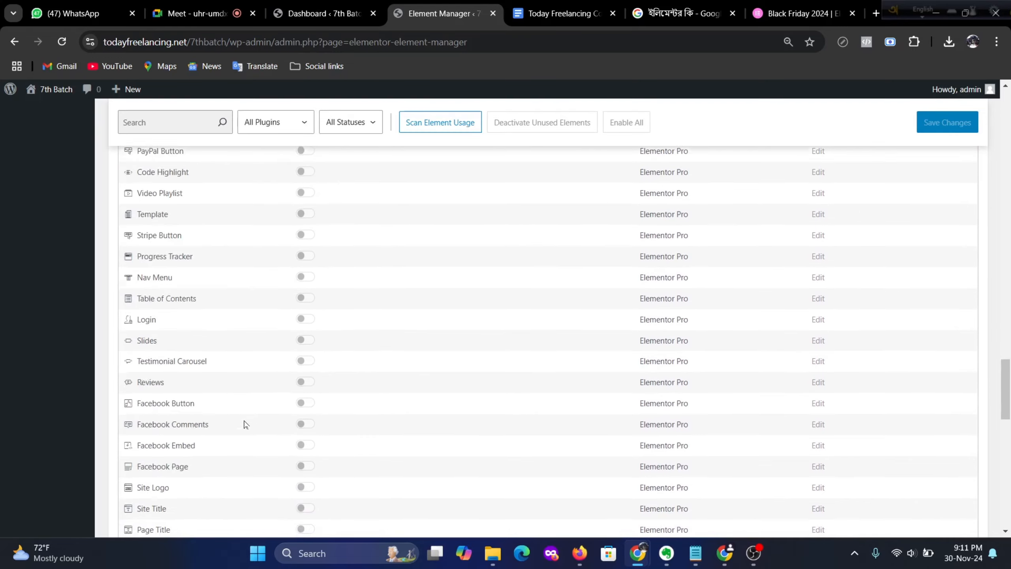
scroll(244, 422, "down", 15)
scroll(251, 414, "down", 1)
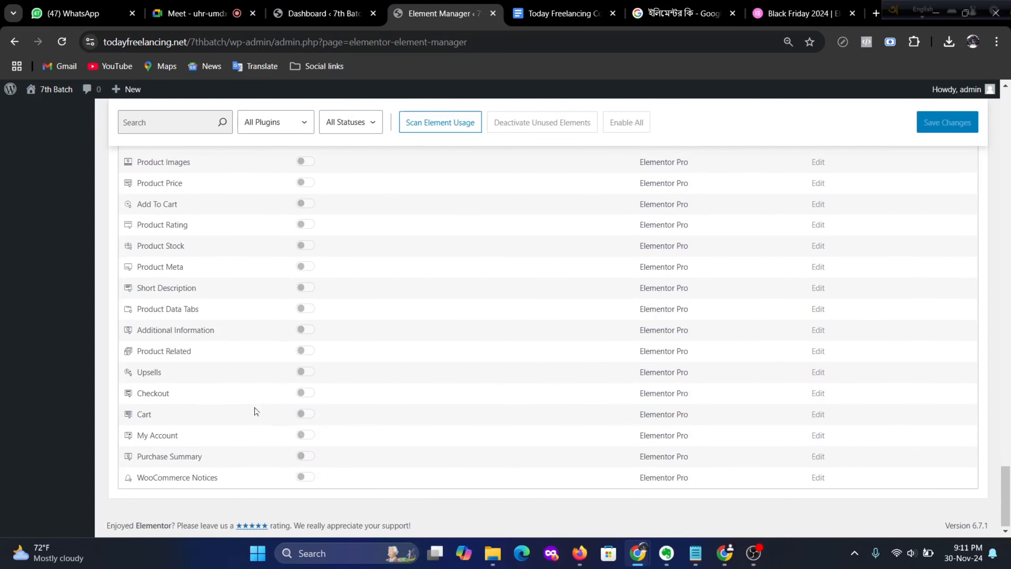
scroll(255, 412, "up", 20)
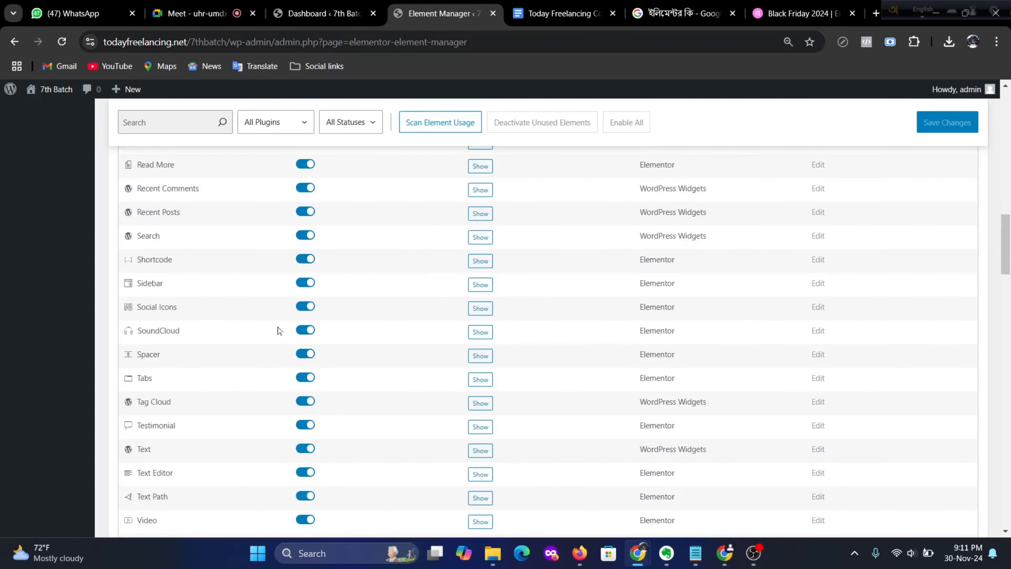
scroll(277, 330, "up", 20)
scroll(231, 333, "down", 3)
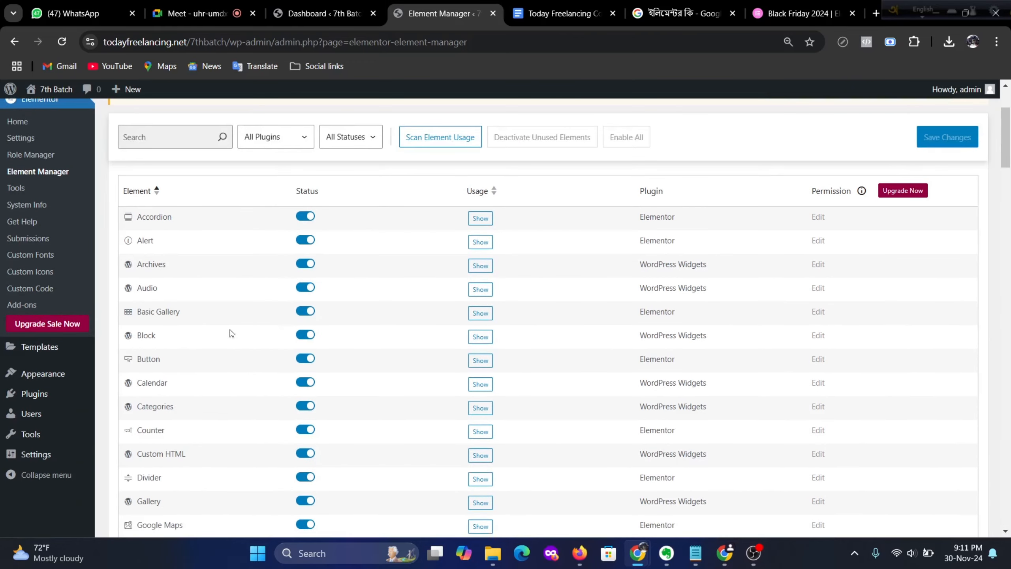
Step: Open Elementor's Tools page, sync the template library and regenerate the CSS files and data
left_click(17, 186)
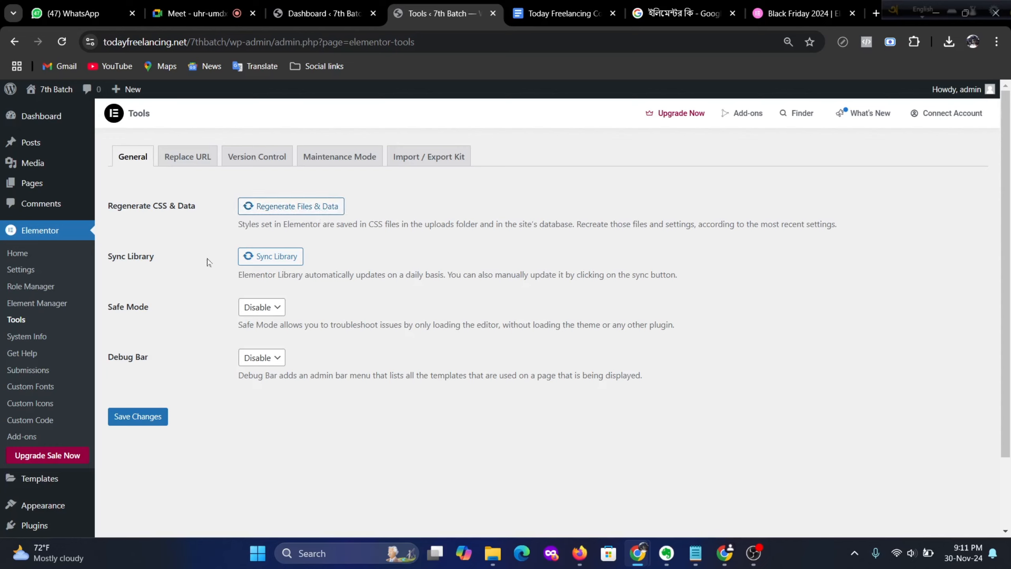
left_click(274, 258)
left_click(303, 205)
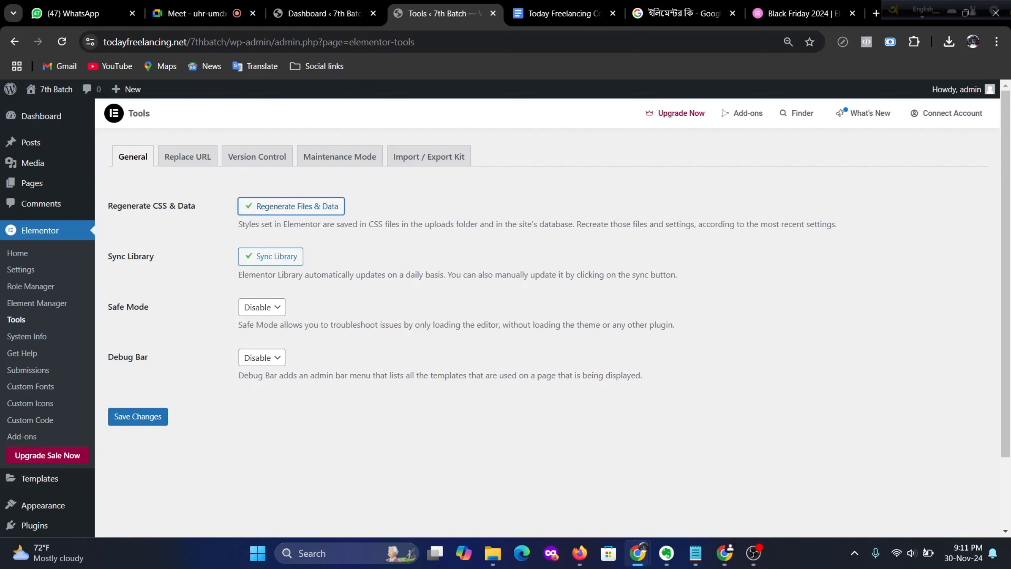
Step: Review the Safe Mode and Debug Bar choices in Elementor's general tools
scroll(331, 245, "down", 2)
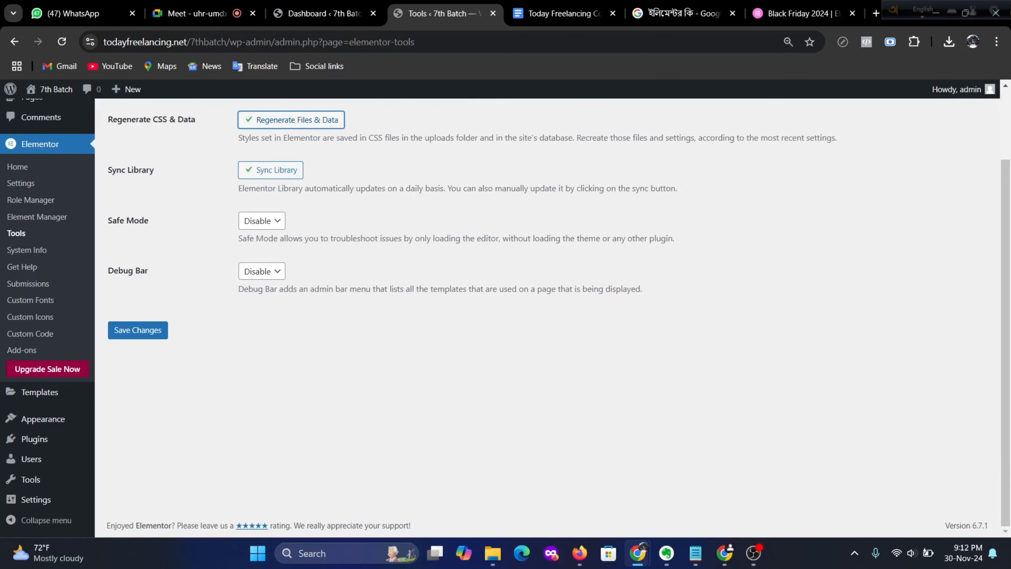
left_click(272, 225)
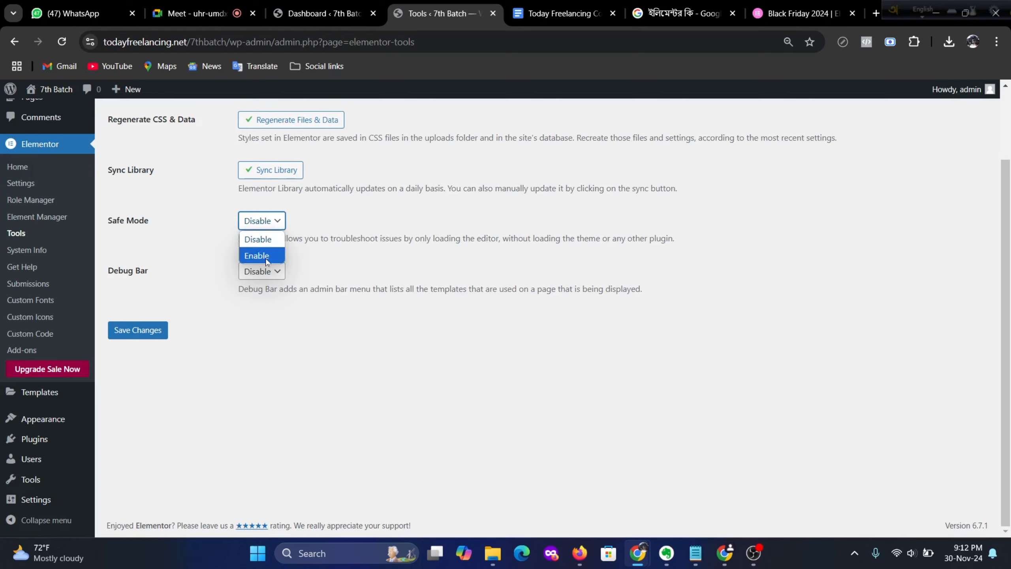
left_click(230, 346)
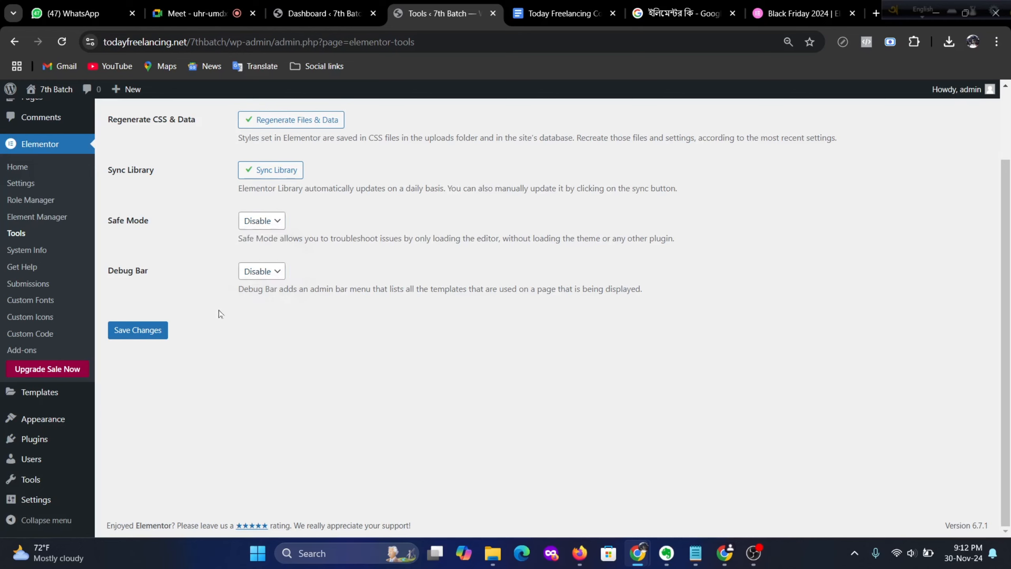
left_click(275, 272)
left_click(378, 387)
scroll(394, 362, "up", 3)
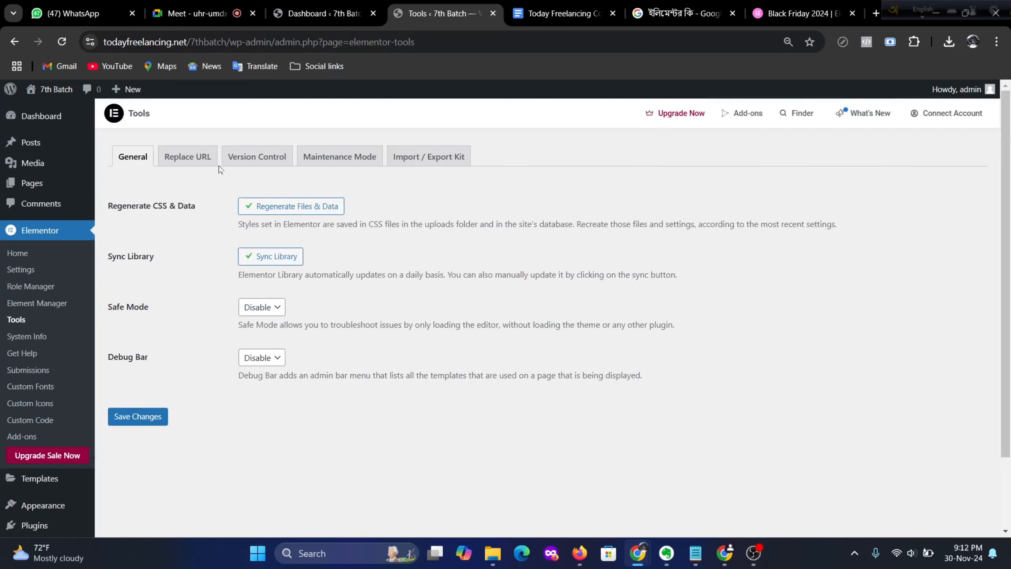
left_click(138, 416)
Step: Review the Replace URL tool and the Elementor versions offered for rollback under Version Control
left_click(199, 160)
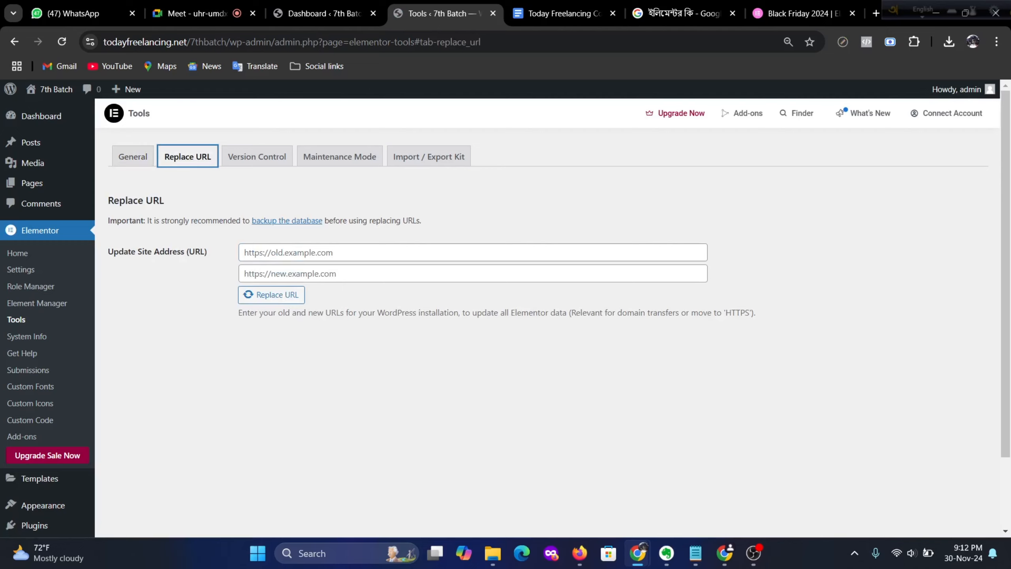
left_click(257, 161)
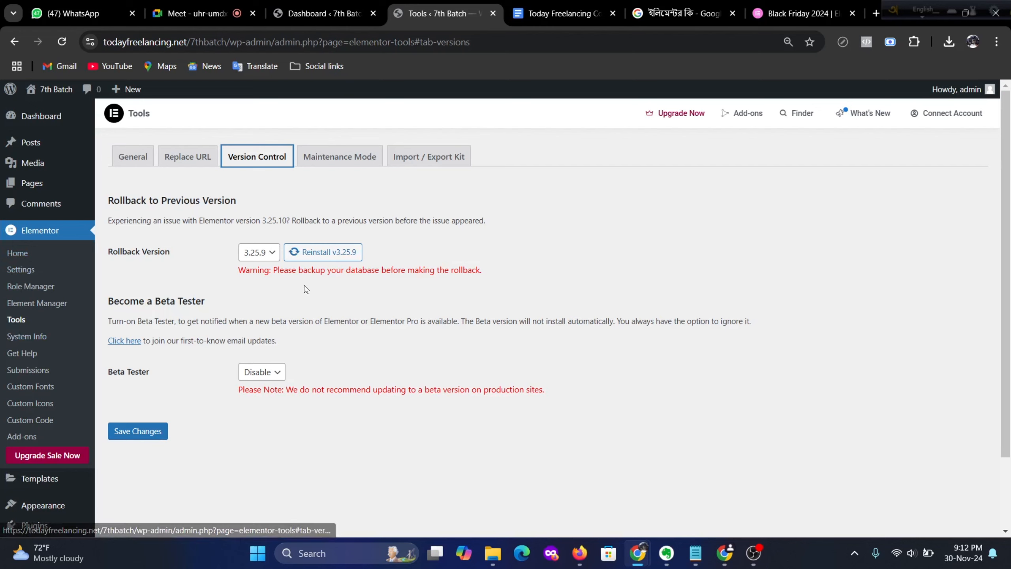
left_click(272, 254)
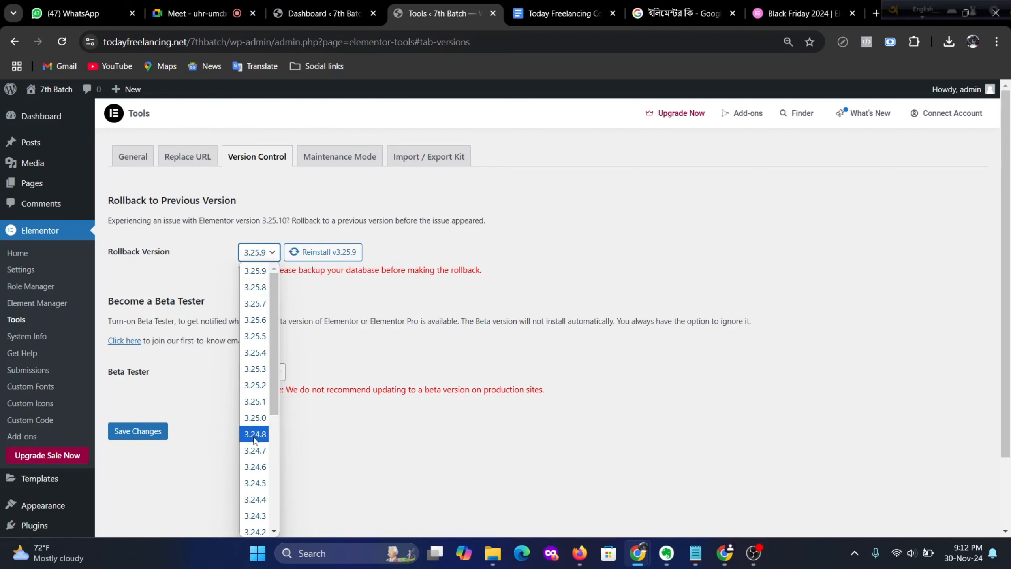
scroll(256, 442, "down", 4)
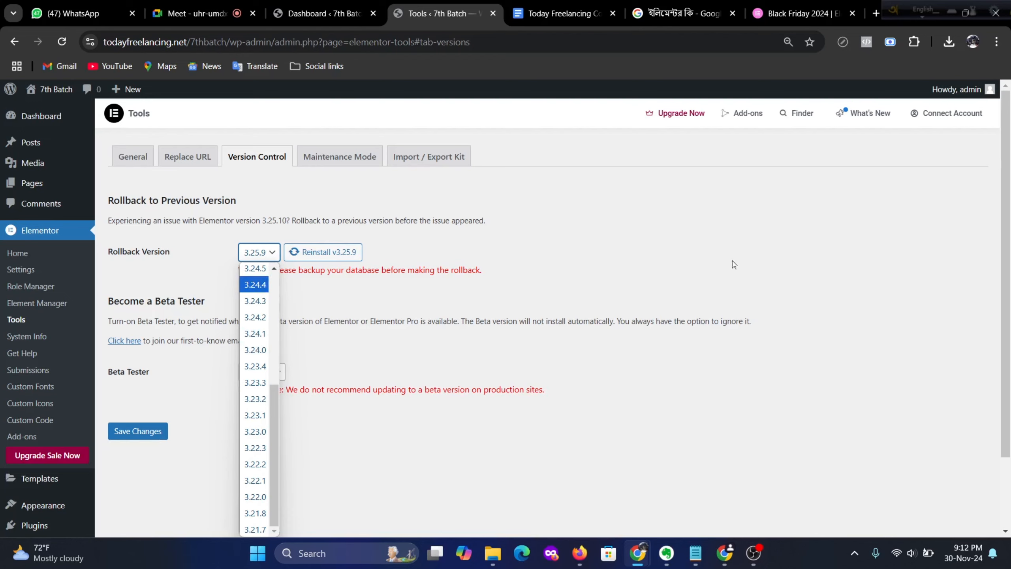
left_click(718, 238)
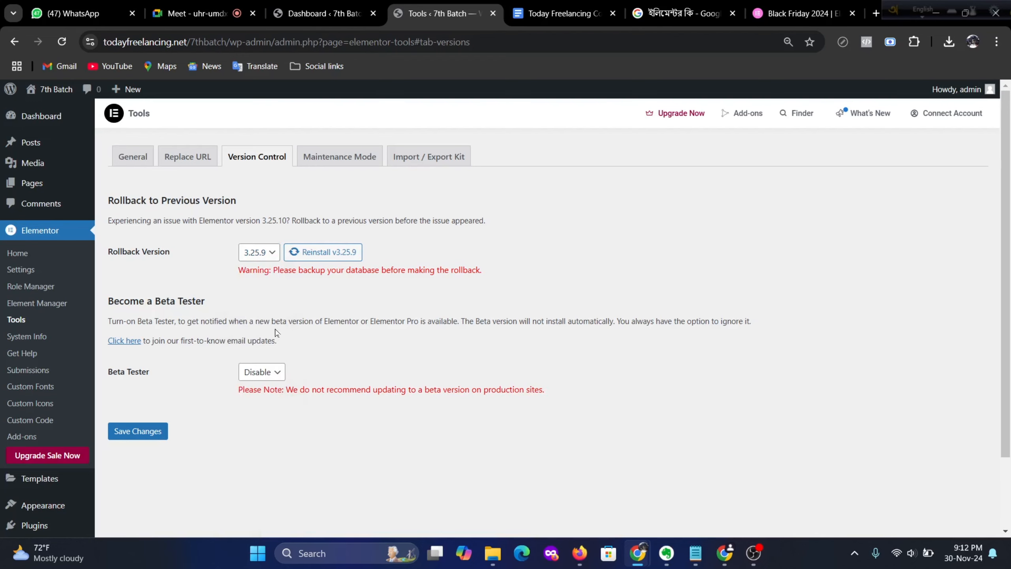
Step: Open Elementor's Maintenance Mode settings and choose the Coming Soon mode
left_click(336, 157)
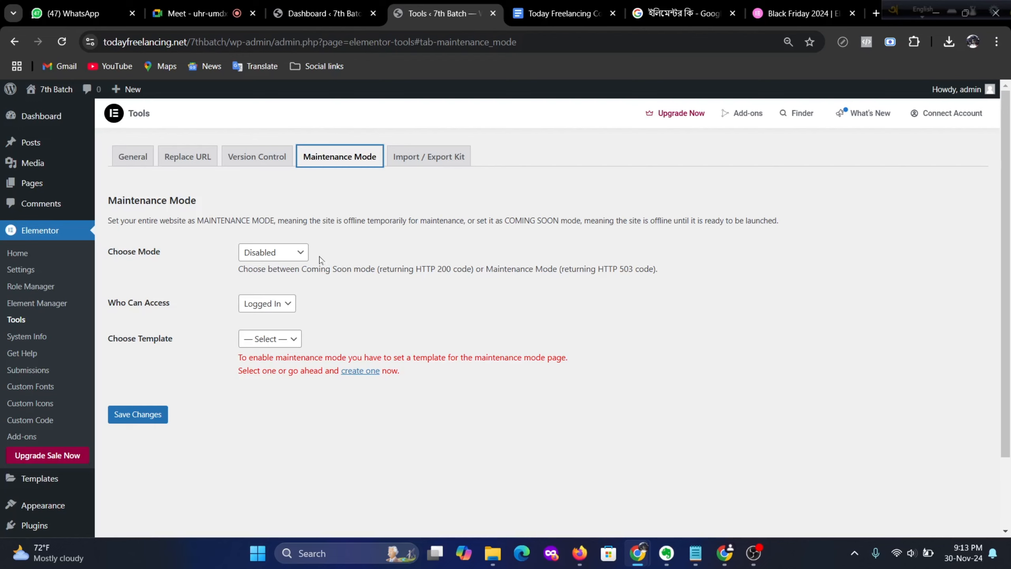
left_click(297, 251)
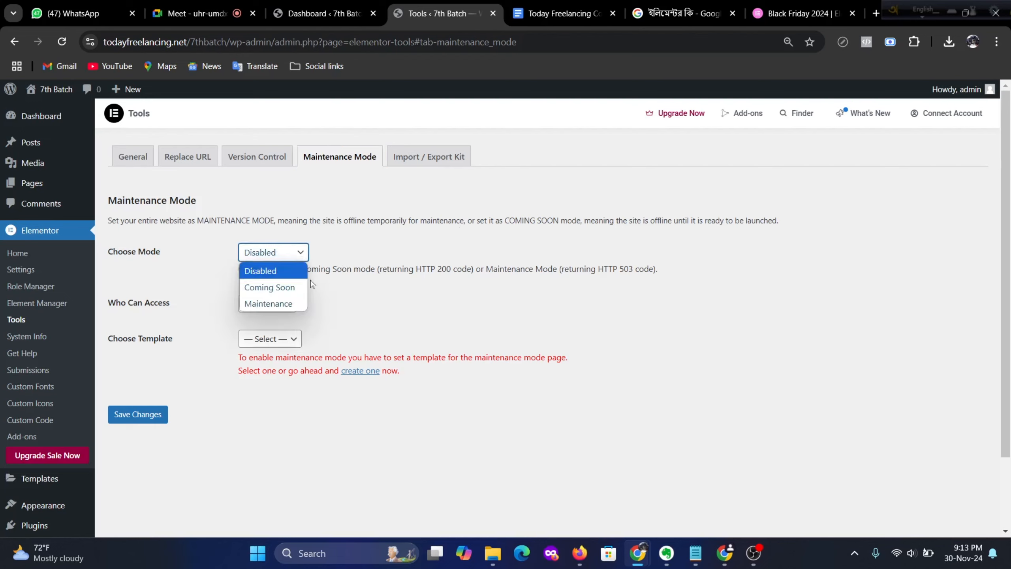
left_click(286, 288)
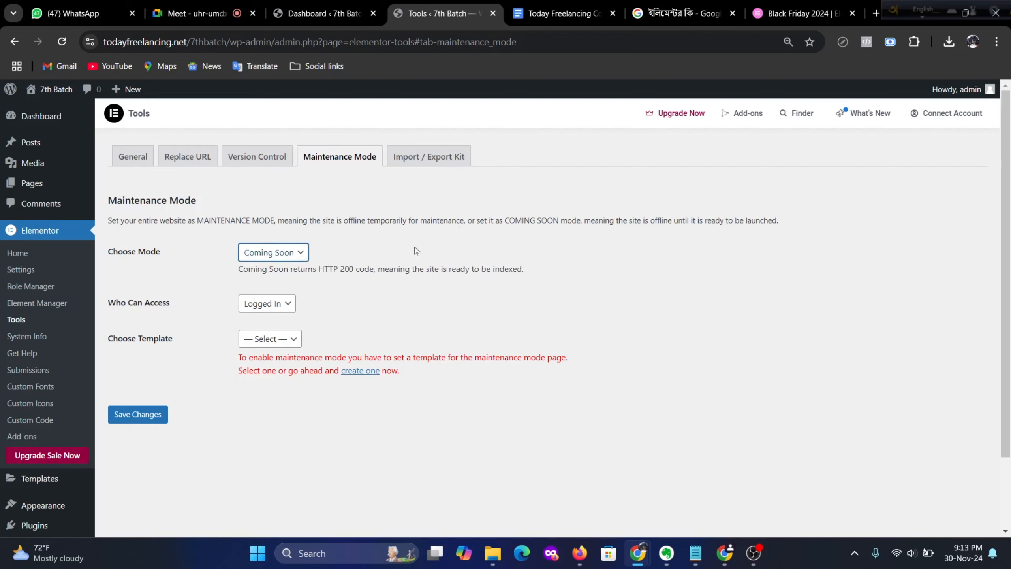
Step: Save the Maintenance Mode changes and open the live 7th Batch site in a new browser tab
left_click(134, 417)
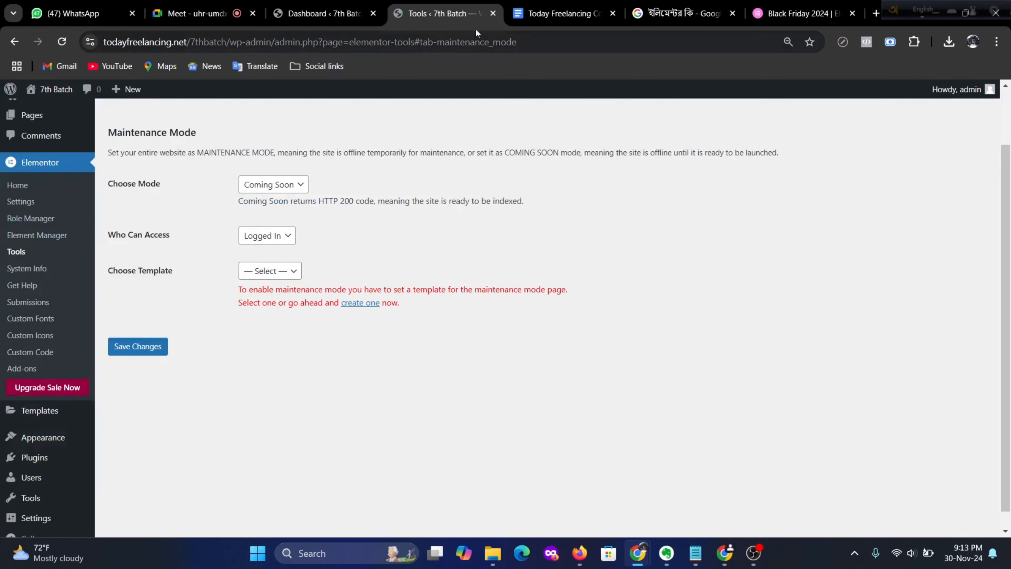
left_click(549, 14)
left_click(439, 13)
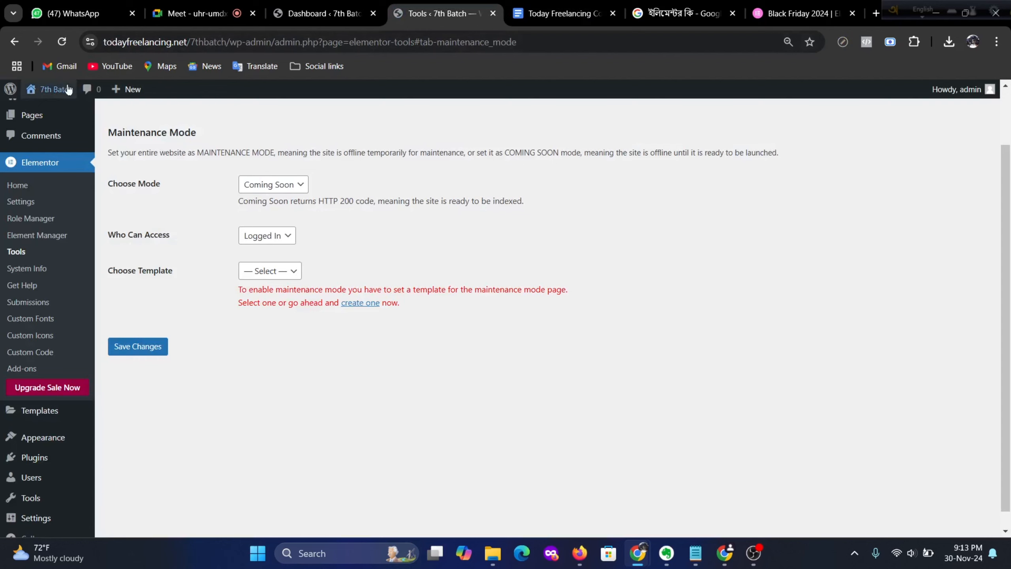
right_click(46, 101)
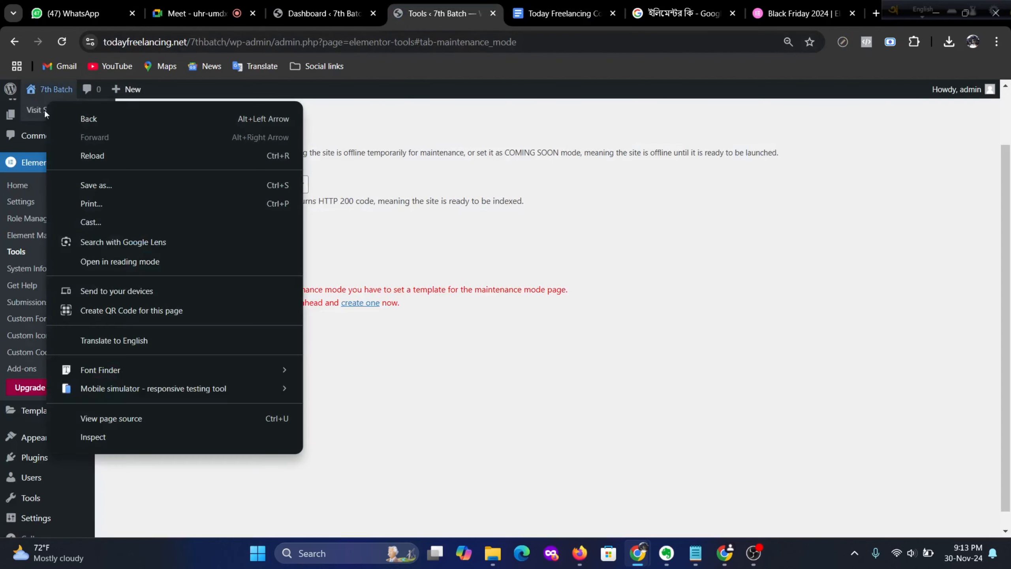
left_click(290, 85)
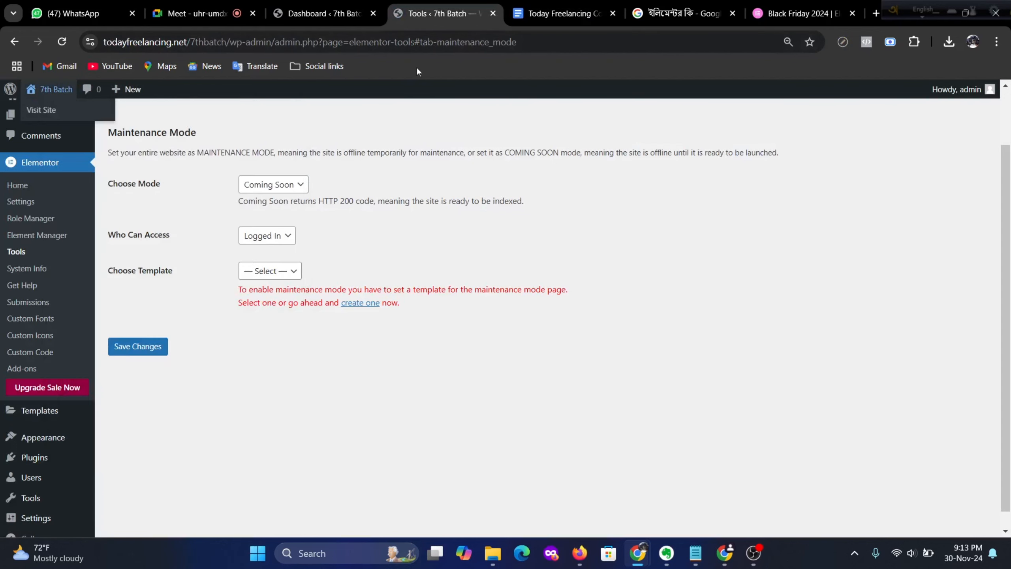
right_click(46, 109)
left_click(104, 115)
left_click(466, 15)
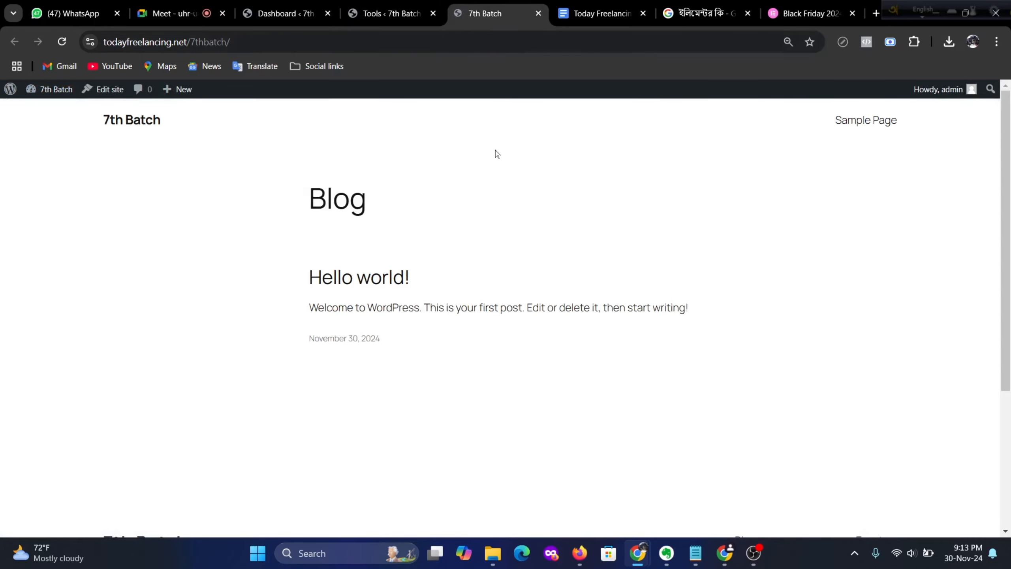
Step: Copy the site's address, load it in a new incognito window and check the page as a logged-out visitor
key("ctrl+l")
key("ctrl+c")
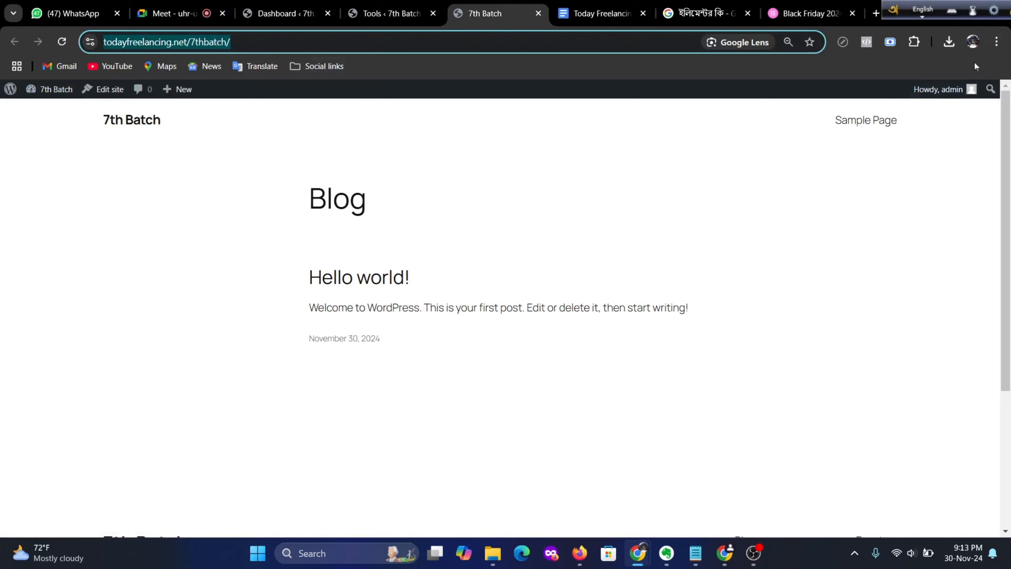
left_click(996, 42)
left_click(875, 107)
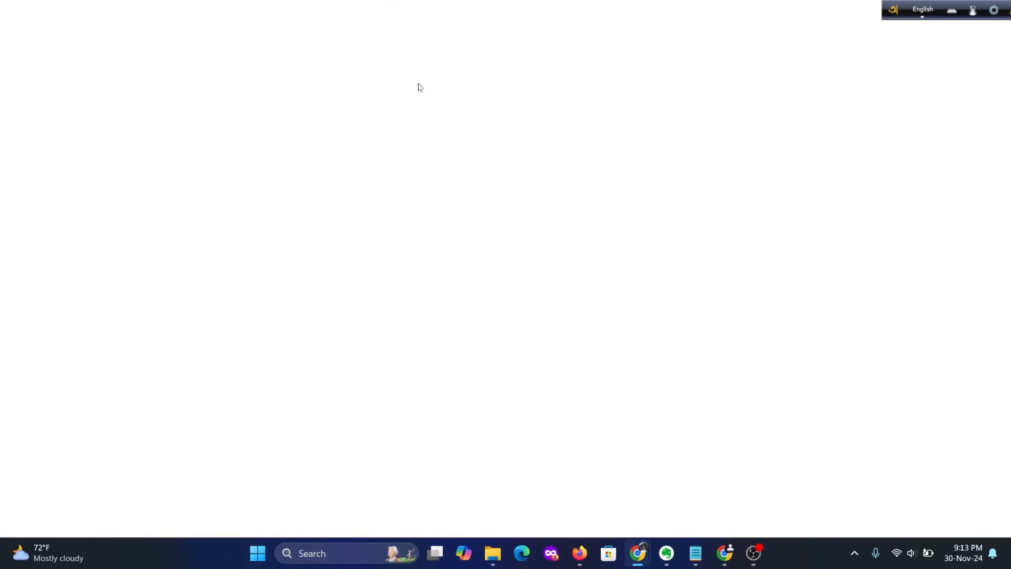
key("ctrl+v")
key("Return")
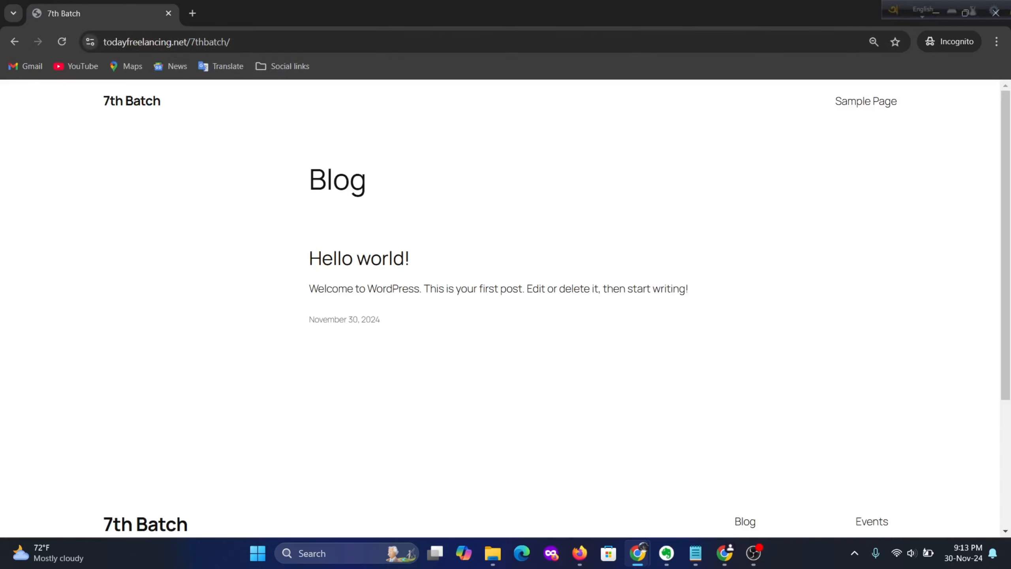
scroll(384, 265, "down", 4)
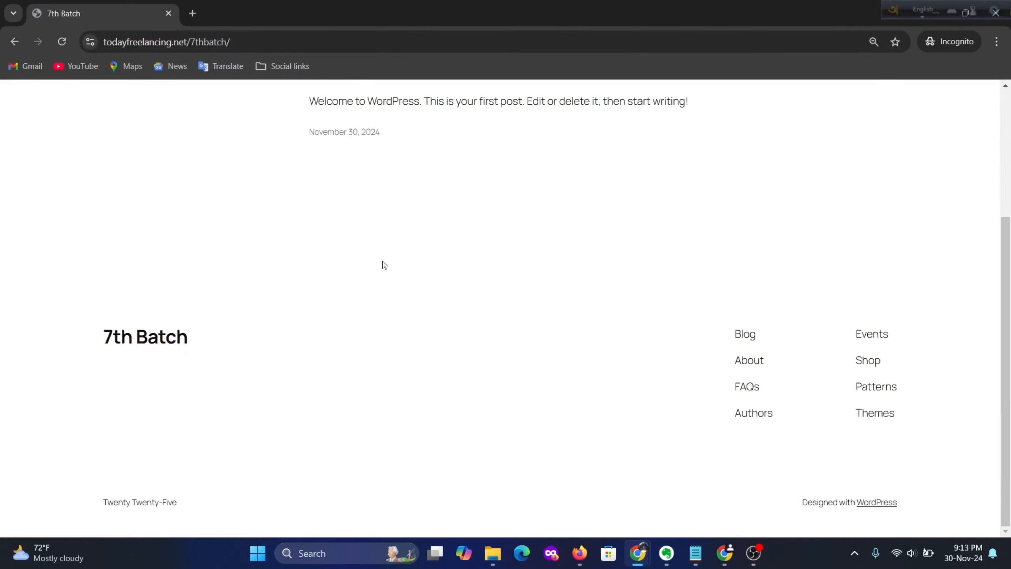
scroll(385, 270, "up", 4)
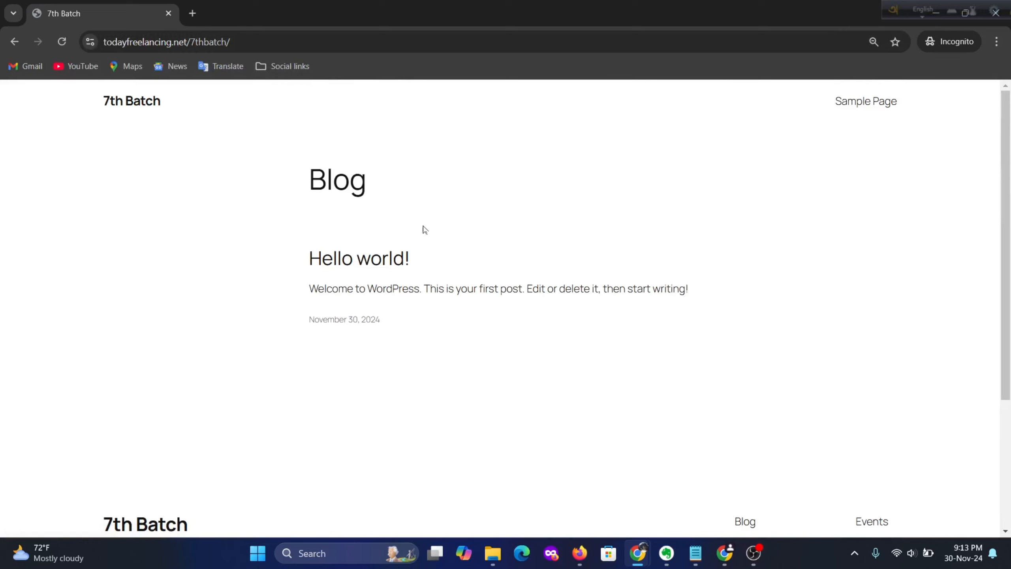
Step: From Elementor's Maintenance Mode settings, create a new template titled "Coming Soon" and publish it
mouse_move(638, 553)
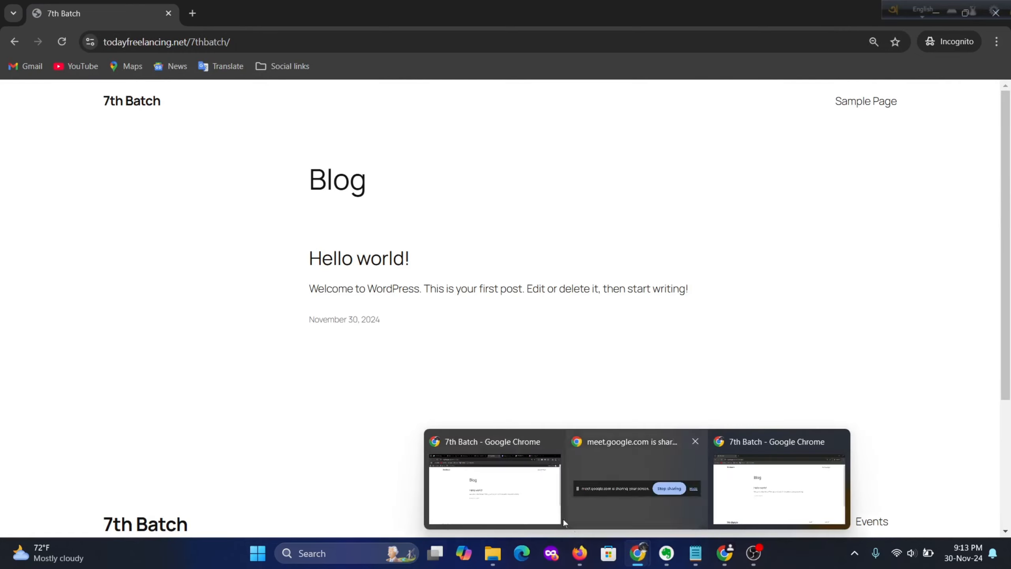
left_click(520, 509)
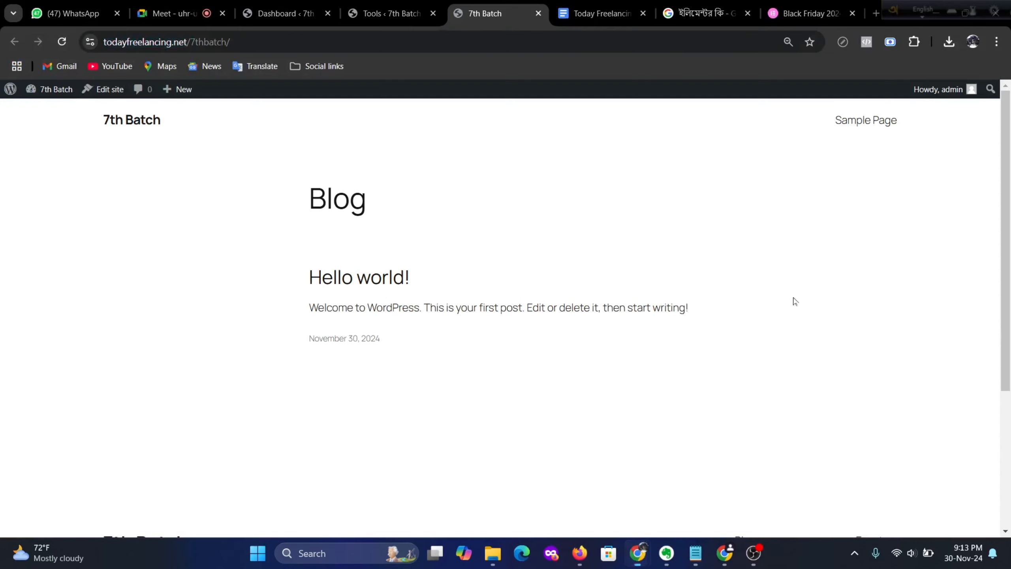
left_click(393, 13)
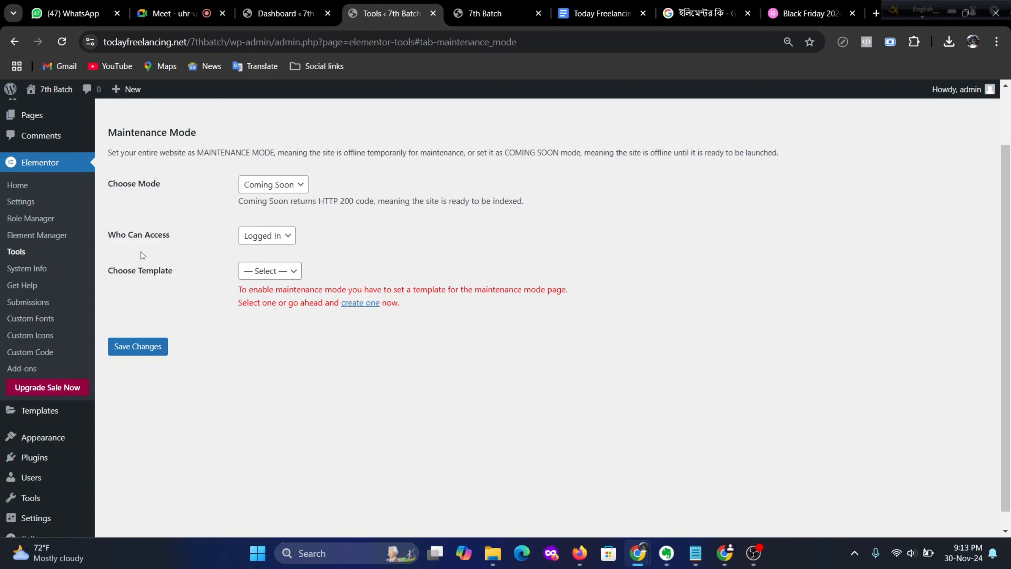
scroll(318, 237, "up", 3)
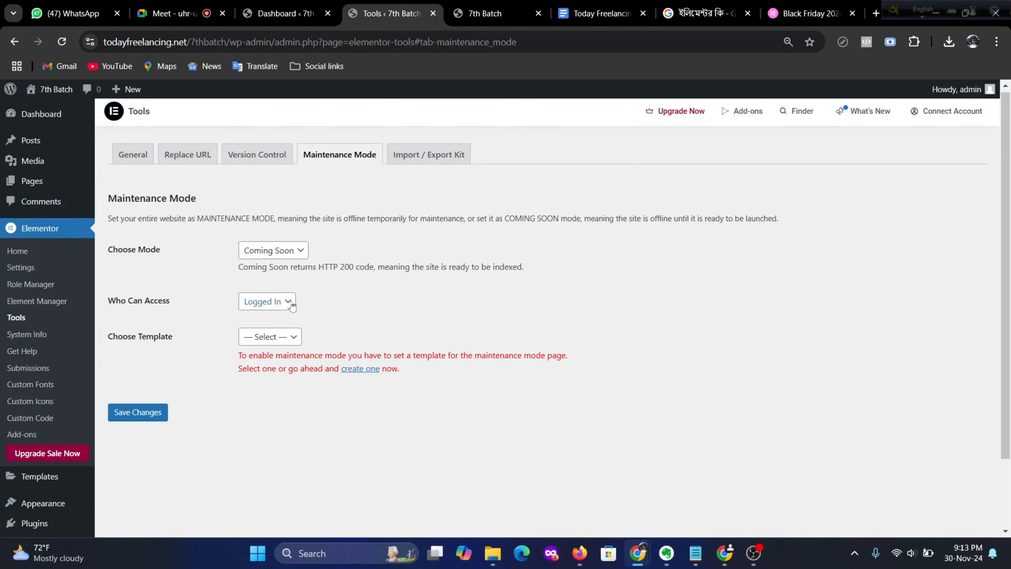
left_click(293, 340)
left_click(619, 344)
left_click(351, 368)
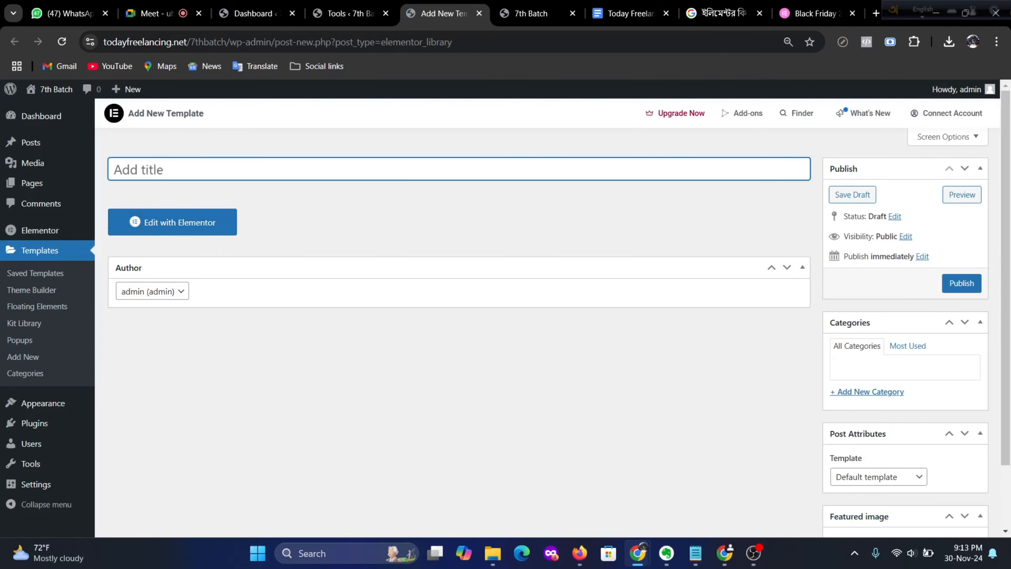
type("Coming Soon")
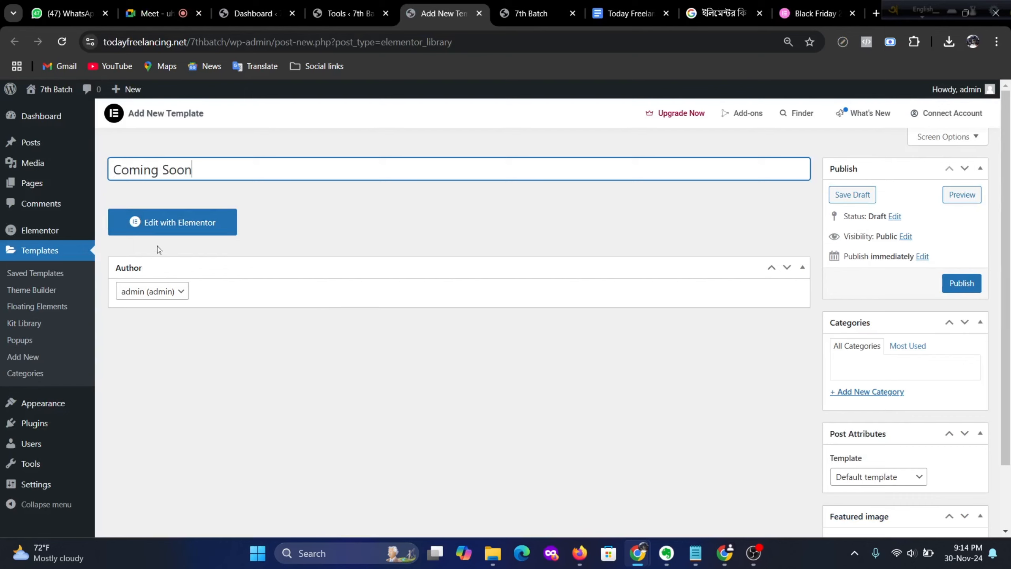
left_click(957, 286)
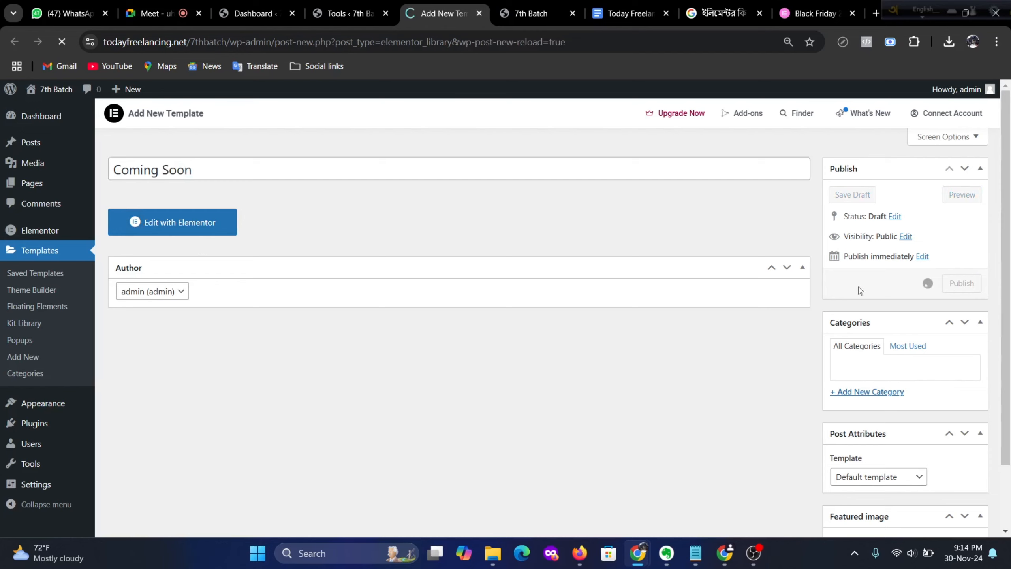
Step: Open the Coming Soon template in the Elementor editor, dismiss the notification and add a Flexbox container
left_click(176, 258)
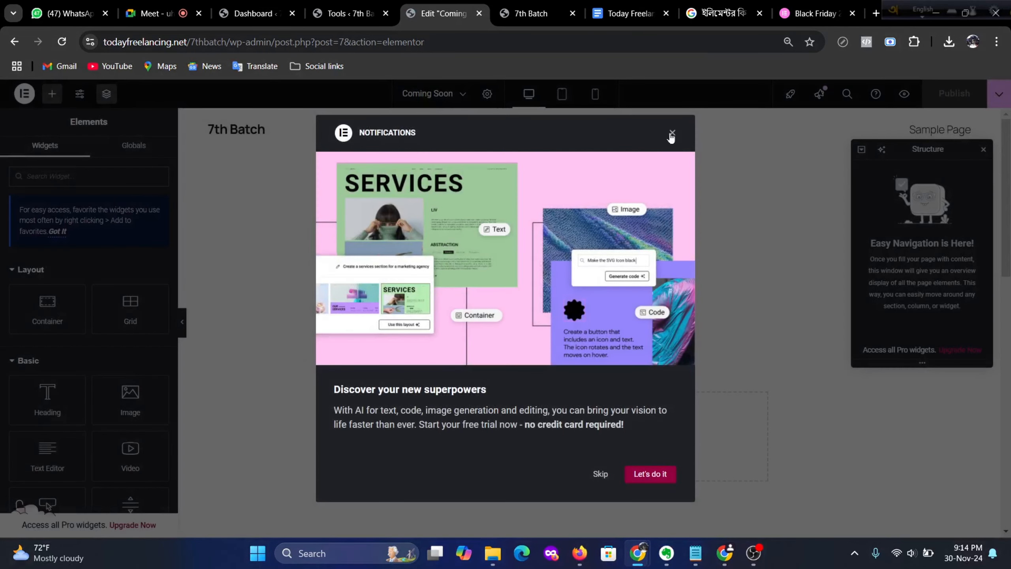
left_click(672, 133)
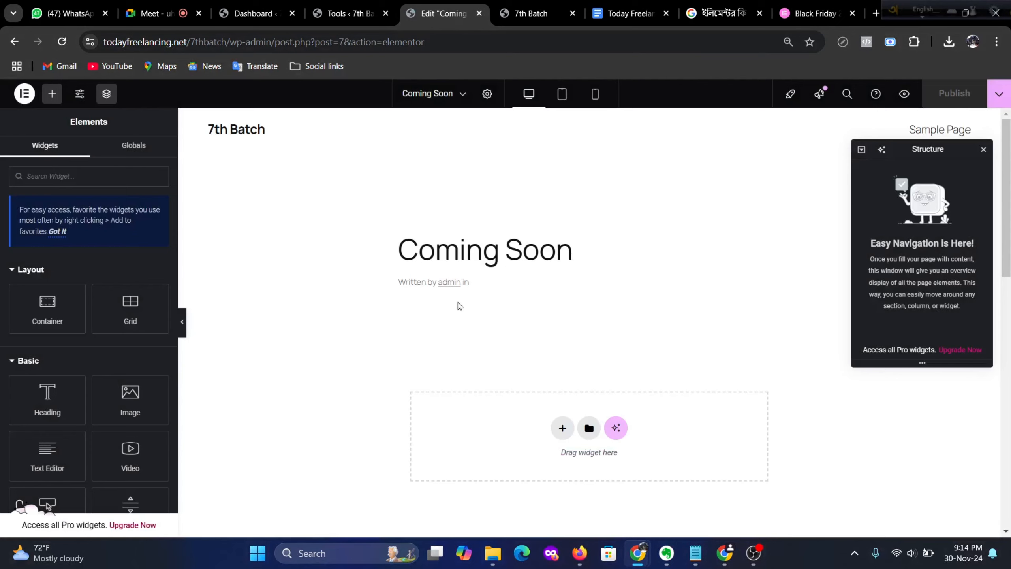
left_click(558, 438)
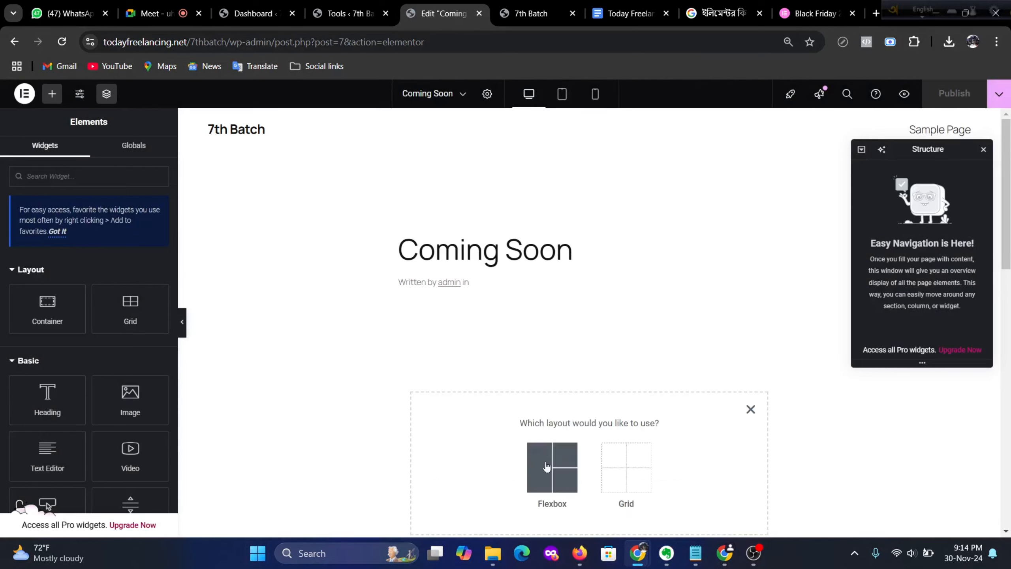
left_click(546, 466)
left_click(513, 469)
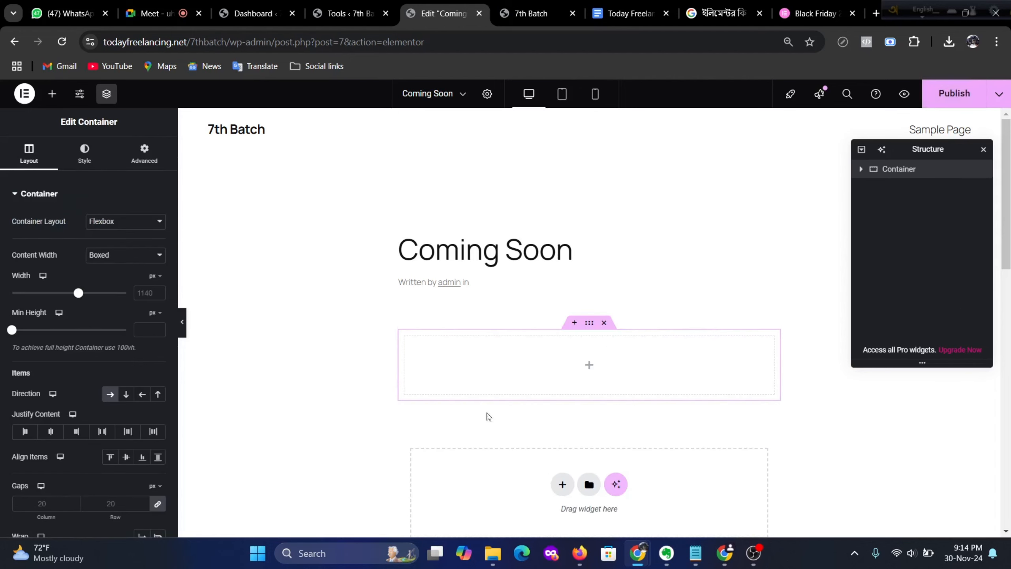
Step: Add a Heading widget reading "We are coming soon.." to the container and publish the template
left_click(590, 365)
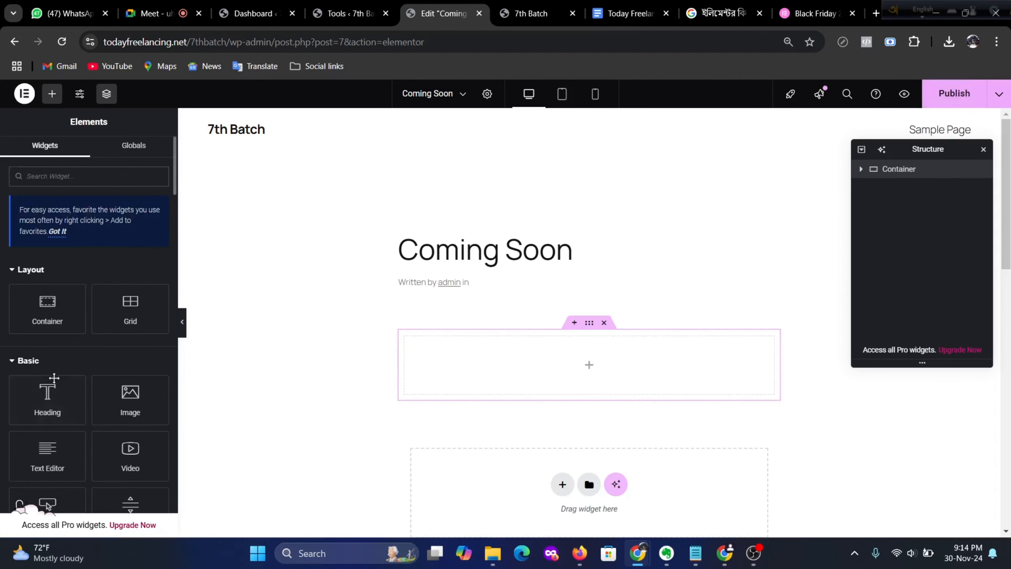
left_click_drag(47, 393, 633, 379)
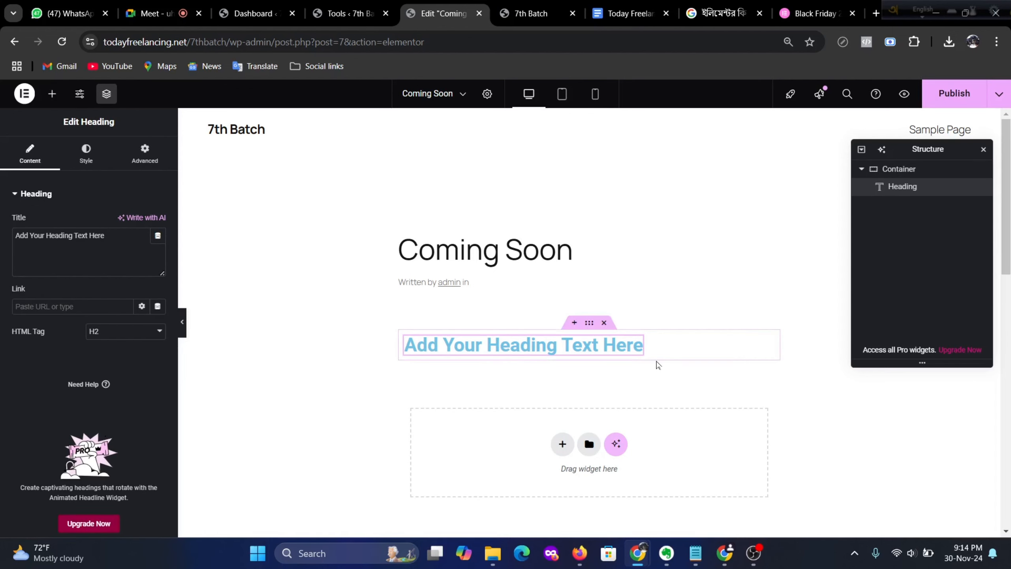
left_click_drag(105, 235, 1, 227)
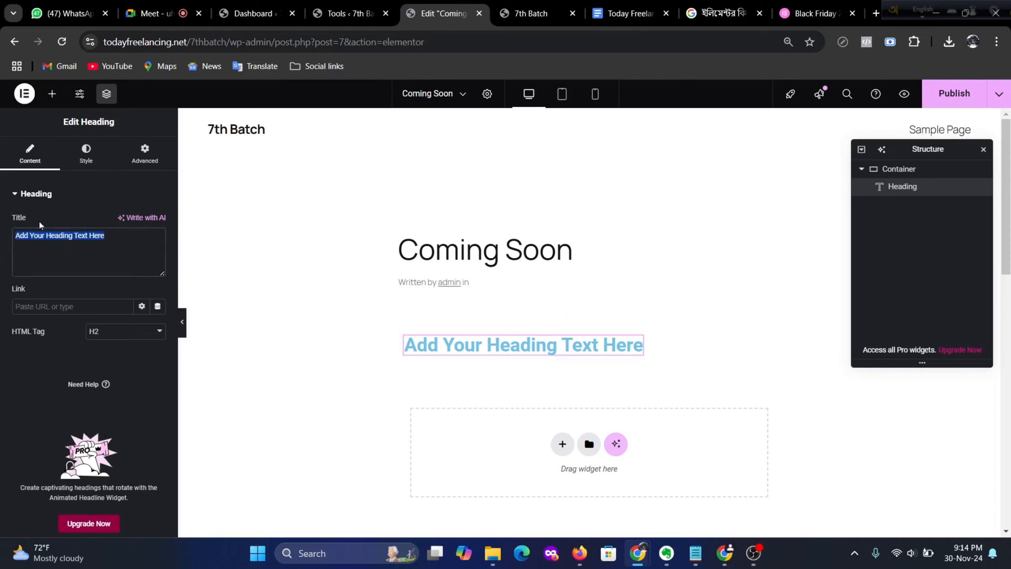
type("We are c")
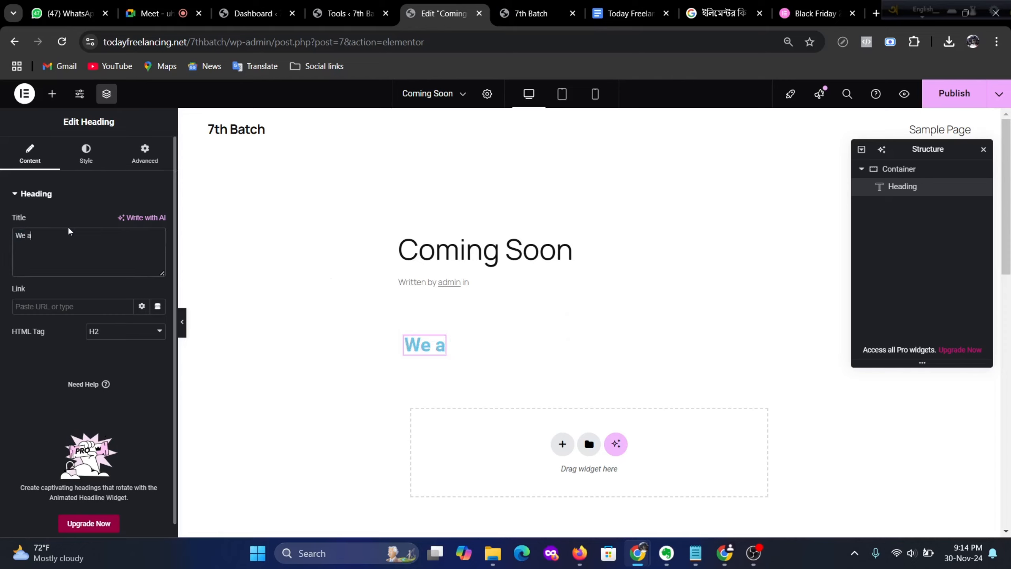
type("i")
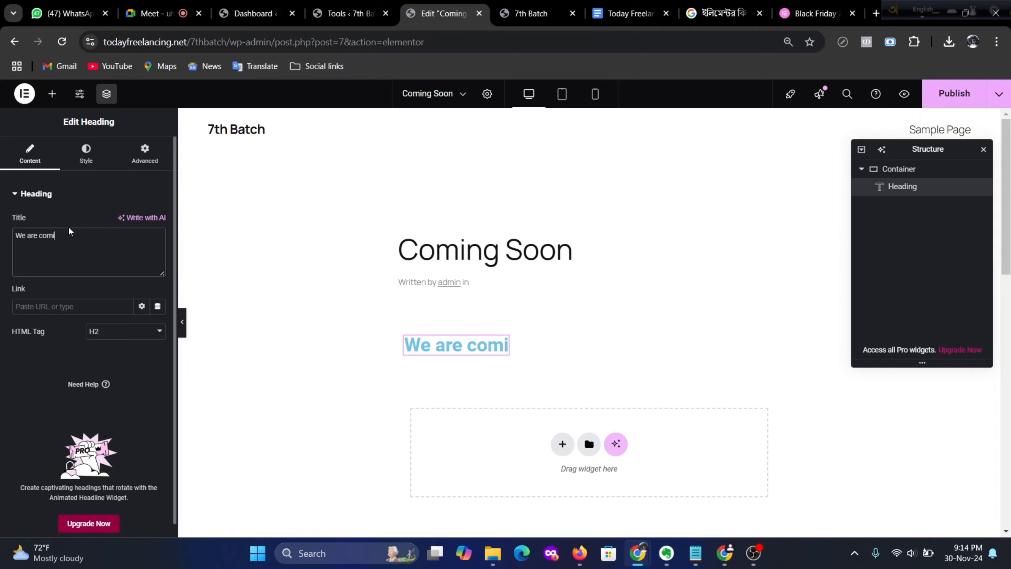
type("ng so")
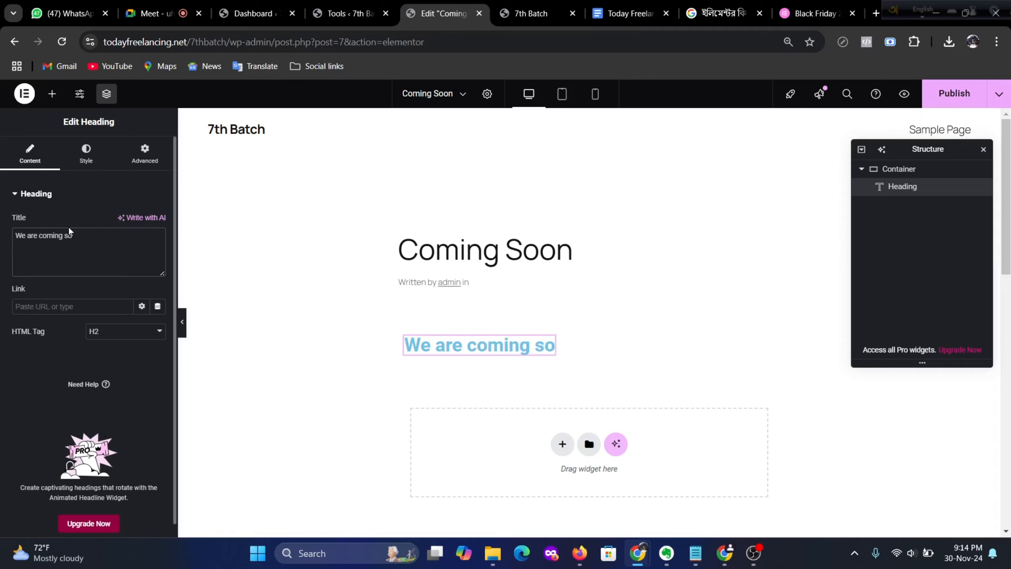
type("on..")
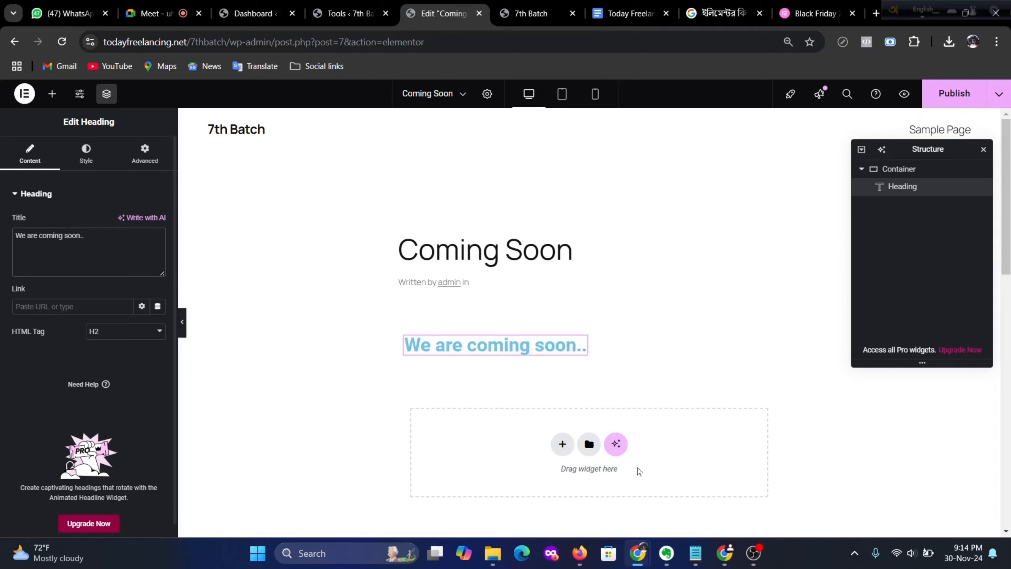
left_click(963, 95)
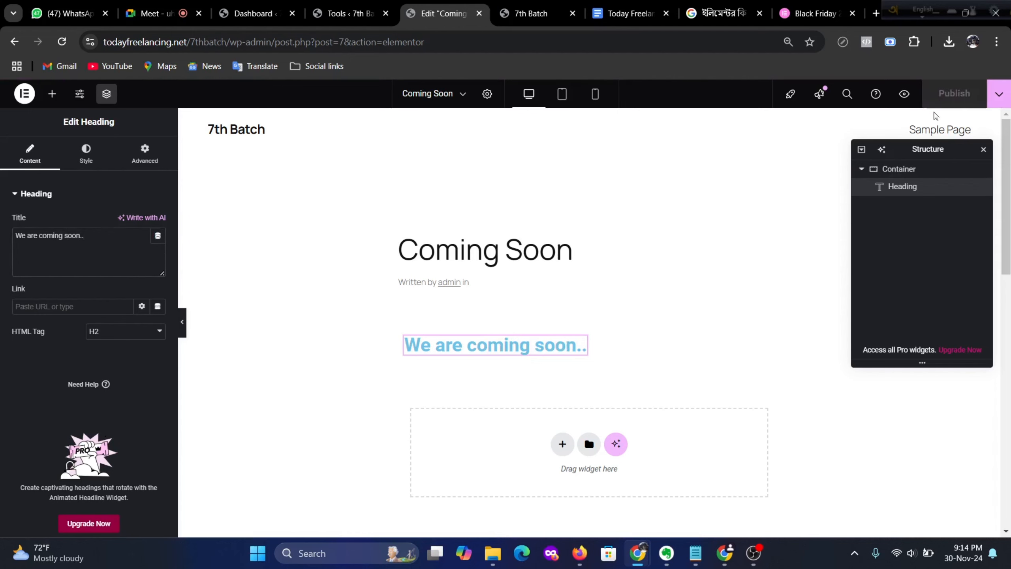
Step: Reload the 7th Batch site in the incognito window and look over the page as a visitor
left_click(728, 498)
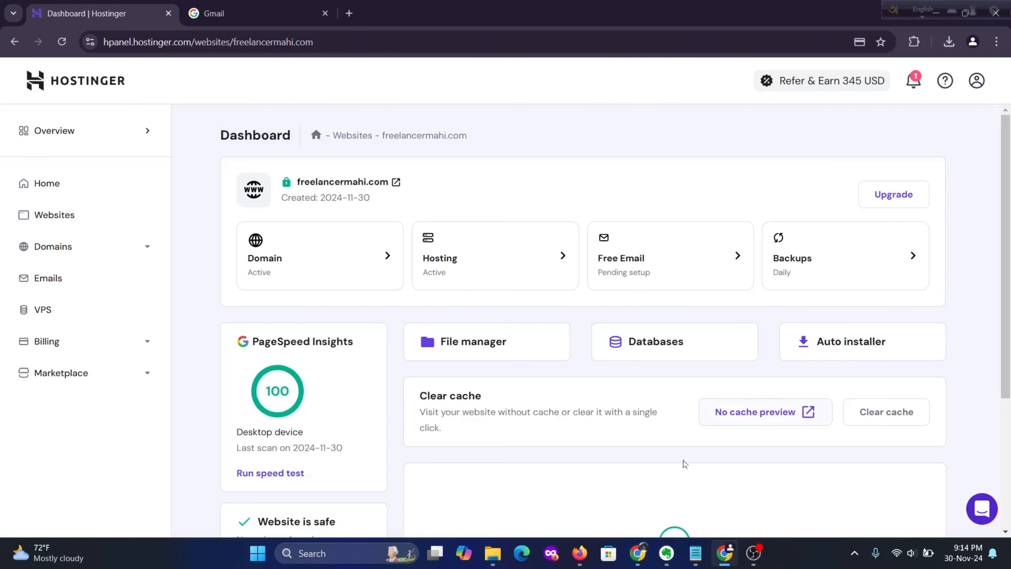
mouse_move(638, 553)
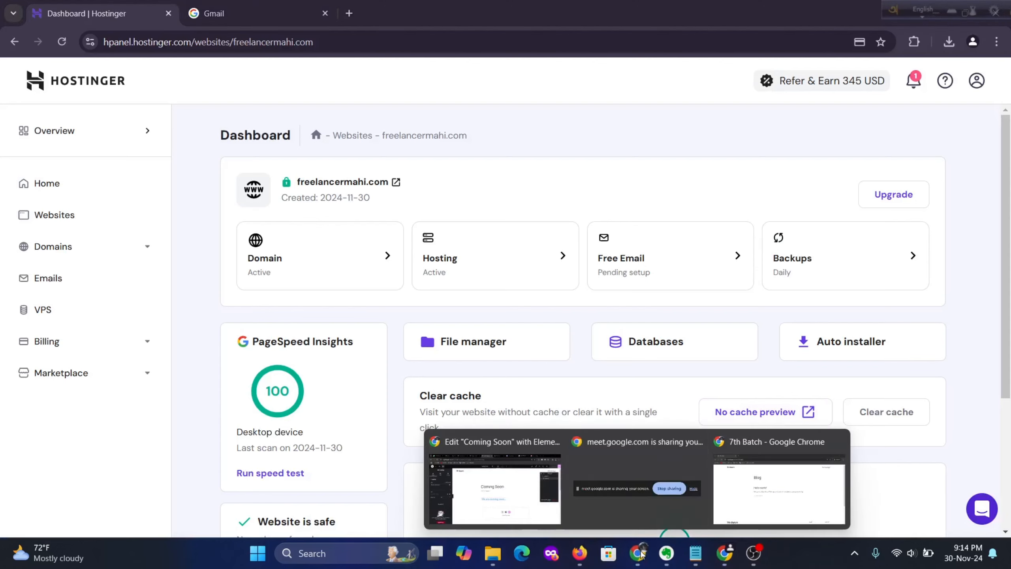
left_click(780, 490)
left_click(63, 42)
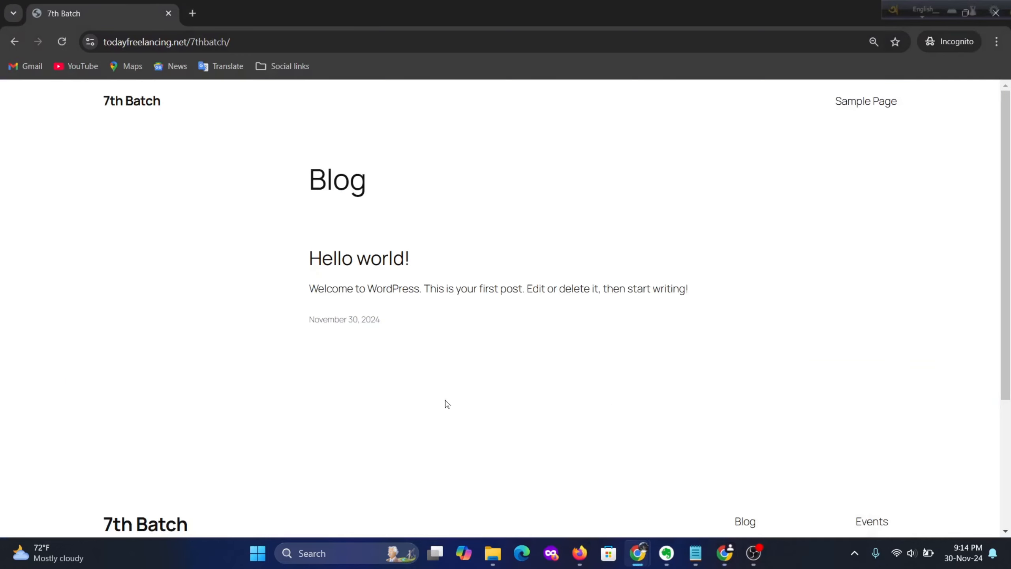
scroll(484, 374, "down", 3)
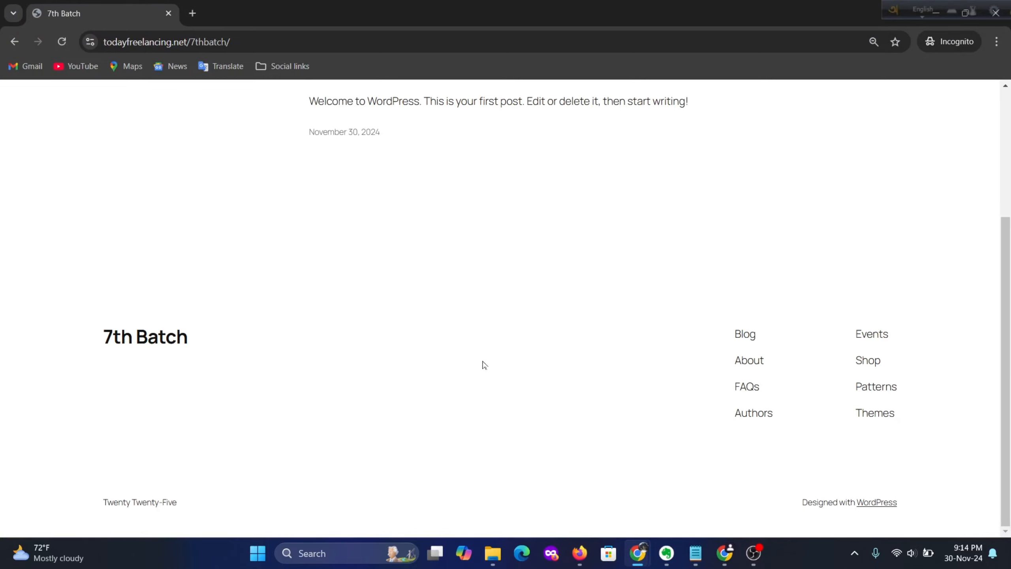
scroll(485, 364, "up", 3)
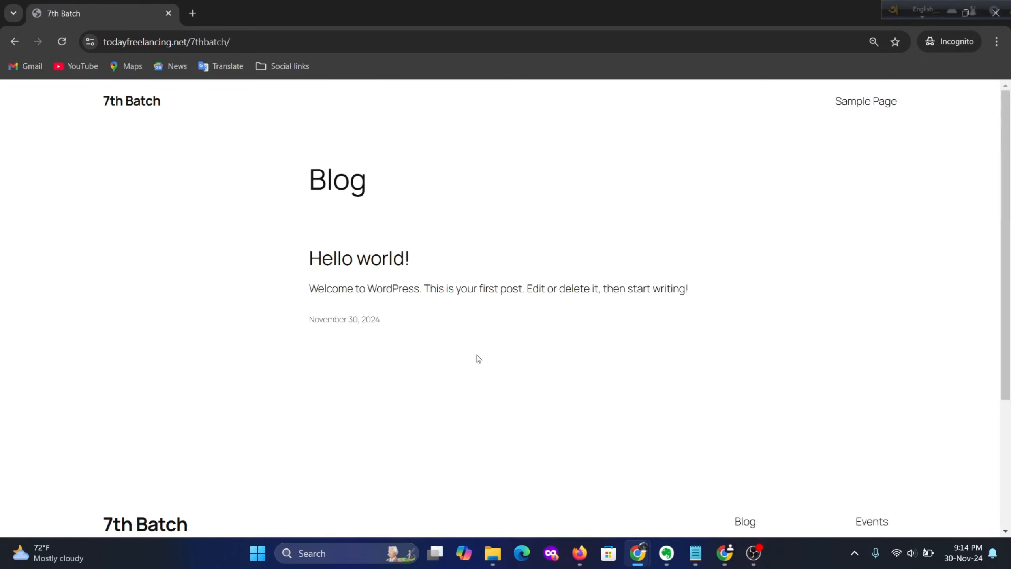
scroll(456, 343, "down", 1)
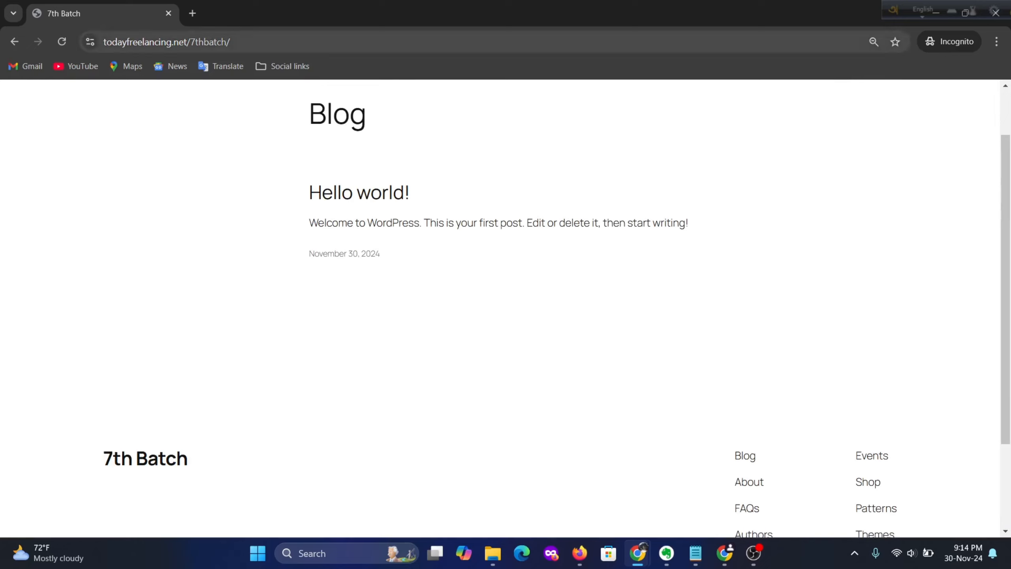
left_click(278, 42)
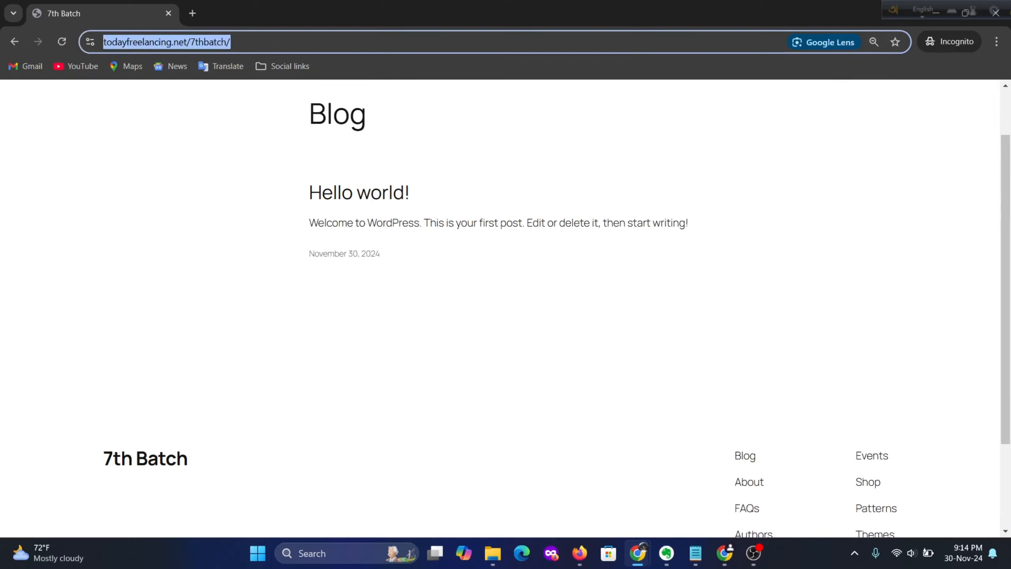
mouse_move(638, 558)
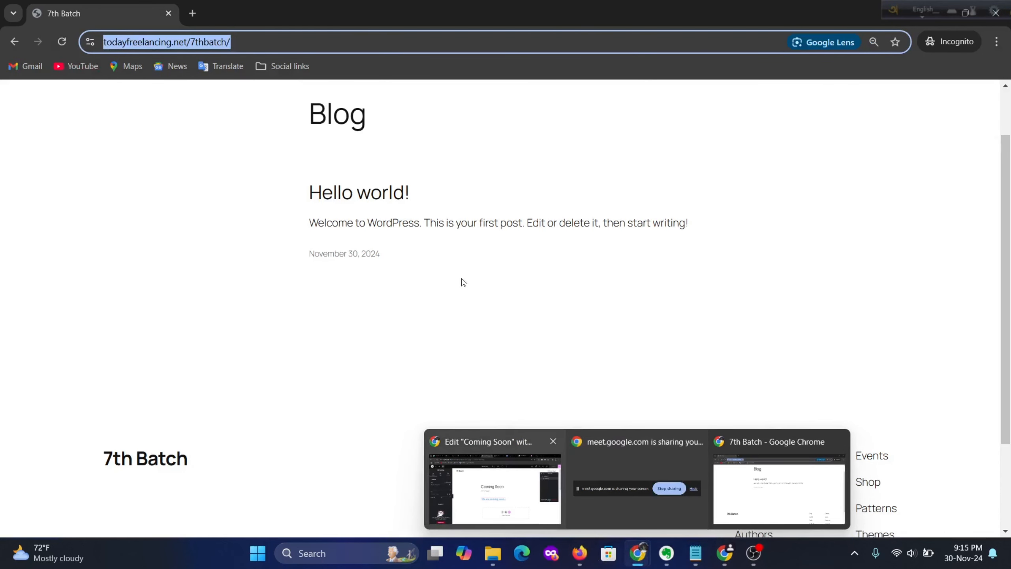
left_click(583, 482)
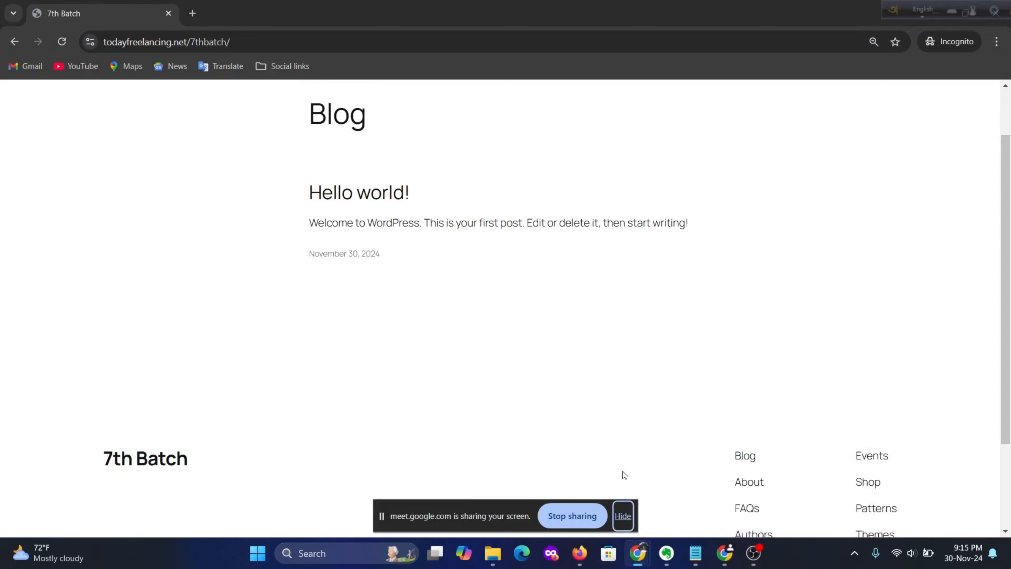
left_click(754, 553)
left_click(995, 396)
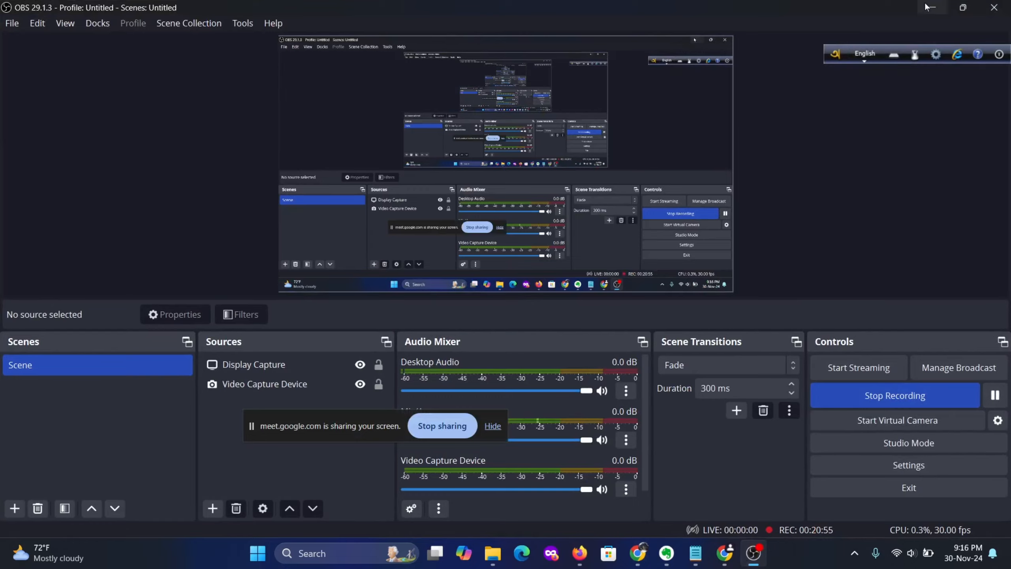
left_click(933, 8)
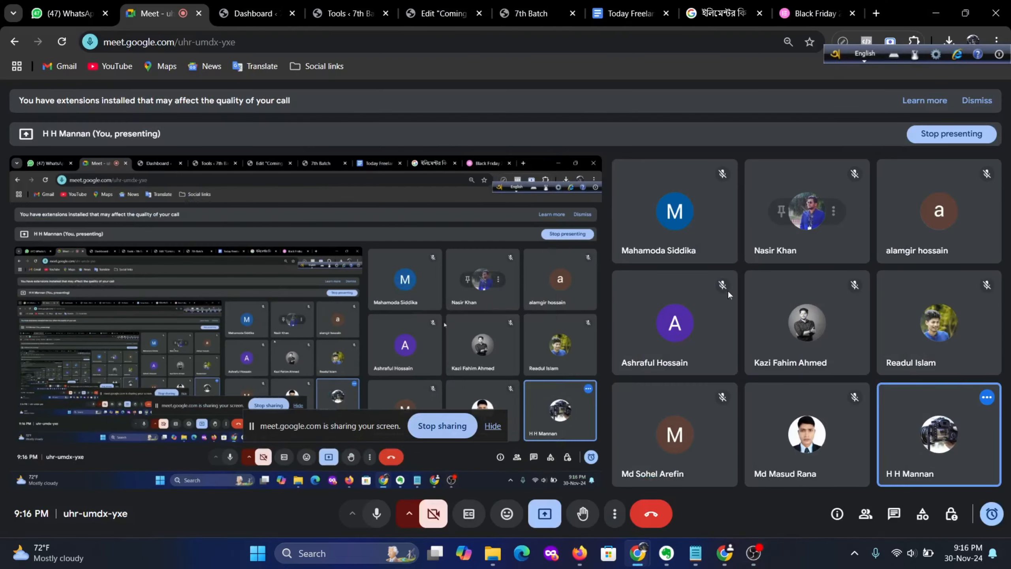
Step: Reload Elementor's Maintenance Mode settings, choose Coming Soon as the template and save the changes
left_click(433, 13)
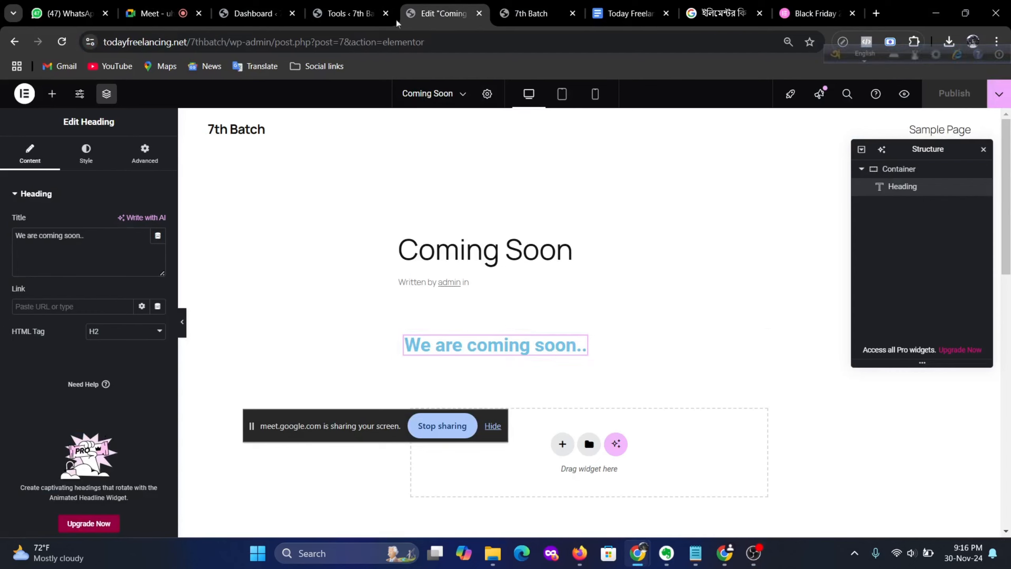
left_click(378, 14)
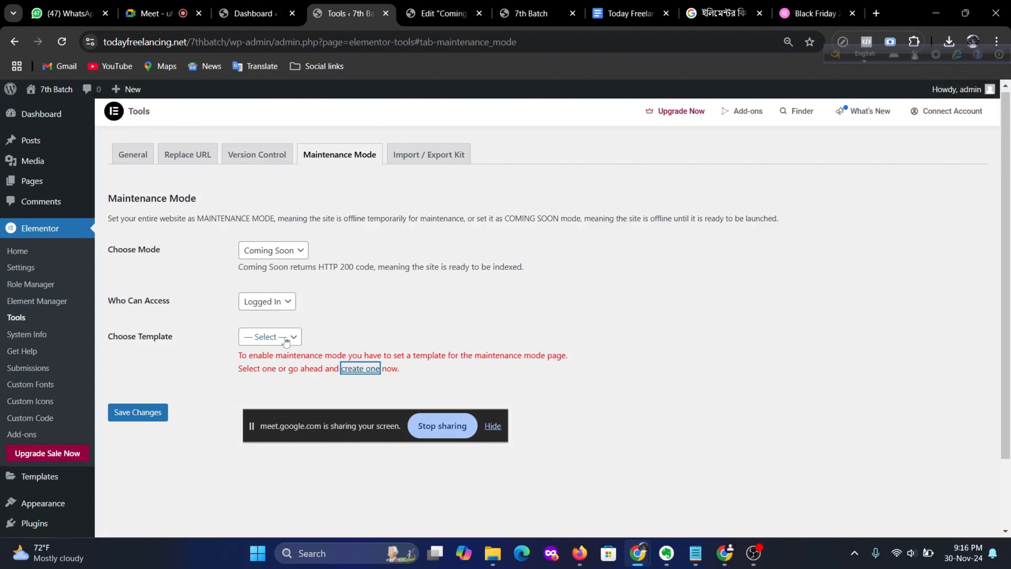
left_click(133, 90)
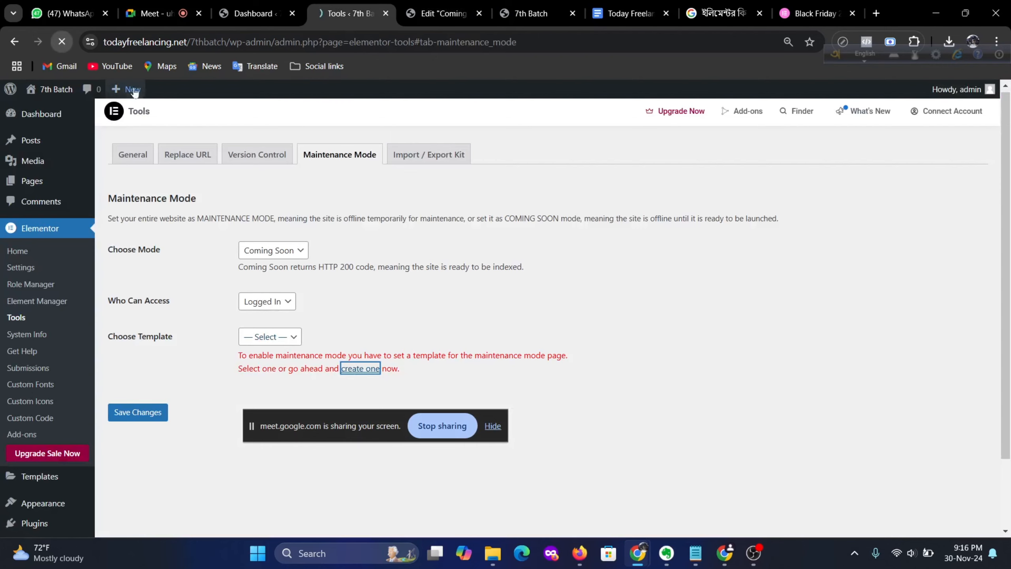
left_click(295, 337)
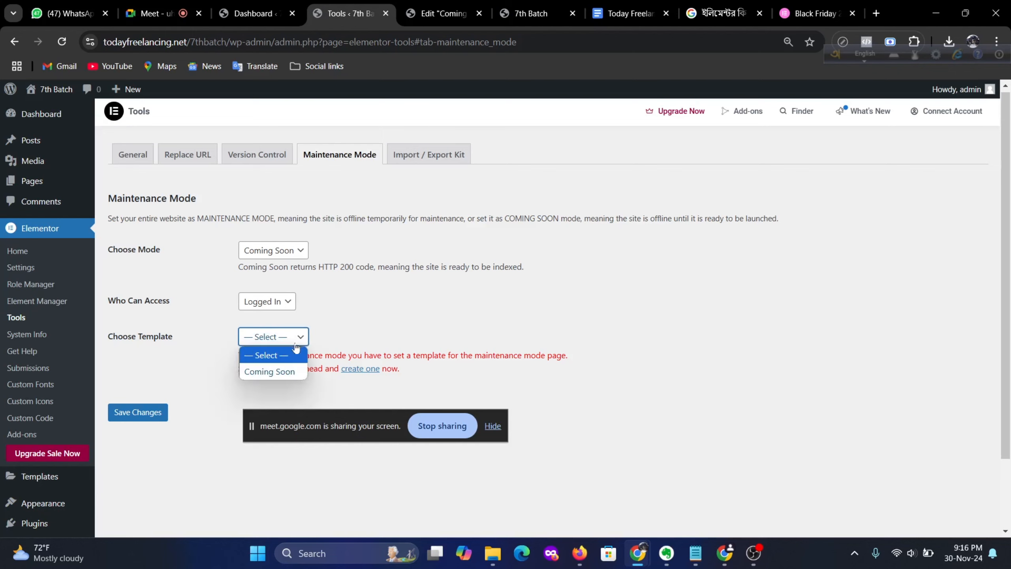
left_click(280, 373)
left_click(159, 401)
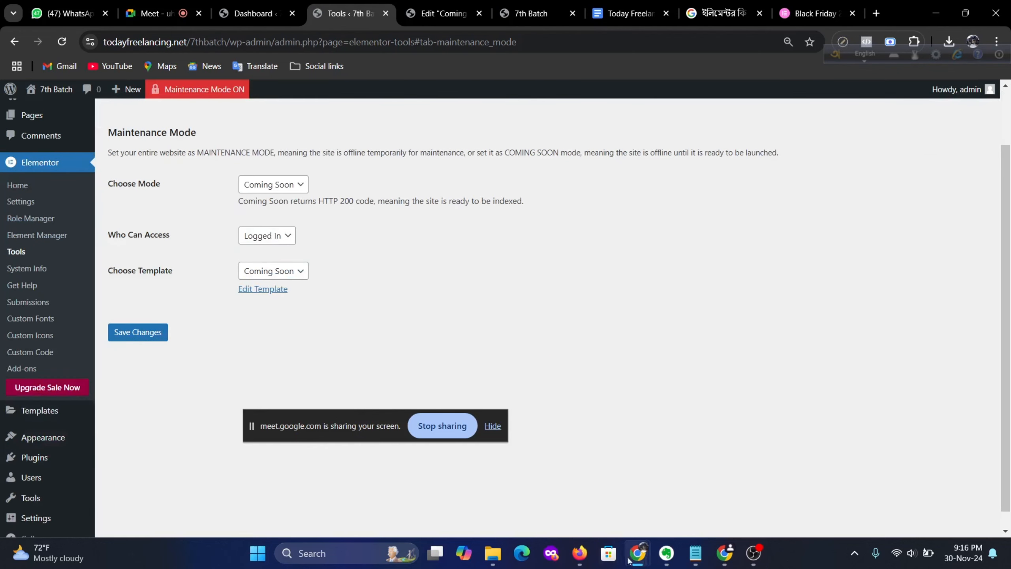
Step: Check the site's Coming Soon page as a visitor in the incognito window, moving the screen-sharing notice out of the way
mouse_move(635, 556)
left_click(778, 478)
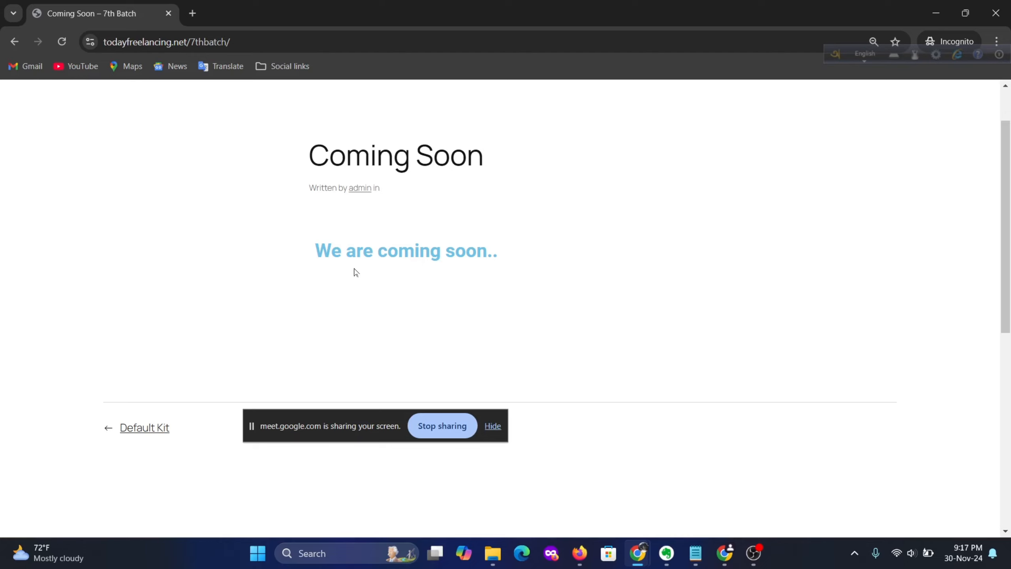
left_click_drag(297, 422, 97, 518)
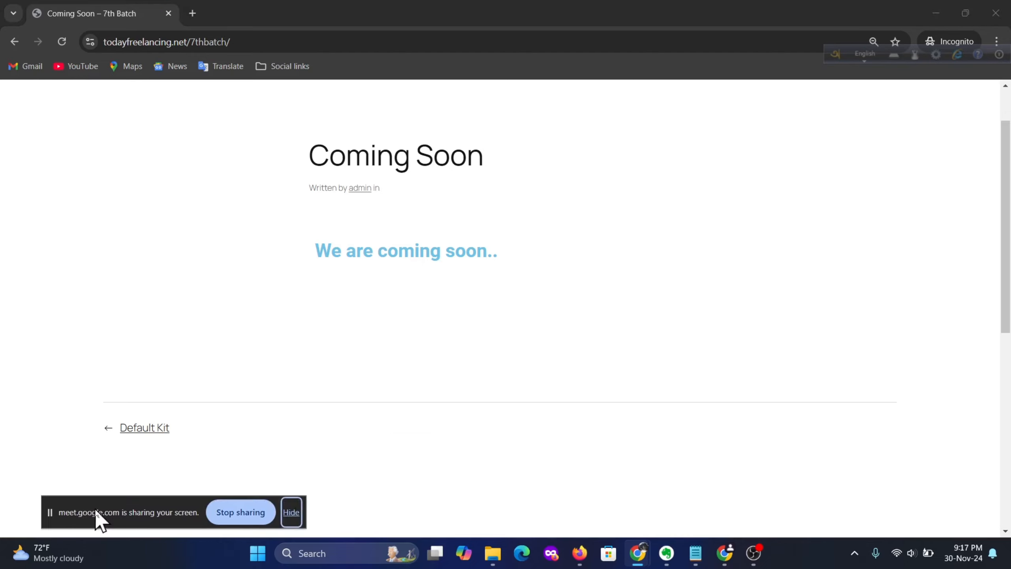
Step: Return to Elementor's Maintenance Mode settings and review the available Choose Mode options, keeping Coming Soon
mouse_move(637, 553)
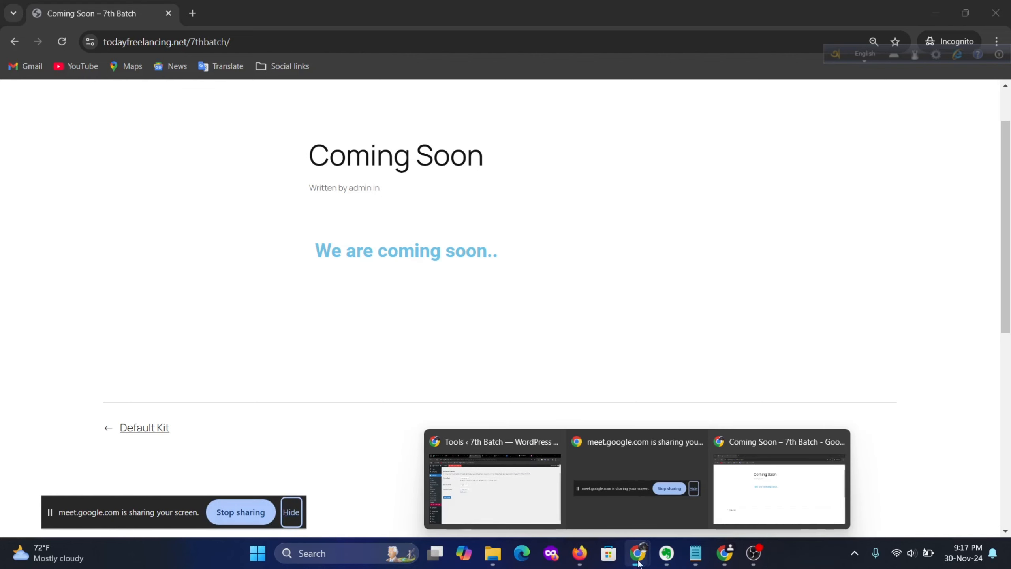
left_click(522, 482)
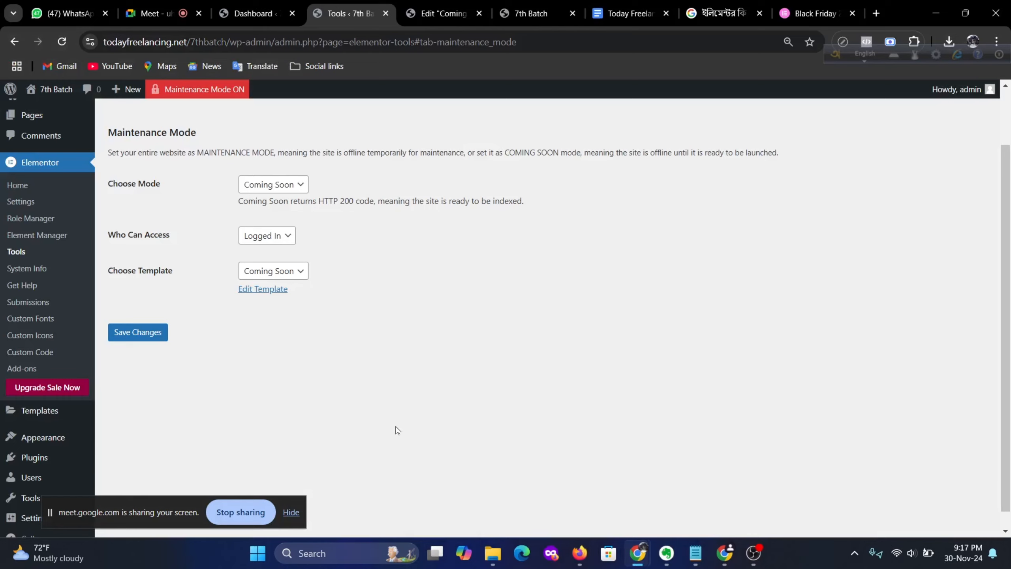
left_click(301, 186)
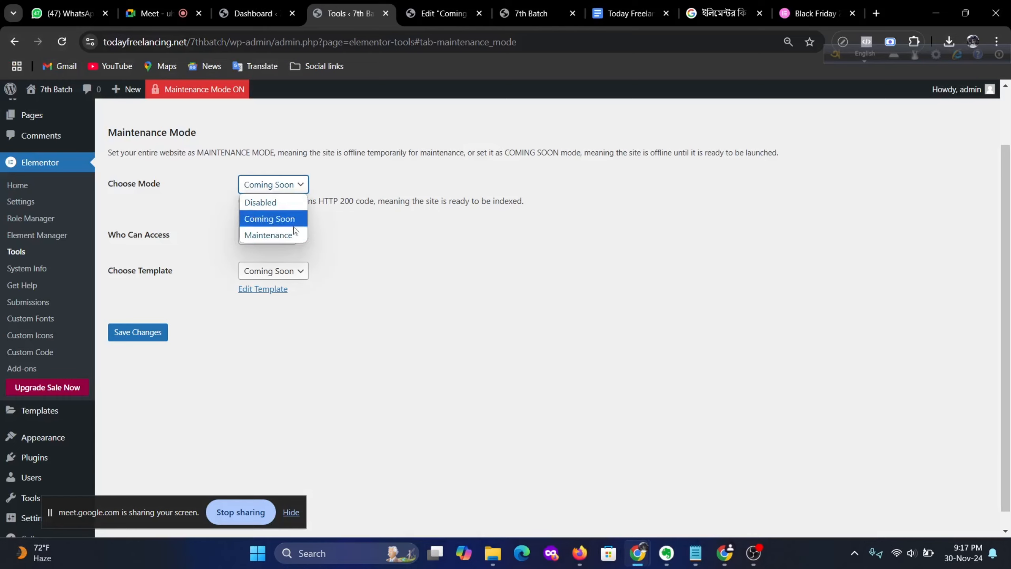
left_click(437, 271)
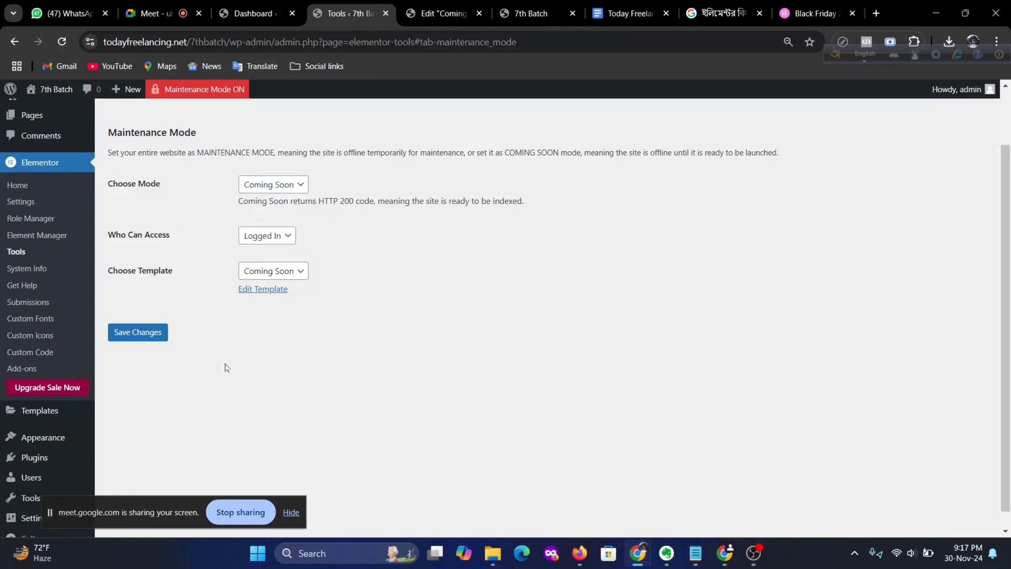
scroll(219, 302, "up", 2)
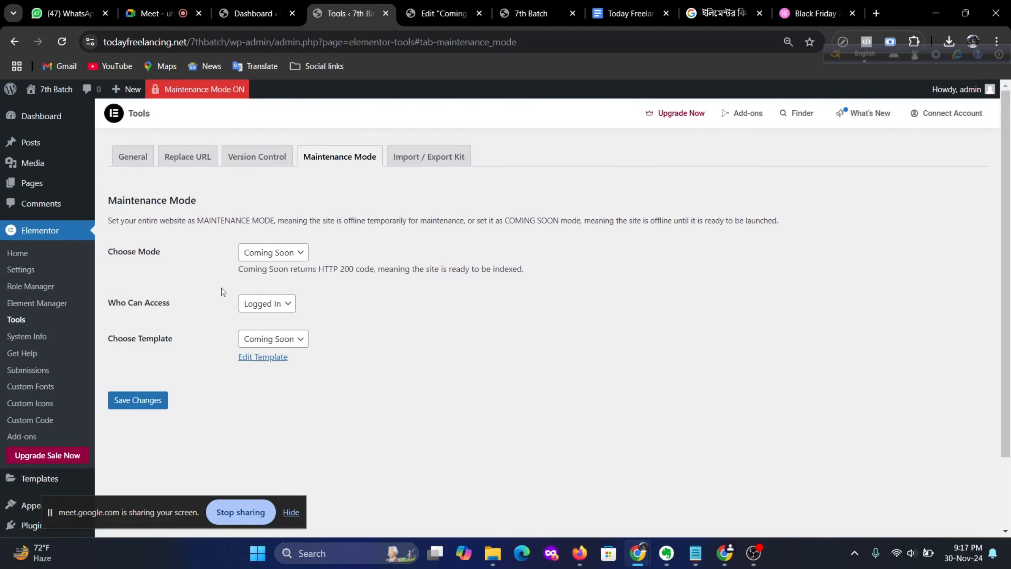
Step: Look over the template kit export and import options in Elementor's Import / Export Kit tools
left_click(430, 161)
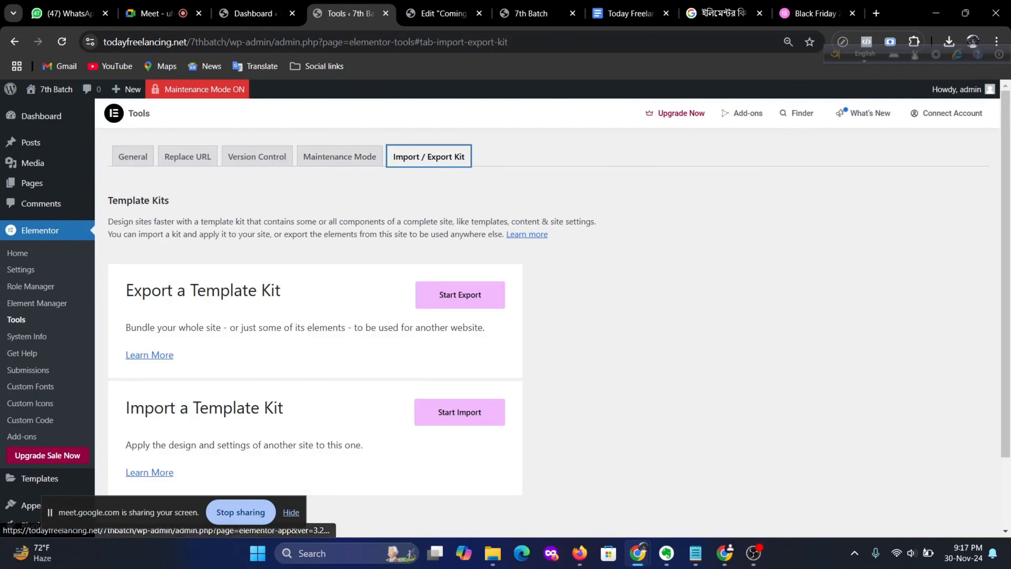
scroll(315, 341, "down", 1)
scroll(304, 328, "up", 2)
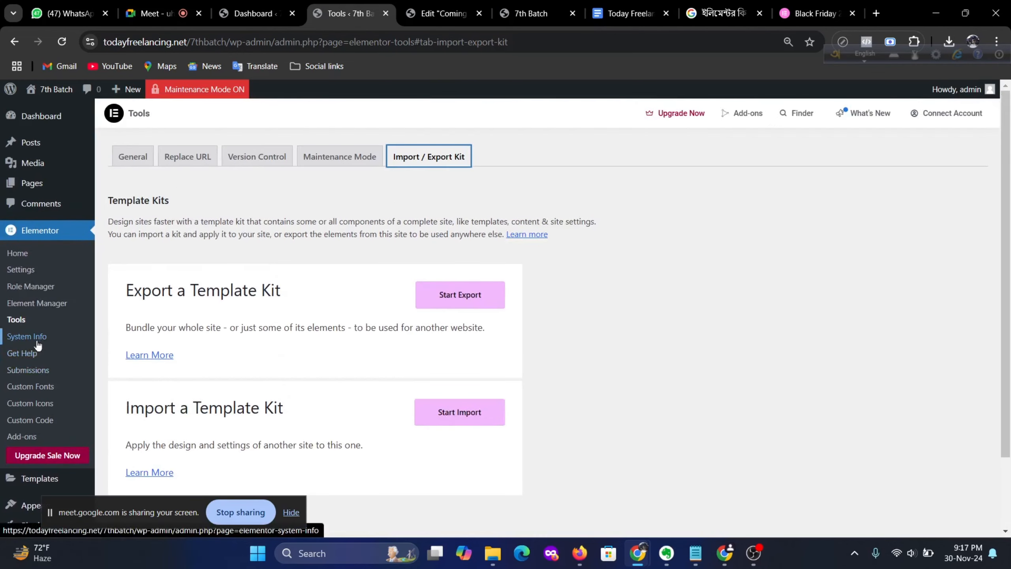
Step: Open Elementor's System Info page and examine the server environment, WordPress environment, theme, plugin and log sections
left_click(35, 338)
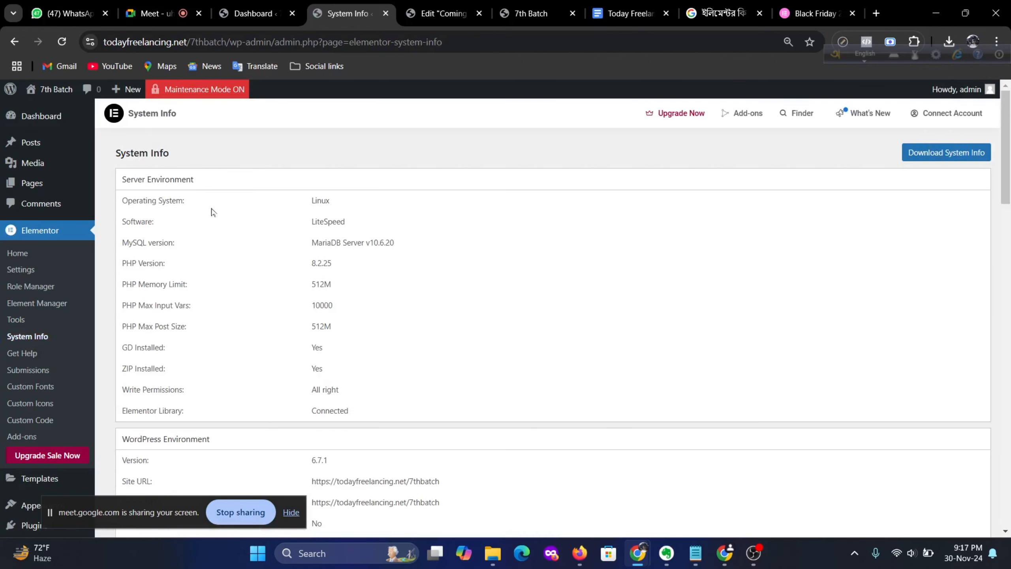
scroll(368, 310, "down", 5)
scroll(372, 287, "up", 5)
scroll(178, 363, "down", 15)
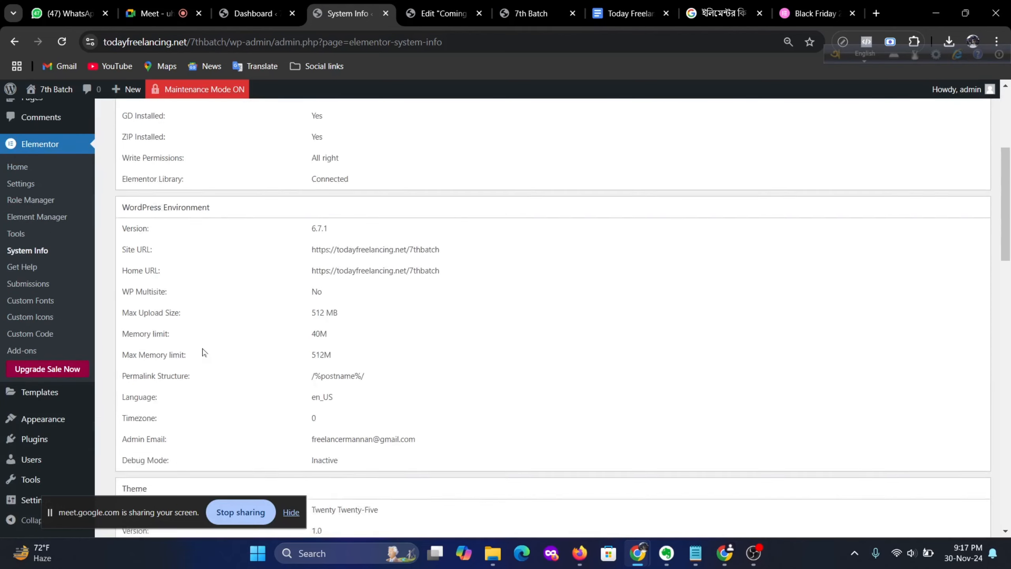
scroll(178, 363, "down", 12)
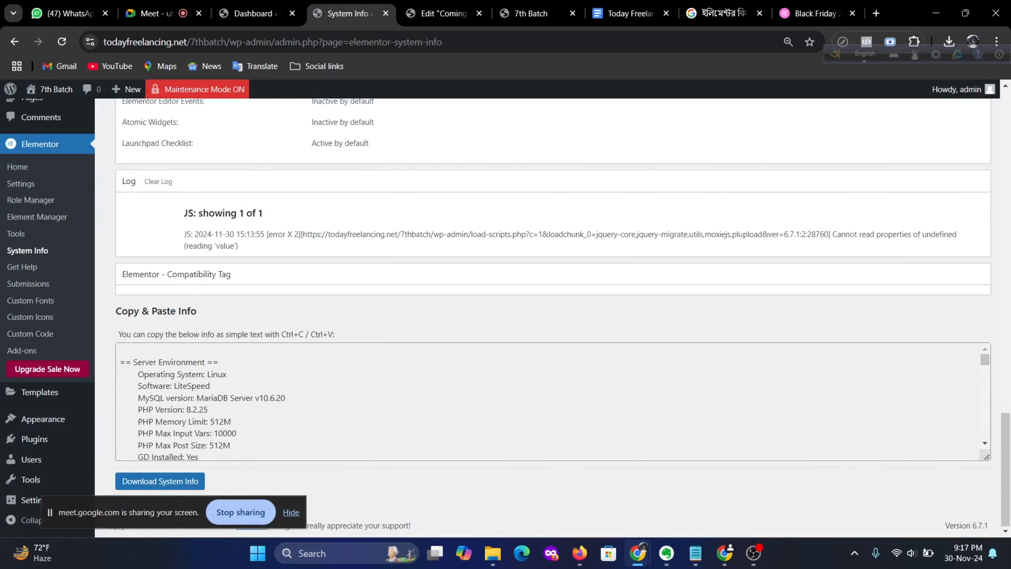
scroll(177, 363, "down", 5)
scroll(223, 402, "up", 5)
scroll(187, 259, "up", 18)
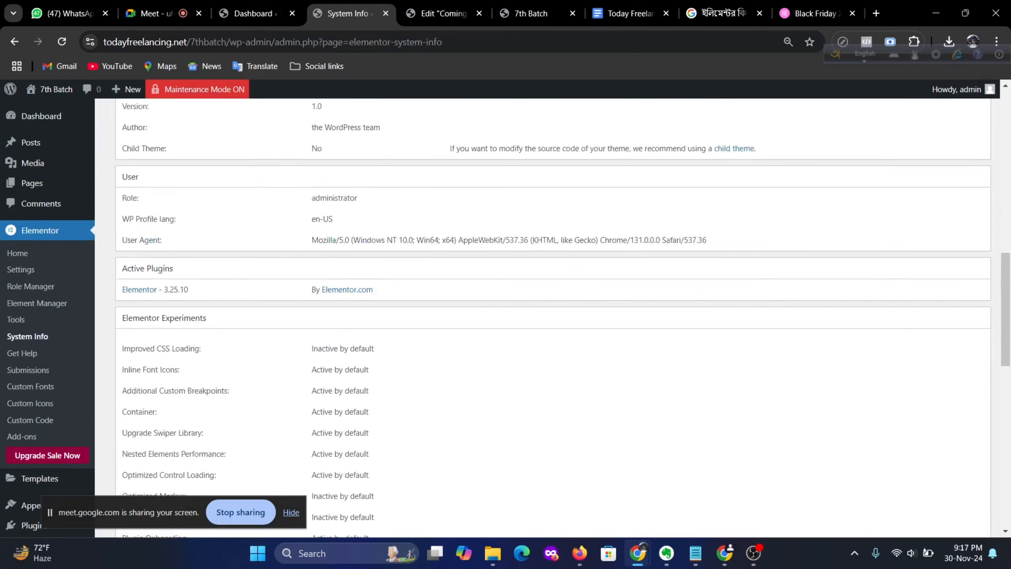
scroll(203, 286, "up", 3)
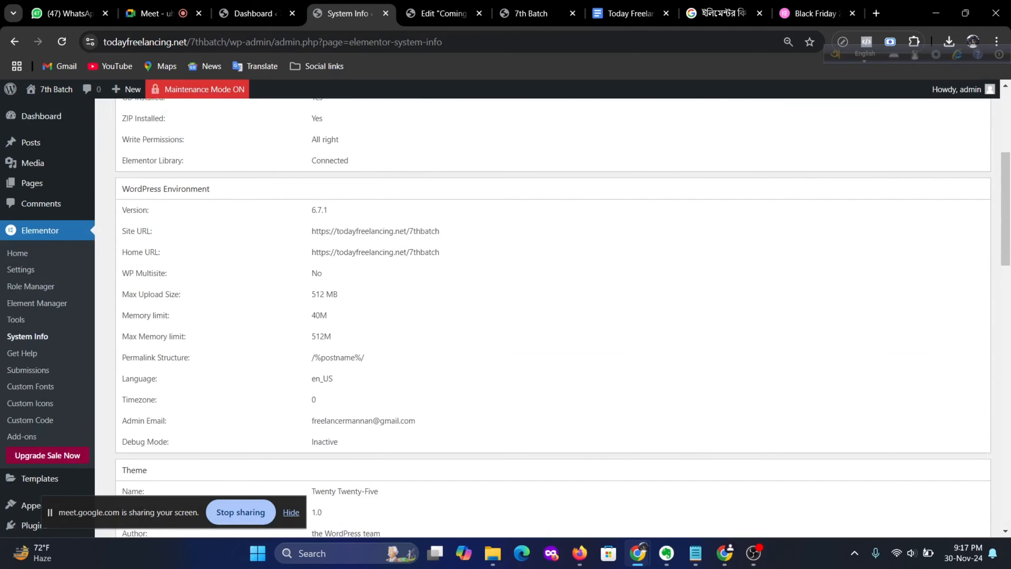
scroll(239, 378, "up", 3)
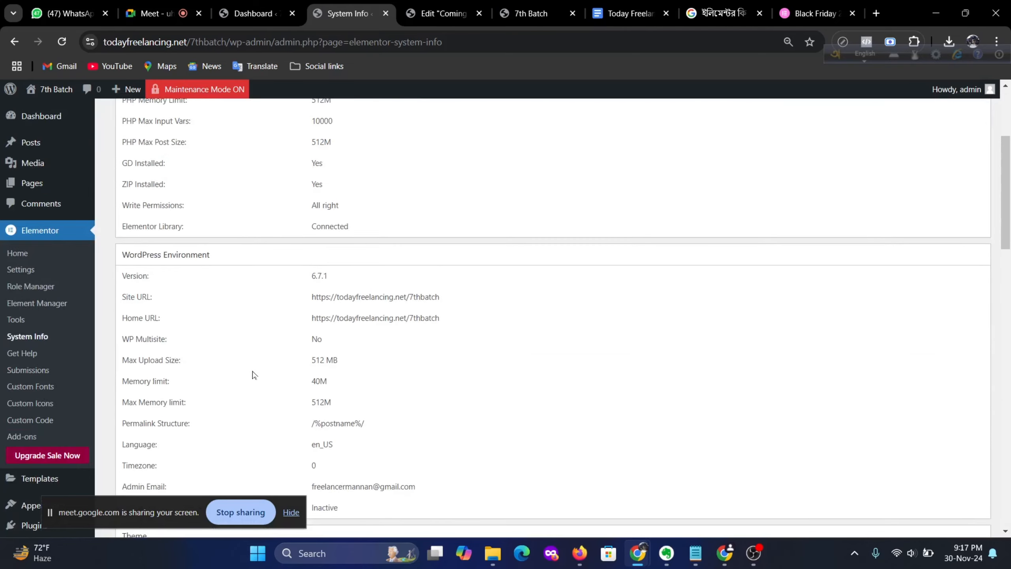
scroll(305, 352, "down", 3)
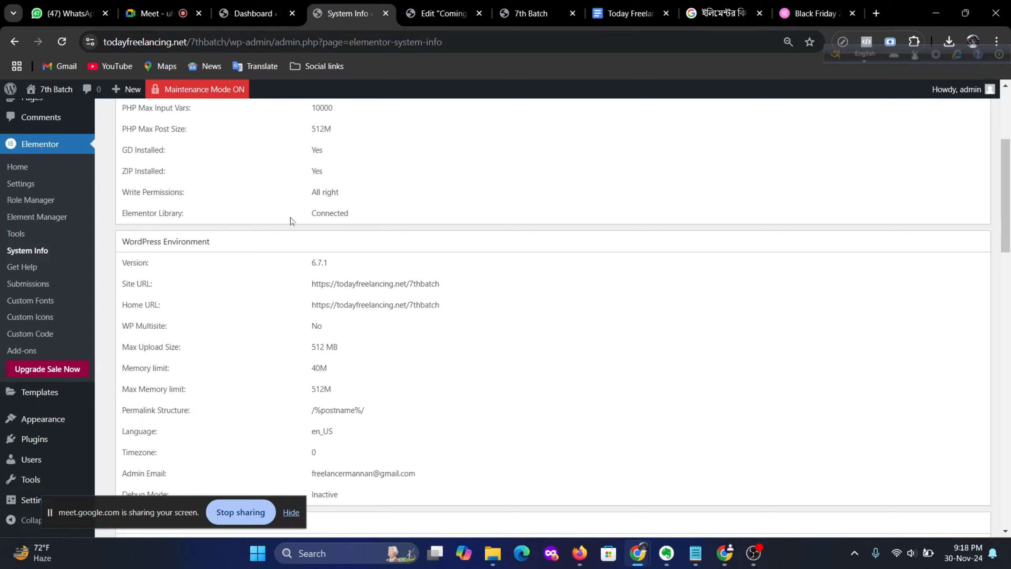
scroll(294, 265, "up", 5)
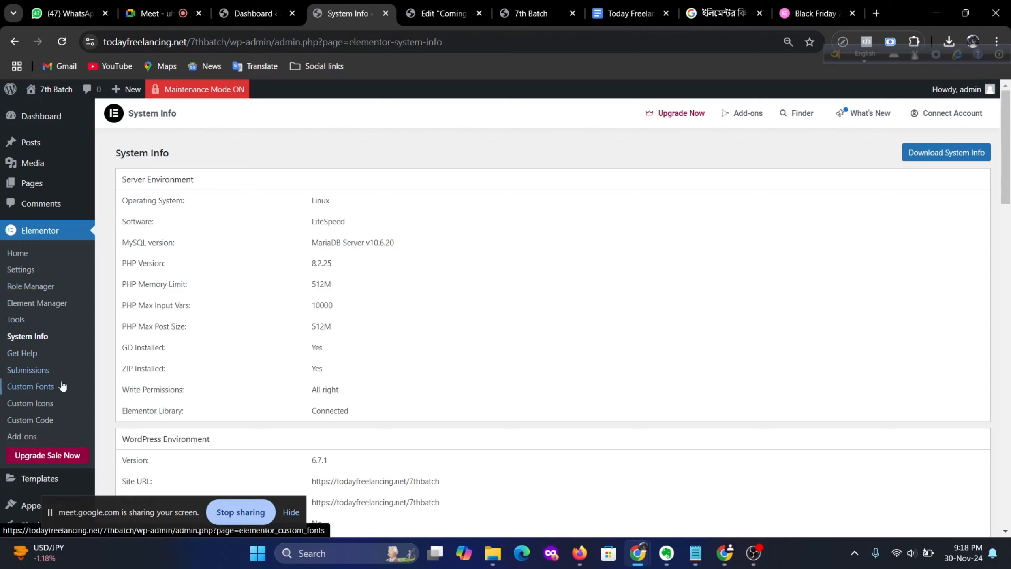
Step: Open Elementor's Get Help page briefly and close it, then look over the Submissions page
left_click(22, 355)
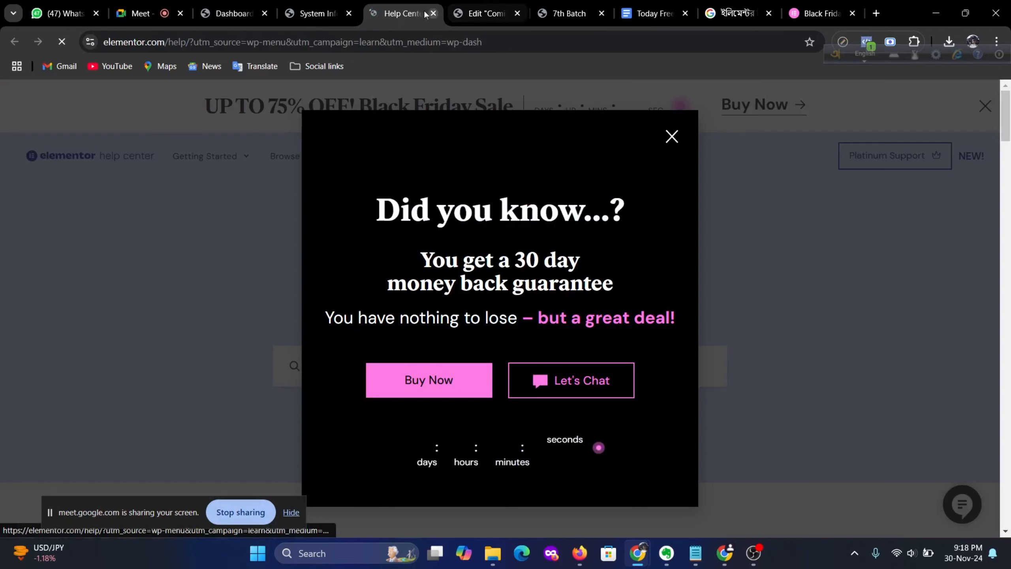
left_click(433, 13)
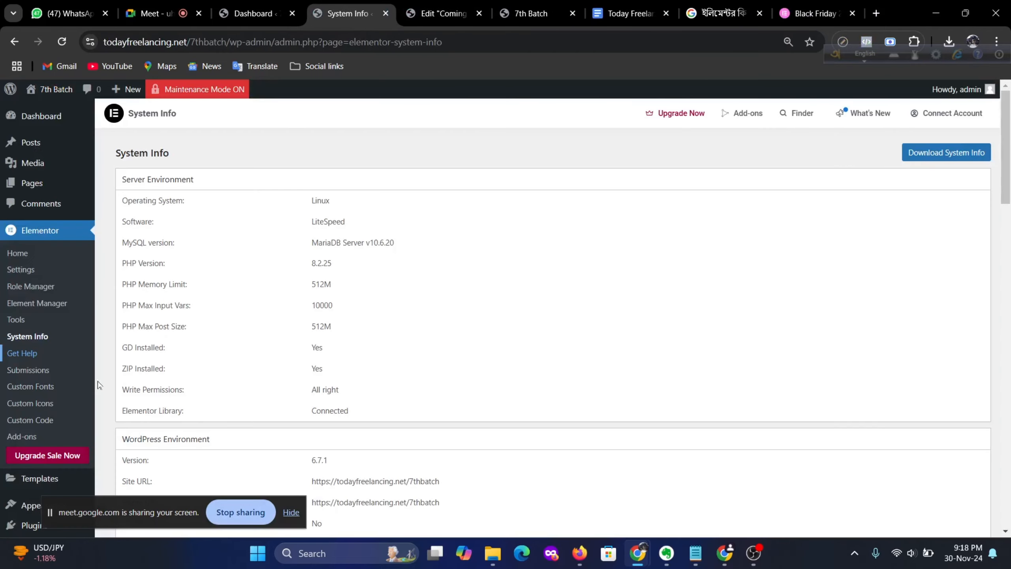
left_click(25, 372)
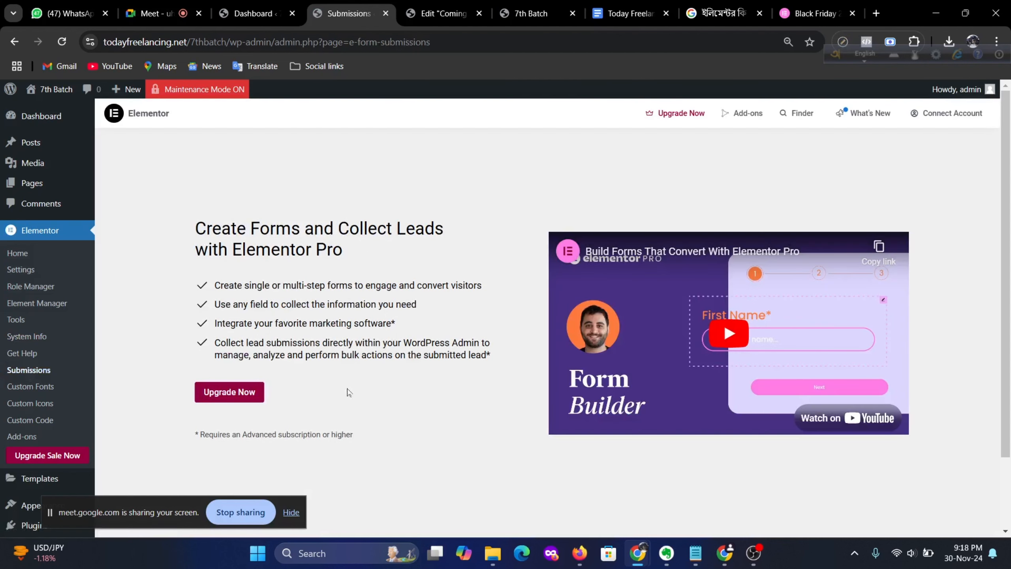
scroll(349, 395, "down", 2)
scroll(359, 392, "up", 2)
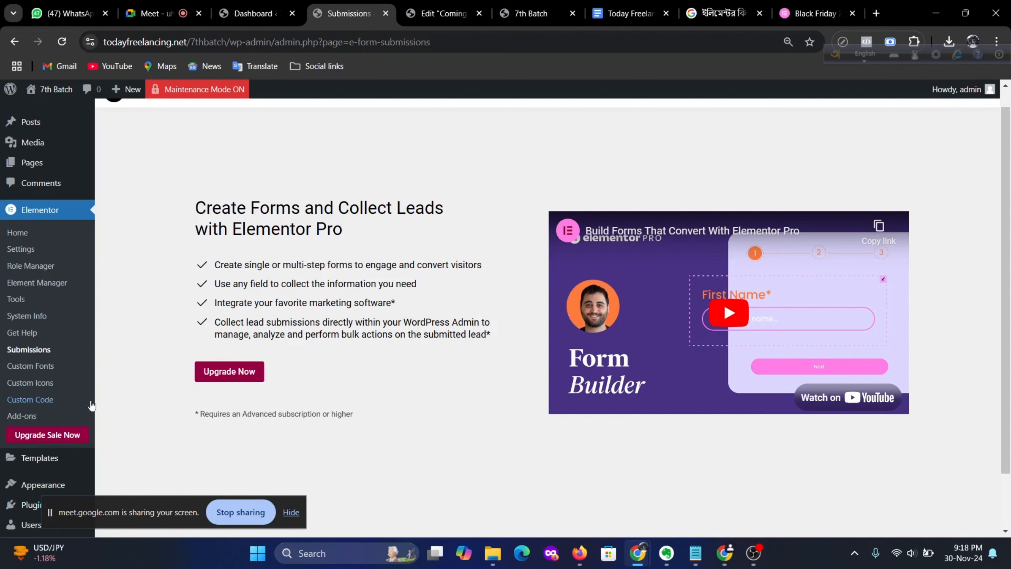
Step: Look over Elementor's Custom Fonts, Custom Icons and Custom Code pages
left_click(40, 367)
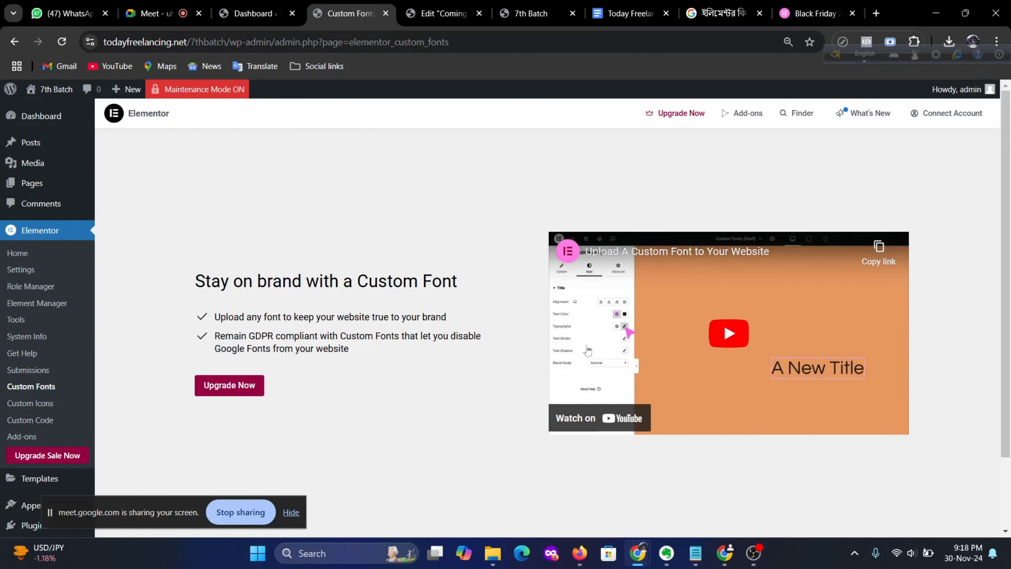
left_click(33, 408)
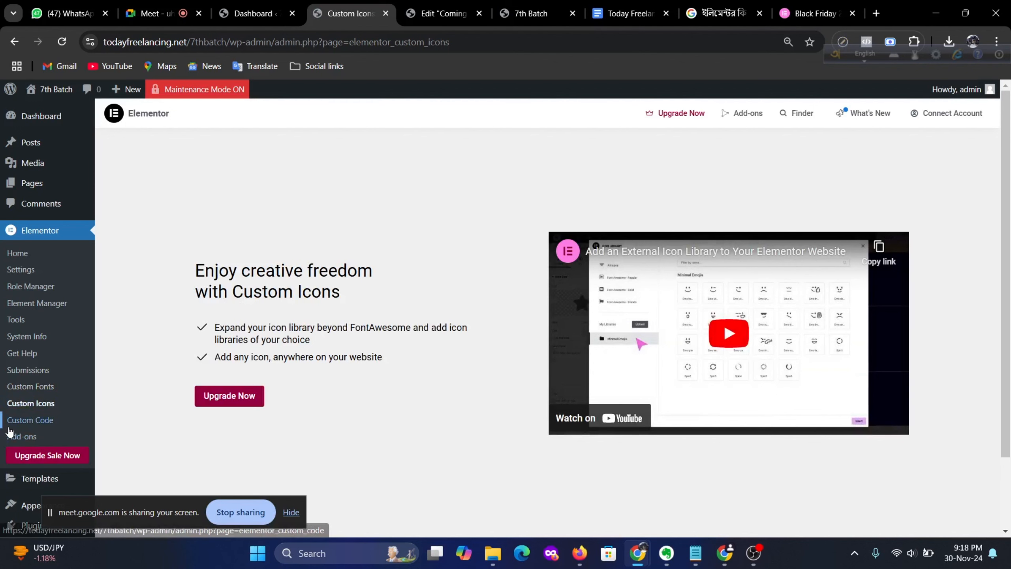
left_click(27, 420)
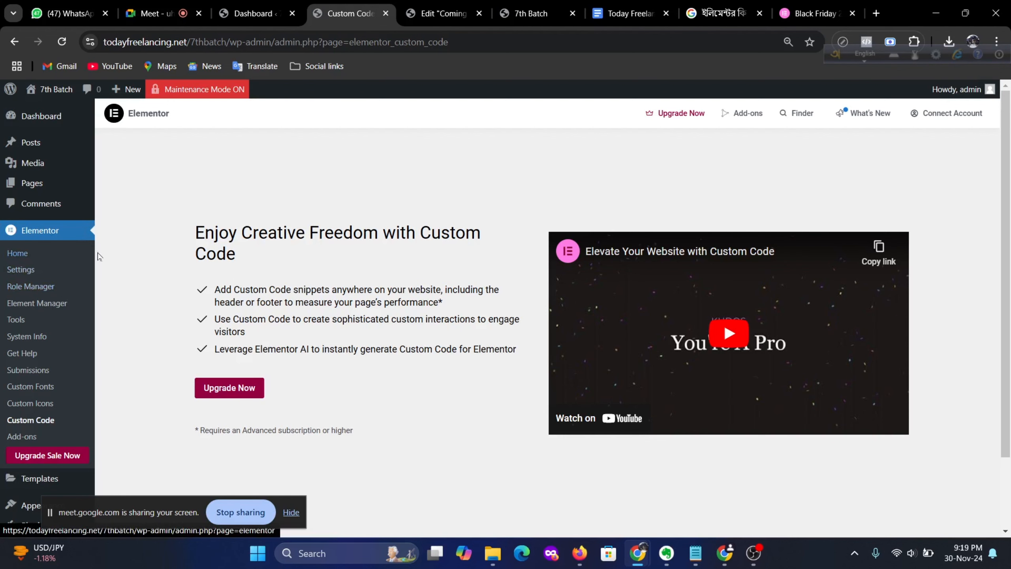
scroll(209, 318, "down", 2)
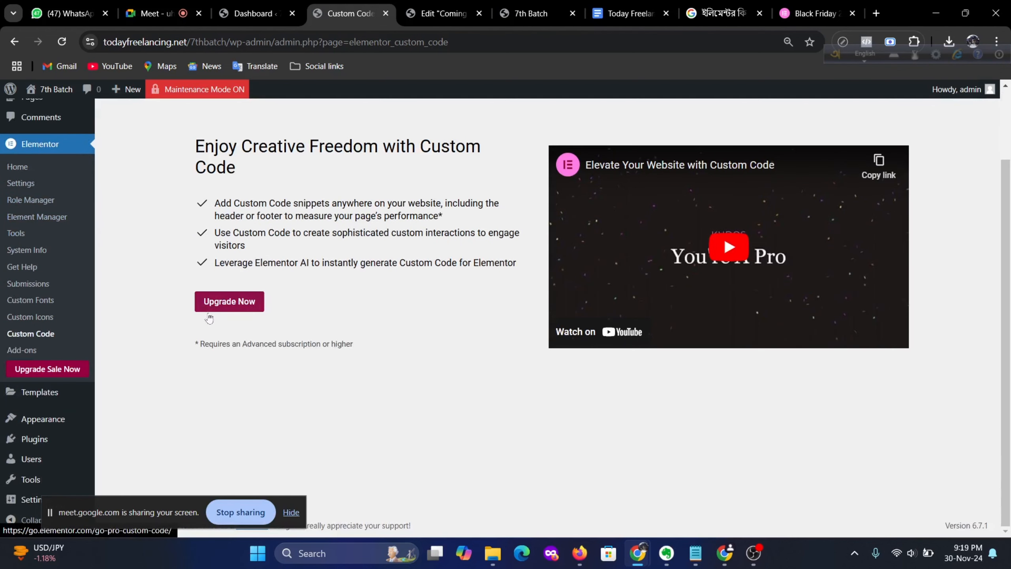
Step: Open the Add Themes page from the WordPress themes list and preview the Hello Elementor theme
mouse_move(50, 424)
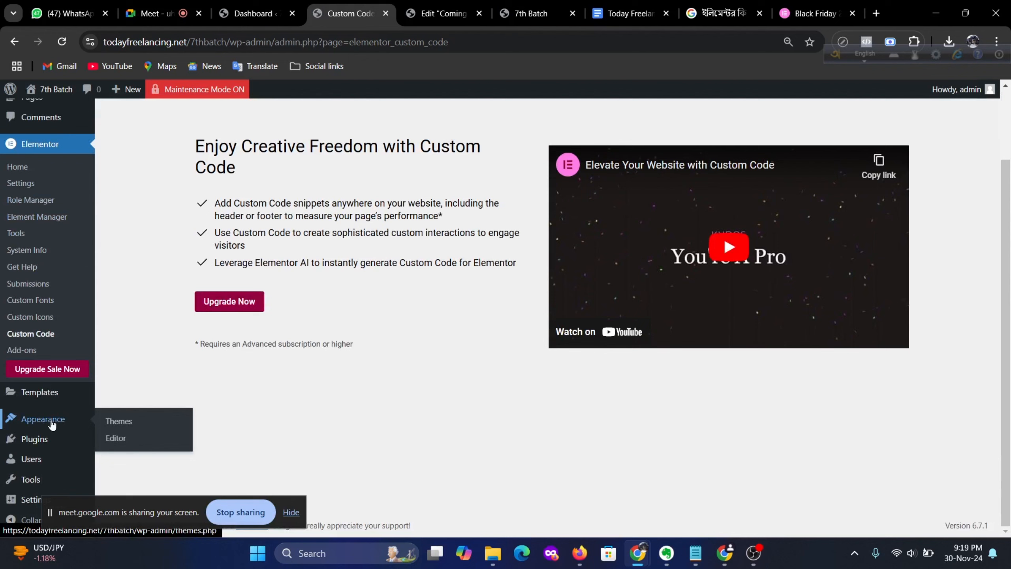
left_click(119, 422)
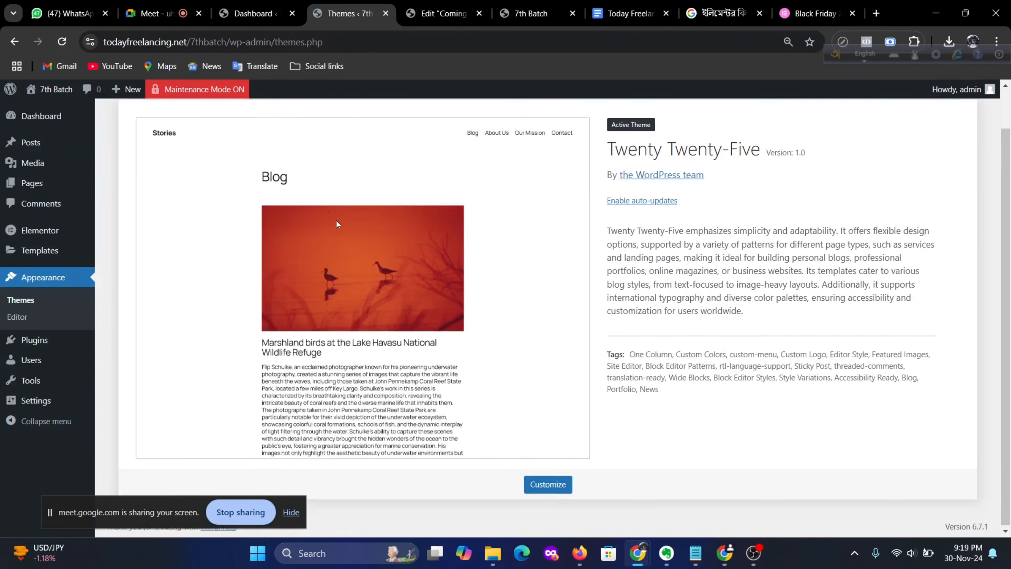
scroll(336, 223, "up", 1)
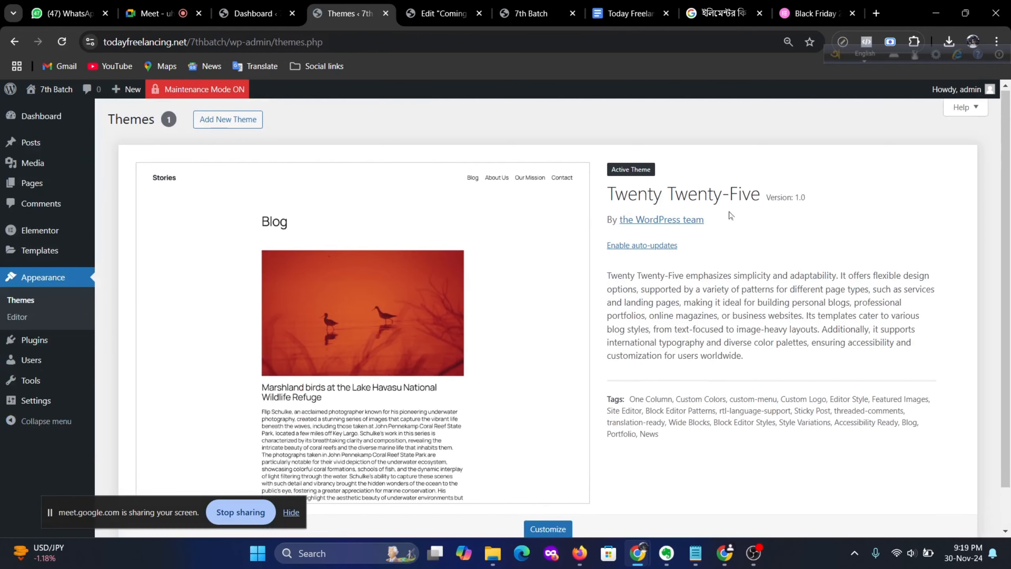
left_click(227, 120)
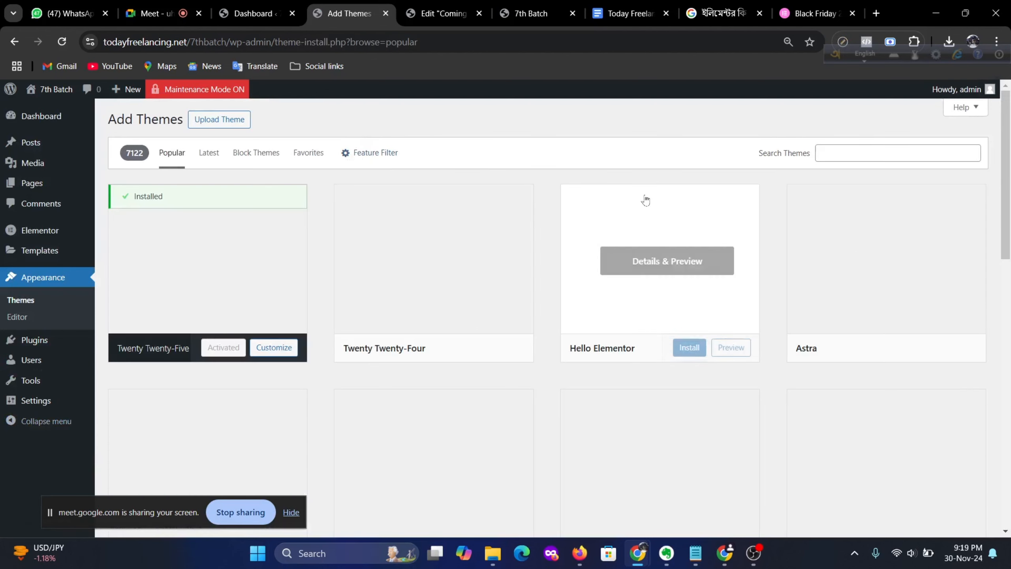
left_click(895, 153)
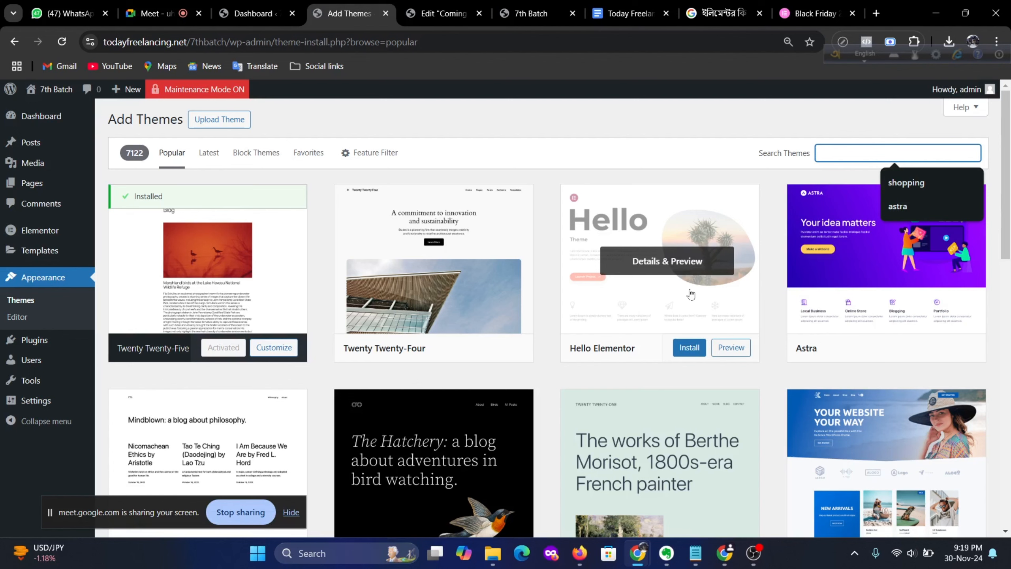
left_click(731, 348)
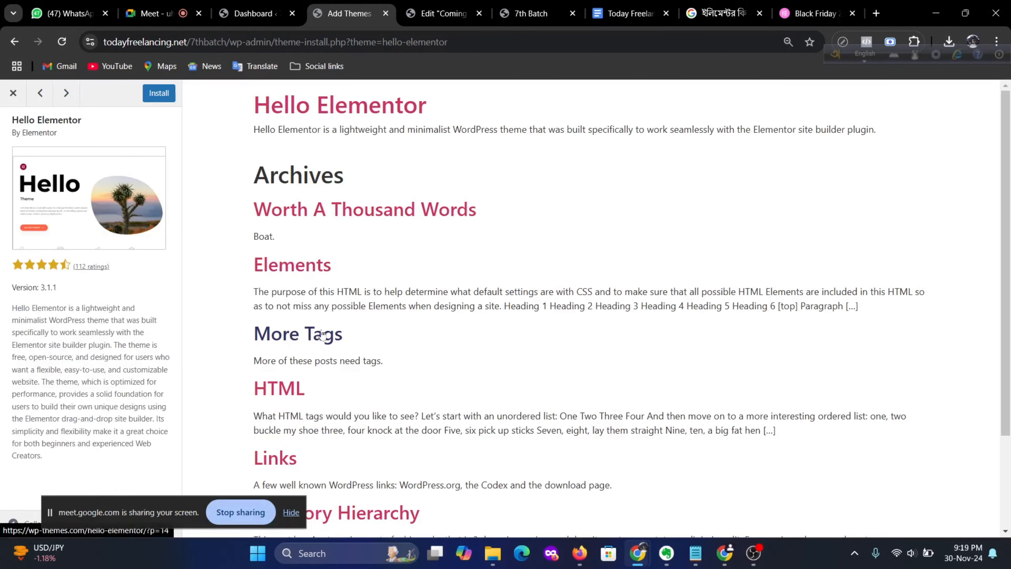
scroll(655, 318, "down", 3)
scroll(653, 324, "up", 3)
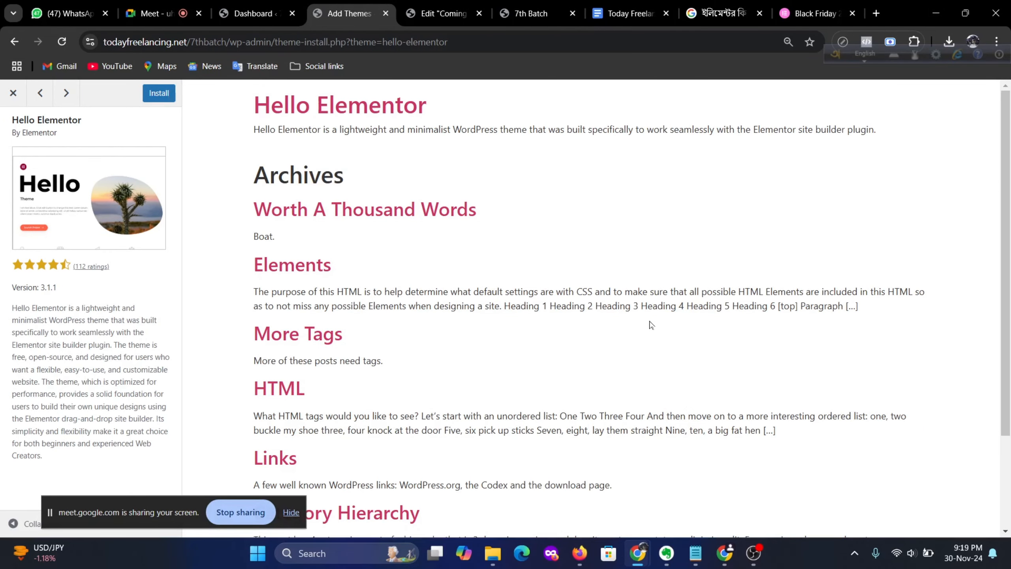
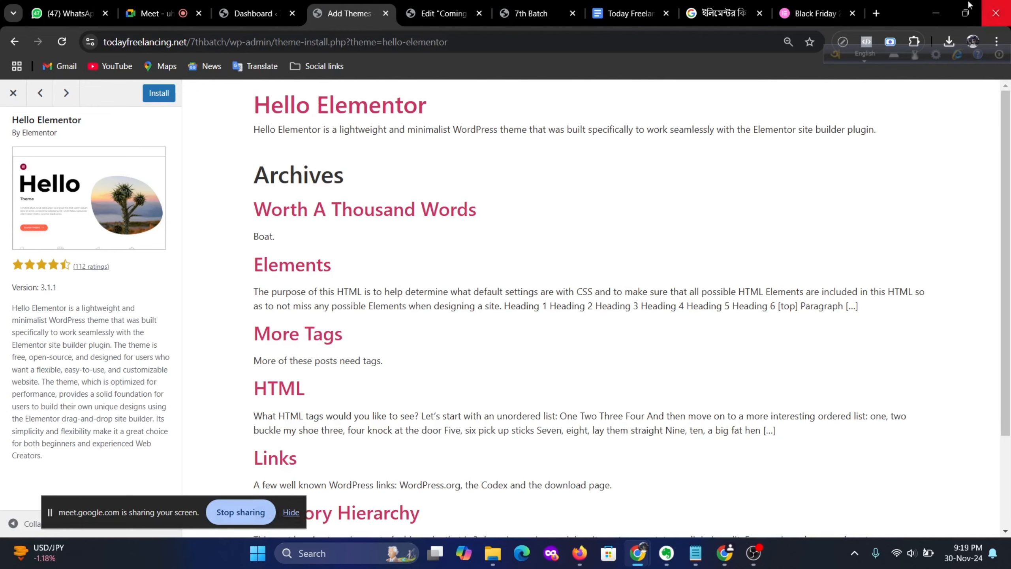
Step: Open santi-lota.com in a new tab and look over its home page from the banner to the footer
key("ctrl+t")
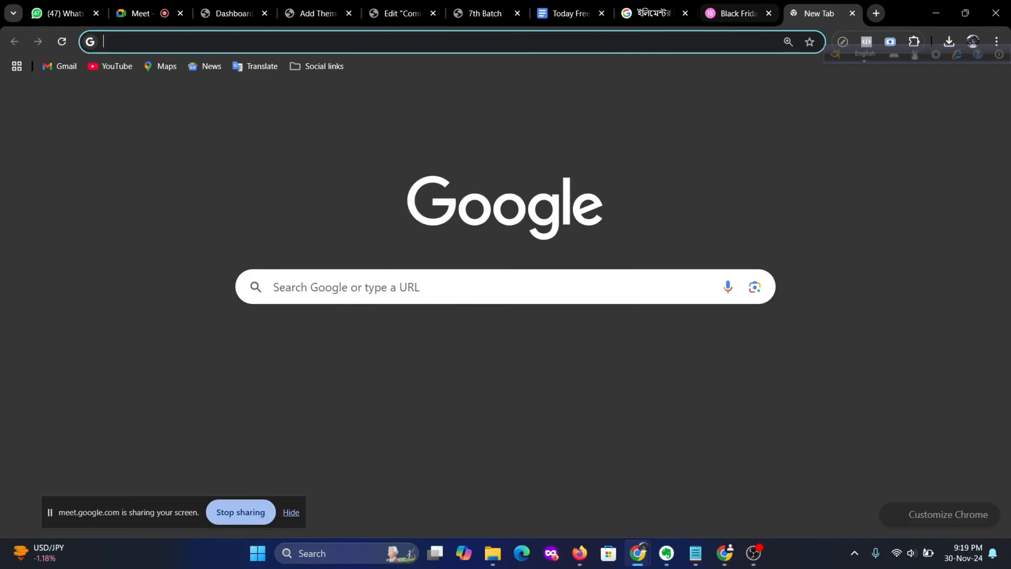
left_click(557, 41)
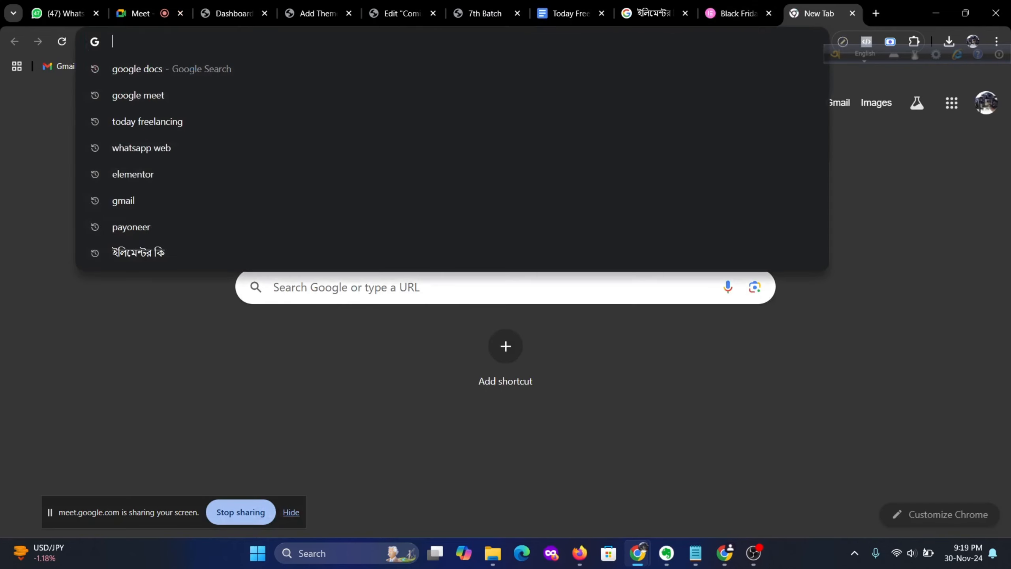
type("sant")
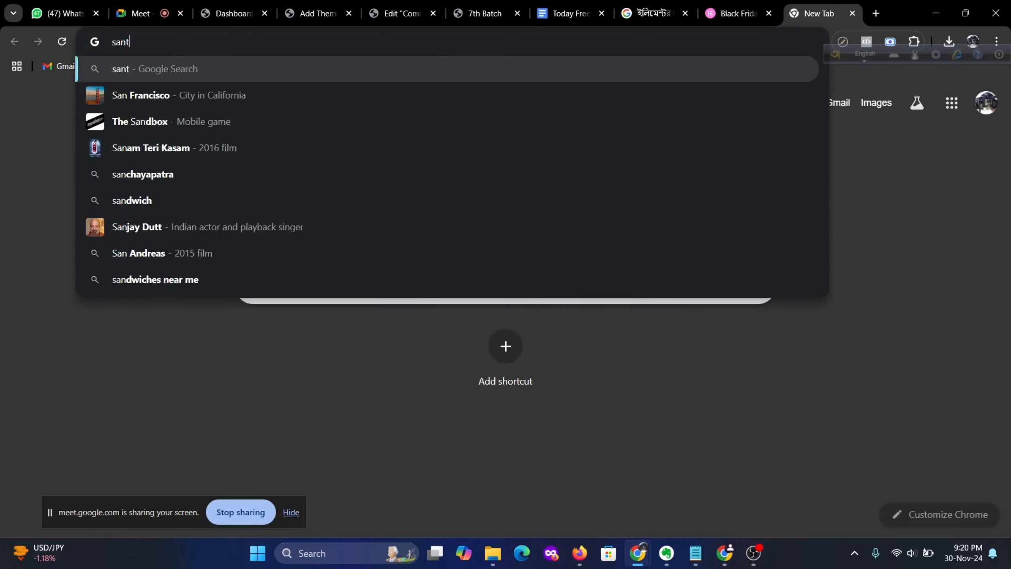
type("i-lota")
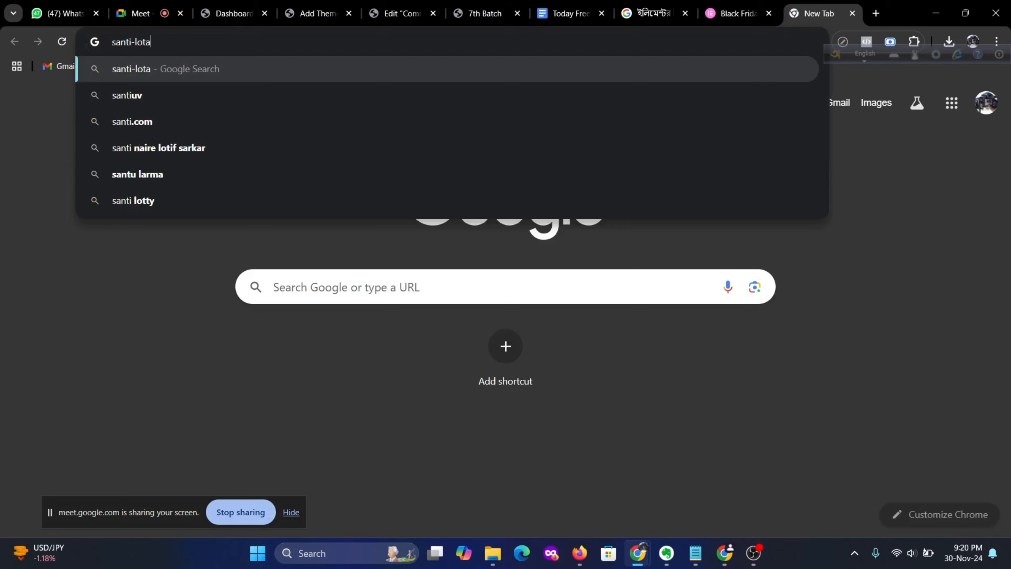
type(".com")
key("Return")
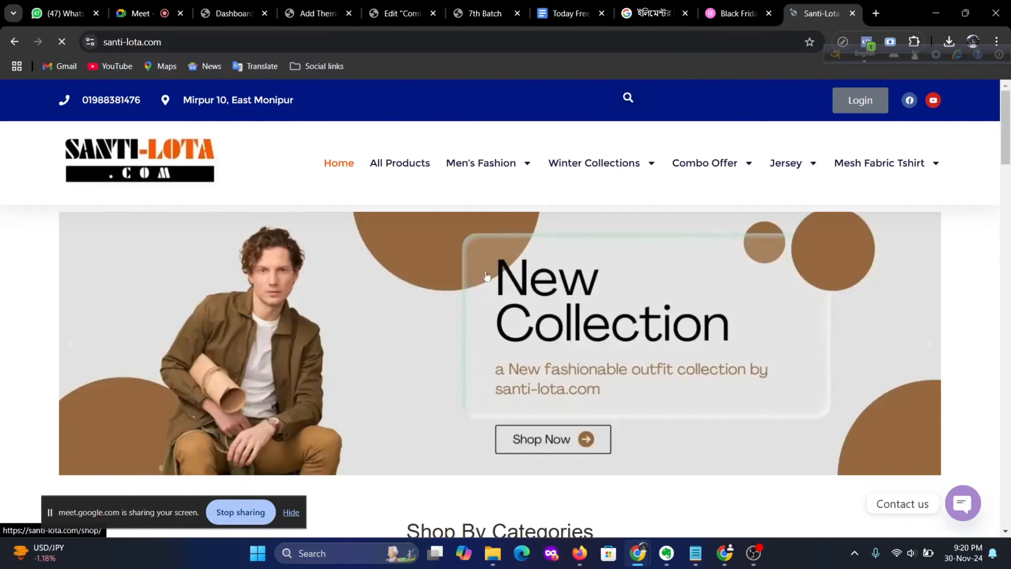
scroll(585, 230, "down", 10)
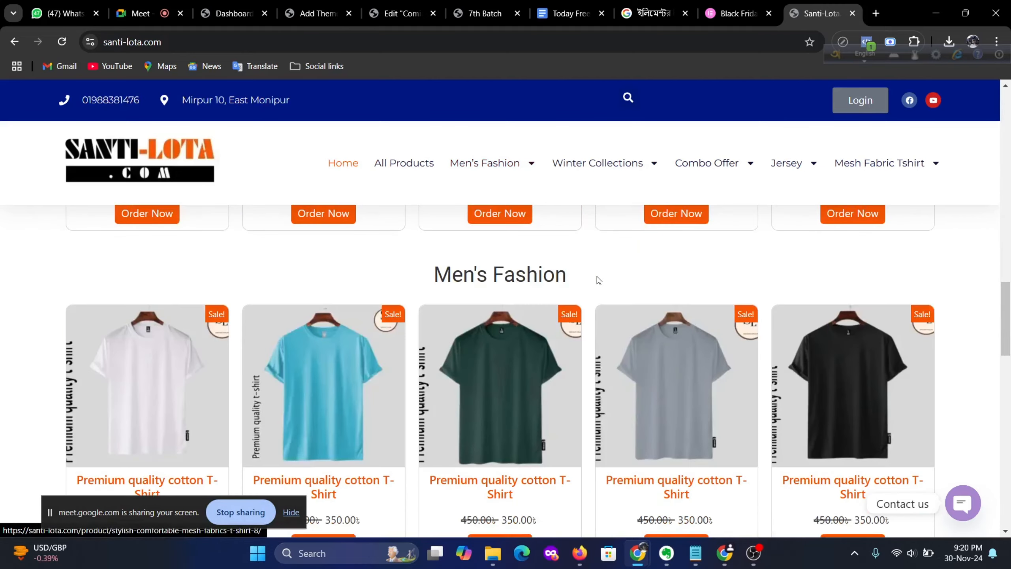
scroll(597, 278, "up", 5)
scroll(597, 276, "down", 11)
scroll(483, 334, "down", 10)
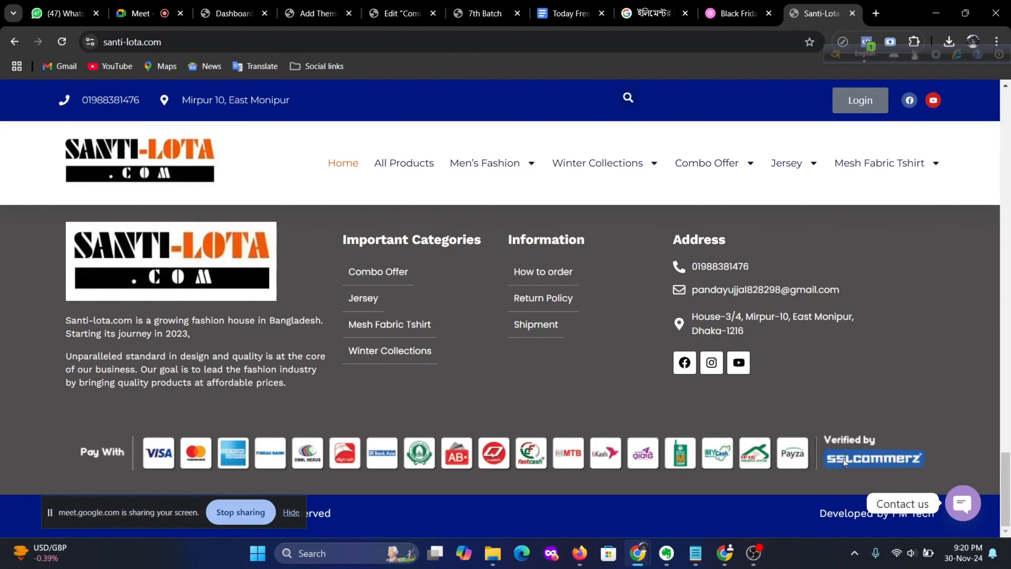
scroll(842, 458, "up", 2)
scroll(851, 467, "down", 2)
Step: Open the developer's website from the footer credit, look over its sections and close it
left_click(876, 514)
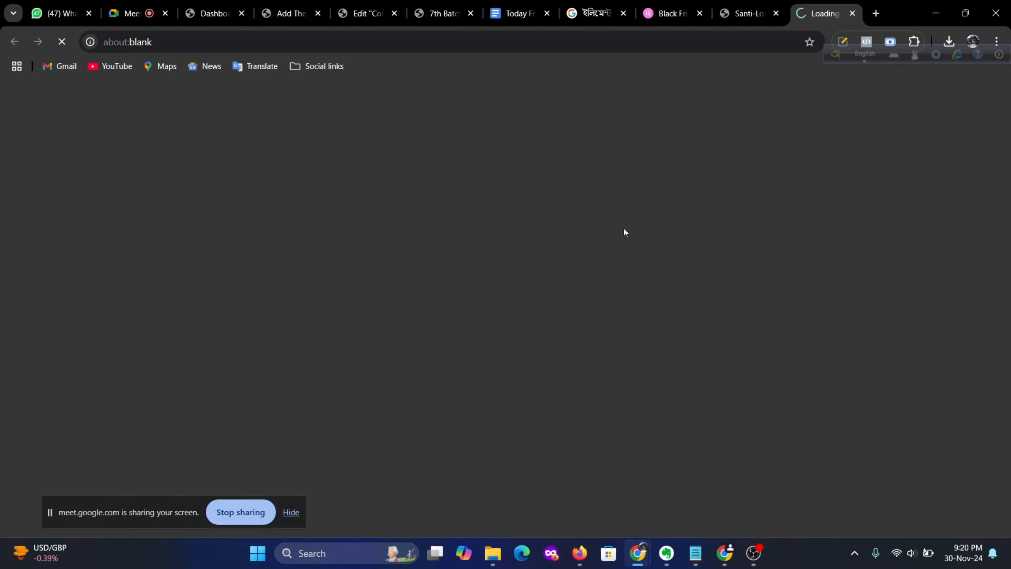
scroll(433, 332, "down", 10)
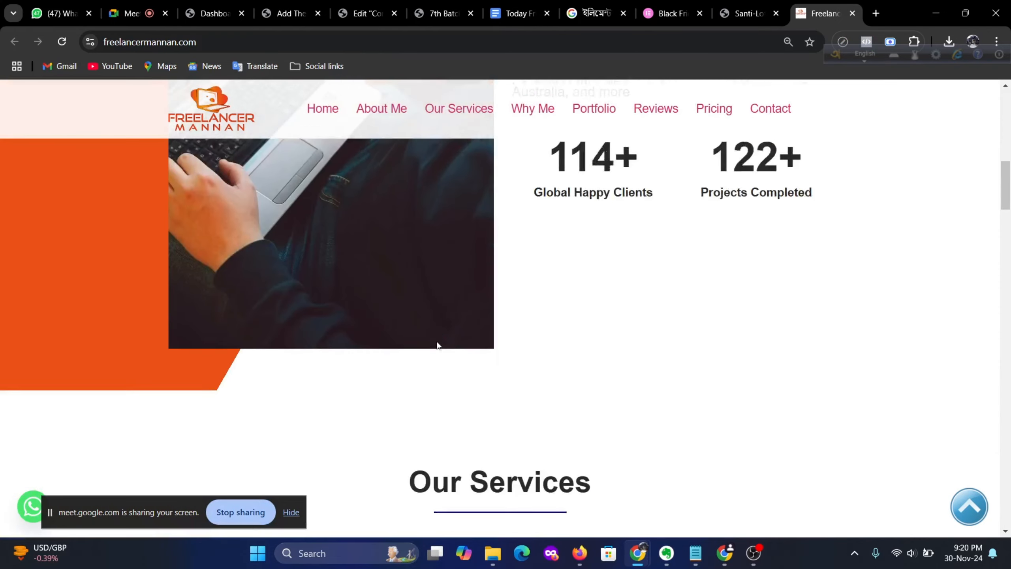
scroll(433, 346, "down", 5)
scroll(433, 346, "up", 10)
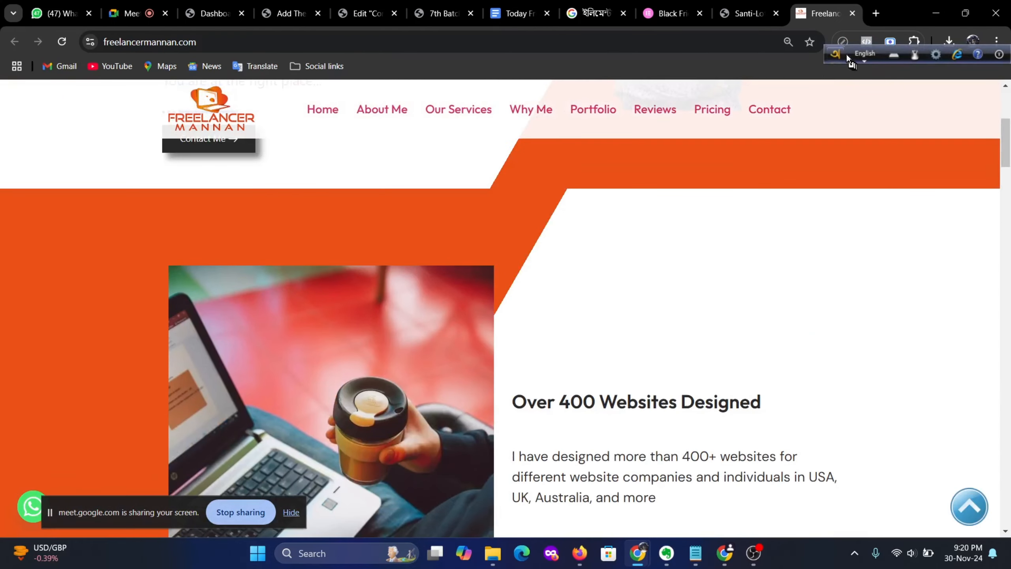
left_click(852, 13)
Step: Look over the santi-lota.com header, Men's Fashion submenu and product sections
scroll(469, 356, "up", 5)
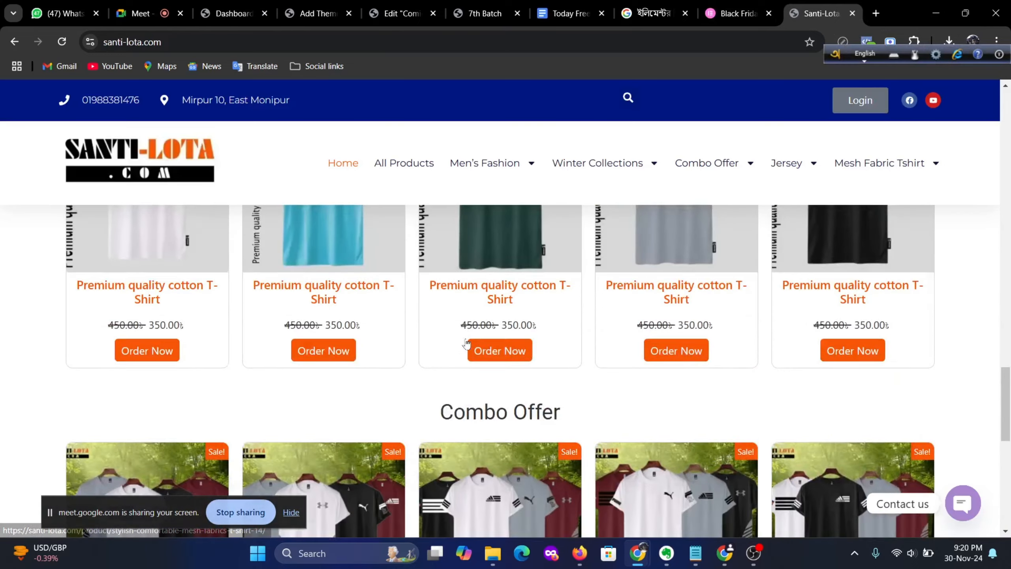
scroll(466, 344, "up", 10)
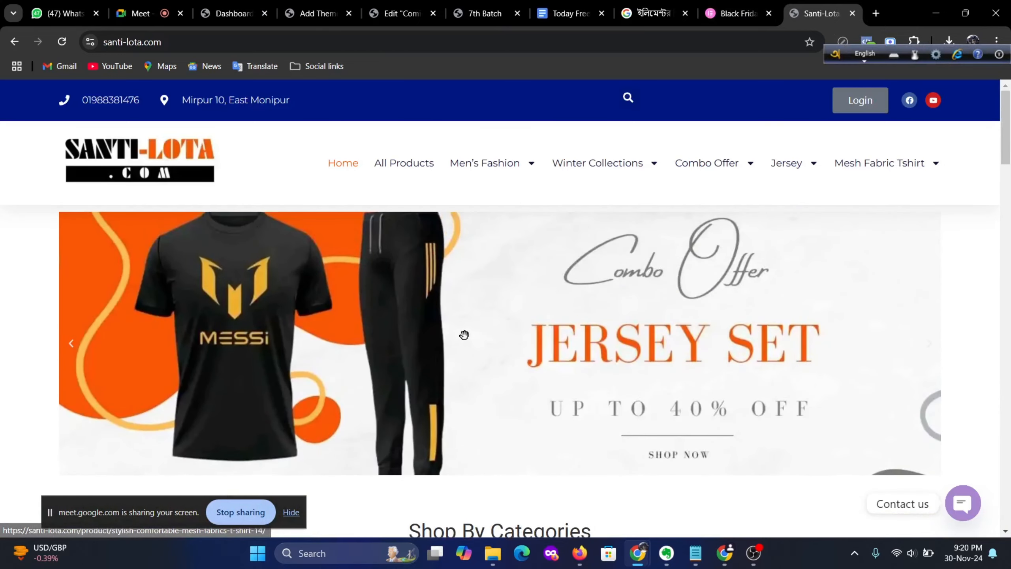
mouse_move(476, 176)
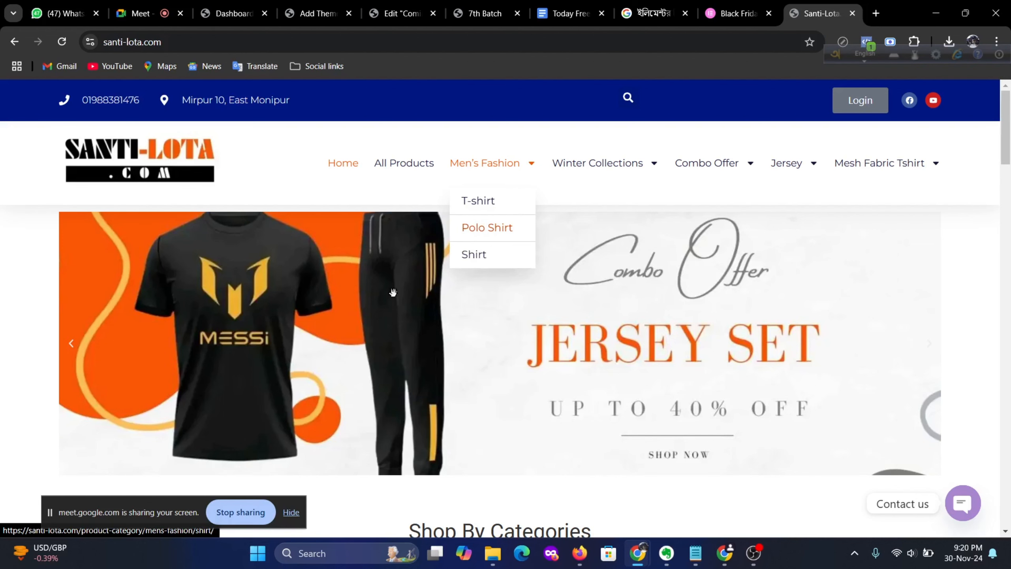
scroll(418, 294, "down", 10)
scroll(463, 236, "up", 10)
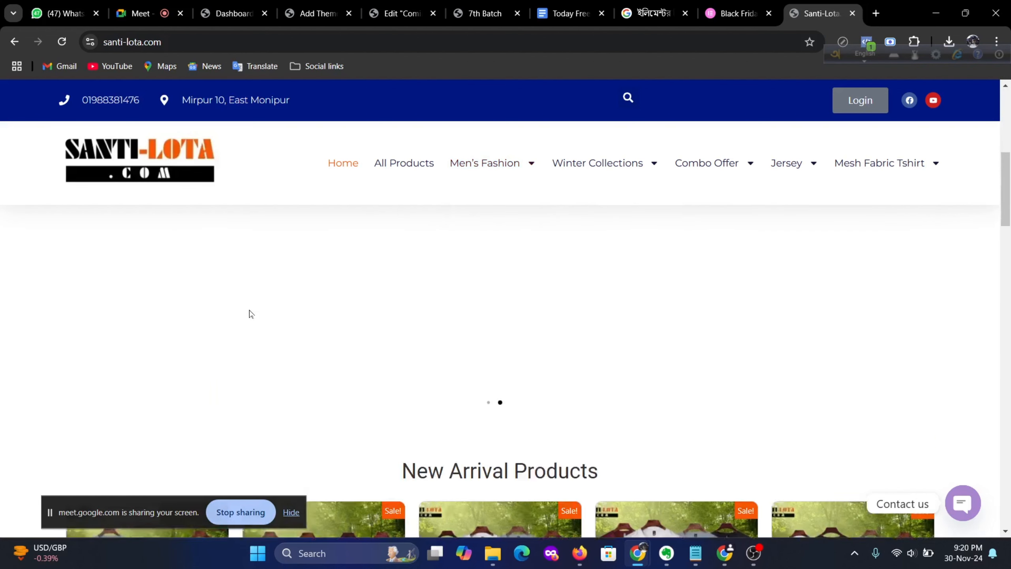
Step: Switch to the already open 7th Batch WordPress dashboard and look over its plugin menu entries and notices
left_click(395, 12)
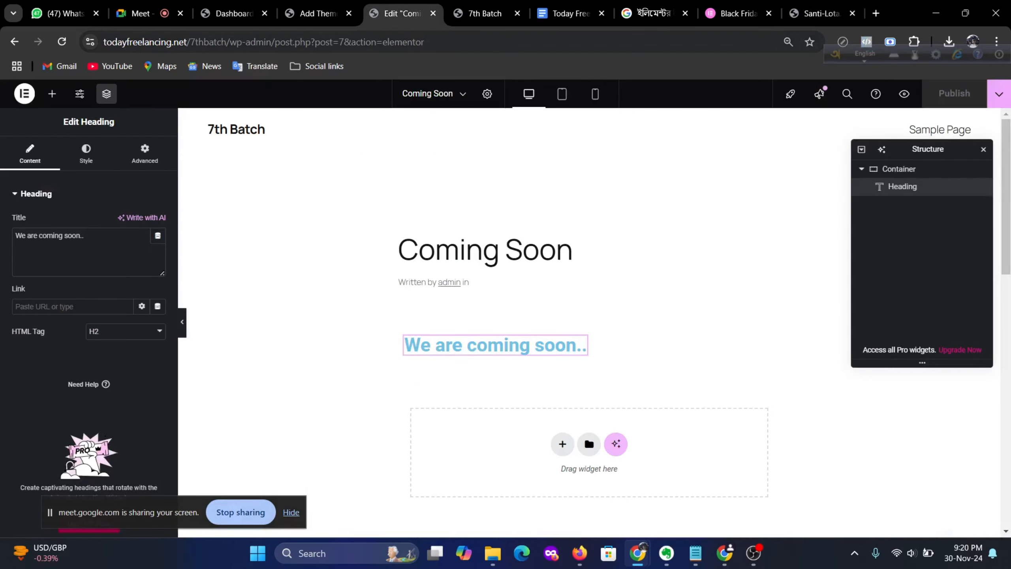
left_click(321, 12)
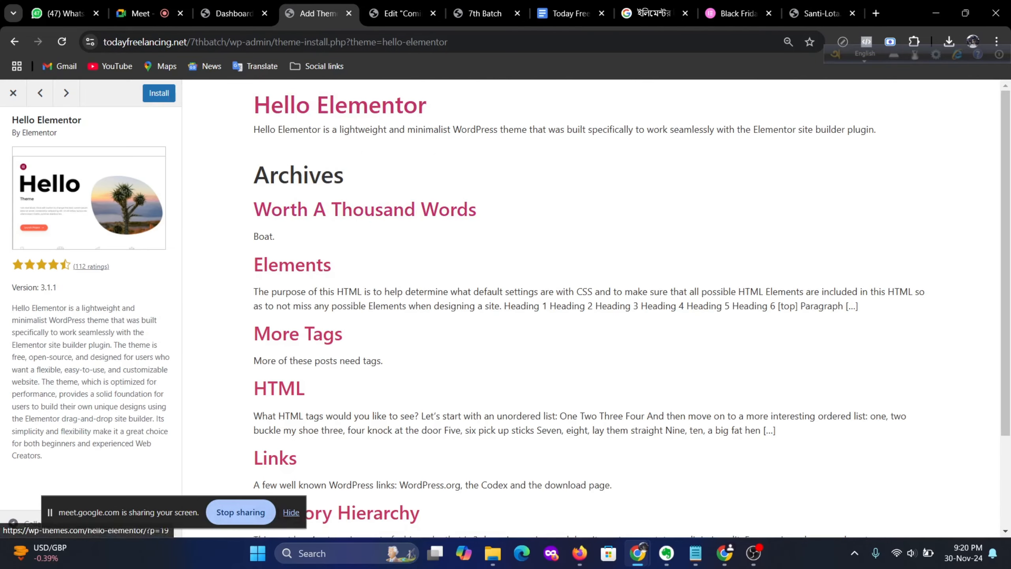
left_click(226, 13)
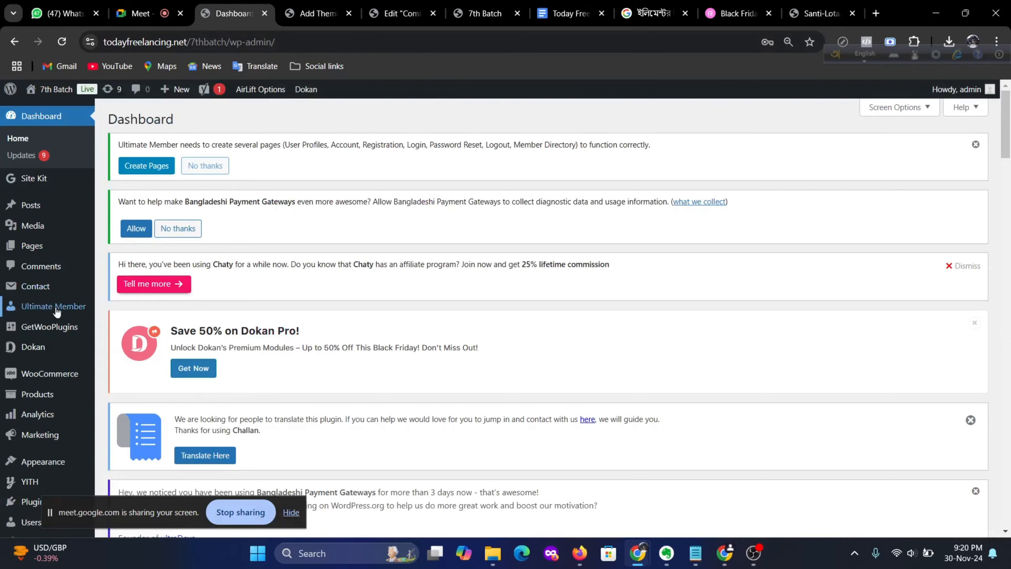
scroll(410, 365, "down", 5)
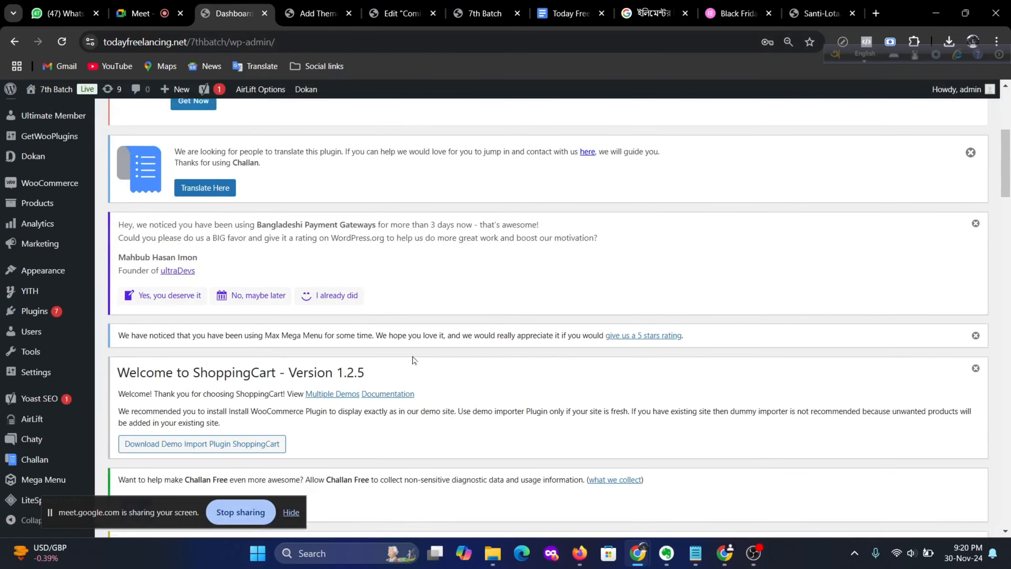
scroll(414, 358, "down", 6)
scroll(414, 357, "up", 10)
Step: Return to the Hello Elementor theme preview, then install and activate the theme
left_click(313, 5)
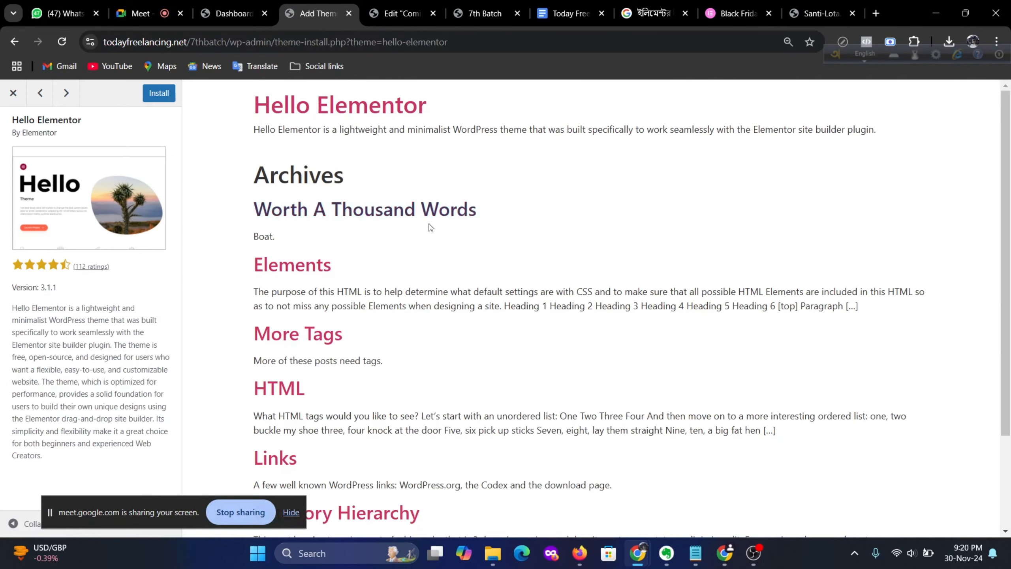
left_click(169, 101)
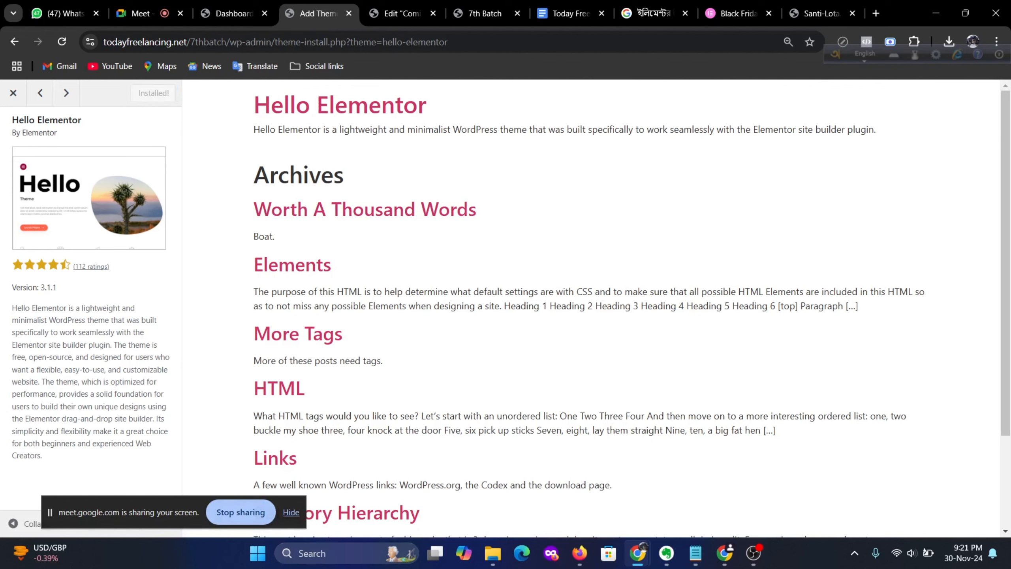
left_click(145, 100)
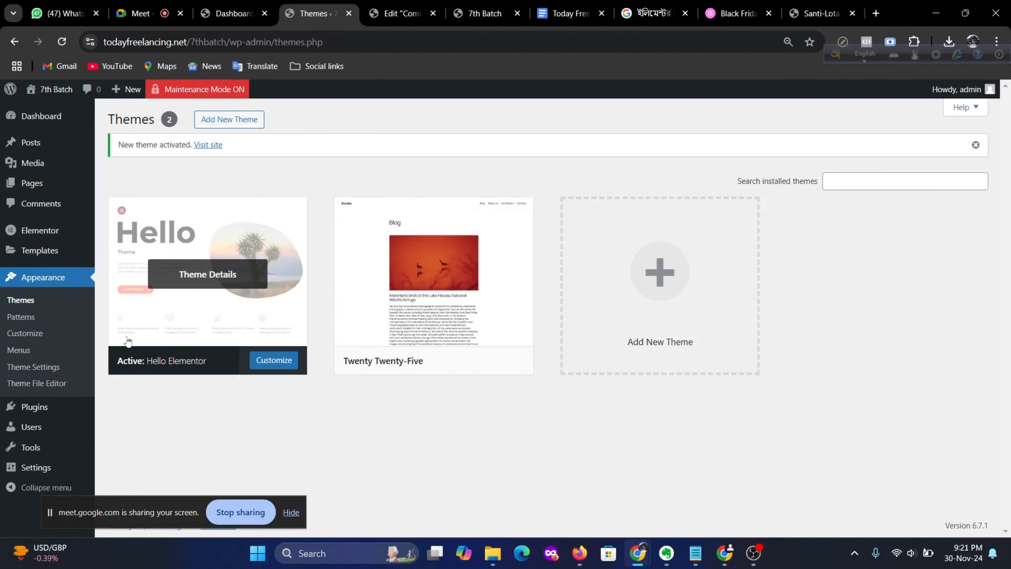
Step: Move the Privacy Policy and Sample Page pages to the trash
mouse_move(43, 184)
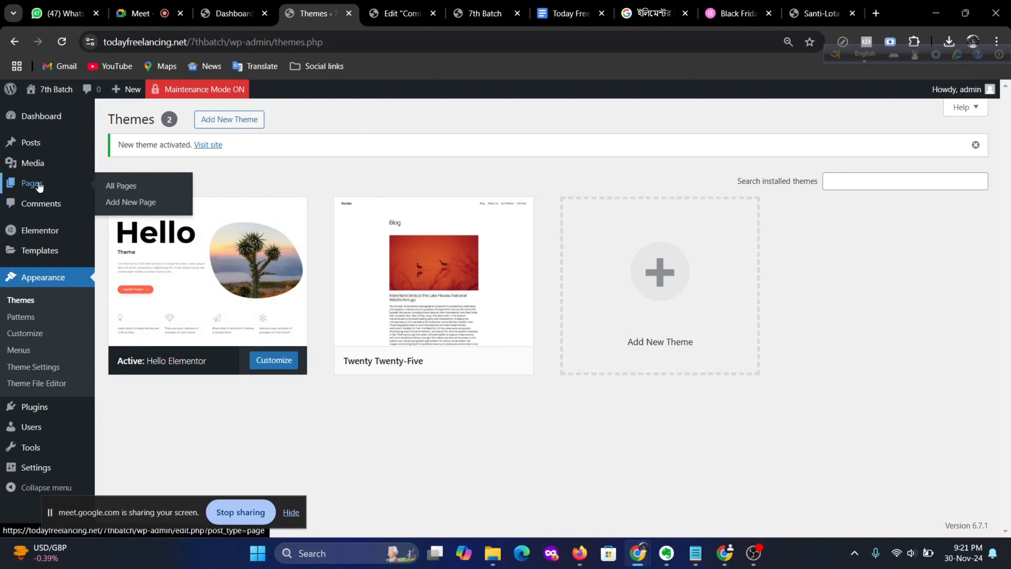
left_click(119, 182)
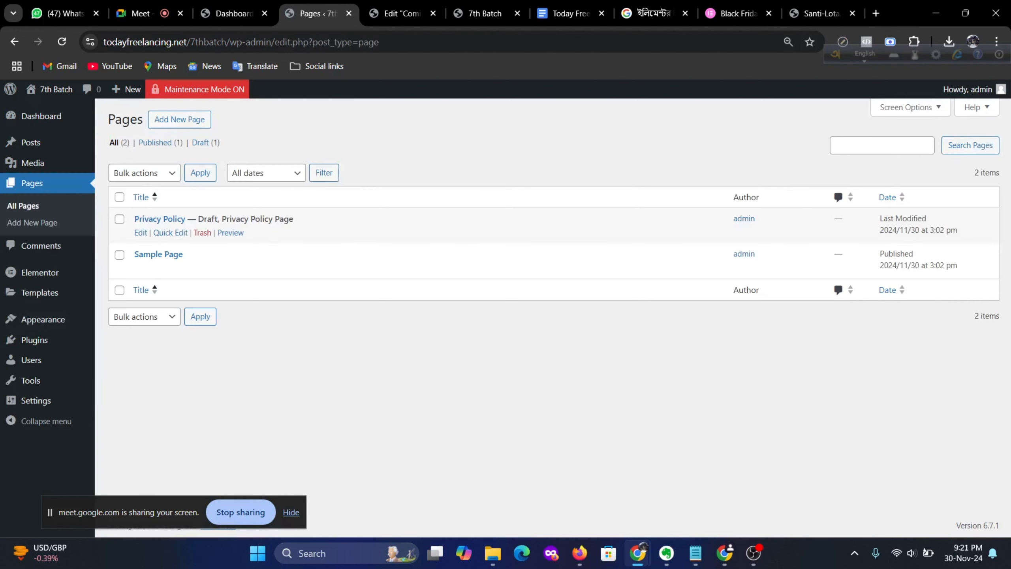
left_click(202, 233)
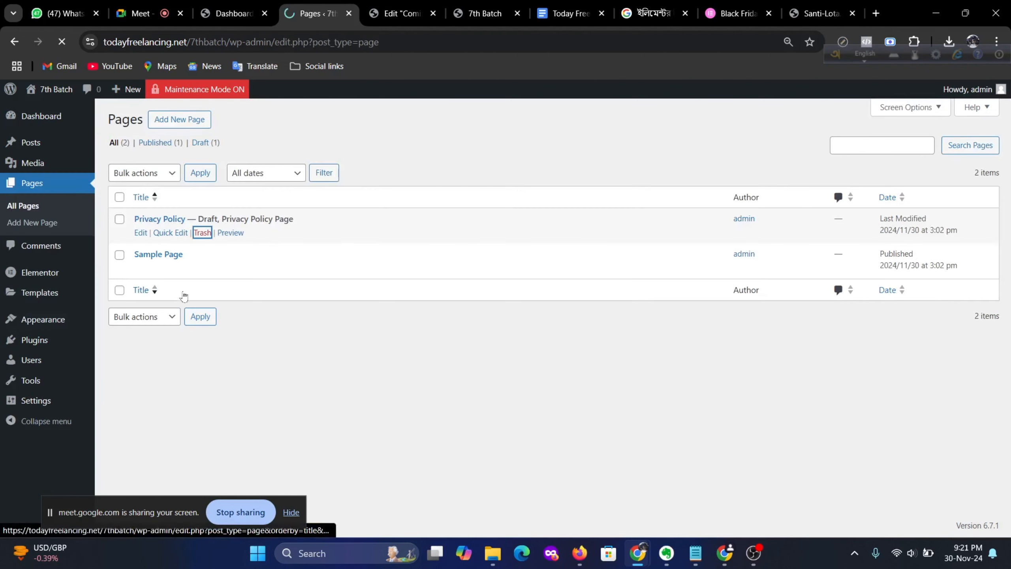
left_click(201, 267)
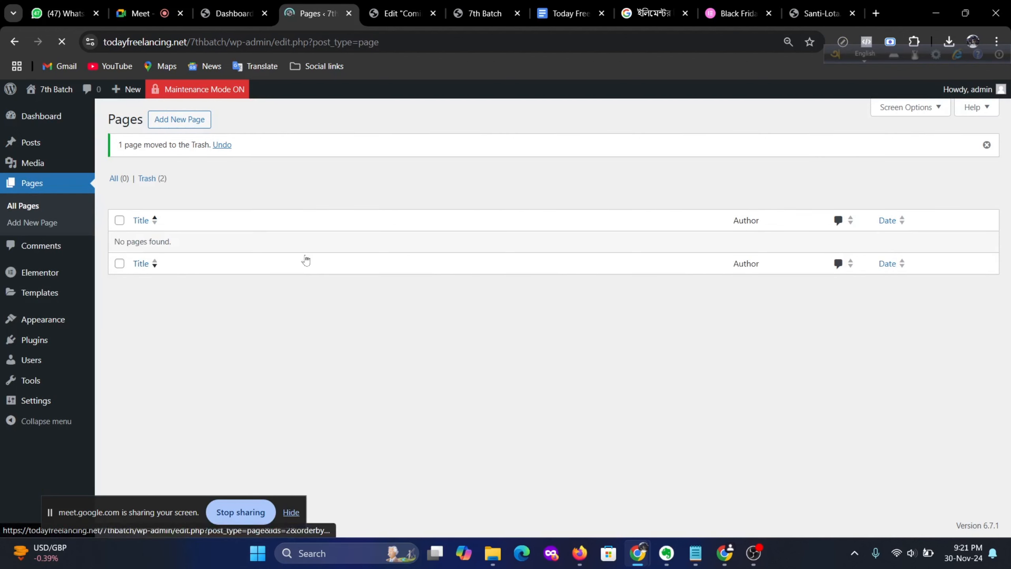
Step: Permanently delete the Privacy Policy and Sample Page pages from the trash
left_click(148, 178)
left_click(207, 232)
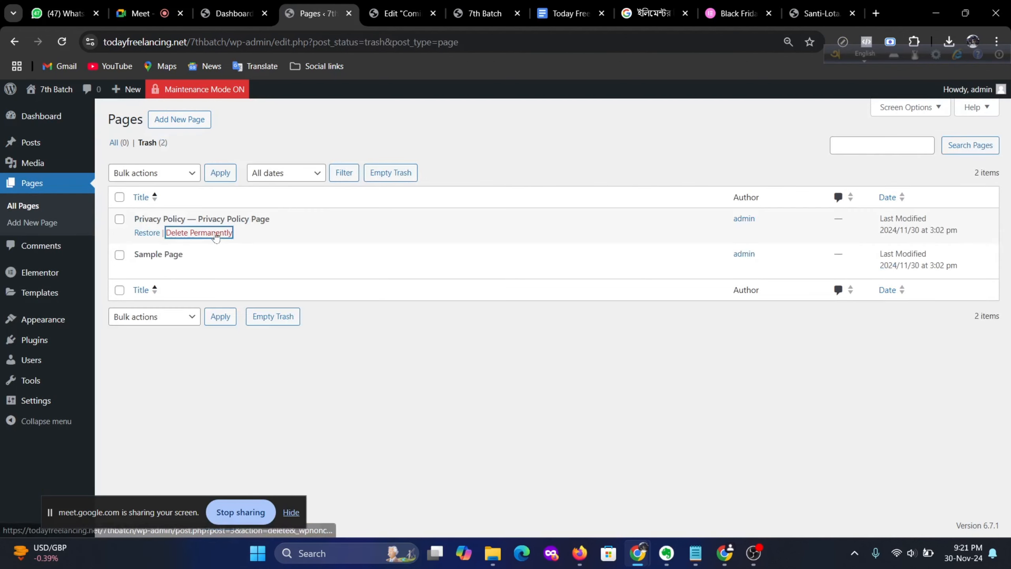
left_click(191, 270)
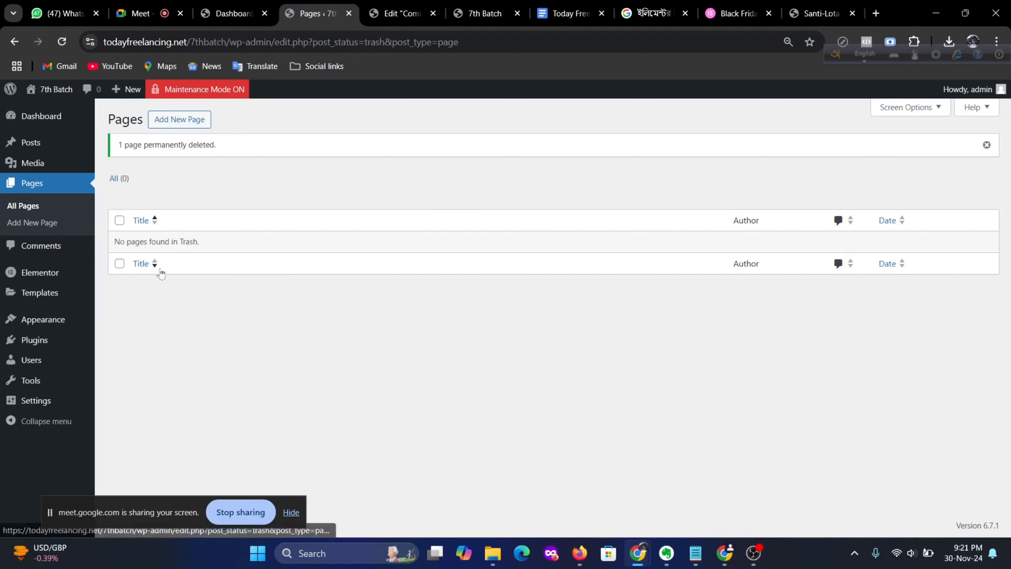
Step: Create a new page titled "Home", dismissing the block editor welcome guide
left_click(36, 222)
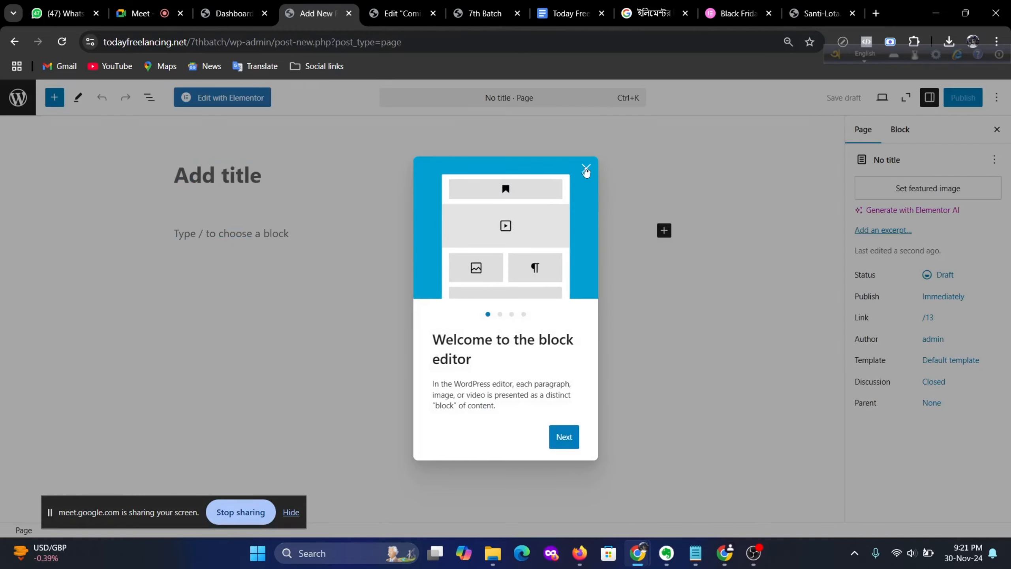
left_click(585, 170)
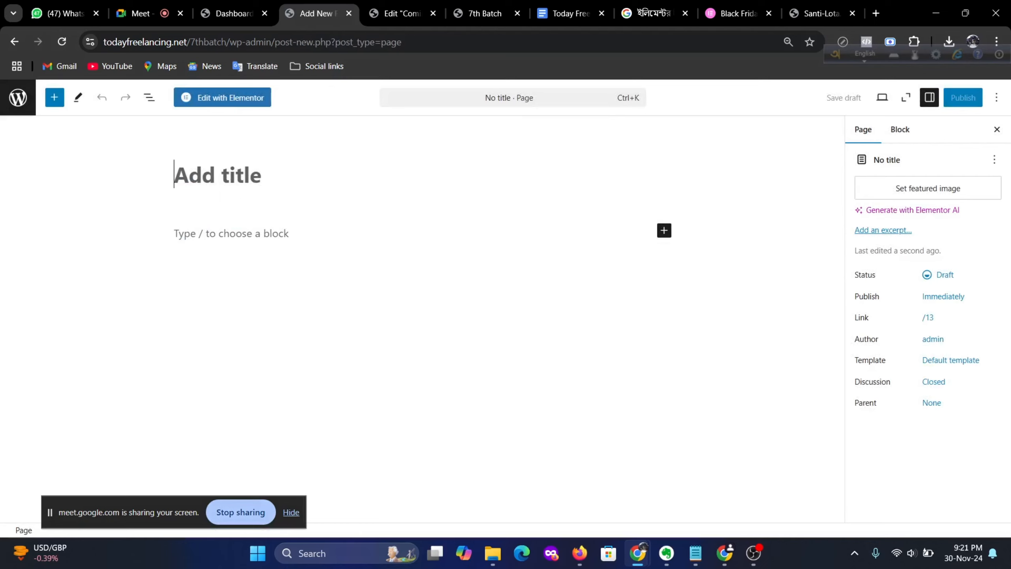
type("Home")
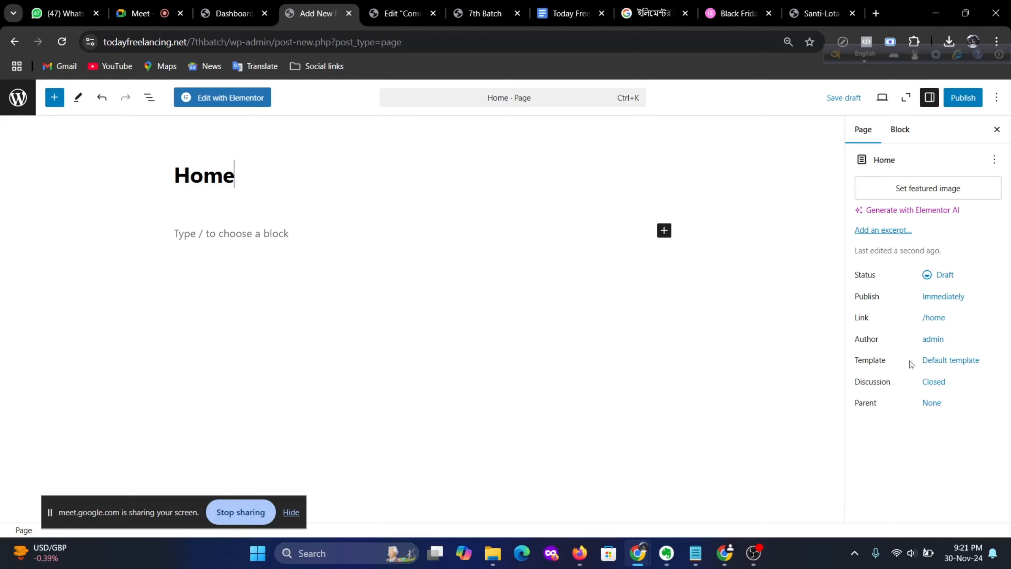
Step: Set the Home page's template to Elementor Full Width
left_click(950, 362)
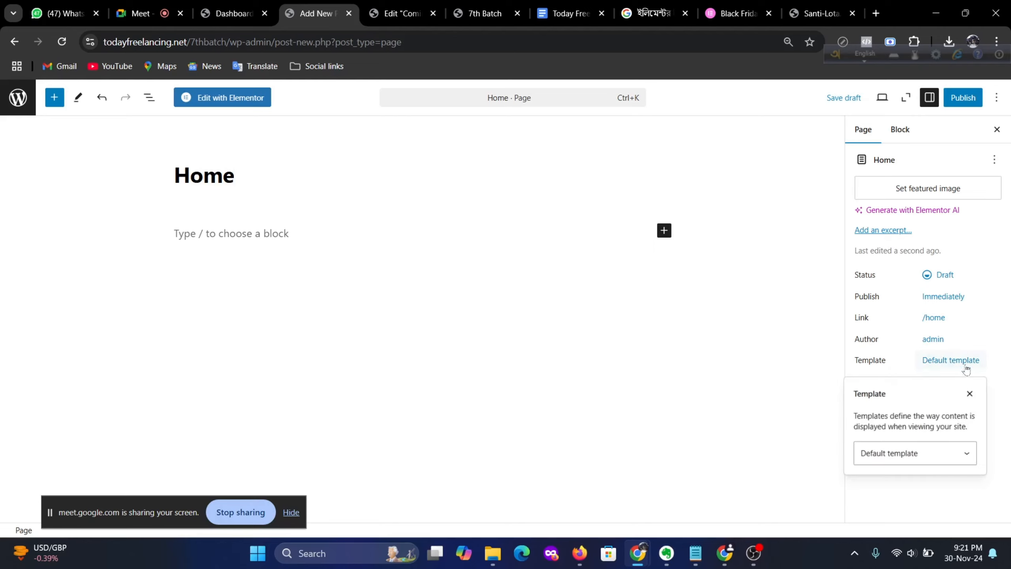
left_click(967, 454)
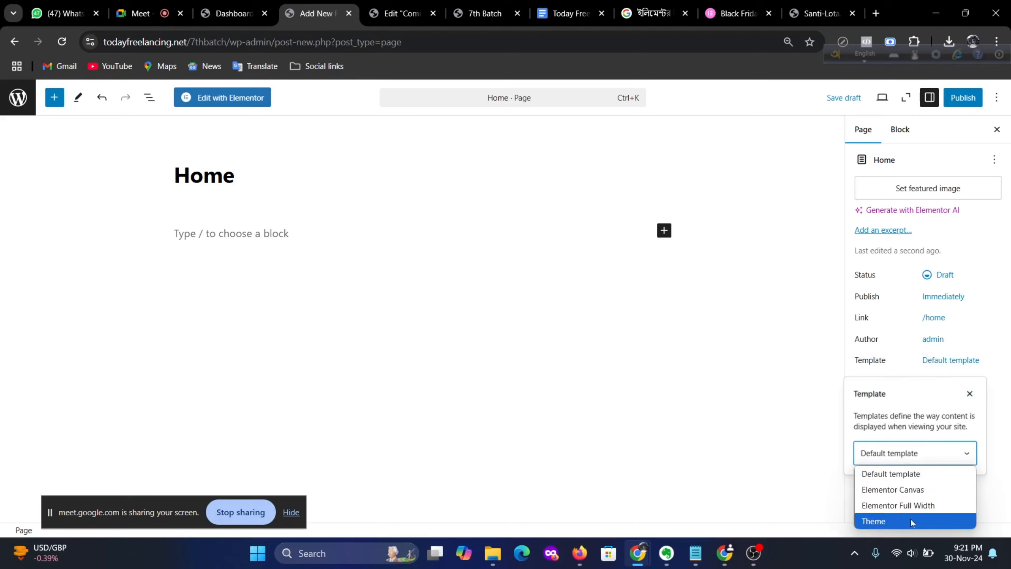
left_click(891, 506)
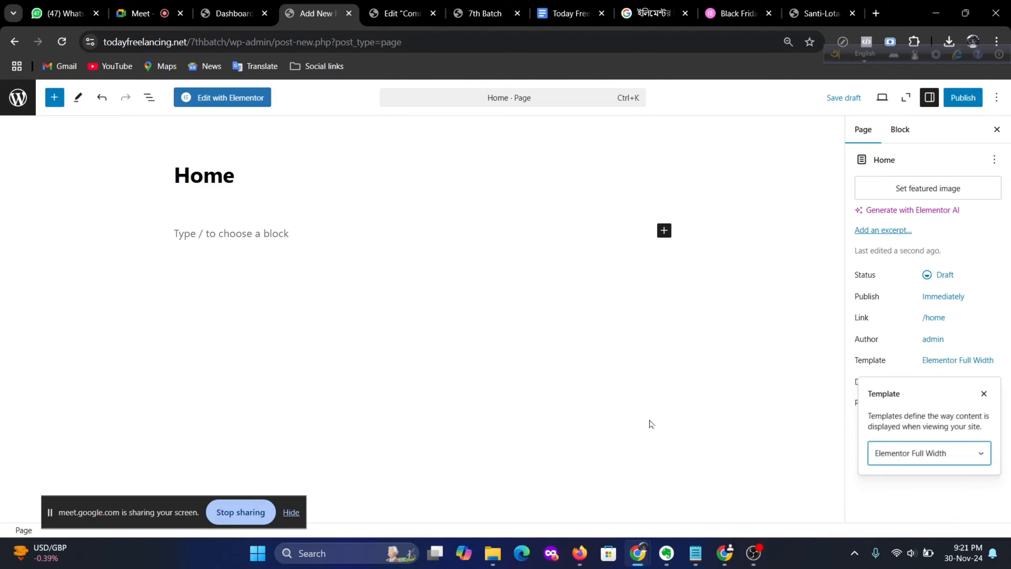
Step: Publish the Home page and open it for editing in Elementor
left_click(964, 102)
left_click(959, 101)
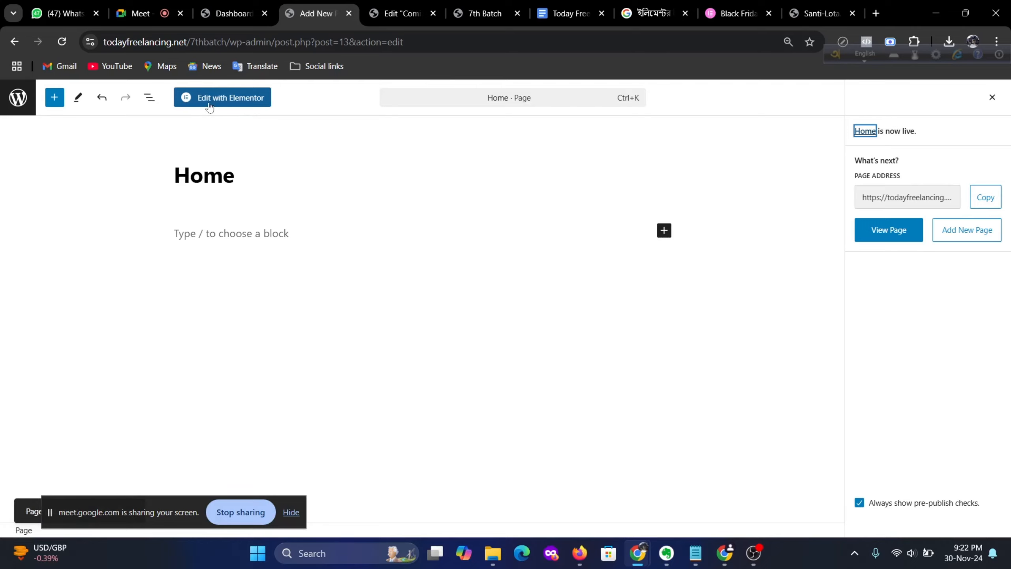
left_click(231, 100)
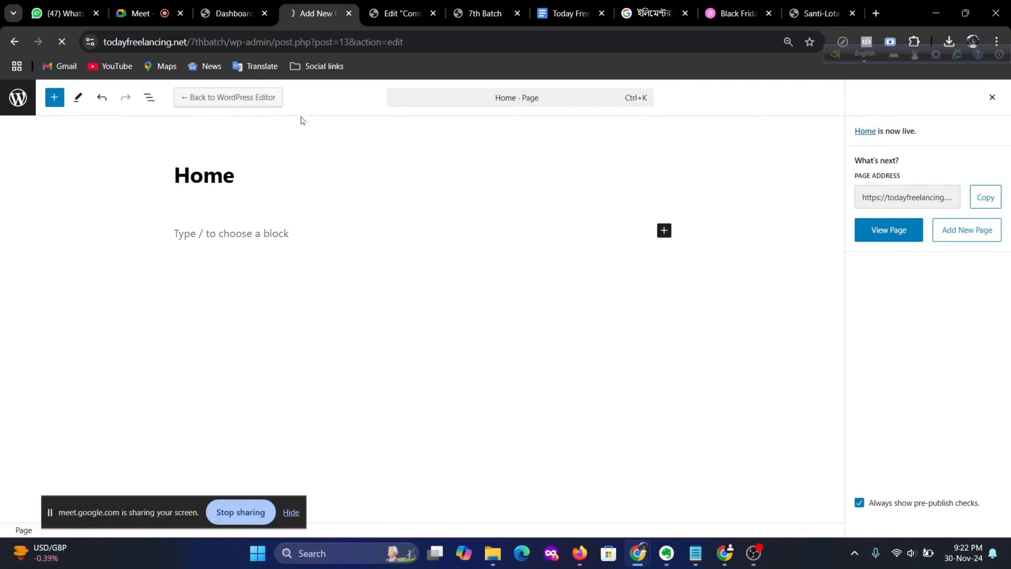
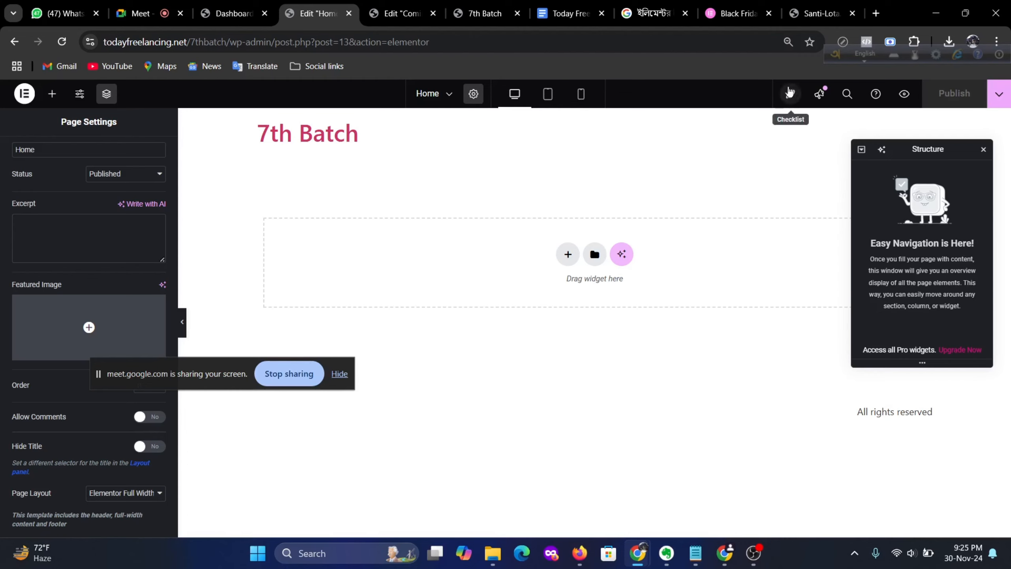
Step: Review the setup checklist's logo, homepage and header tasks, and close the checklist
left_click(791, 96)
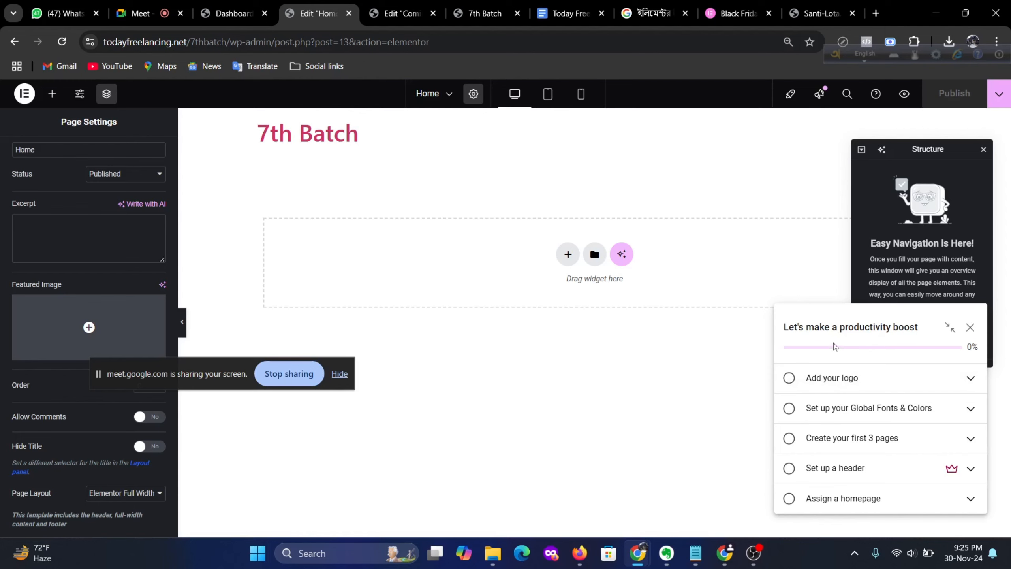
left_click(971, 379)
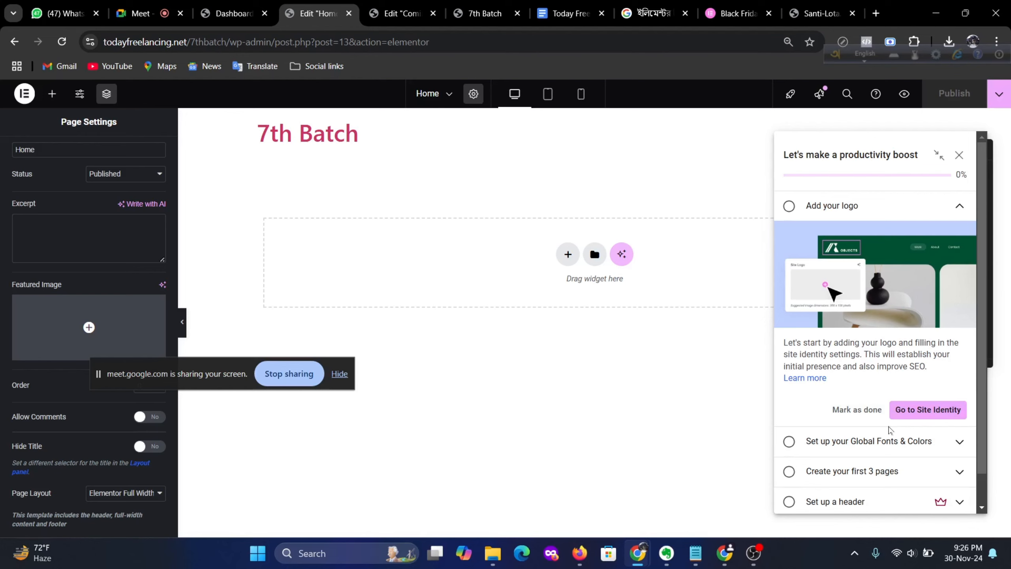
scroll(896, 423, "down", 1)
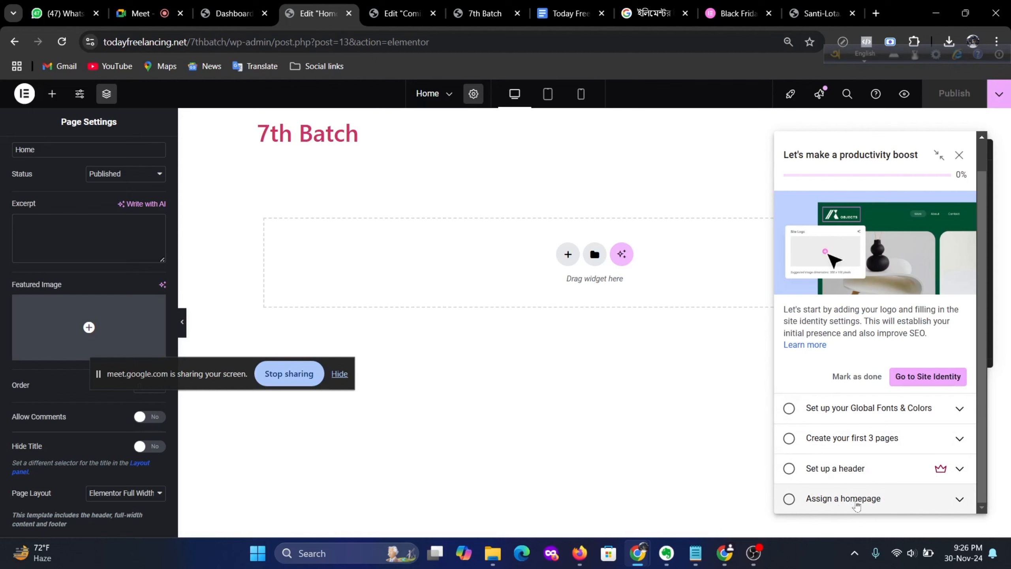
left_click(960, 498)
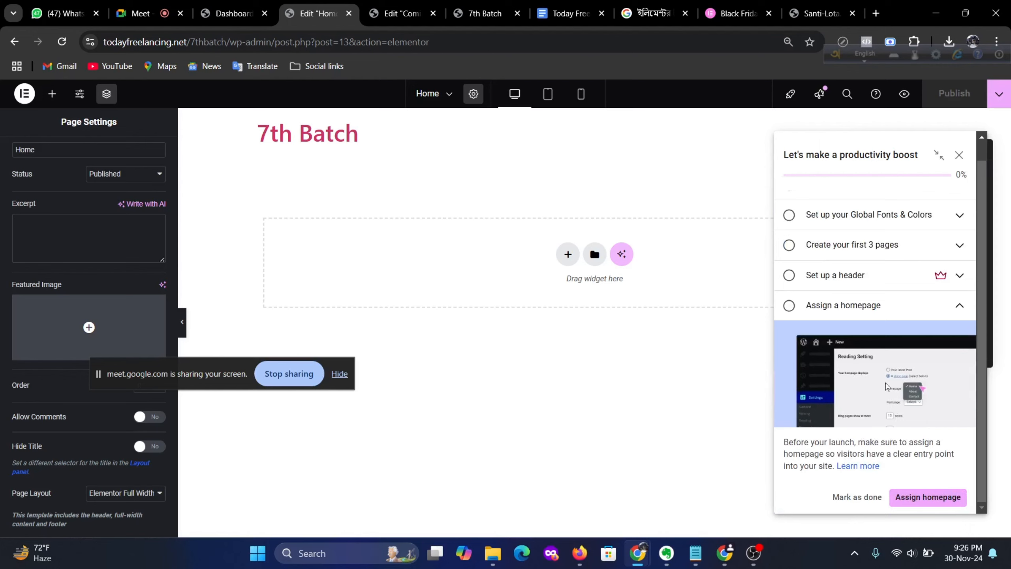
left_click(960, 275)
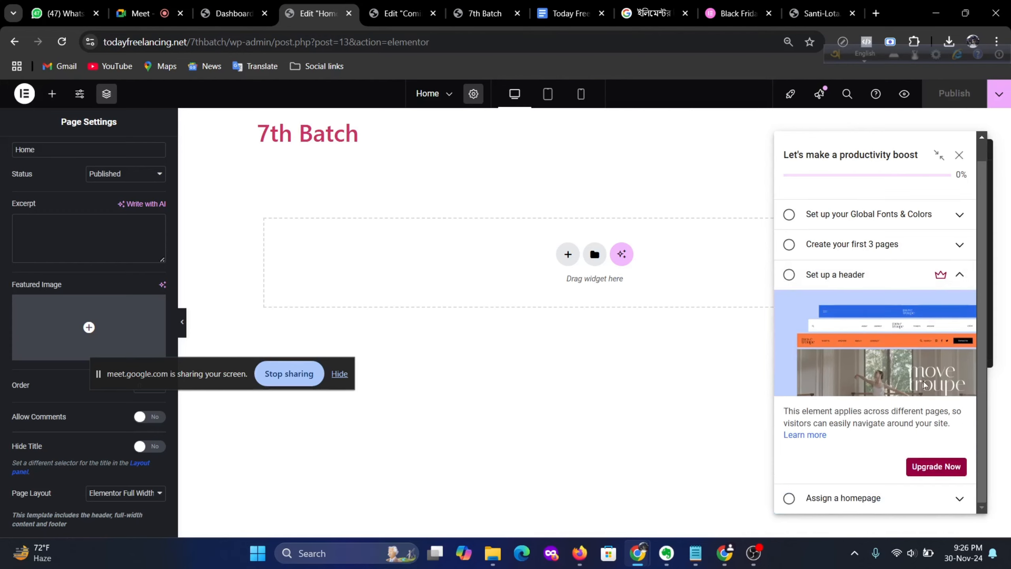
scroll(940, 159, "up", 1)
left_click(960, 155)
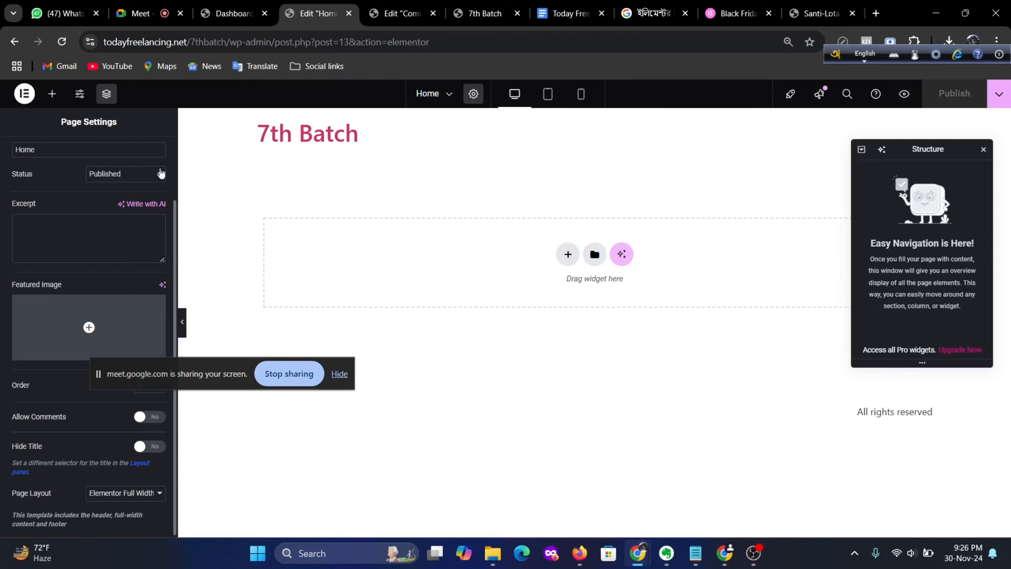
Step: Open the widget library, check its Globals section, and collapse and re-expand the Layout and Basic categories
left_click(52, 94)
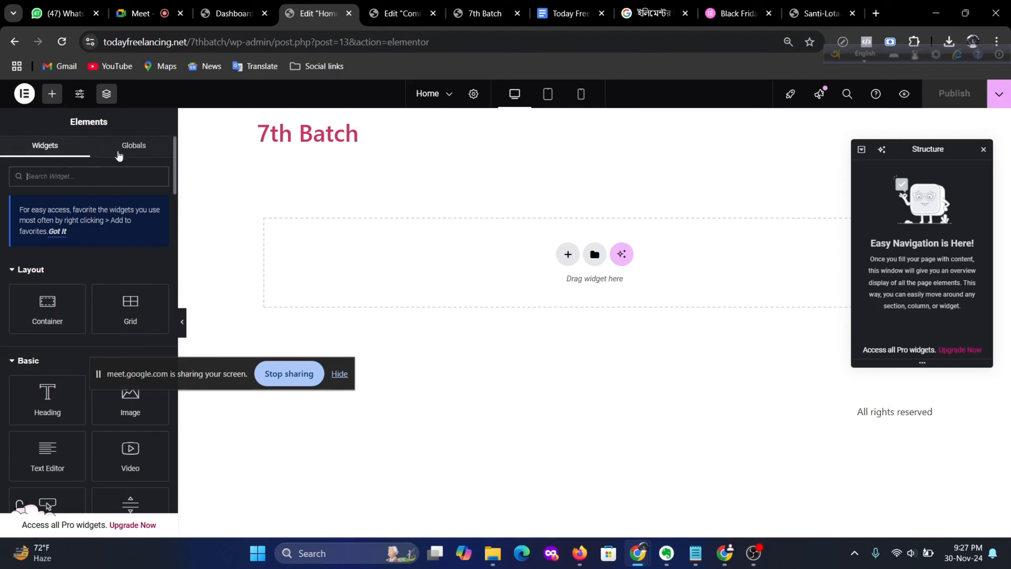
left_click(132, 148)
left_click(53, 155)
scroll(56, 281, "down", 2)
left_click(13, 206)
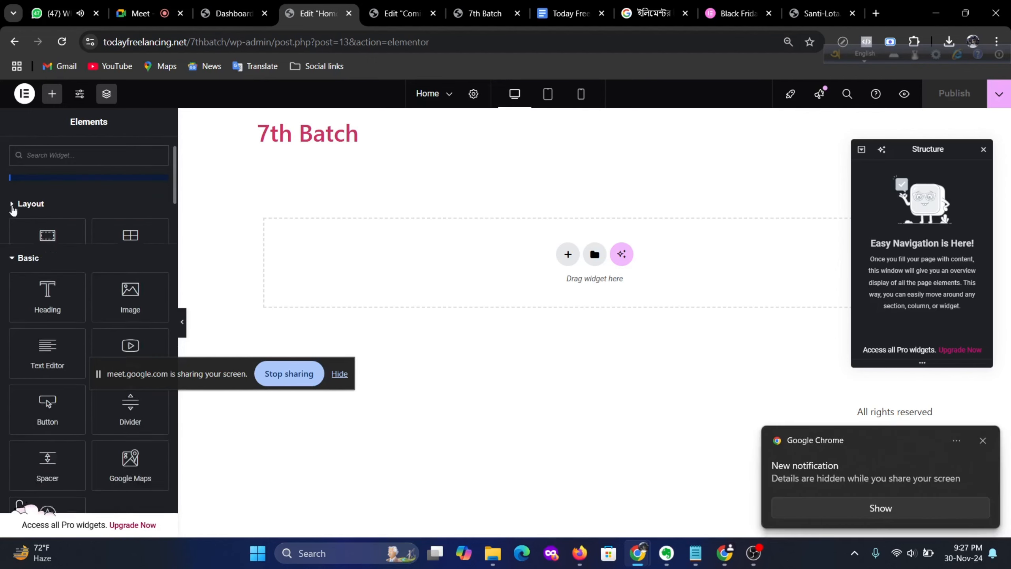
left_click(13, 206)
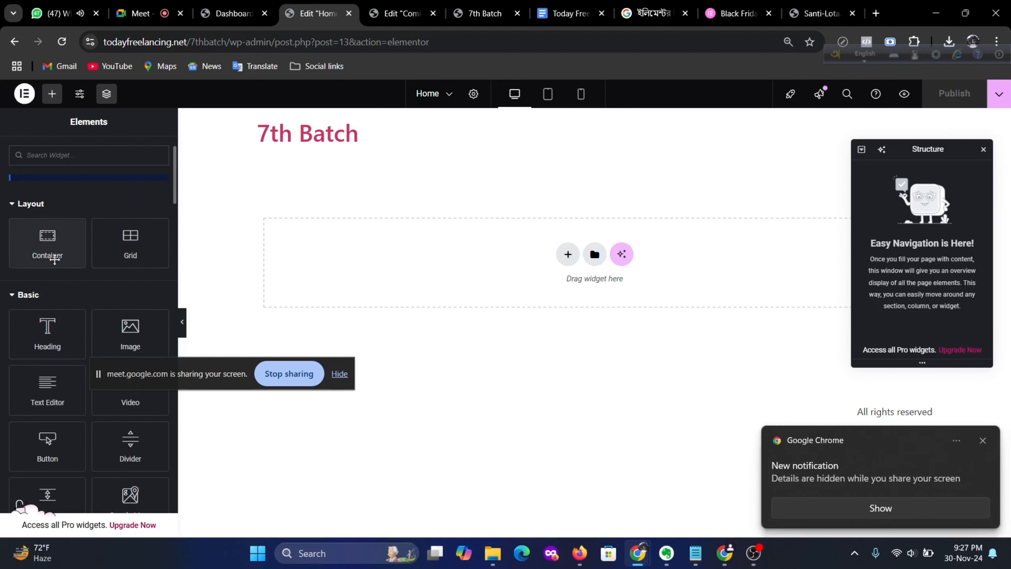
left_click(11, 297)
left_click(12, 299)
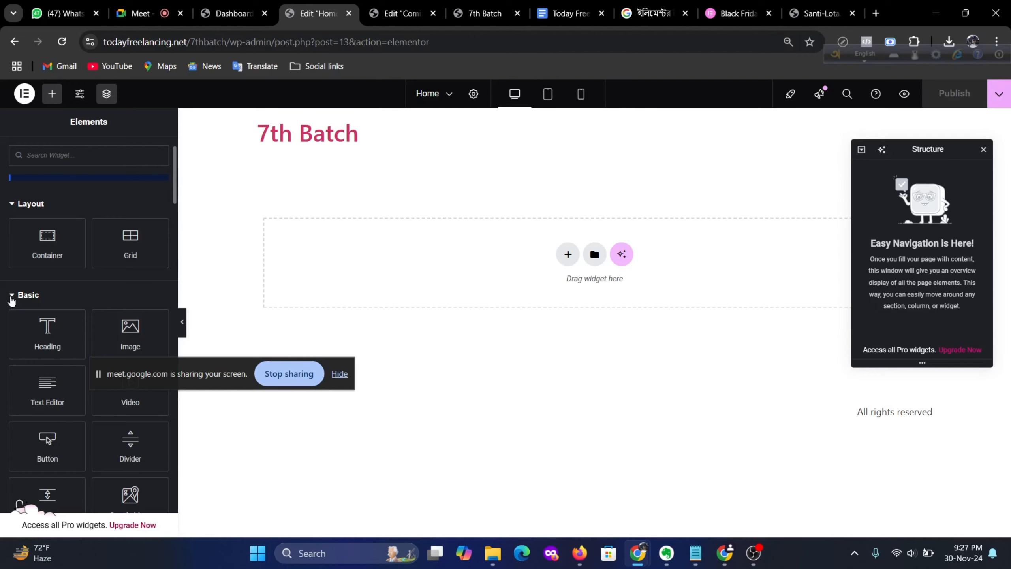
Step: Move the screen-sharing bar off the widget list and look through the Basic and Pro widgets
scroll(33, 278, "down", 2)
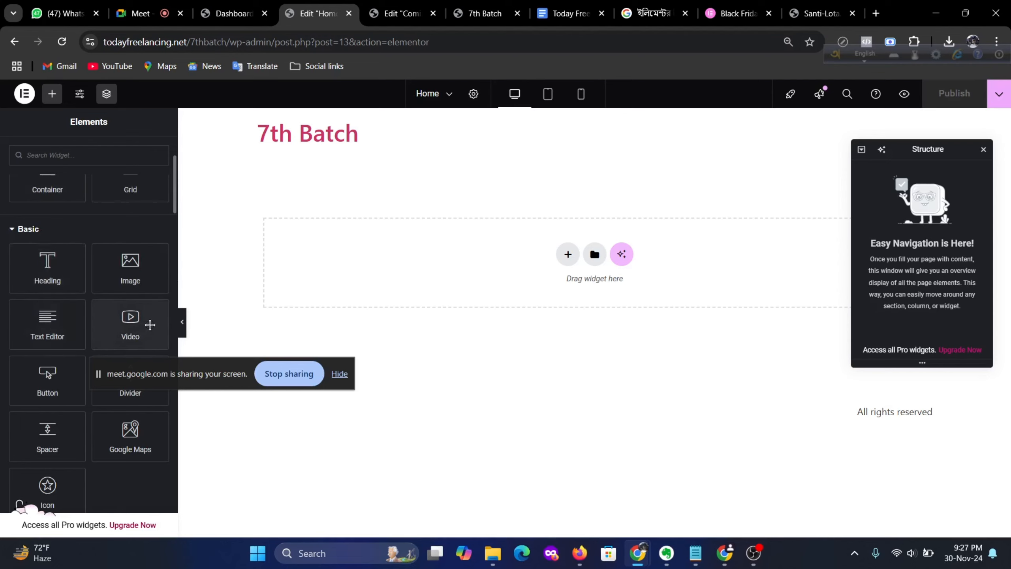
left_click_drag(98, 373, 434, 499)
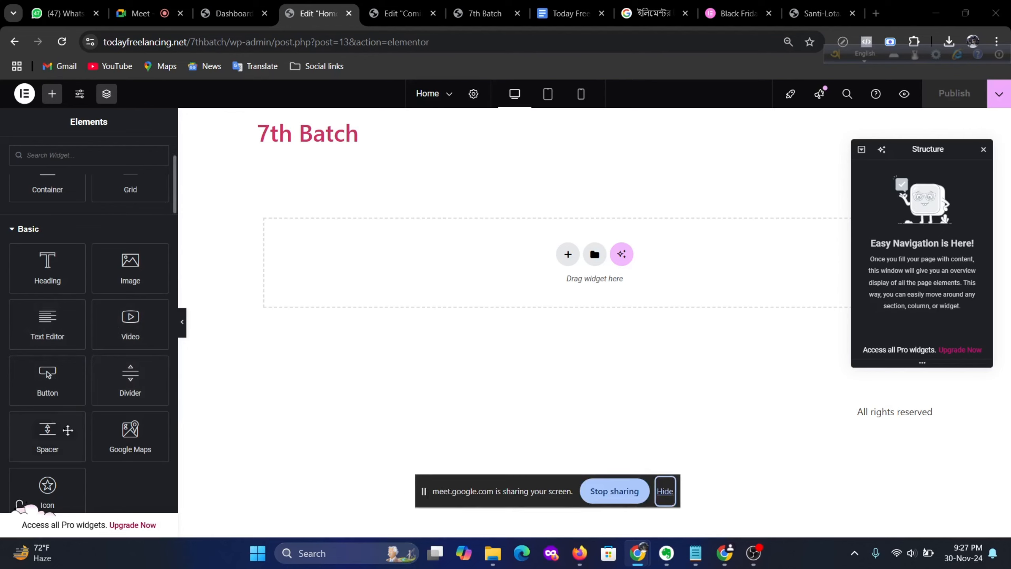
scroll(156, 442, "down", 2)
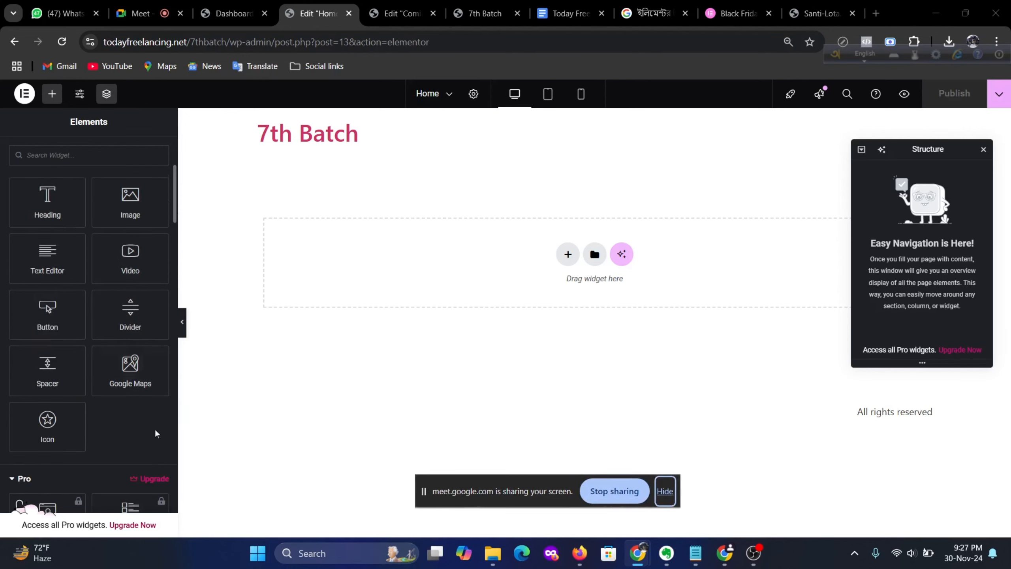
scroll(100, 428, "down", 3)
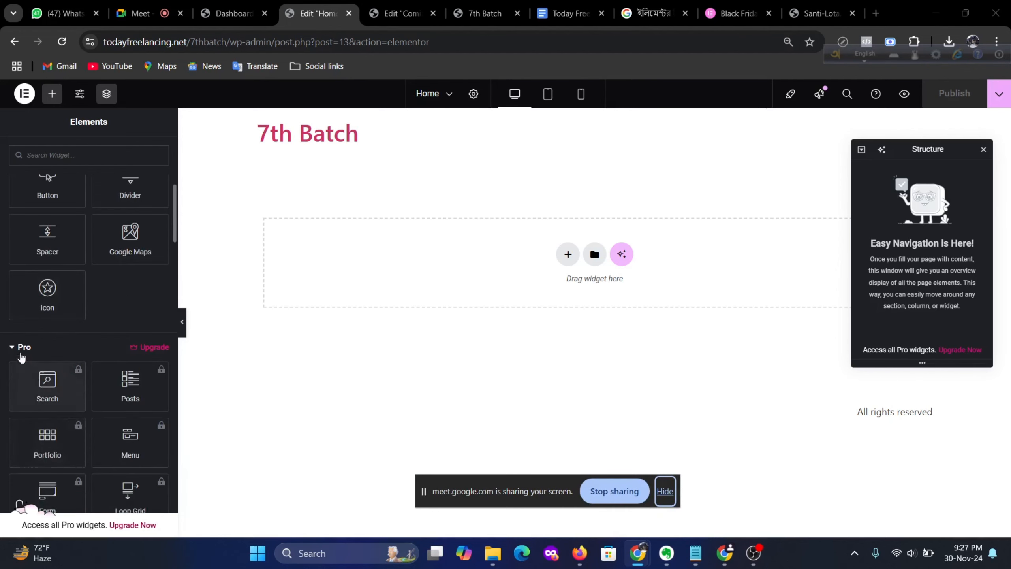
scroll(44, 366, "down", 2)
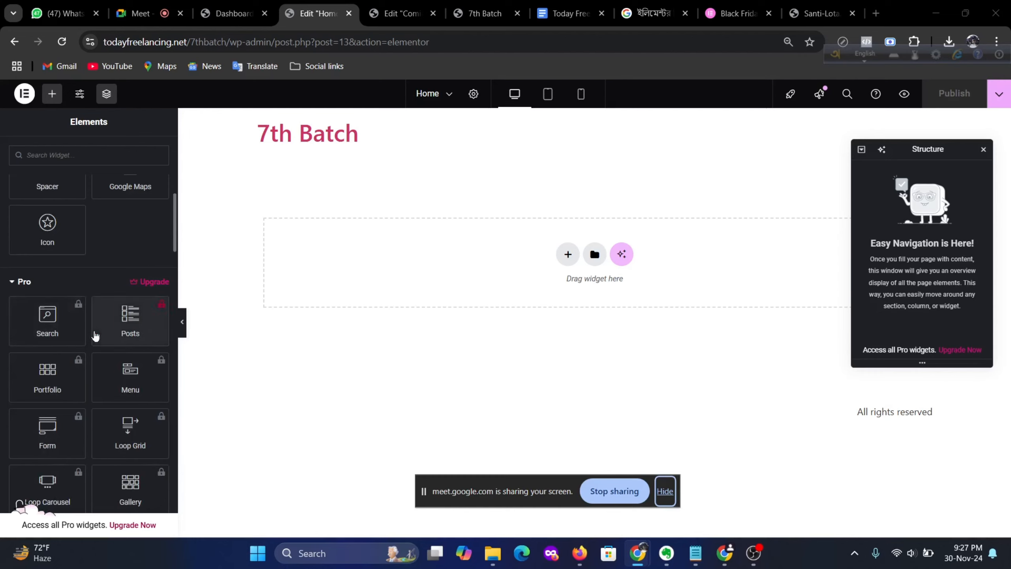
scroll(11, 339, "down", 14)
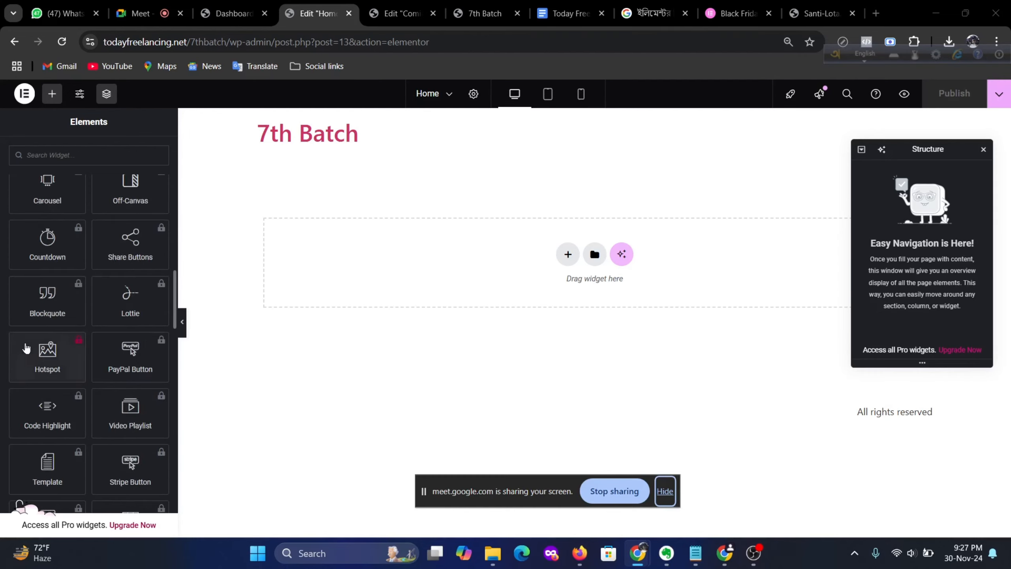
scroll(26, 348, "down", 10)
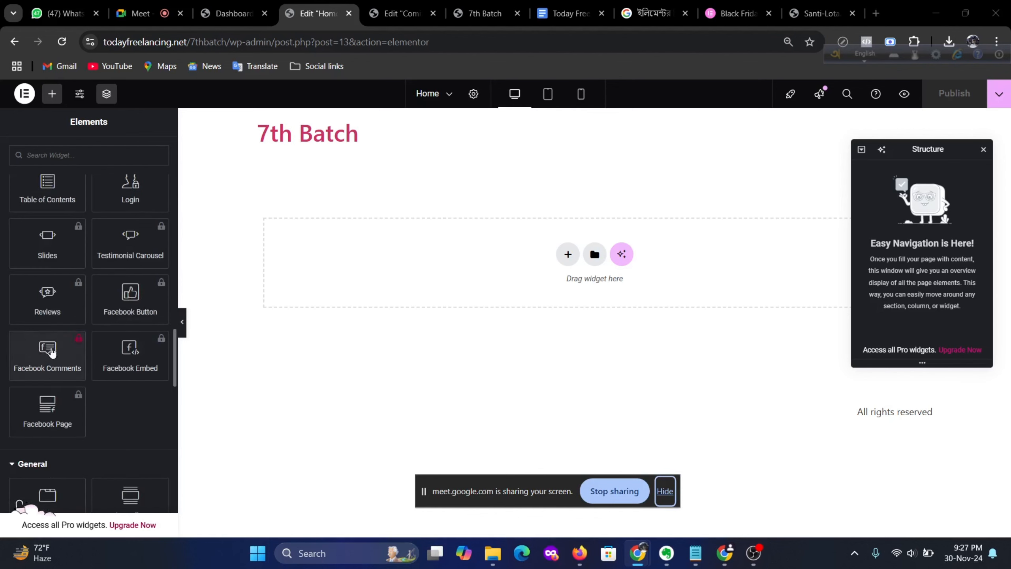
scroll(50, 352, "up", 5)
scroll(51, 352, "up", 15)
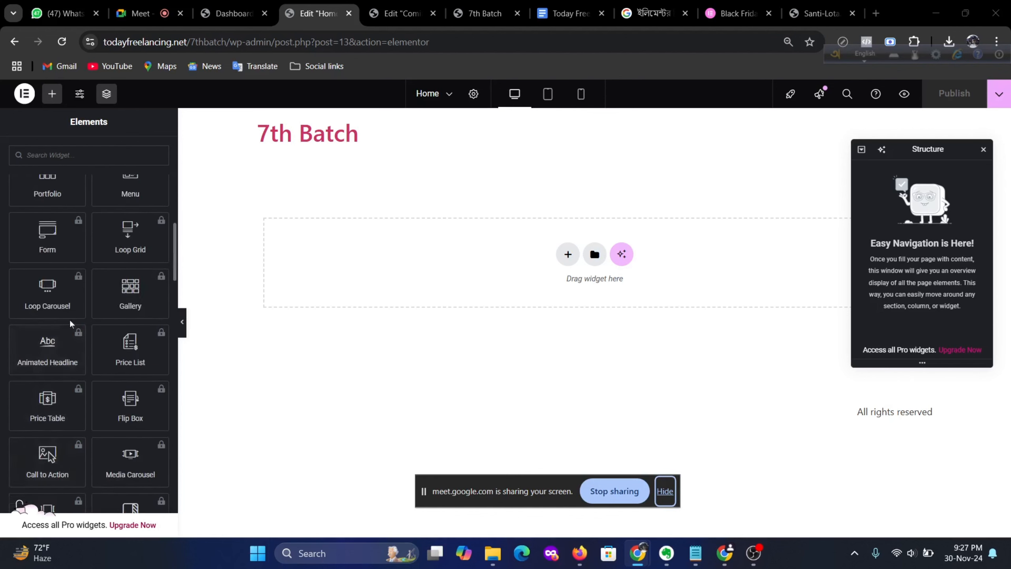
scroll(79, 312, "up", 2)
scroll(79, 319, "down", 5)
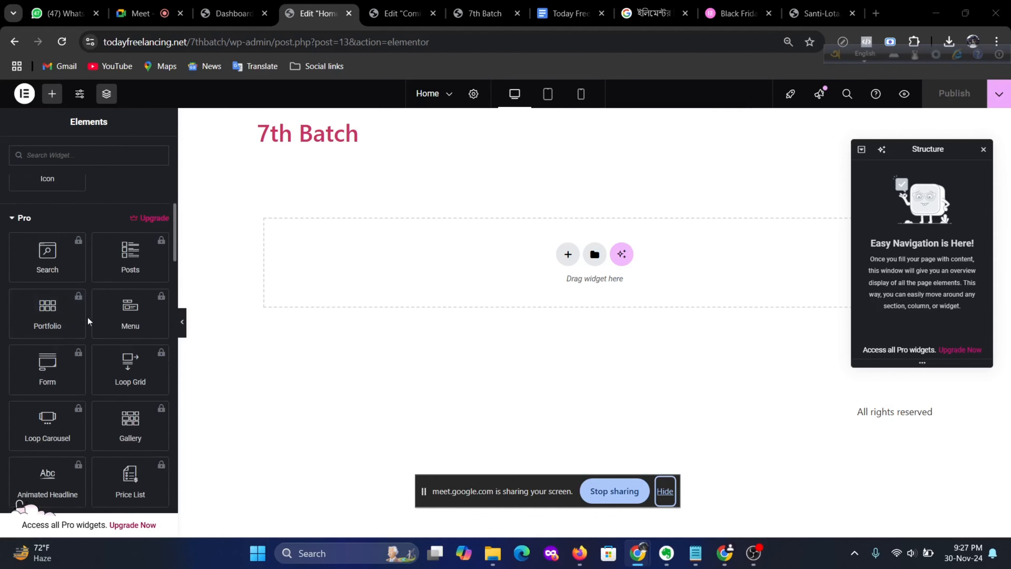
Step: Look through the General and Link In Bio widget categories, comparing them with the locked Pro widgets
scroll(87, 314, "down", 15)
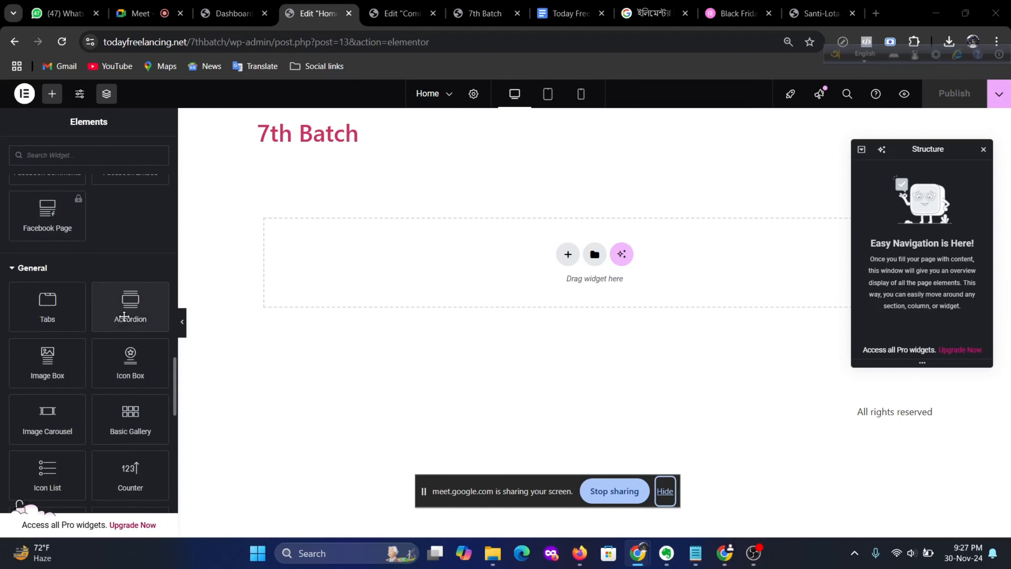
scroll(119, 320, "up", 7)
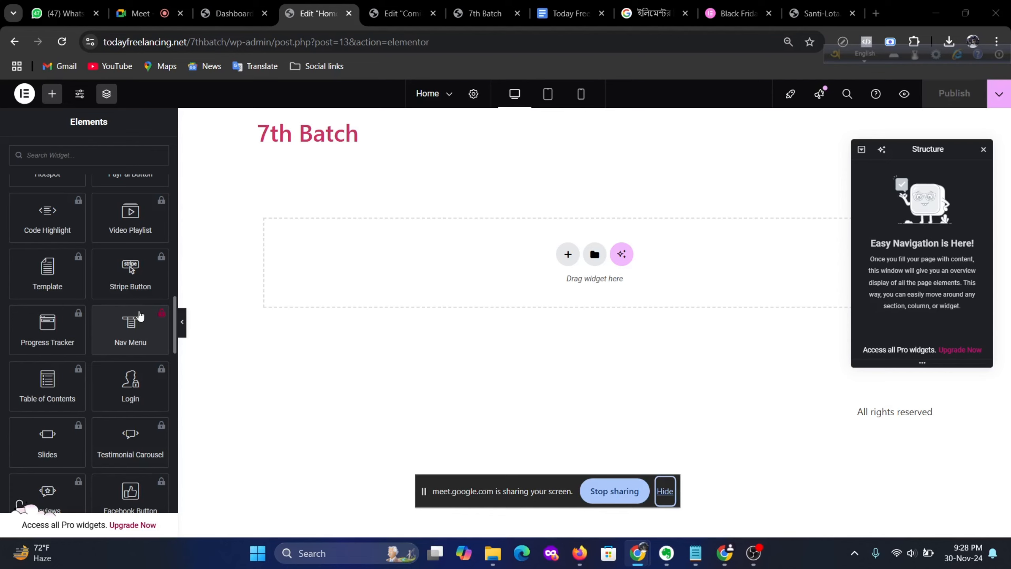
scroll(102, 289, "down", 5)
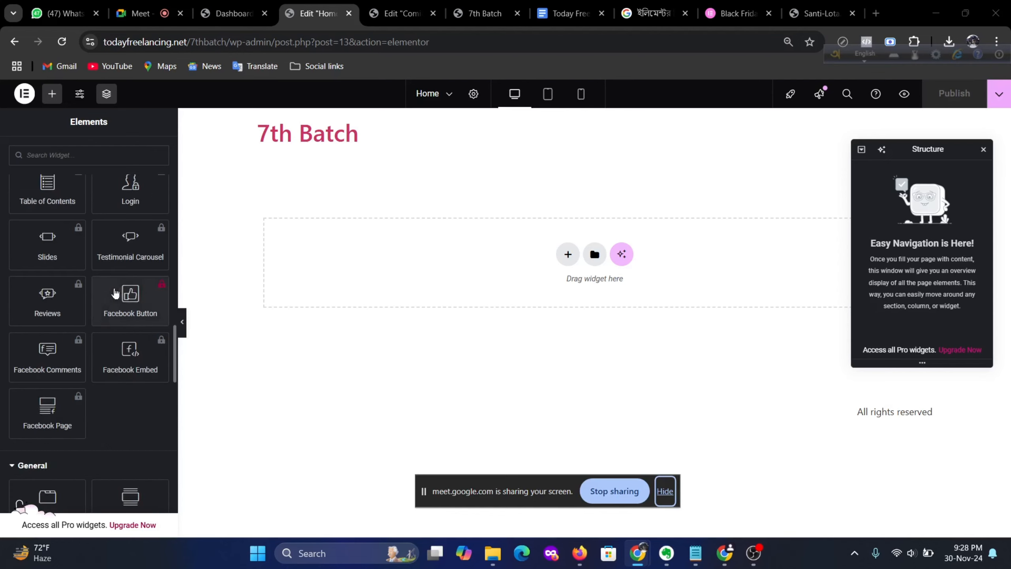
scroll(111, 301, "down", 3)
scroll(118, 307, "down", 3)
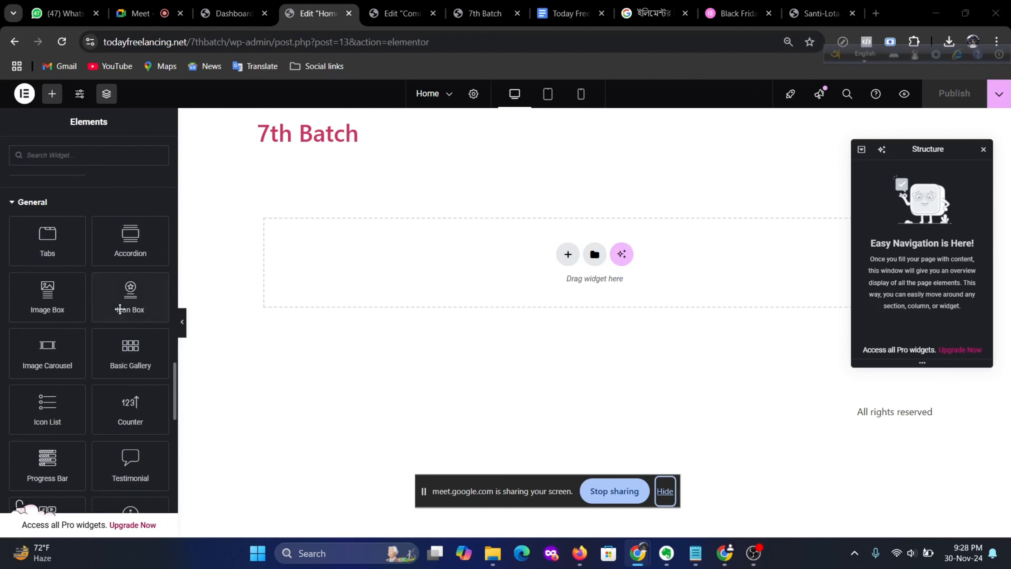
scroll(68, 333, "down", 4)
scroll(69, 333, "down", 8)
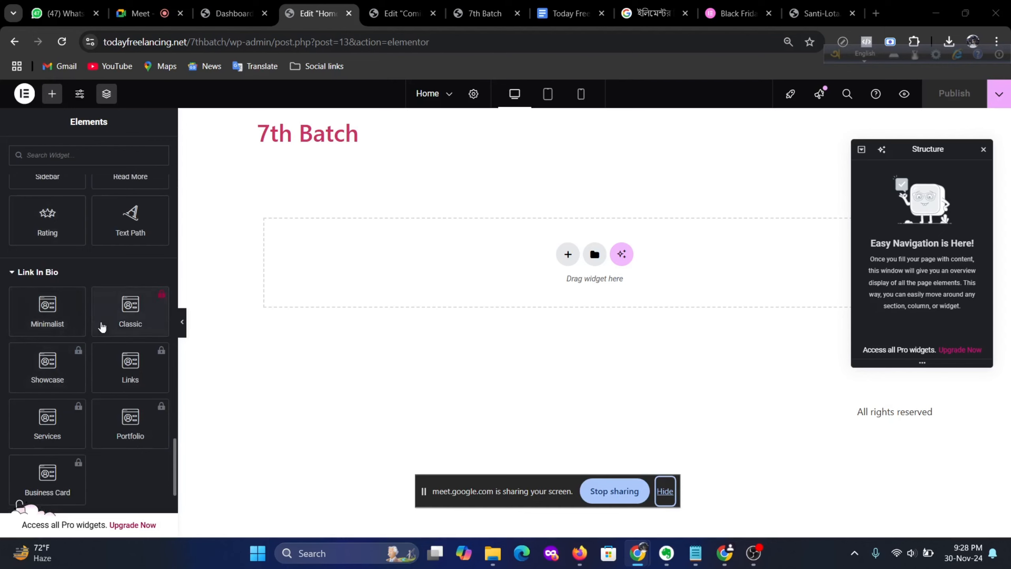
Step: Expand the Site, Single, WooCommerce and WordPress categories, examine their widgets, and return to the start of the list
scroll(101, 327, "down", 7)
left_click(61, 253)
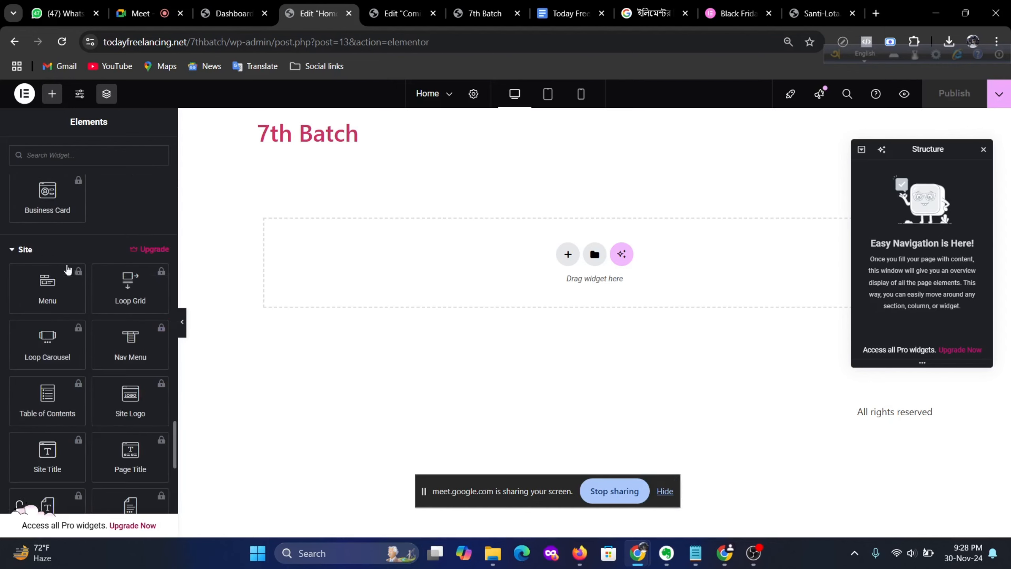
scroll(82, 306, "down", 12)
left_click(63, 283)
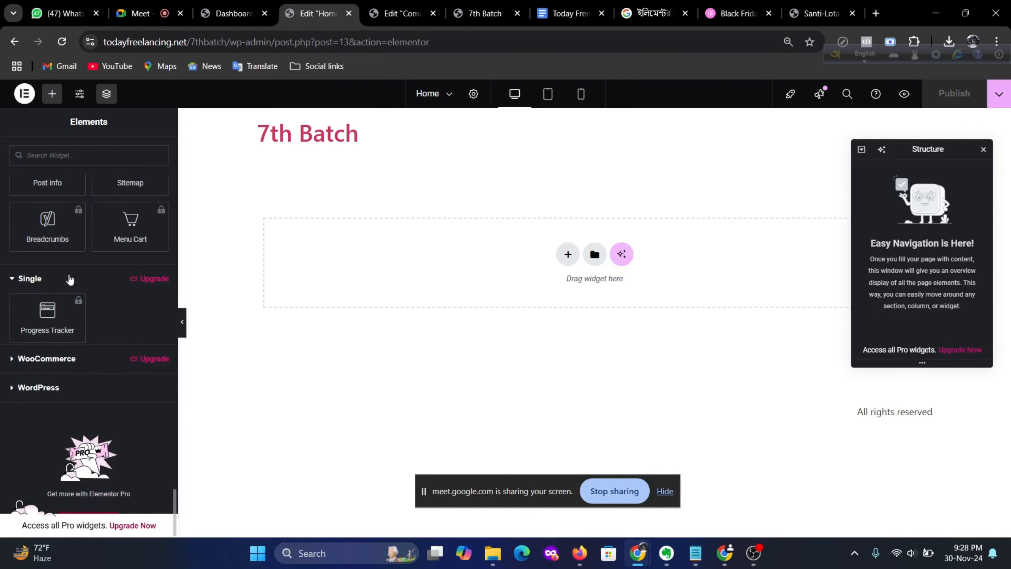
scroll(79, 283, "down", 2)
left_click(84, 307)
scroll(85, 313, "down", 15)
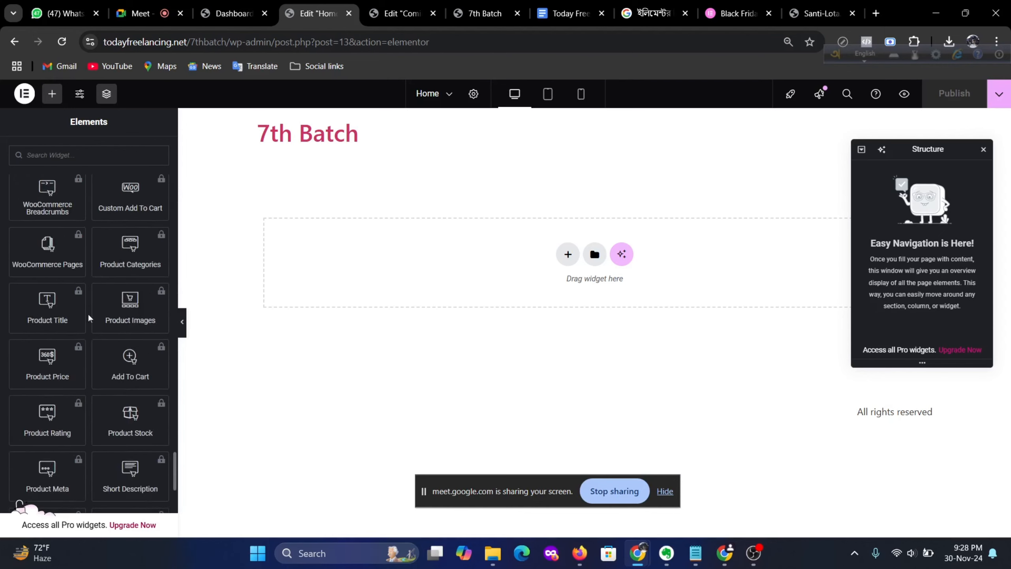
left_click(81, 333)
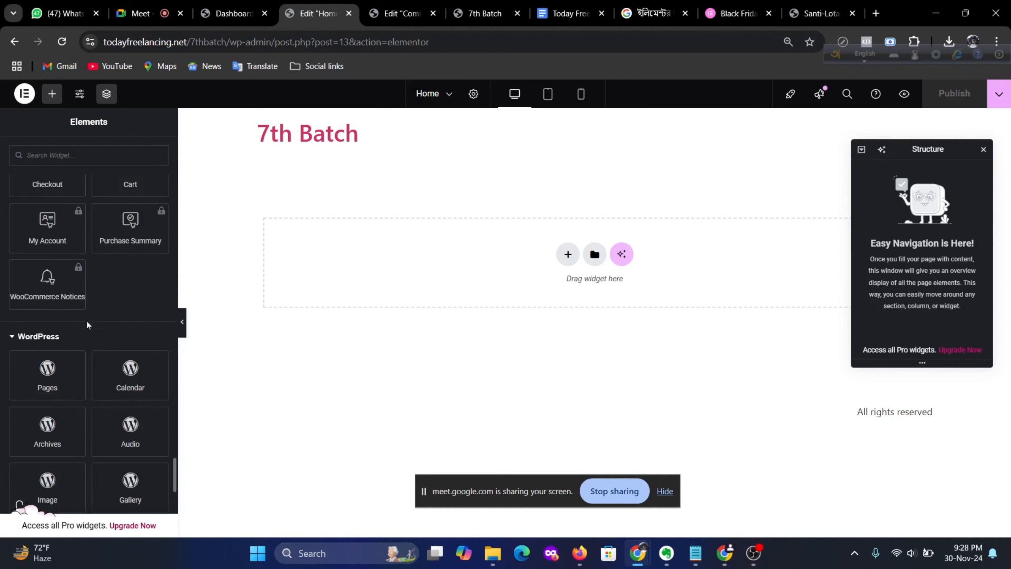
scroll(103, 307, "down", 10)
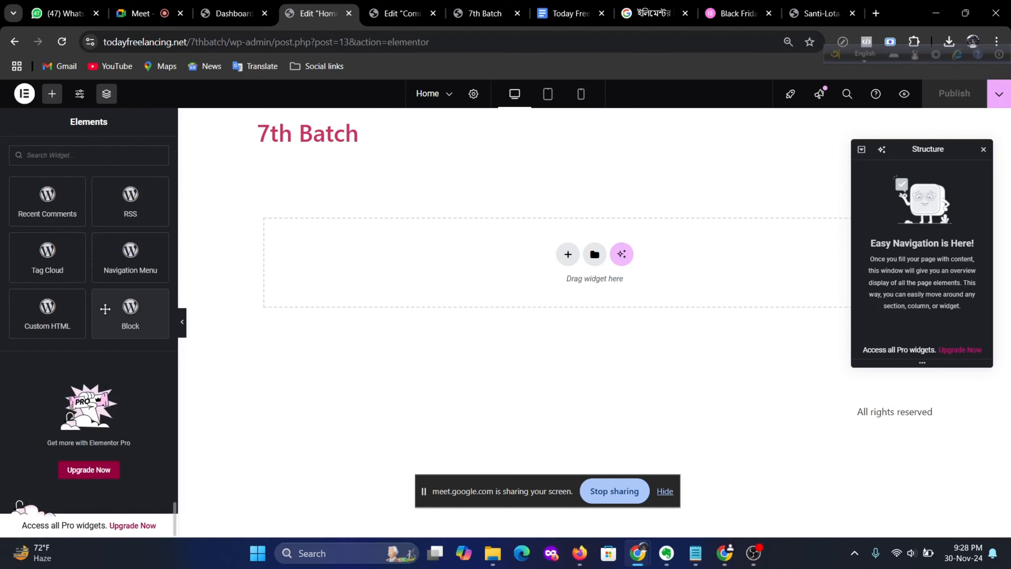
scroll(59, 334, "up", 20)
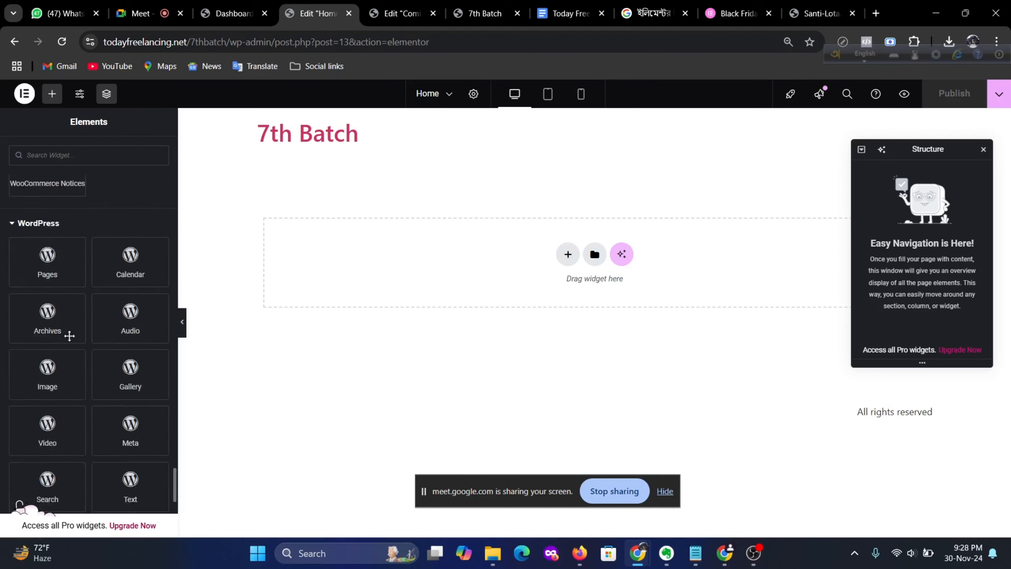
scroll(60, 323, "up", 20)
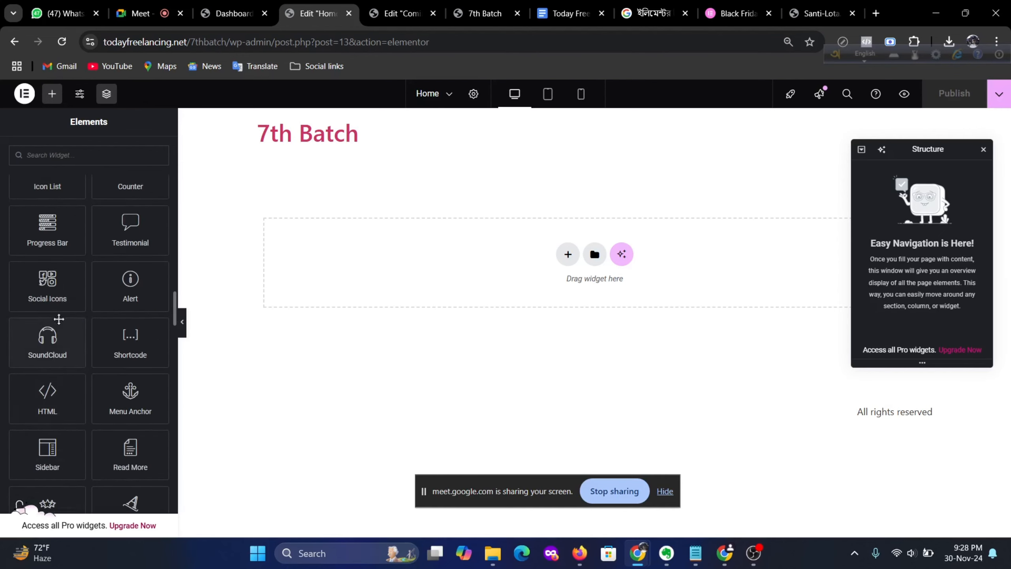
scroll(55, 324, "up", 3)
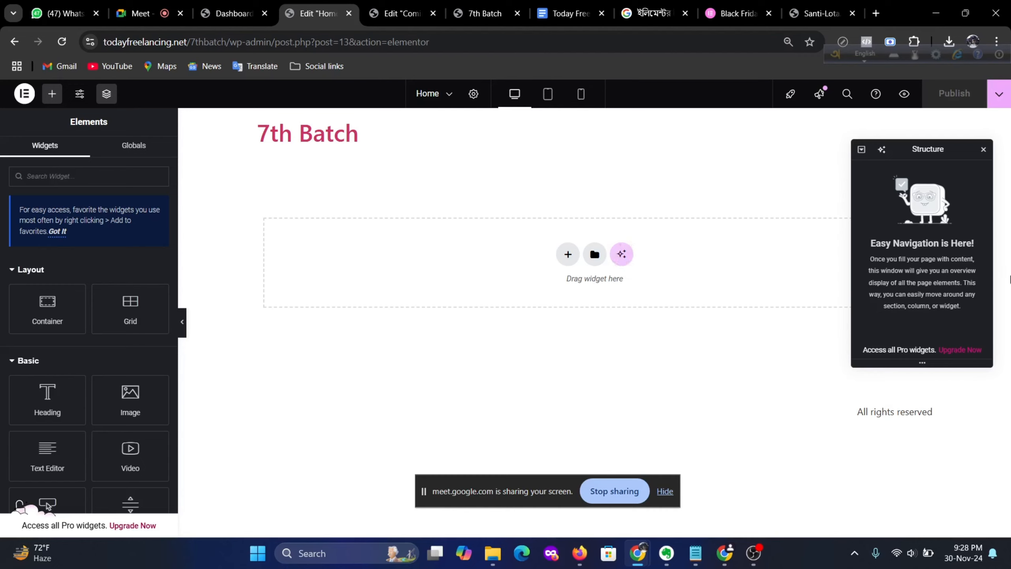
Step: Close the Structure panel and start adding a new container so the layout choices open on the page
left_click(984, 149)
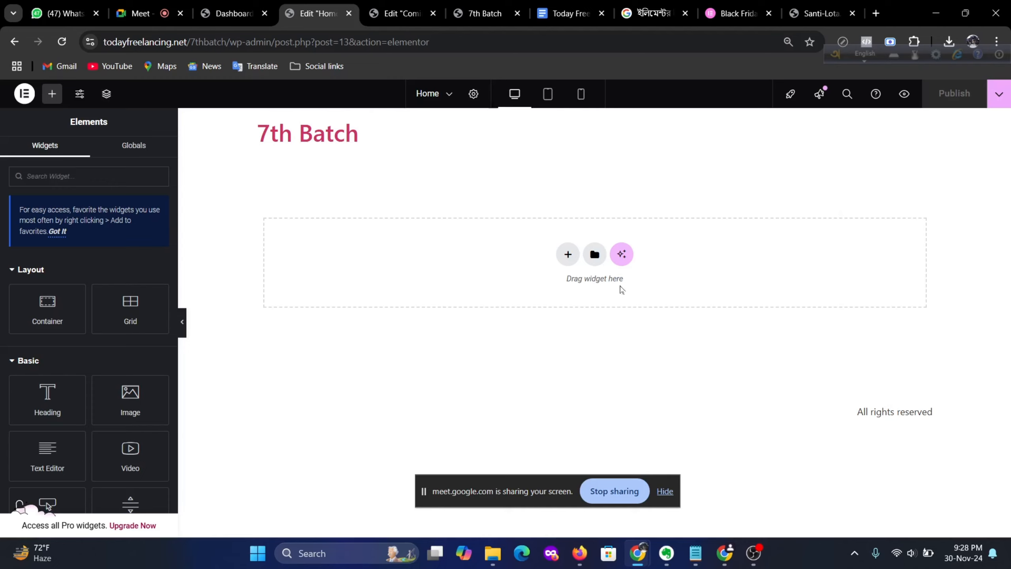
left_click(567, 255)
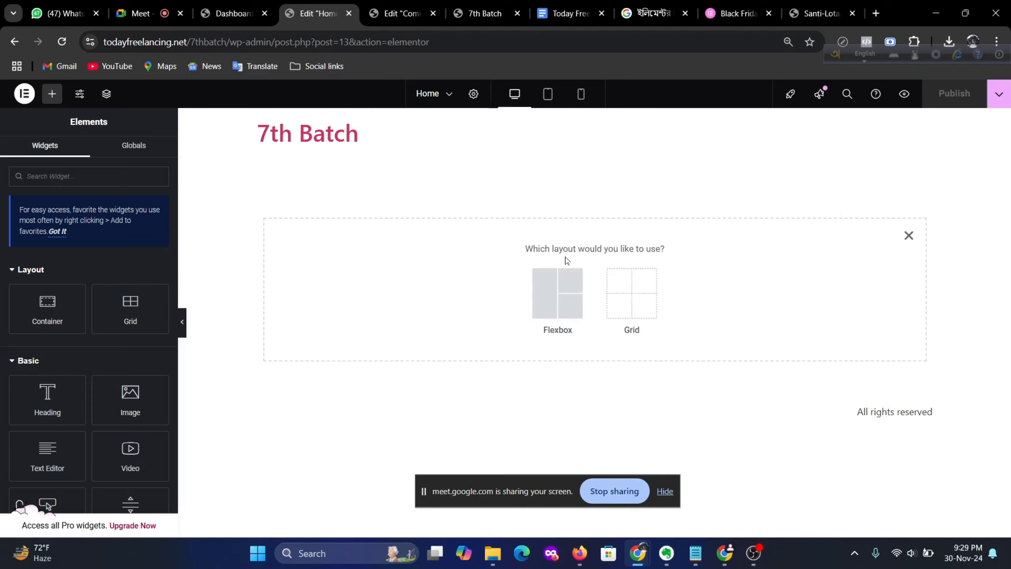
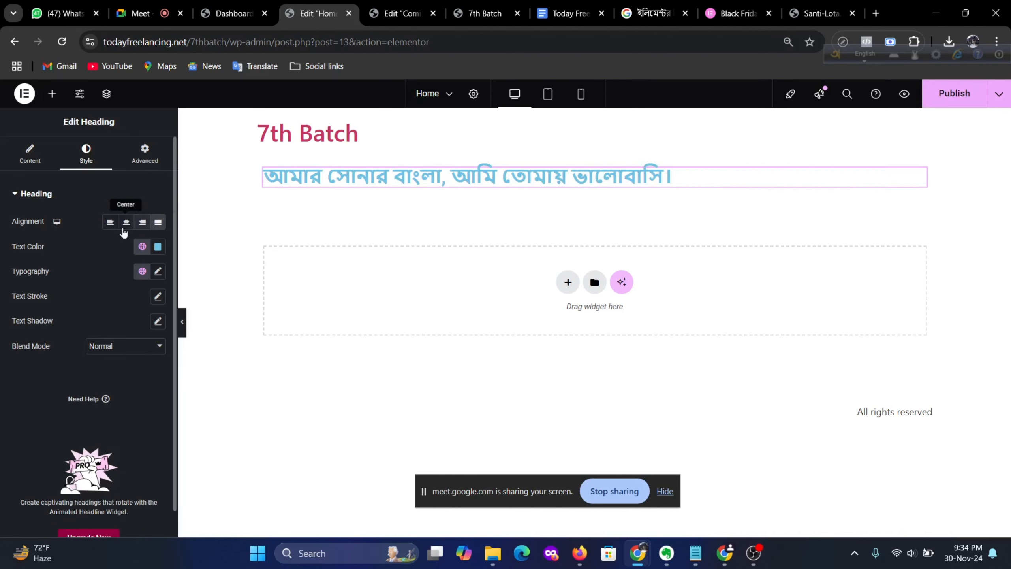
Step: Left-align the Bengali heading and set its text color to black, #000000
left_click(110, 223)
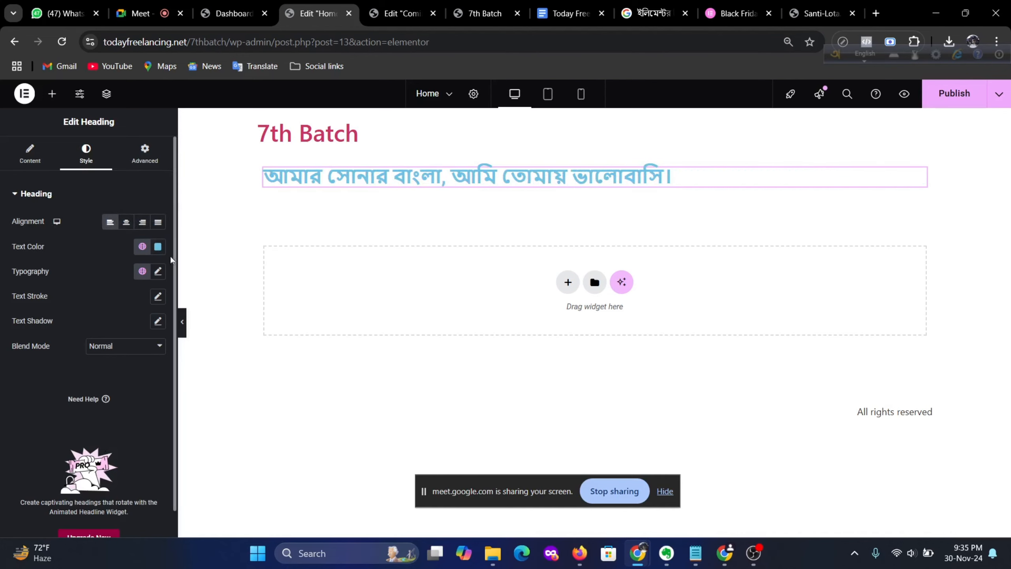
left_click(143, 247)
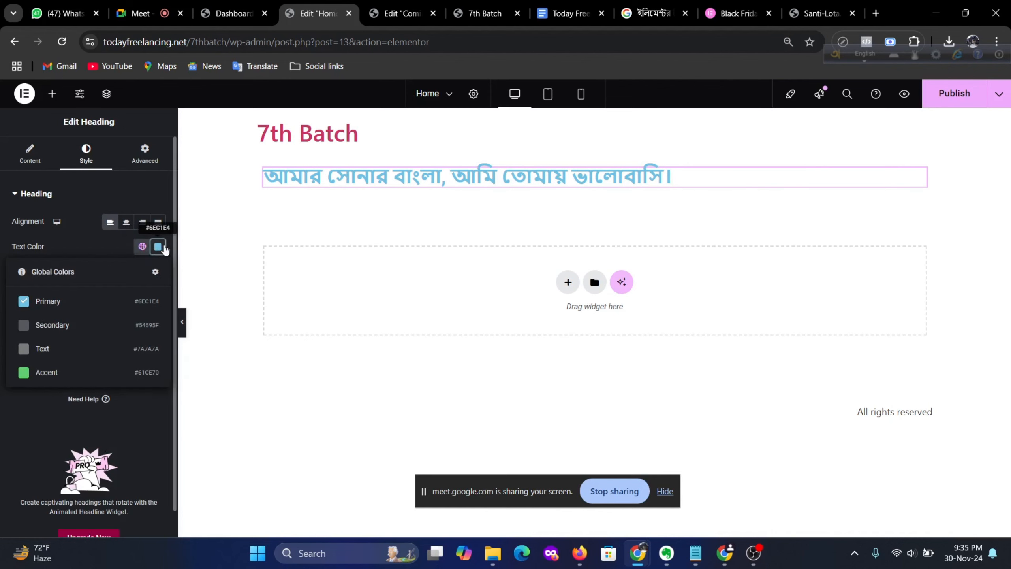
left_click(158, 246)
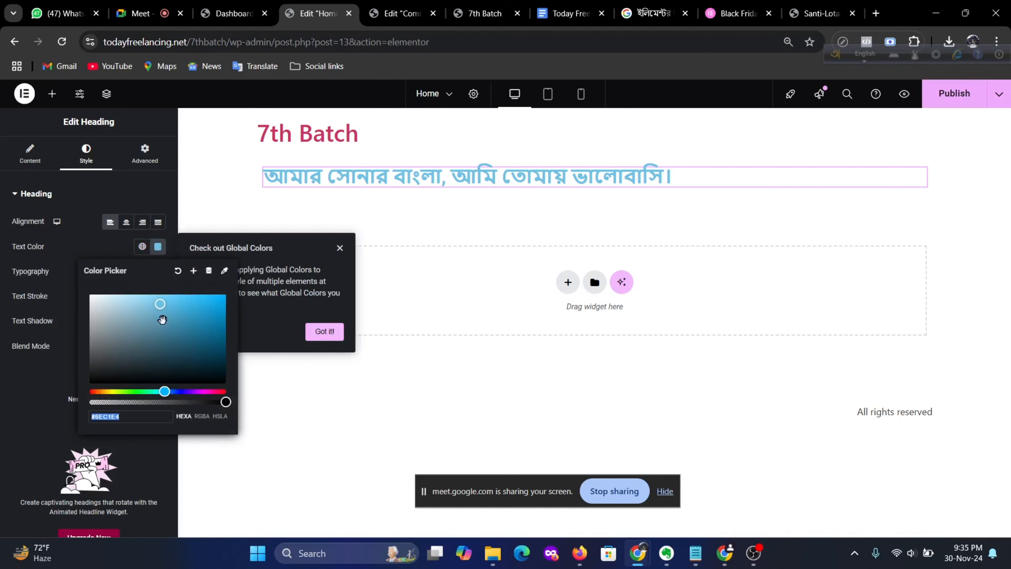
type("#000000")
left_click_drag(216, 409, 230, 414)
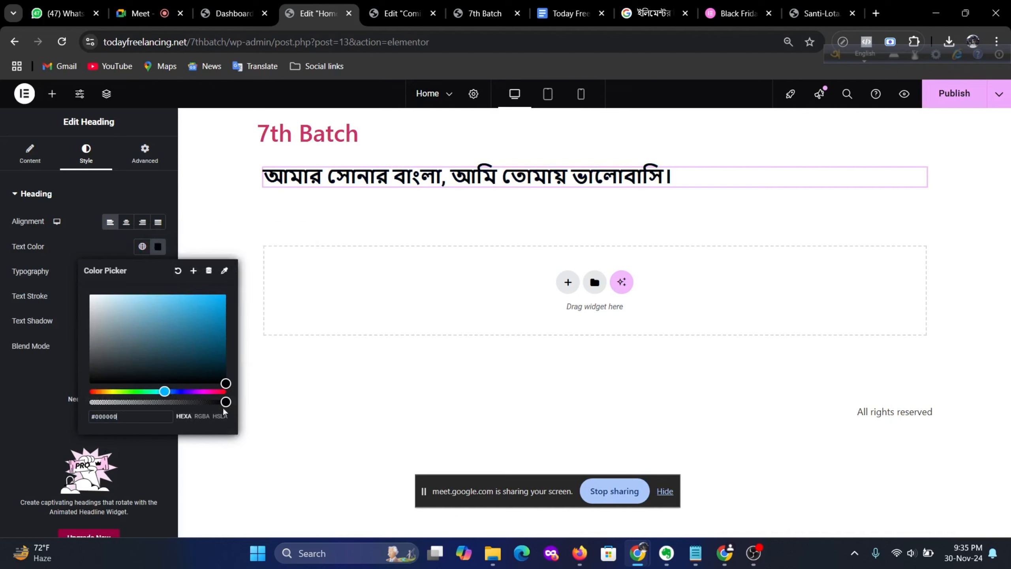
left_click(43, 384)
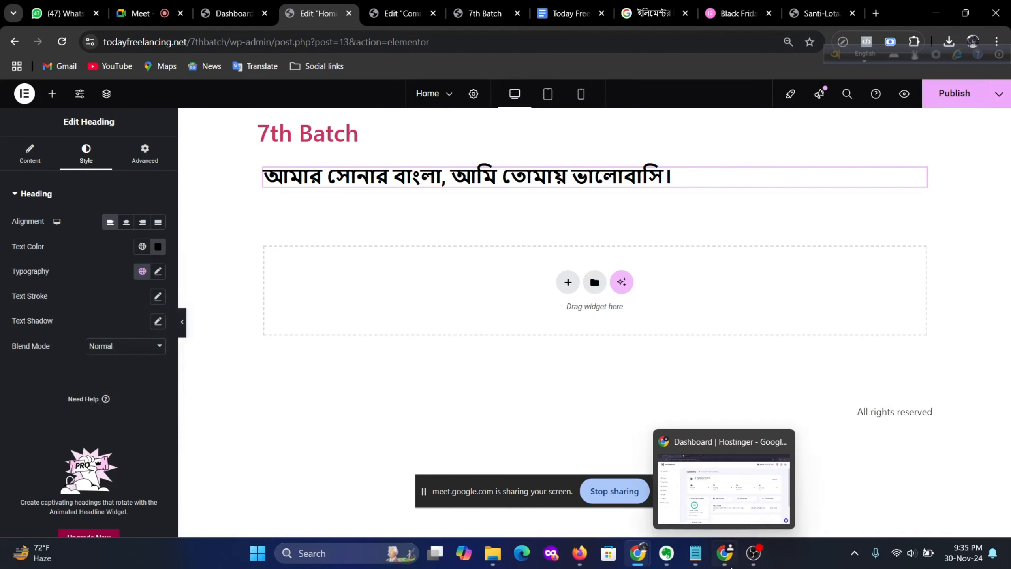
left_click(754, 552)
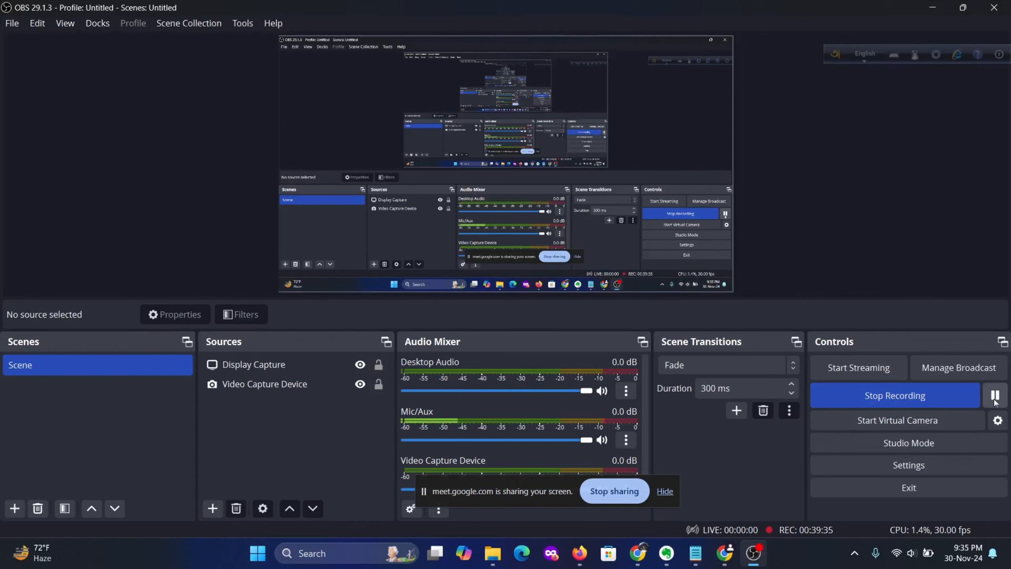
left_click(995, 395)
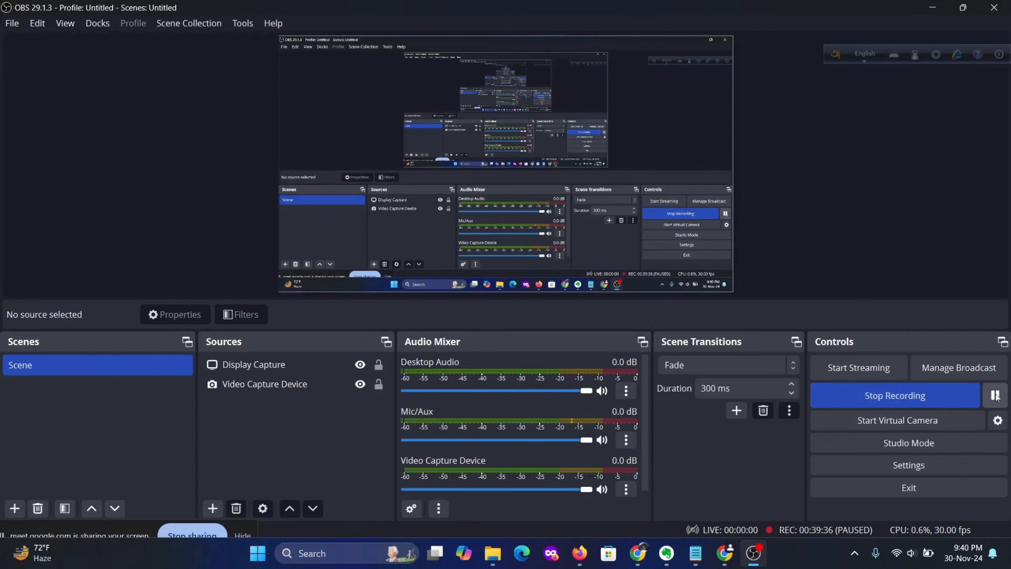
left_click(934, 7)
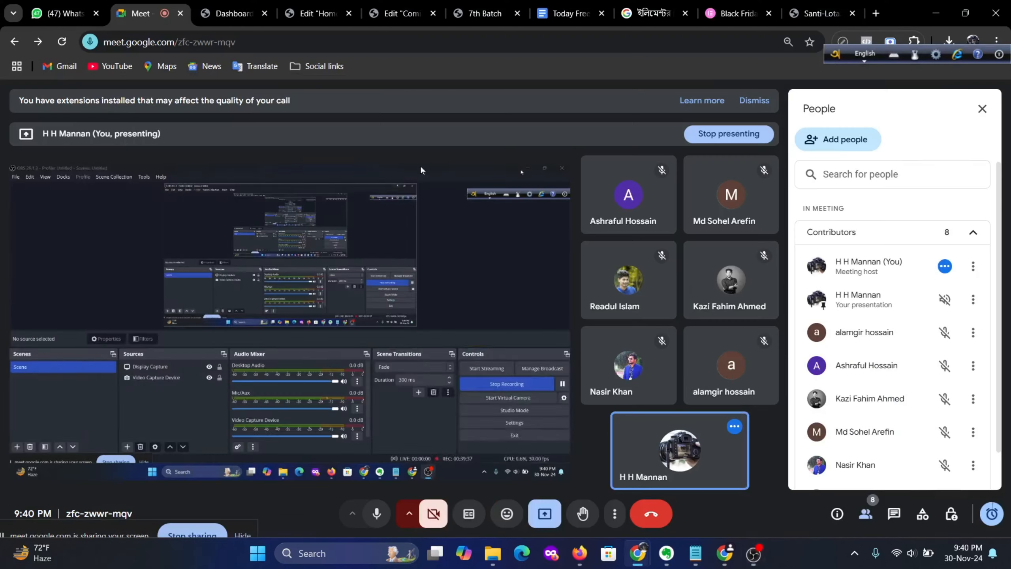
left_click(402, 13)
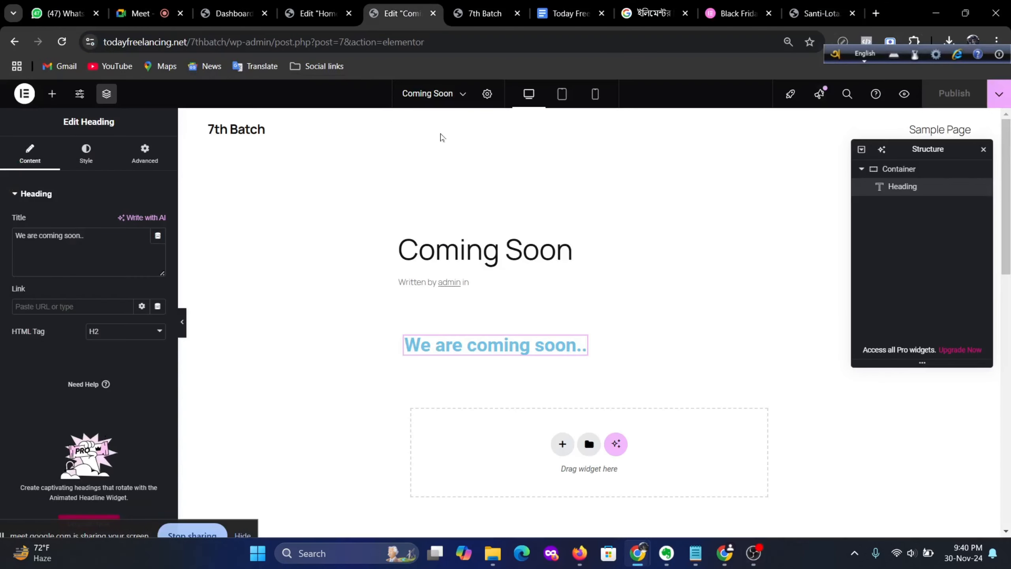
Step: Return to the Home page editor and change the Bengali heading's text color to the dark red #C80404
left_click(314, 13)
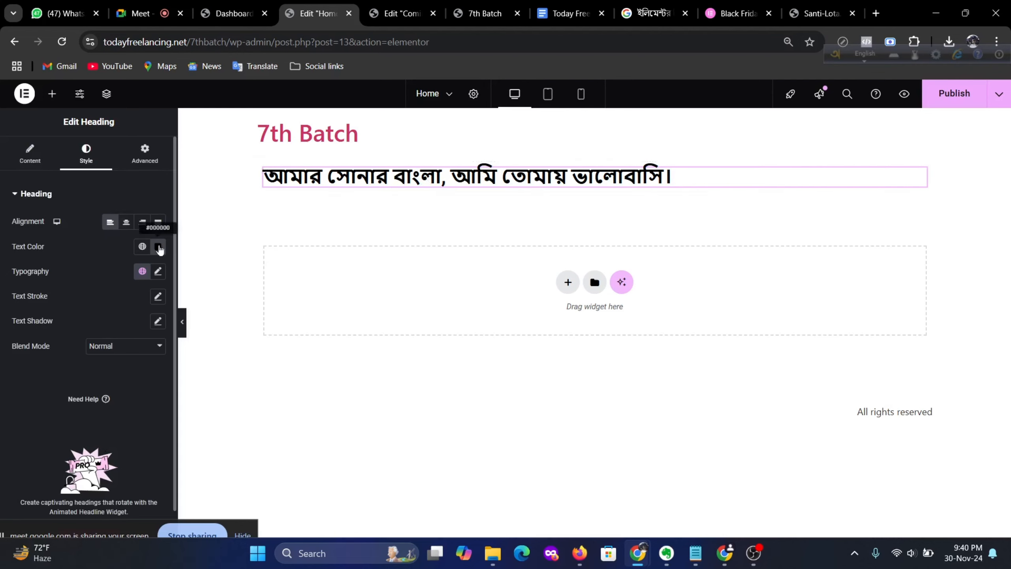
left_click(158, 247)
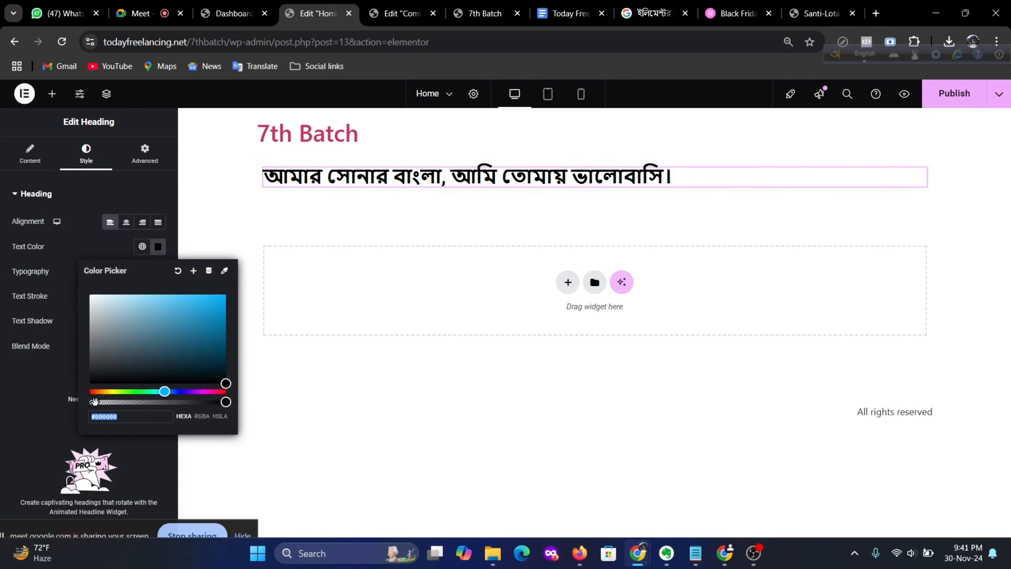
left_click(87, 392)
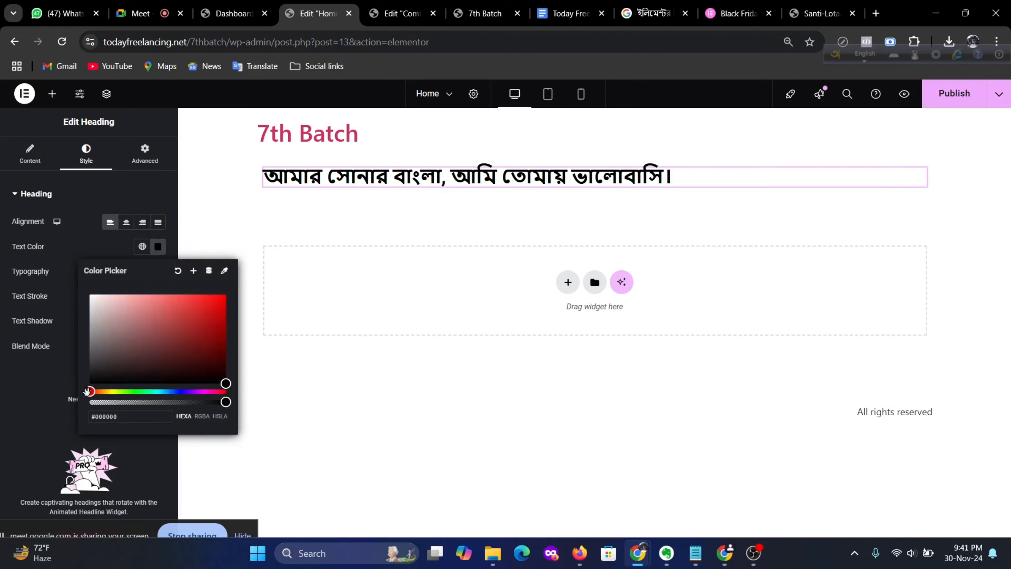
mouse_move(223, 306)
left_mouse_down()
mouse_move(172, 294)
mouse_move(202, 337)
mouse_move(221, 335)
mouse_move(217, 314)
left_mouse_up()
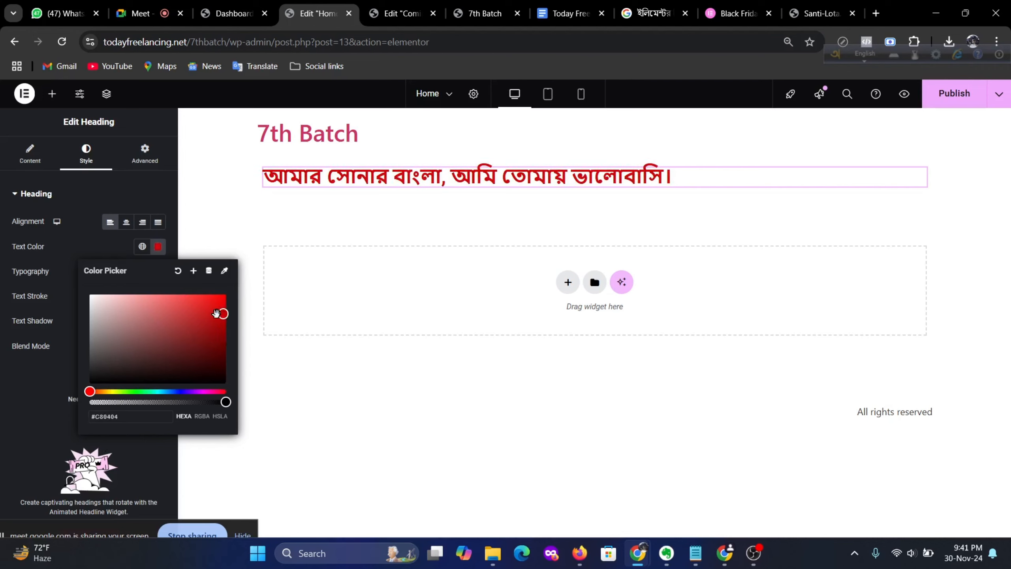
left_click(89, 240)
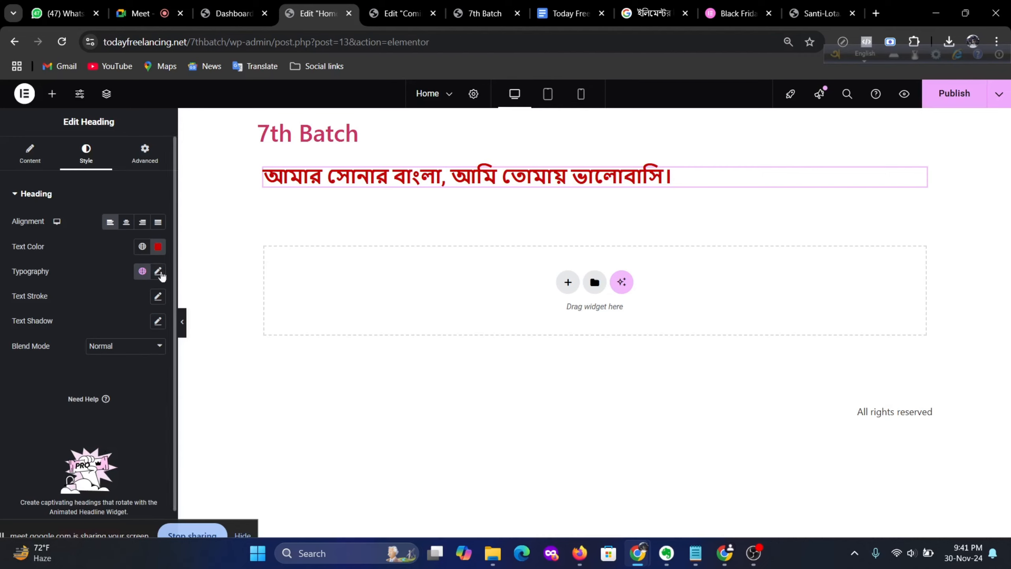
left_click(157, 271)
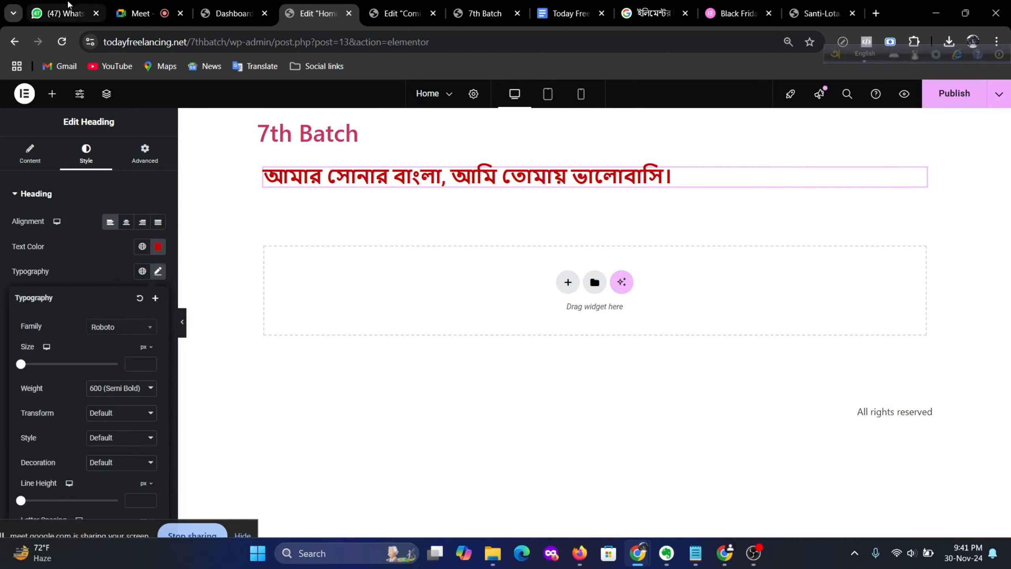
left_click(136, 13)
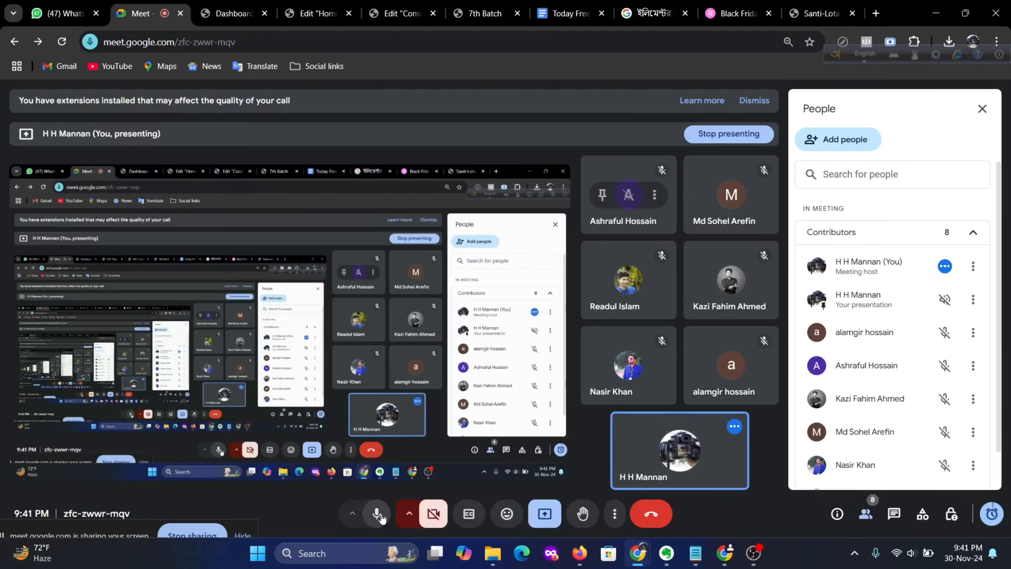
left_click(754, 554)
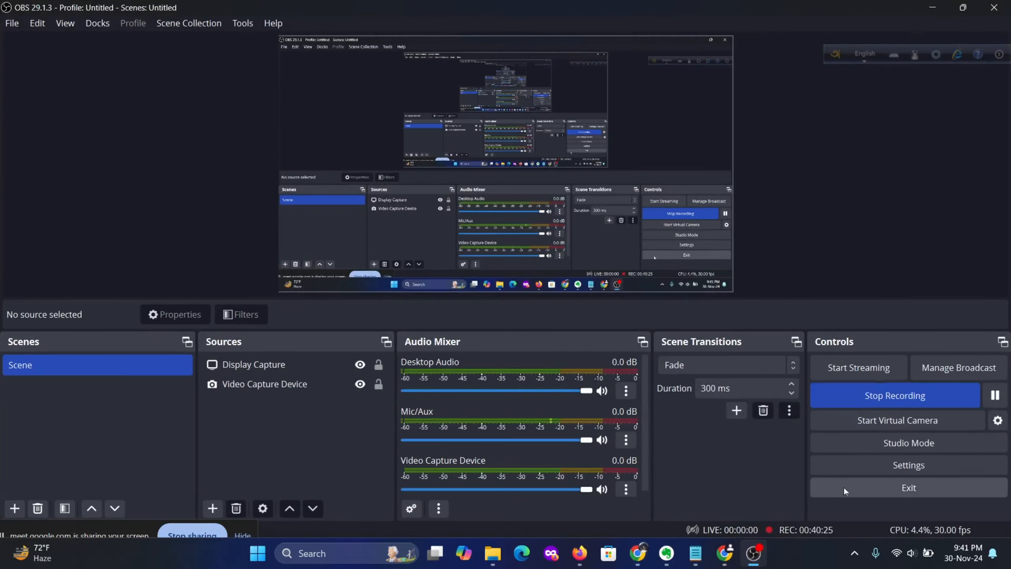
left_click(997, 396)
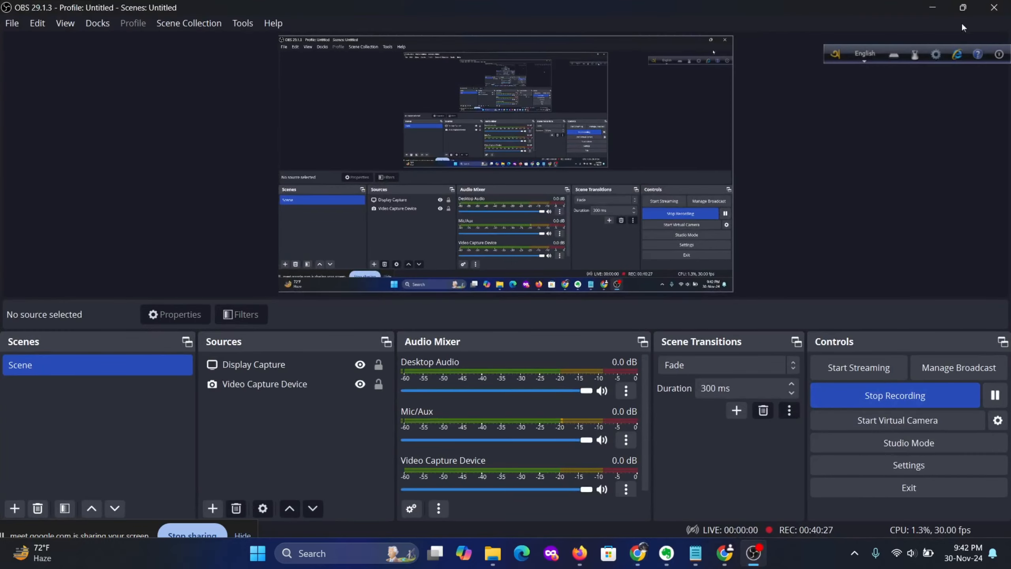
left_click(933, 7)
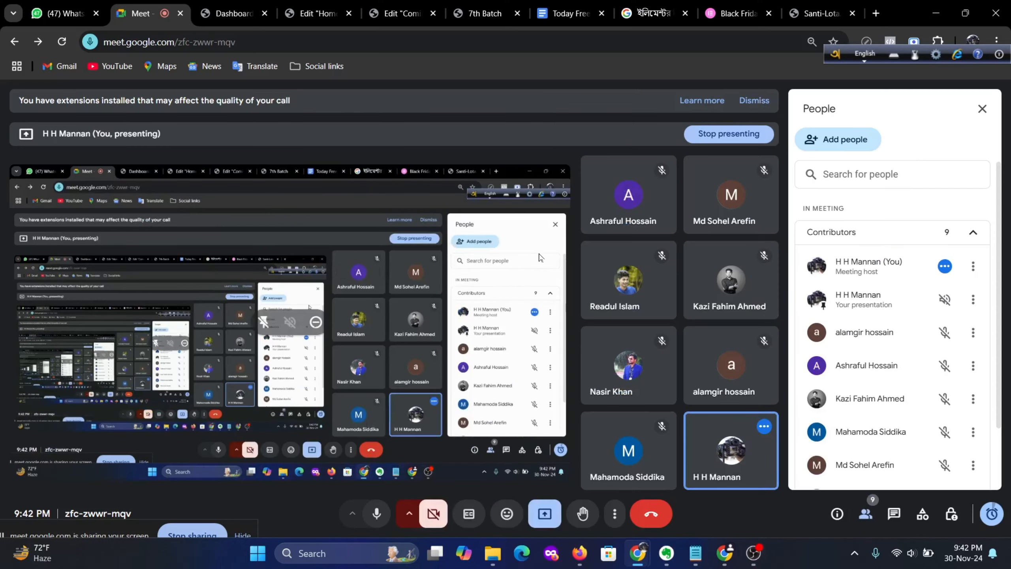
left_click(402, 13)
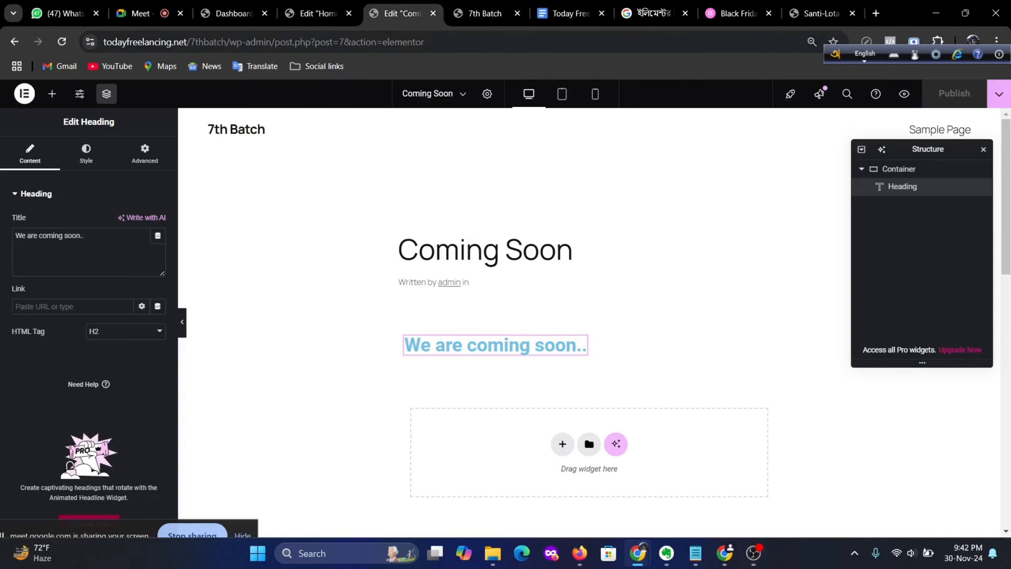
left_click(234, 13)
Step: Return to the Home page editor, search the Bengali heading's font families for "shil" and "shi", and browse the full font list
left_click(315, 13)
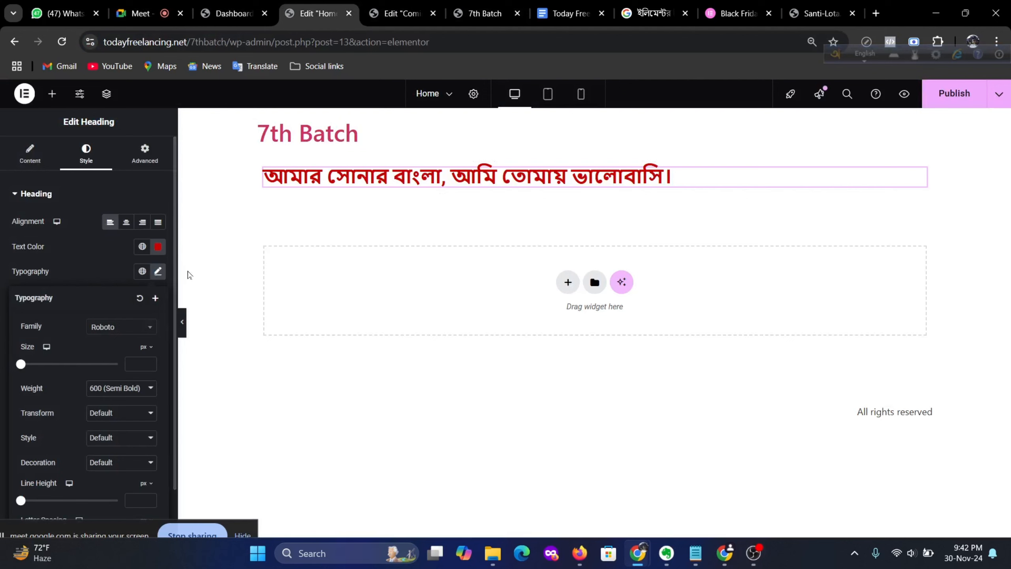
left_click(161, 277)
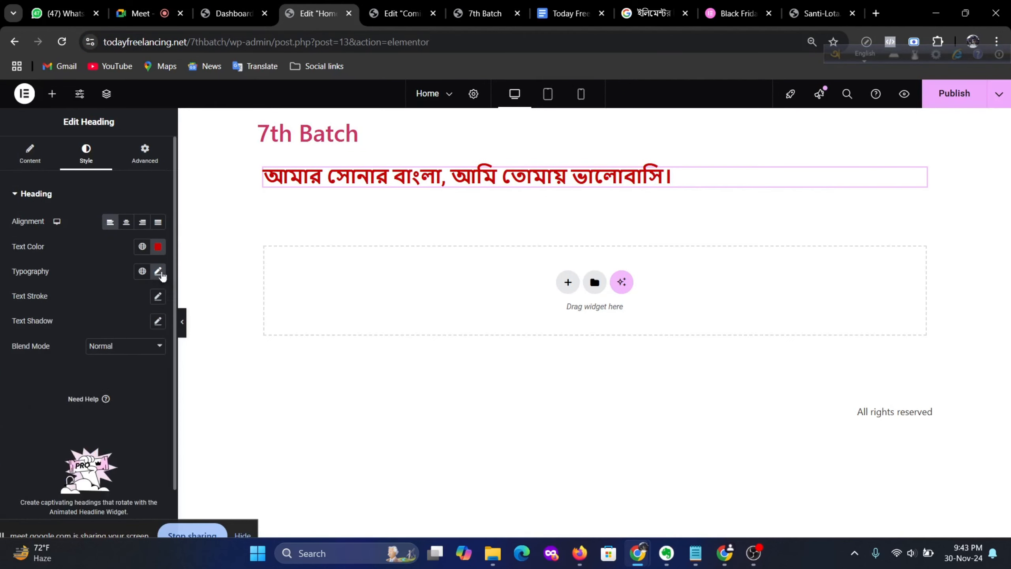
left_click(159, 272)
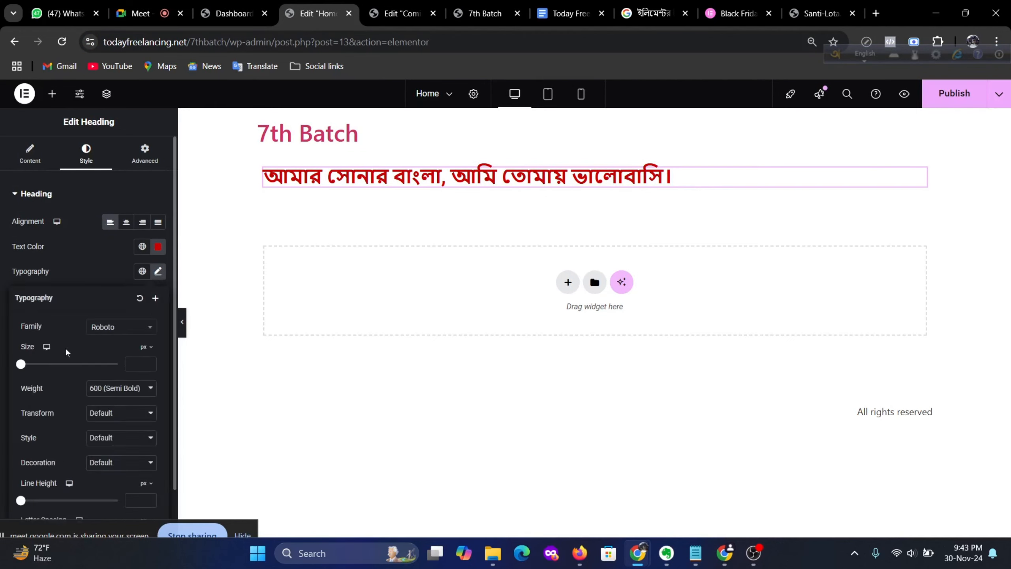
left_click(147, 330)
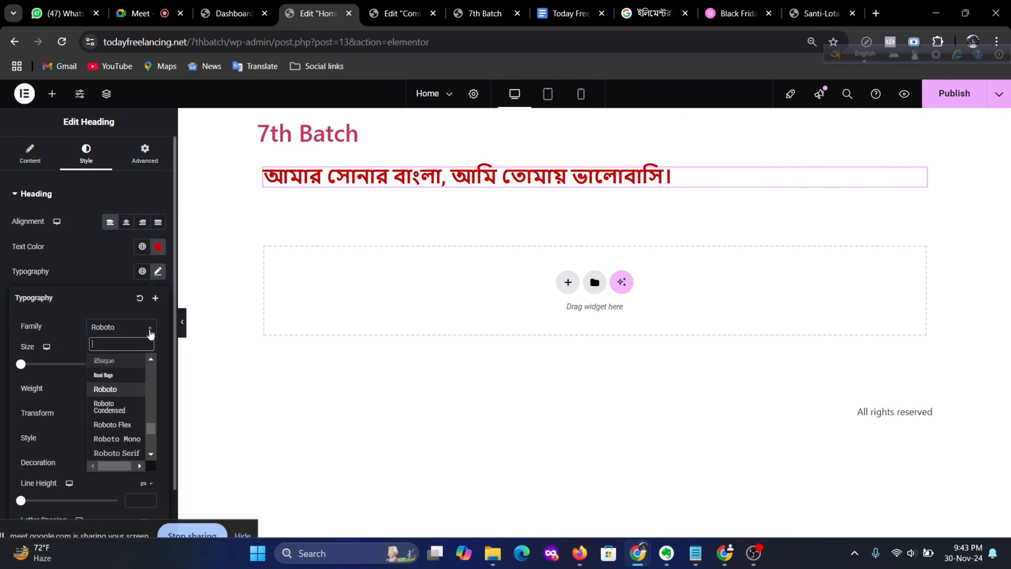
type("shil")
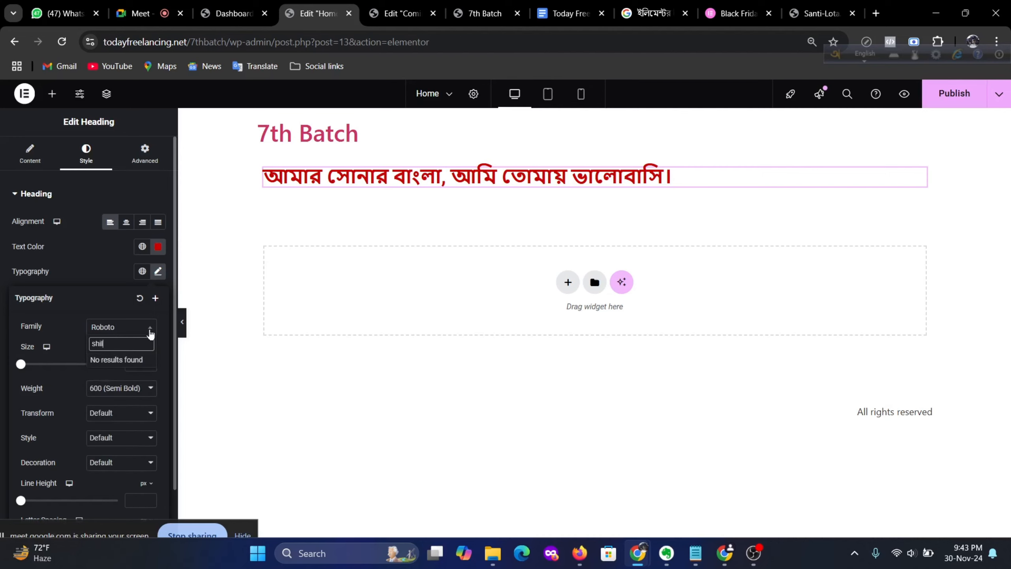
key("BackSpace")
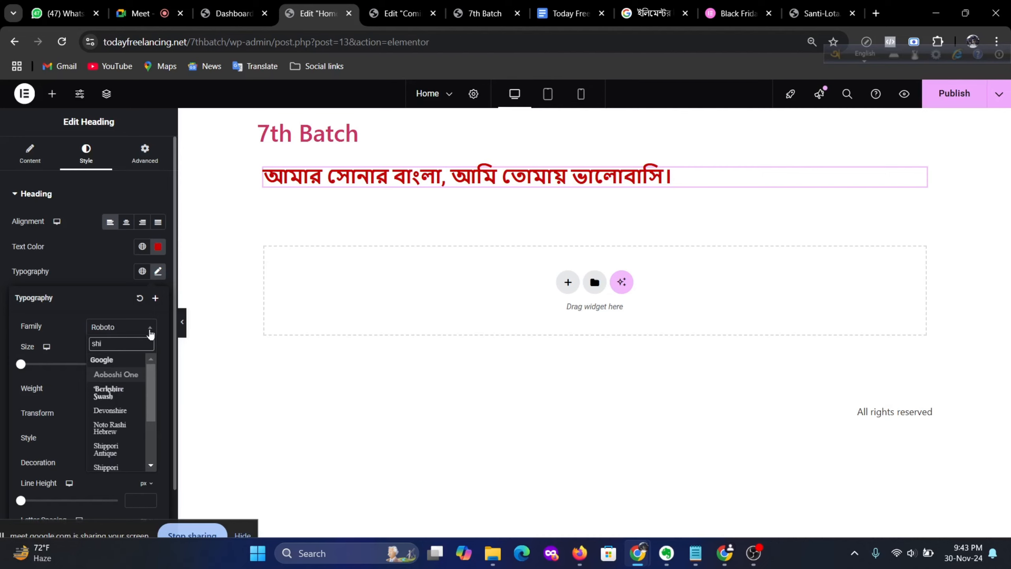
key("BackSpace")
key("BackSpace")
key("BackSpace")
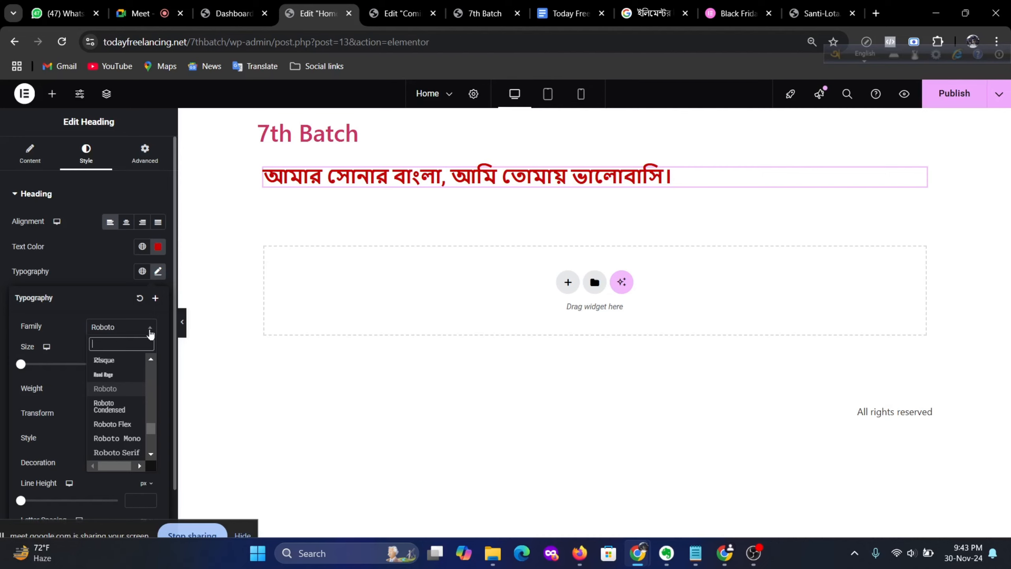
scroll(128, 386, "down", 5)
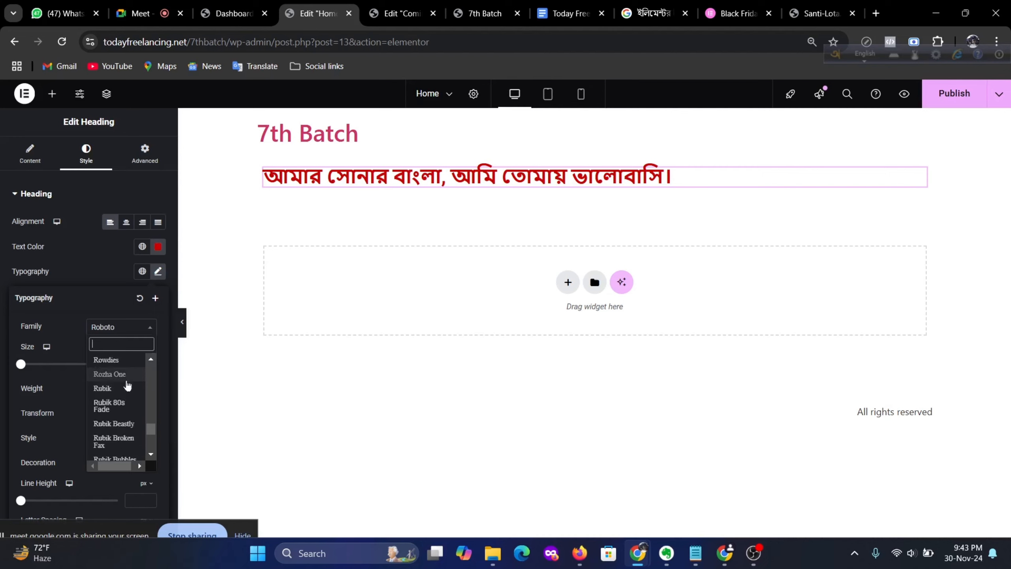
scroll(127, 386, "down", 10)
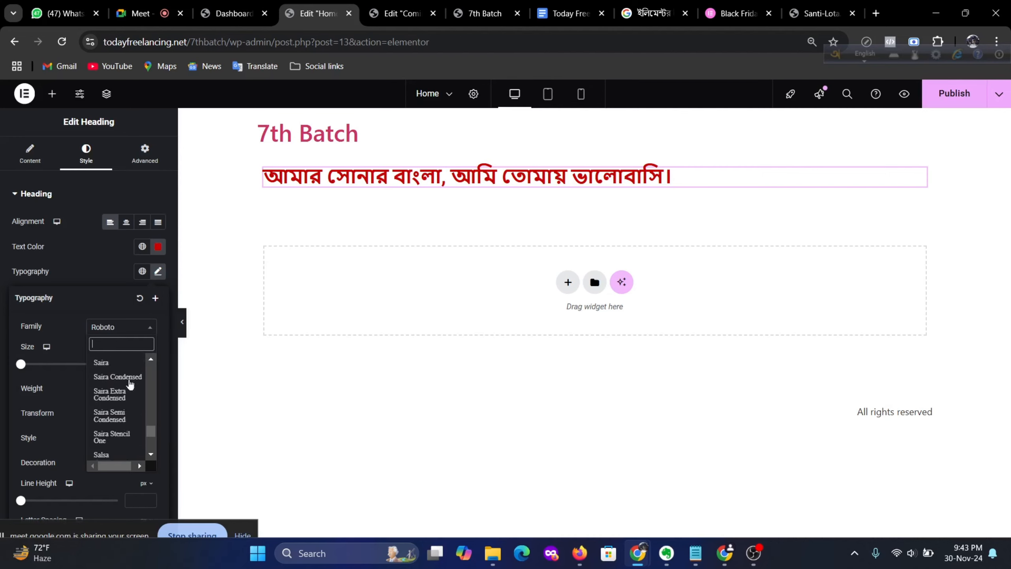
scroll(129, 386, "up", 3)
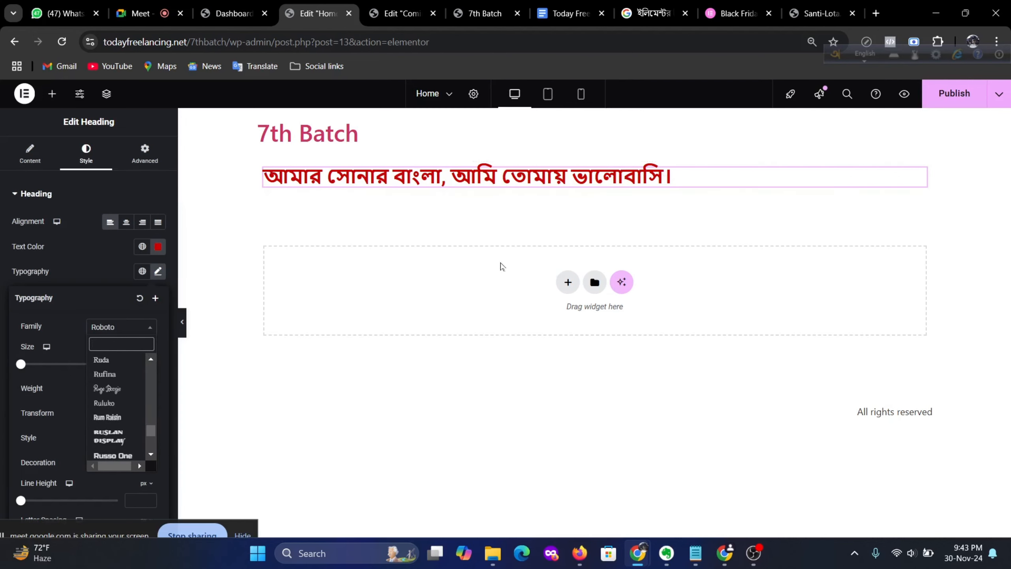
Step: Open the new container's layout choices and add a Heading widget directly below the Bengali heading
left_click(568, 282)
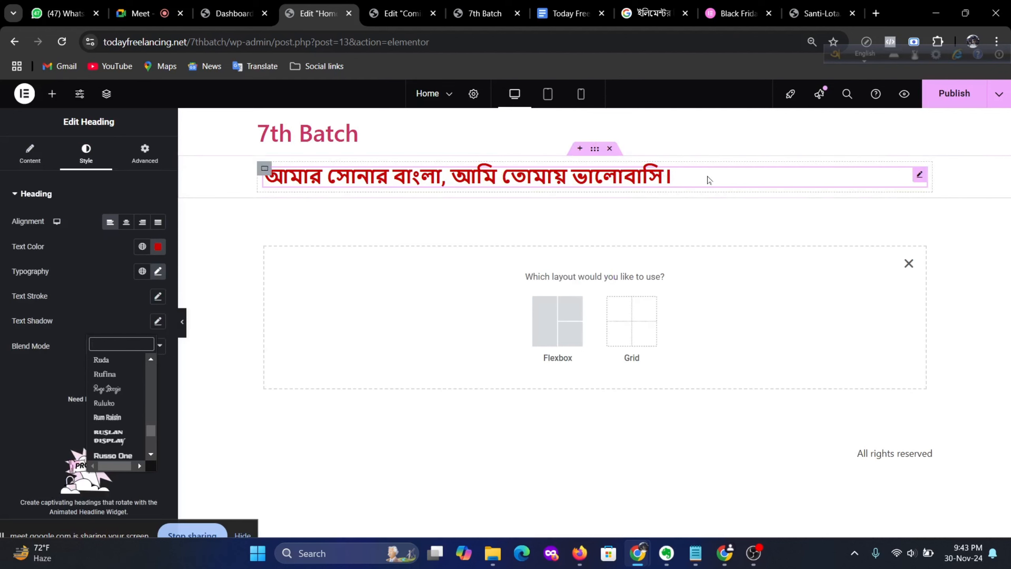
left_click(52, 94)
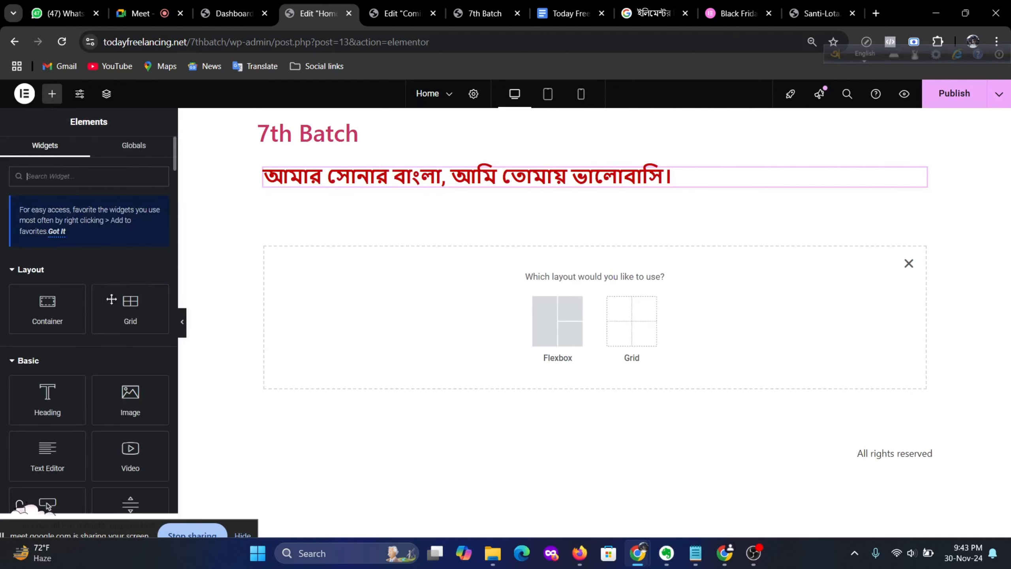
left_click_drag(48, 395, 490, 191)
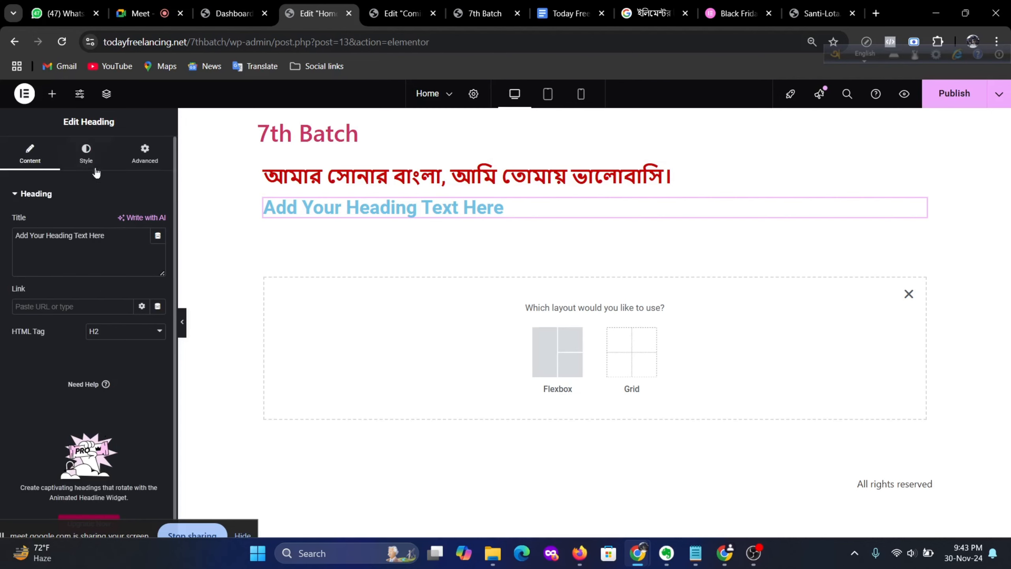
Step: Try the bright red #F40000 as the new heading's text color and clear it again
left_click(86, 153)
left_click(142, 246)
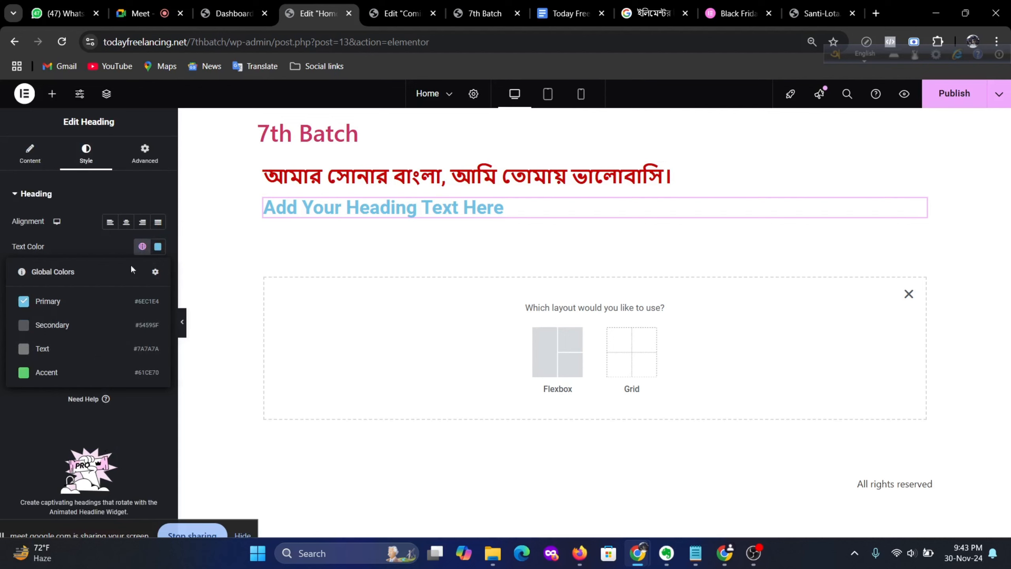
left_click(158, 246)
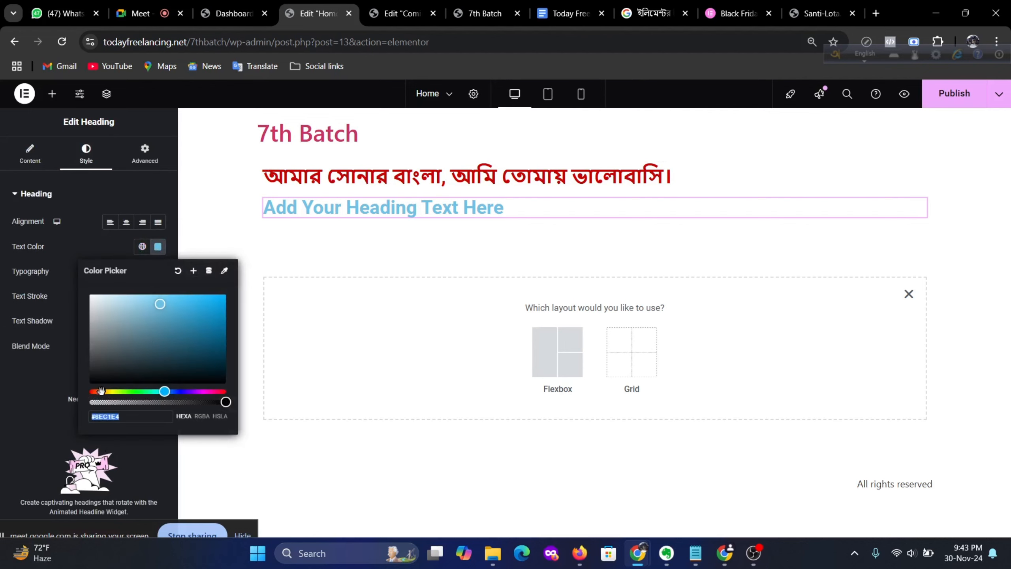
left_click_drag(101, 390, 90, 391)
left_click_drag(119, 348, 244, 298)
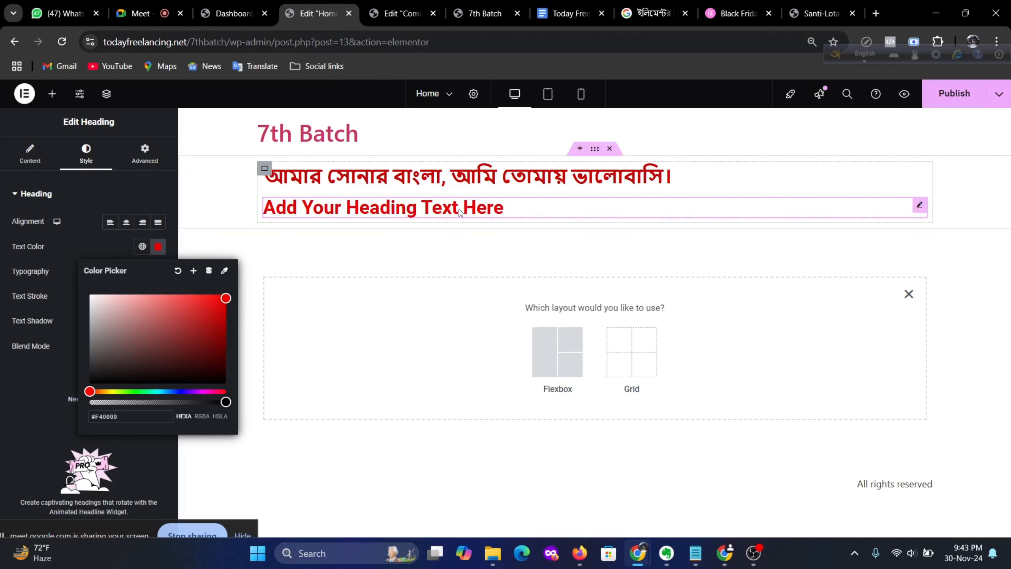
left_click(179, 271)
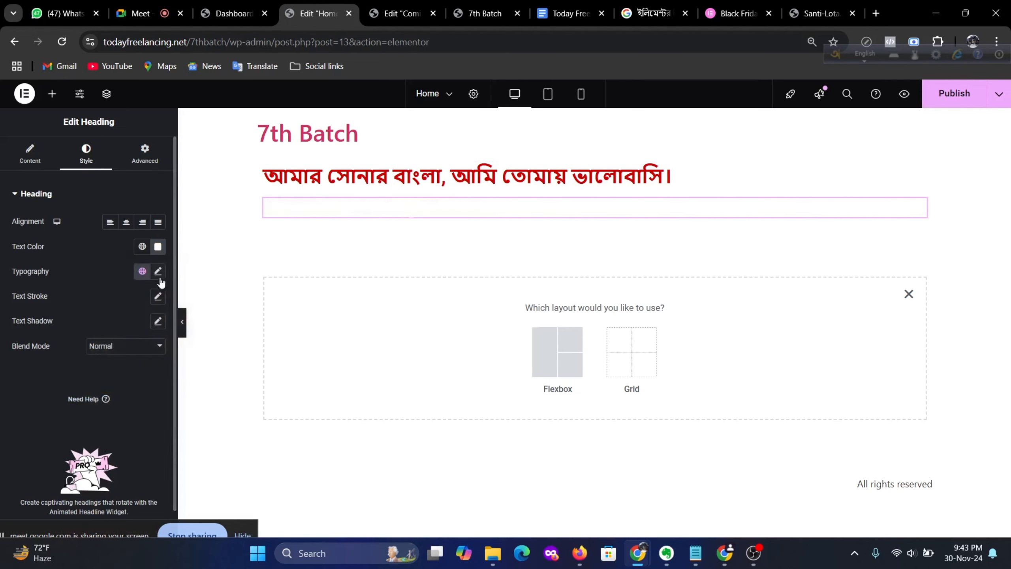
left_click(158, 273)
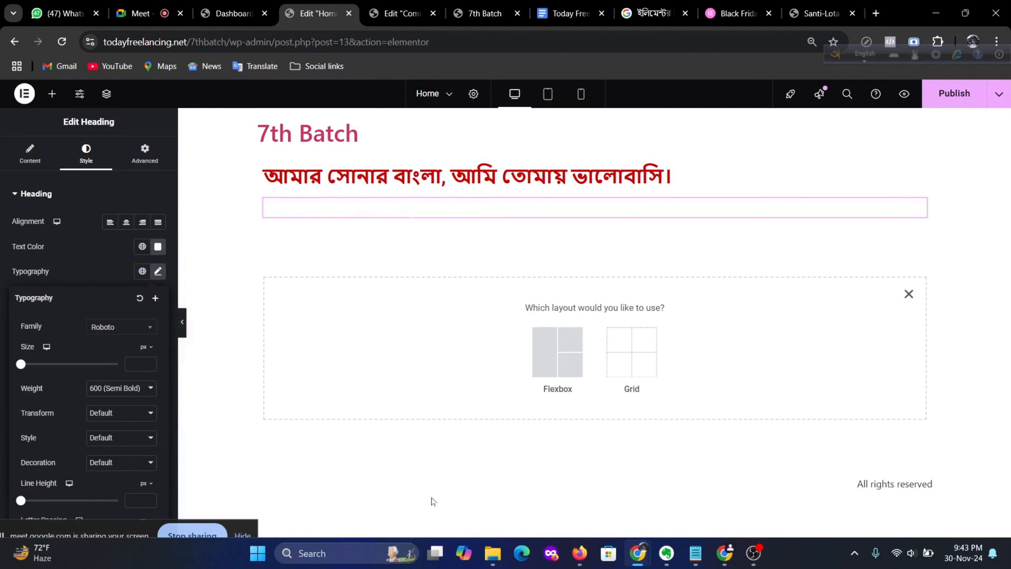
left_click(753, 553)
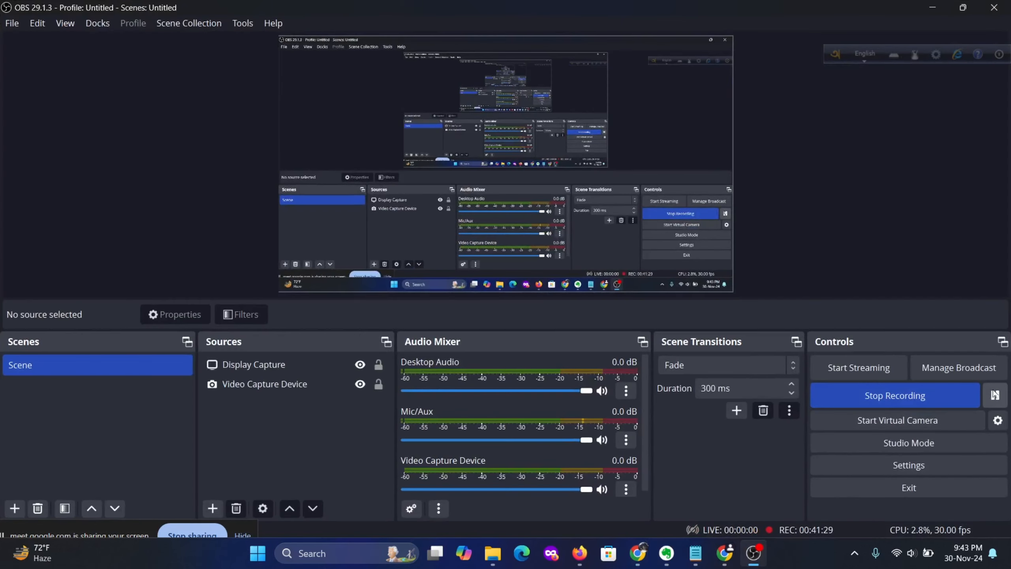
left_click(995, 395)
left_click(996, 395)
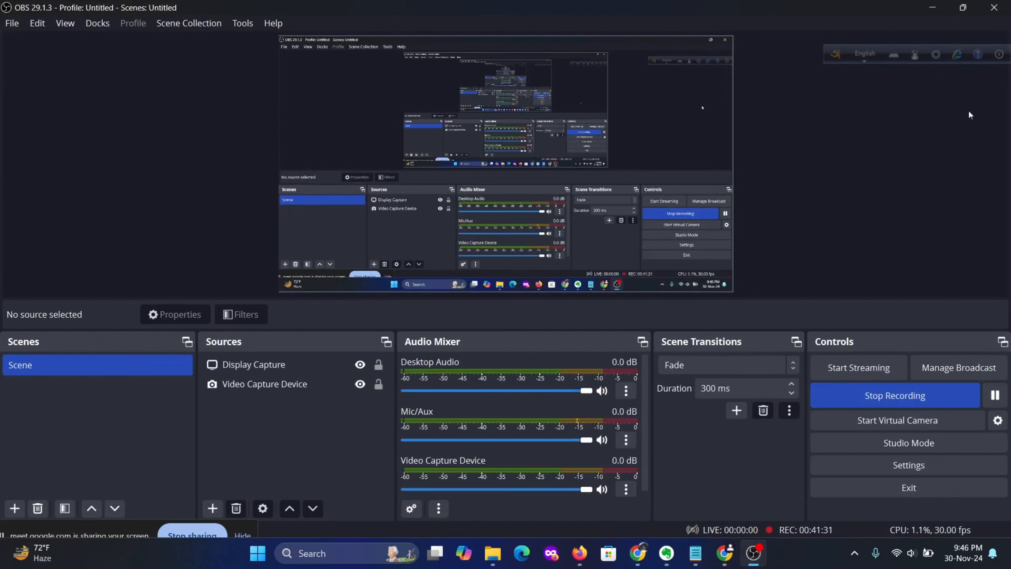
left_click(933, 8)
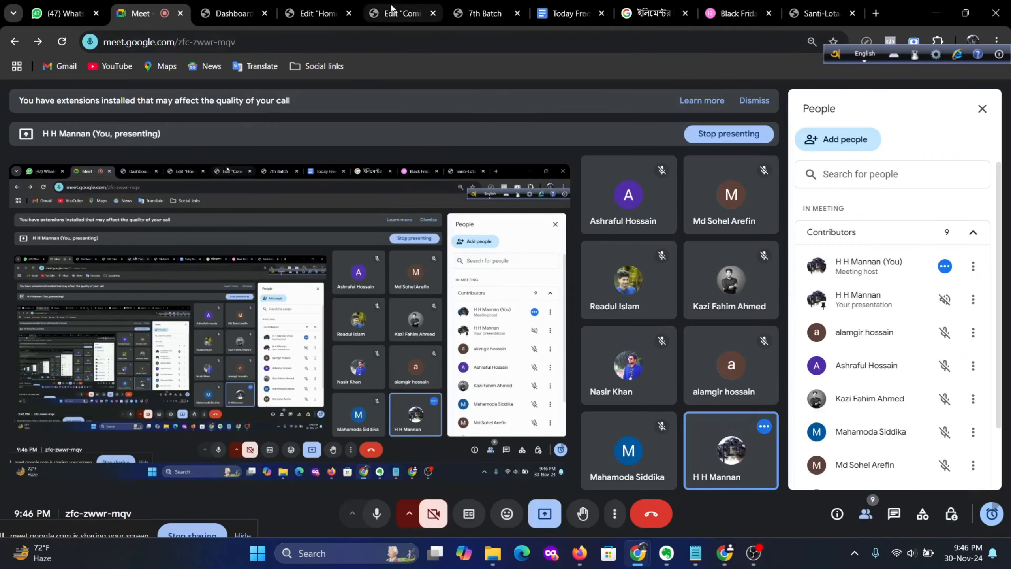
Step: Return to the Home page editor and set the new heading's text color to dark blue, #0015D1
left_click(318, 13)
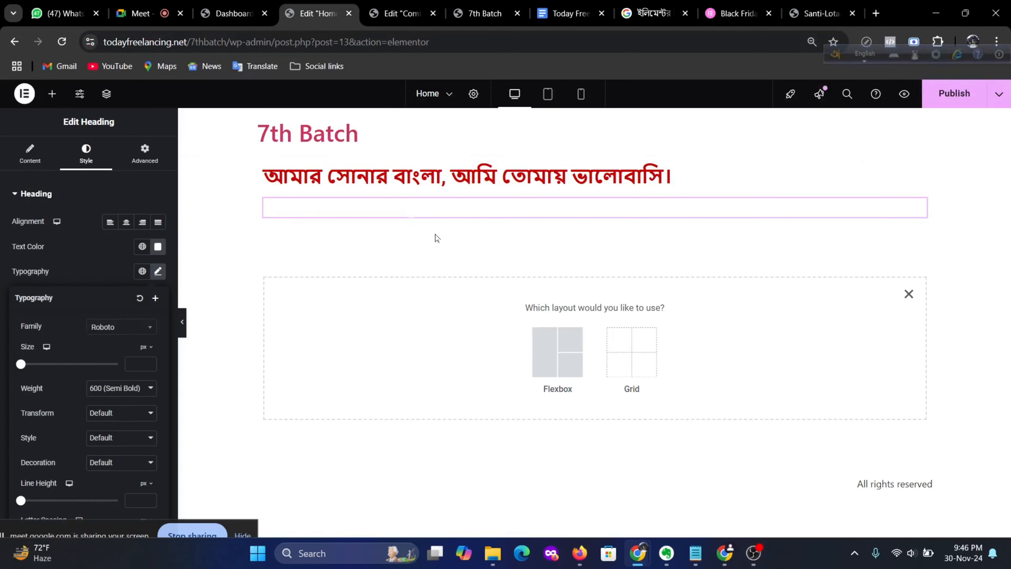
left_click(348, 210)
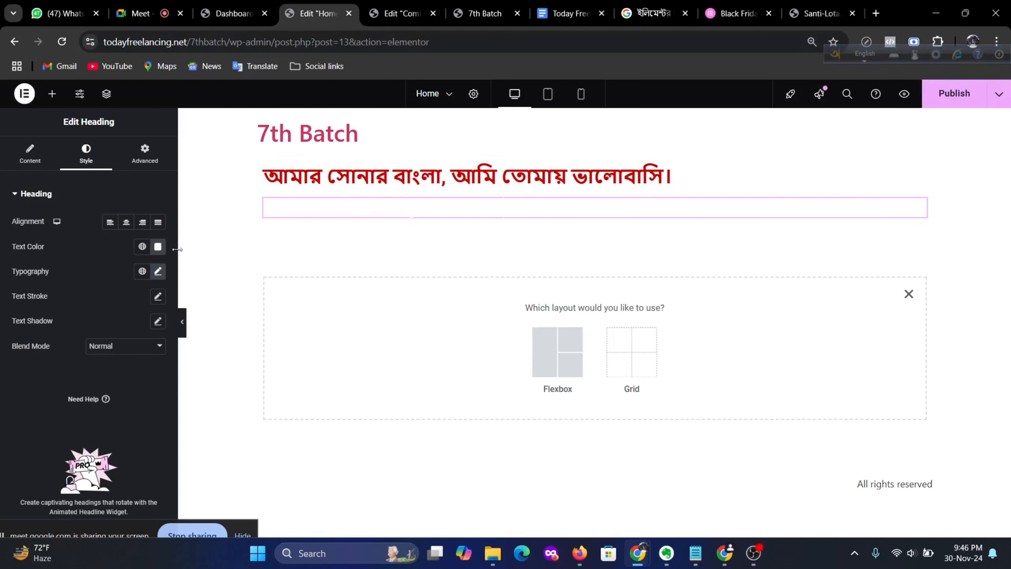
left_click(157, 246)
mouse_move(167, 318)
left_mouse_down()
mouse_move(185, 354)
mouse_move(234, 318)
mouse_move(240, 366)
left_mouse_up()
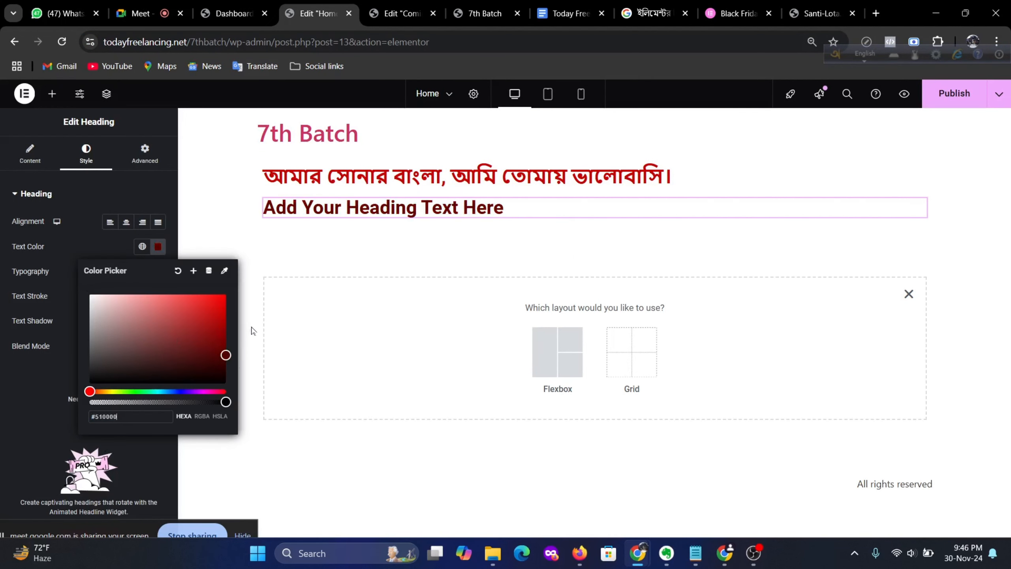
mouse_move(176, 401)
left_mouse_down()
mouse_move(187, 396)
mouse_move(179, 392)
mouse_move(244, 393)
left_mouse_up()
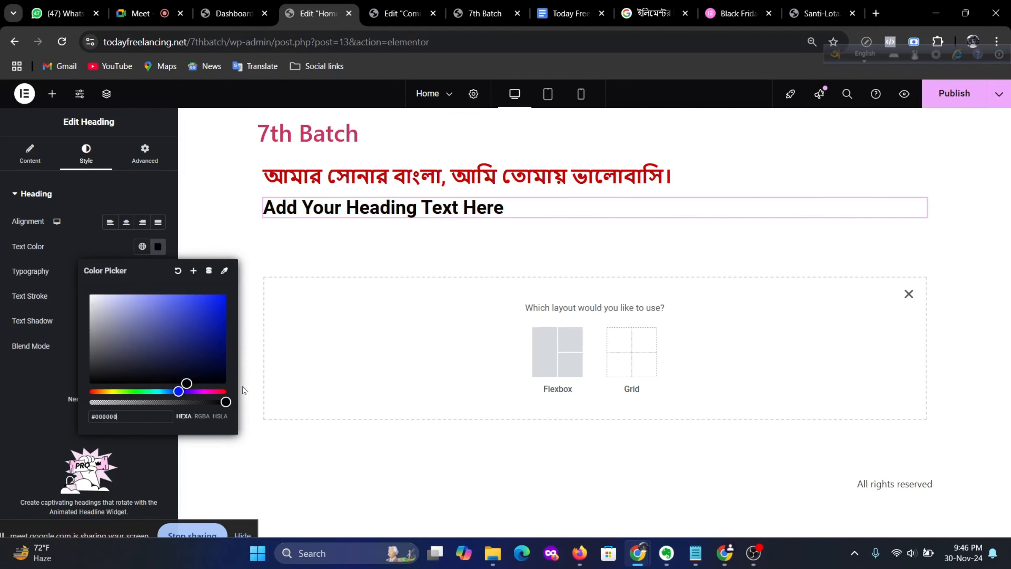
left_click(233, 312)
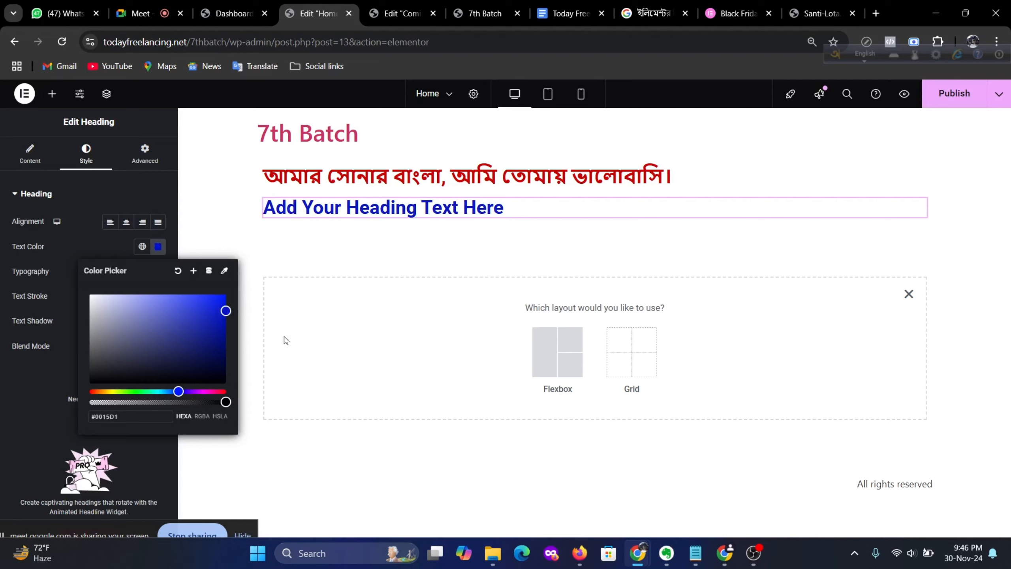
left_click(112, 235)
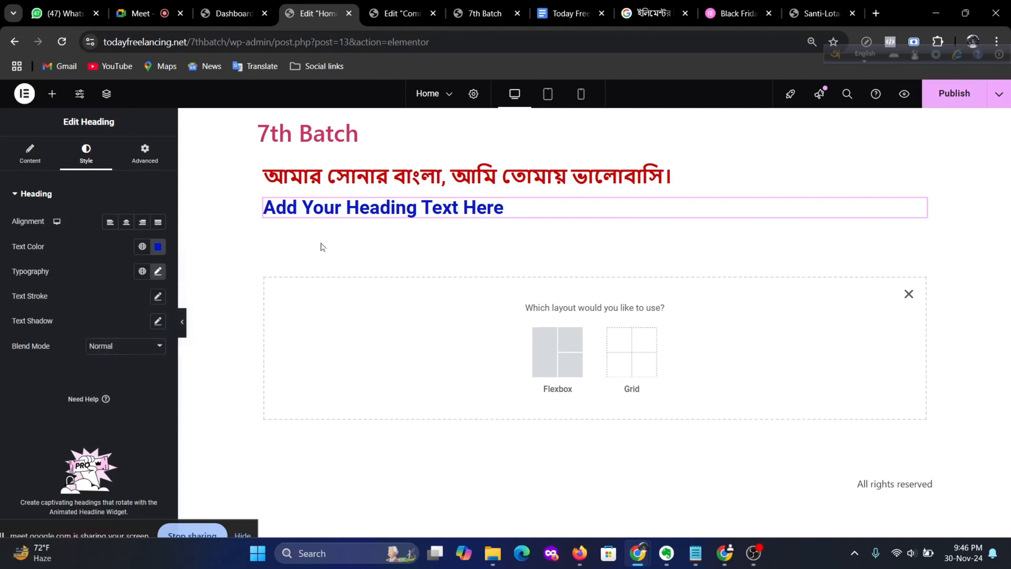
Step: Try the font families Risque, Rouge Script and Ranchers on the new heading
left_click(157, 272)
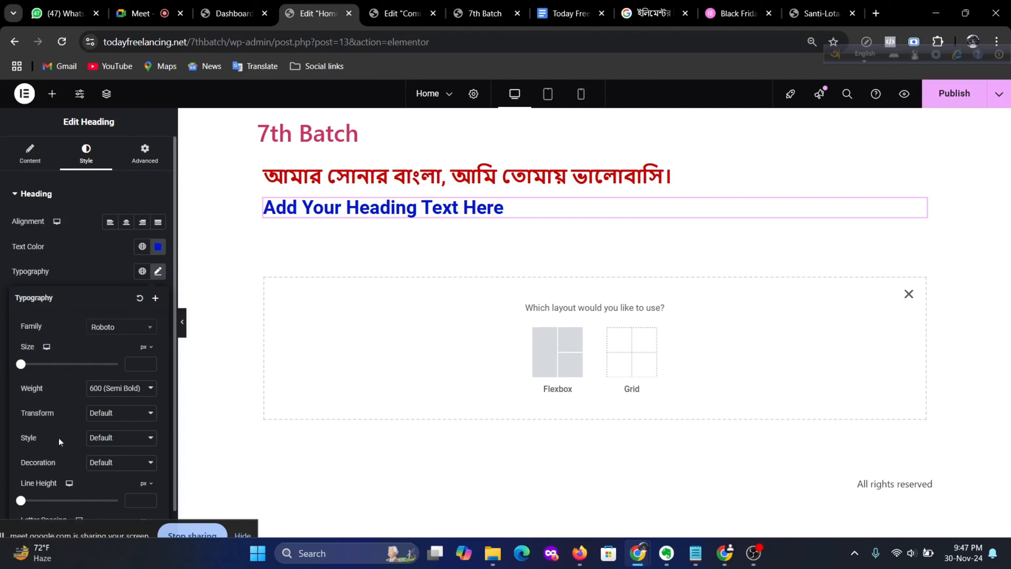
scroll(59, 437, "down", 1)
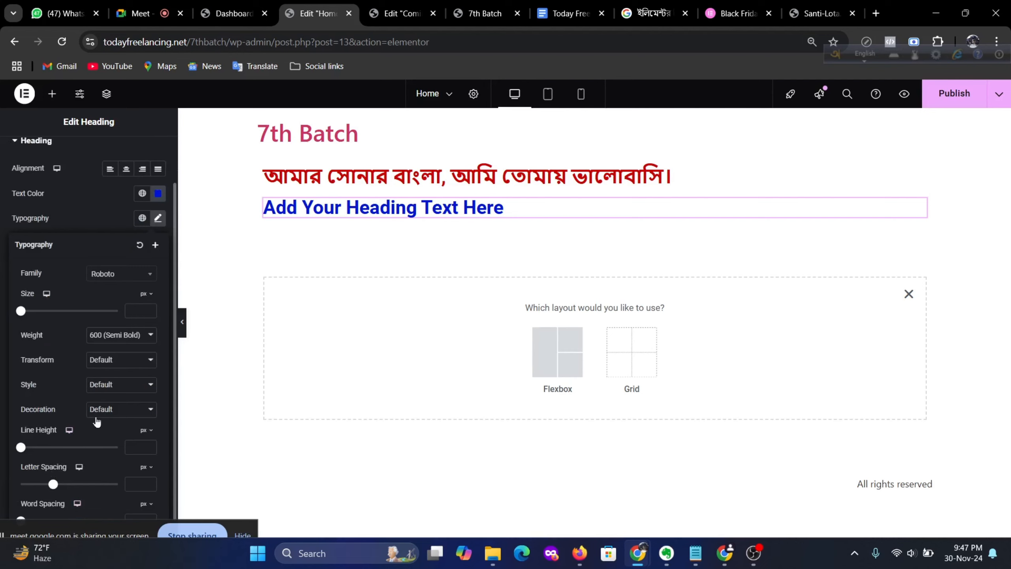
left_click(122, 275)
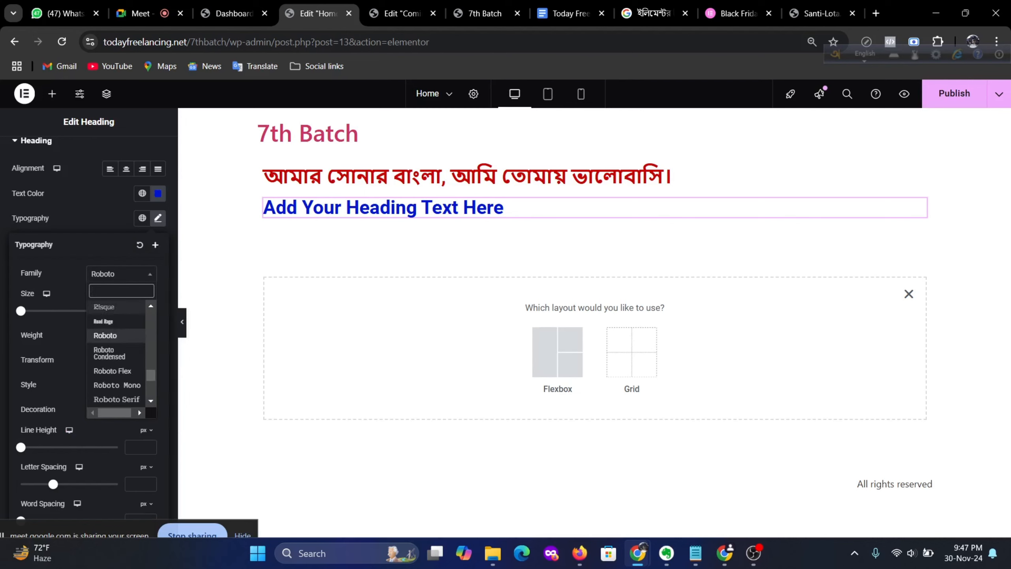
left_click(112, 313)
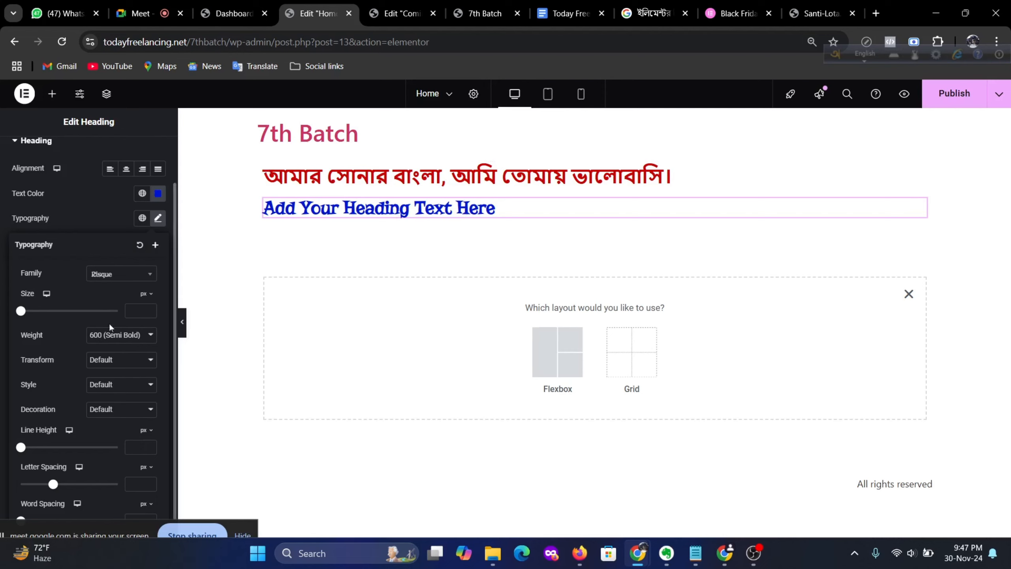
left_click(123, 279)
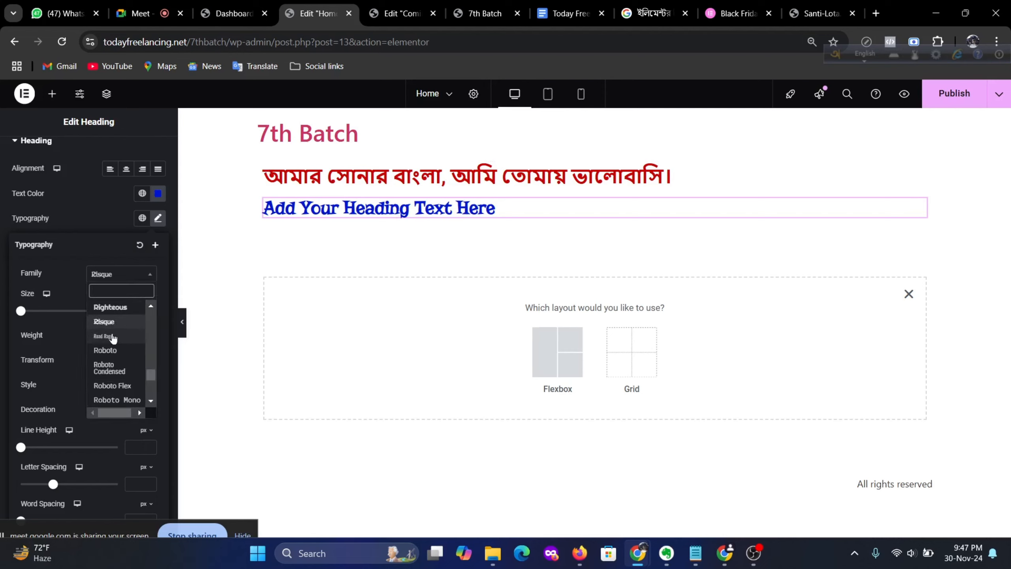
scroll(120, 368, "down", 5)
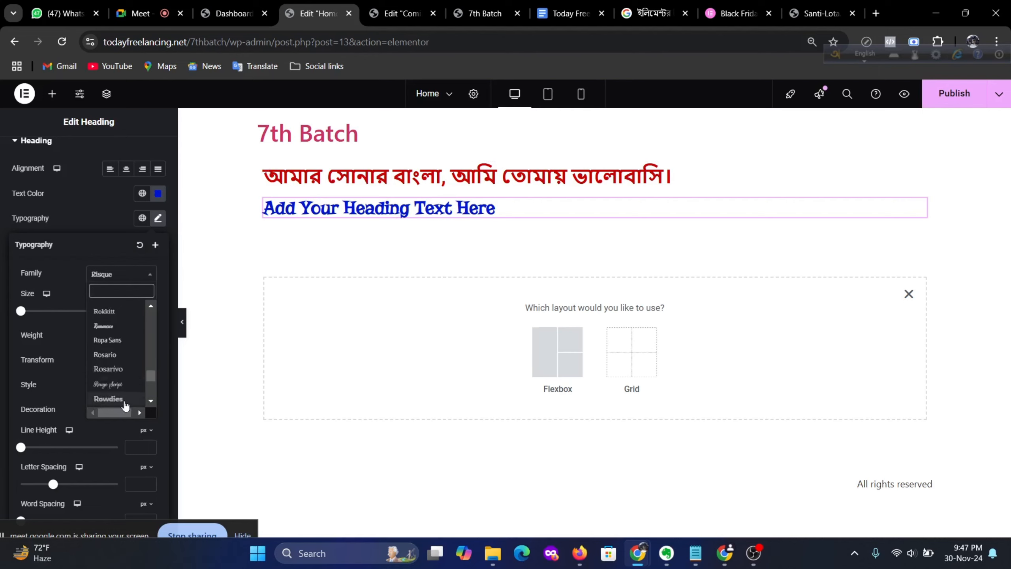
left_click(109, 385)
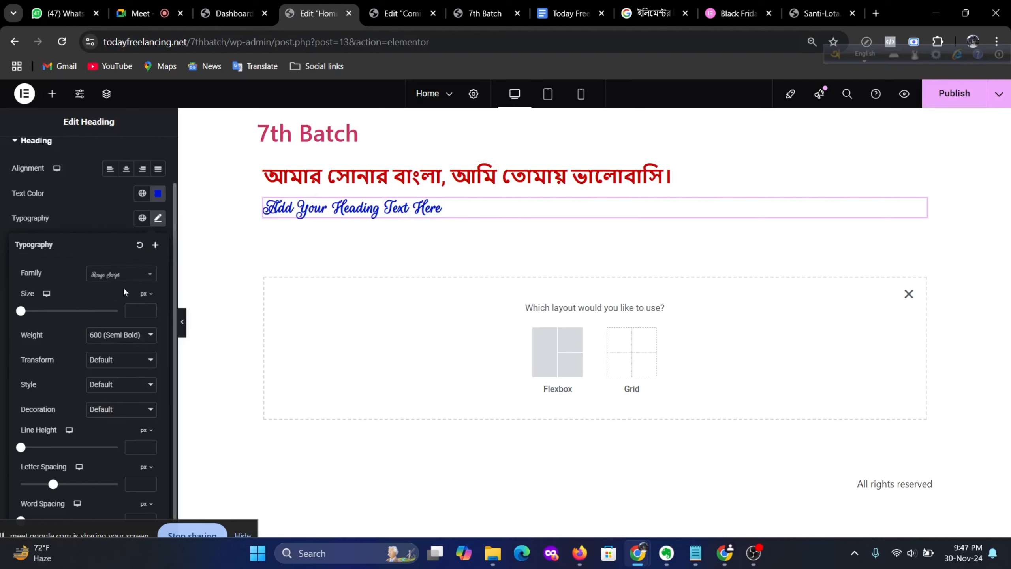
left_click(137, 279)
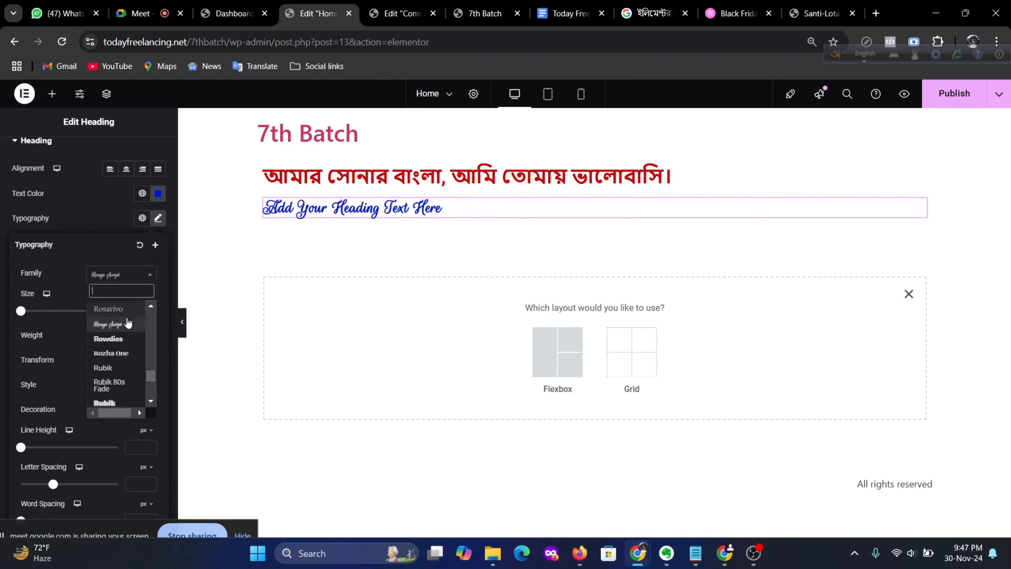
scroll(122, 332, "down", 5)
scroll(126, 323, "up", 10)
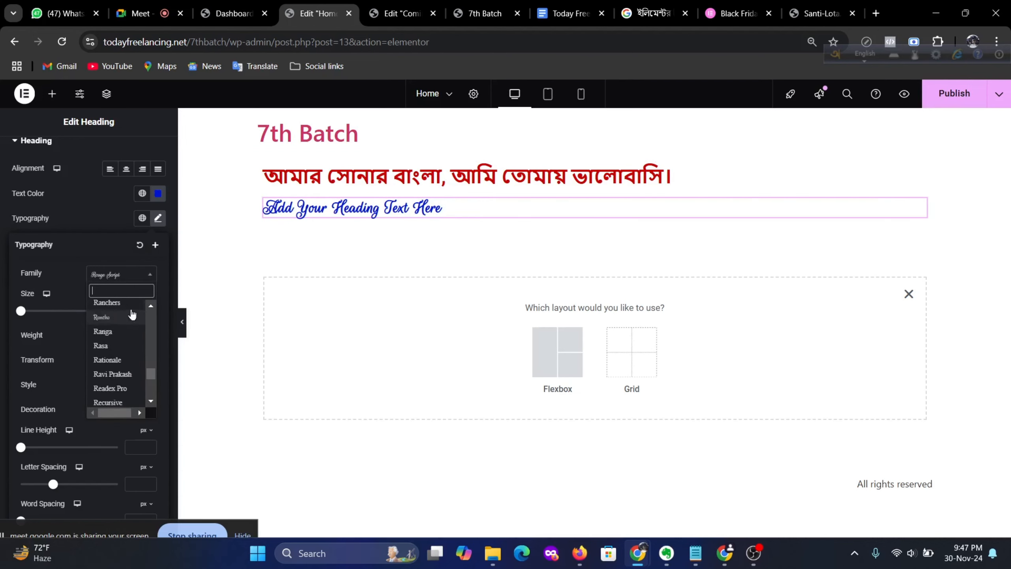
left_click(110, 302)
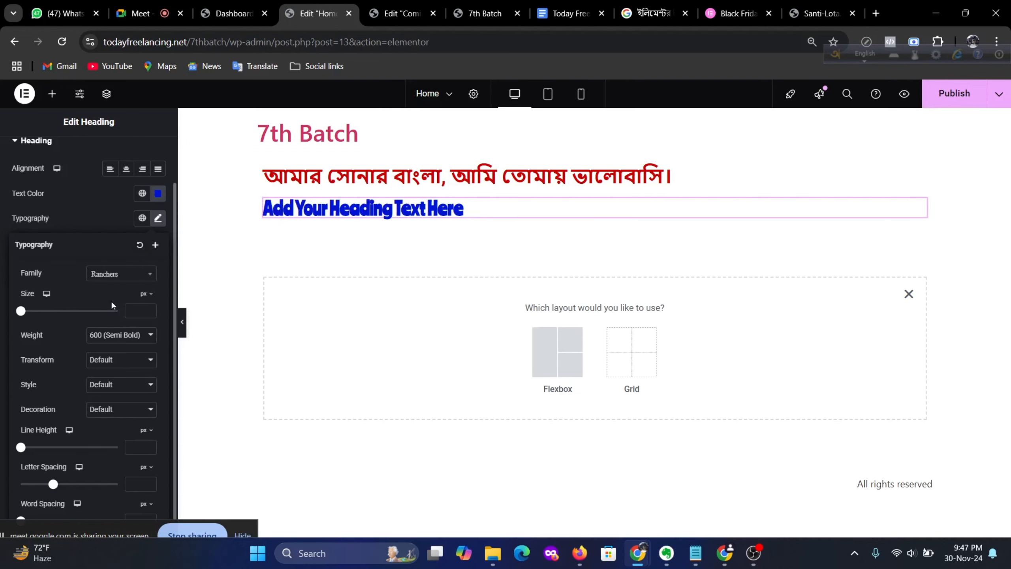
Step: Set the new heading's font family to Roboto and its font size to 24 px
left_click(119, 275)
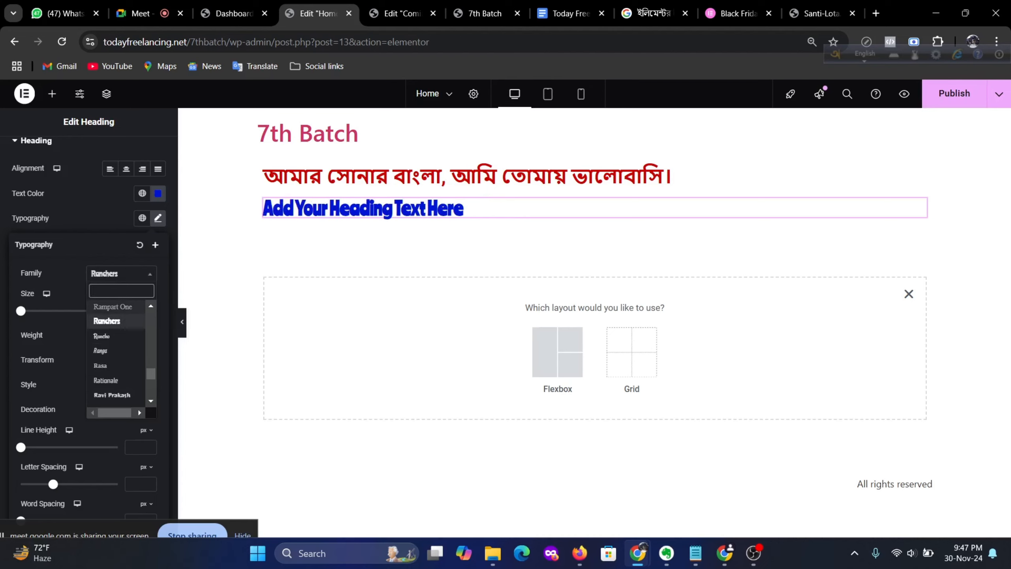
type("robo")
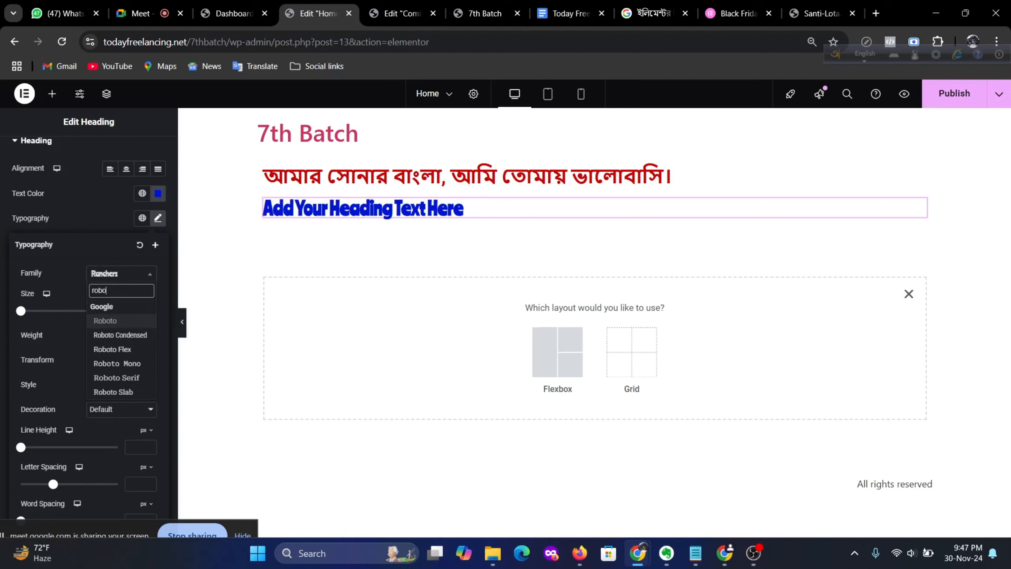
left_click(107, 321)
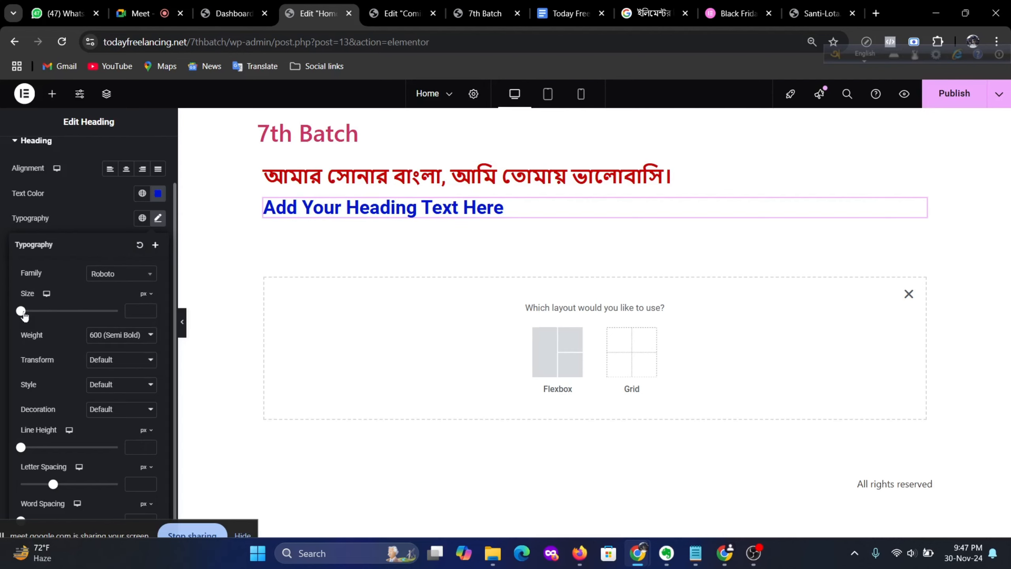
mouse_move(23, 312)
left_mouse_down()
mouse_move(87, 312)
mouse_move(133, 331)
mouse_move(36, 320)
left_mouse_up()
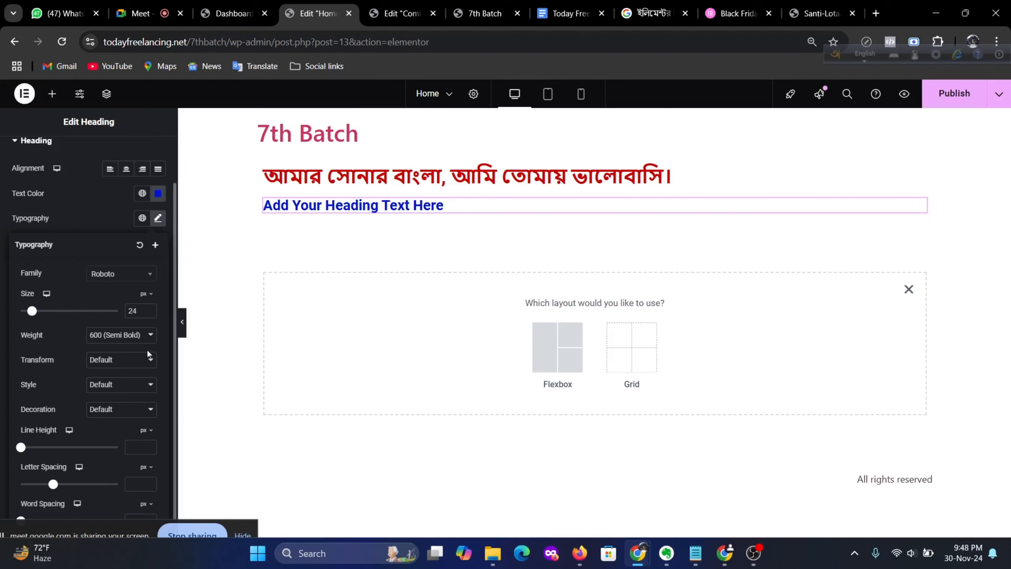
Step: Try the font weights from 100 (Thin) through 500 (Medium) on the new heading, ending at 600 (Semi Bold)
left_click(147, 337)
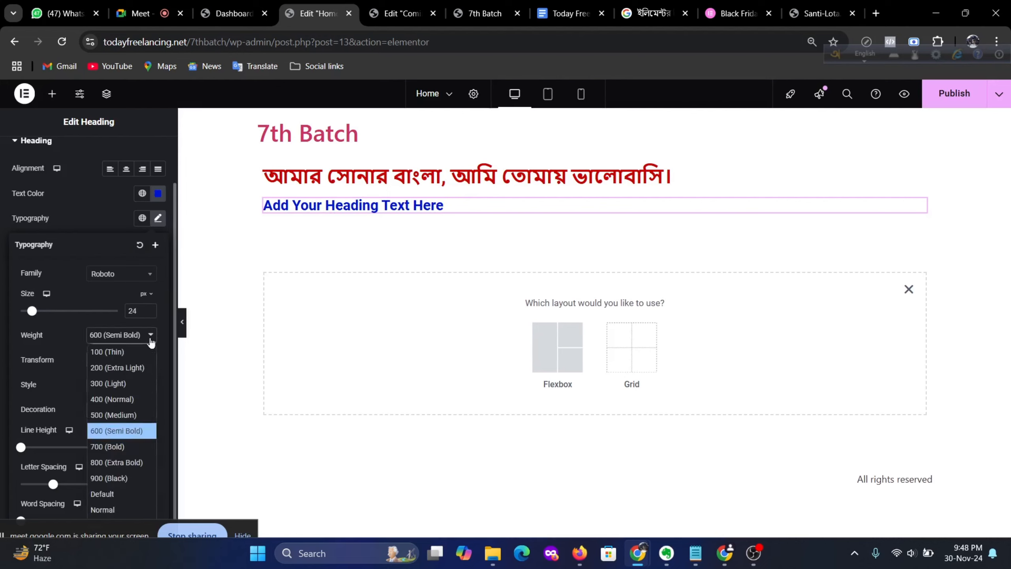
left_click(107, 353)
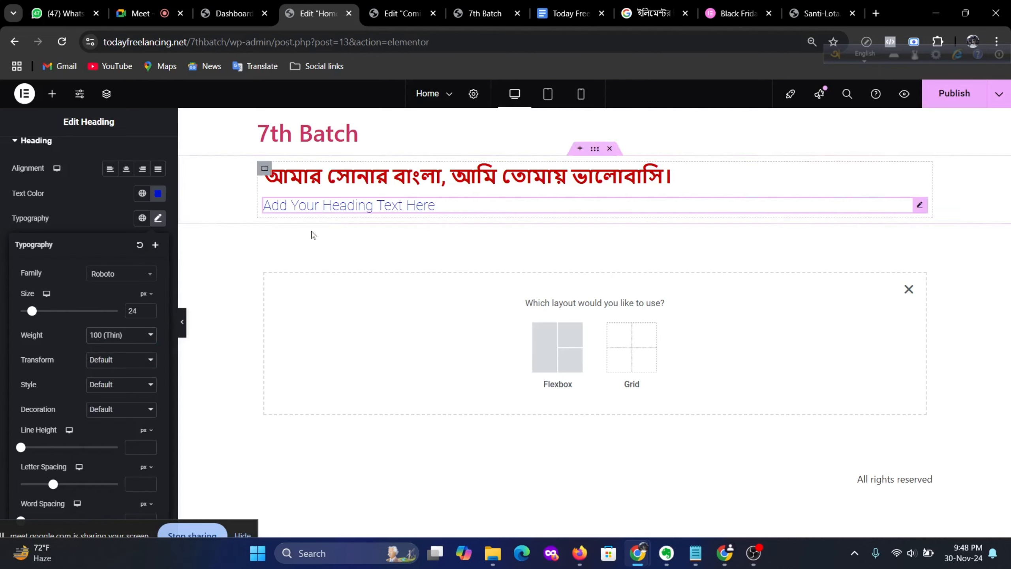
left_click(146, 335)
left_click(113, 370)
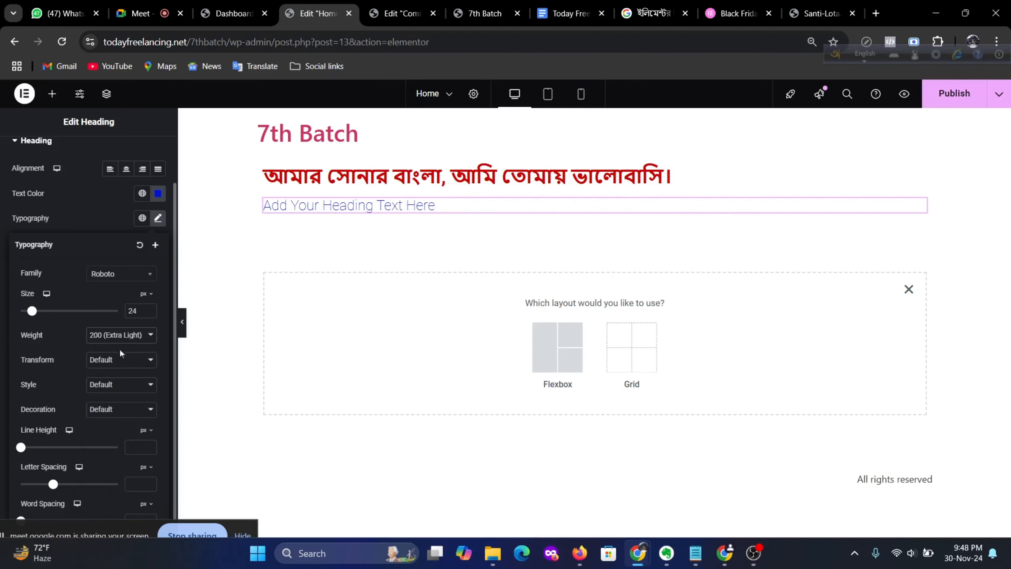
left_click(117, 335)
left_click(115, 382)
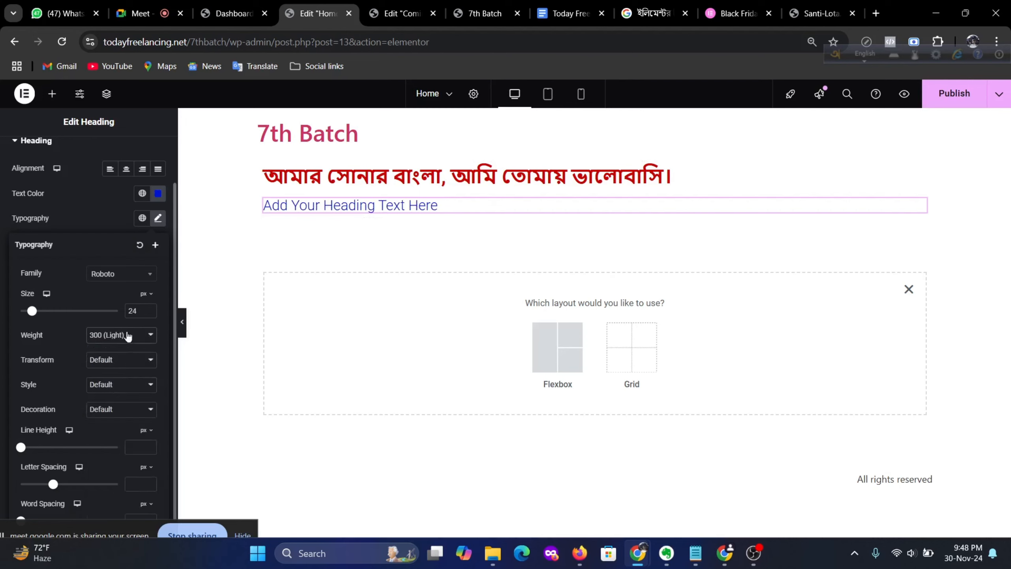
left_click(128, 334)
left_click(119, 399)
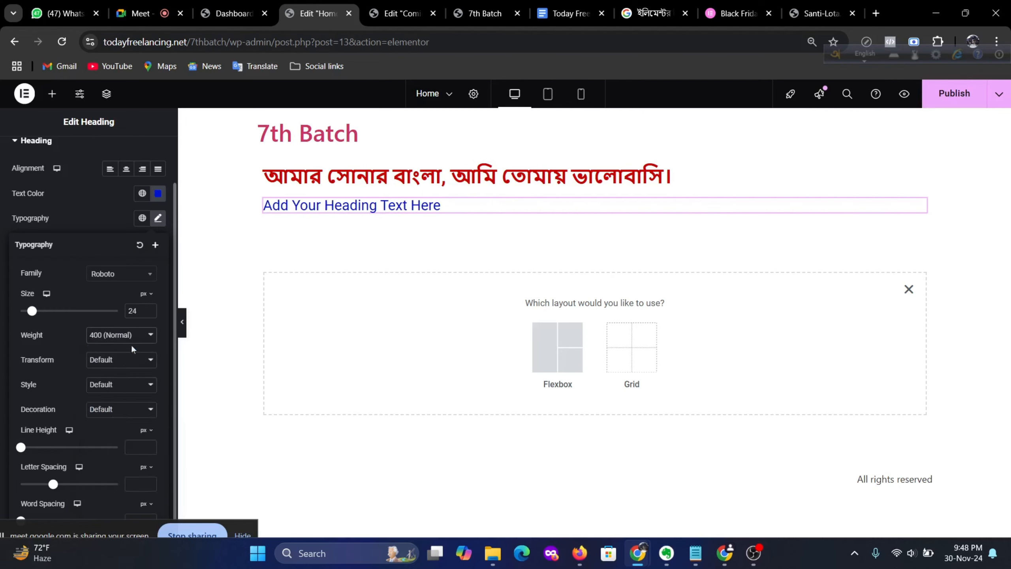
left_click(131, 338)
left_click(120, 415)
left_click(121, 335)
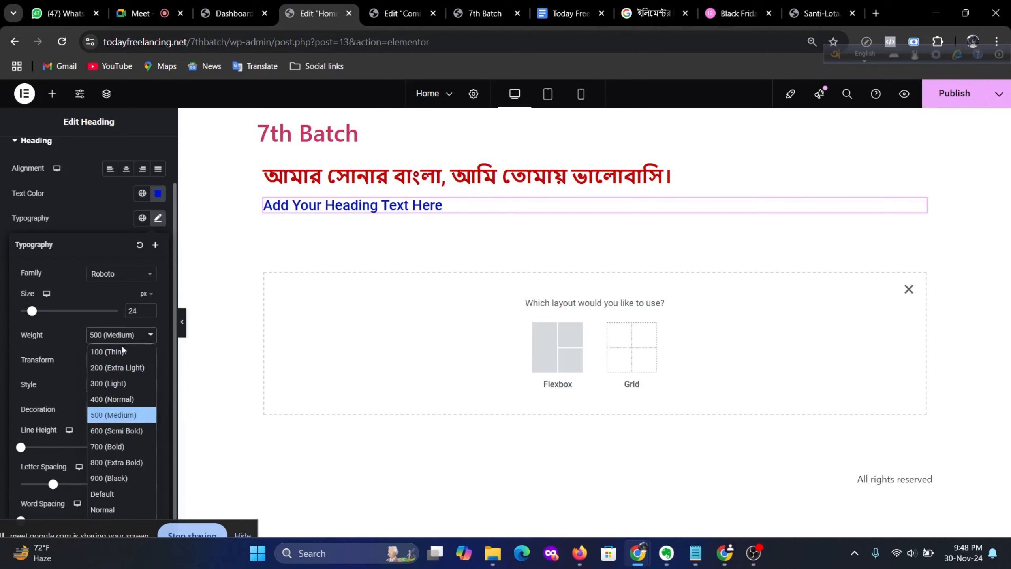
left_click(119, 431)
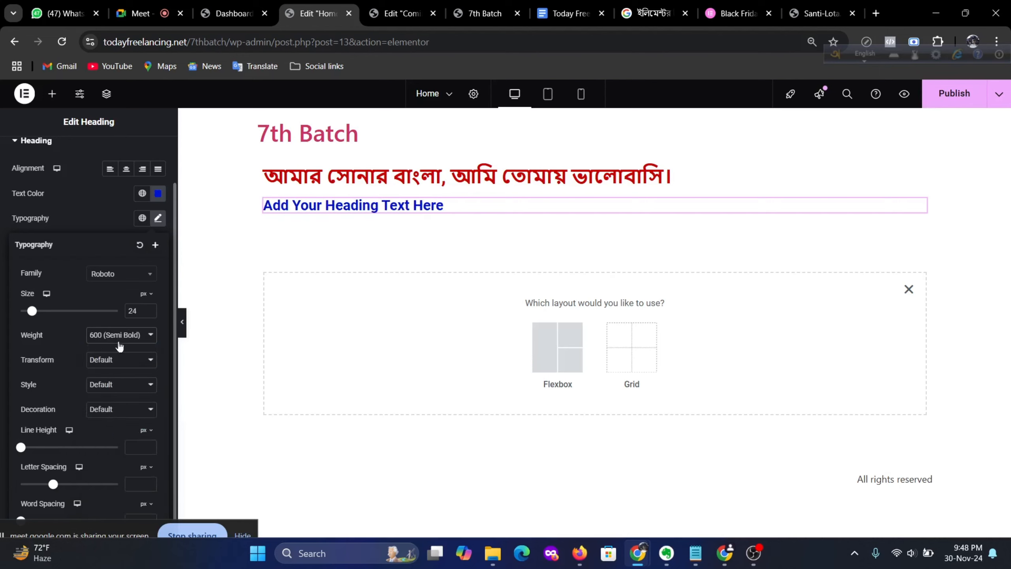
Step: Try the 700 (Bold) and 900 (Black) font weights on the new heading, then settle on 500 (Medium)
left_click(120, 337)
left_click(113, 444)
left_click(127, 335)
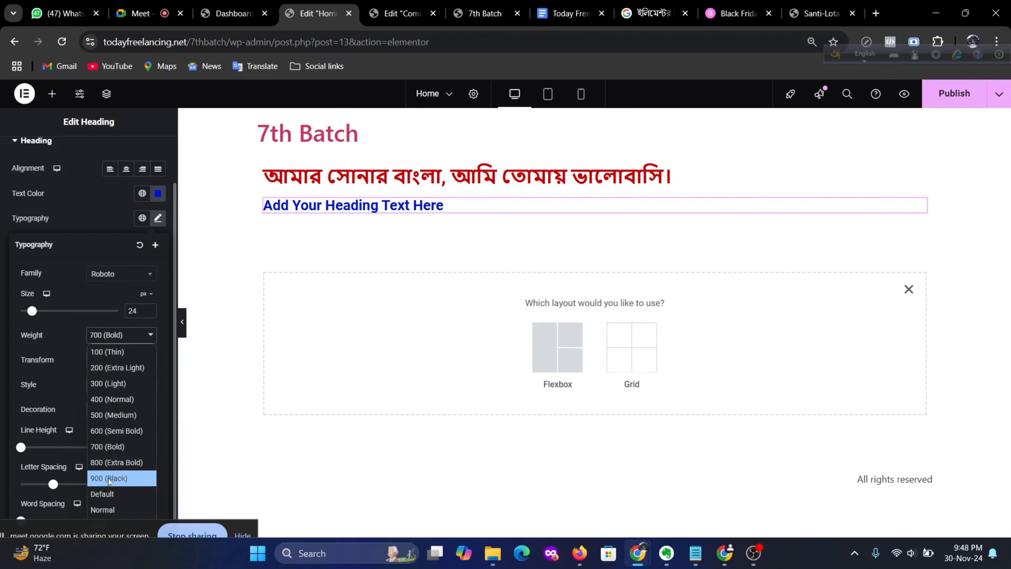
left_click(110, 478)
left_click(108, 336)
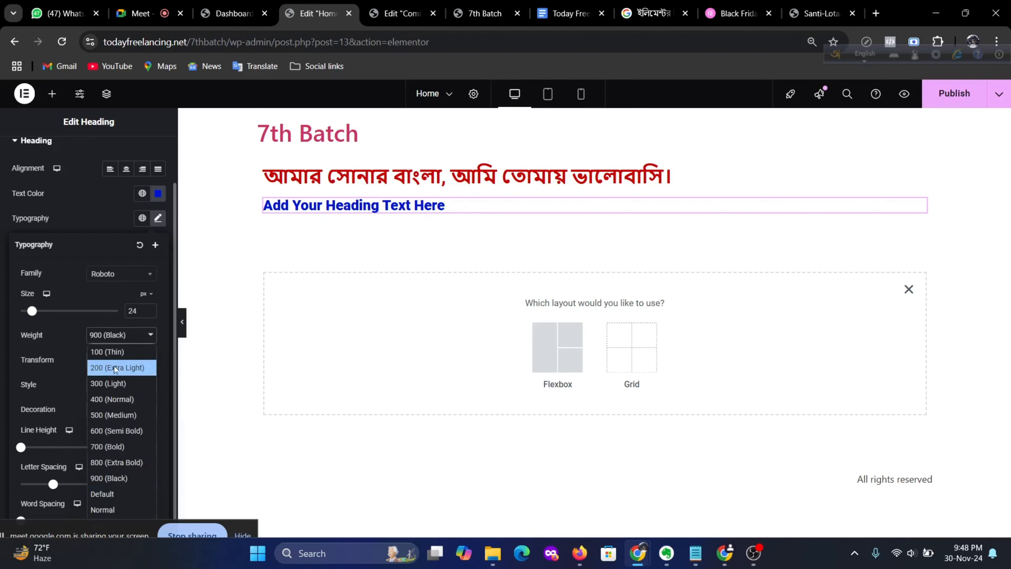
left_click(114, 415)
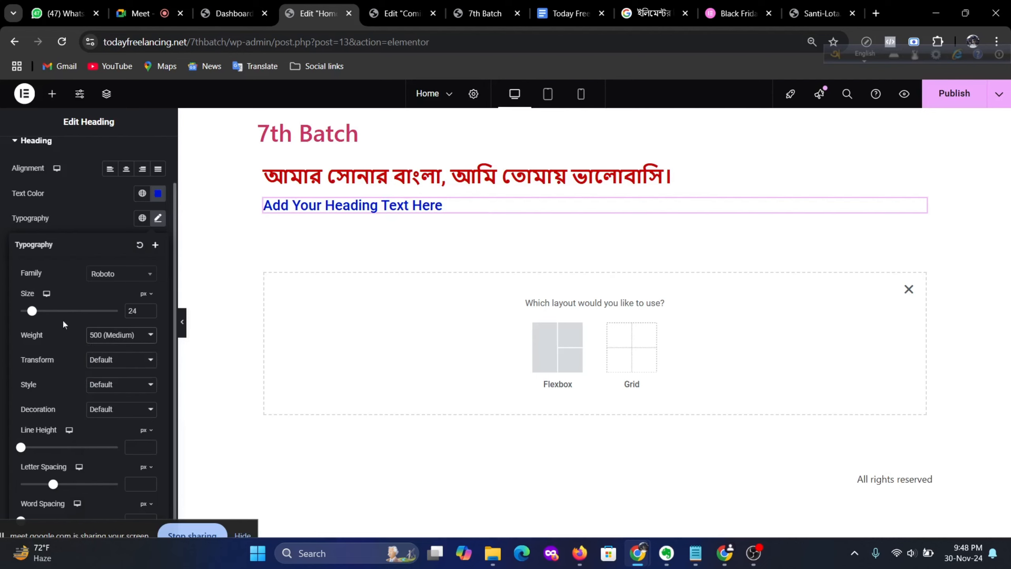
Step: Try the Uppercase, Lowercase and Capitalize text transforms on the new heading and set the transform to Normal
left_click(144, 361)
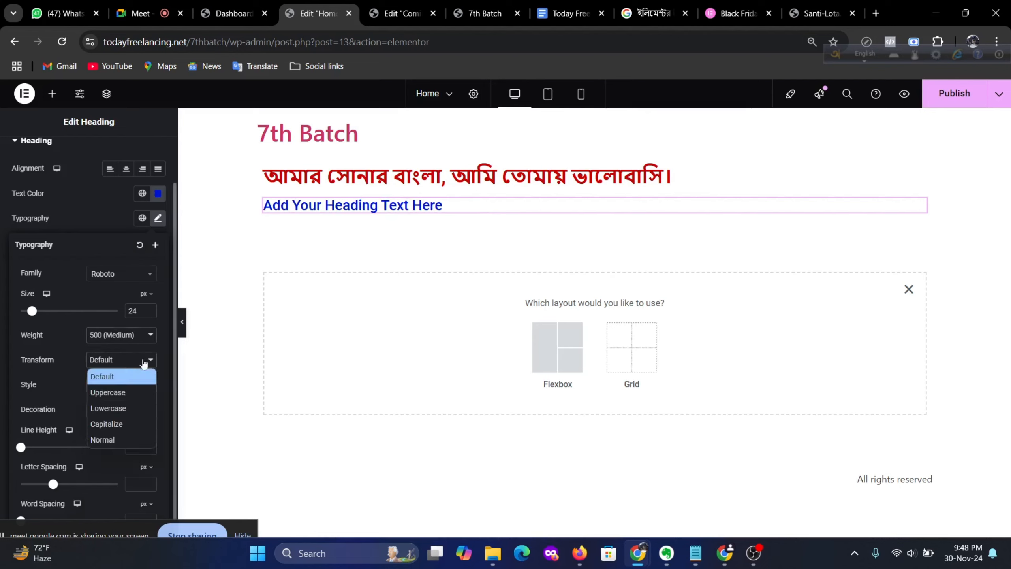
left_click(127, 394)
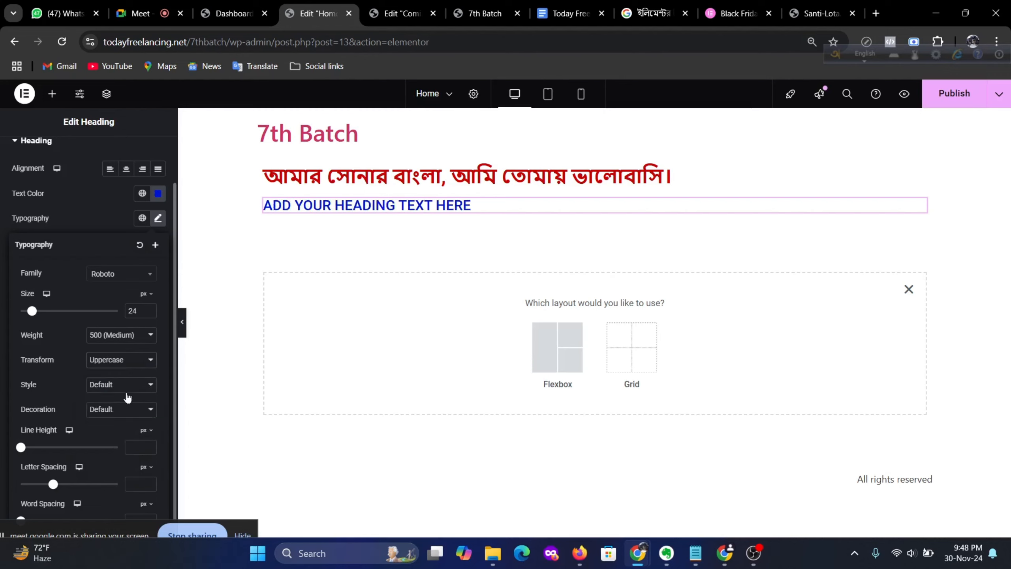
left_click(123, 360)
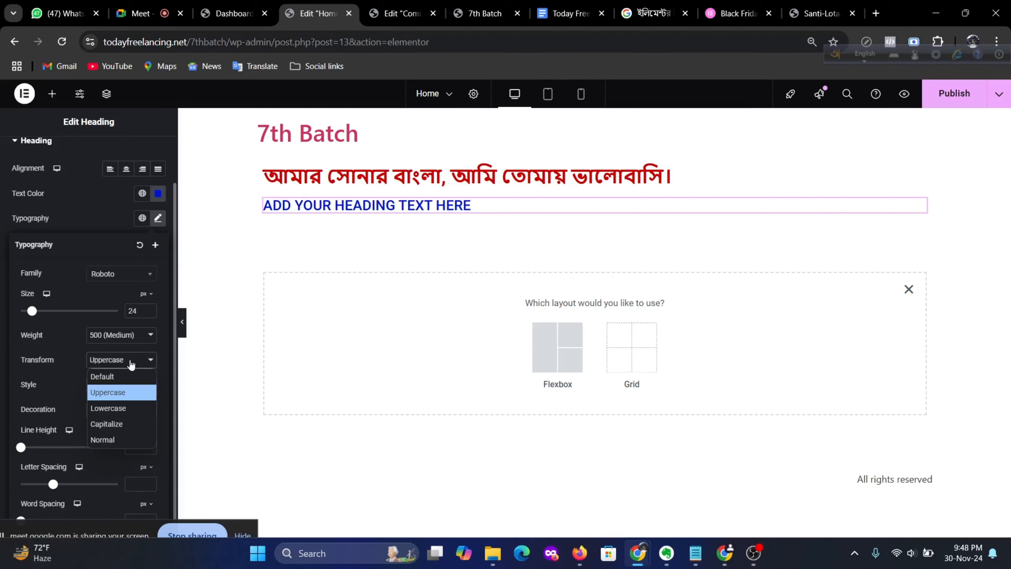
left_click(122, 413)
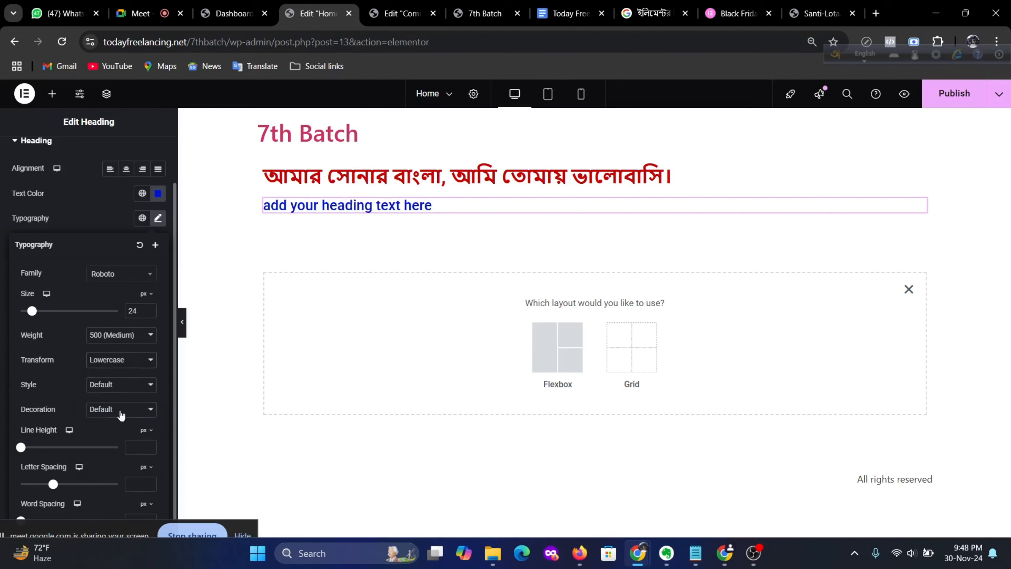
left_click(130, 360)
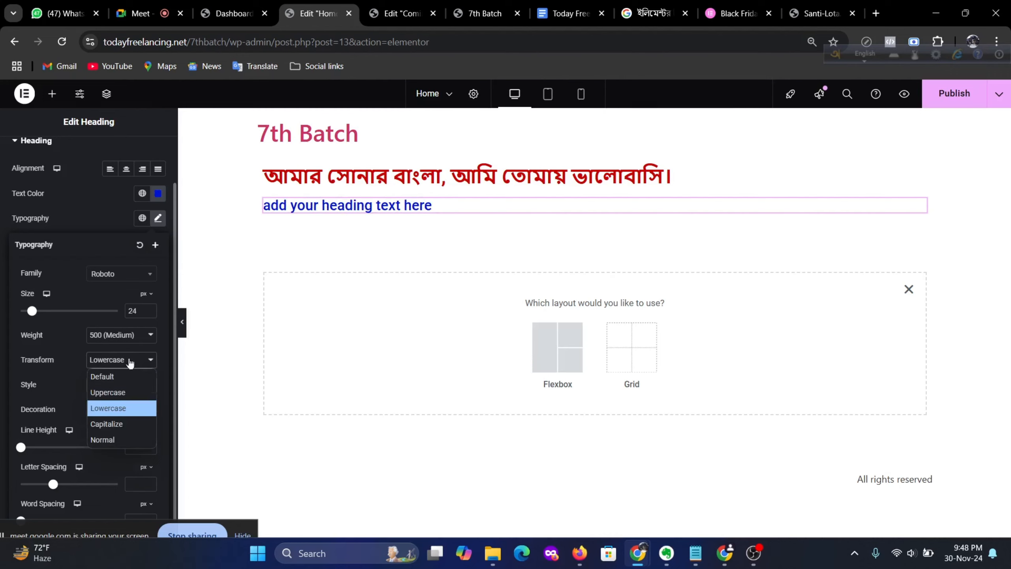
left_click(124, 429)
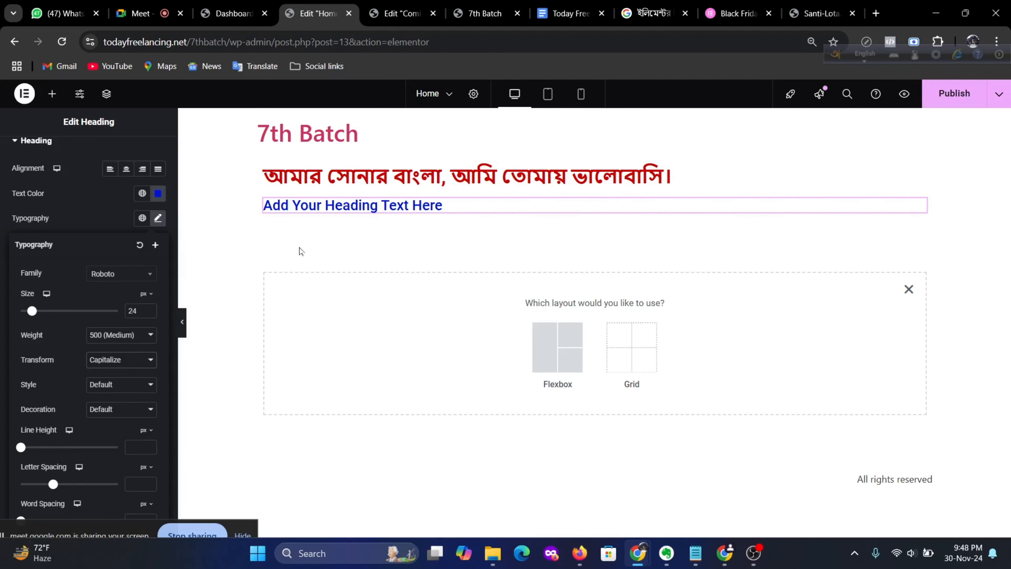
left_click(135, 360)
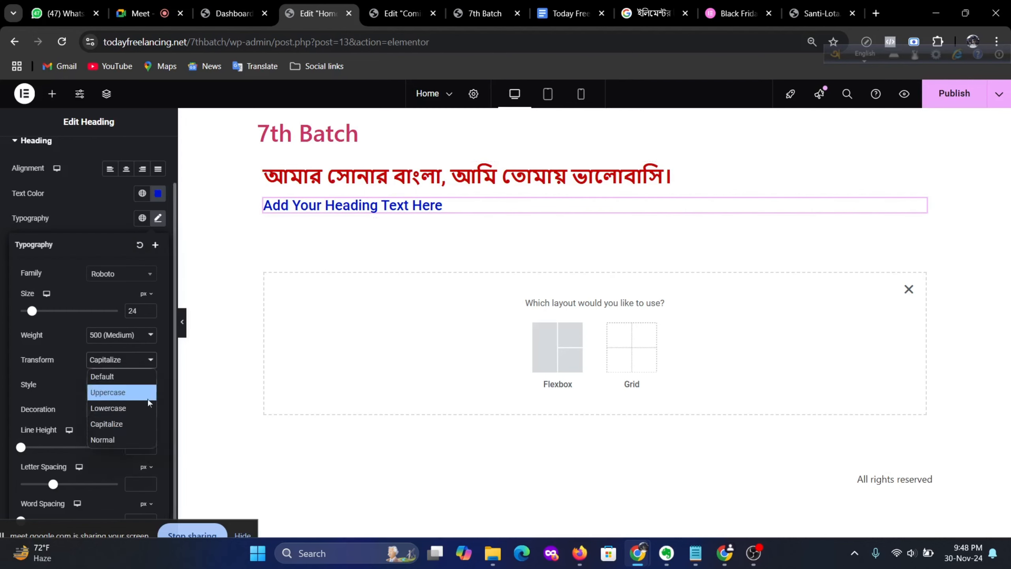
left_click(113, 442)
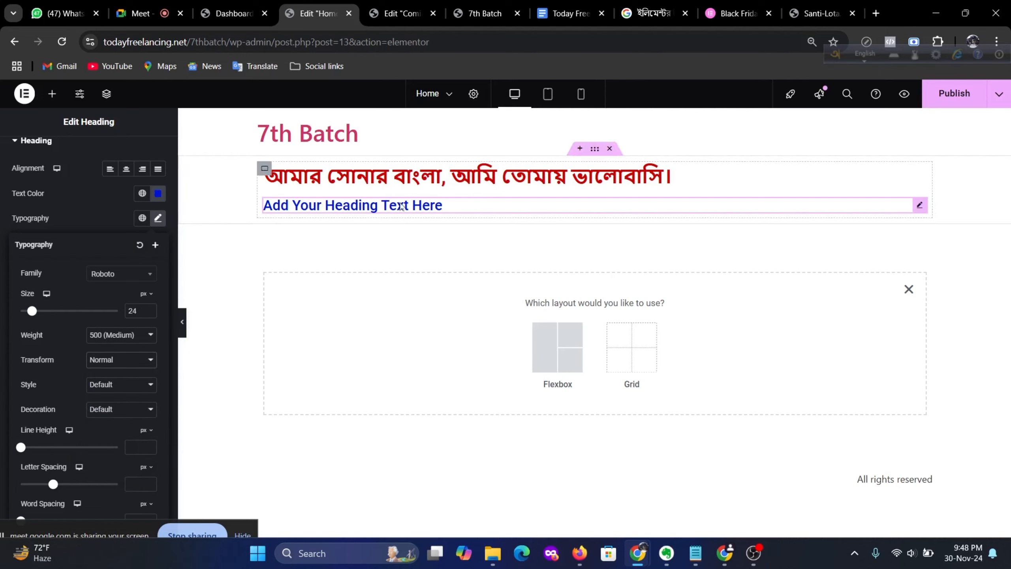
left_click(125, 362)
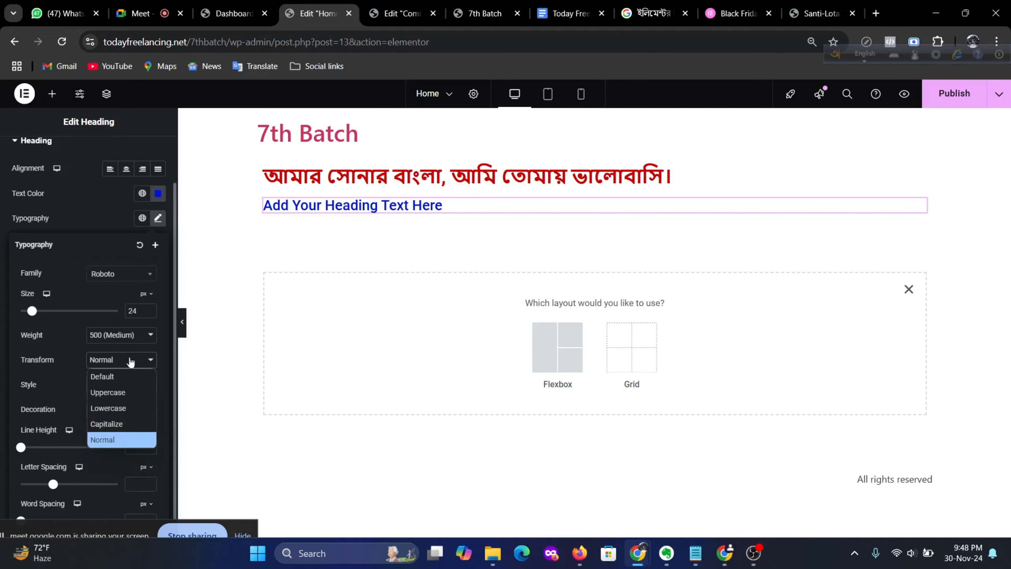
left_click(109, 440)
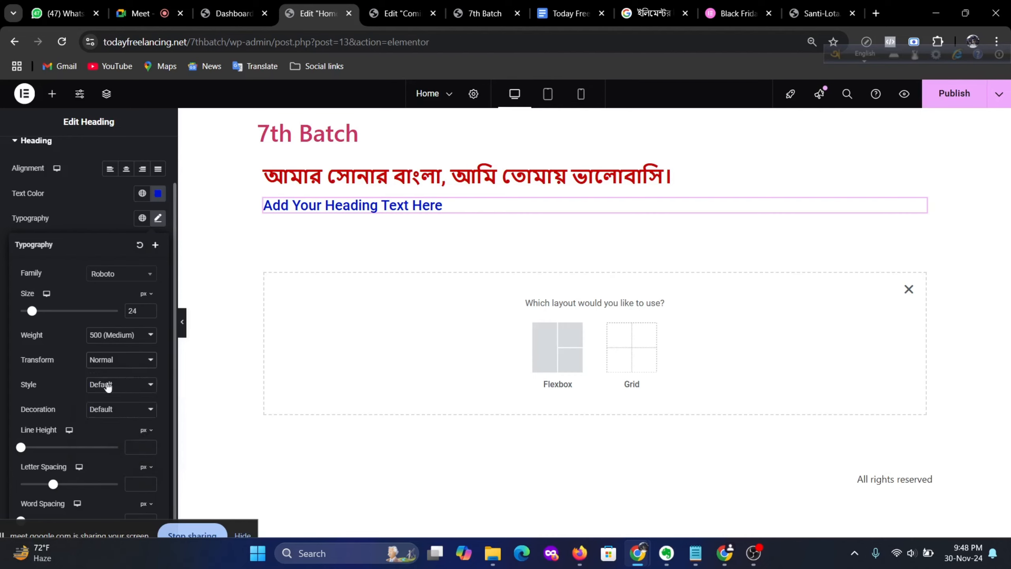
Step: Try the Italic and Oblique font styles on the new heading and set the style to Normal
left_click(141, 387)
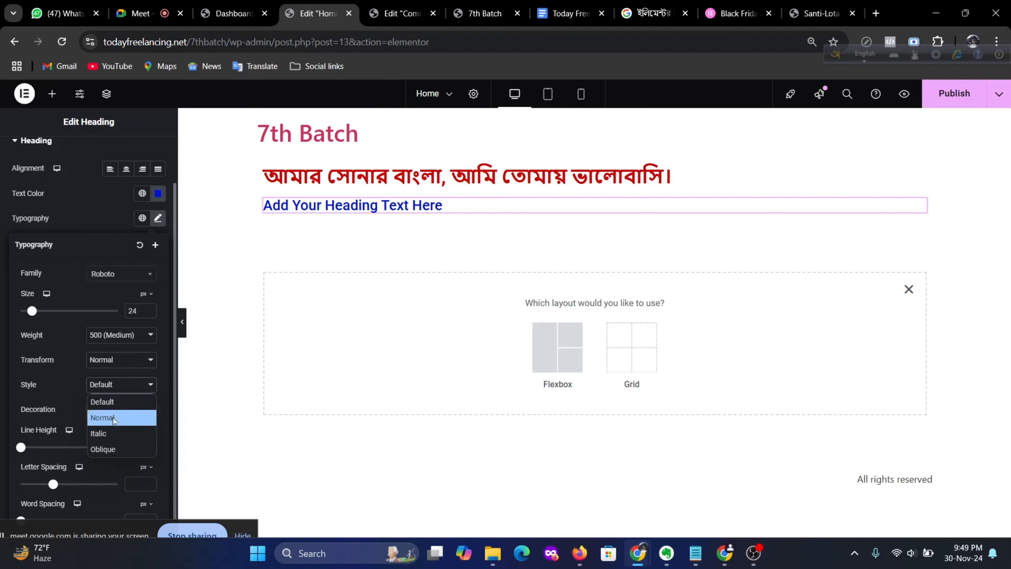
left_click(108, 437)
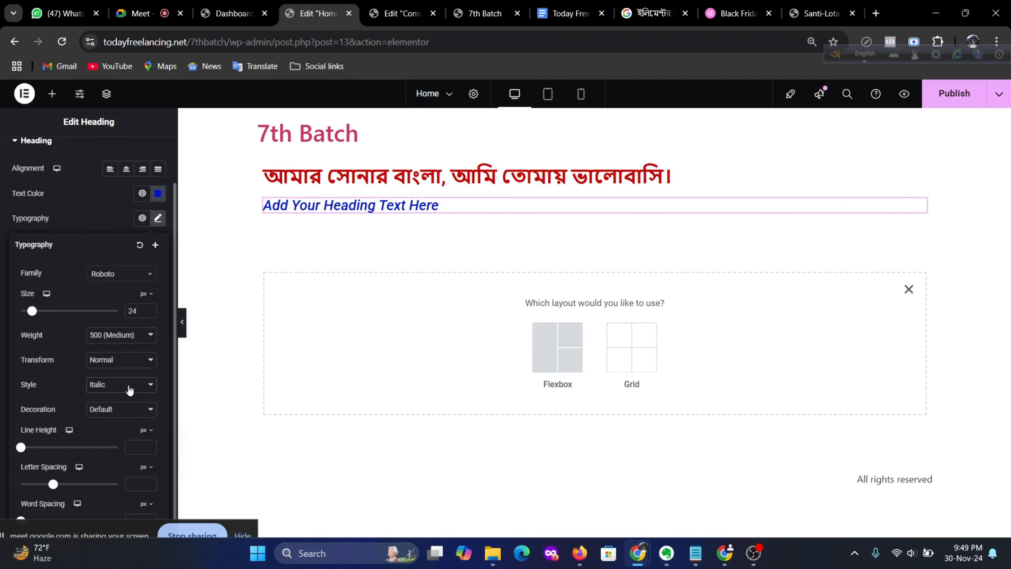
left_click(130, 387)
left_click(106, 449)
left_click(135, 385)
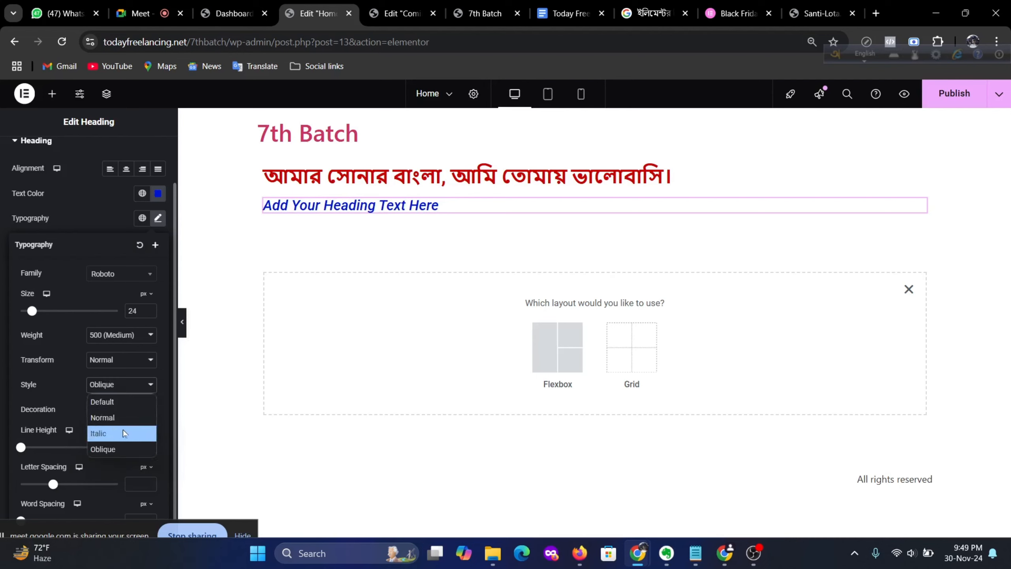
left_click(128, 416)
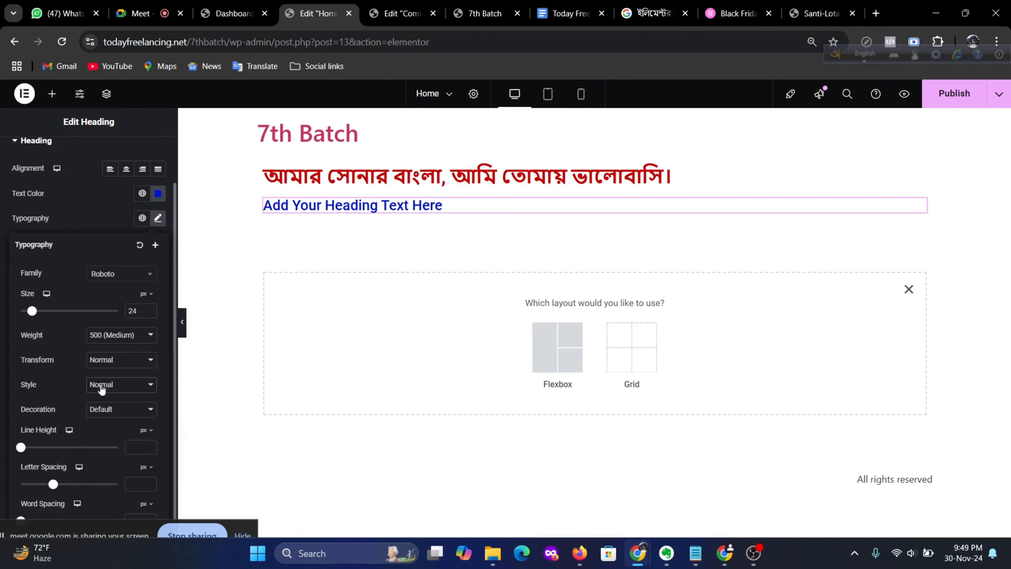
Step: Try the Underline, Overline and Line Through decorations on the new heading and set the decoration to None
left_click(124, 409)
left_click(132, 442)
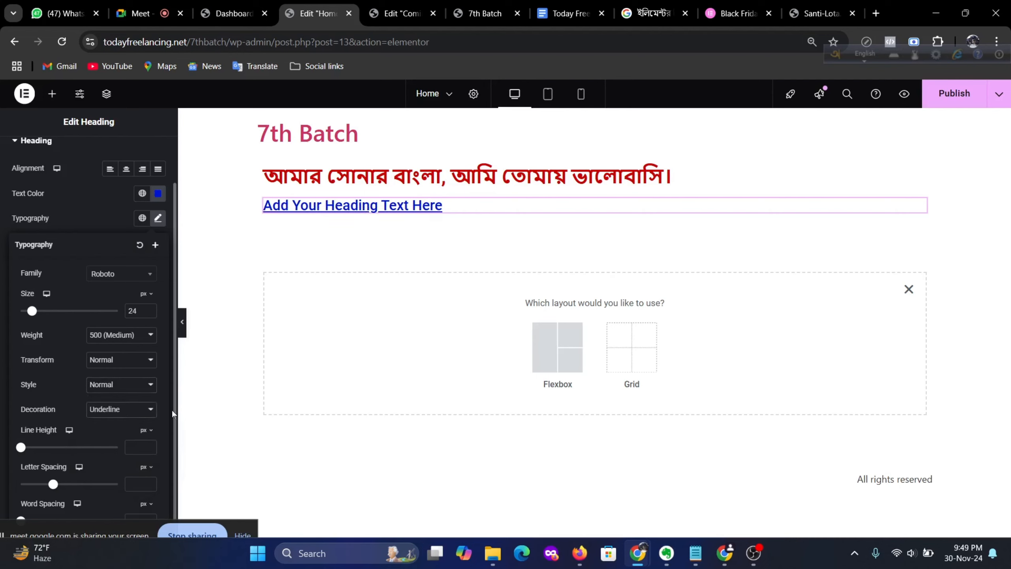
left_click(151, 410)
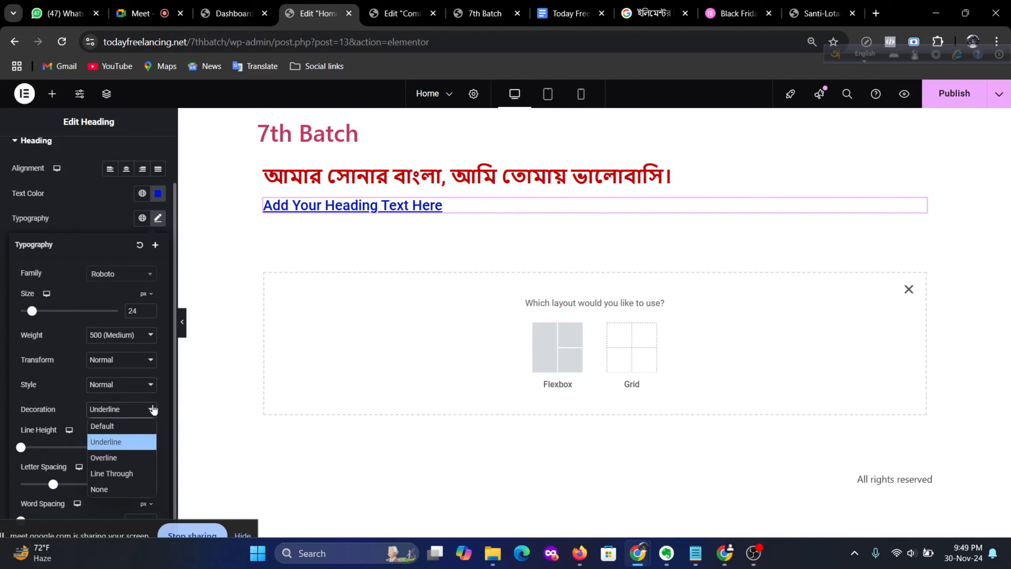
left_click(111, 457)
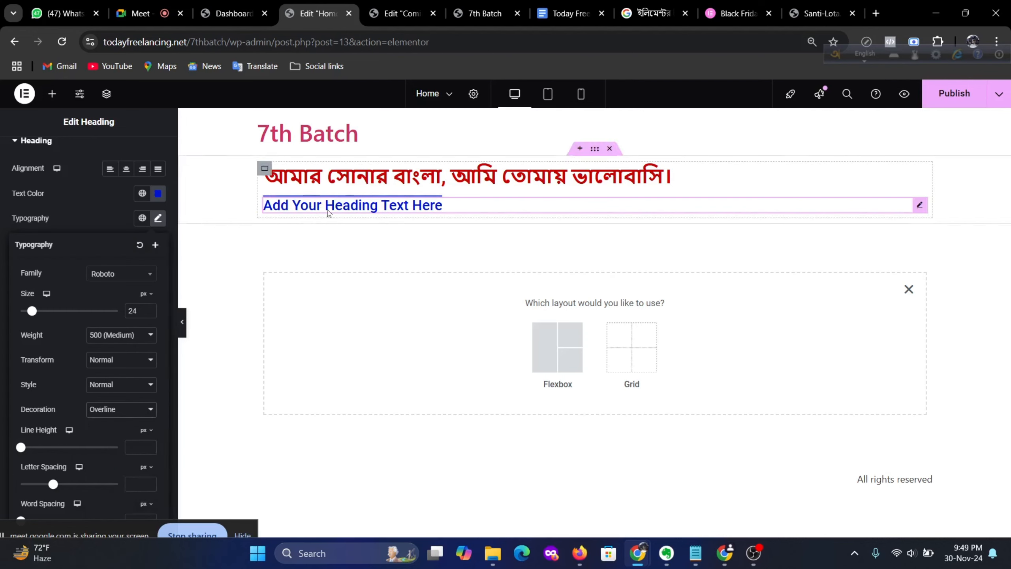
left_click(122, 408)
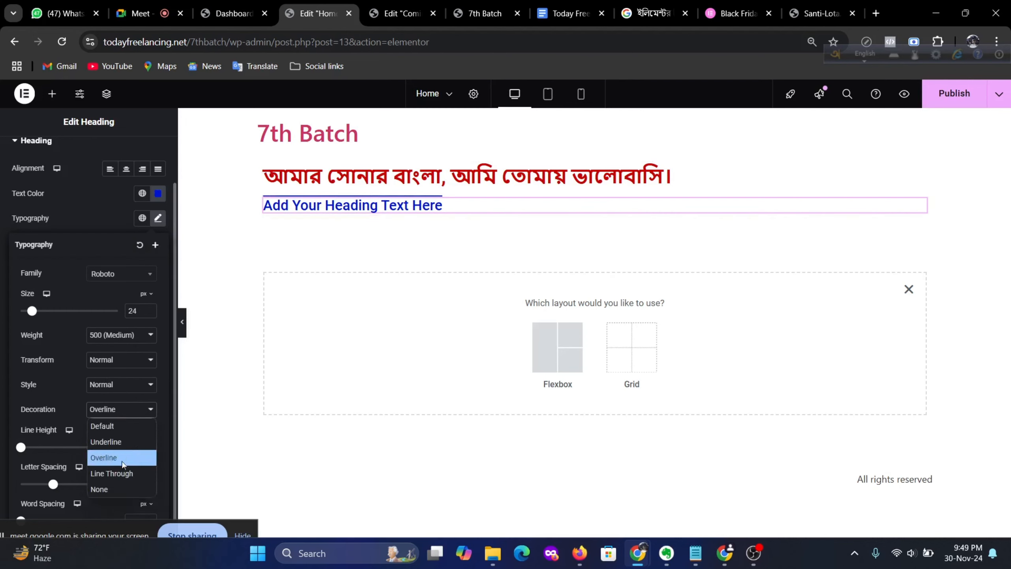
left_click(117, 474)
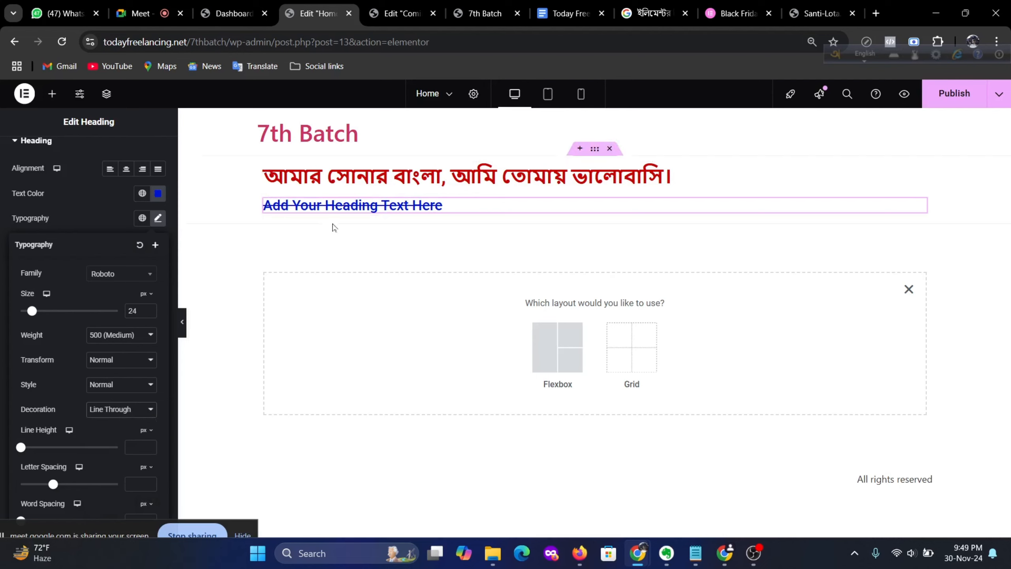
left_click(120, 409)
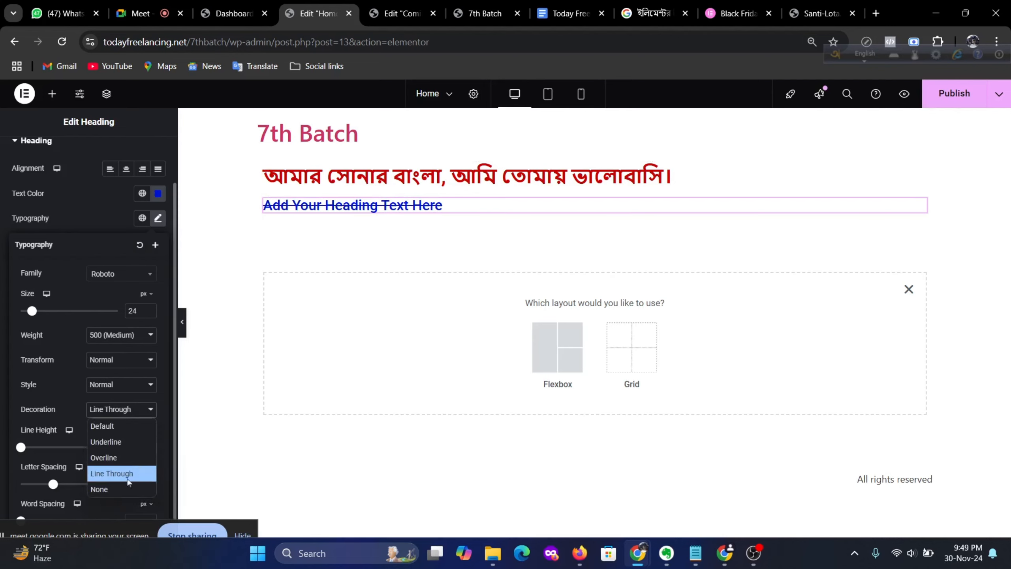
left_click(110, 489)
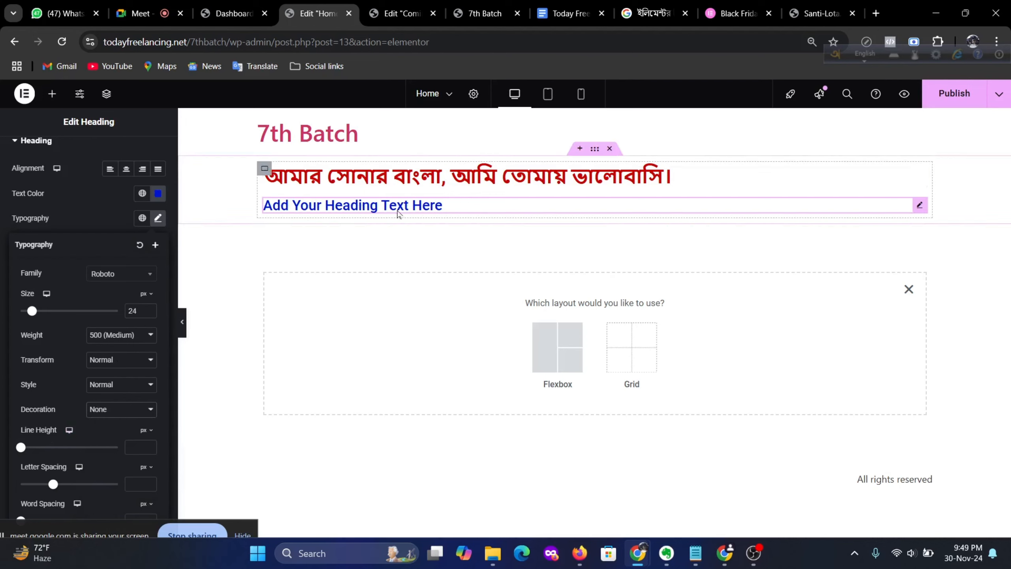
Step: Replace the new heading's title with many consecutive copies of the Google Meet link from the clipboard to fill several lines
scroll(28, 289, "up", 2)
left_click(36, 161)
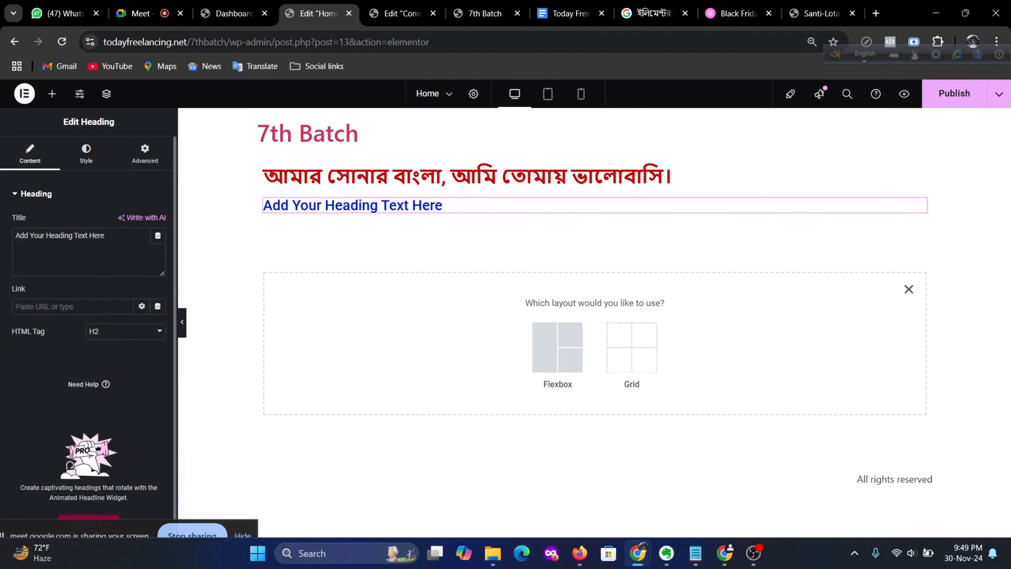
left_click_drag(105, 236, 1, 238)
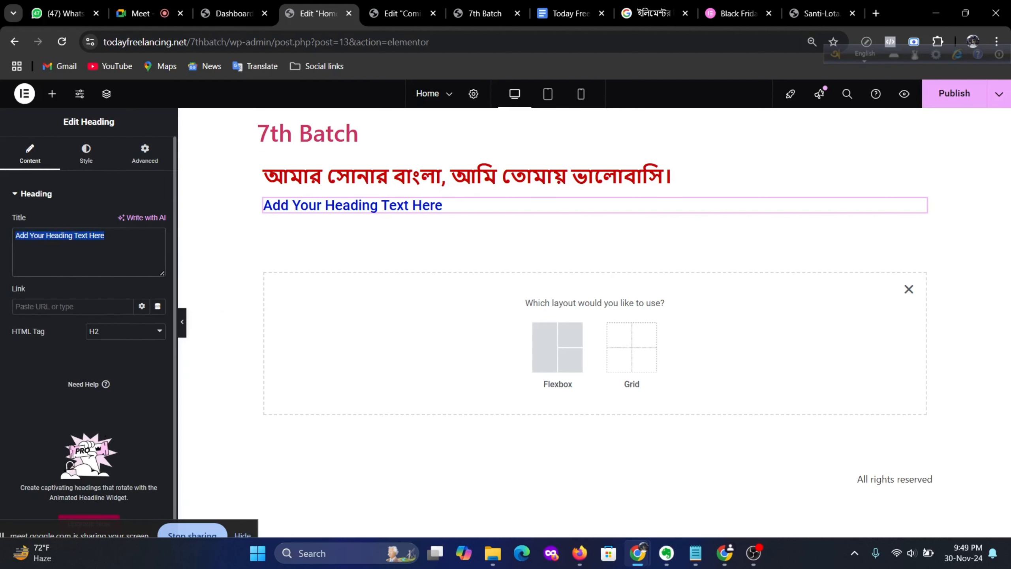
key("ctrl+v")
key("ctrl+v")
key("ctrl+v")
key("ctrl+v")
key("ctrl+v")
key("ctrl+v")
key("ctrl+v")
key("ctrl+v")
key("ctrl+v")
key("ctrl+v")
key("ctrl+v")
key("ctrl+v")
key("ctrl+v")
key("ctrl+v")
key("ctrl+v")
key("ctrl+v")
key("ctrl+v")
key("ctrl+v")
key("ctrl+v")
key("ctrl+v")
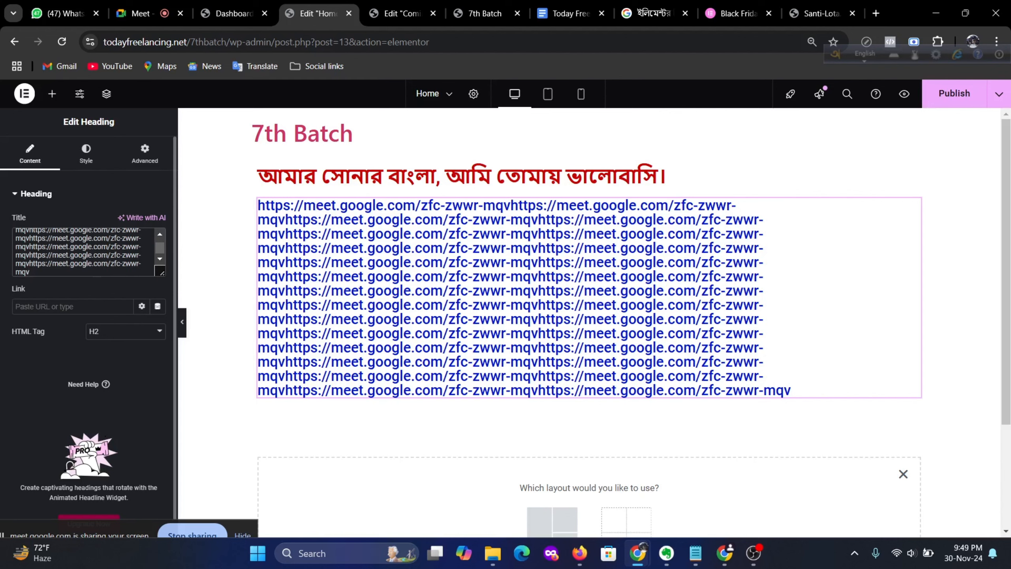
Step: Set the multi-line heading's line height to 36 px and its letter spacing to 2.6 px
left_click(95, 159)
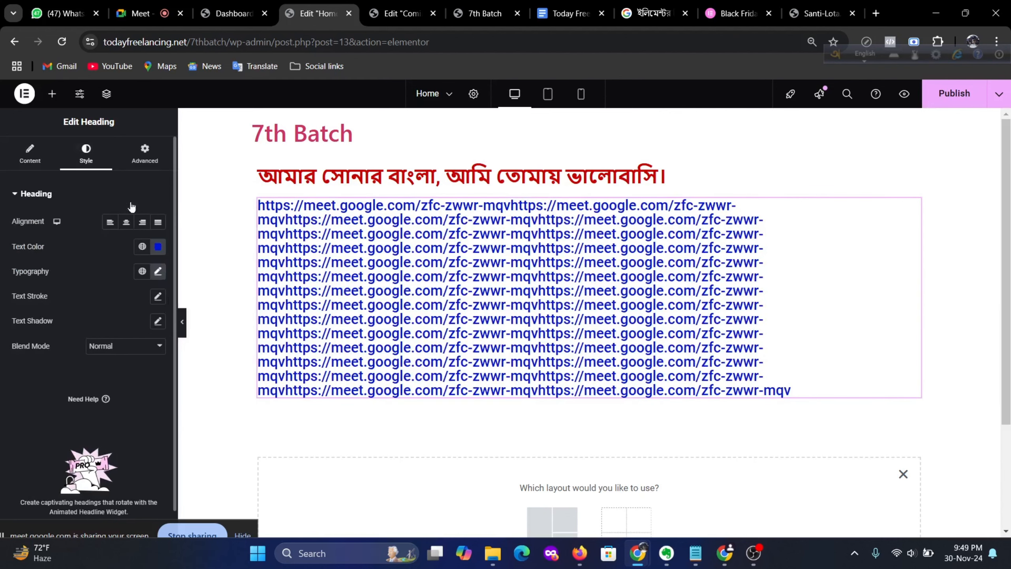
left_click(157, 271)
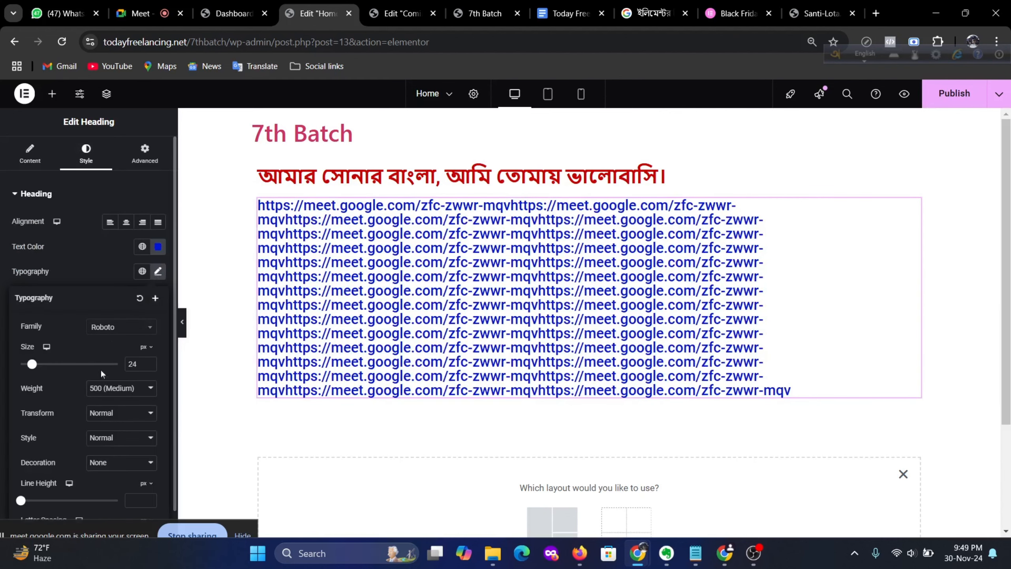
scroll(104, 370, "down", 1)
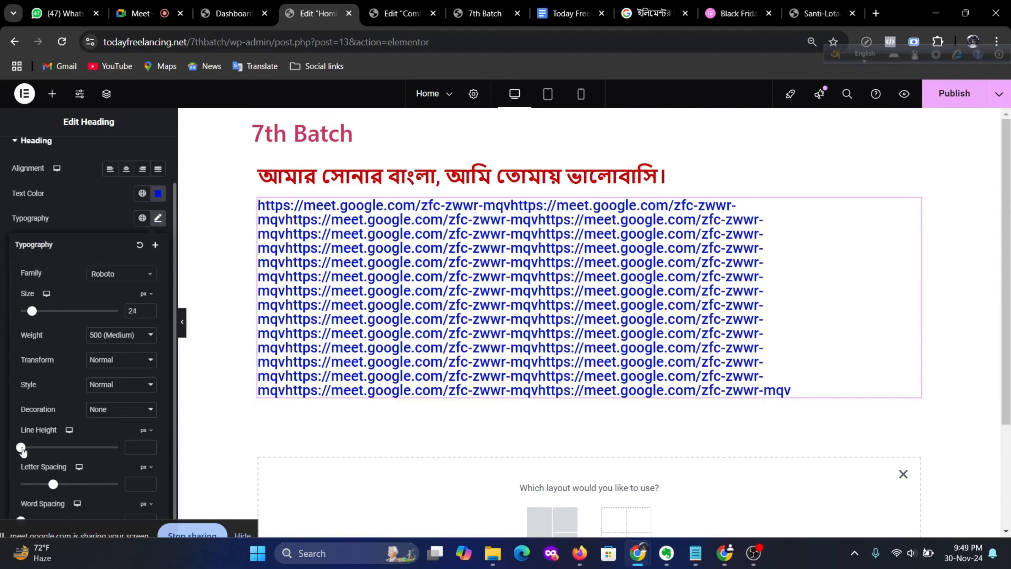
left_click_drag(23, 450, 57, 461)
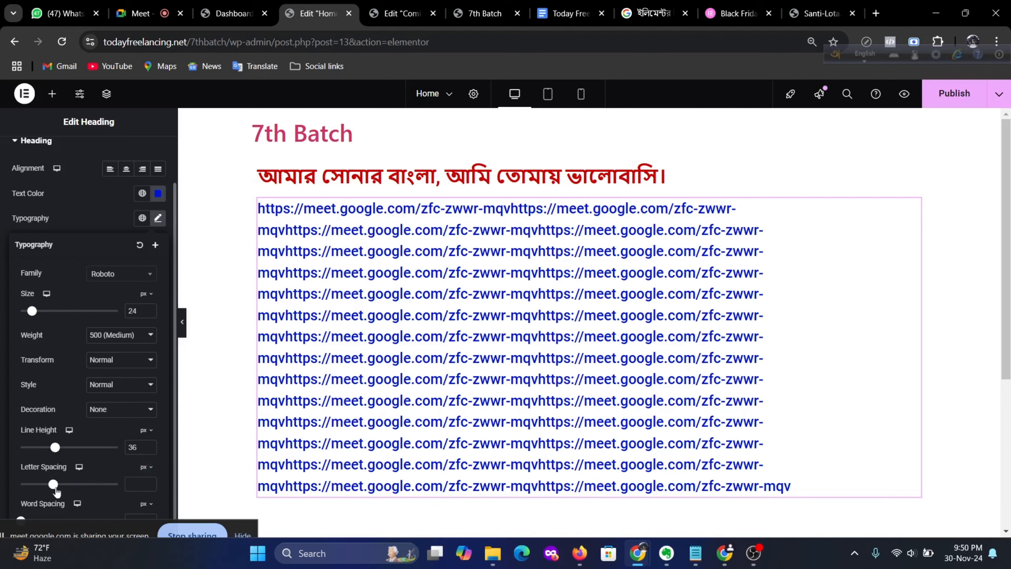
left_click_drag(53, 484, 72, 503)
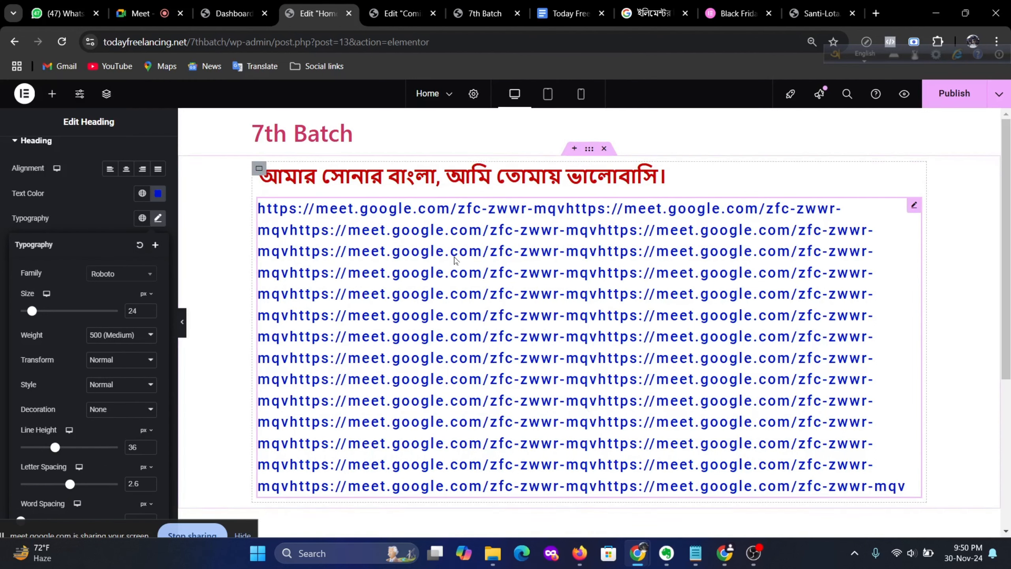
left_click(436, 258)
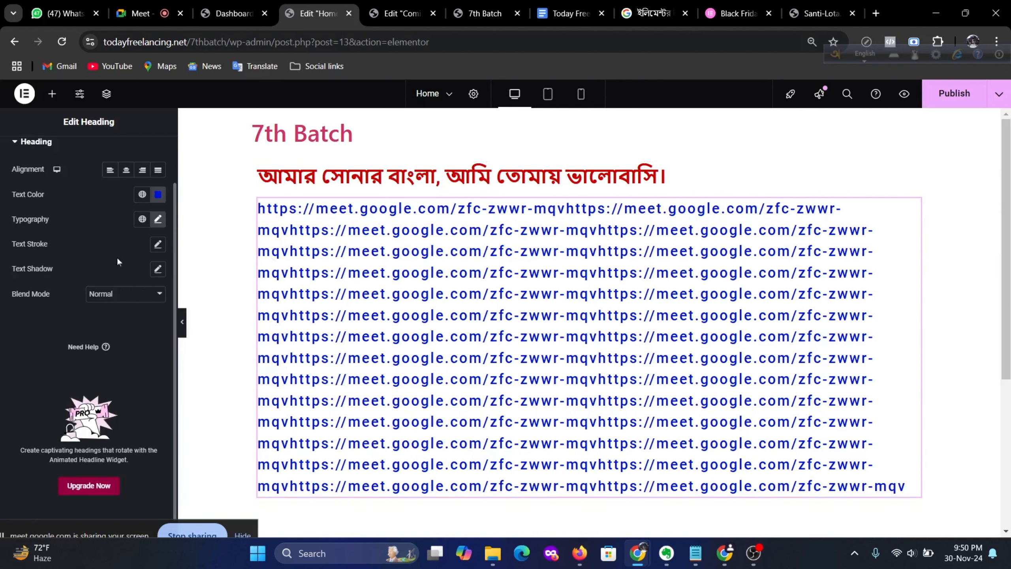
Step: Insert spaces at several points within the first few links of the multi-line heading's title
scroll(116, 257, "up", 2)
scroll(105, 258, "down", 1)
scroll(40, 233, "up", 1)
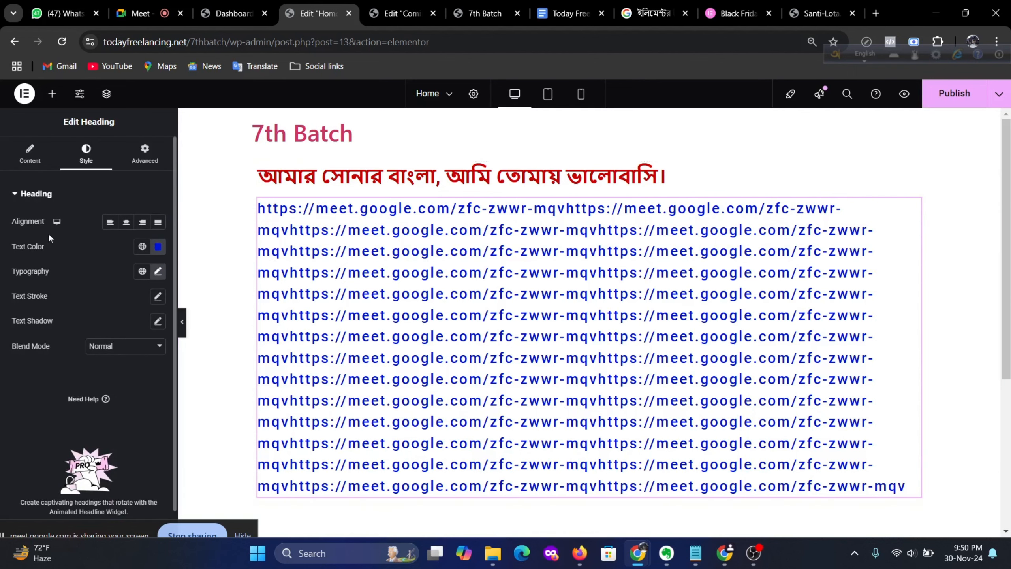
left_click(32, 160)
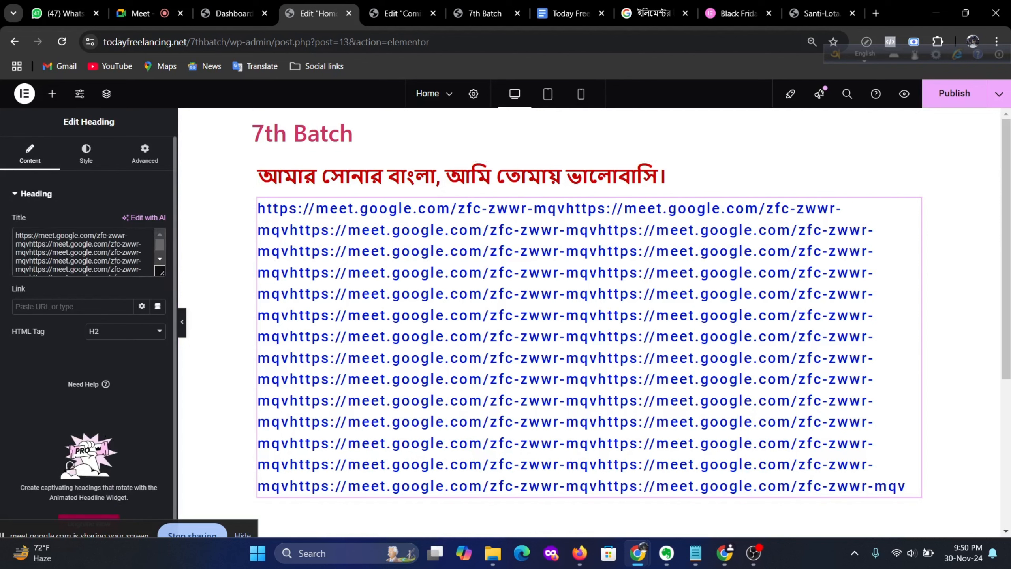
left_click(65, 243)
left_click(78, 270)
left_click(46, 253)
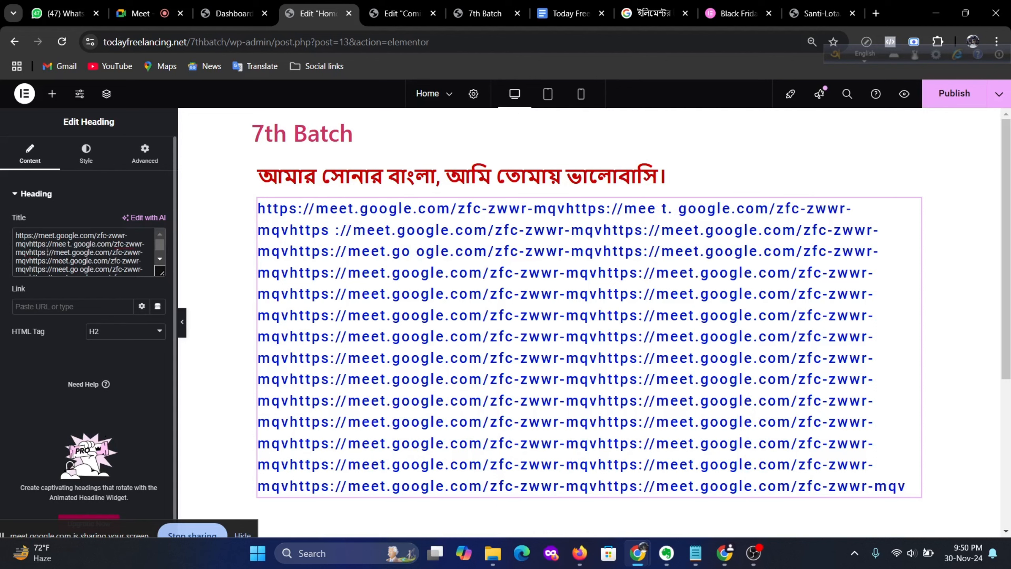
left_click(44, 236)
left_click(73, 235)
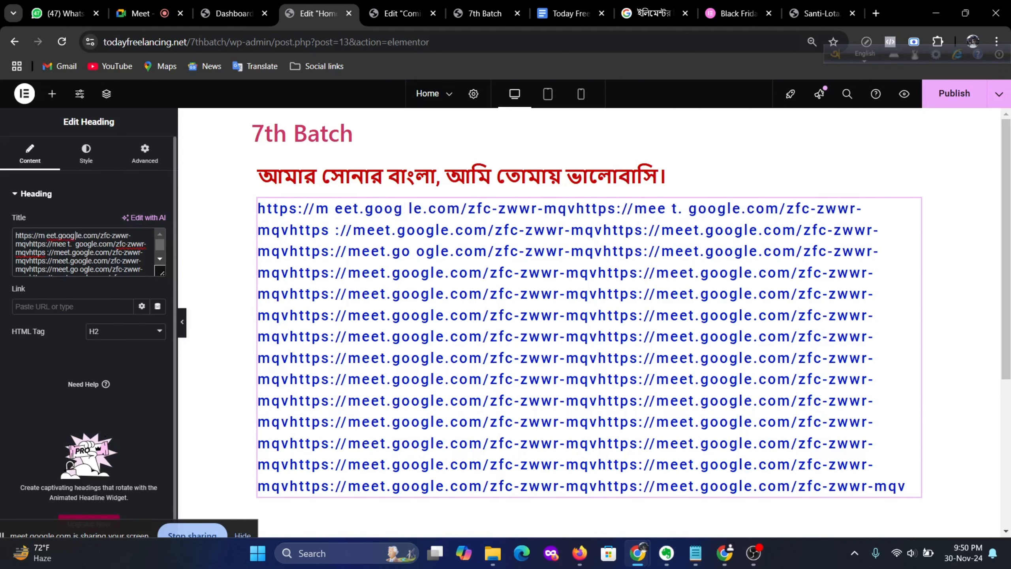
left_click(107, 244)
left_click(101, 235)
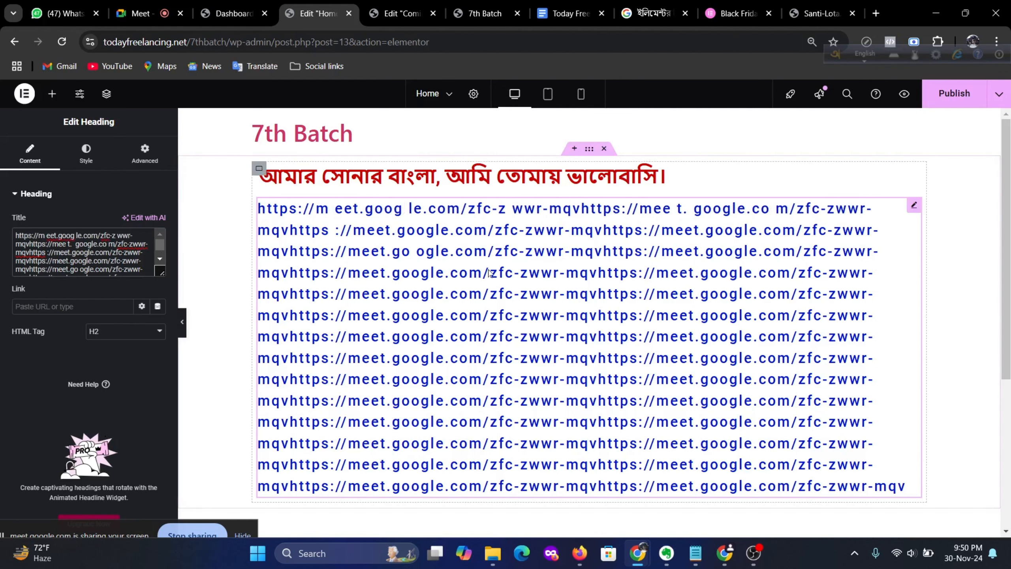
Step: Increase the word spacing of the multi-line heading slightly in its typography settings
left_click(86, 154)
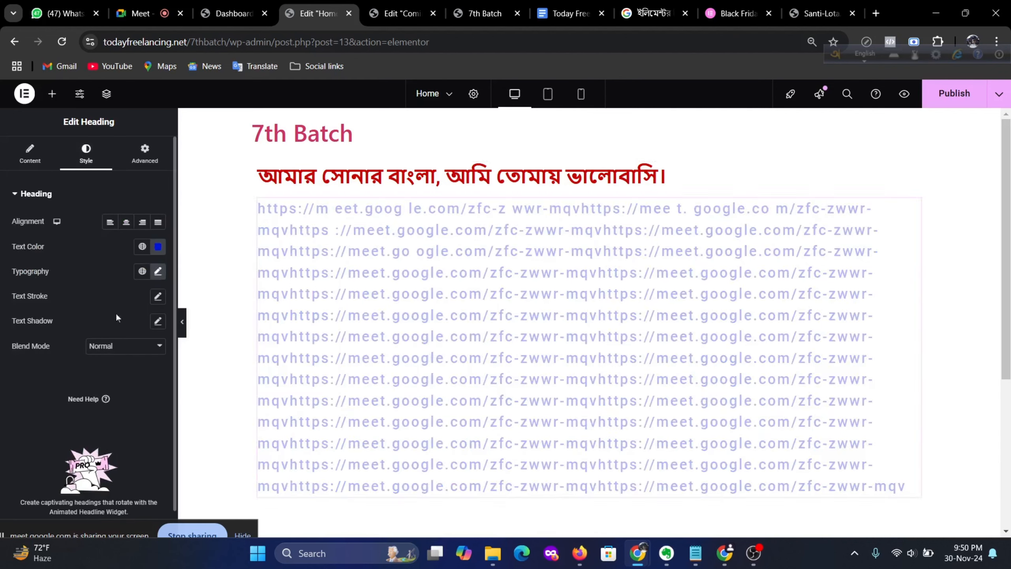
left_click(158, 272)
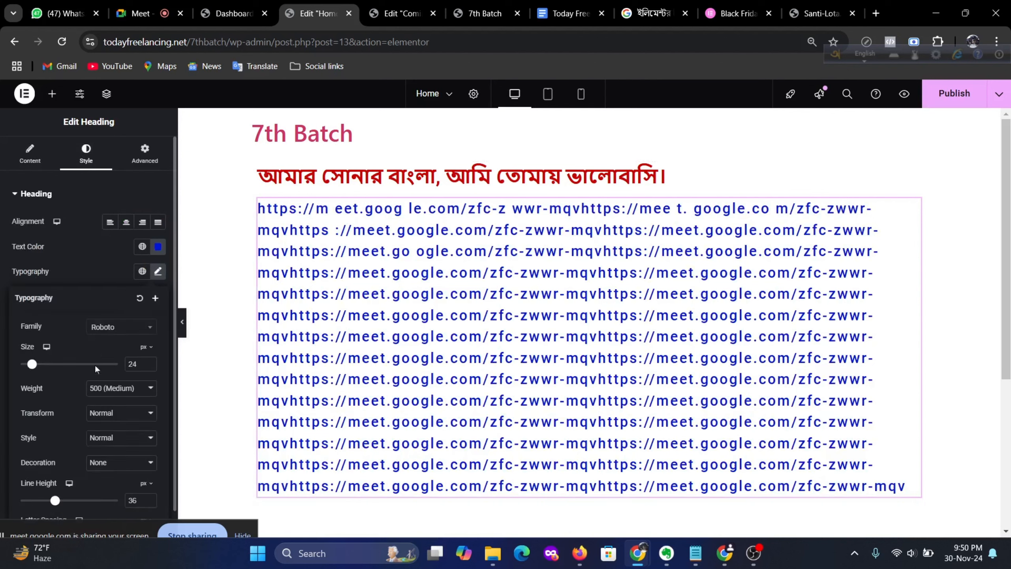
scroll(112, 400, "down", 1)
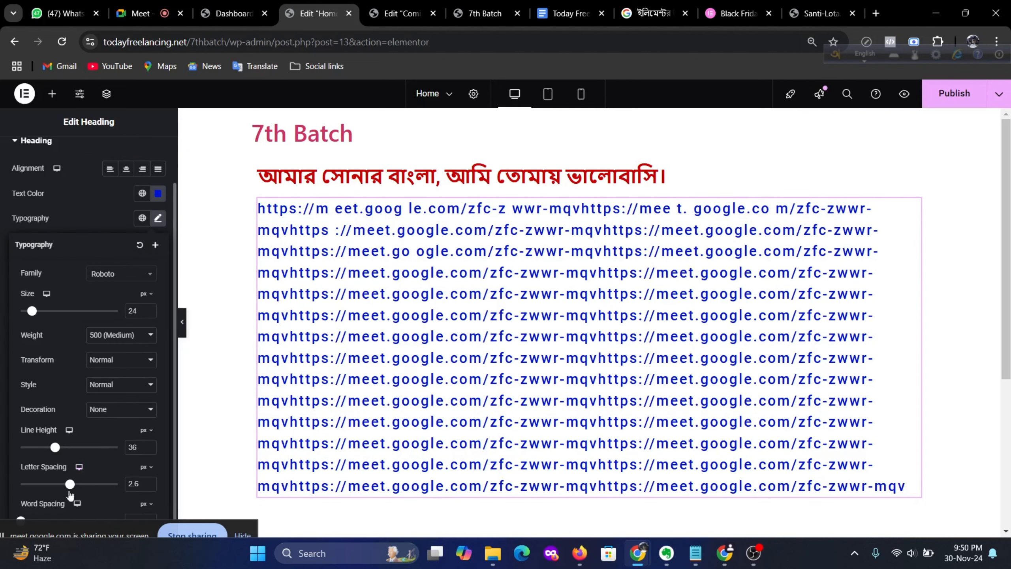
mouse_move(20, 521)
left_mouse_down()
mouse_move(172, 538)
mouse_move(32, 533)
left_mouse_up()
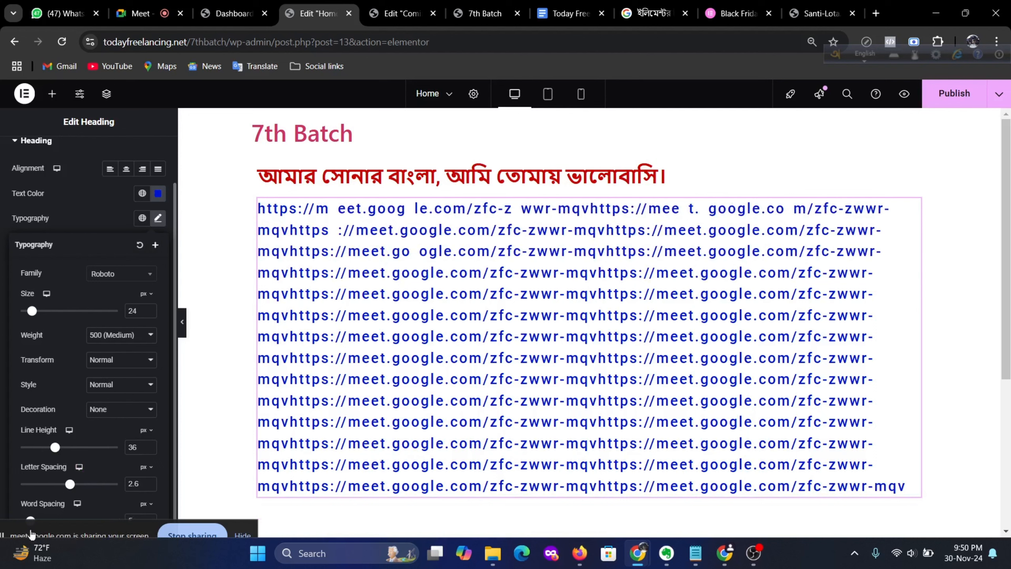
left_click(96, 207)
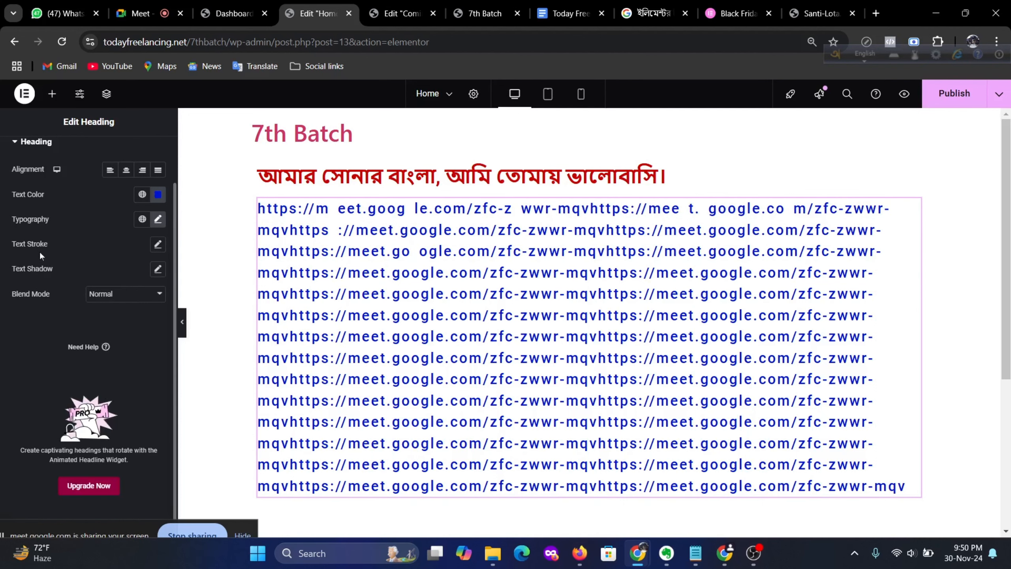
Step: Try a 2 px text stroke in dark red #B70000 on the multi-line heading
left_click(158, 245)
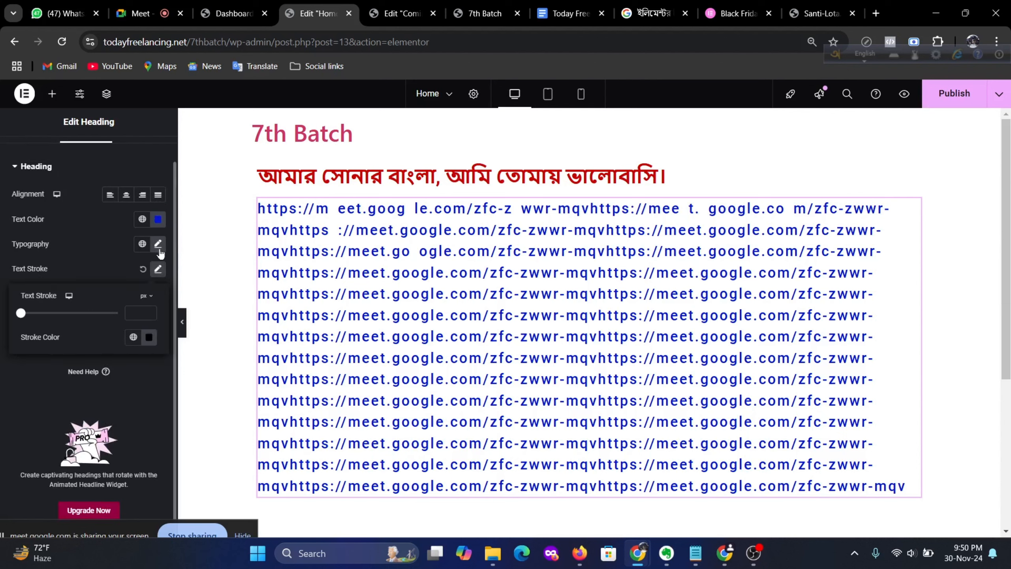
mouse_move(17, 316)
left_mouse_down()
mouse_move(82, 321)
mouse_move(46, 322)
left_mouse_up()
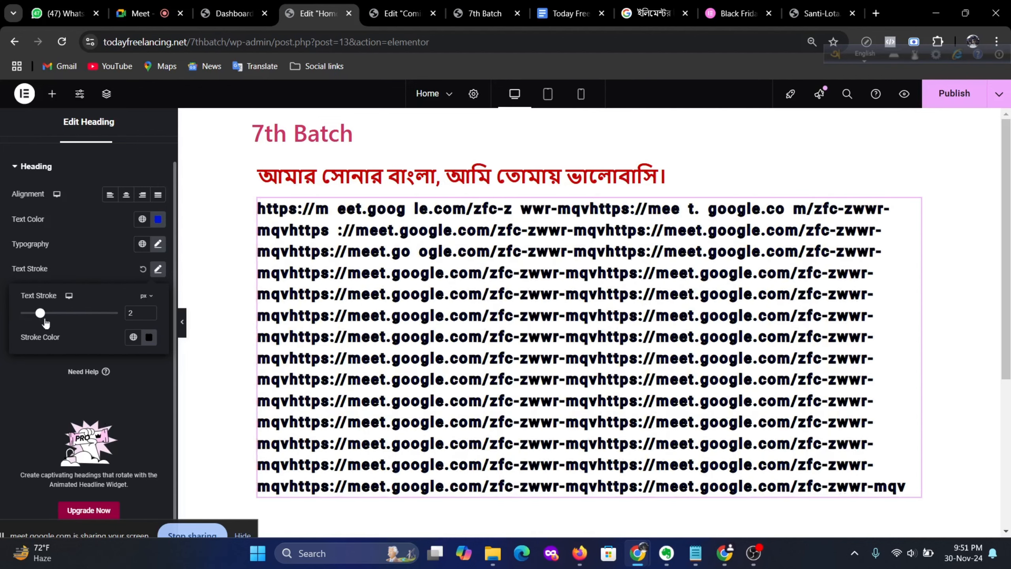
left_click(150, 342)
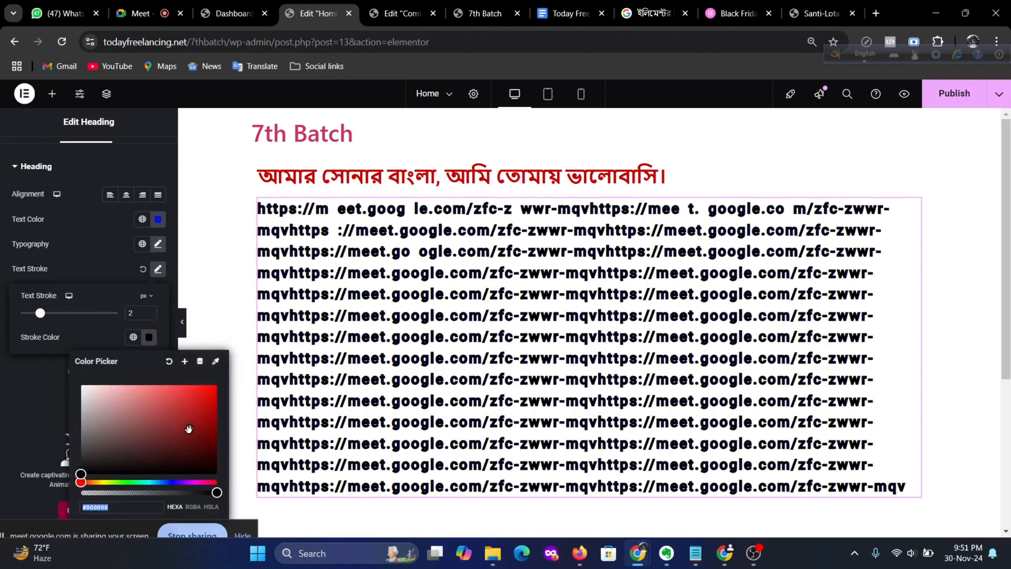
left_click(216, 422)
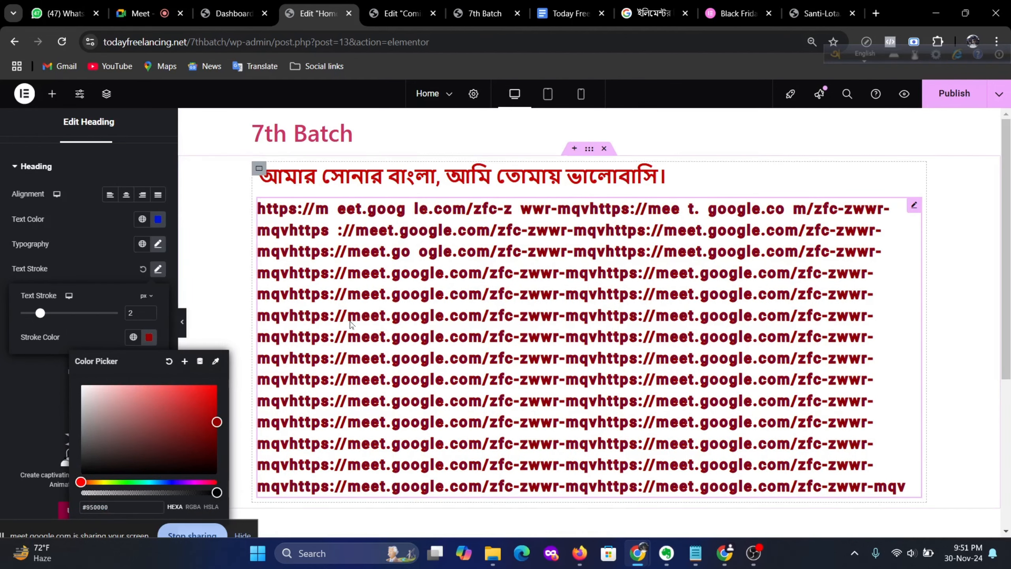
mouse_move(211, 389)
left_mouse_down()
mouse_move(112, 386)
mouse_move(148, 386)
mouse_move(115, 386)
mouse_move(63, 413)
mouse_move(14, 409)
mouse_move(48, 391)
mouse_move(27, 371)
mouse_move(86, 478)
mouse_move(217, 471)
mouse_move(226, 413)
left_mouse_up()
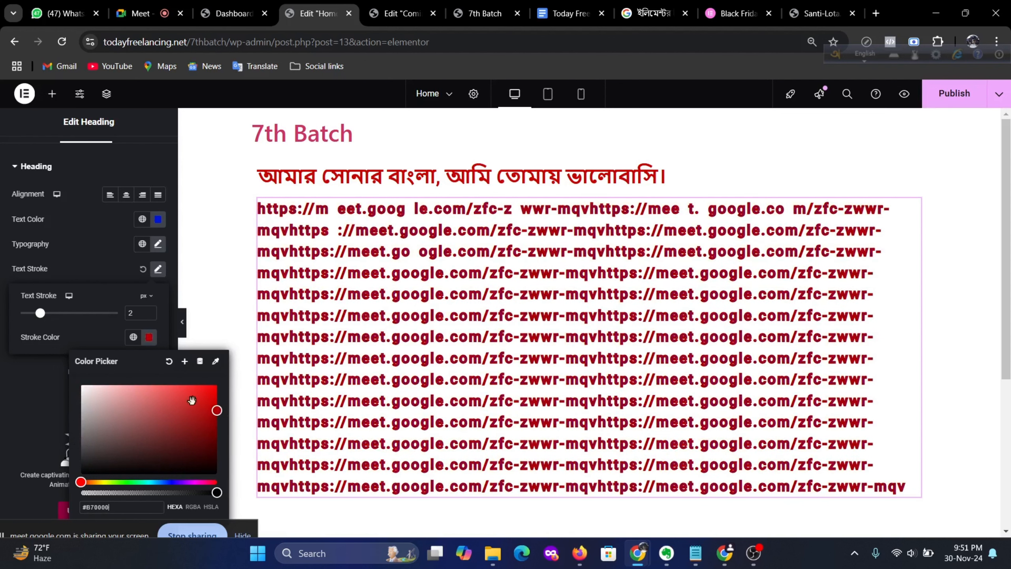
left_click(15, 366)
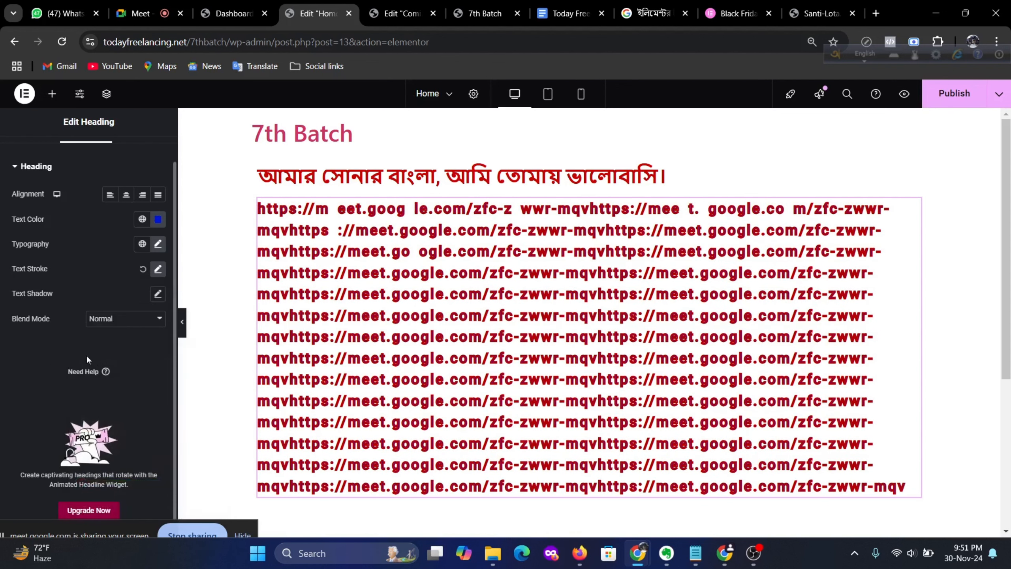
left_click(113, 319)
left_click(19, 371)
Step: Try a thicker text stroke of 3 px on the multi-line heading
left_click(156, 270)
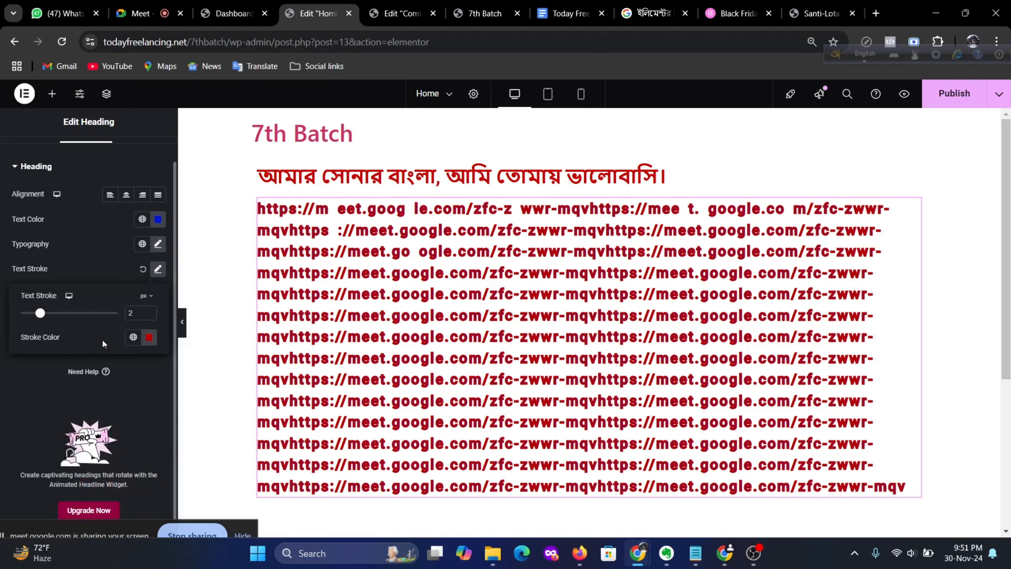
mouse_move(47, 315)
left_mouse_down()
mouse_move(62, 315)
mouse_move(51, 316)
left_mouse_up()
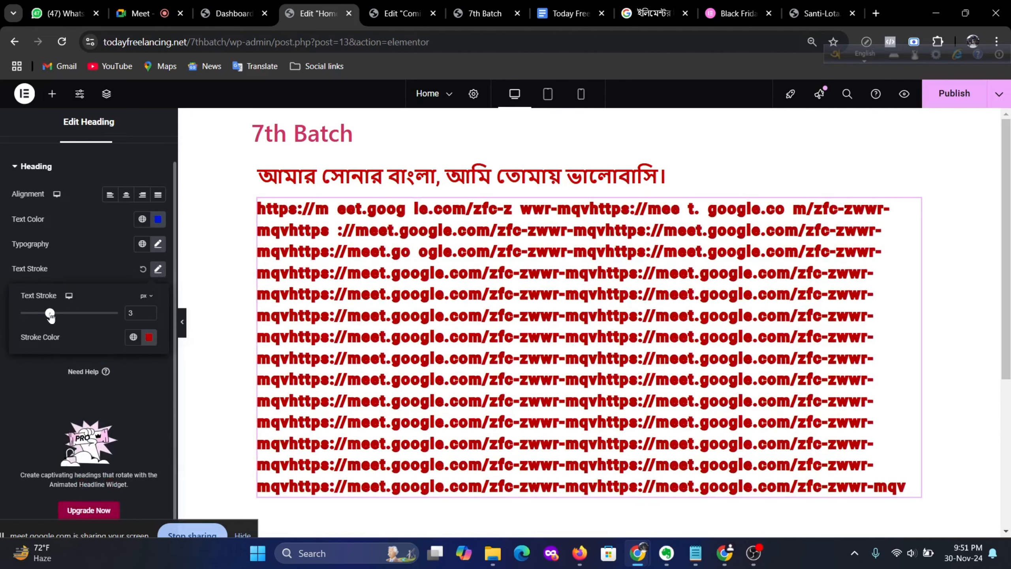
left_click(150, 339)
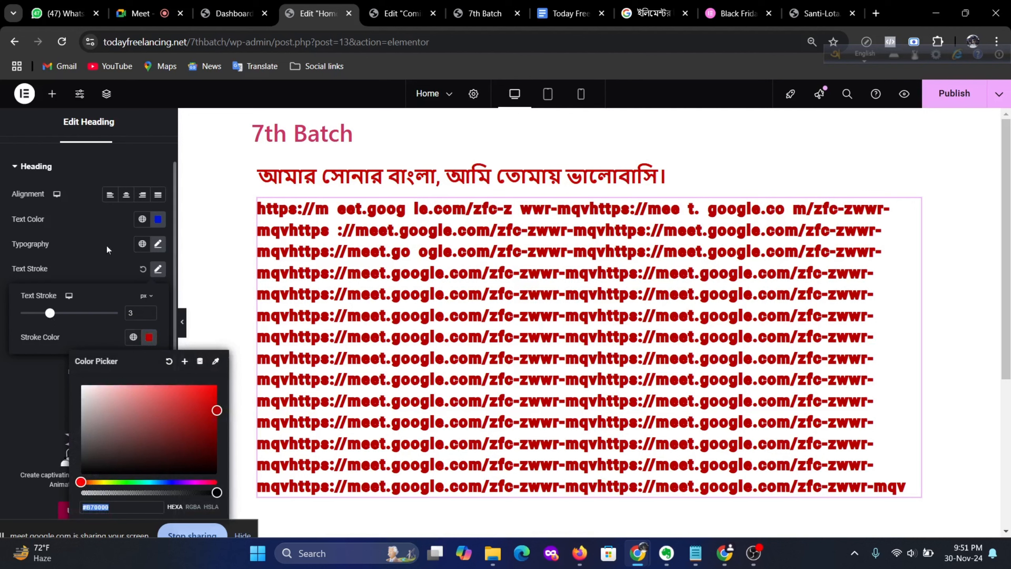
left_click(81, 223)
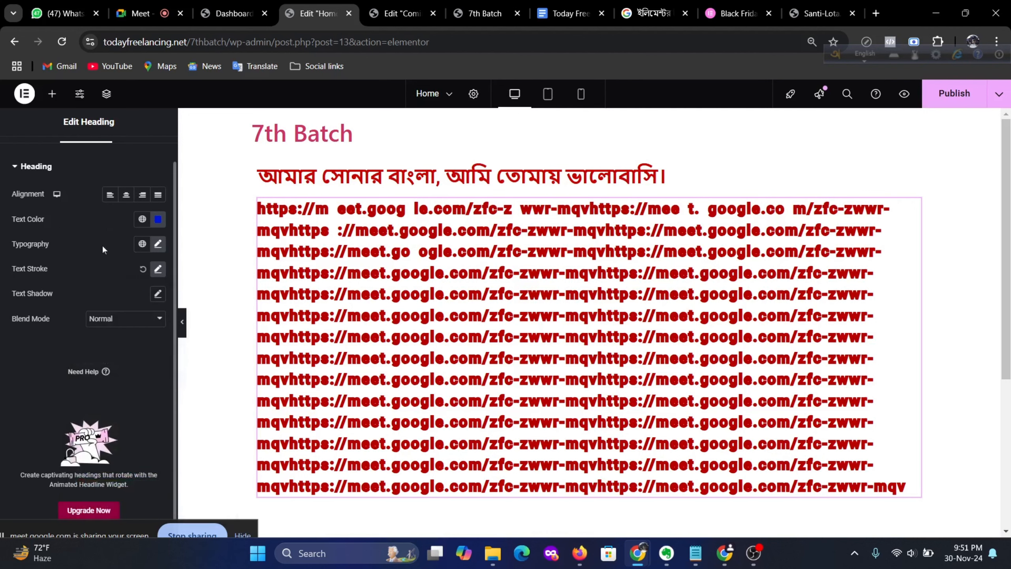
Step: Set the multi-line heading's font weight to 600 (Semi Bold)
left_click(157, 243)
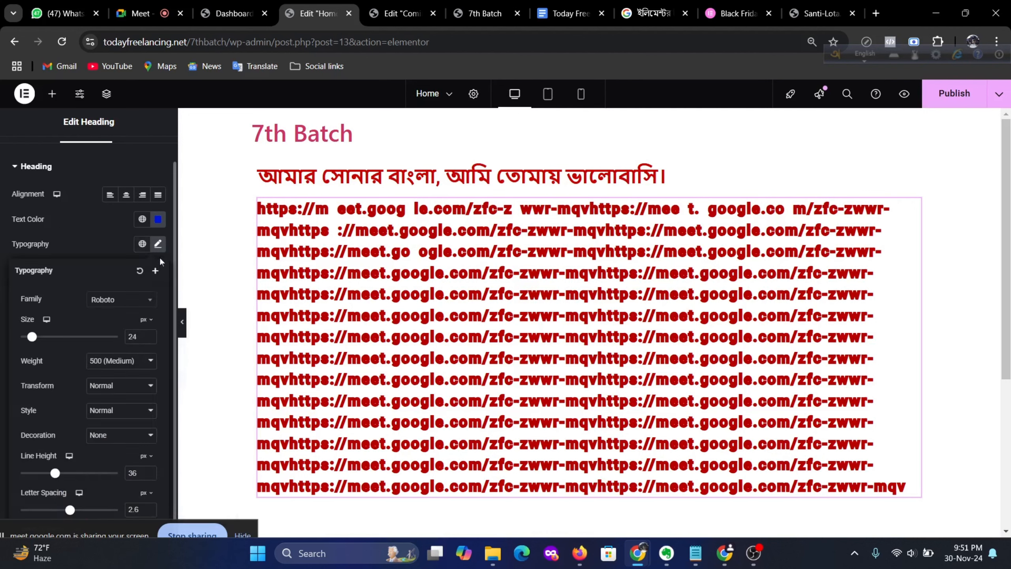
left_click(114, 365)
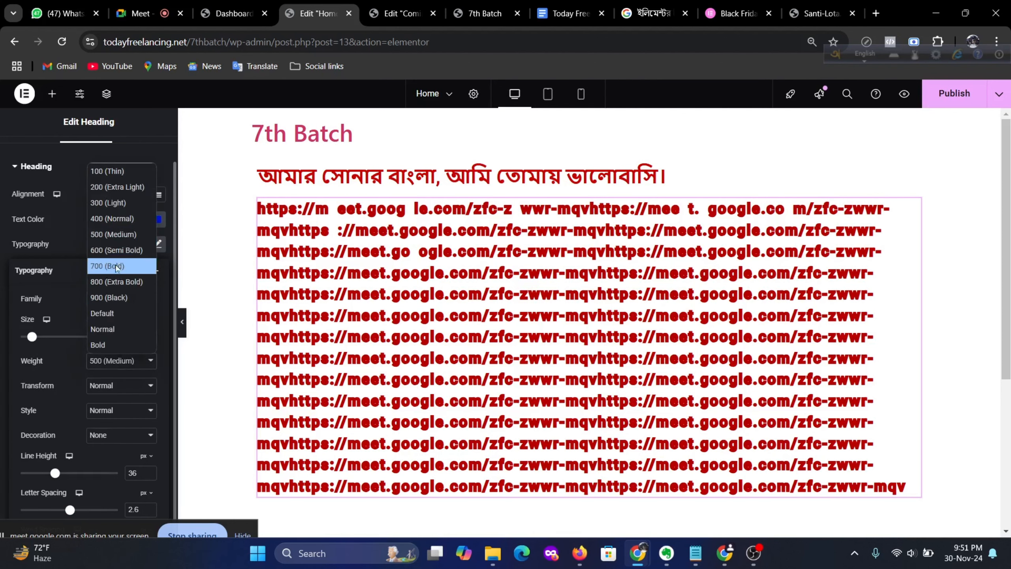
left_click(116, 250)
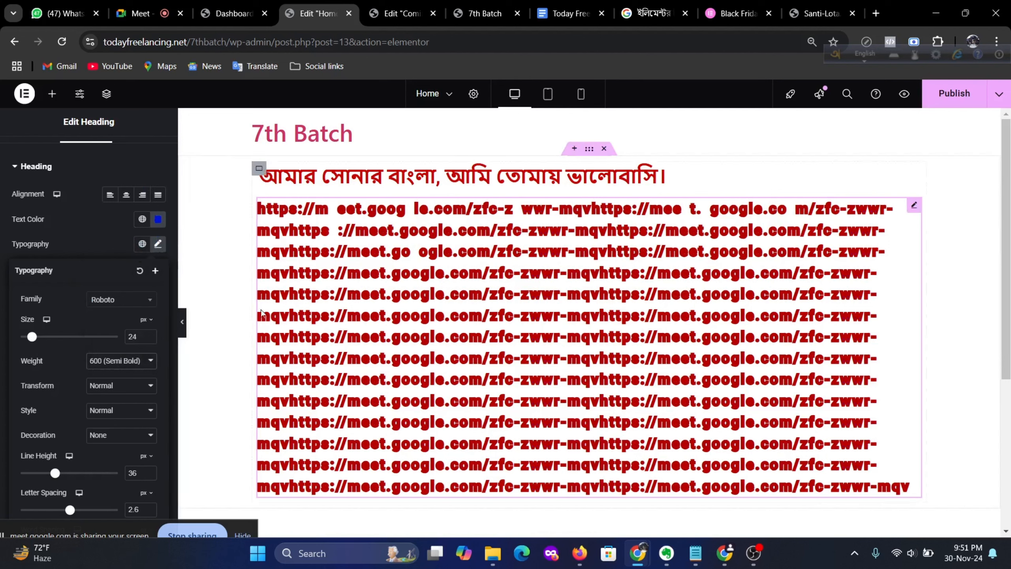
scroll(67, 408, "down", 1)
left_click(72, 240)
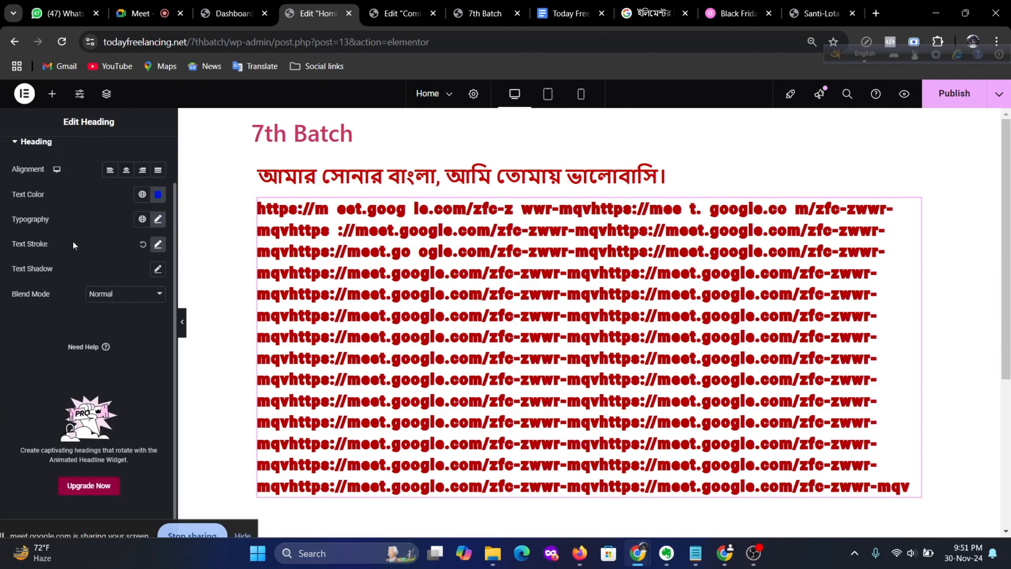
Step: Try the stroke colors #FF6C6C and #AB4646 on the multi-line heading and reset its text stroke to the default
left_click(158, 244)
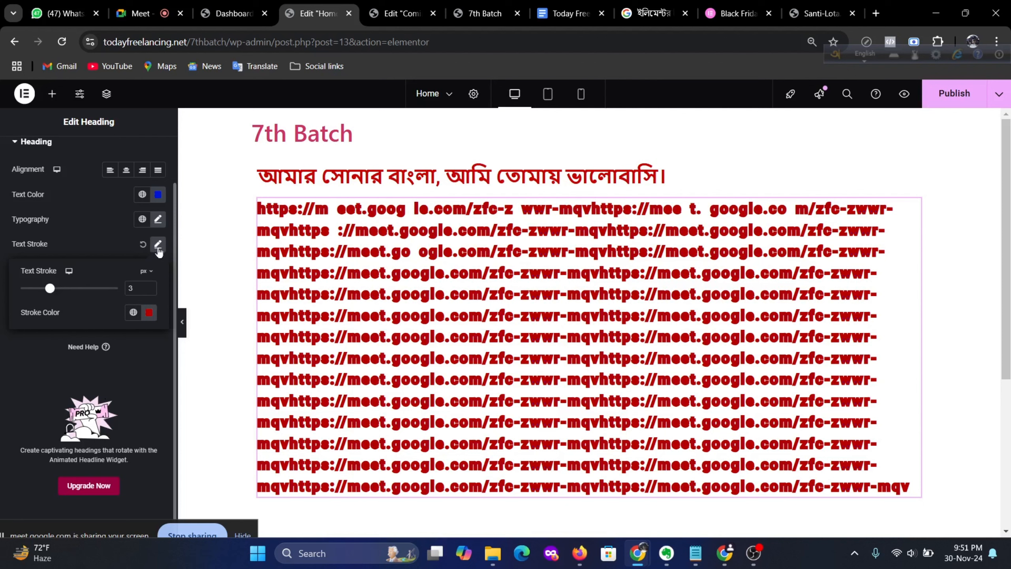
left_click(146, 315)
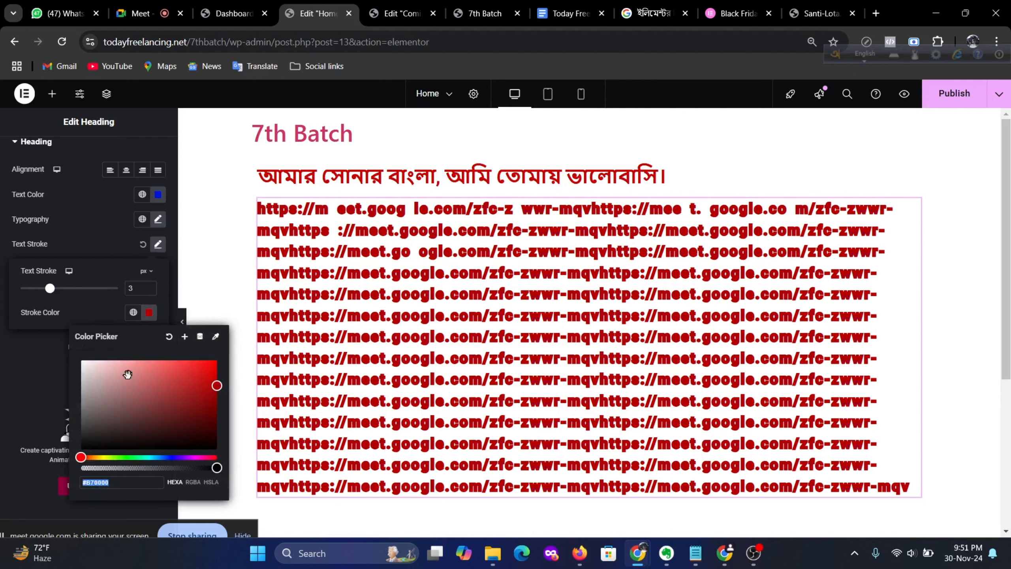
left_click(158, 361)
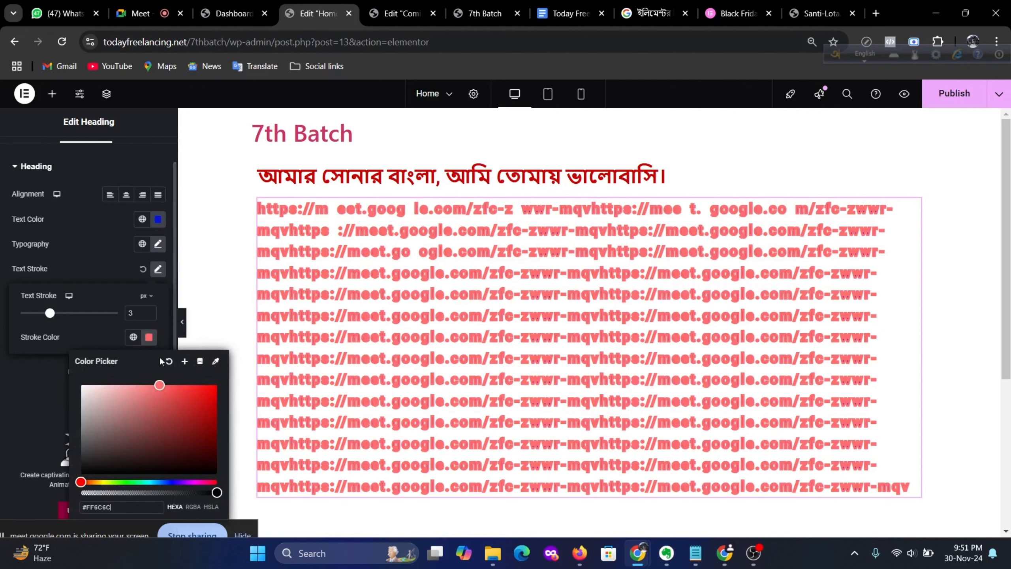
left_click(166, 383)
mouse_move(167, 379)
left_mouse_down()
mouse_move(214, 386)
mouse_move(65, 430)
mouse_move(138, 429)
mouse_move(171, 413)
mouse_move(183, 389)
mouse_move(160, 414)
left_mouse_up()
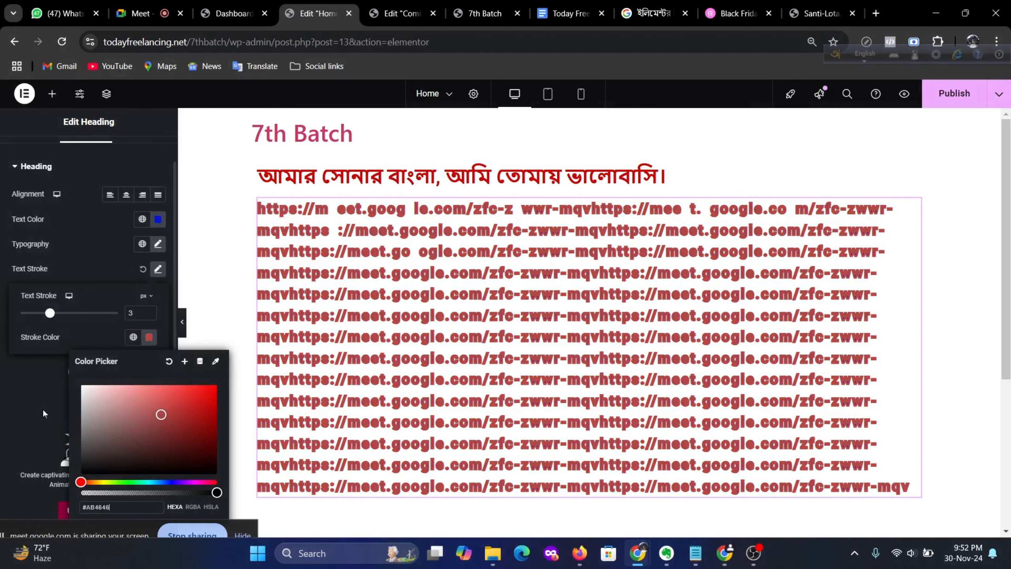
left_click(43, 408)
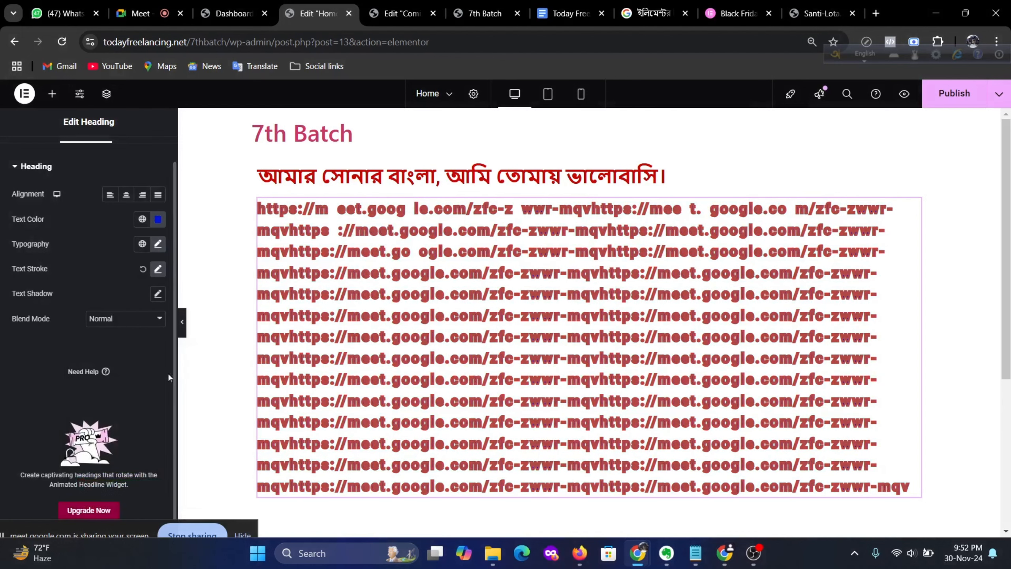
left_click(142, 270)
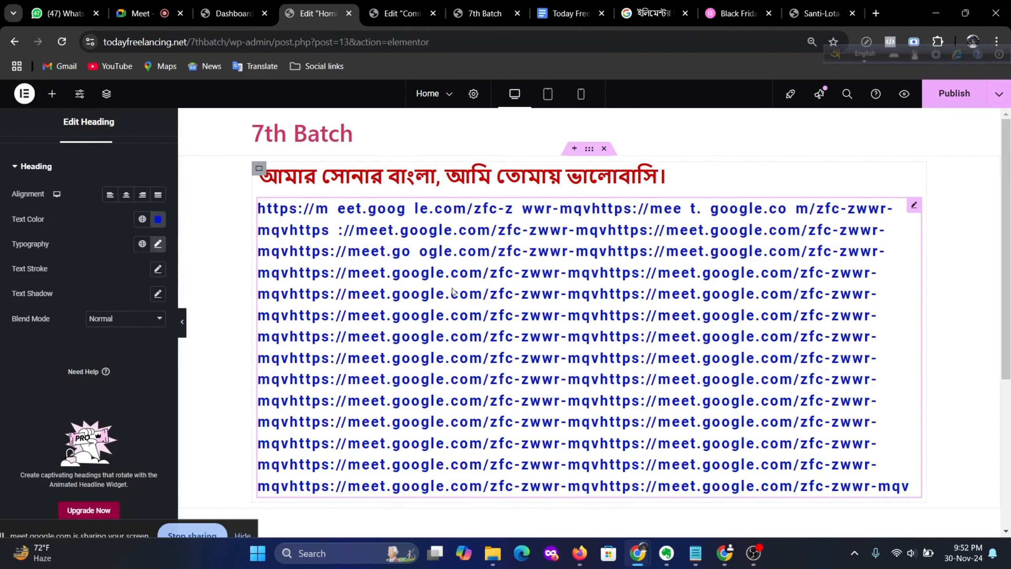
Step: Add a text shadow to the multi-line heading in fully opaque black, rgba(0, 0, 0, 1), with a blur of 81
left_click(158, 294)
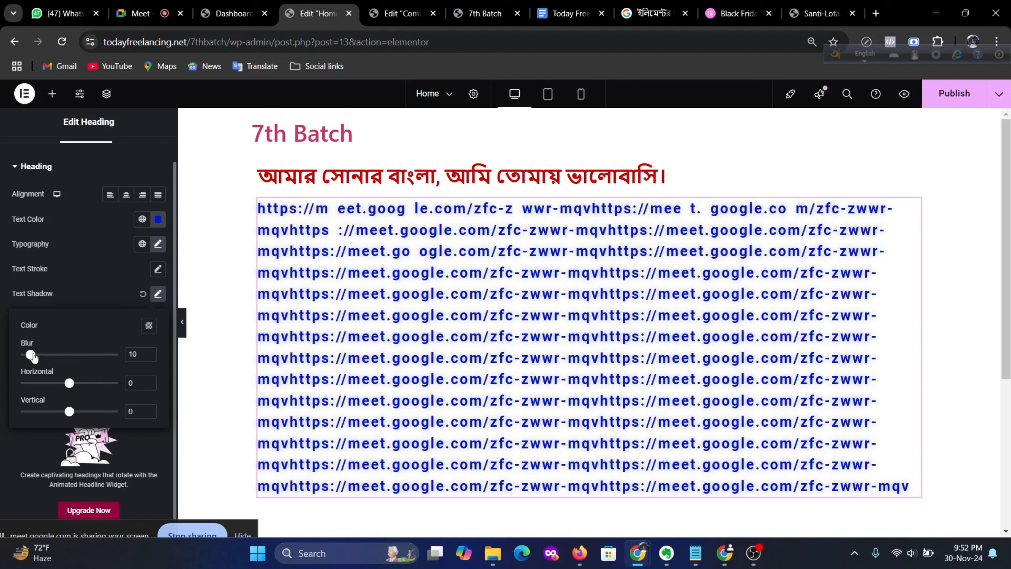
left_click(149, 325)
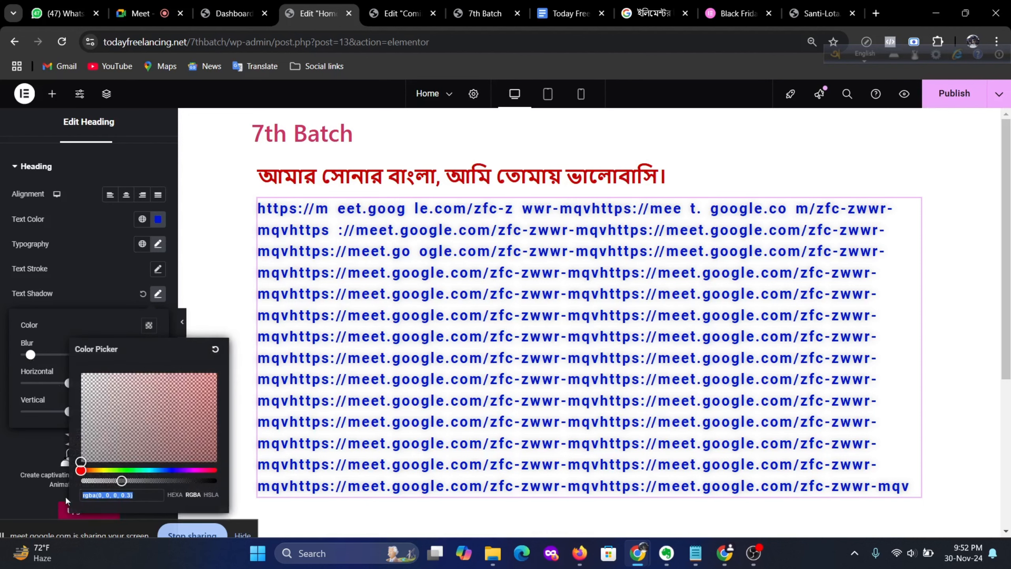
left_click_drag(122, 480, 218, 498)
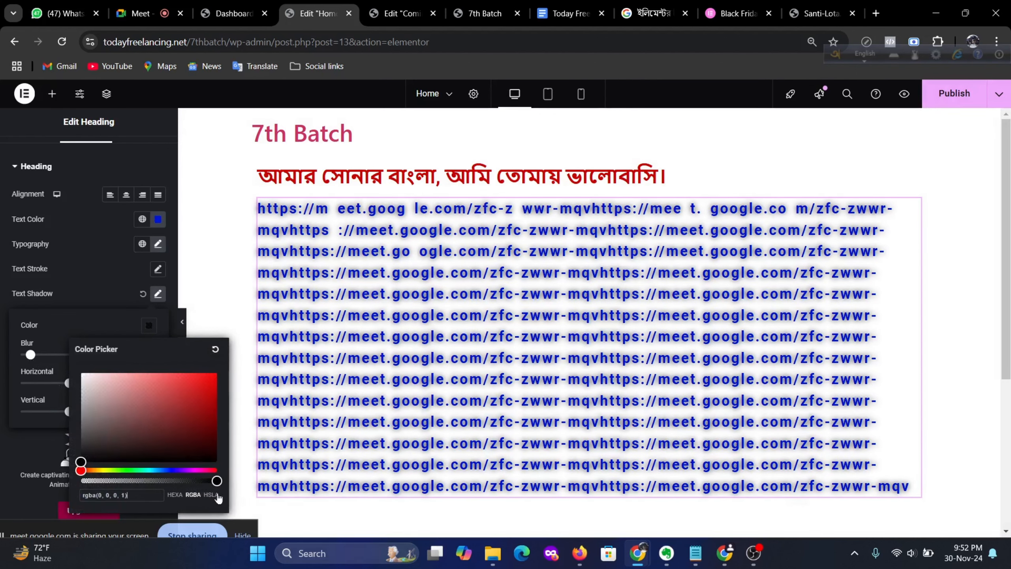
left_click(130, 321)
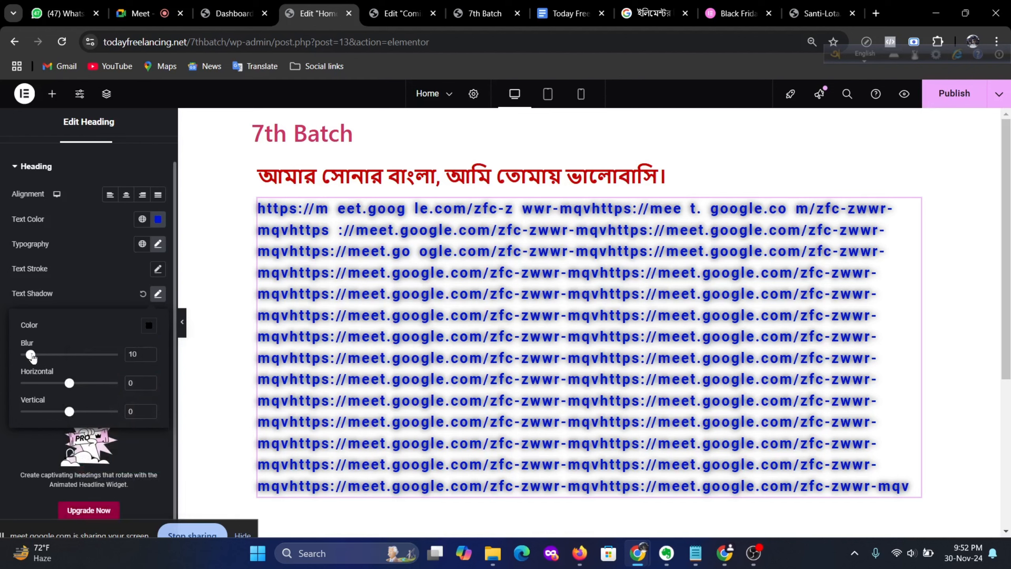
left_click_drag(30, 354, 99, 354)
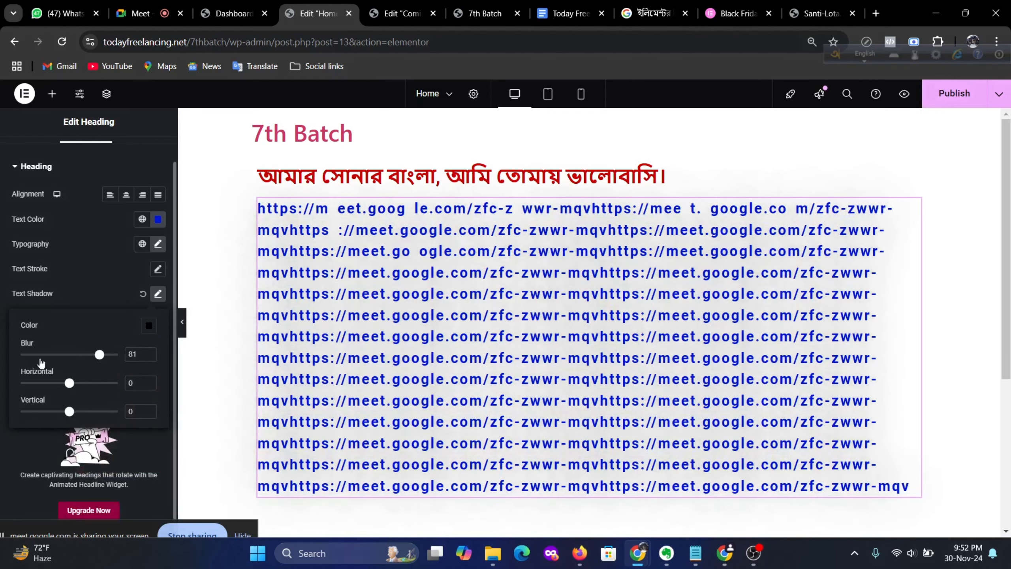
Step: Try a text shadow with blur 11, horizontal 44 and vertical -13 on the multi-line heading, and reset its text shadow to the default
left_click(31, 355)
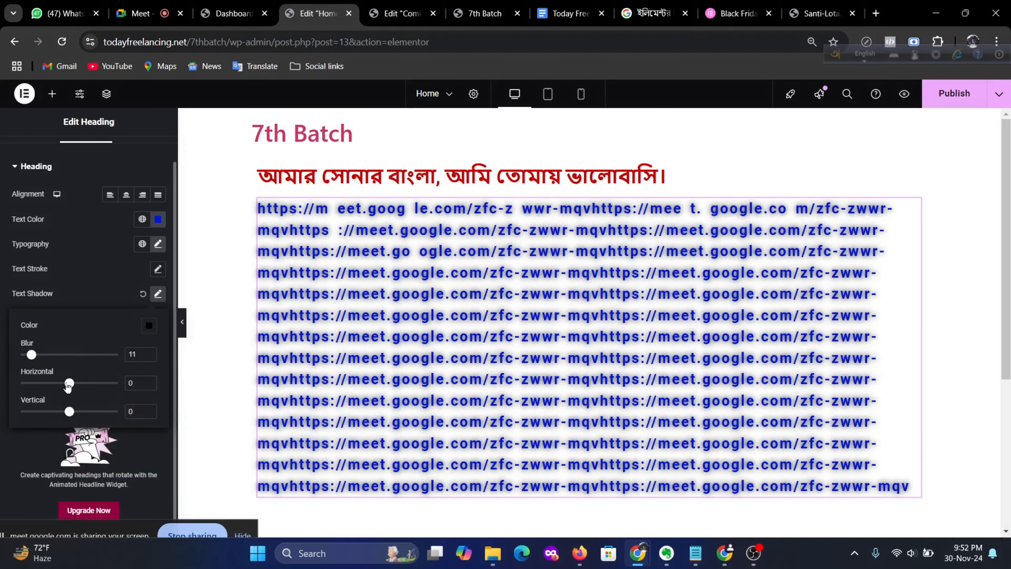
left_click_drag(68, 385, 91, 383)
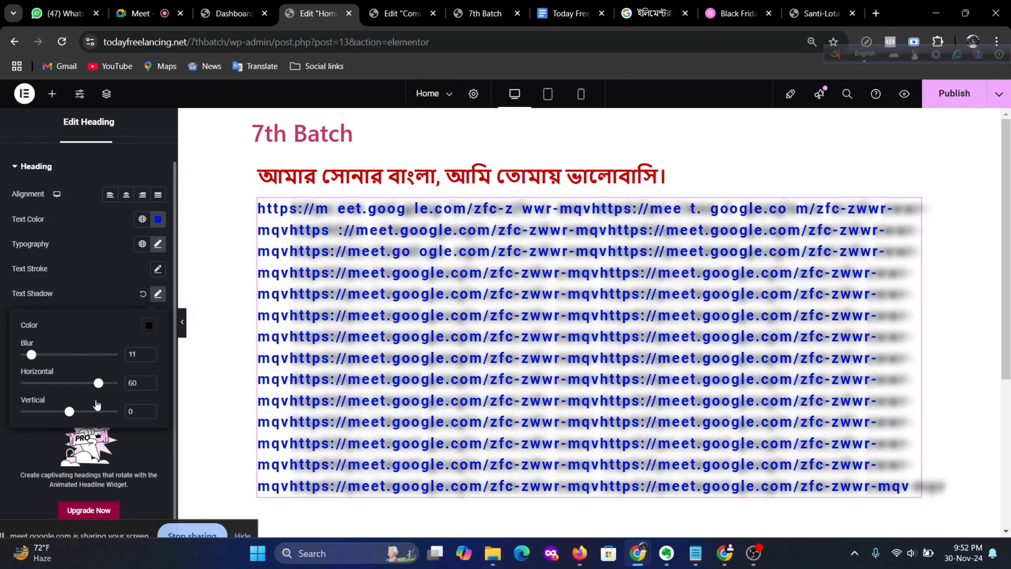
mouse_move(67, 417)
left_mouse_down()
mouse_move(95, 414)
mouse_move(62, 416)
left_mouse_up()
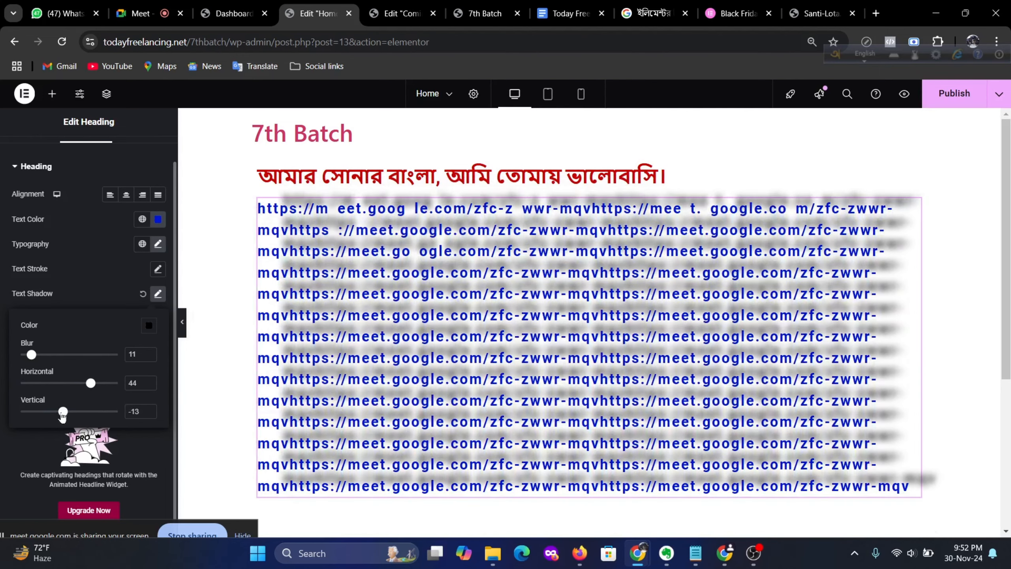
left_click(143, 294)
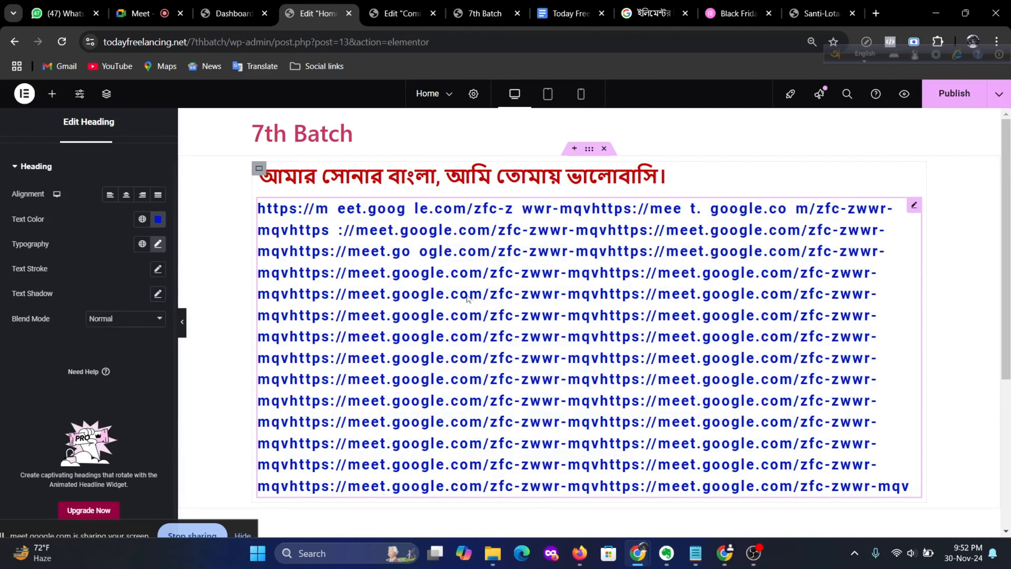
Step: Set a linked margin of 101 px on all four sides of the multi-line heading and check the spacing around it
scroll(90, 315, "up", 1)
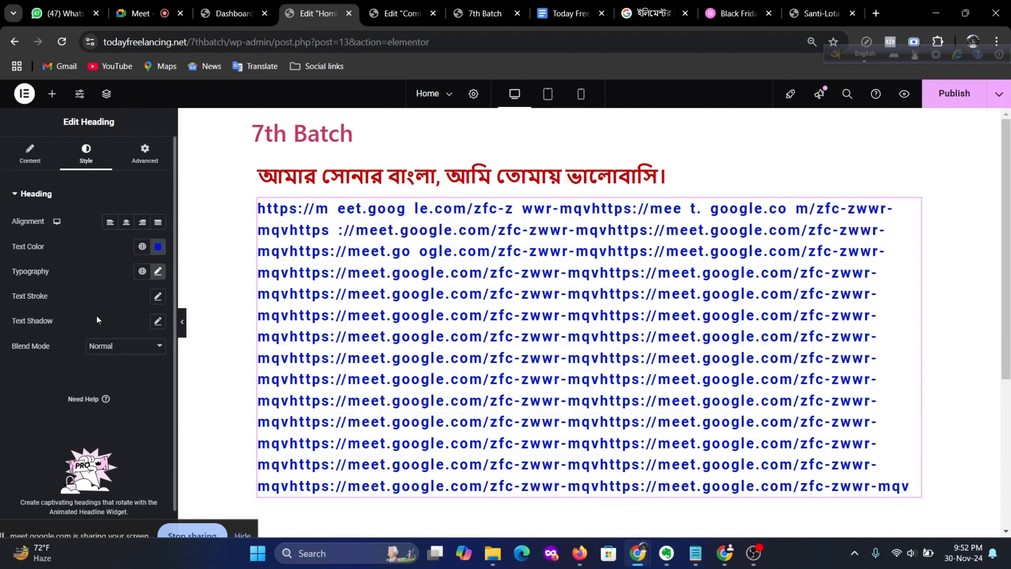
left_click(145, 155)
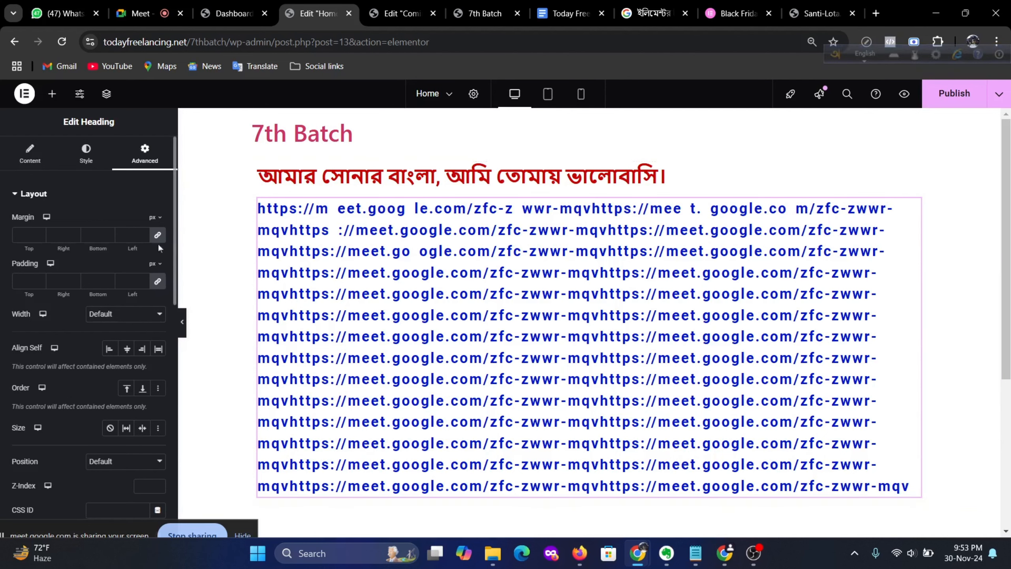
left_click(40, 233)
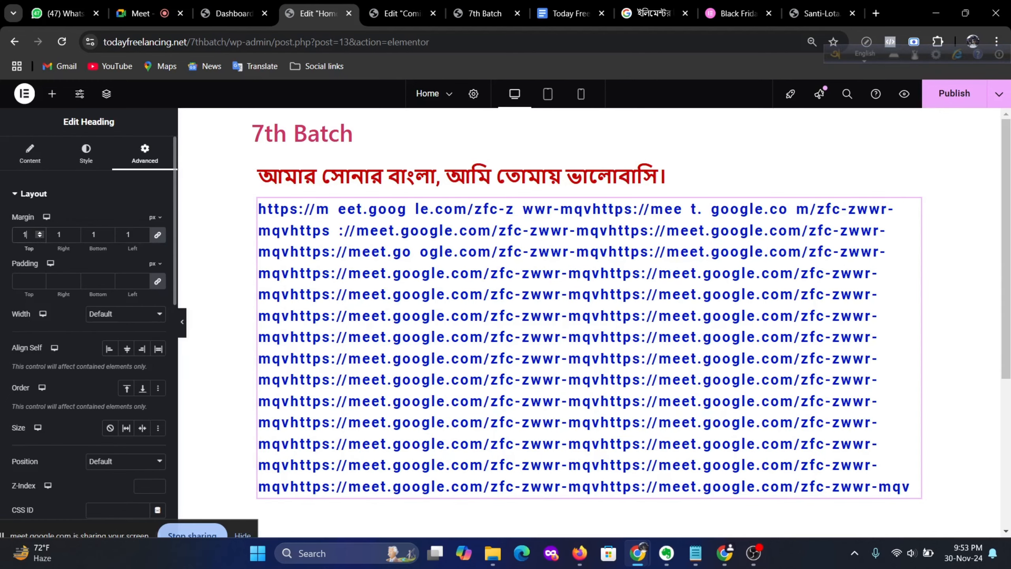
left_click(40, 233)
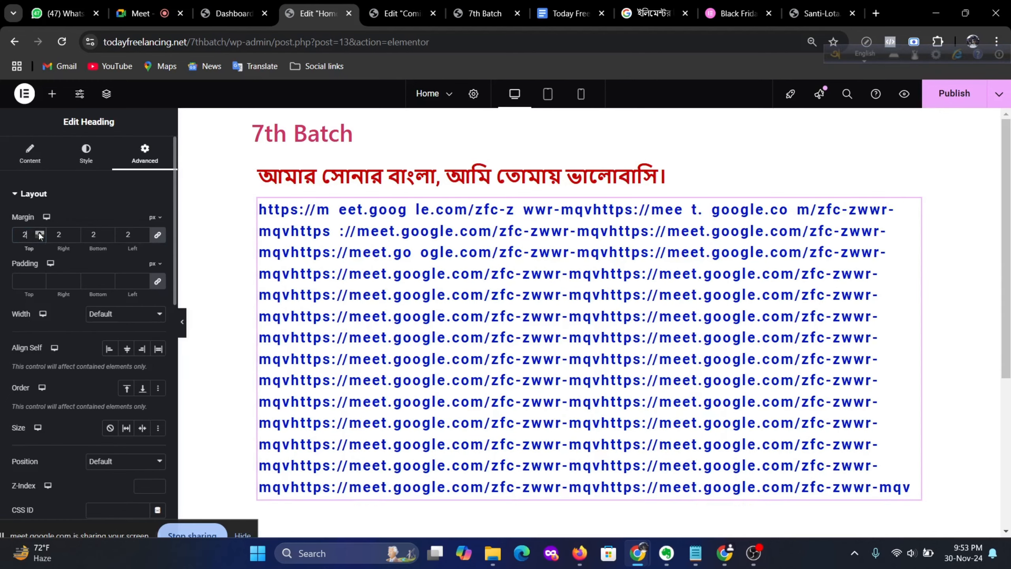
left_click_drag(39, 235, 39, 235)
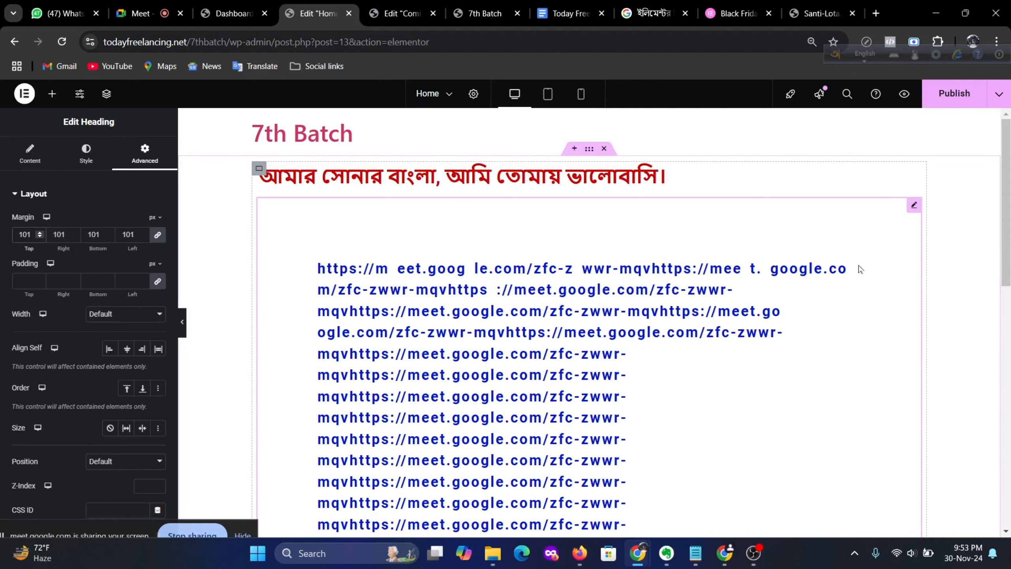
scroll(684, 345, "down", 10)
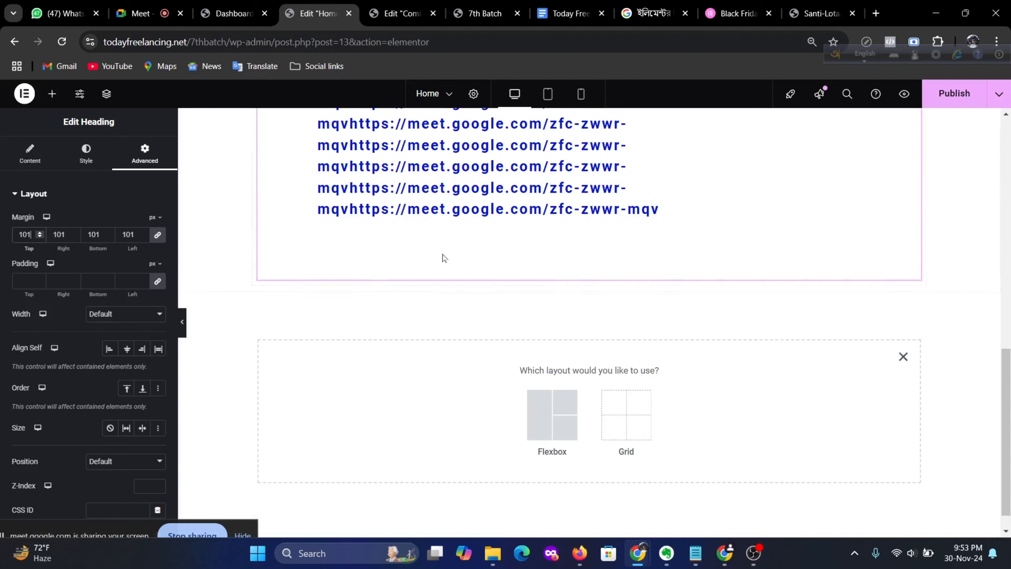
scroll(458, 268, "up", 8)
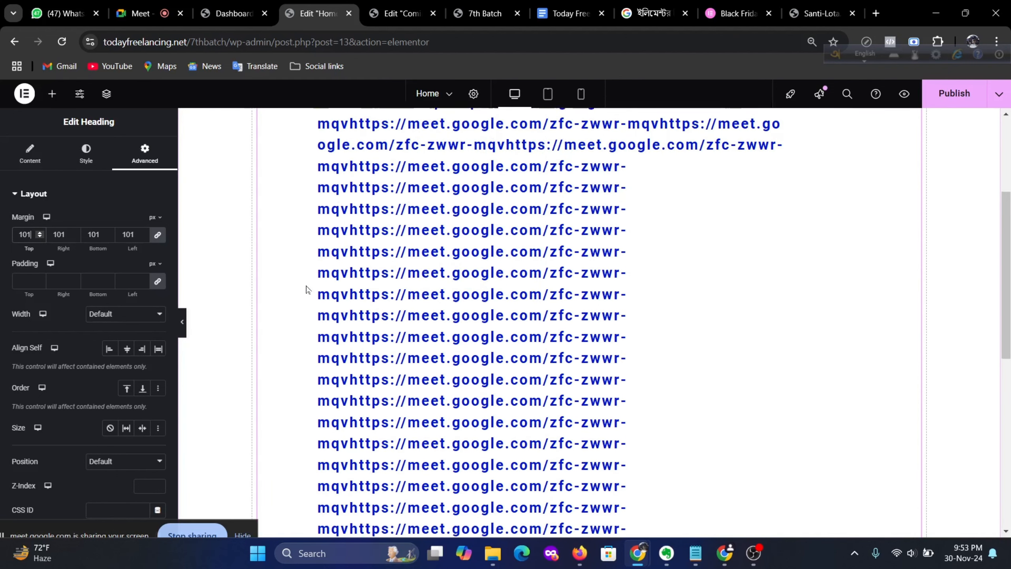
scroll(407, 247, "up", 5)
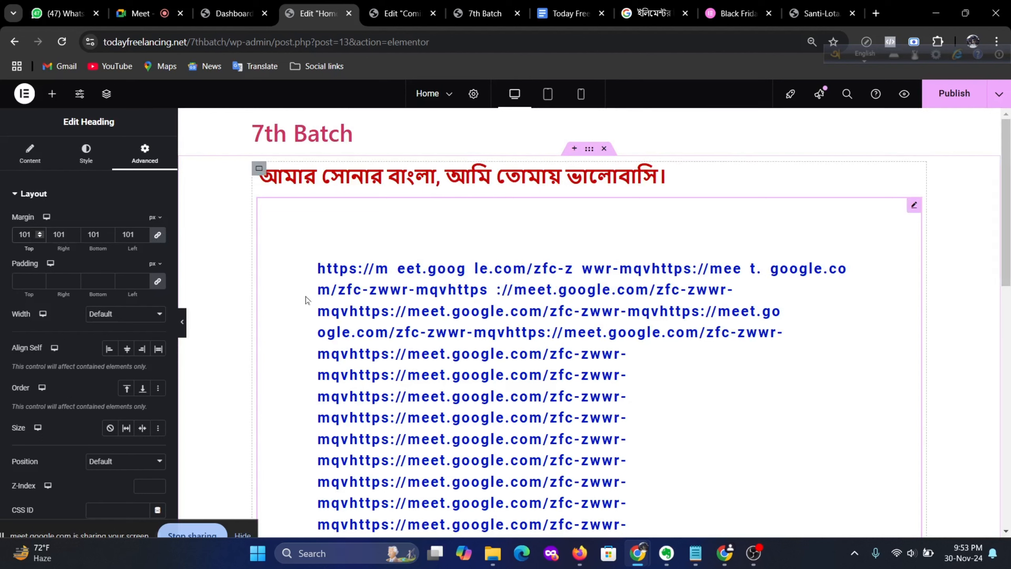
Step: Unlink the multi-line heading's margin values and set its right and left margins to 0 px
left_click(157, 235)
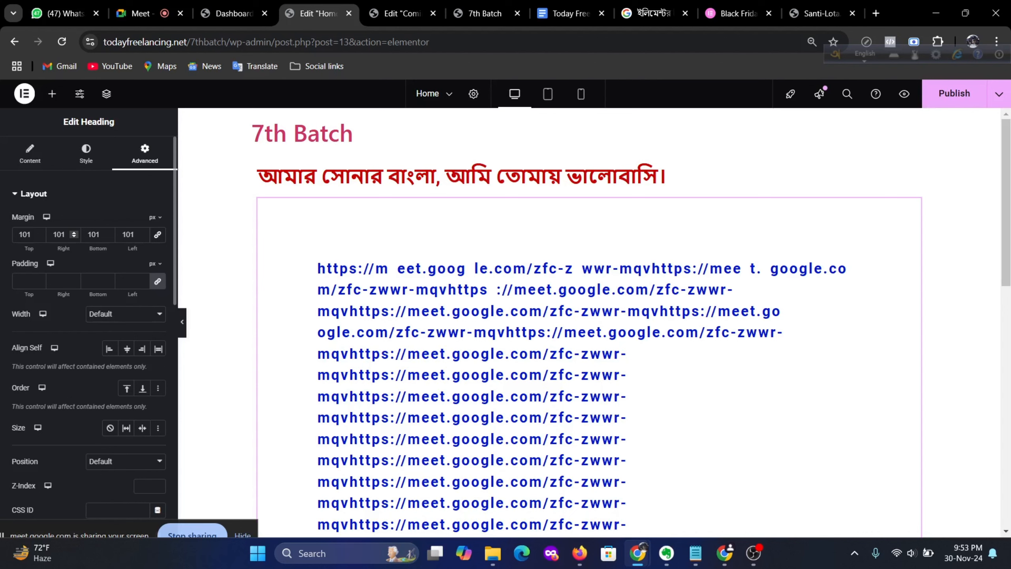
left_click_drag(65, 235, 47, 232)
type("0")
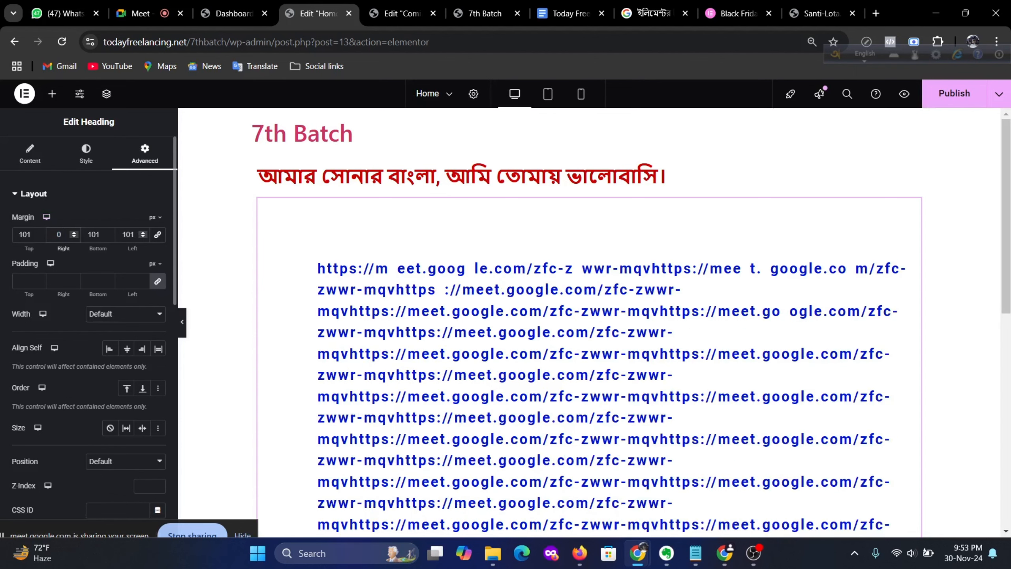
left_click(135, 235)
type("0")
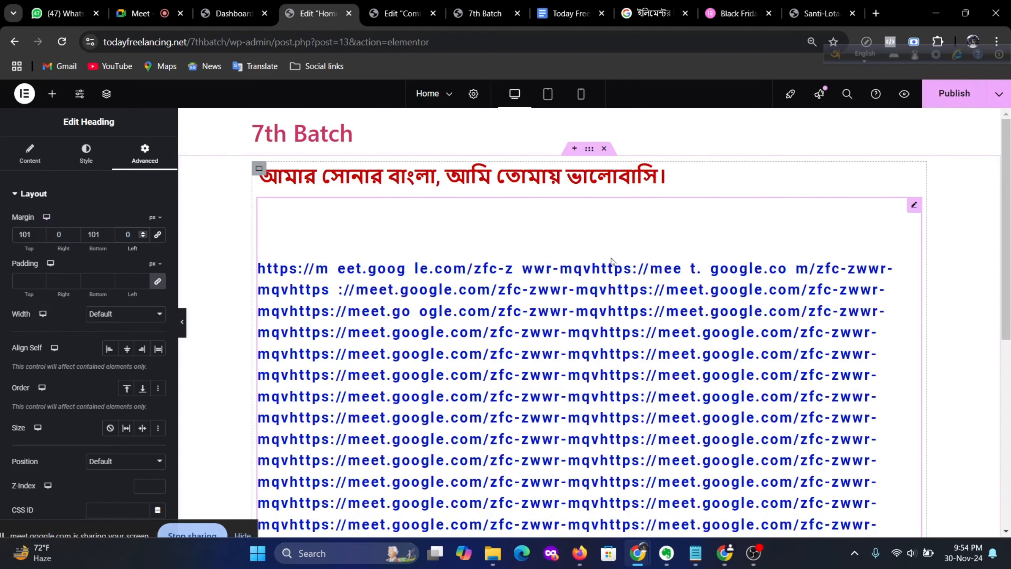
Step: Set the multi-line heading's top and bottom margins to 0 px
scroll(611, 261, "down", 6)
scroll(503, 331, "up", 5)
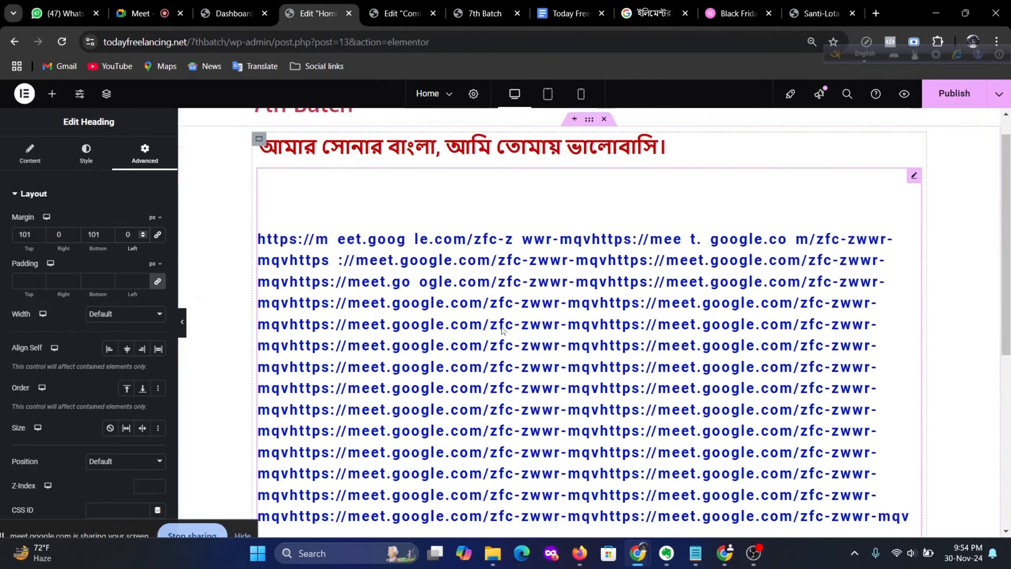
scroll(503, 330, "up", 1)
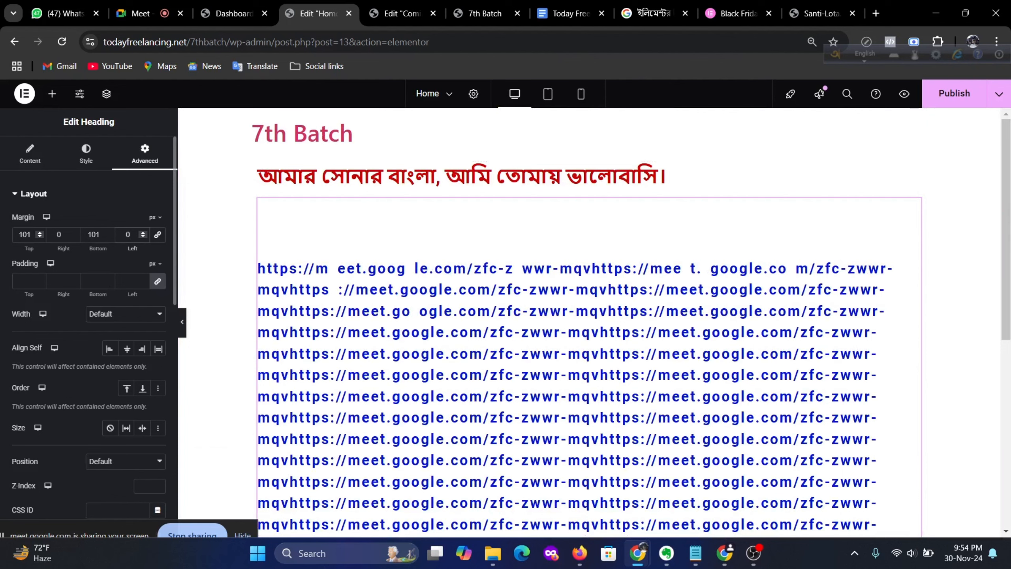
double_click(24, 234)
type("0")
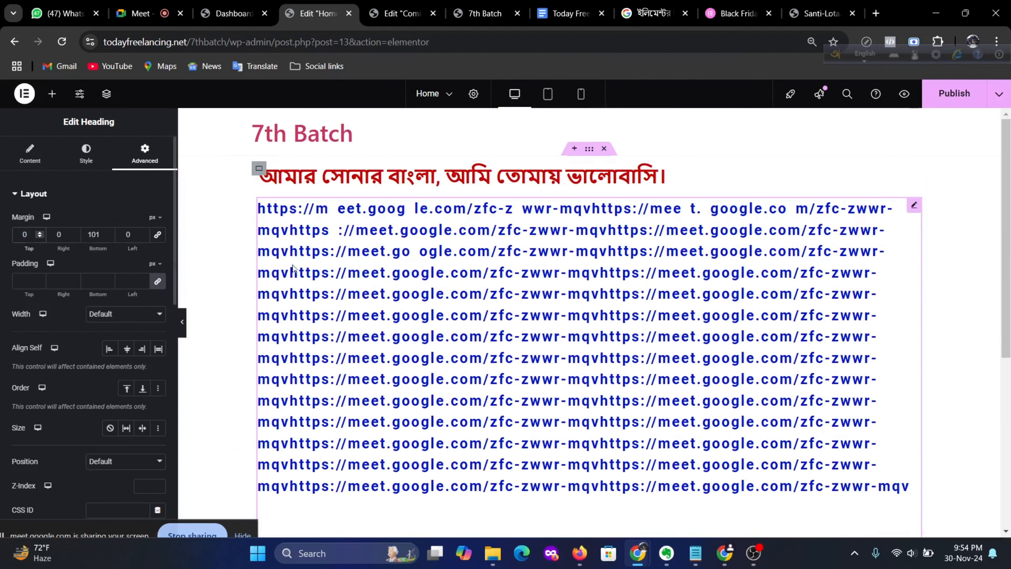
scroll(594, 302, "down", 5)
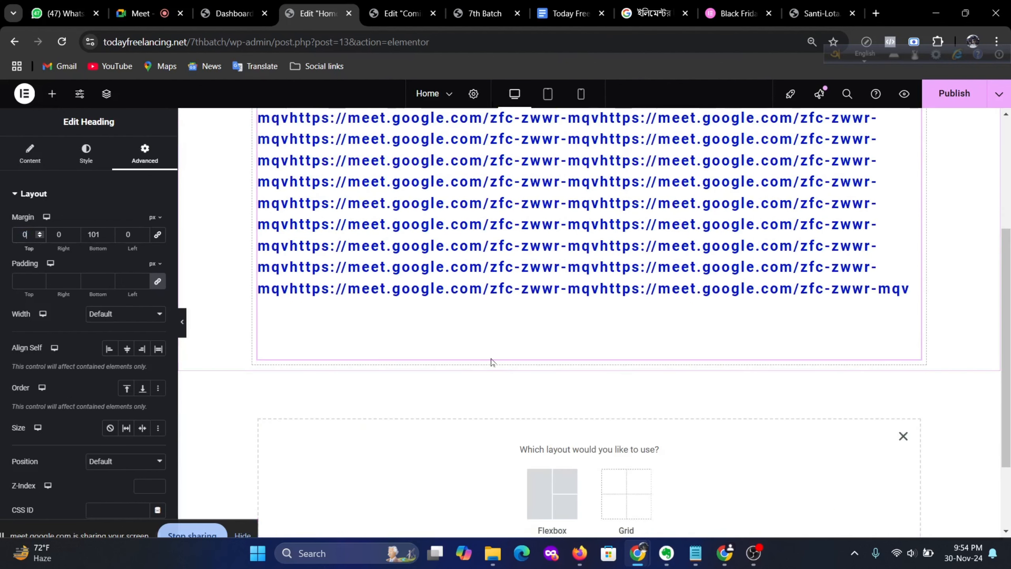
double_click(94, 234)
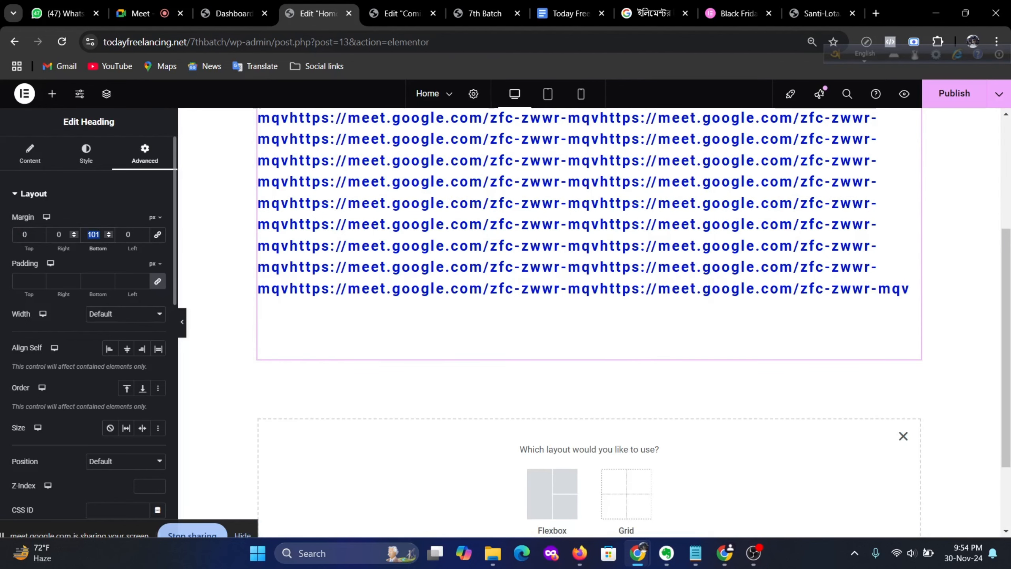
type("0")
scroll(408, 261, "up", 5)
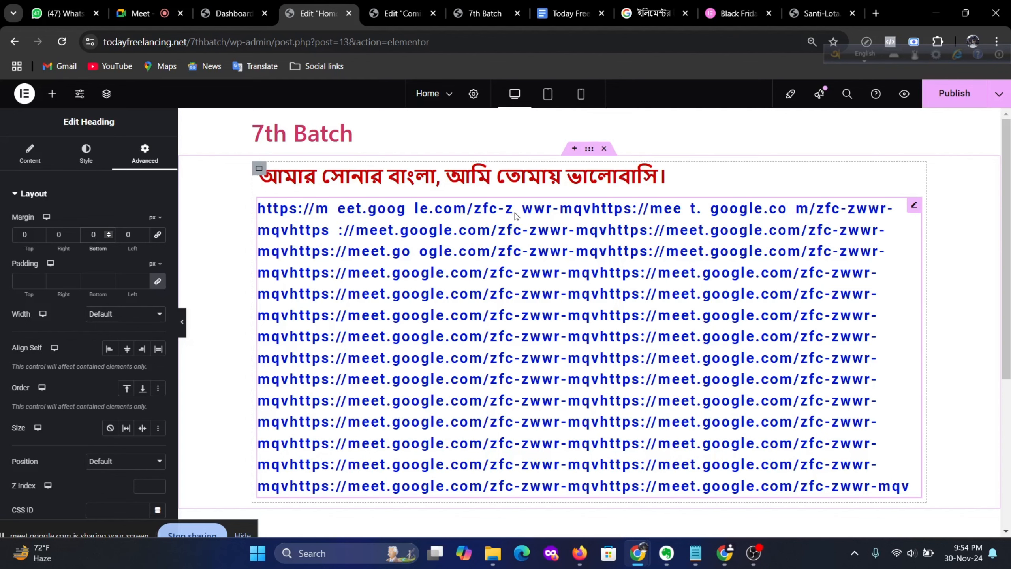
Step: Examine the boundaries of the outer container, the inner container and the multi-line heading by selecting each in turn
scroll(540, 249, "down", 5)
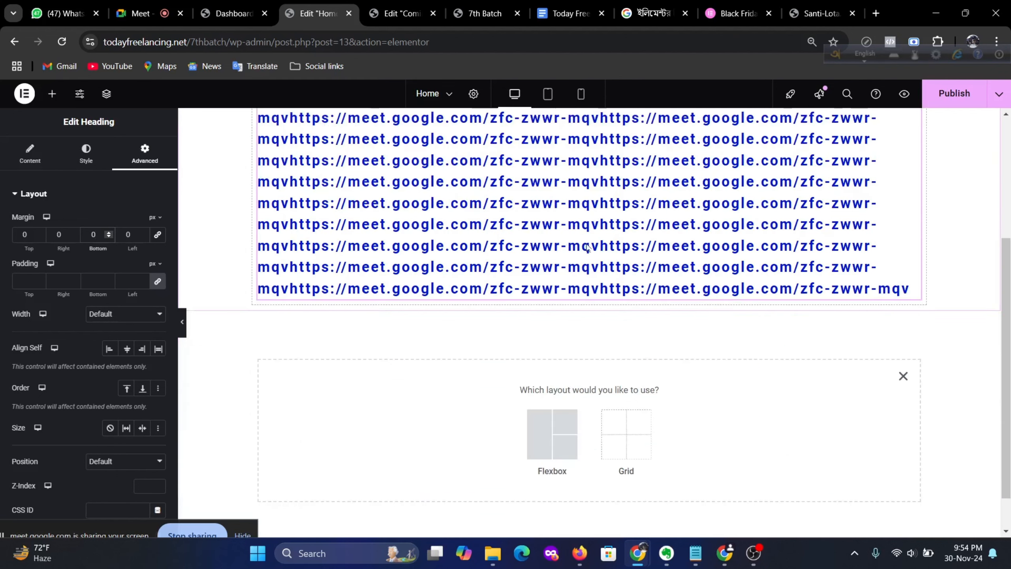
scroll(585, 239, "up", 5)
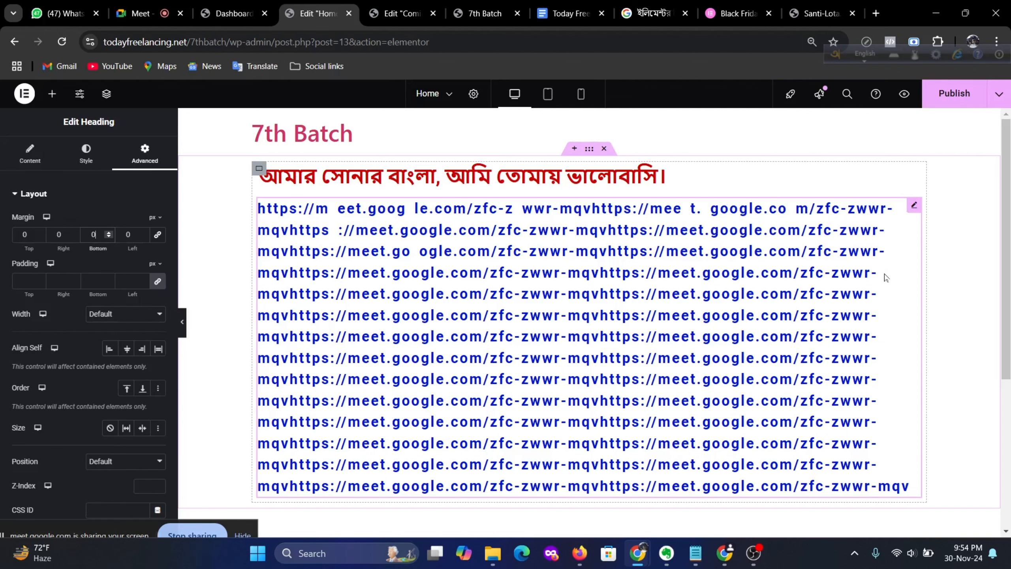
scroll(884, 275, "down", 5)
scroll(887, 267, "up", 5)
left_click(589, 151)
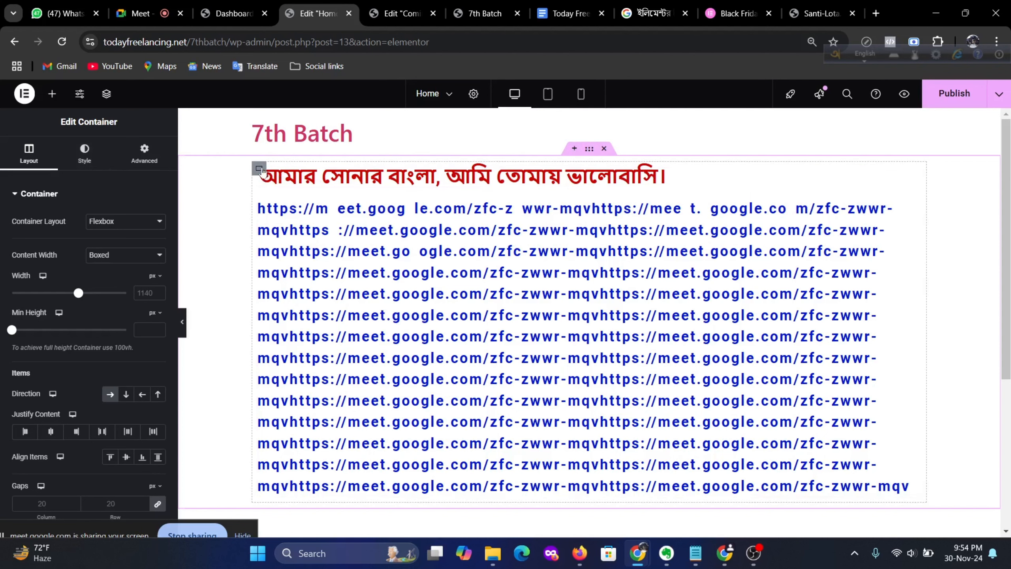
left_click(260, 169)
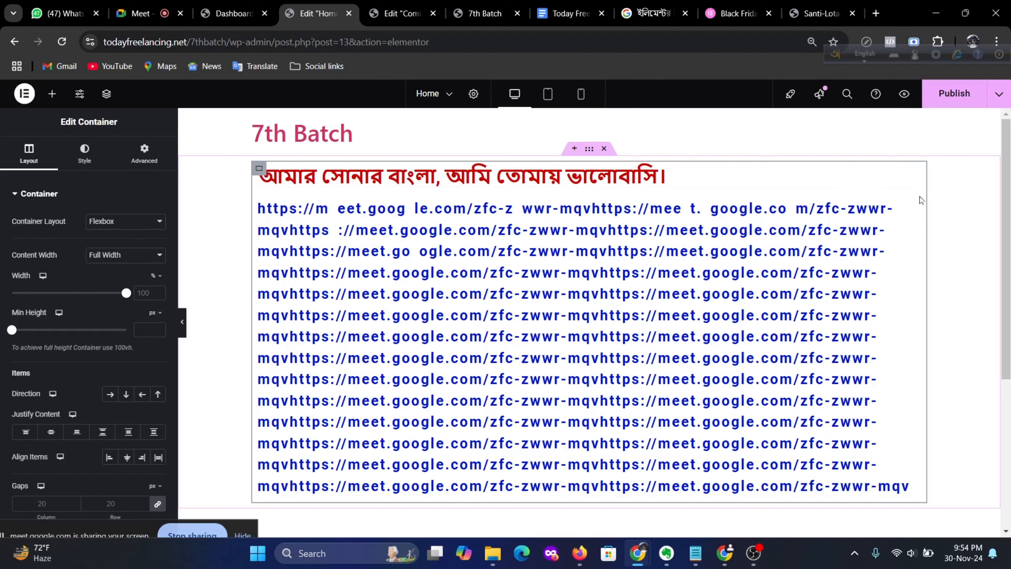
left_click(915, 208)
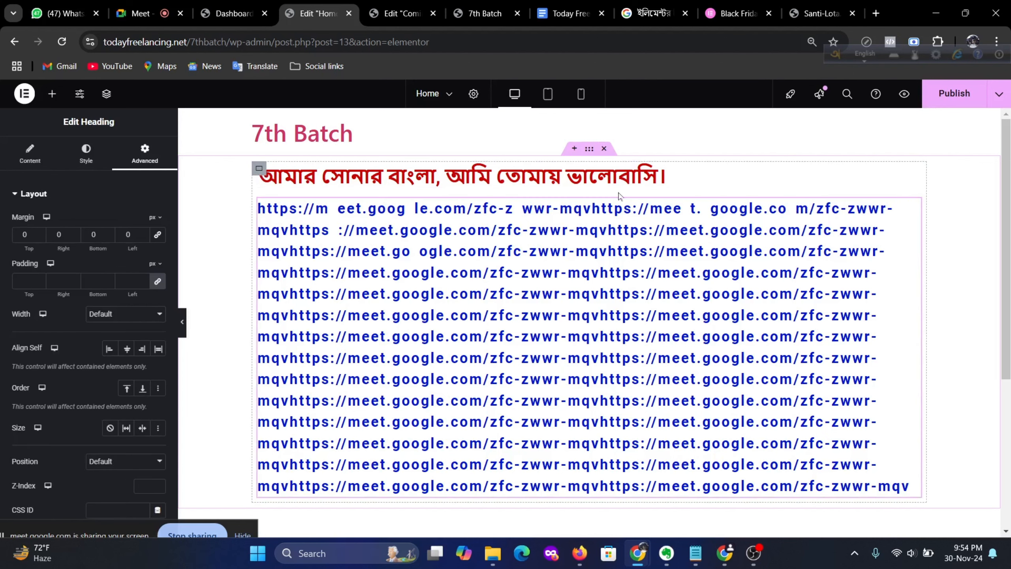
Step: Give the outer container a classic background in dark red, #9B0000
left_click(591, 150)
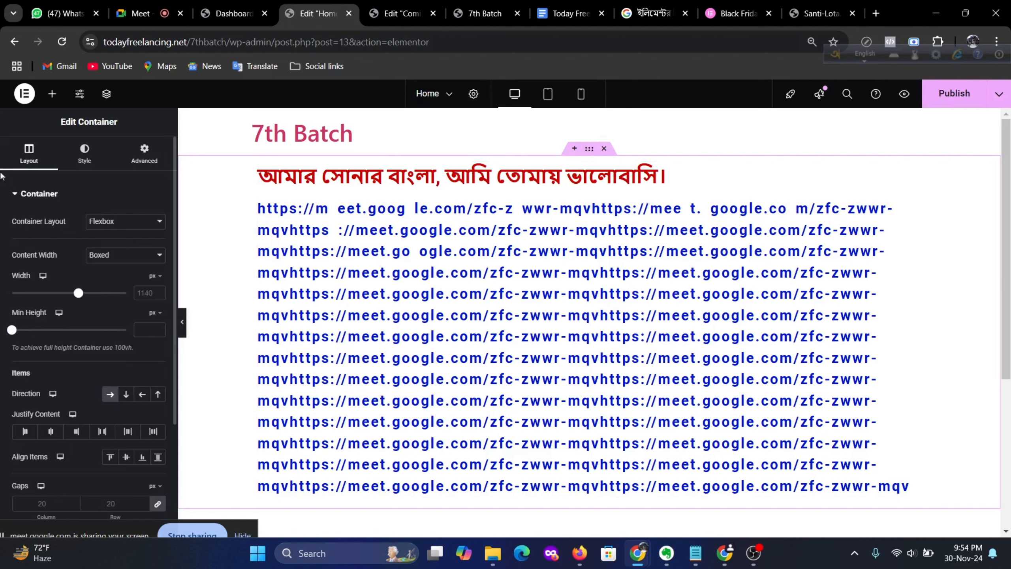
left_click(86, 150)
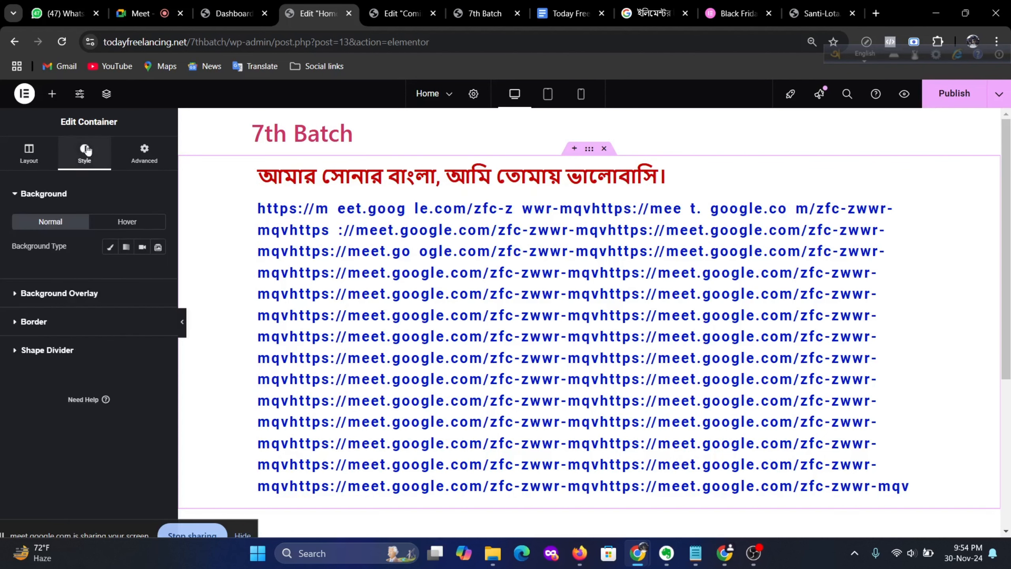
left_click(111, 249)
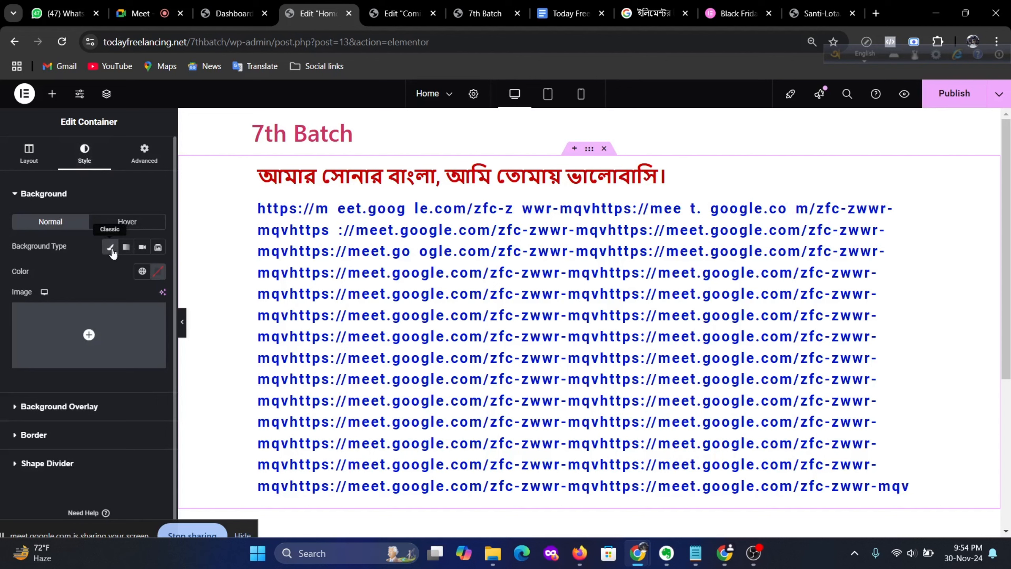
left_click(158, 275)
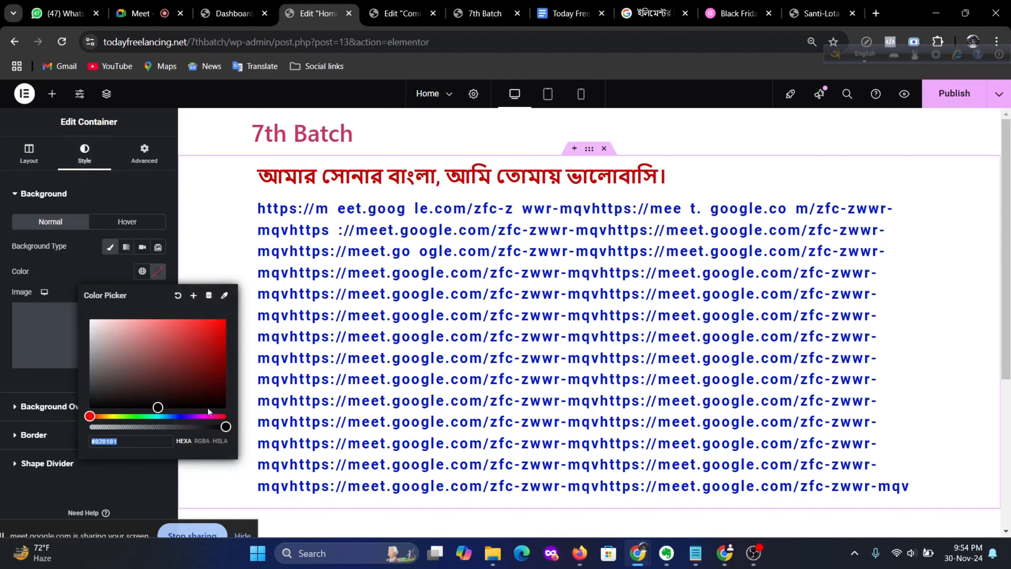
left_click(226, 360)
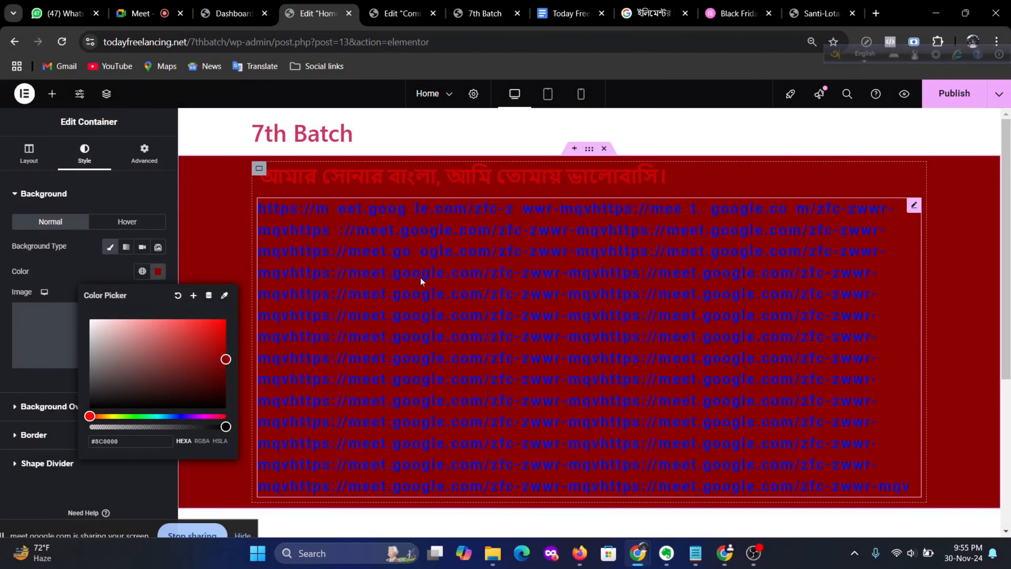
left_click_drag(226, 356, 226, 354)
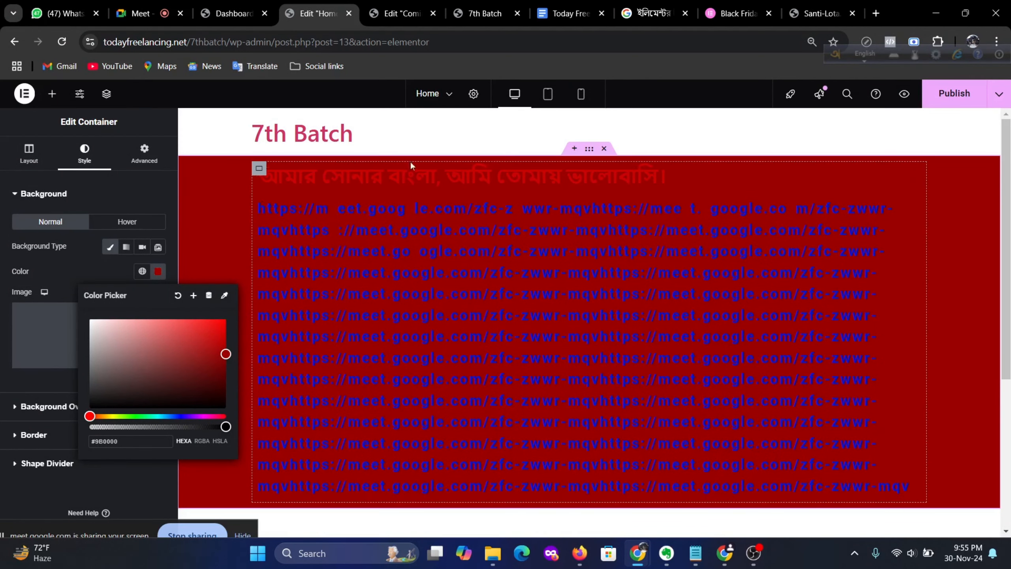
Step: Set a linked padding of 267 px on all four sides of the outer container
left_click(153, 163)
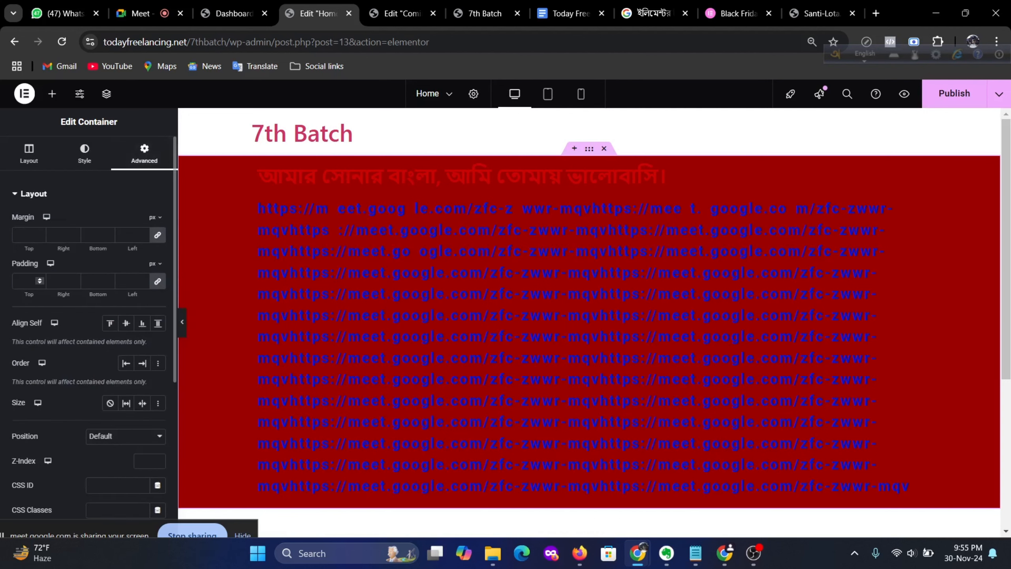
left_click(39, 279)
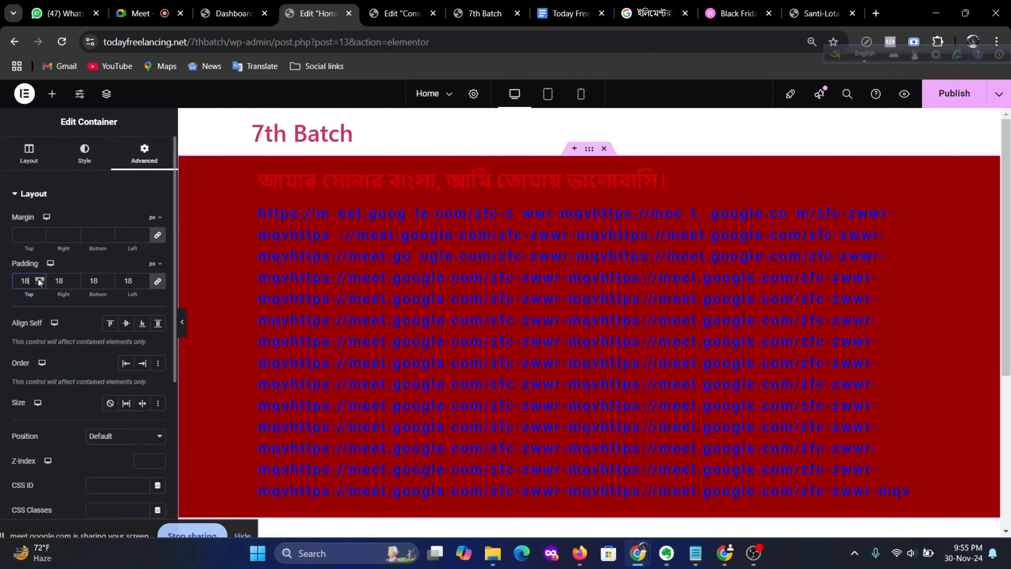
left_click_drag(39, 280, 39, 281)
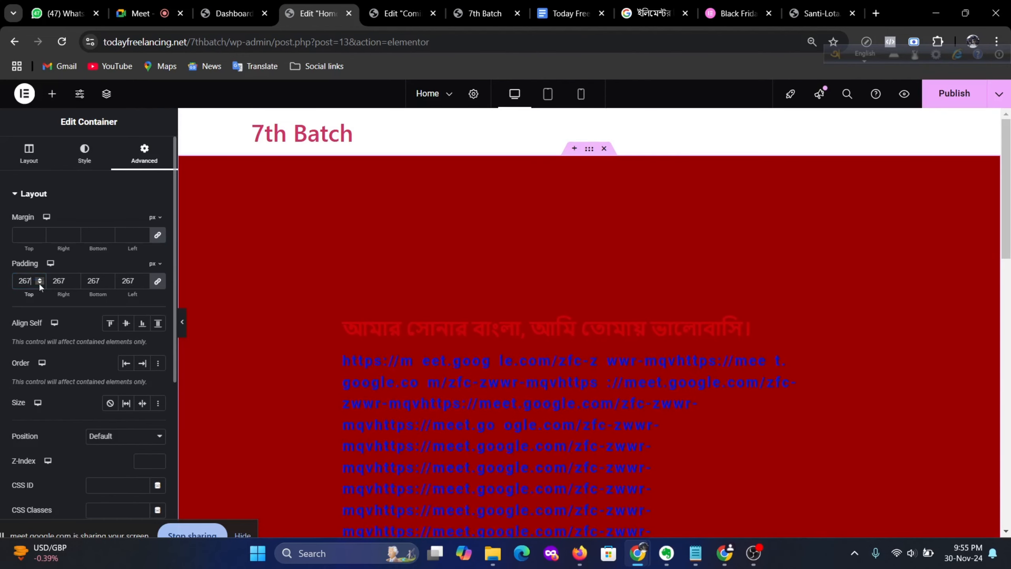
Step: Set the outer container's linked margin to 0 px and its linked padding to 9 px on all four sides
left_click_drag(39, 285, 40, 285)
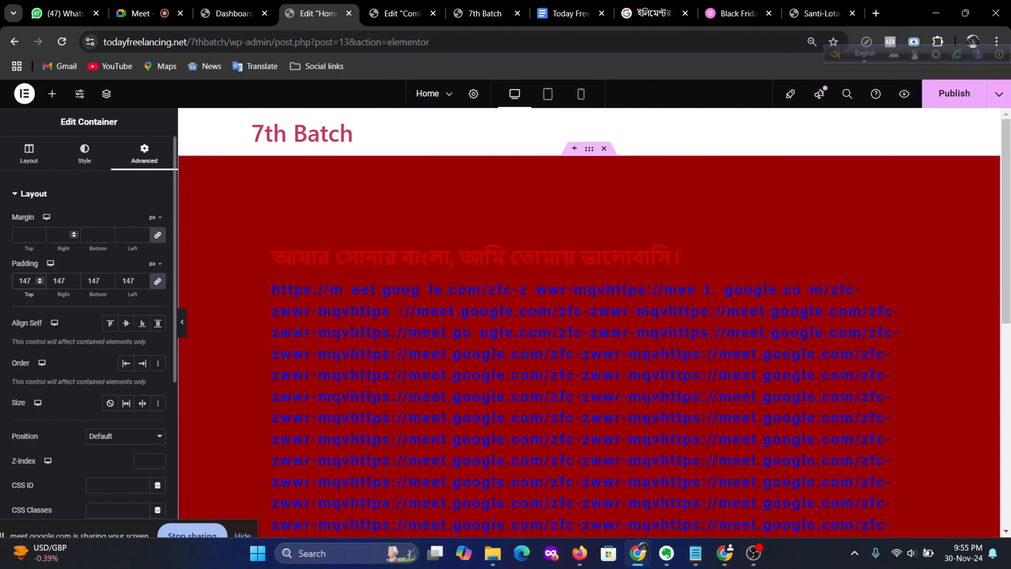
left_click_drag(40, 232, 2, 235)
type("0")
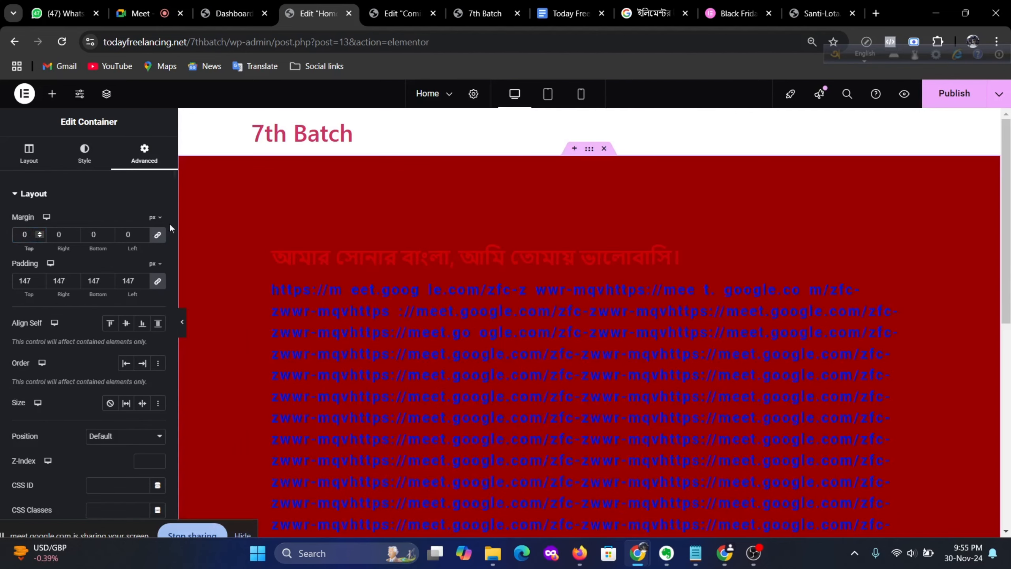
left_click_drag(76, 281, 73, 283)
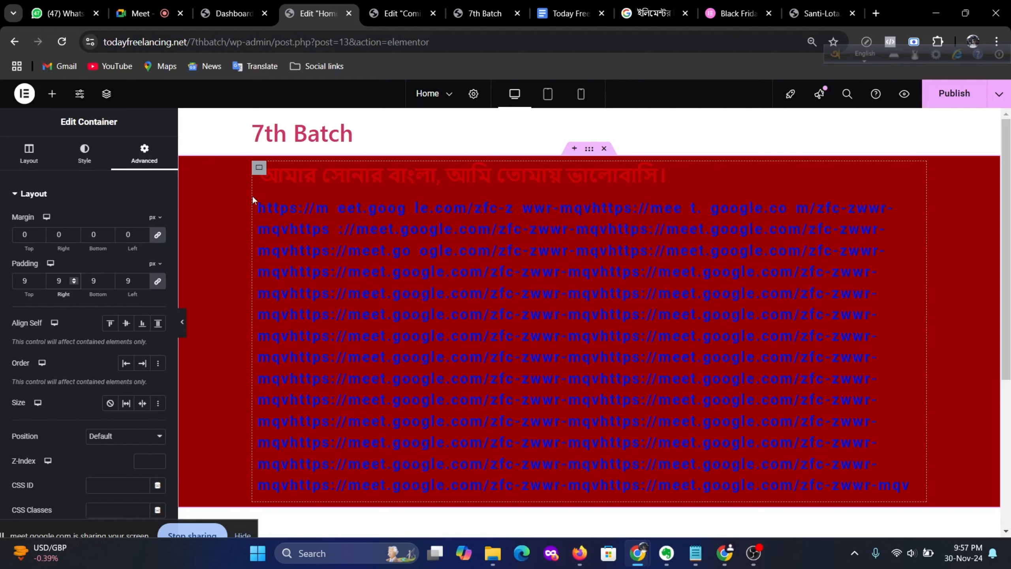
scroll(397, 293, "down", 3)
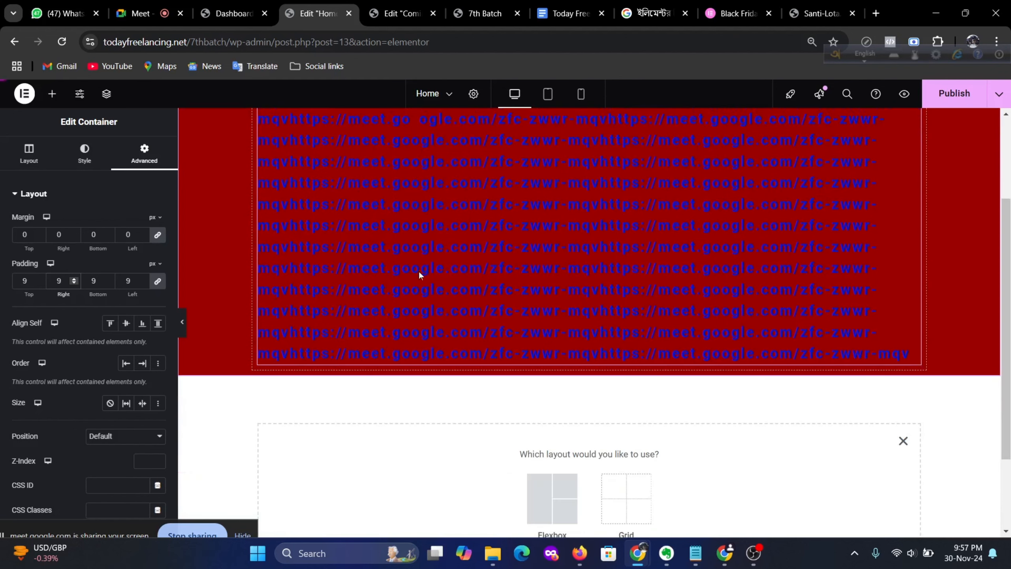
scroll(418, 274, "up", 3)
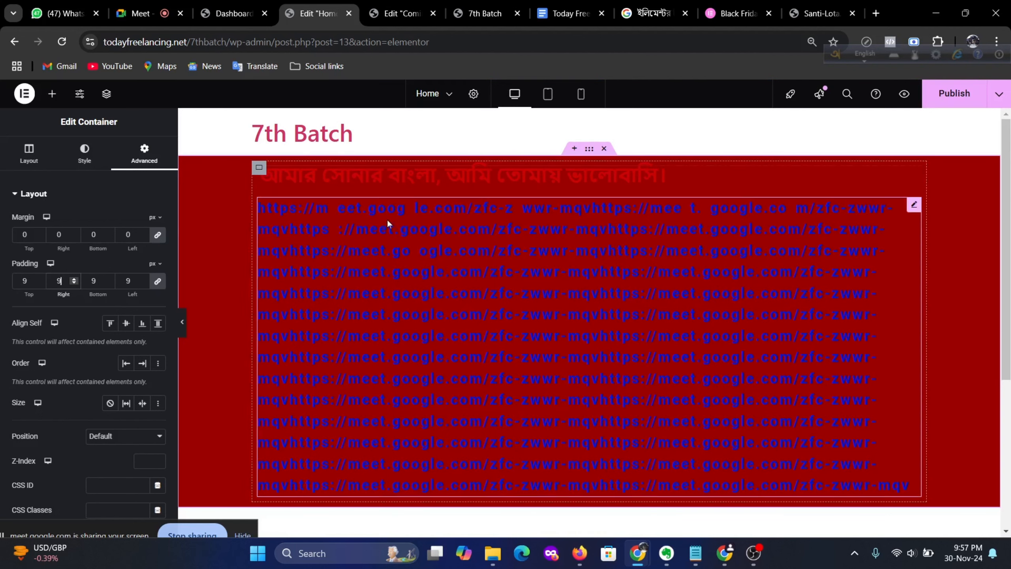
Step: Add a new flexbox container with a single row-direction structure below the dark red container
left_click(29, 152)
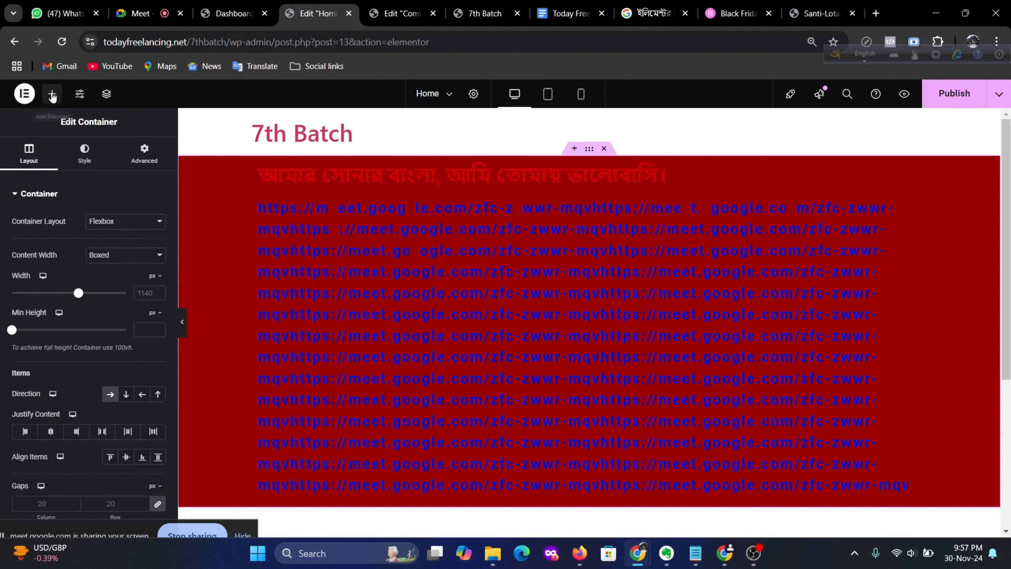
left_click(51, 93)
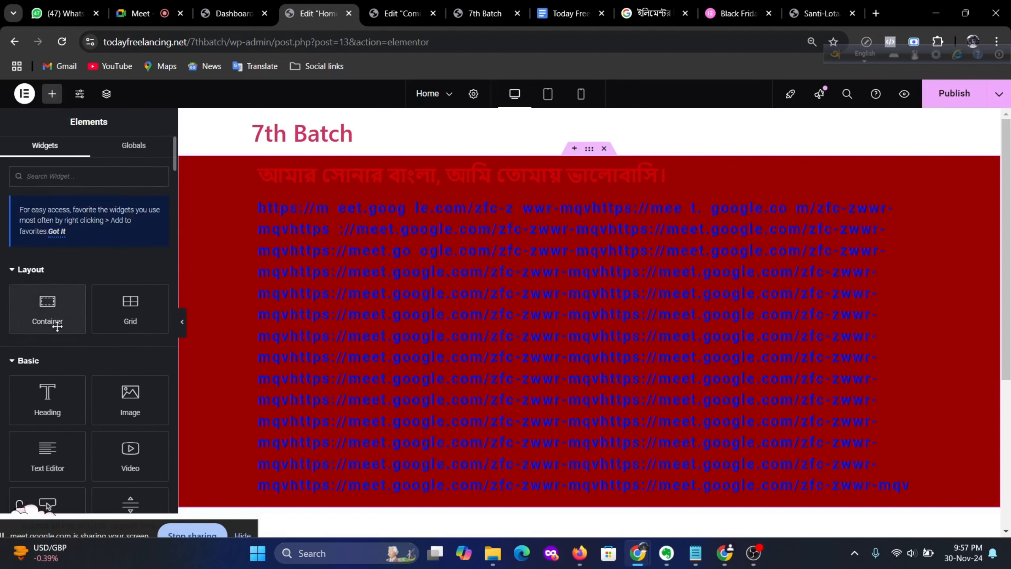
scroll(104, 378, "down", 3)
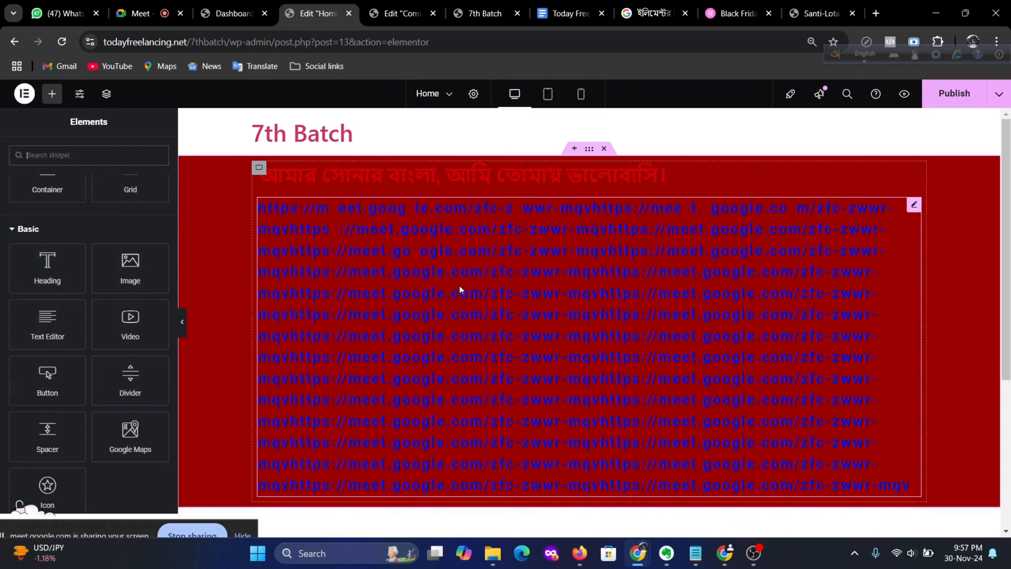
scroll(459, 284, "down", 2)
scroll(445, 283, "up", 2)
scroll(364, 281, "down", 3)
scroll(393, 287, "up", 3)
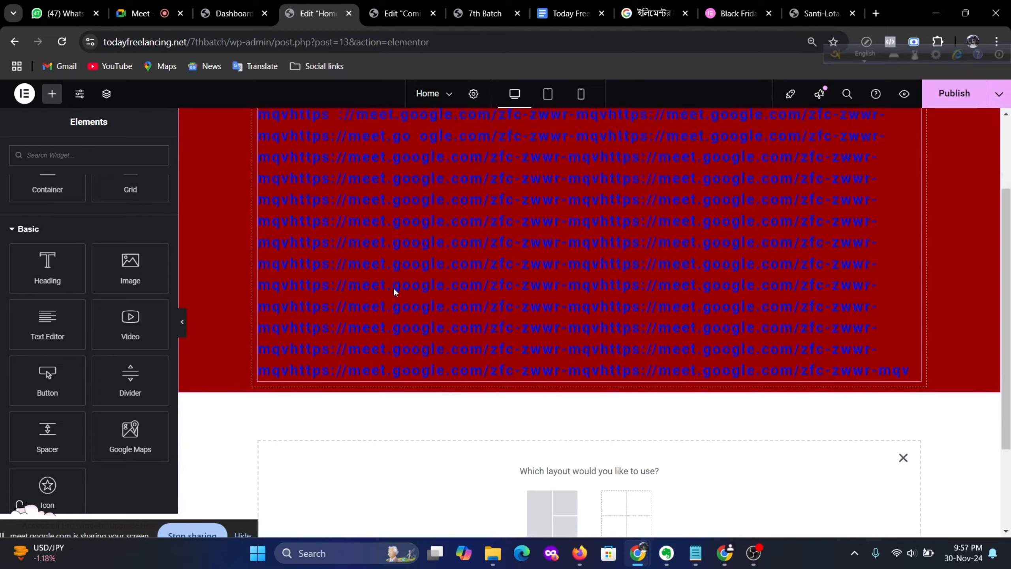
scroll(442, 213, "down", 5)
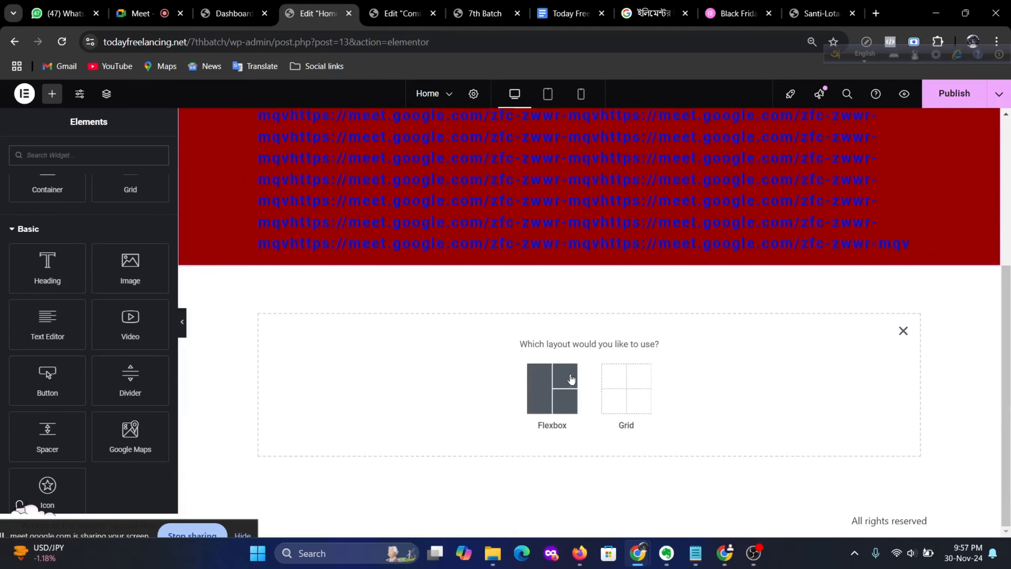
left_click(560, 387)
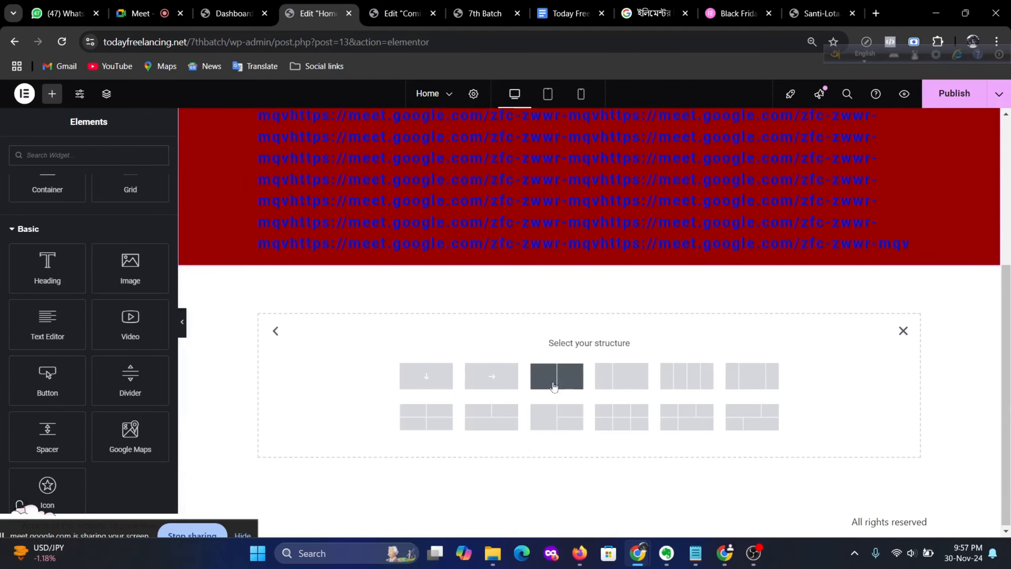
left_click(482, 384)
Step: Place an Image widget inside the new empty container below the dark red section
left_click(589, 301)
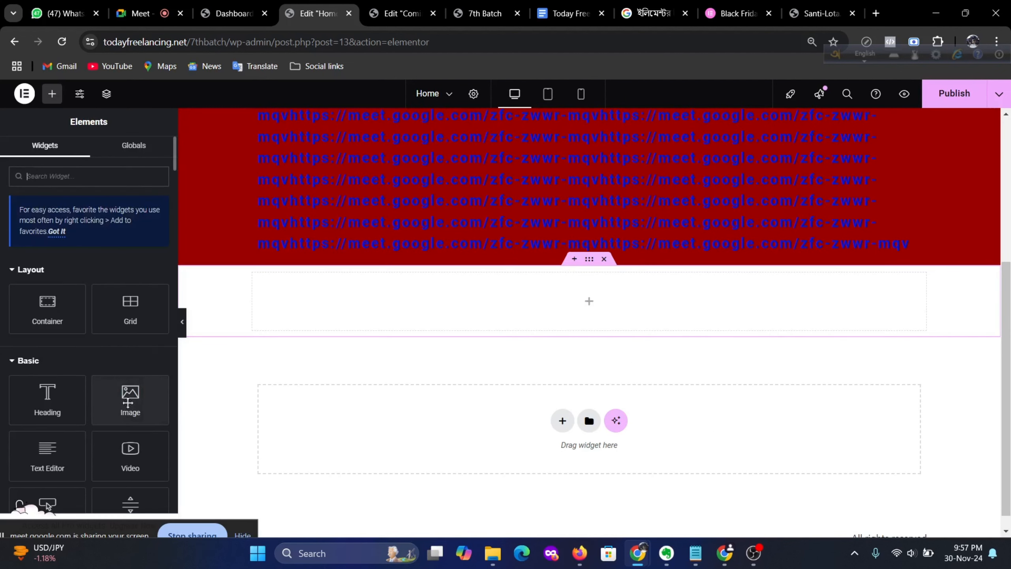
left_click_drag(128, 402, 139, 400)
left_click_drag(357, 350, 472, 334)
scroll(502, 355, "down", 8)
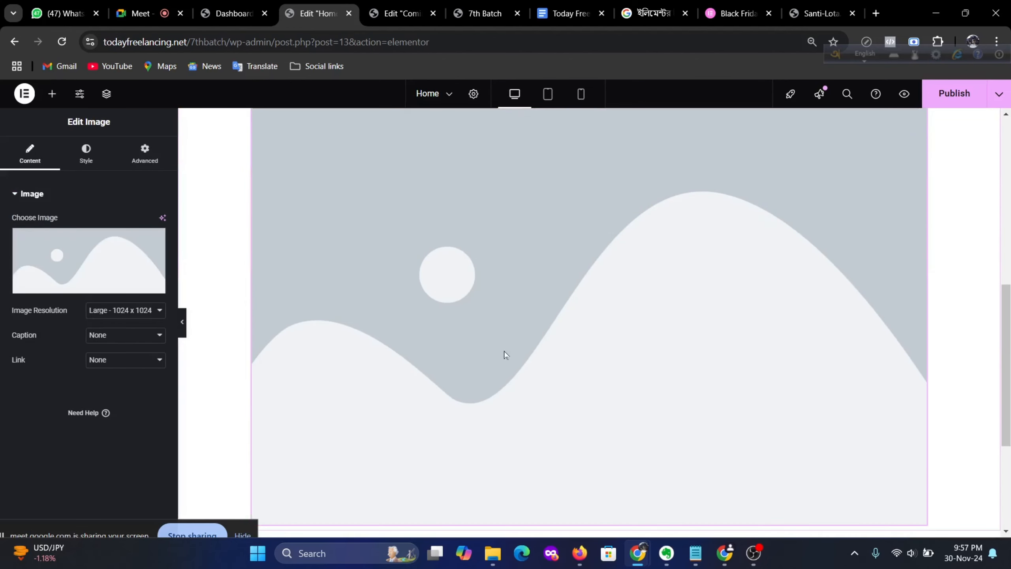
scroll(521, 353, "up", 7)
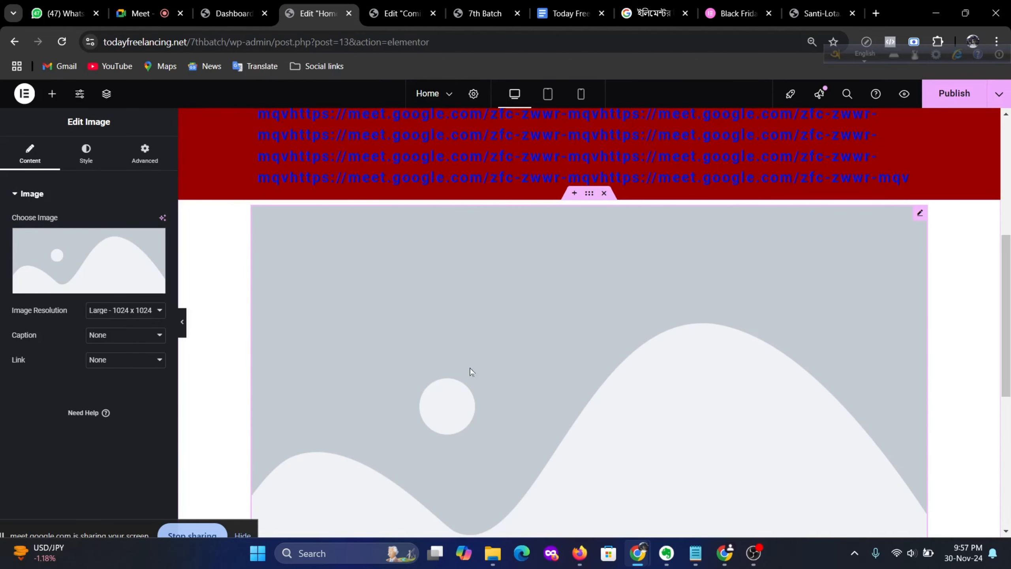
Step: Upload pexels-rdne-8292854 (1).jpg from the Download folder and use it as the widget's image
left_click(148, 242)
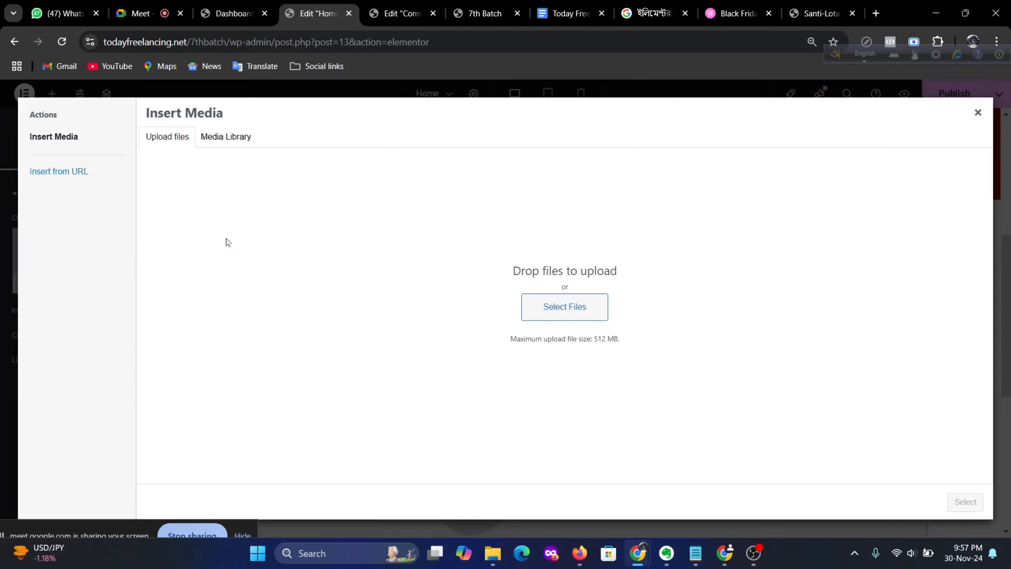
left_click(574, 312)
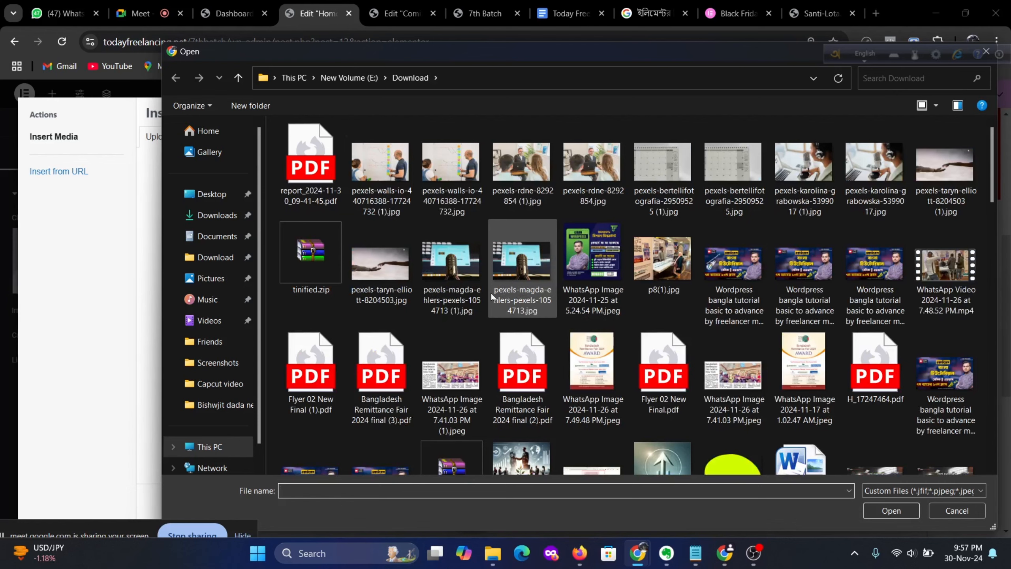
left_click(522, 163)
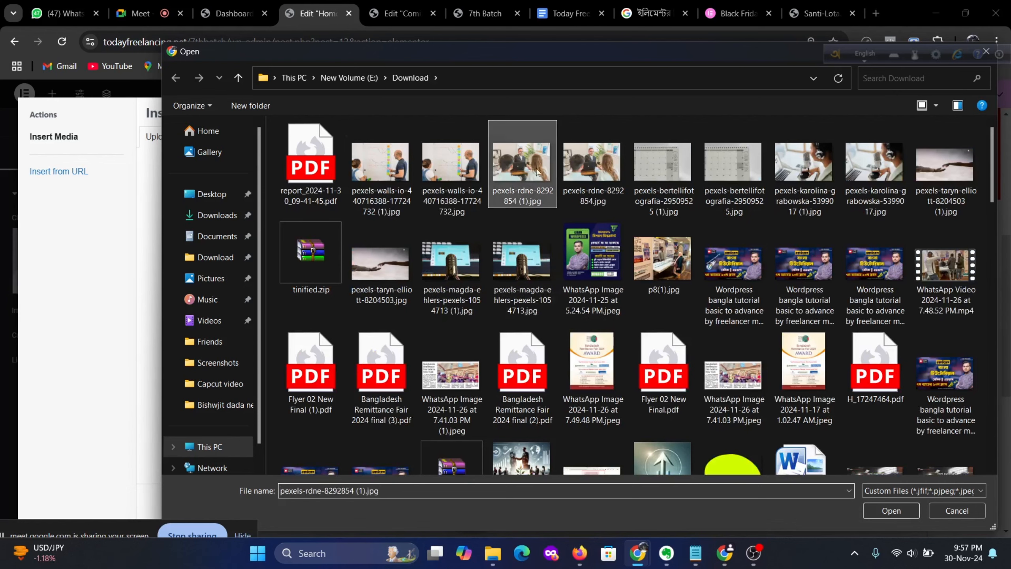
left_click(892, 512)
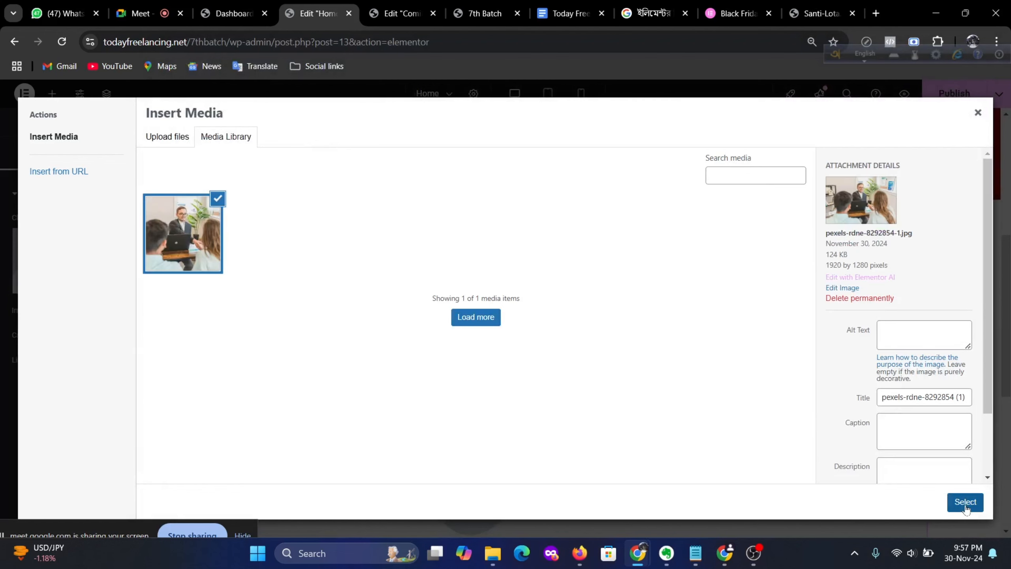
left_click(966, 503)
scroll(502, 390, "down", 3)
scroll(507, 389, "down", 3)
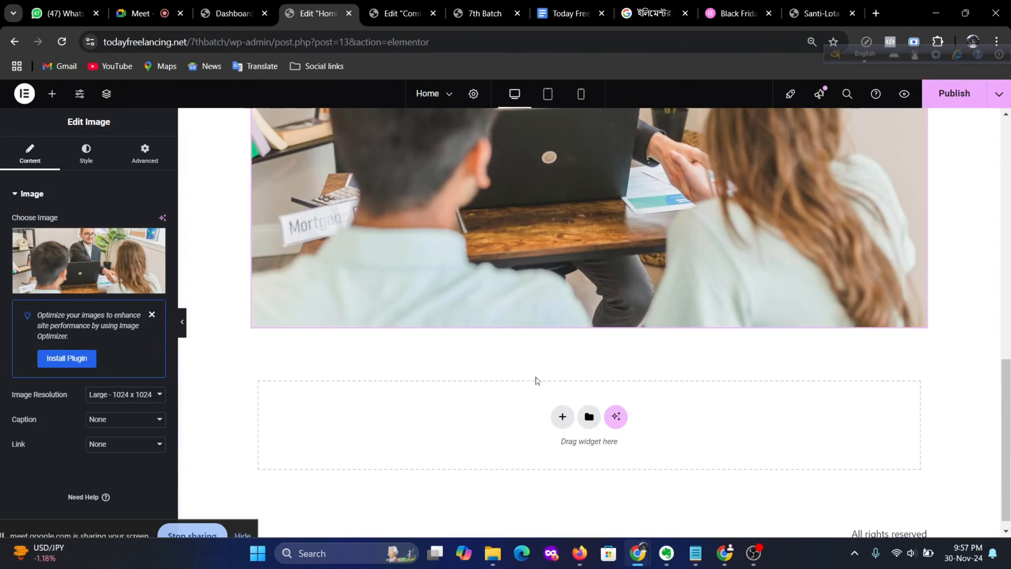
scroll(534, 378, "up", 8)
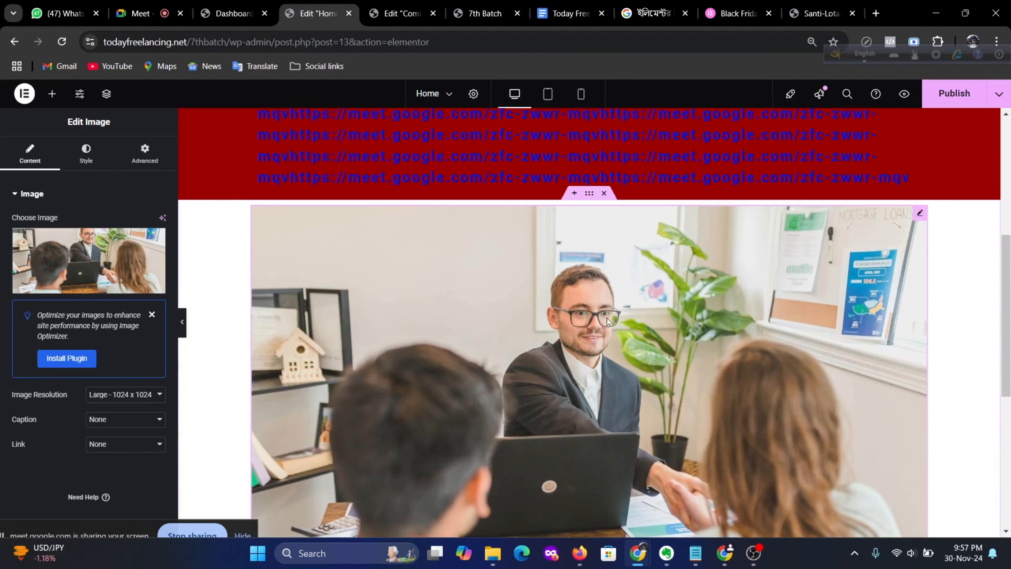
Step: Try the Medium - 300 x 300 image resolution and set the final image resolution to Full
left_click(140, 398)
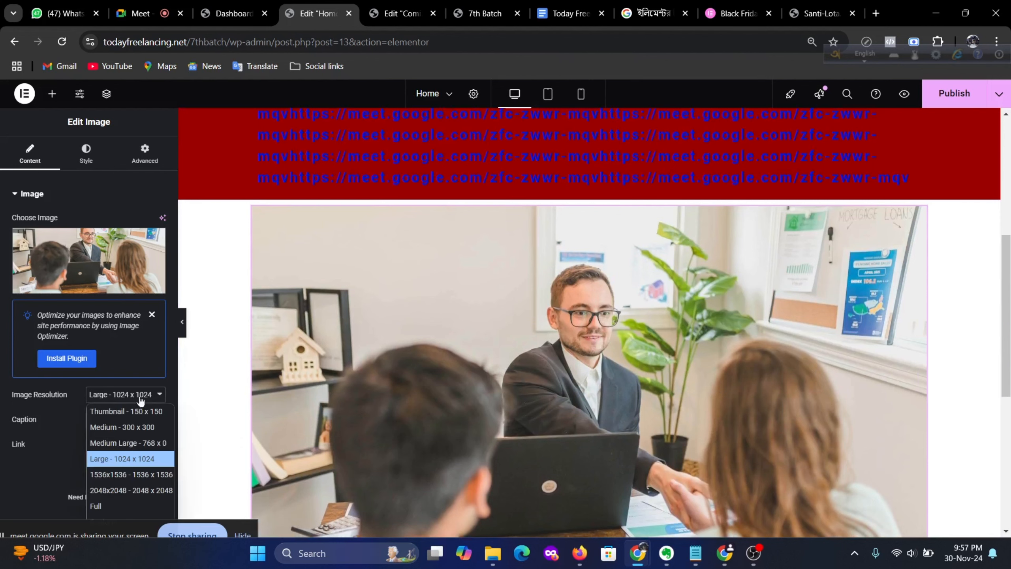
left_click(134, 427)
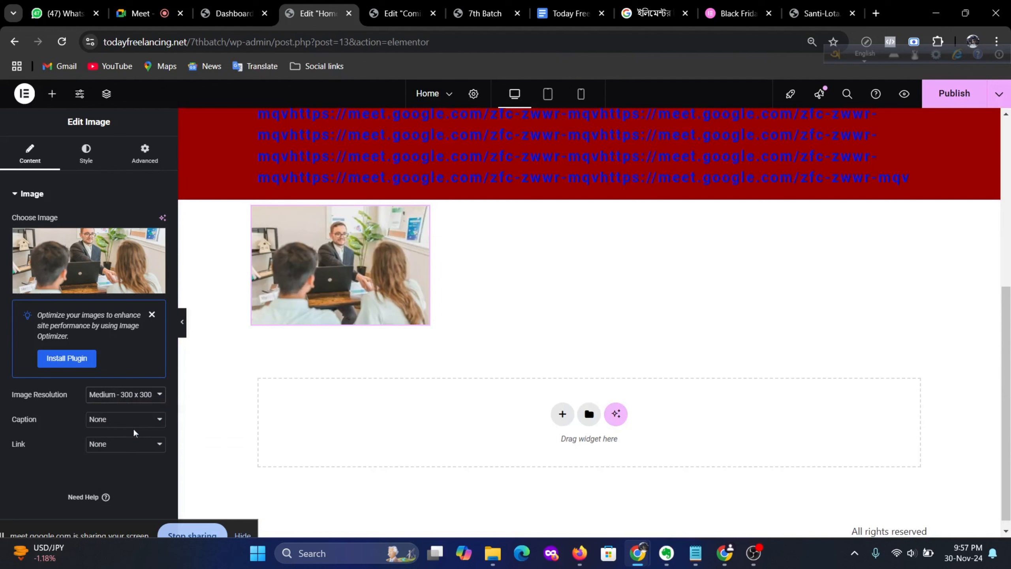
left_click(115, 395)
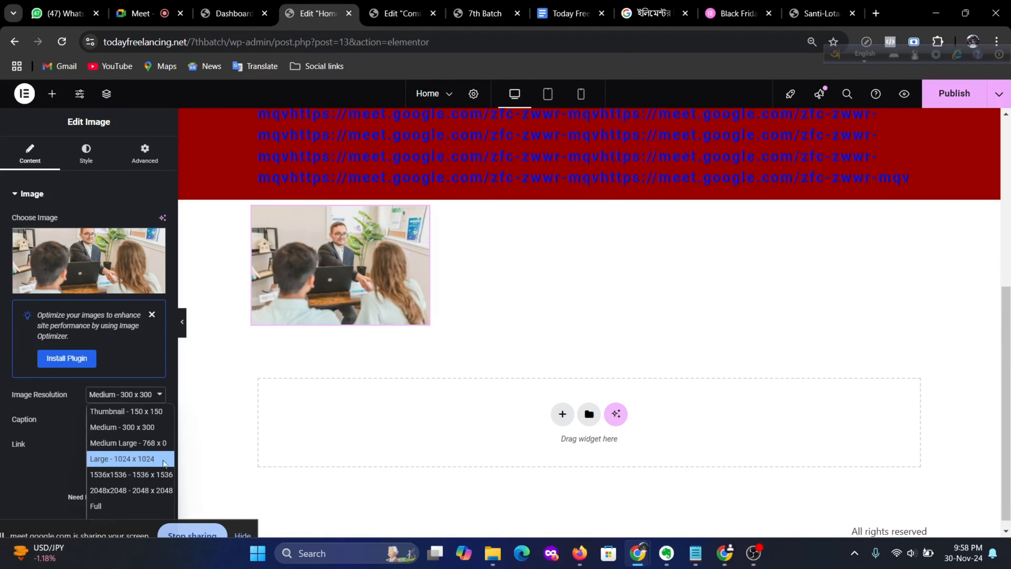
left_click(100, 507)
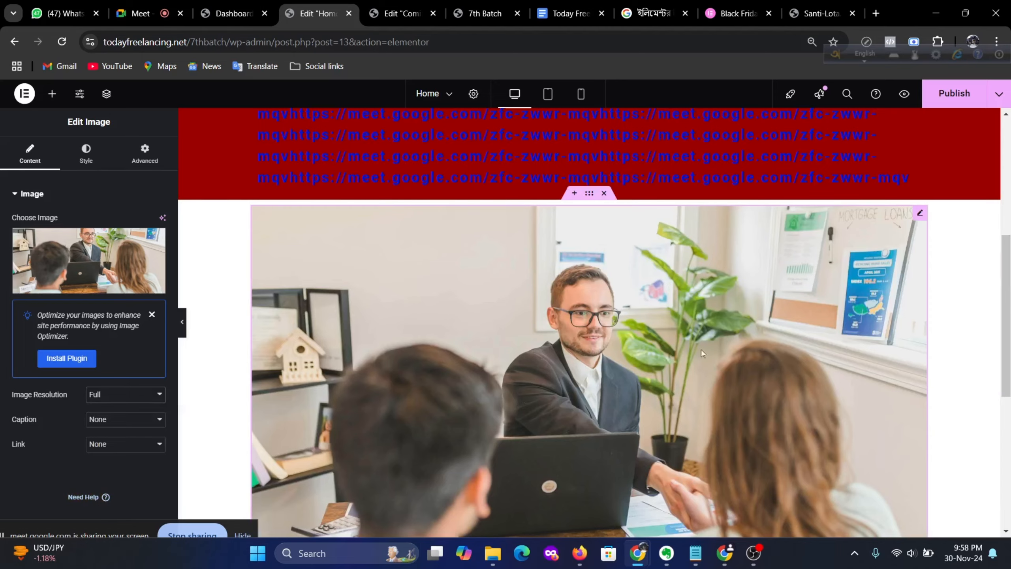
scroll(598, 346, "down", 5)
scroll(596, 337, "up", 4)
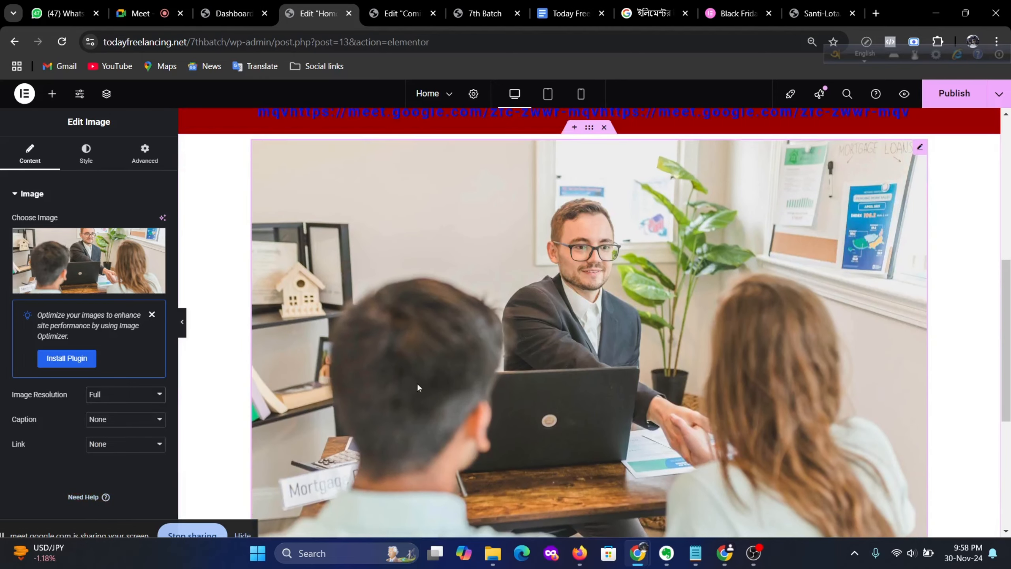
Step: Give the image a custom caption reading "This is an image"
left_click(127, 426)
scroll(781, 335, "down", 3)
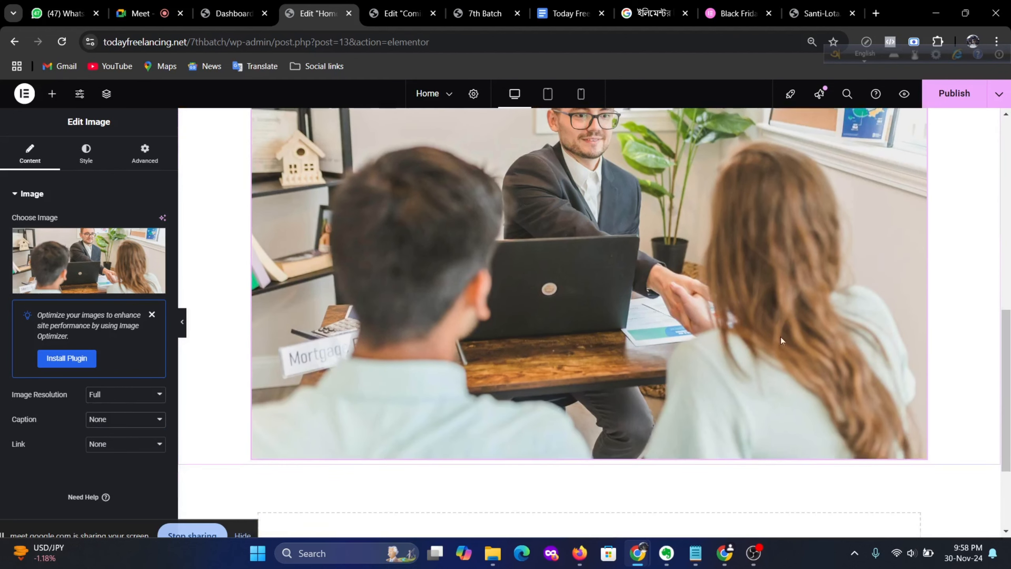
left_click(116, 423)
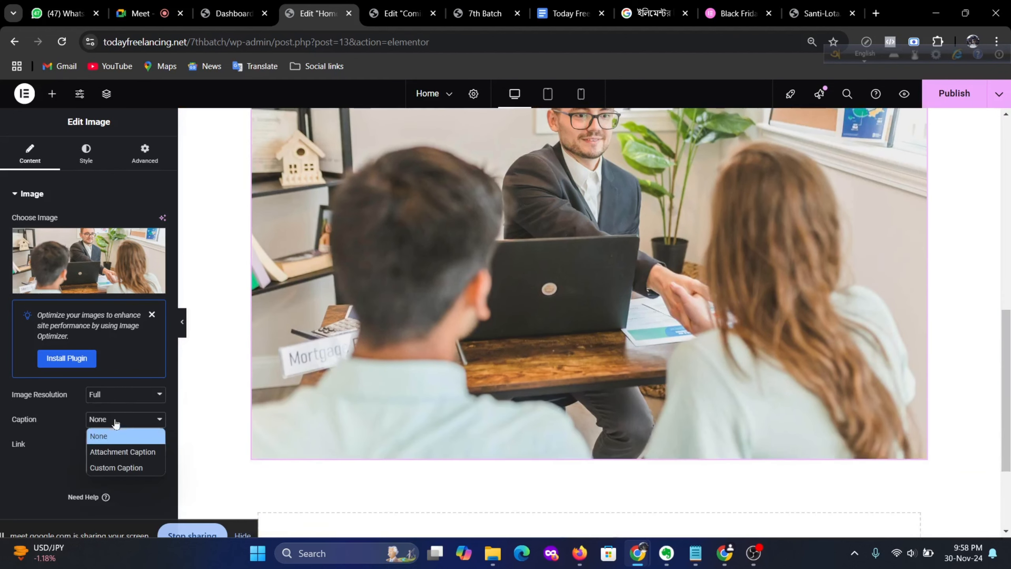
left_click(123, 468)
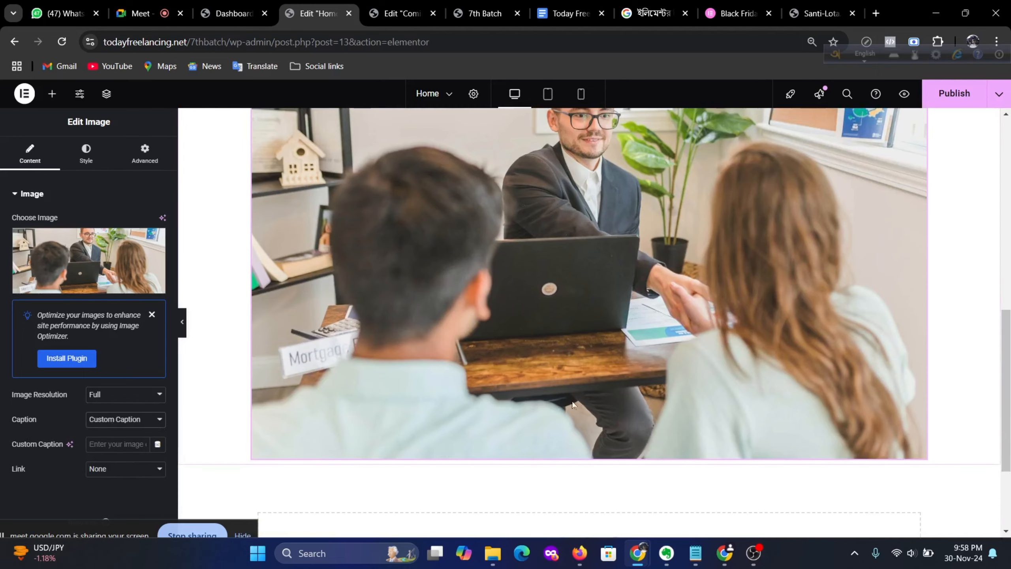
scroll(577, 399, "down", 2)
scroll(573, 399, "up", 3)
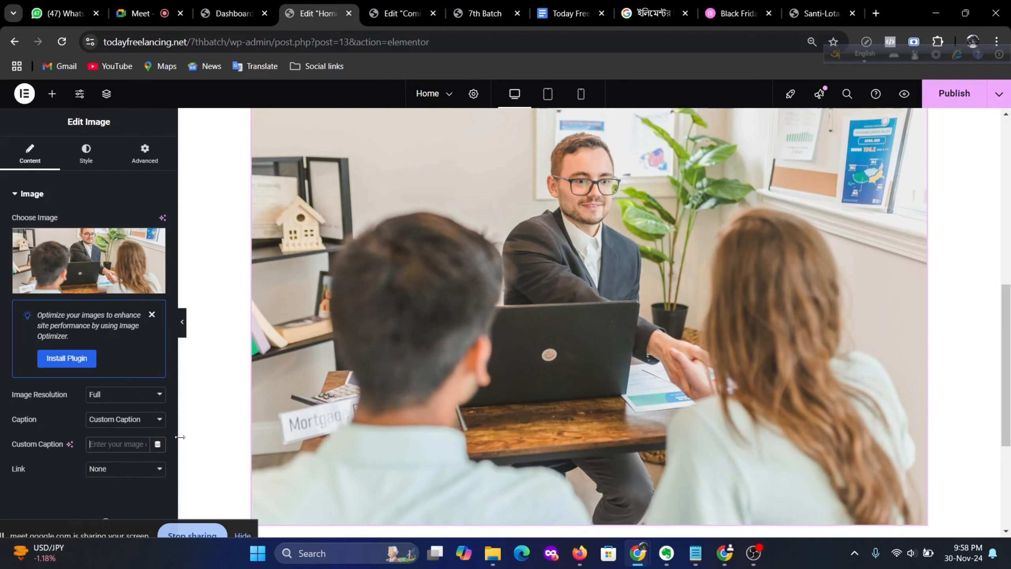
type("Thi")
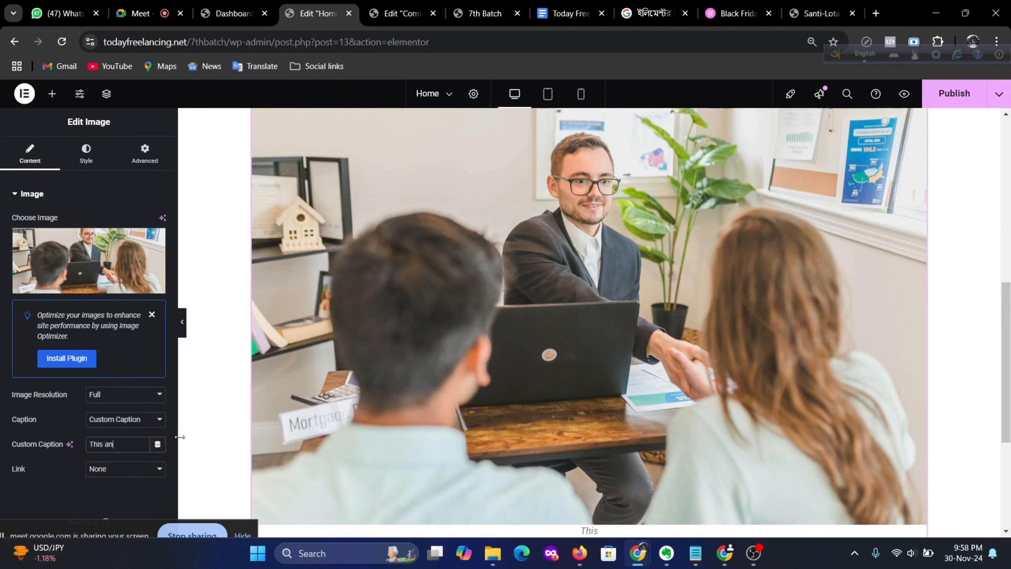
type("s is an image")
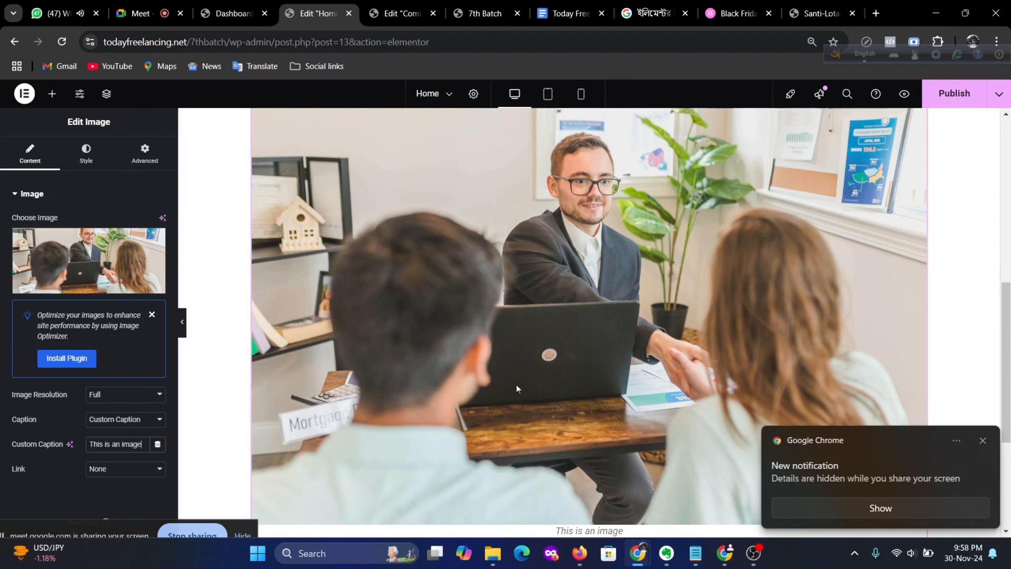
scroll(573, 373, "down", 5)
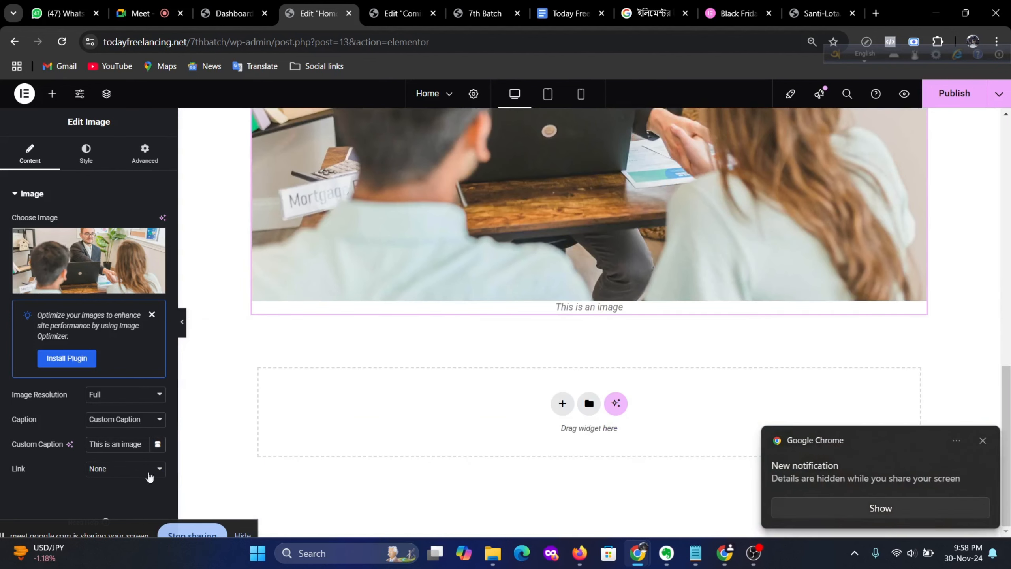
Step: Link the image to a custom URL of "#"
left_click(115, 469)
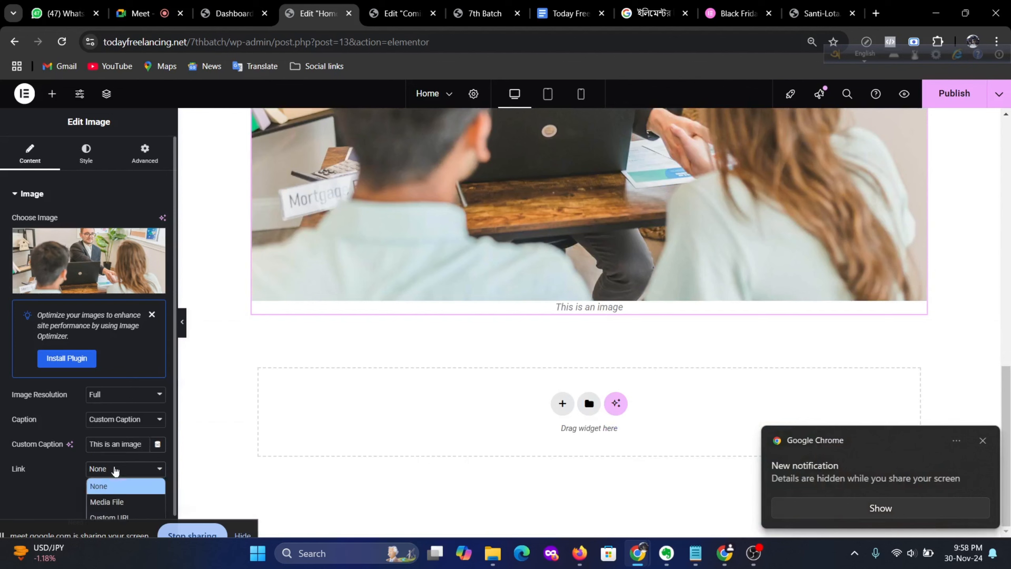
left_click(138, 492)
scroll(27, 454, "down", 1)
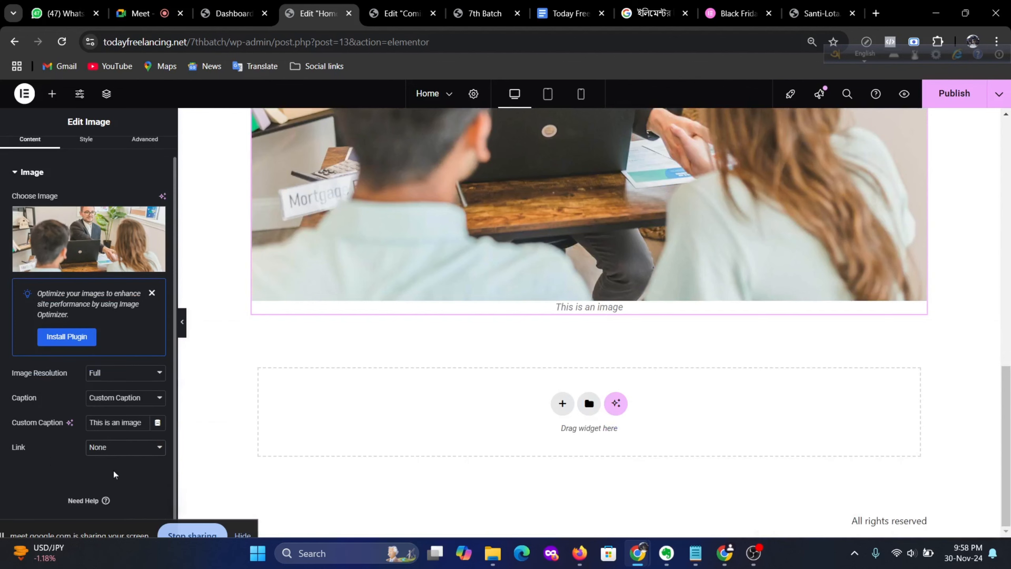
left_click(115, 442)
left_click(121, 493)
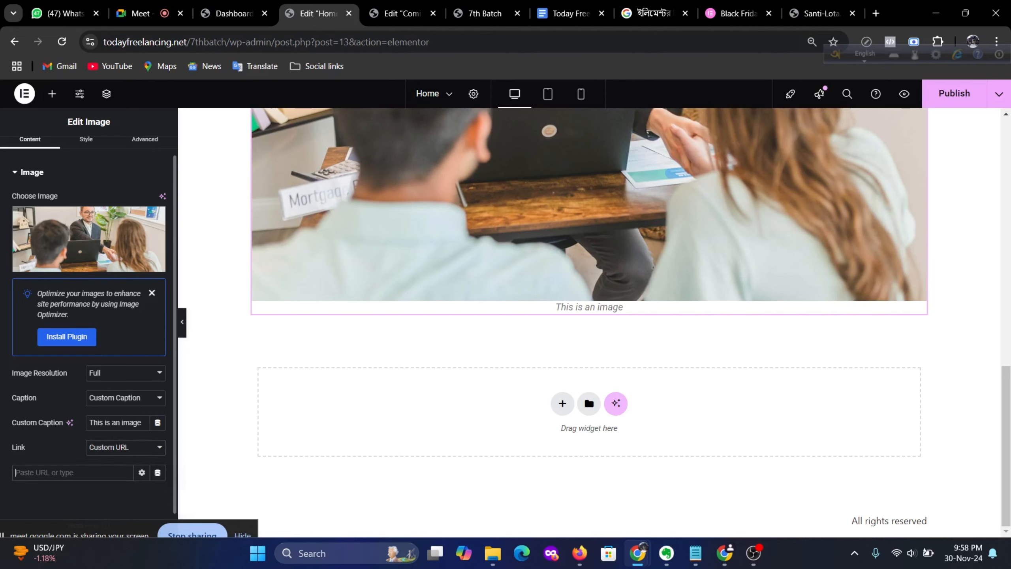
type("#")
scroll(529, 297, "up", 5)
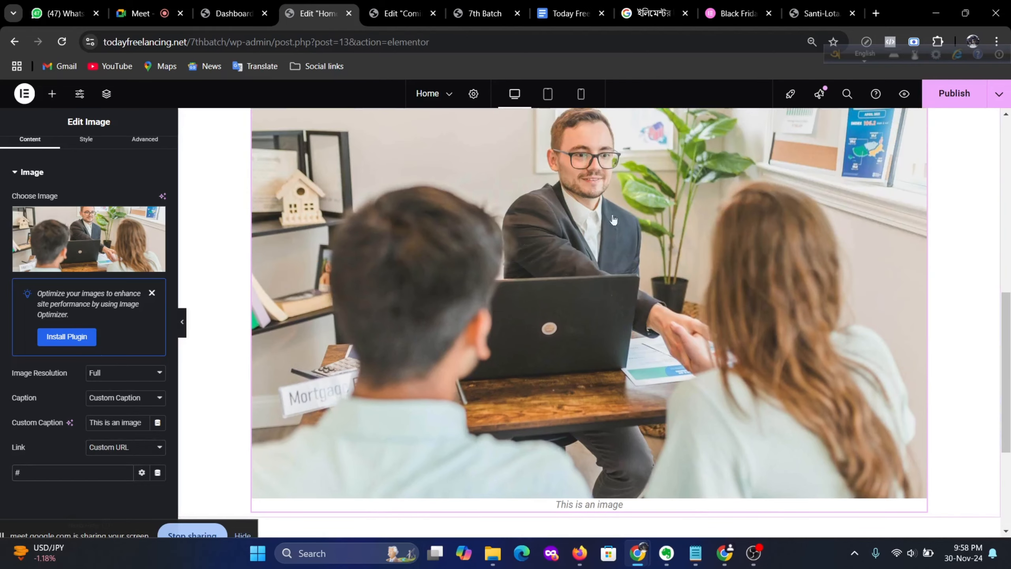
scroll(611, 253, "up", 3)
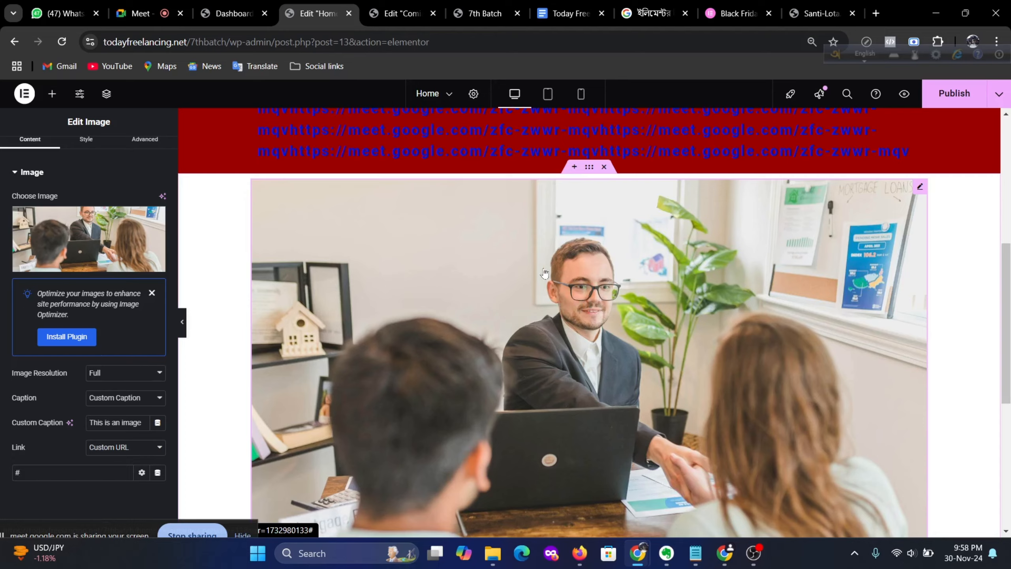
scroll(545, 273, "down", 8)
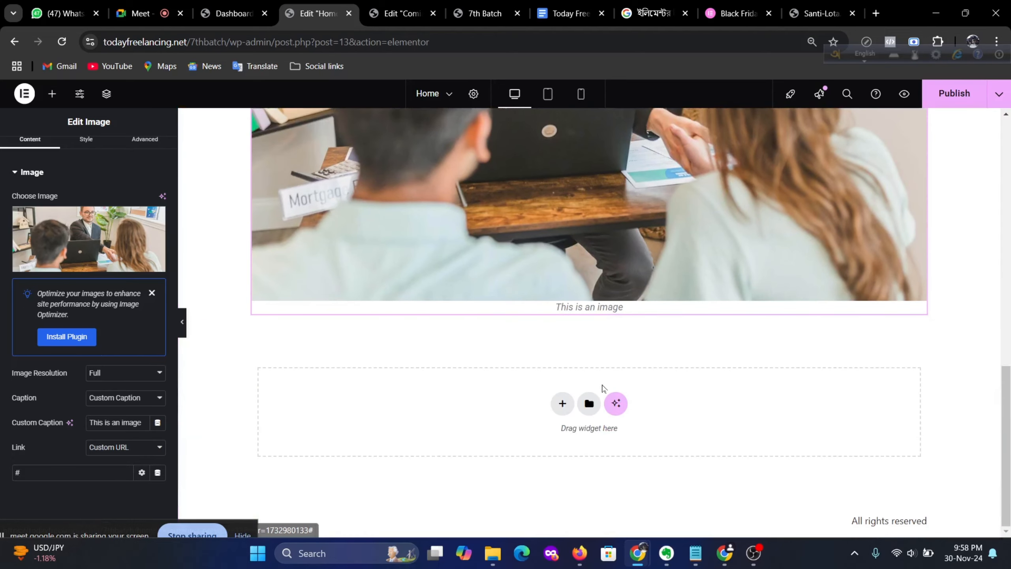
Step: Add a Flexbox container with horizontal row direction below the image section
left_click(563, 404)
left_click(558, 438)
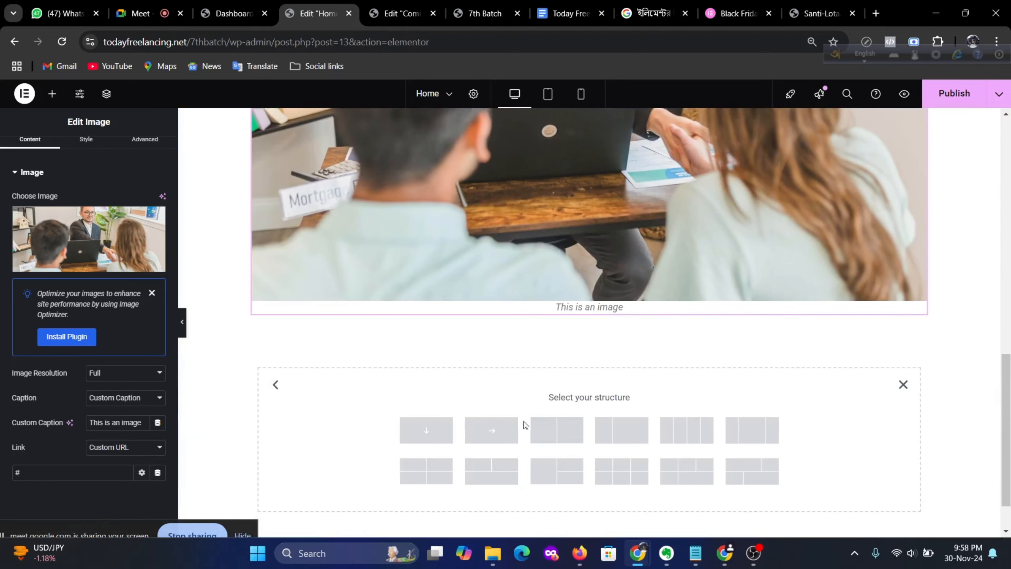
left_click(498, 433)
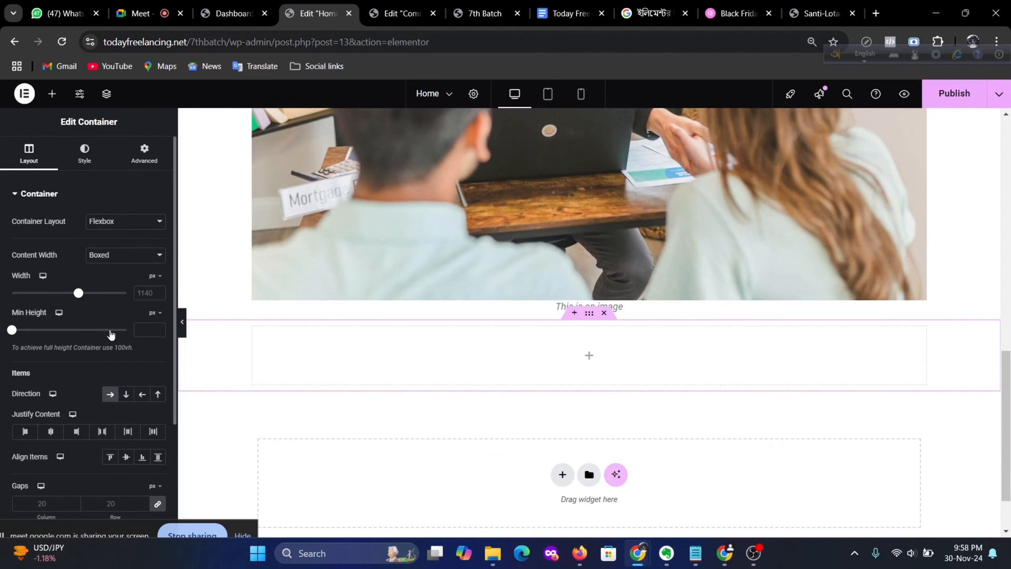
Step: Nest a container inside the new row container and place a Text Editor widget in it
left_click(52, 93)
left_click_drag(68, 323, 593, 367)
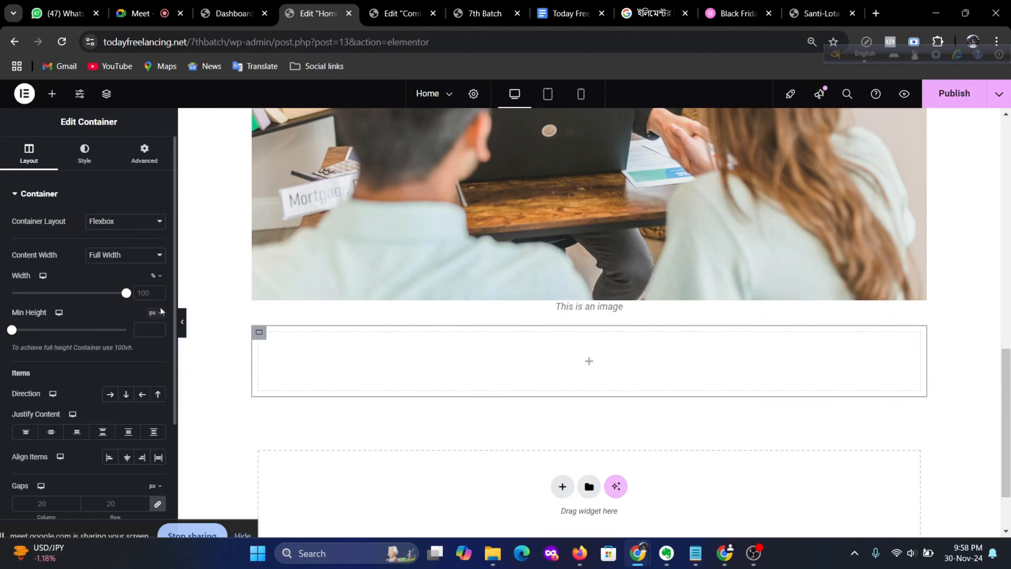
left_click(577, 376)
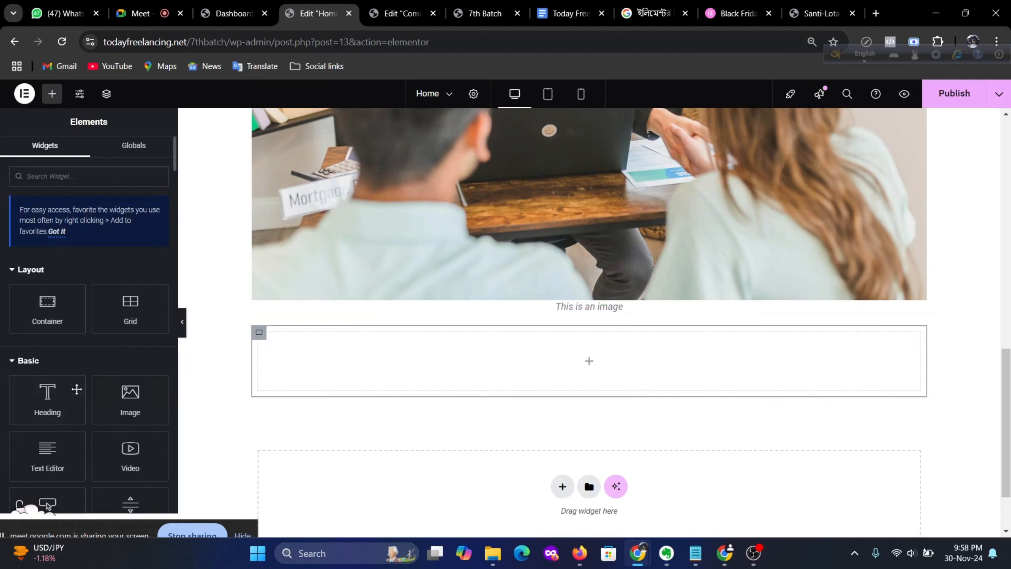
left_click_drag(41, 389, 555, 380)
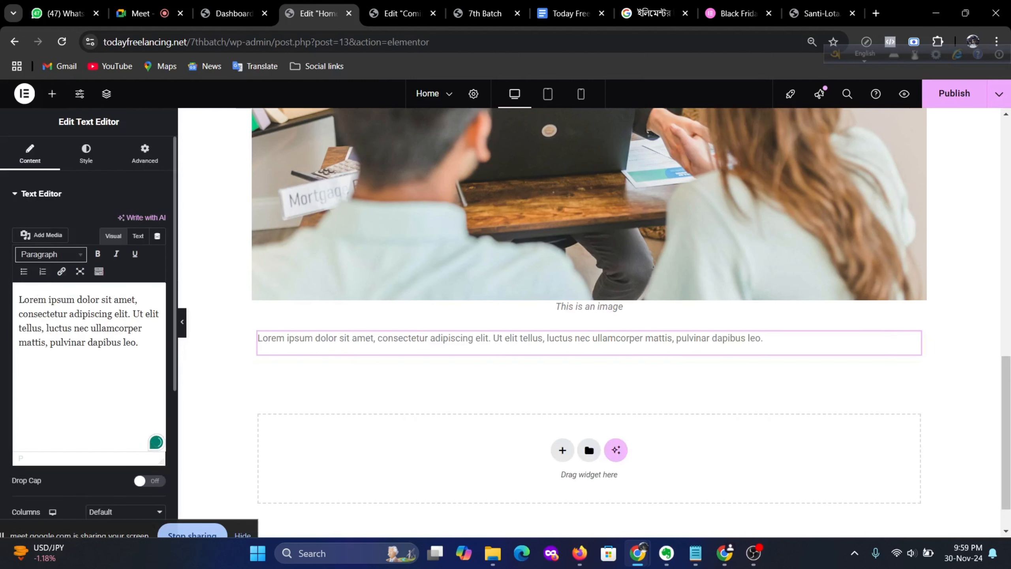
Step: Apply the URL from the clipboard as a link on the whole lorem ipsum paragraph and copy the paragraph
key("ctrl+a")
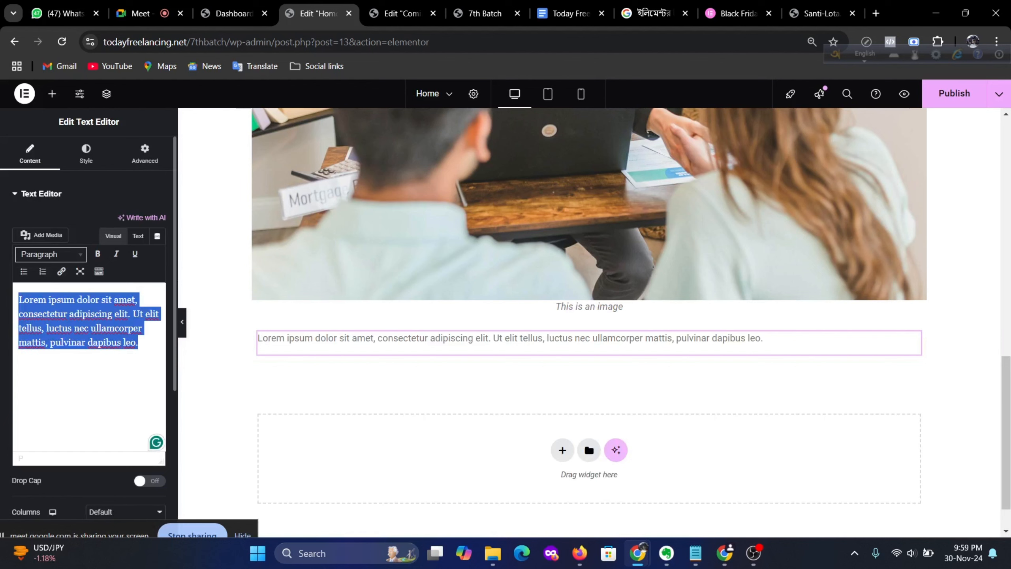
key("ctrl+v")
key("ctrl+a")
key("ctrl+v")
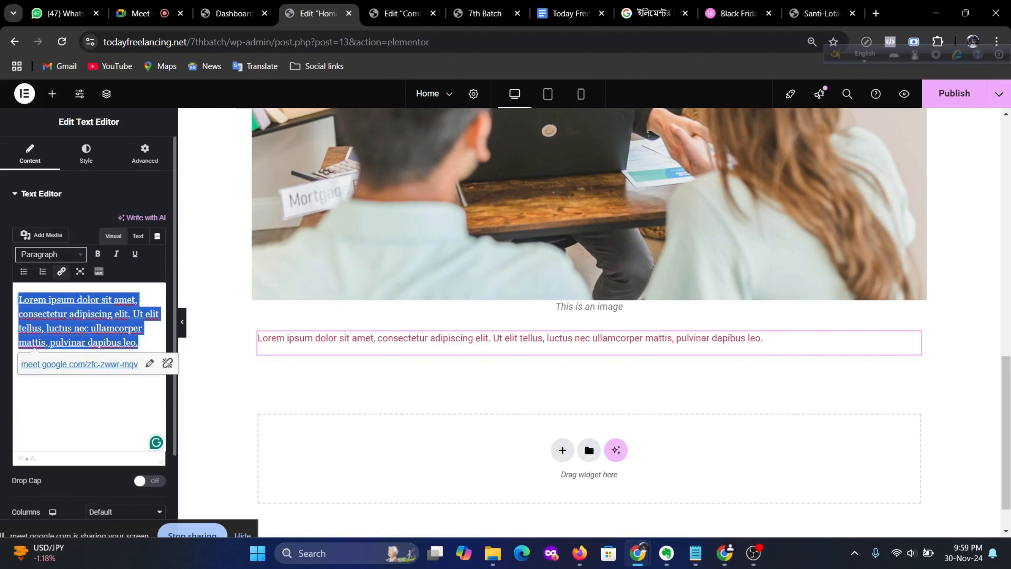
key("ctrl+c")
Step: Fill the text editor with many repeated copies of the linked lorem ipsum paragraph
key("ctrl+v")
key("ctrl+v")
key("ctrl+v")
key("ctrl+v")
key("ctrl+v")
key("ctrl+v")
key("ctrl+v")
key("ctrl+v")
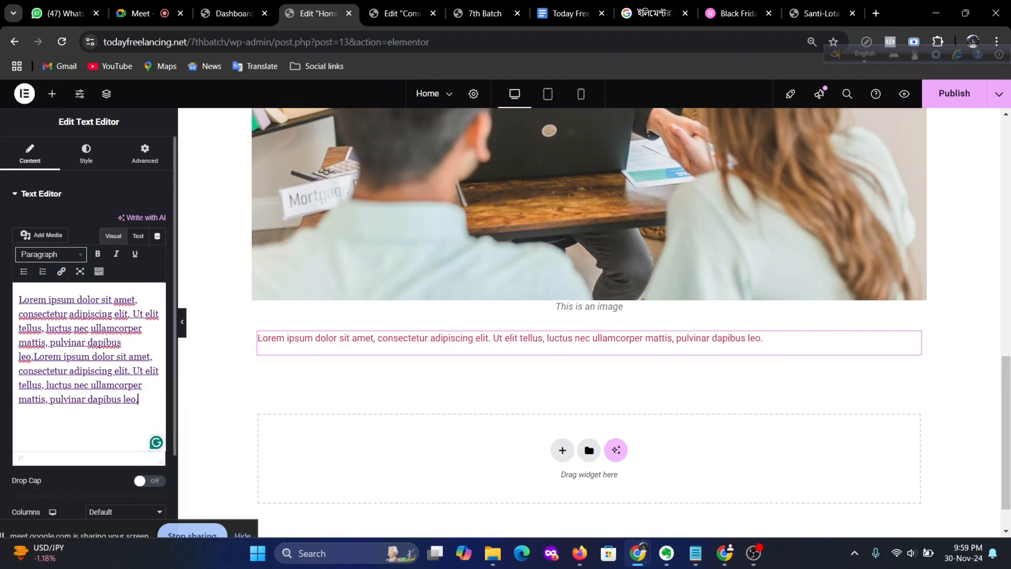
key("ctrl+v")
key("ctrl+v")
key("ctrl+v")
key("ctrl+v")
key("ctrl+v")
key("ctrl+v")
key("ctrl+v")
key("ctrl+v")
key("ctrl+v")
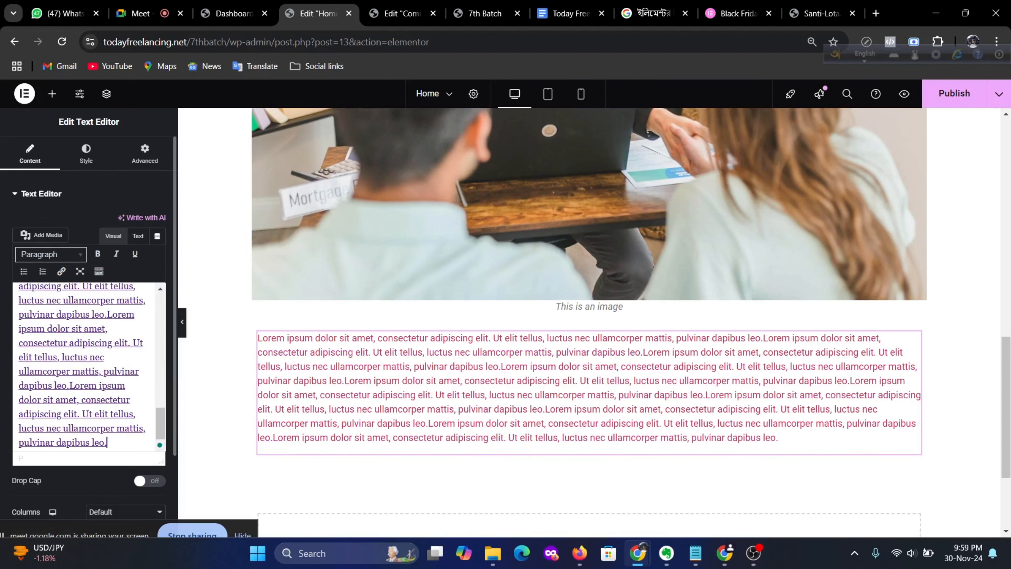
key("ctrl+v")
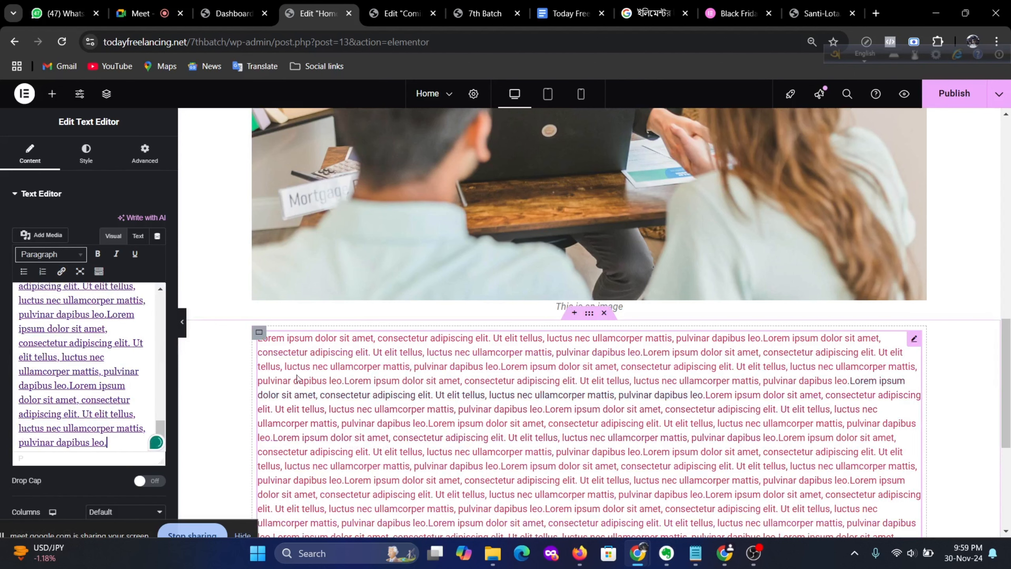
Step: Set the text colour of the linked text widget to blue #0147D1 at full opacity
left_click(86, 154)
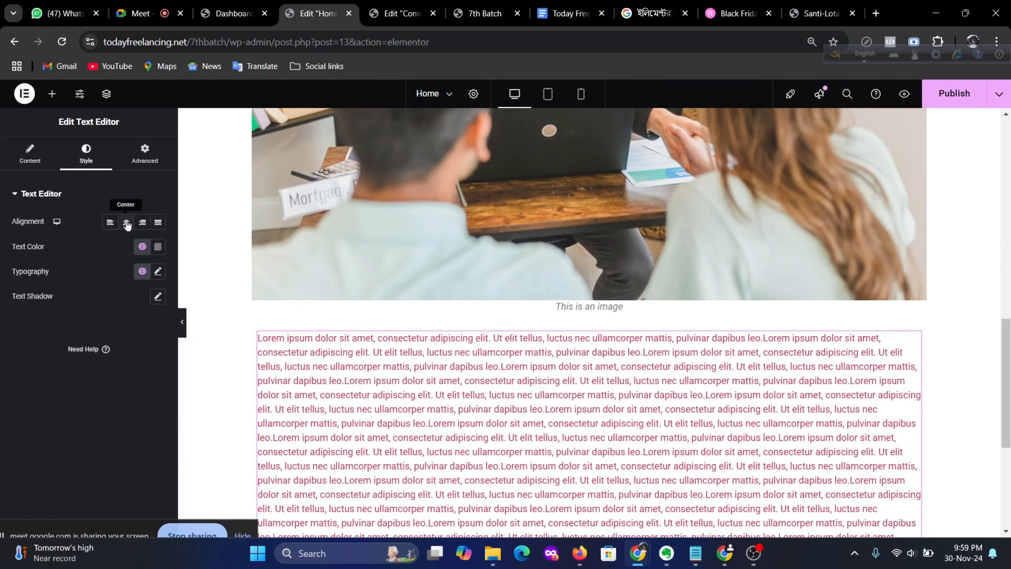
left_click(159, 249)
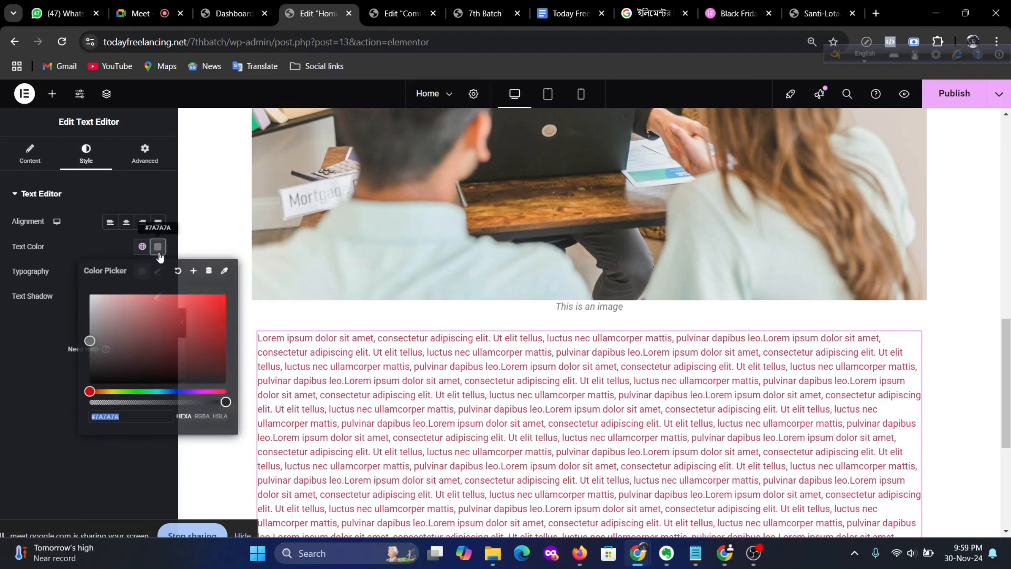
left_click(179, 402)
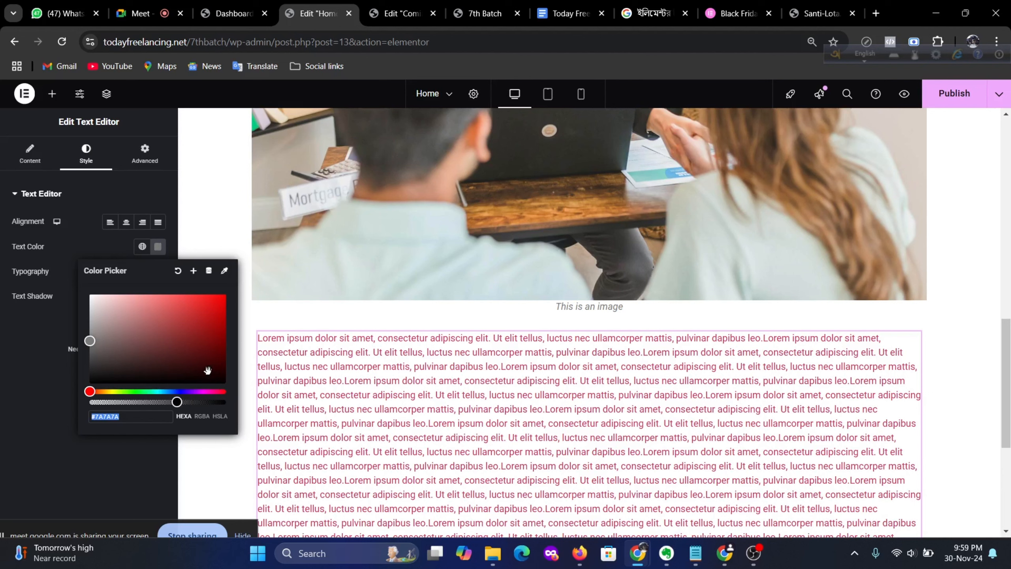
left_click(176, 390)
left_click_drag(176, 401, 238, 418)
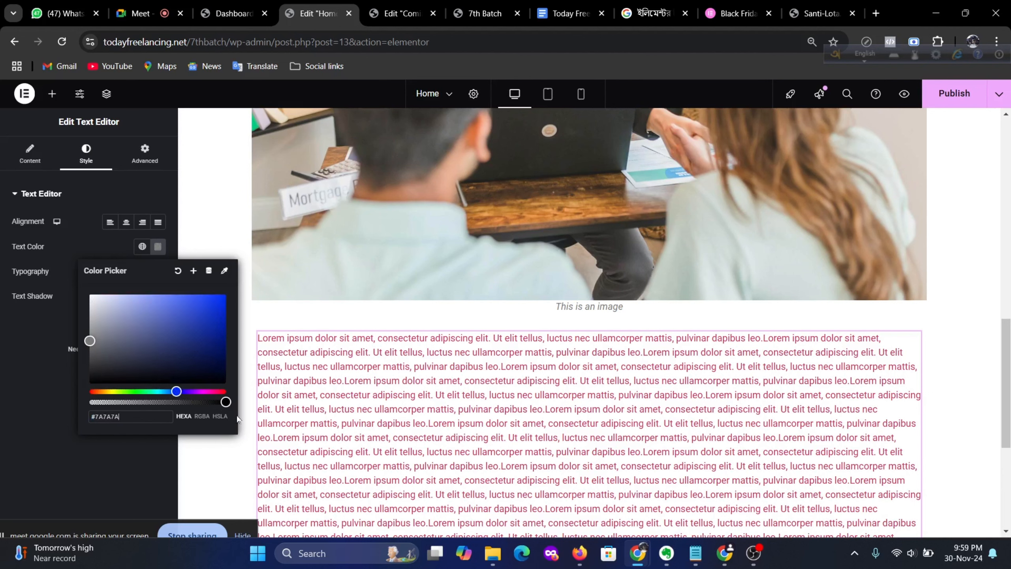
left_click_drag(176, 391, 174, 390)
mouse_move(213, 324)
left_mouse_down()
mouse_move(230, 325)
mouse_move(230, 311)
left_mouse_up()
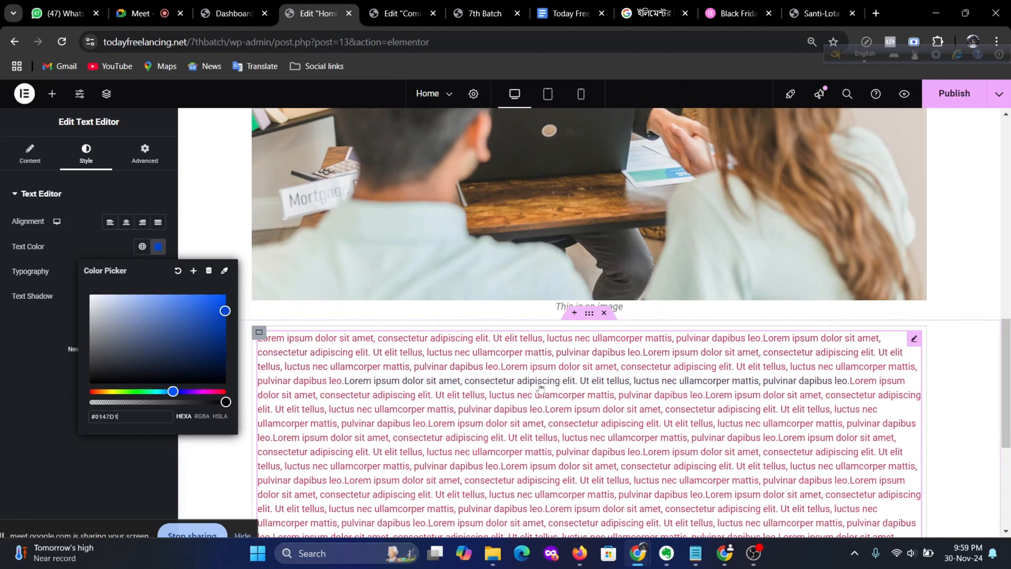
scroll(540, 386, "down", 3)
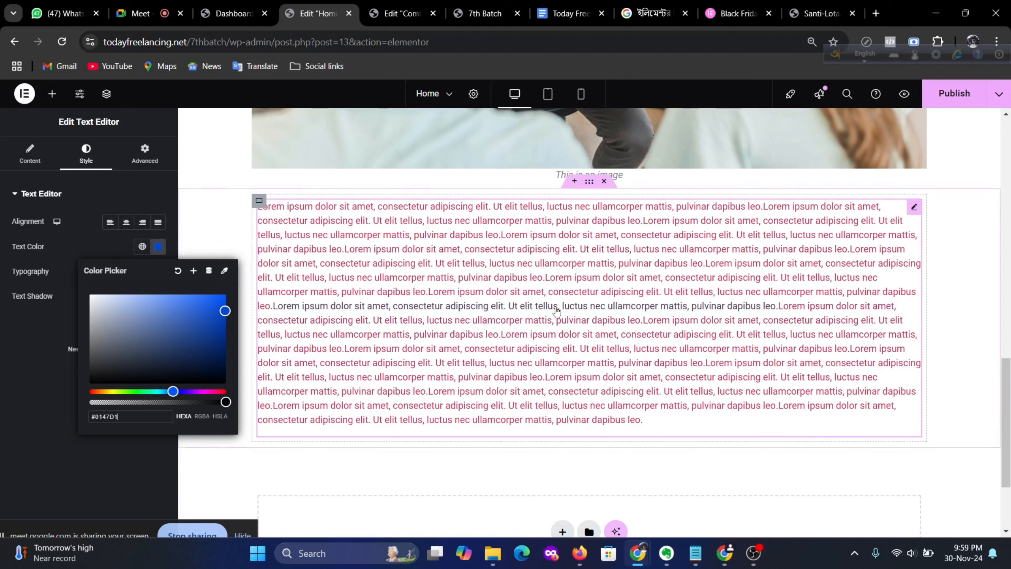
left_click(438, 293)
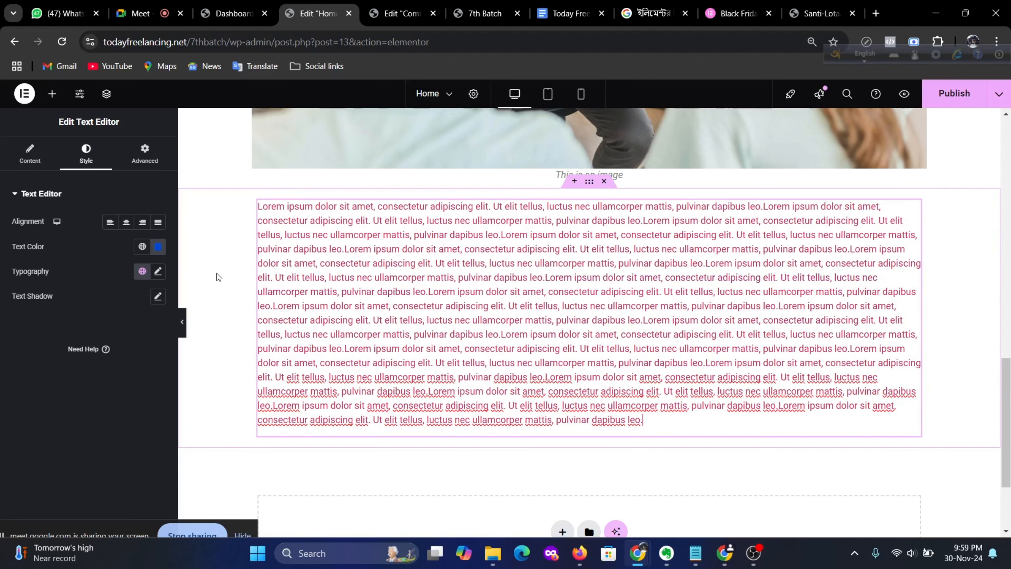
Step: Delete the linked text widget and place a fresh Text Editor widget in the same nested container
left_click(30, 154)
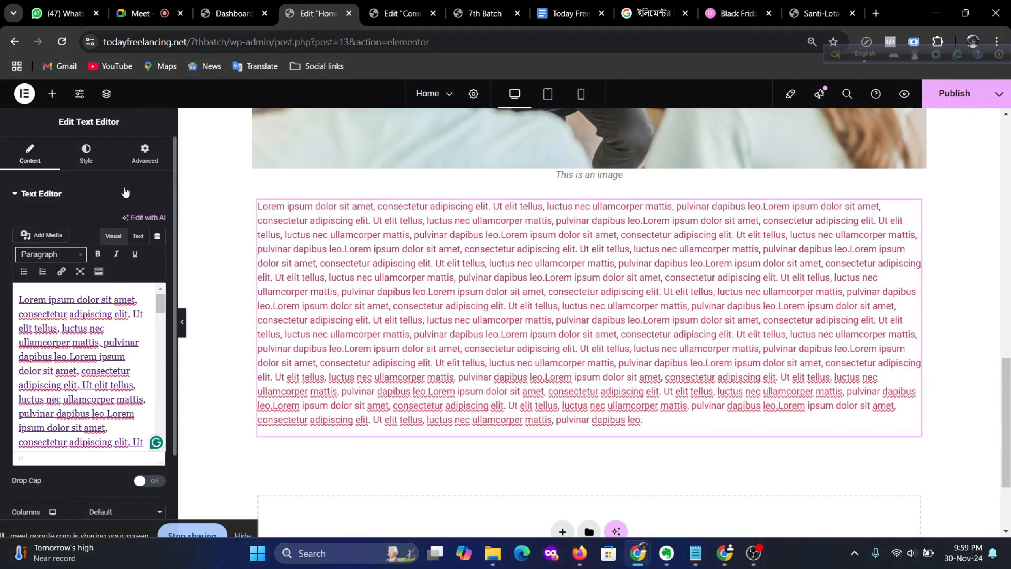
right_click(914, 208)
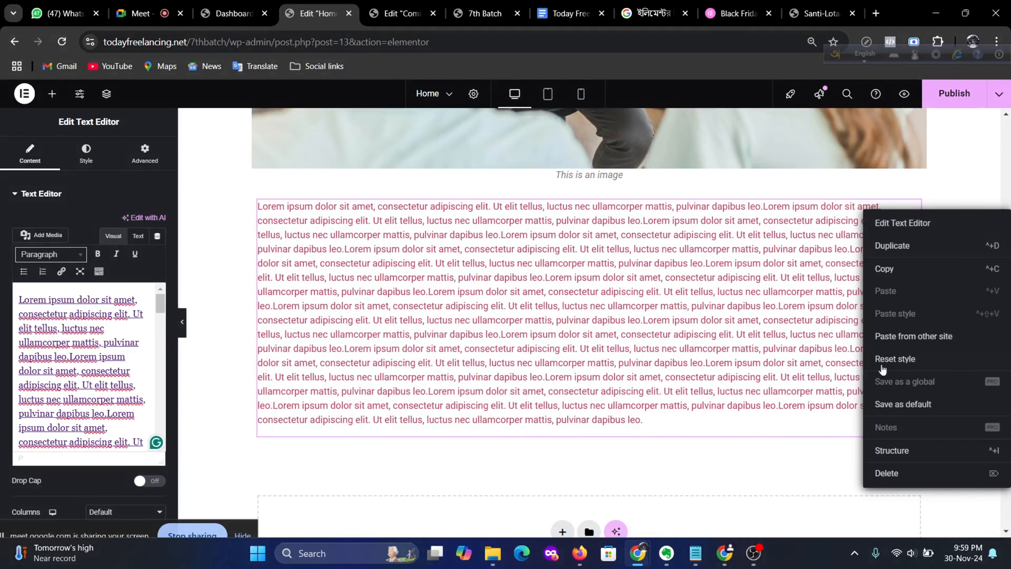
left_click(901, 474)
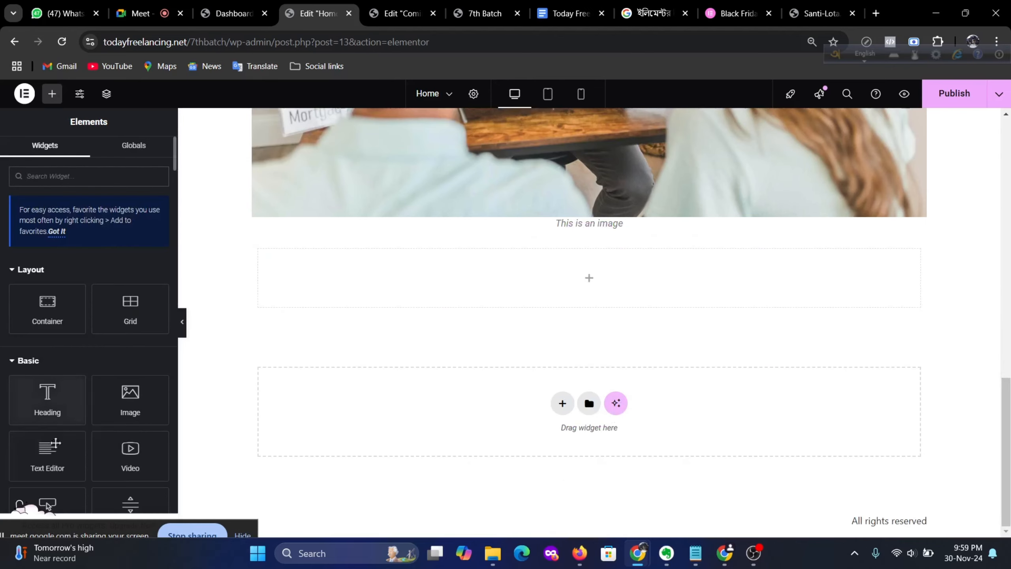
left_click_drag(47, 454, 673, 282)
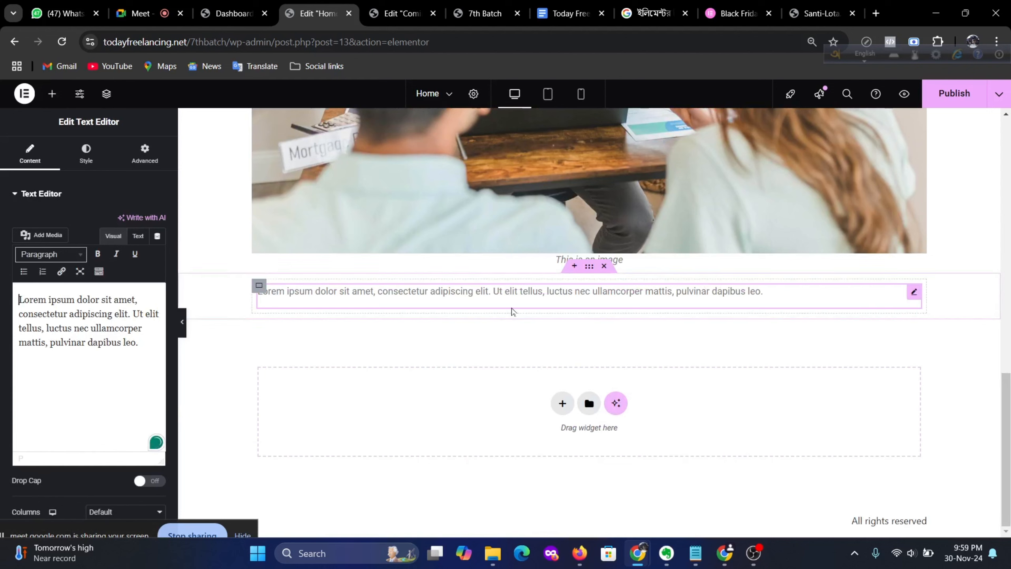
Step: Set the new text widget's text colour to dark blue
left_click(93, 157)
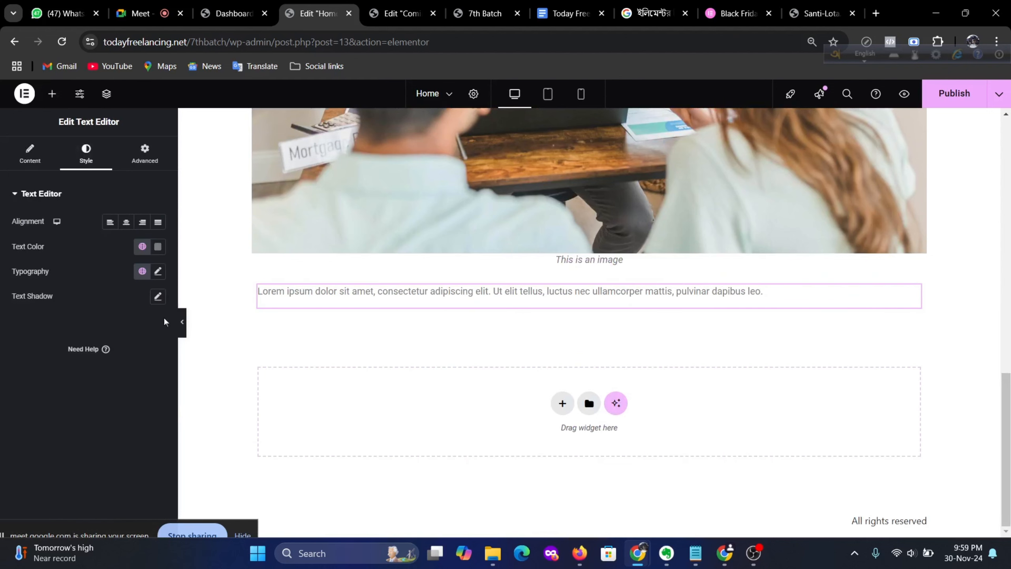
left_click(157, 246)
left_click_drag(91, 338, 223, 316)
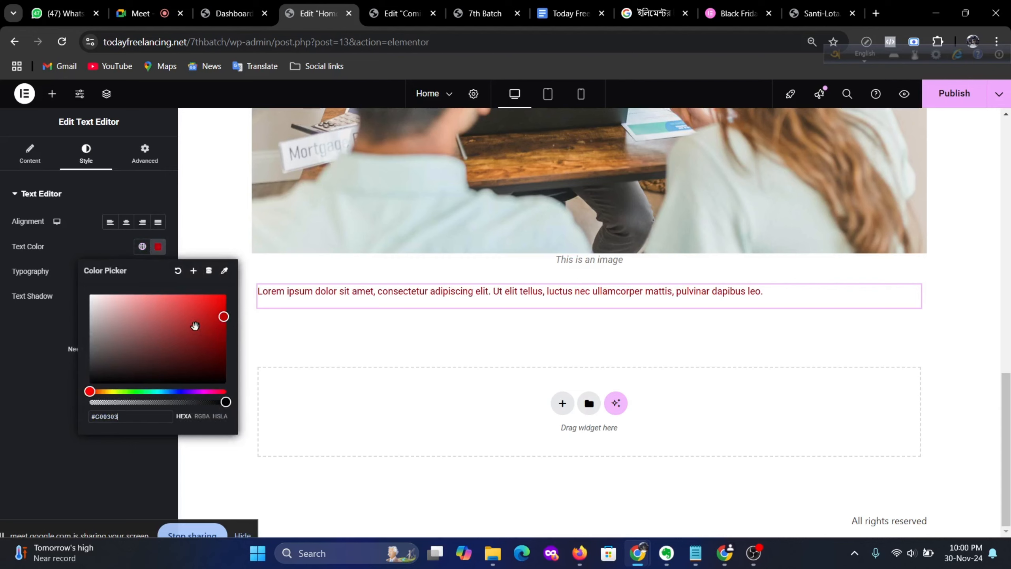
left_click(177, 391)
left_click(48, 378)
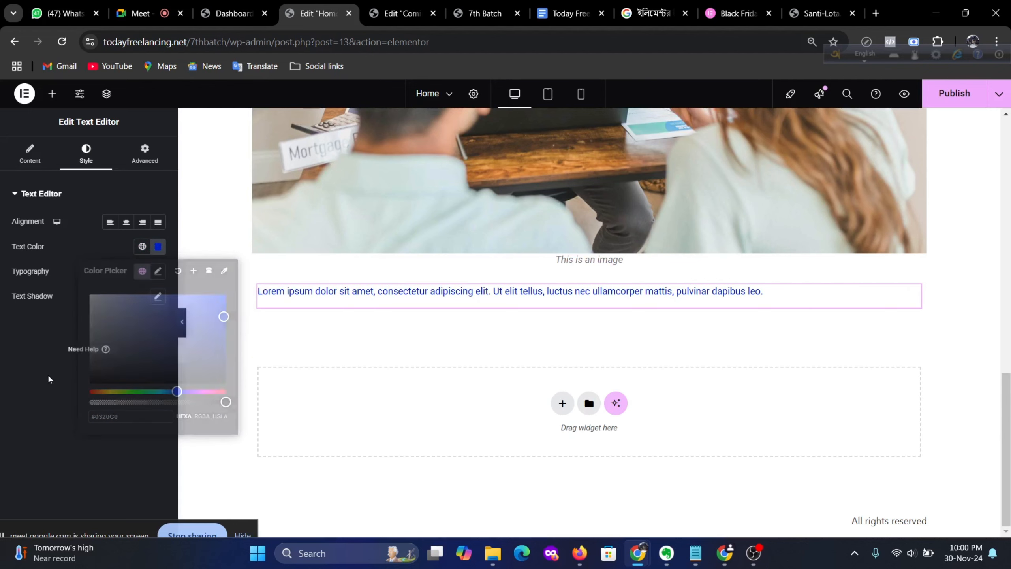
Step: Append many copies of the lorem ipsum paragraph after the text widget's placeholder text to make a long block
left_click(40, 162)
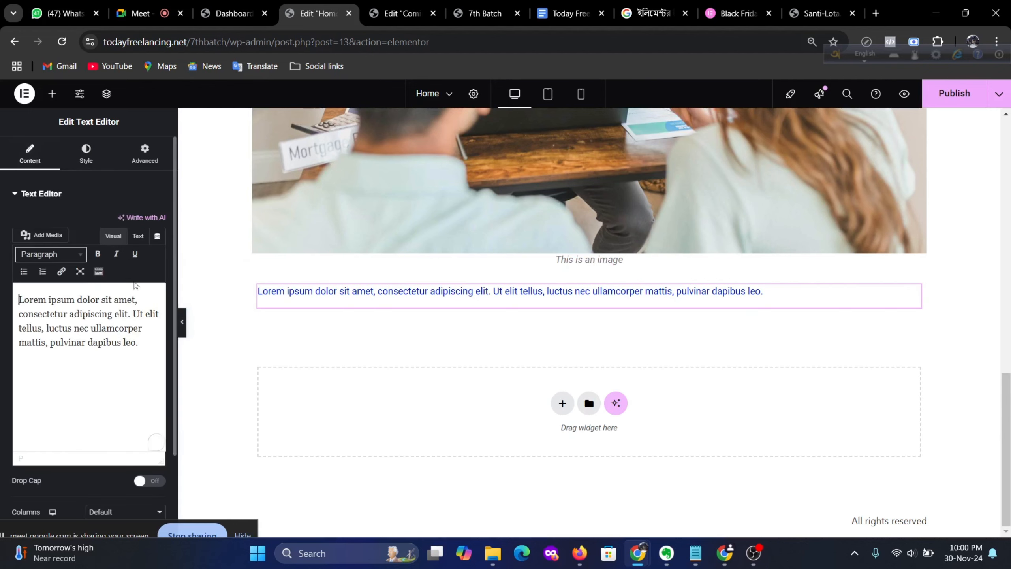
key("ctrl+a")
key("Right")
key("ctrl+v")
key("ctrl+v")
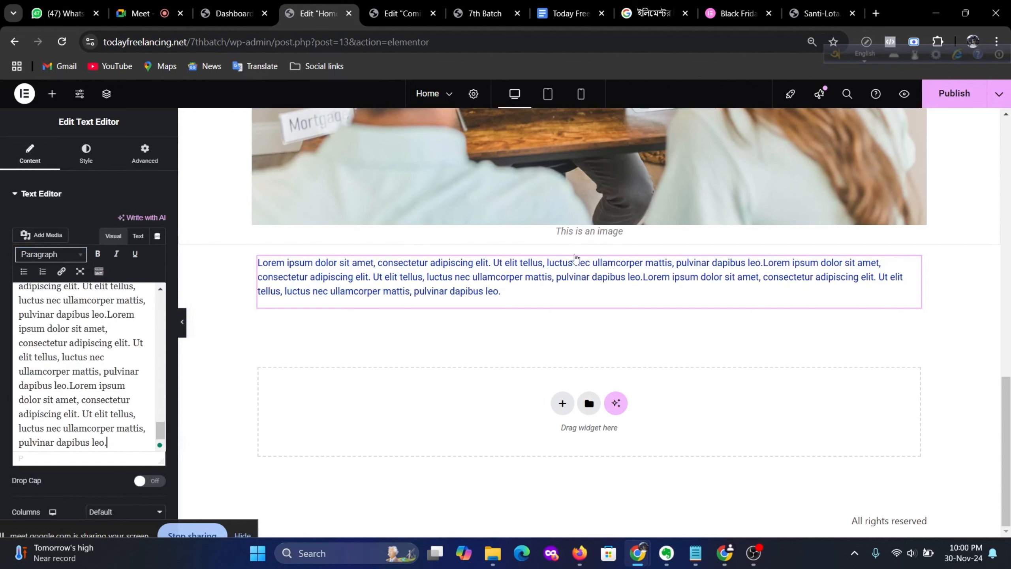
key("ctrl+v")
key("ctrl+v")
key("ctrl+v")
key("ctrl+v")
key("ctrl+v")
key("ctrl+v")
key("ctrl+v")
scroll(567, 292, "down", 1)
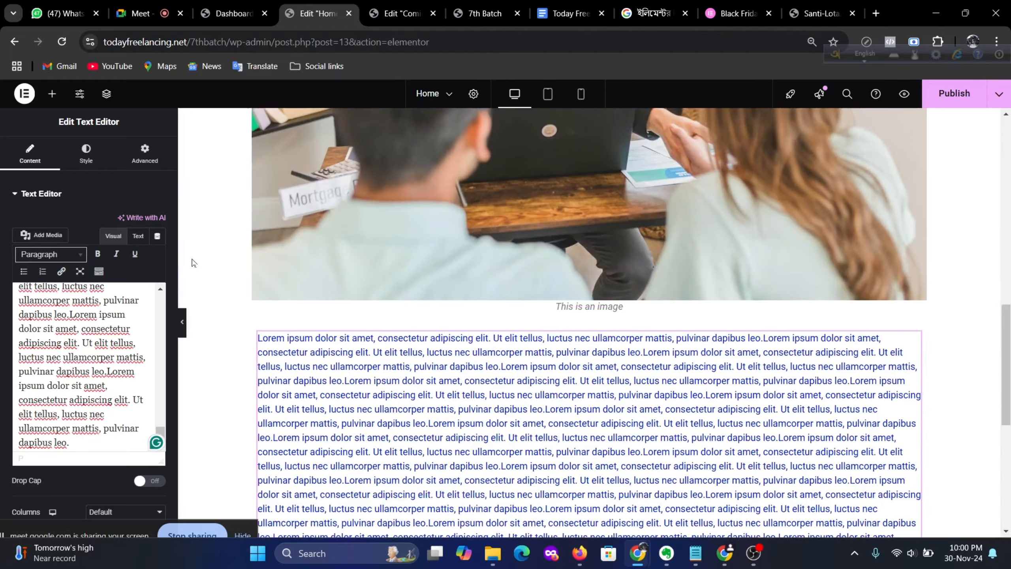
Step: Set the font size of the long blue text block to 45 px
left_click(93, 161)
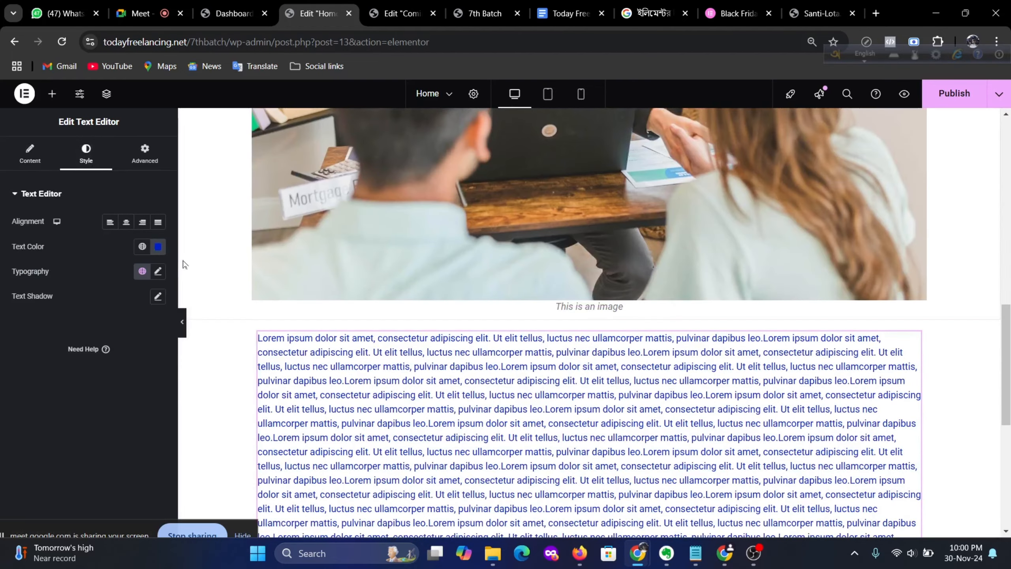
left_click(158, 271)
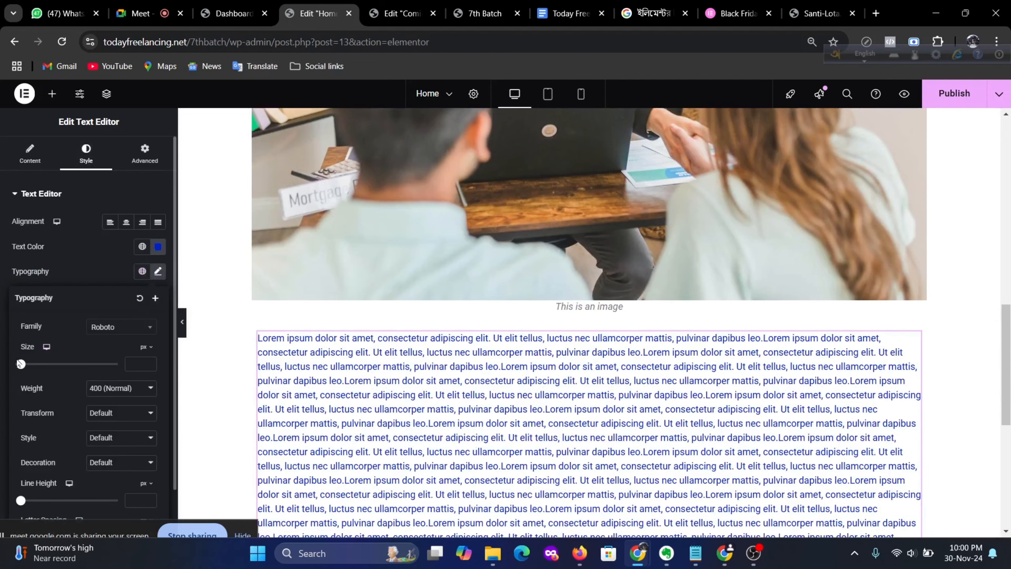
left_click_drag(16, 366, 42, 365)
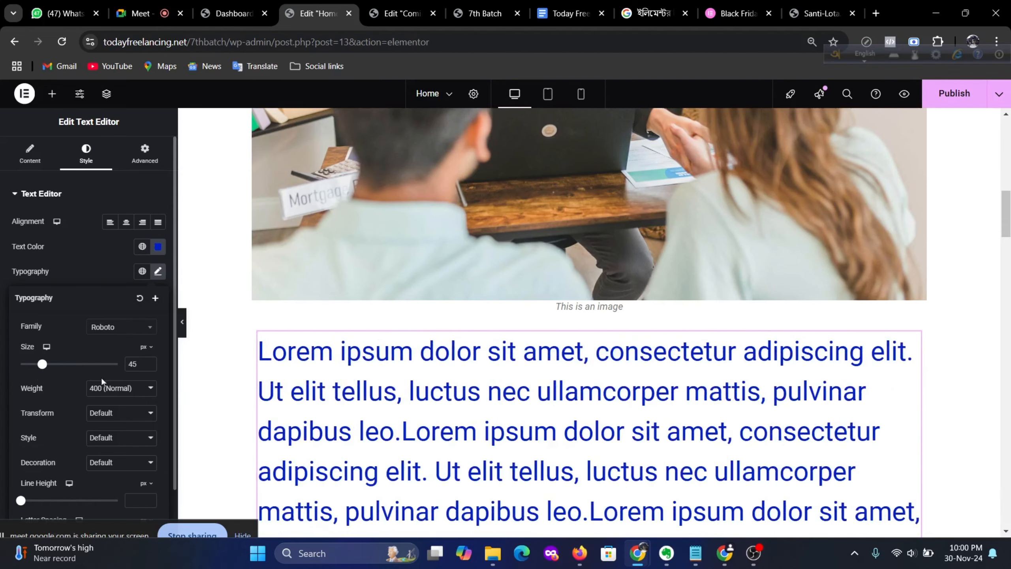
scroll(102, 412, "down", 1)
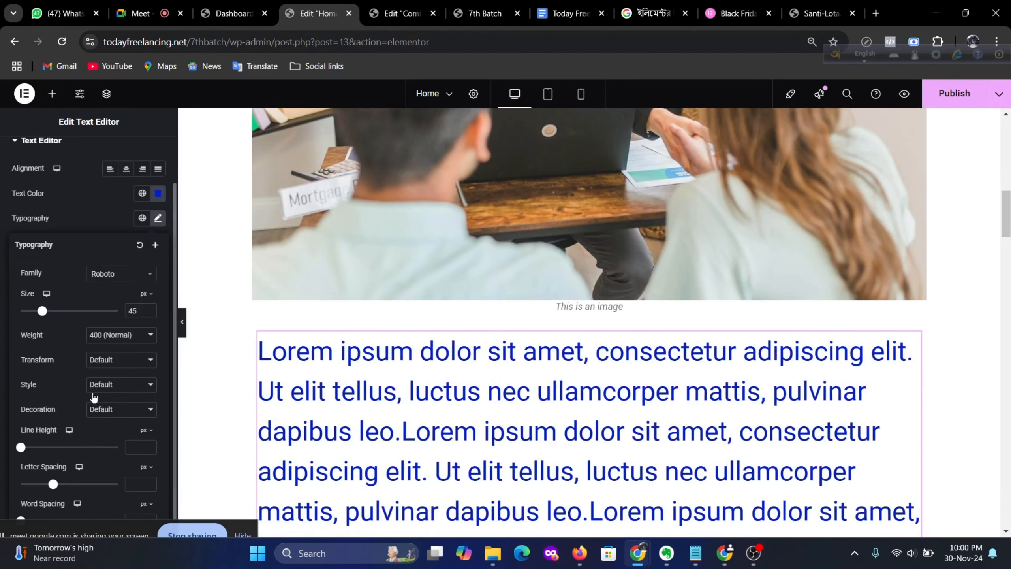
scroll(94, 397, "up", 1)
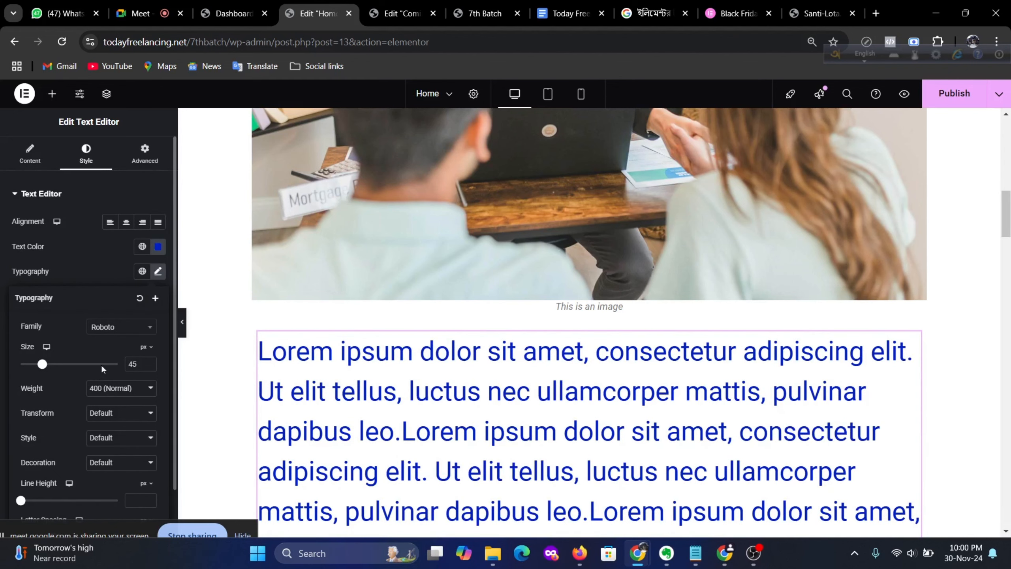
left_click(37, 159)
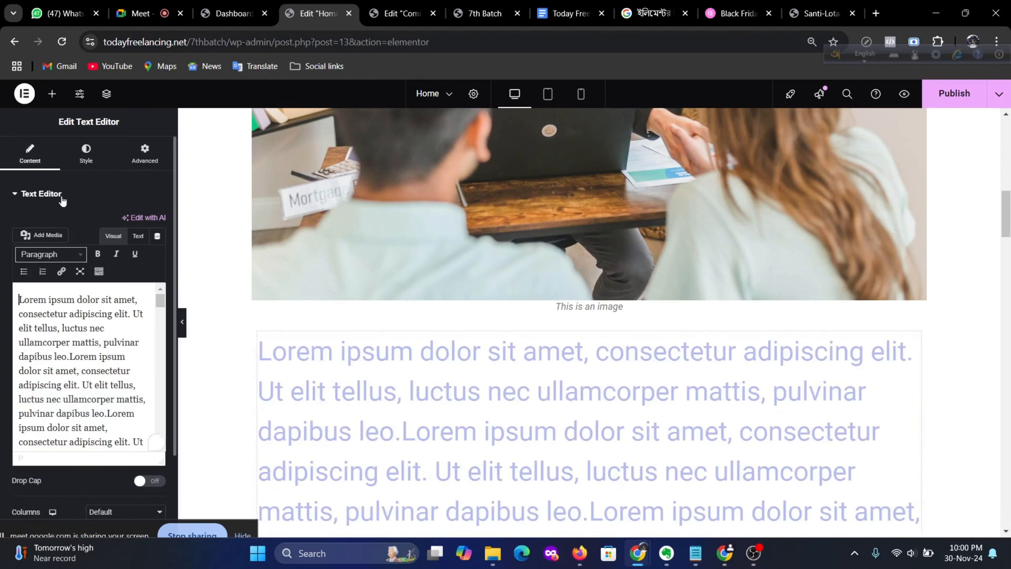
scroll(90, 366, "down", 2)
scroll(90, 365, "up", 1)
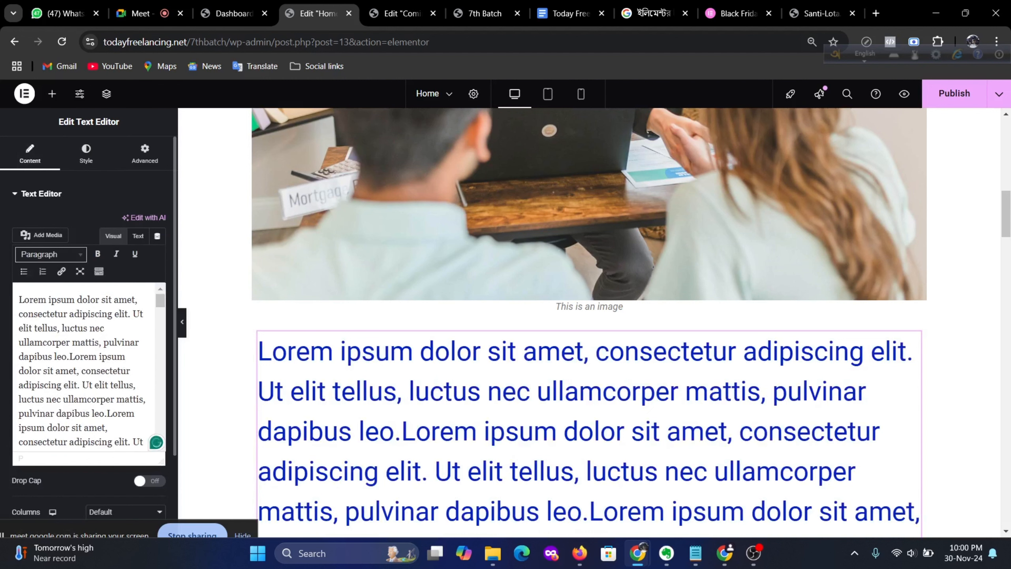
left_click_drag(106, 370, 35, 342)
left_click(99, 328)
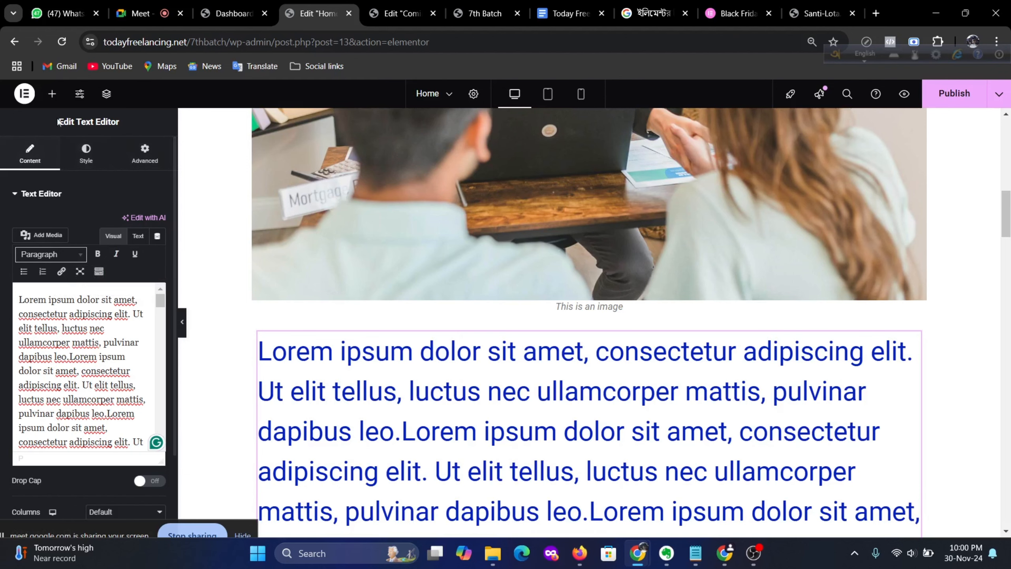
Step: Add a new Flexbox container with row direction below the text block
left_click(62, 94)
scroll(776, 386, "down", 15)
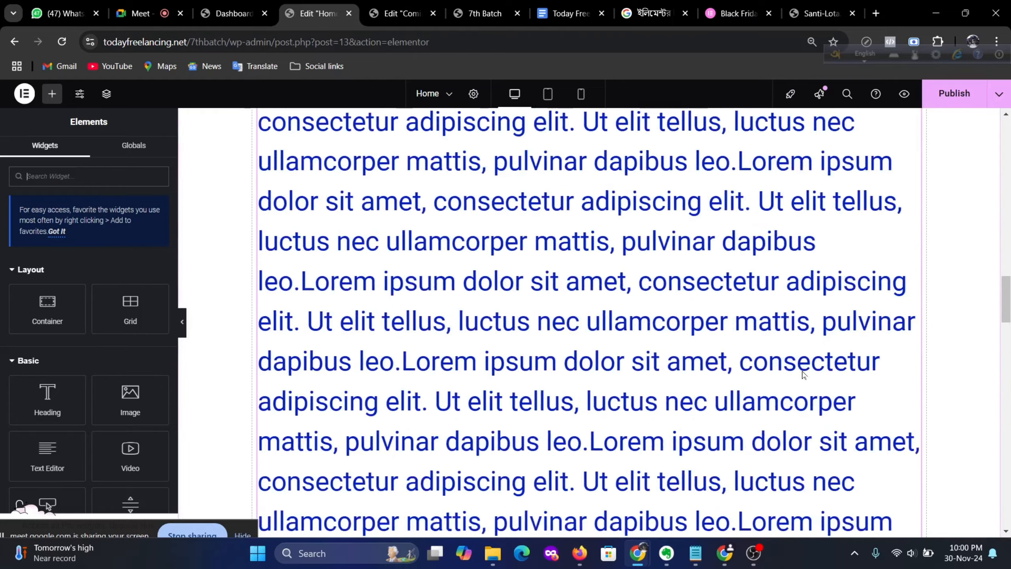
scroll(776, 386, "down", 10)
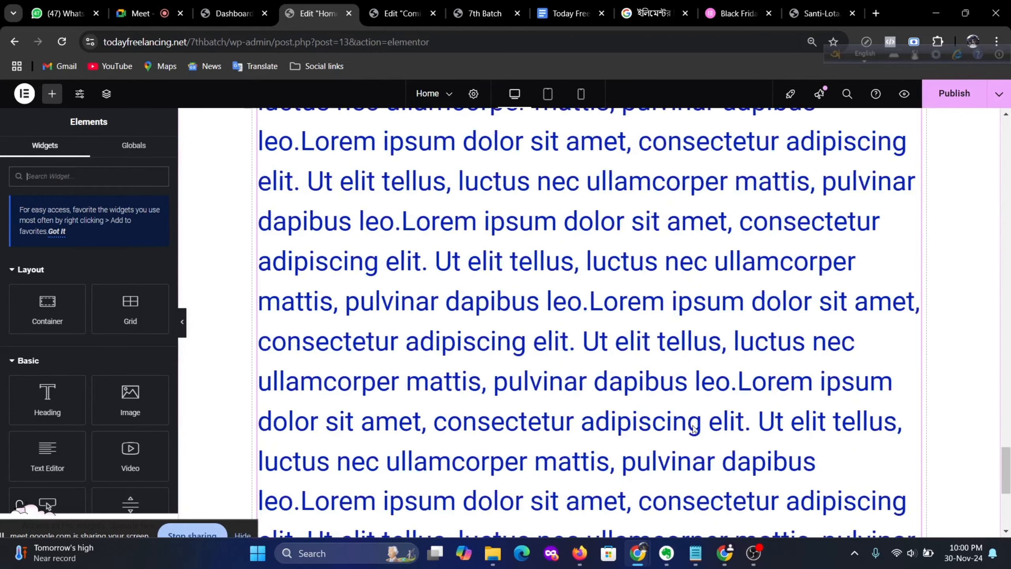
left_click(563, 404)
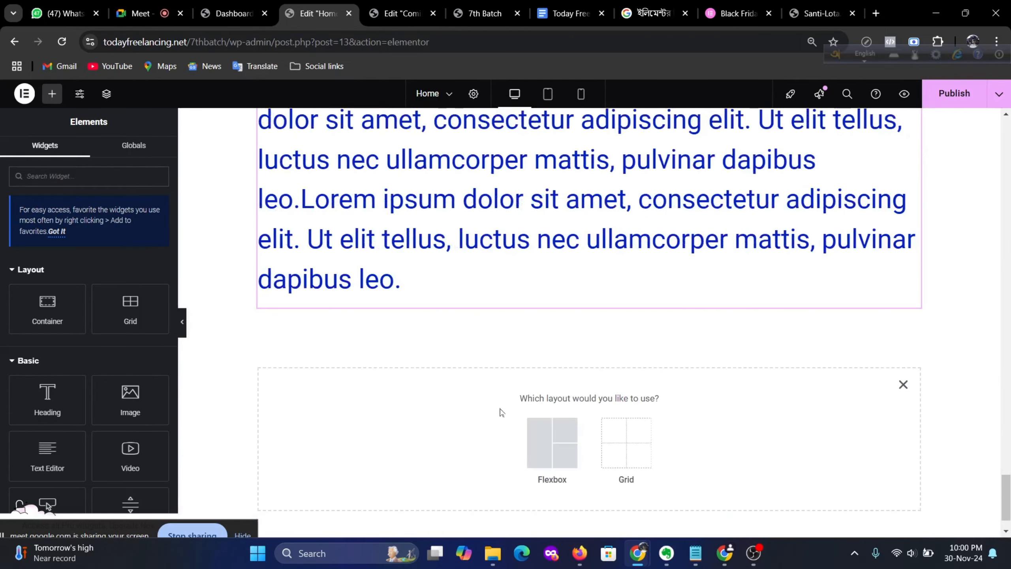
left_click(553, 443)
left_click(491, 430)
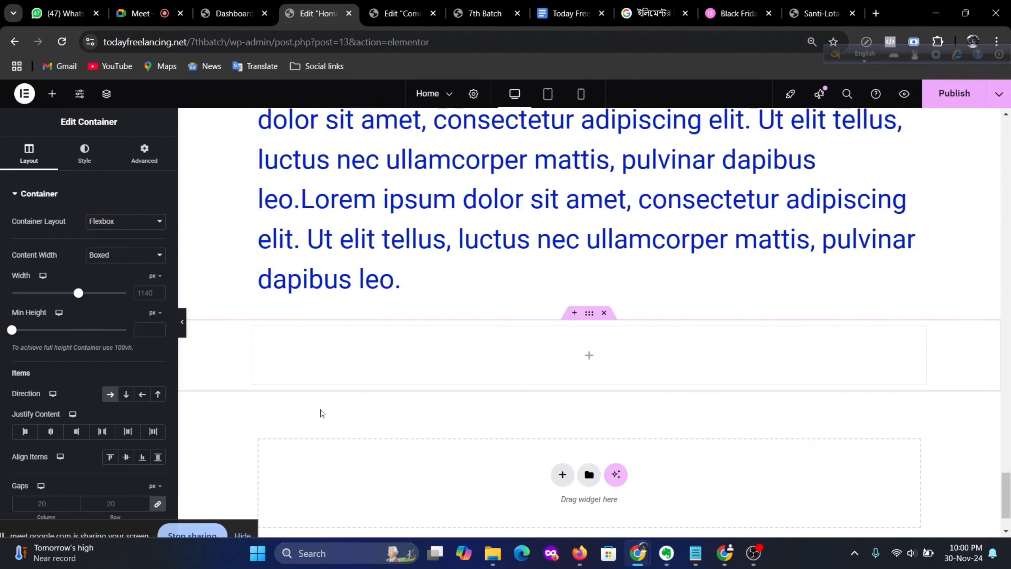
Step: Place a nested container inside the new empty Flexbox container
left_click(51, 94)
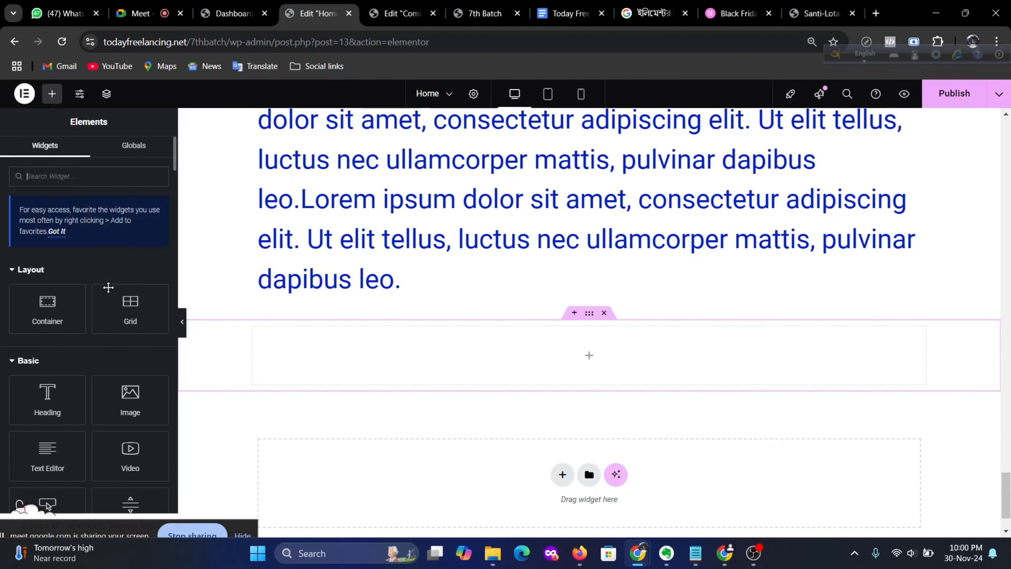
left_click_drag(47, 317, 625, 391)
left_click_drag(626, 374, 623, 370)
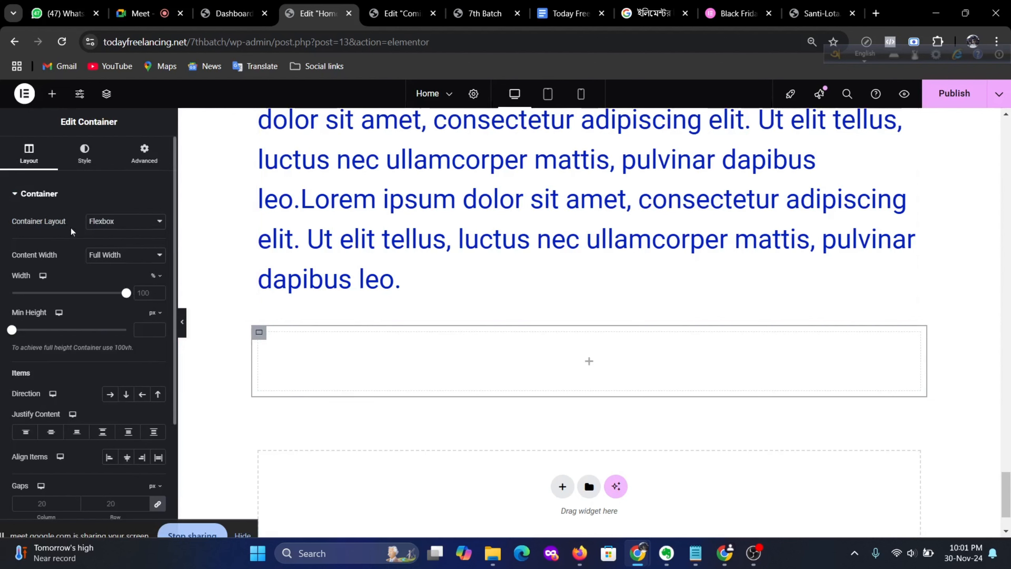
Step: Try the Boxed content width on the nested Flexbox container and return it to Full Width
left_click(116, 223)
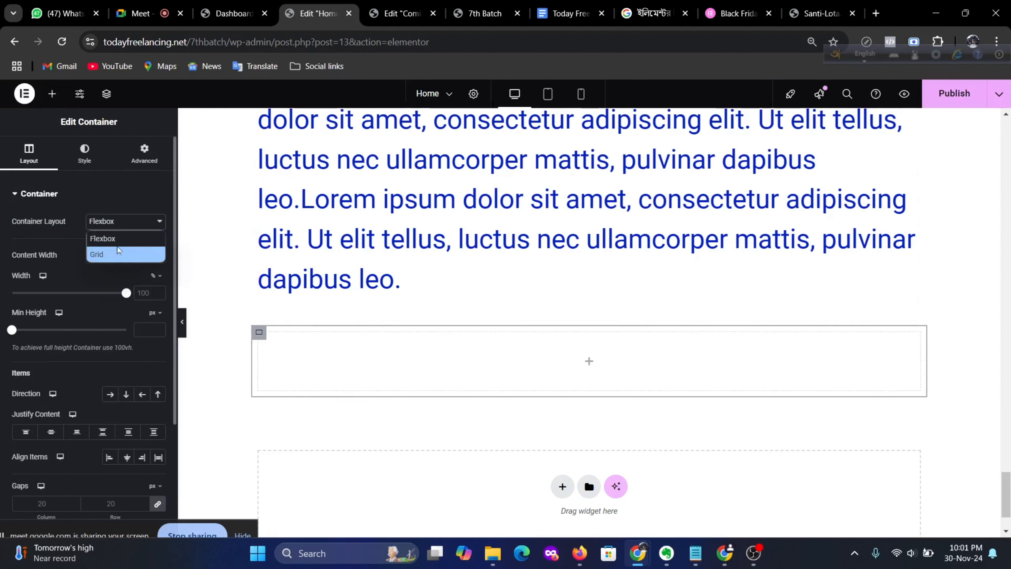
left_click(111, 239)
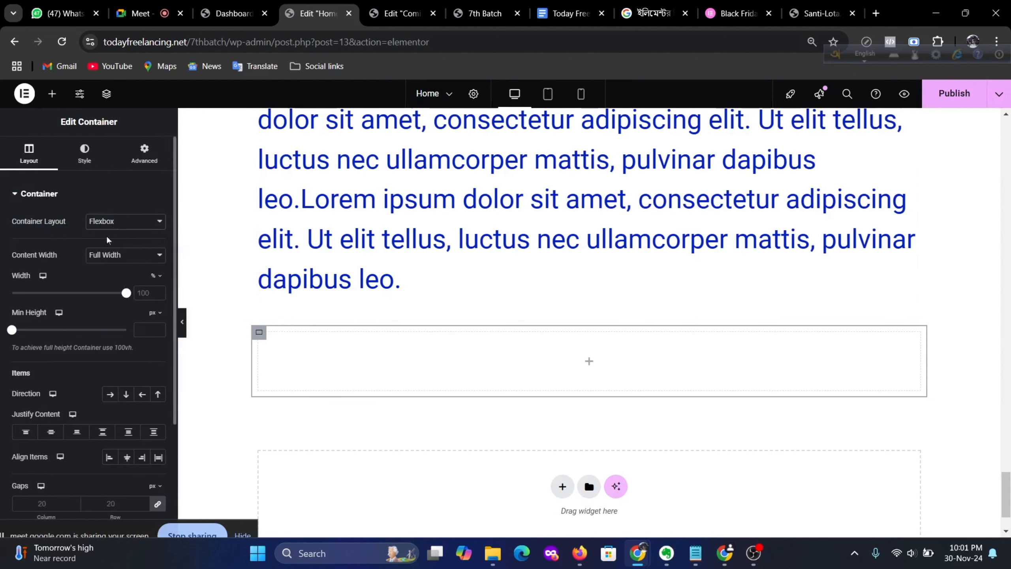
left_click(131, 260)
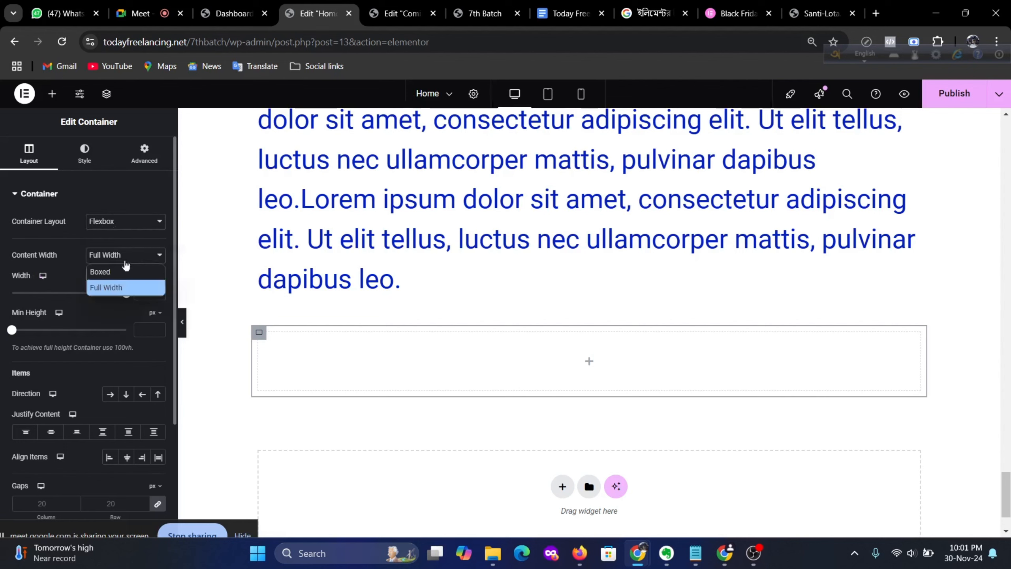
left_click(117, 268)
left_click(118, 259)
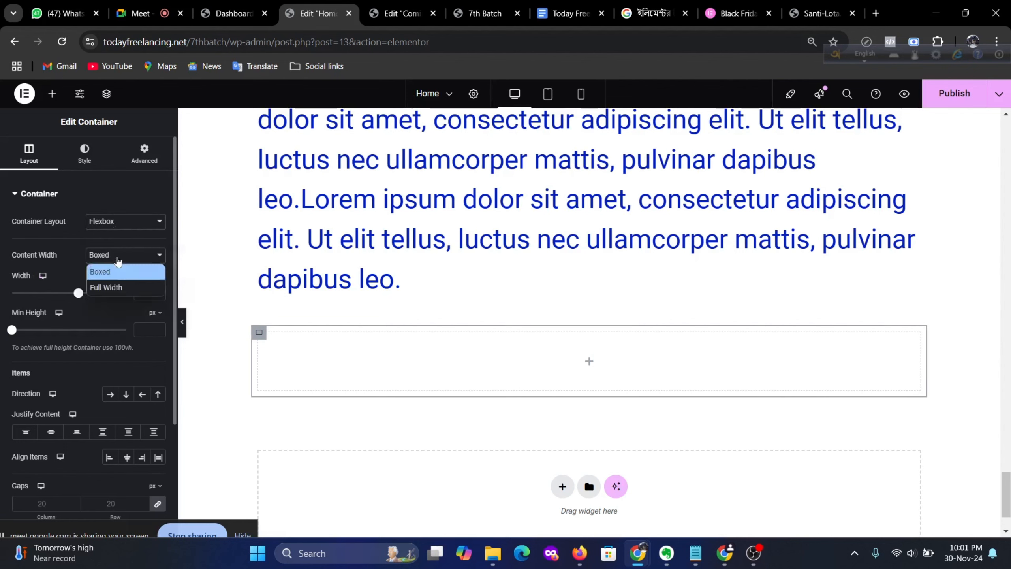
left_click(113, 287)
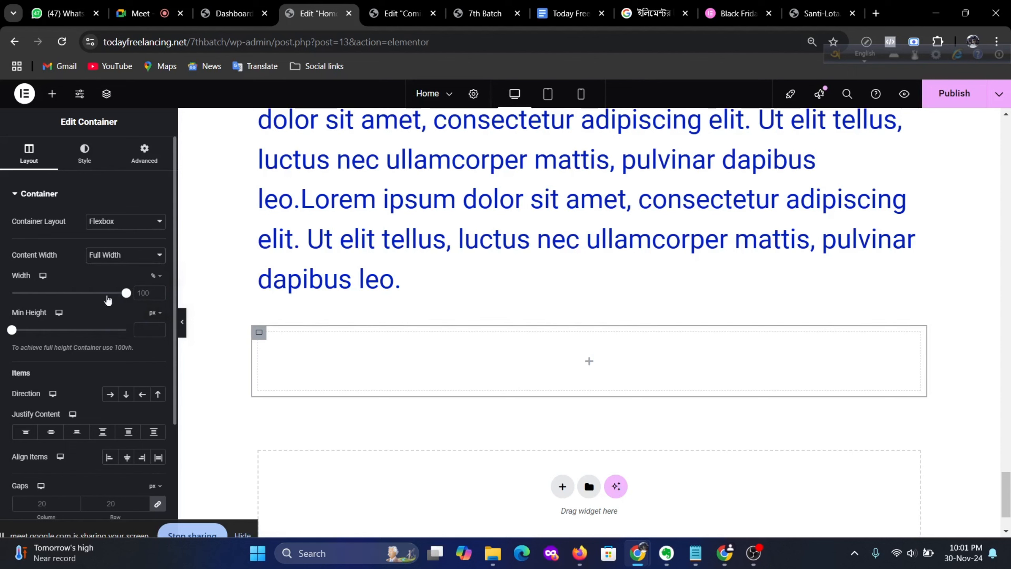
Step: Set the nested container's width to 100% and its minimum height to 164 px
left_click_drag(125, 297, 147, 311)
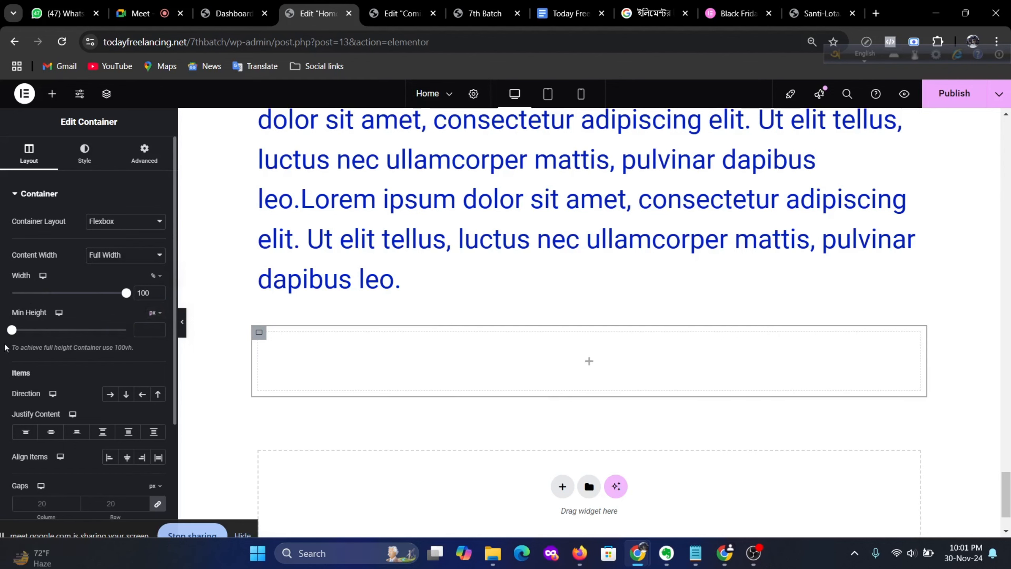
mouse_move(12, 330)
left_mouse_down()
mouse_move(39, 339)
mouse_move(16, 335)
mouse_move(36, 336)
mouse_move(24, 333)
left_mouse_up()
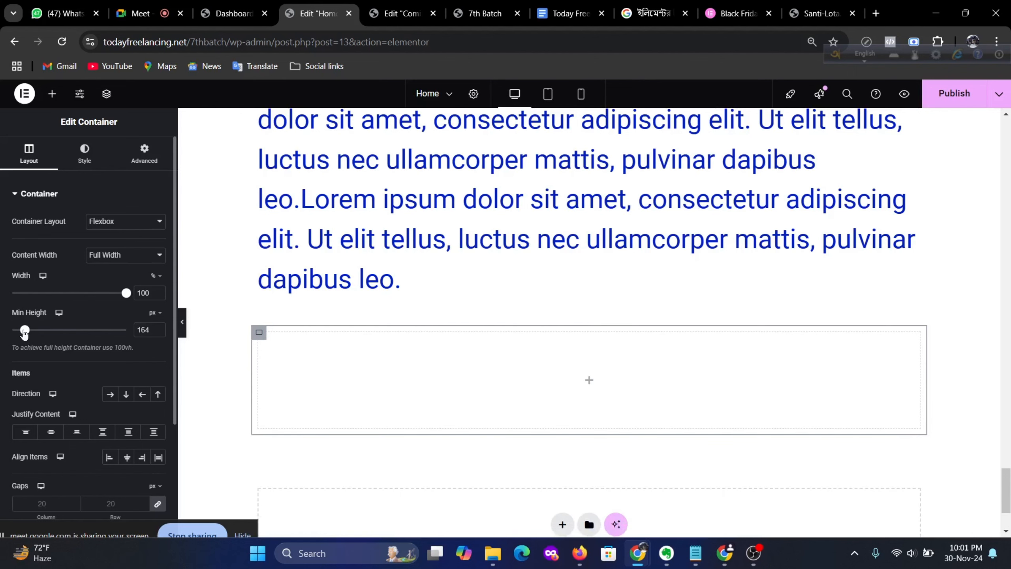
scroll(103, 311, "down", 3)
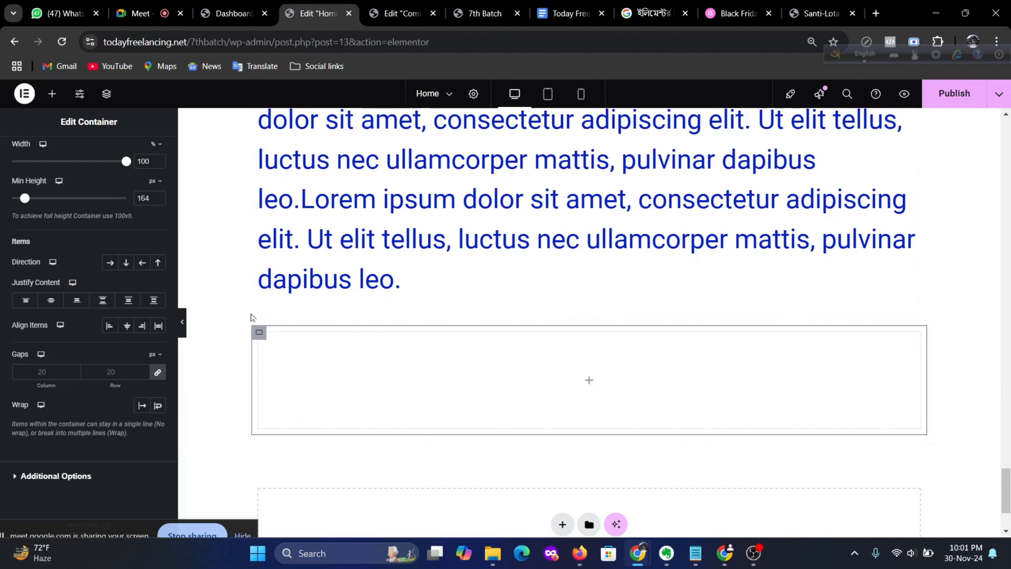
Step: Try duplicating the nested container beside the original and delete the duplicate
right_click(257, 334)
left_click(286, 247)
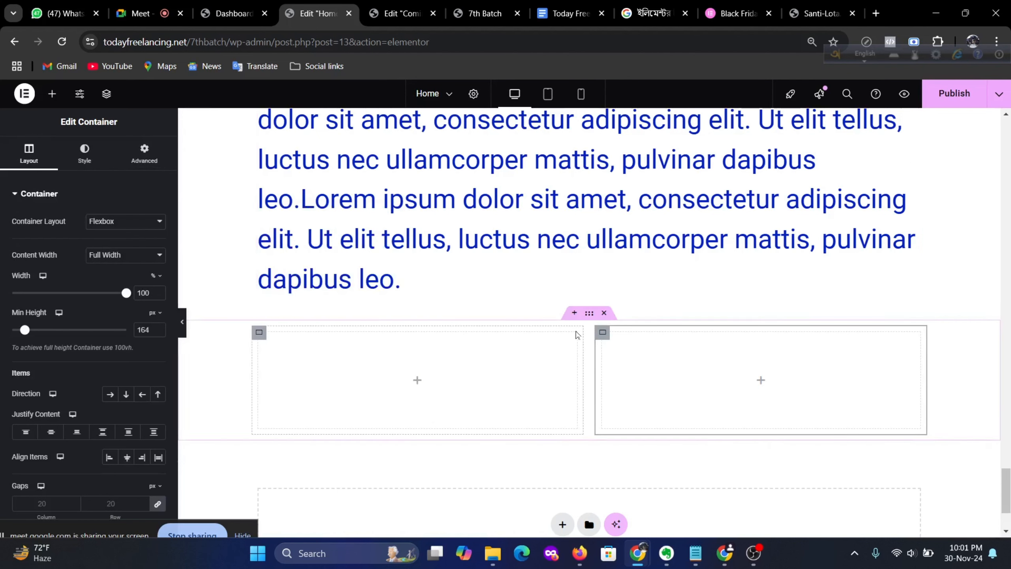
right_click(602, 333)
left_click(641, 521)
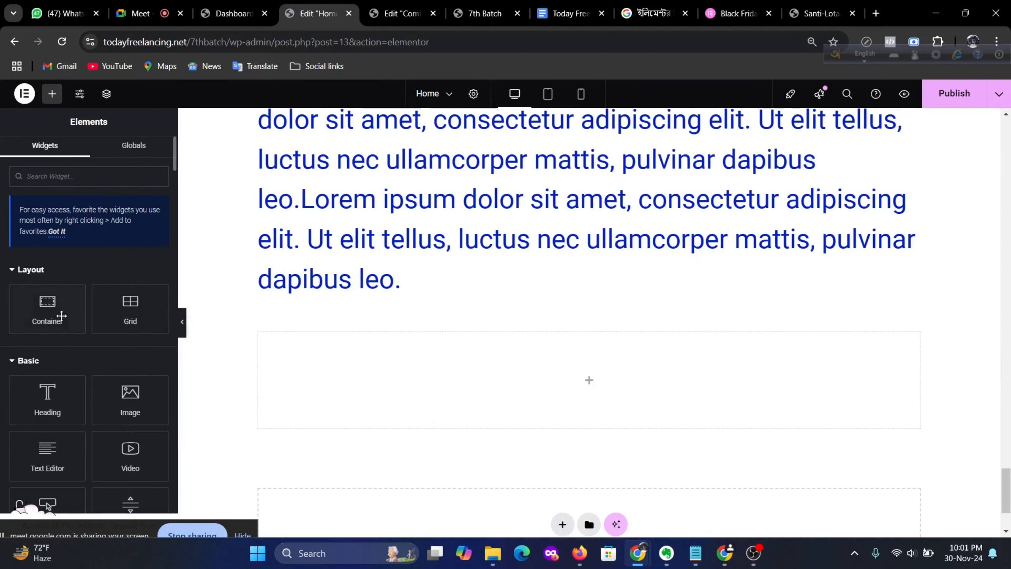
Step: Place another container inside the 164 px high nested container
left_click_drag(47, 311, 641, 373)
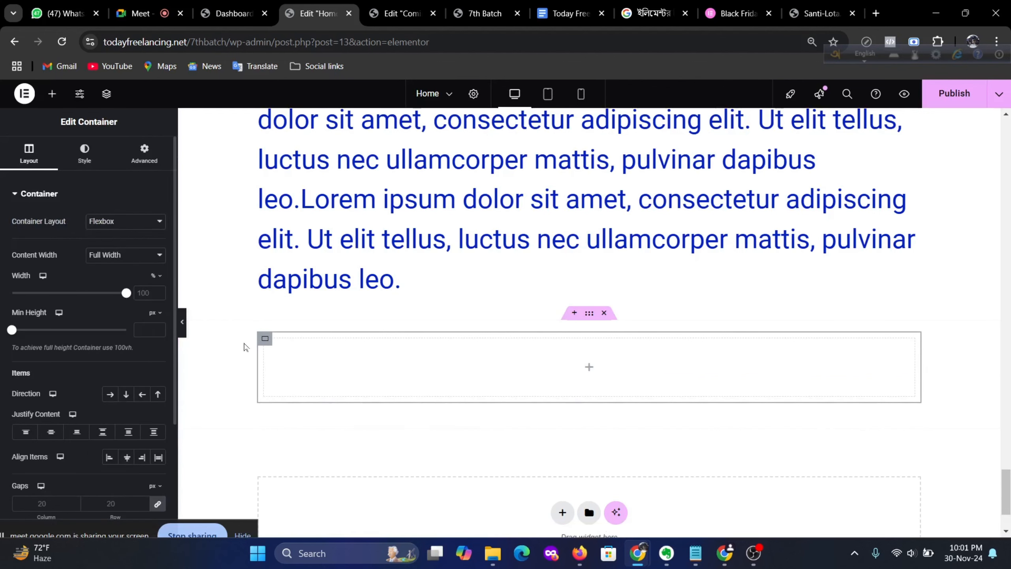
Step: Try duplicating the innermost container below itself and delete the duplicate
right_click(265, 345)
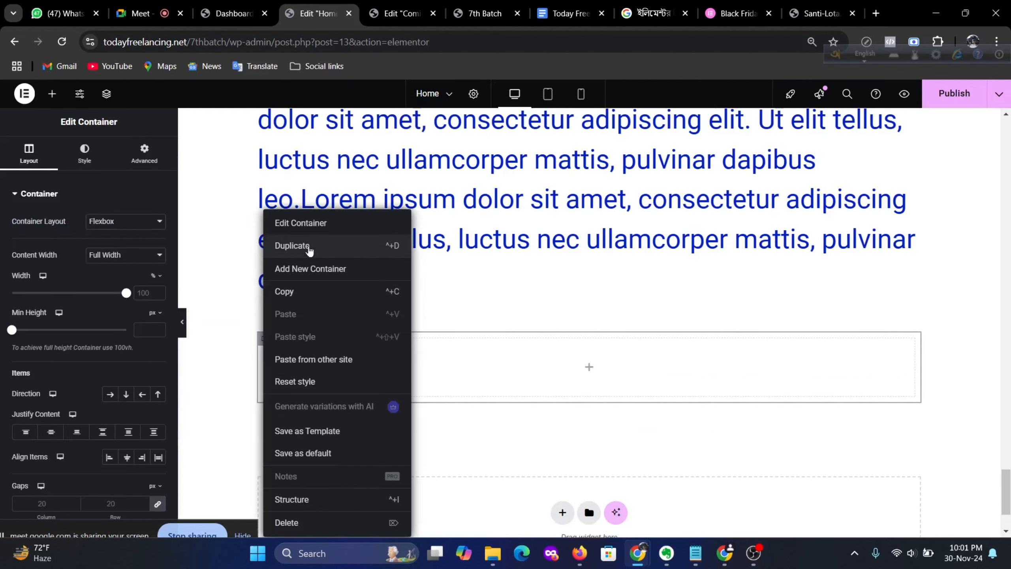
left_click(309, 246)
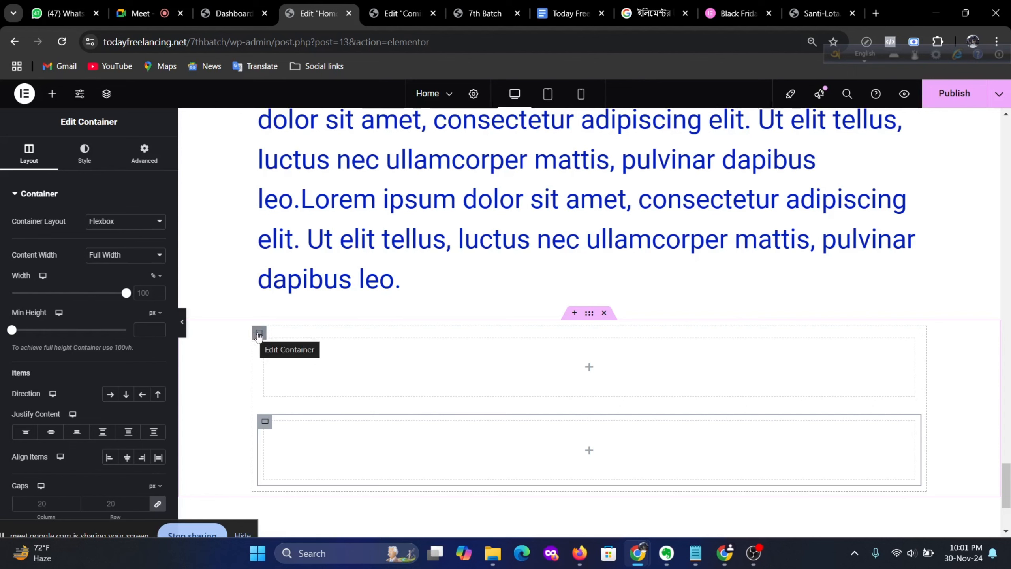
right_click(265, 421)
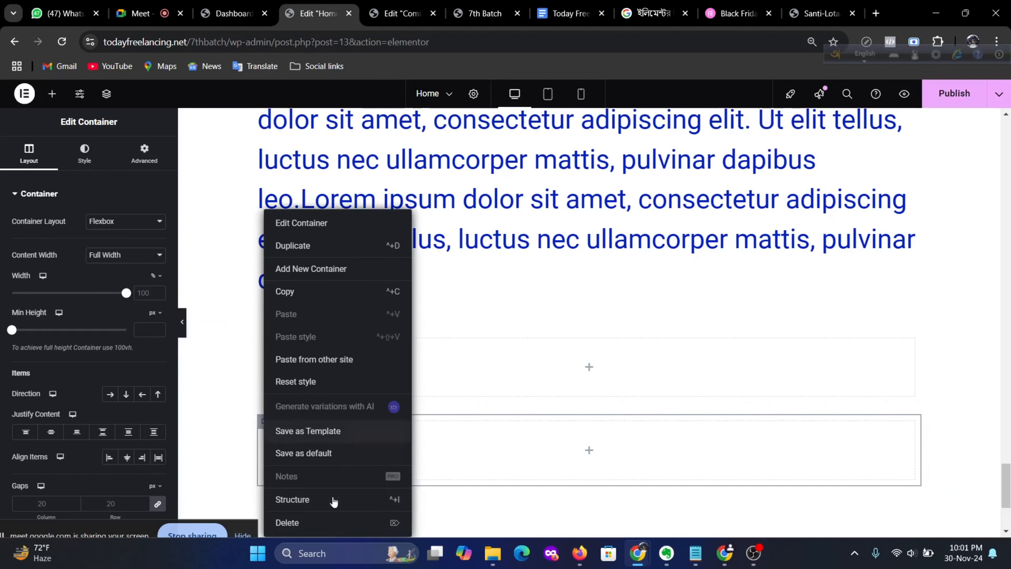
left_click(312, 525)
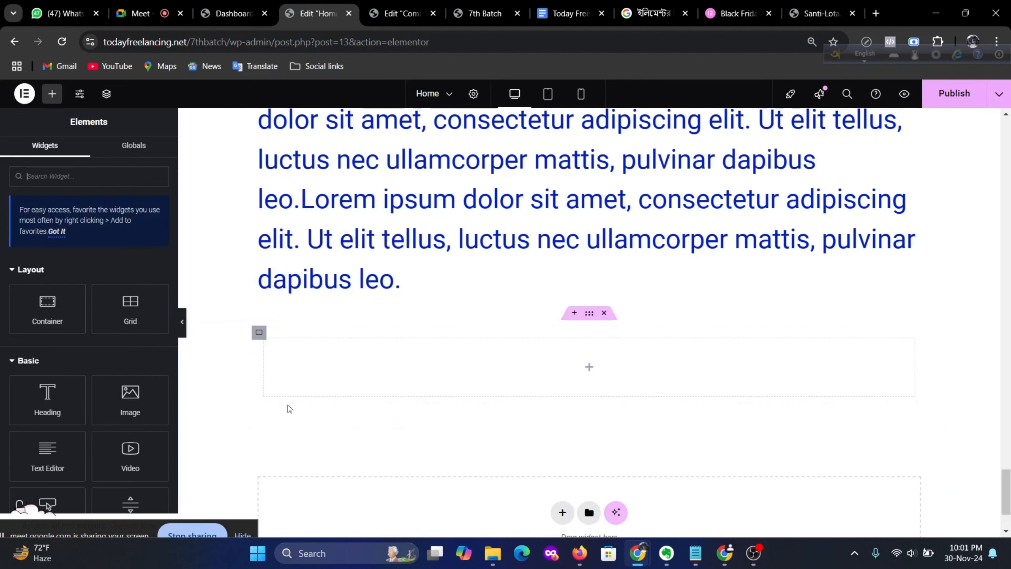
Step: Set the direction of the 164 px high nested container to horizontal row
left_click(259, 332)
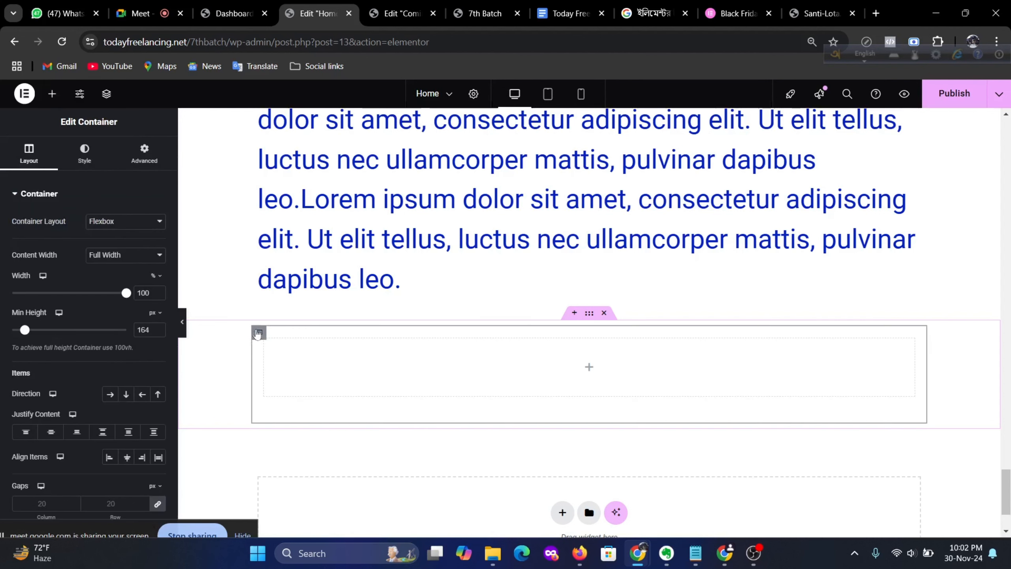
left_click(110, 394)
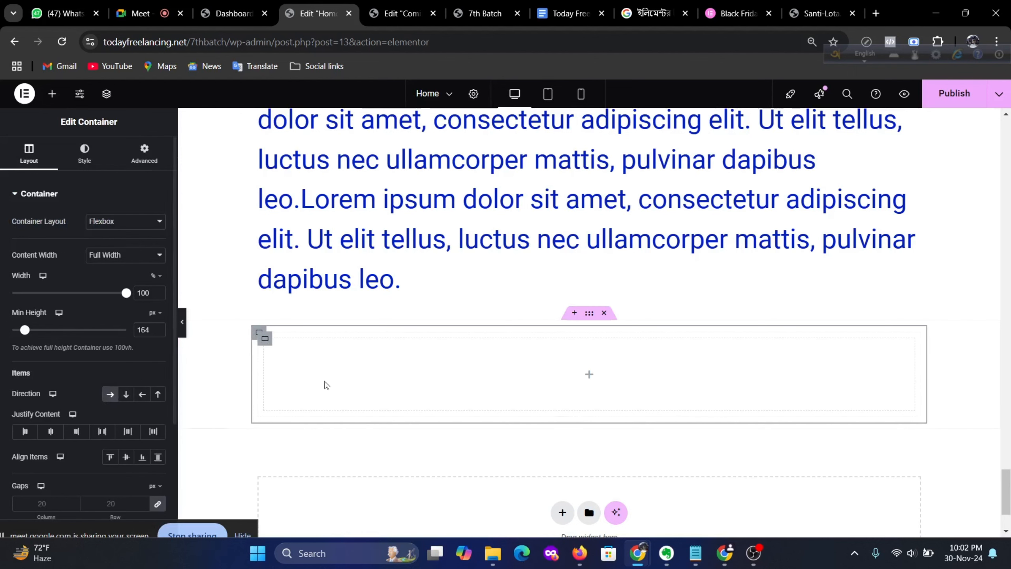
Step: Duplicate the innermost container four times to make a row of five equal columns inside the 164 px high nested container
right_click(266, 340)
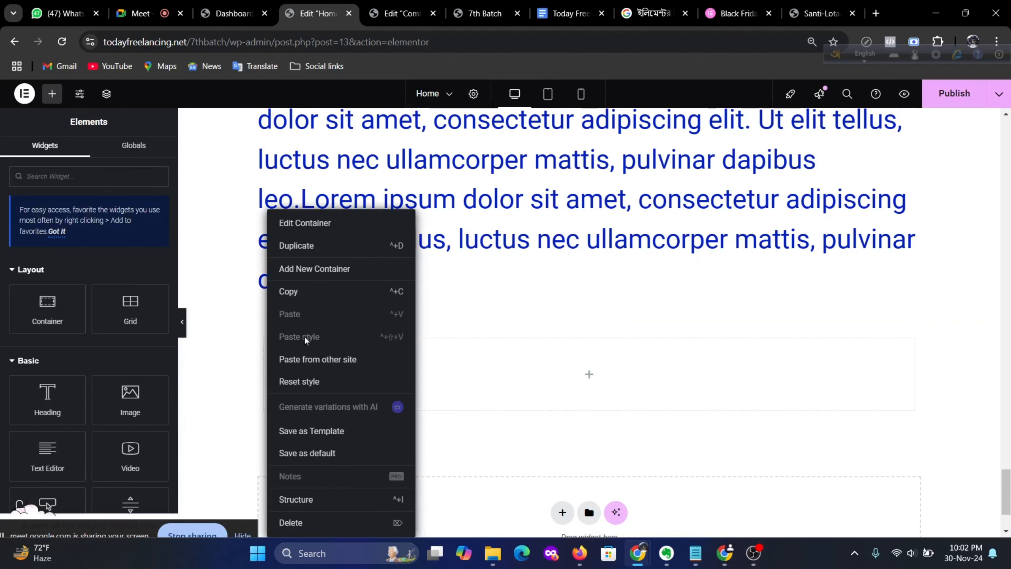
left_click(298, 246)
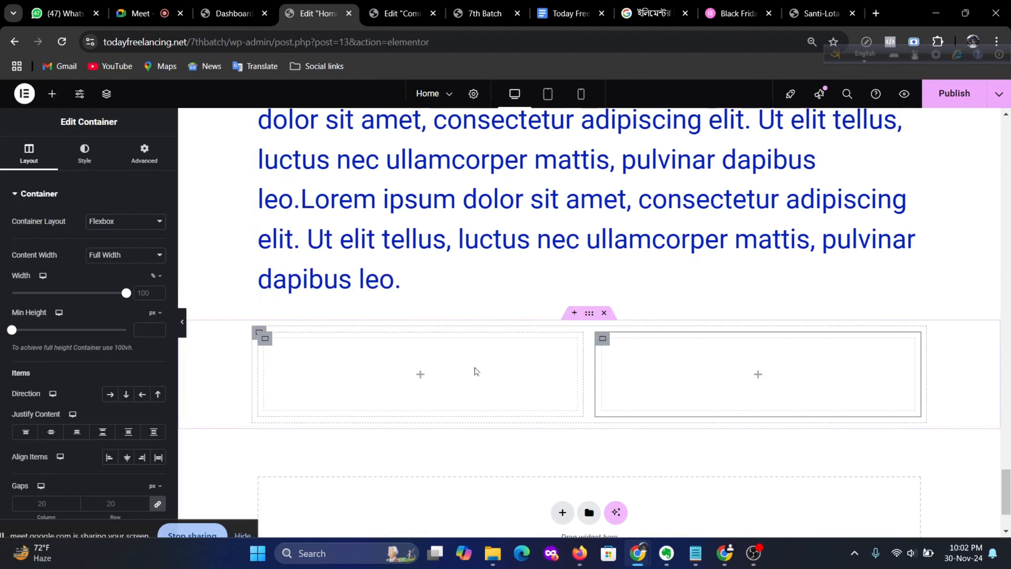
scroll(480, 367, "down", 3)
right_click(266, 230)
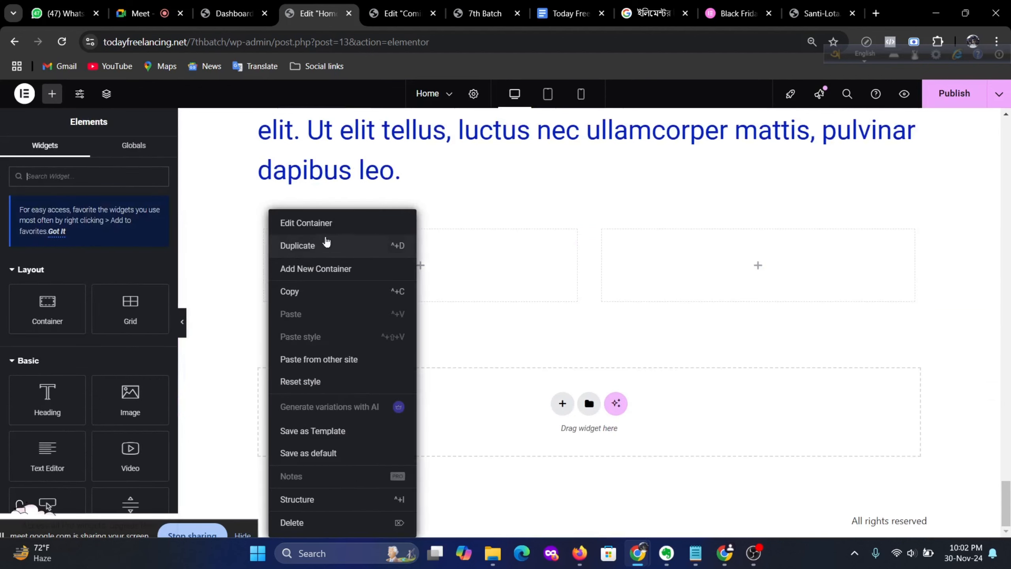
left_click(327, 242)
right_click(312, 242)
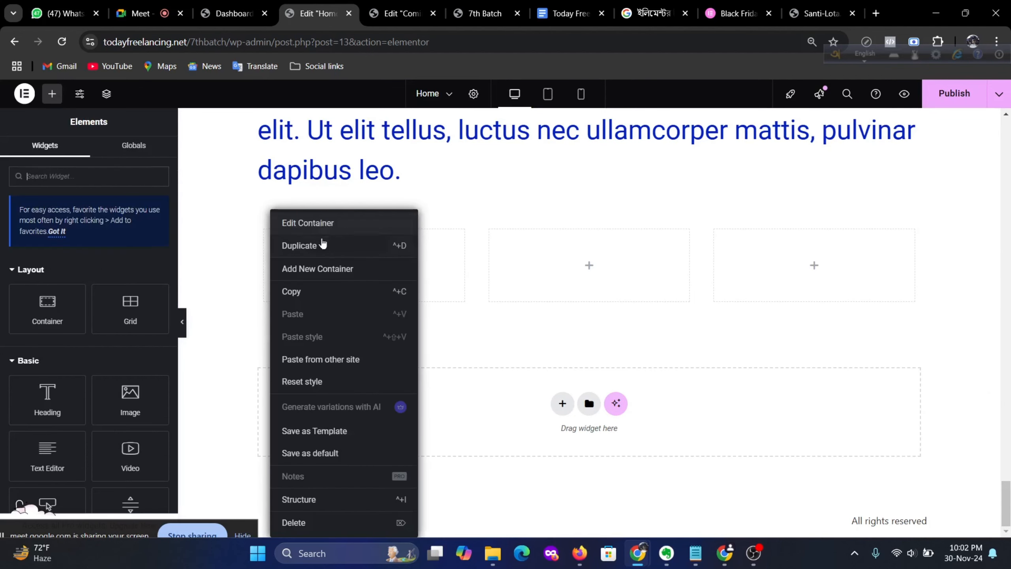
left_click(323, 244)
right_click(270, 238)
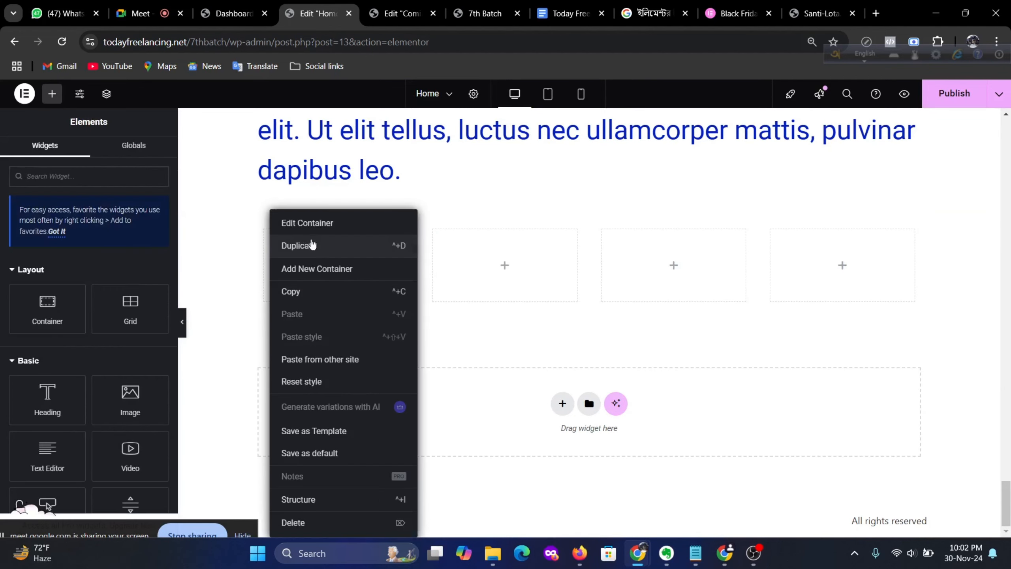
left_click(313, 245)
Step: Look through the available Layout, Basic and Pro widgets in the Elementor widget library
scroll(521, 291, "up", 10)
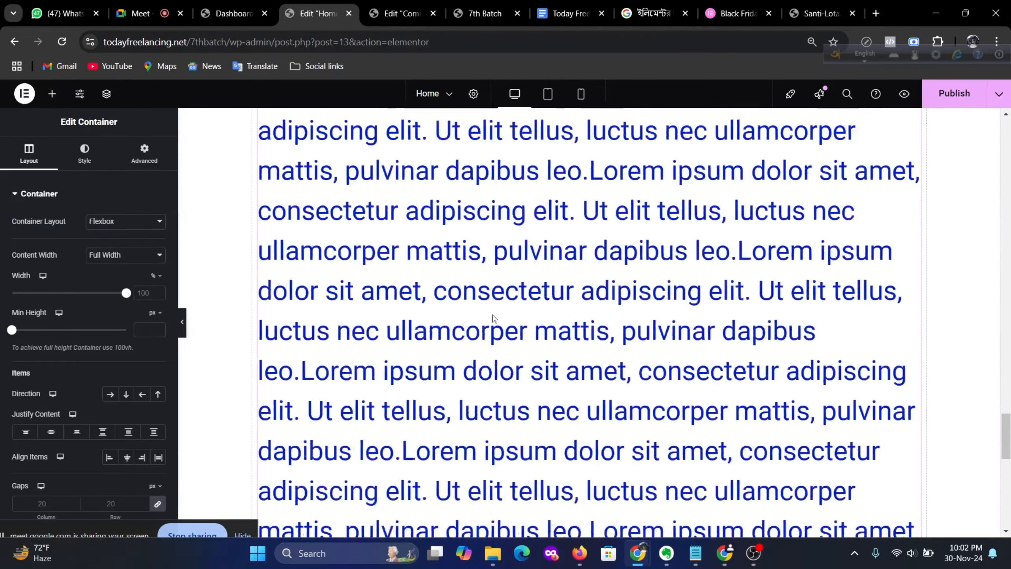
scroll(493, 318, "up", 10)
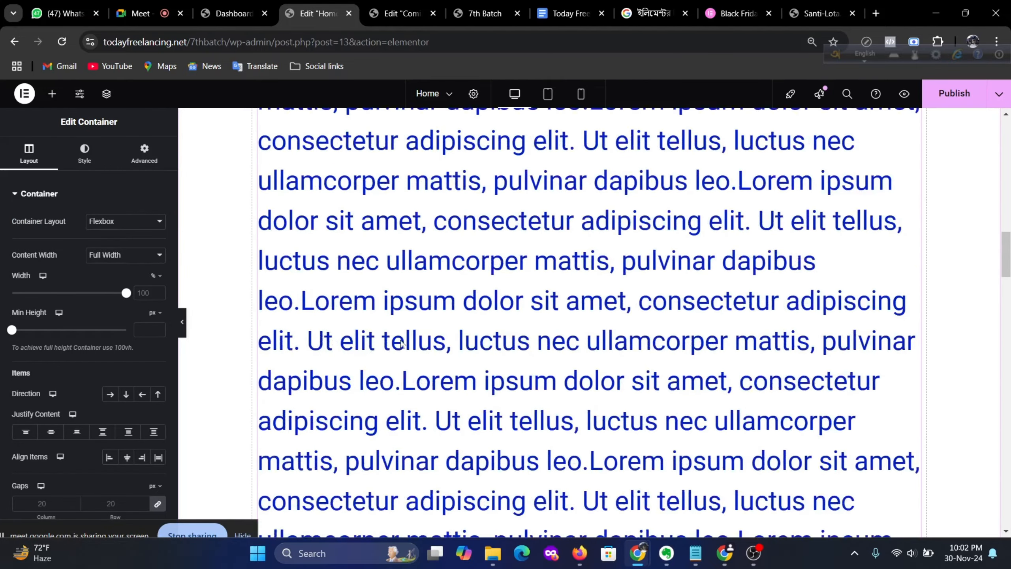
scroll(401, 343, "up", 10)
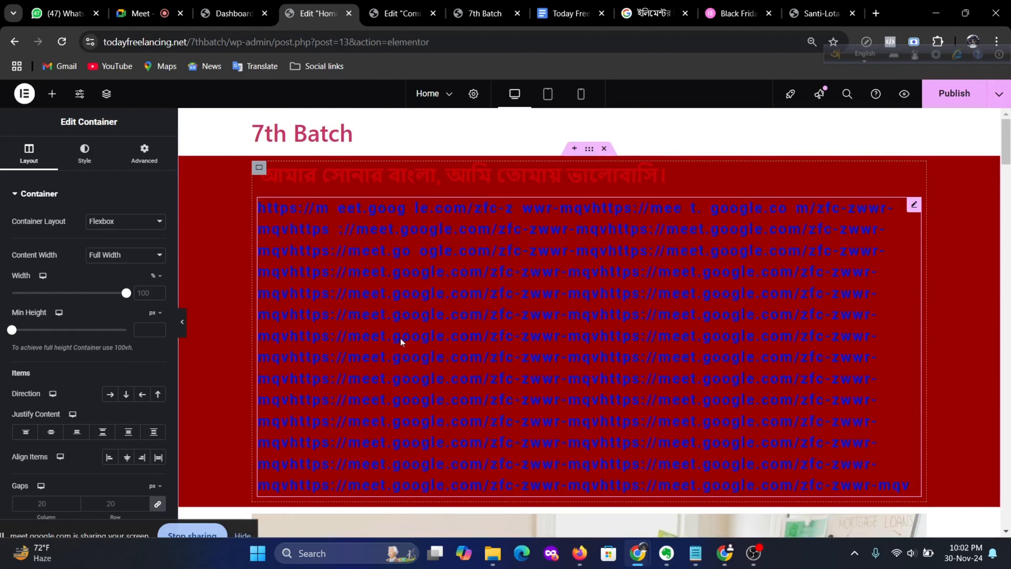
left_click(52, 94)
scroll(101, 334, "down", 8)
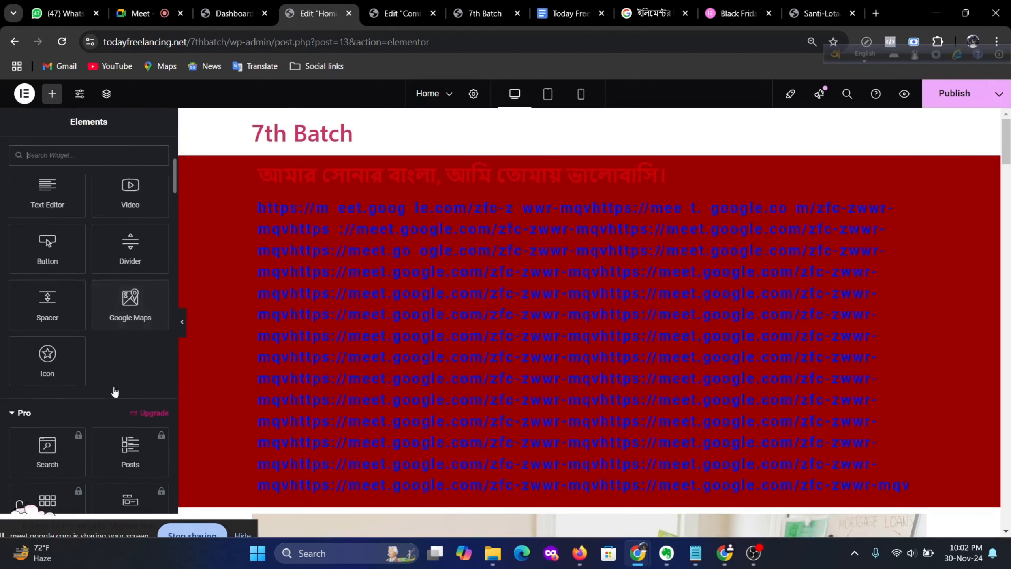
scroll(127, 376, "up", 10)
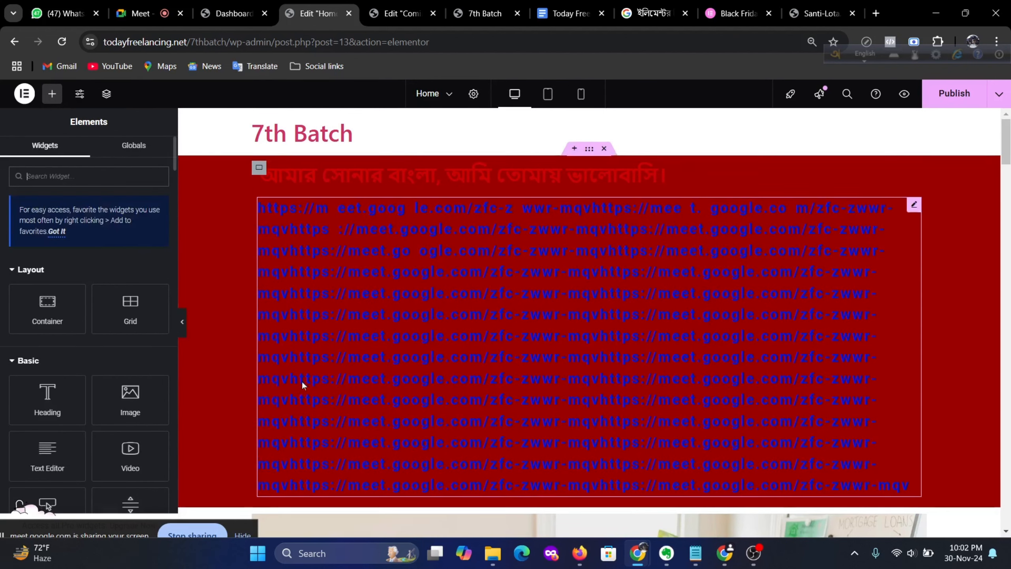
scroll(302, 380, "down", 3)
scroll(137, 454, "down", 3)
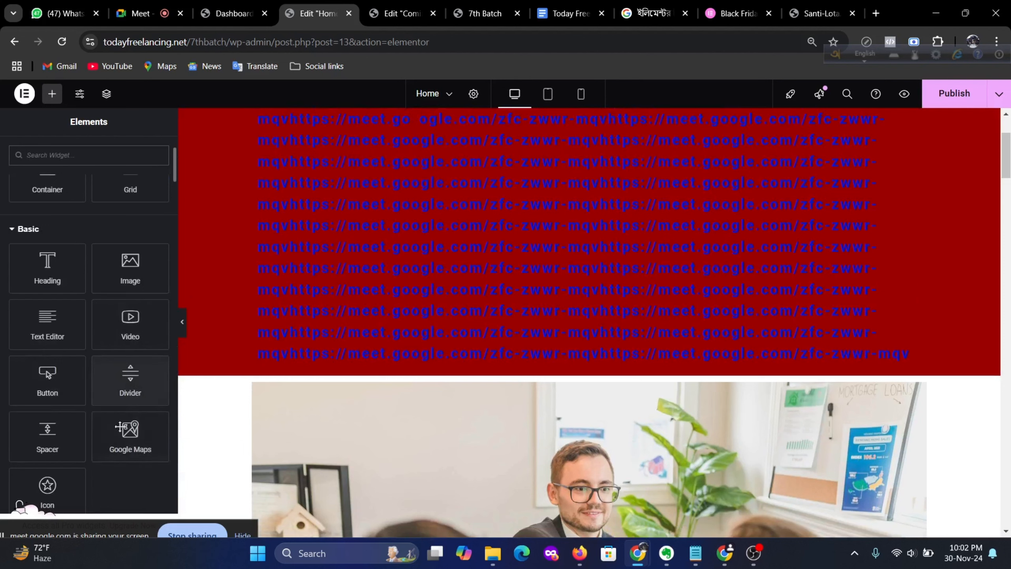
scroll(124, 434, "down", 2)
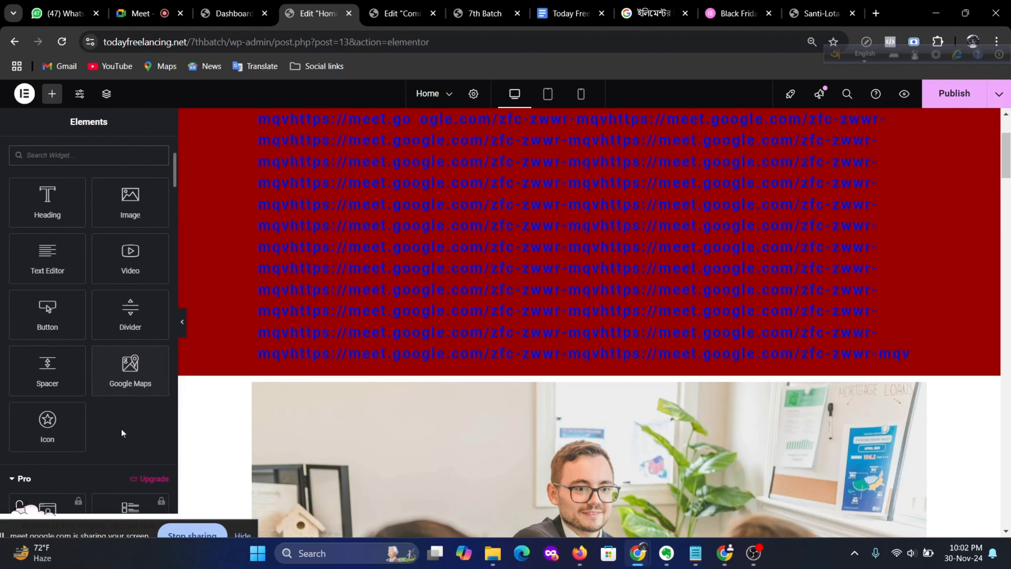
scroll(61, 448, "down", 12)
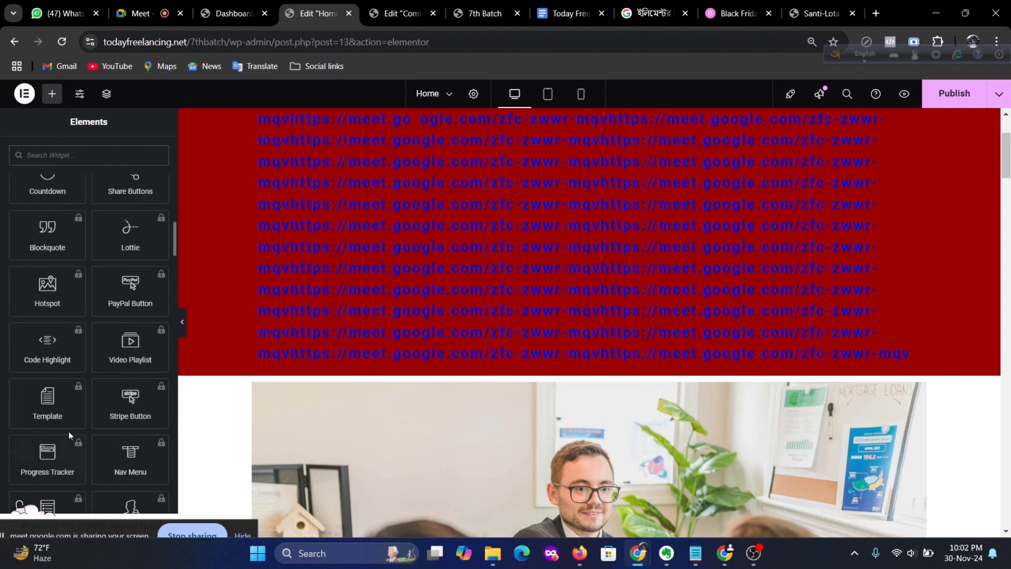
scroll(38, 410, "down", 3)
scroll(48, 398, "up", 10)
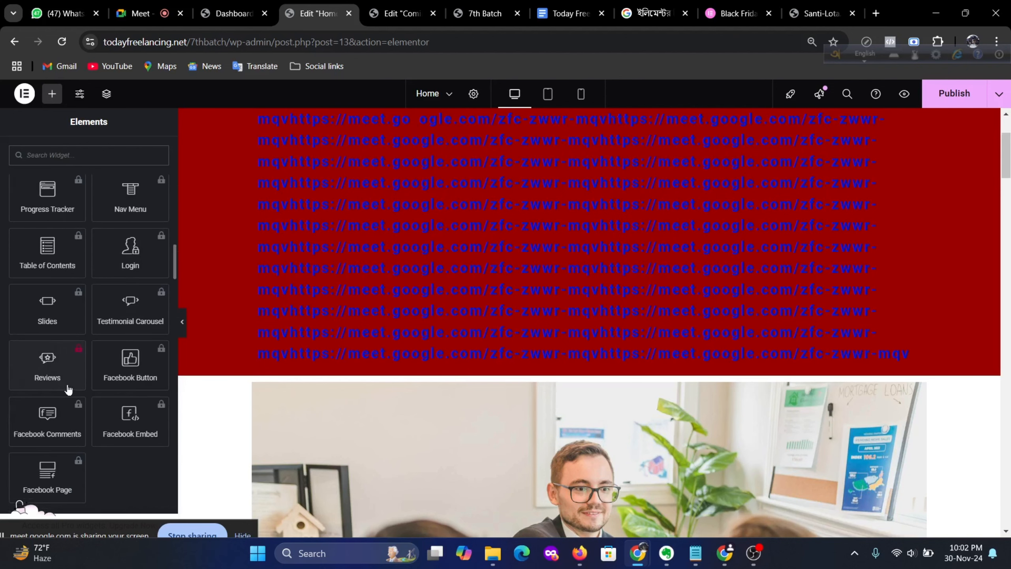
scroll(71, 388, "up", 10)
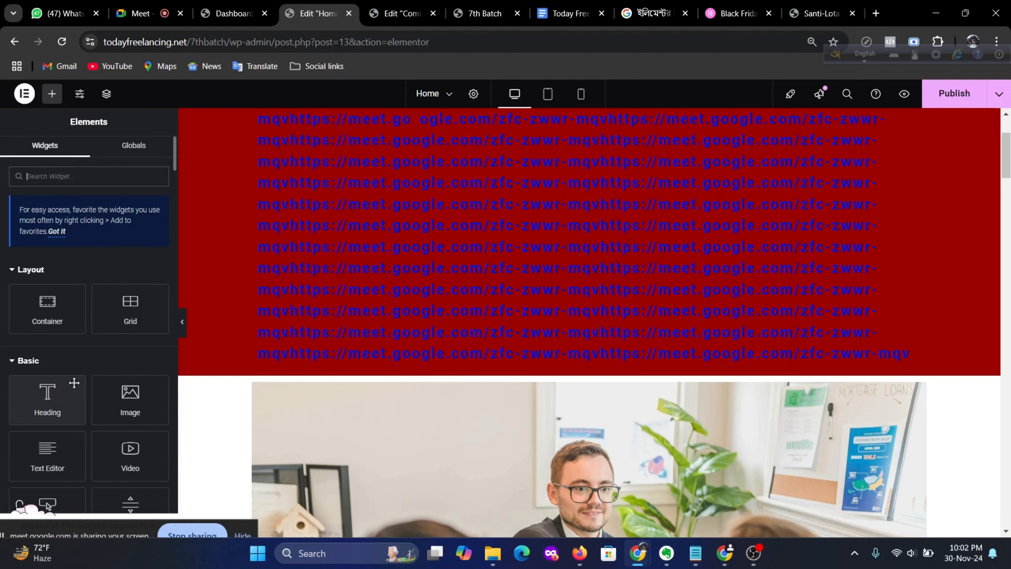
scroll(552, 347, "up", 3)
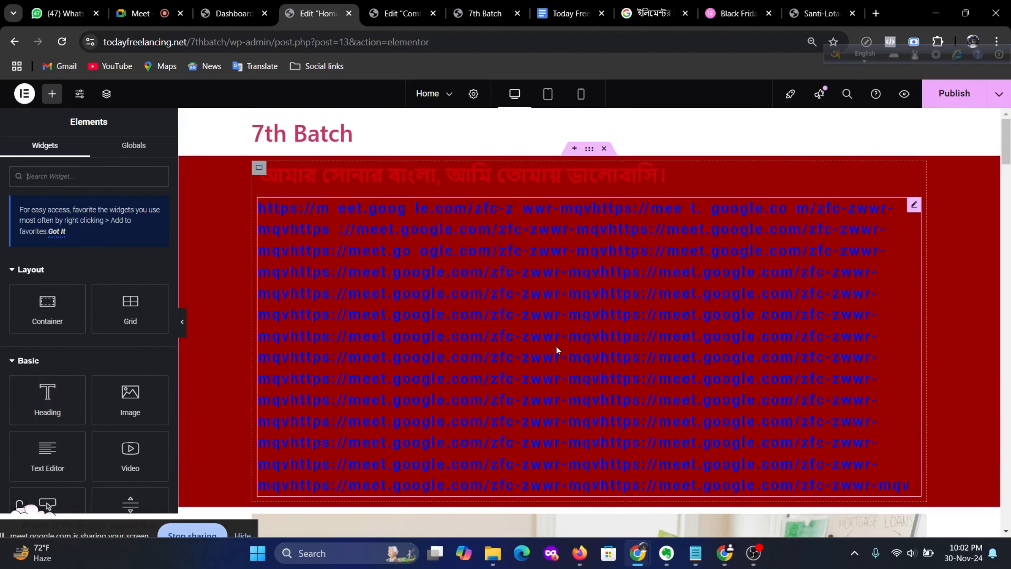
scroll(569, 347, "down", 15)
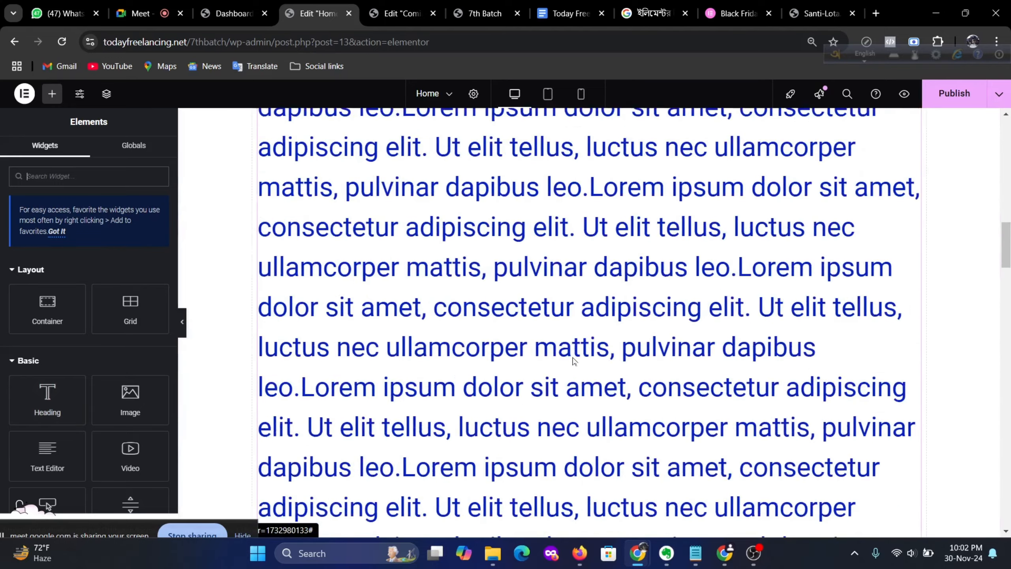
scroll(574, 356, "up", 15)
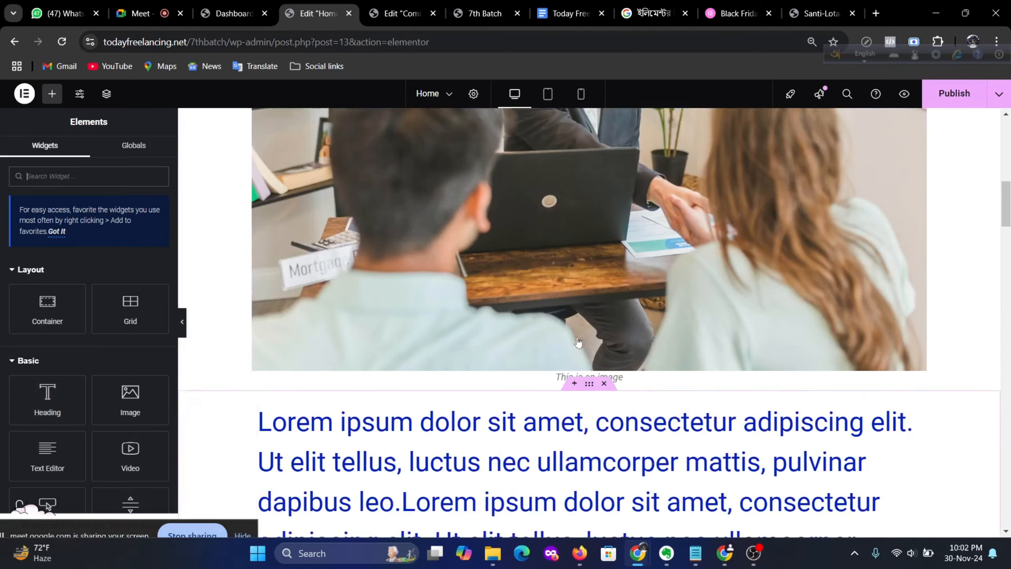
scroll(596, 324, "up", 1)
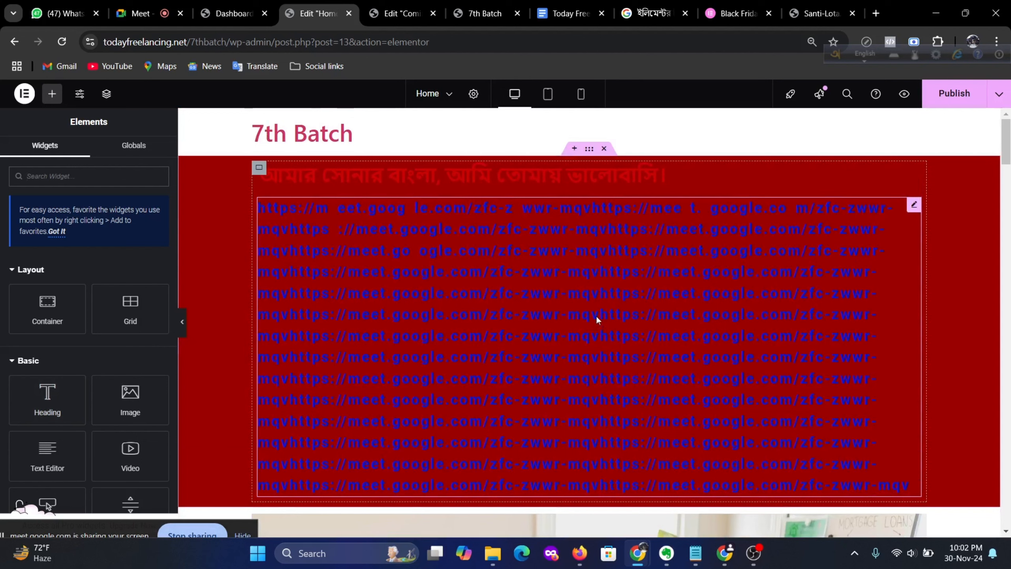